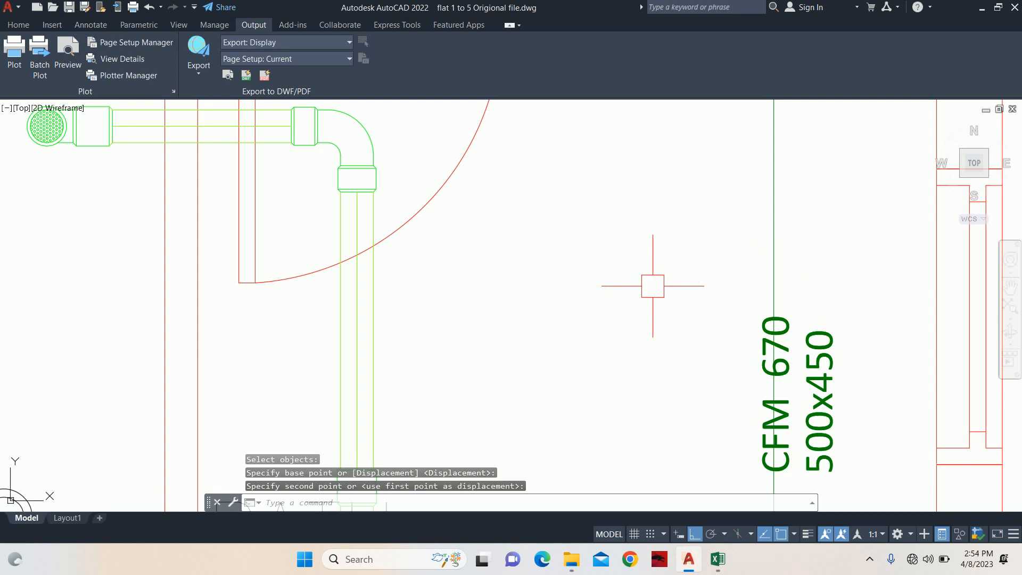
Move the "CFM 670 500x450" label horizontally to the left so its two lines straddle the vertical supply duct line.
{"action": "key", "text": "Escape"}
{"action": "key", "text": "Escape"}
{"action": "key", "text": "space"}
{"action": "left_click", "coordinate": [778, 362]}
{"action": "key", "text": "space"}
{"action": "left_click", "coordinate": [659, 351]}
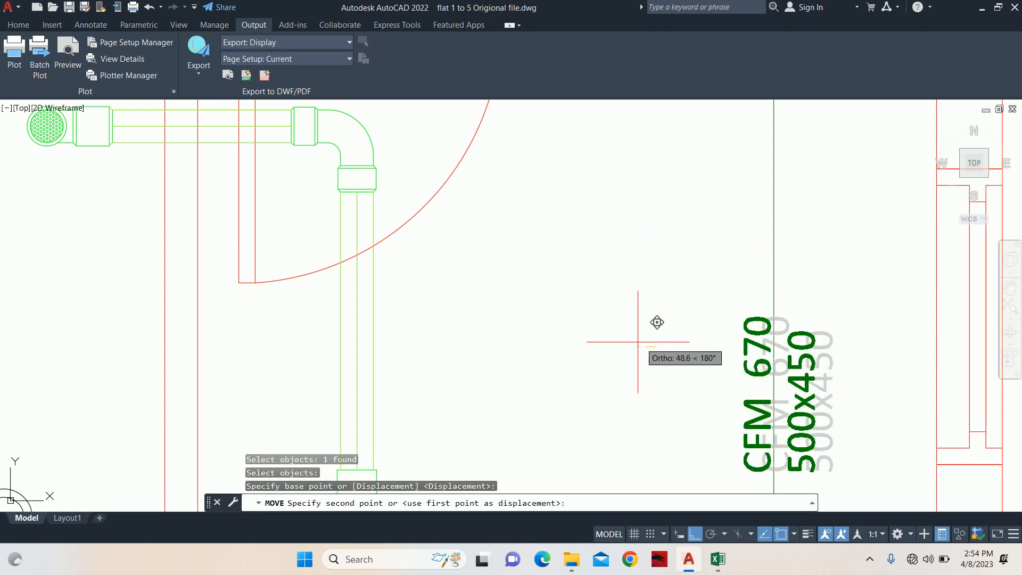
{"action": "key", "text": "Escape"}
{"action": "key", "text": "Escape"}
{"action": "scroll", "coordinate": [586, 314], "scroll_direction": "down", "scroll_amount": 6}
{"action": "scroll", "coordinate": [541, 145], "scroll_direction": "down", "scroll_amount": 4}
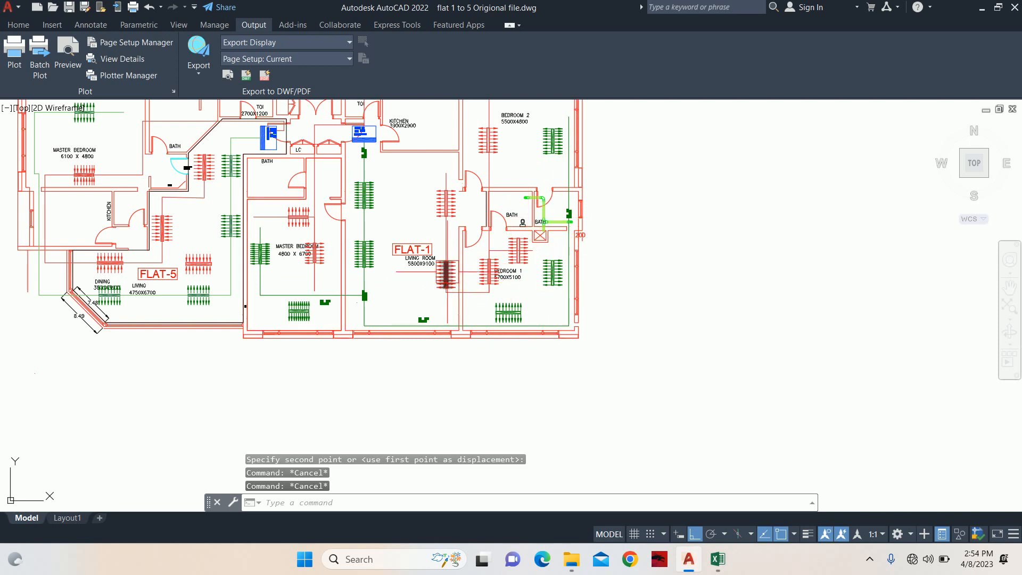
Move the "CFM 2815 500x500" label straight down so its two lines straddle the living room's lower duct line.
{"action": "scroll", "coordinate": [414, 232], "scroll_direction": "up", "scroll_amount": 10}
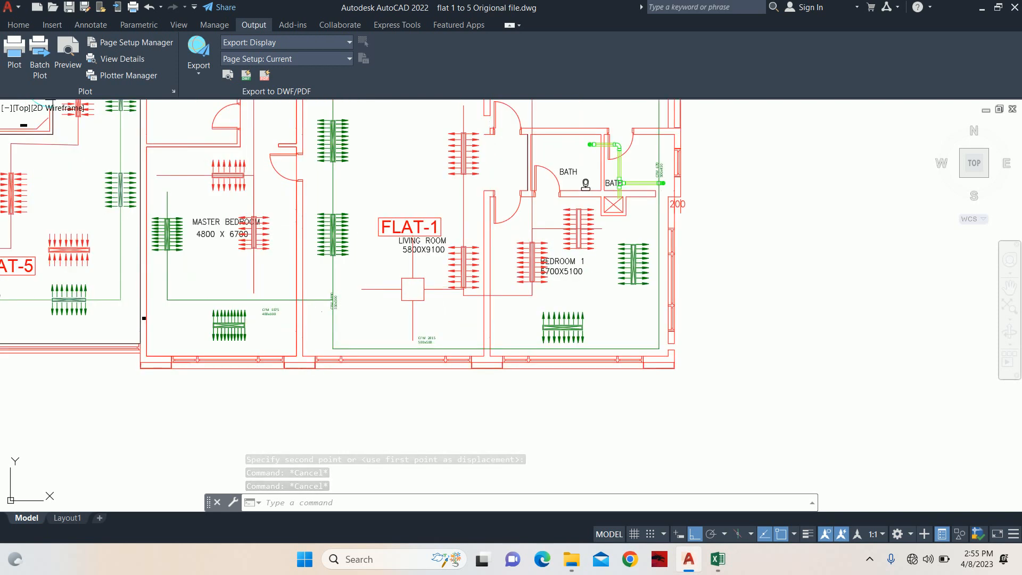
{"action": "key", "text": "Return"}
{"action": "left_click", "coordinate": [415, 232]}
{"action": "key", "text": "Return"}
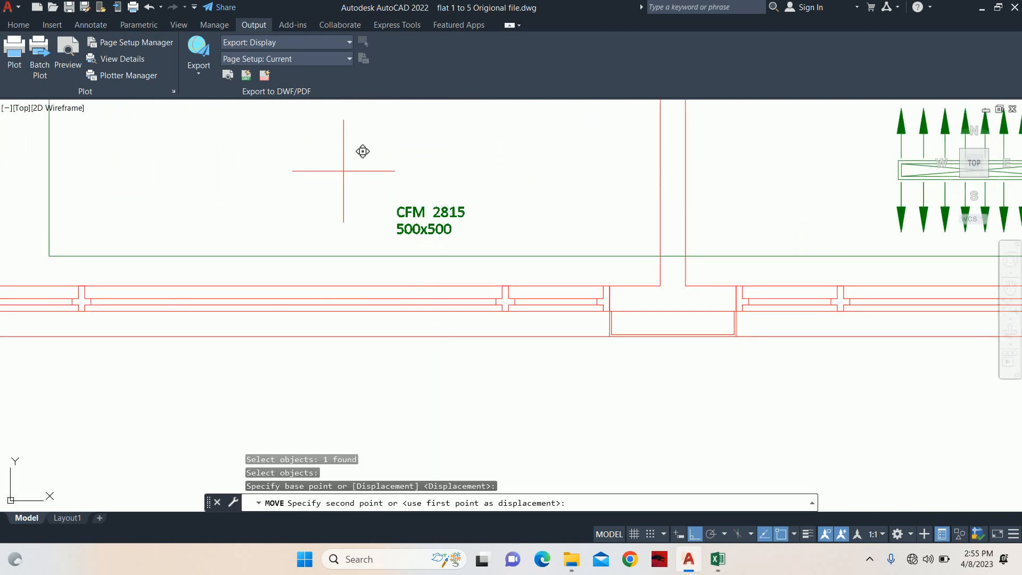
{"action": "left_click", "coordinate": [343, 170]}
{"action": "key", "text": "Escape"}
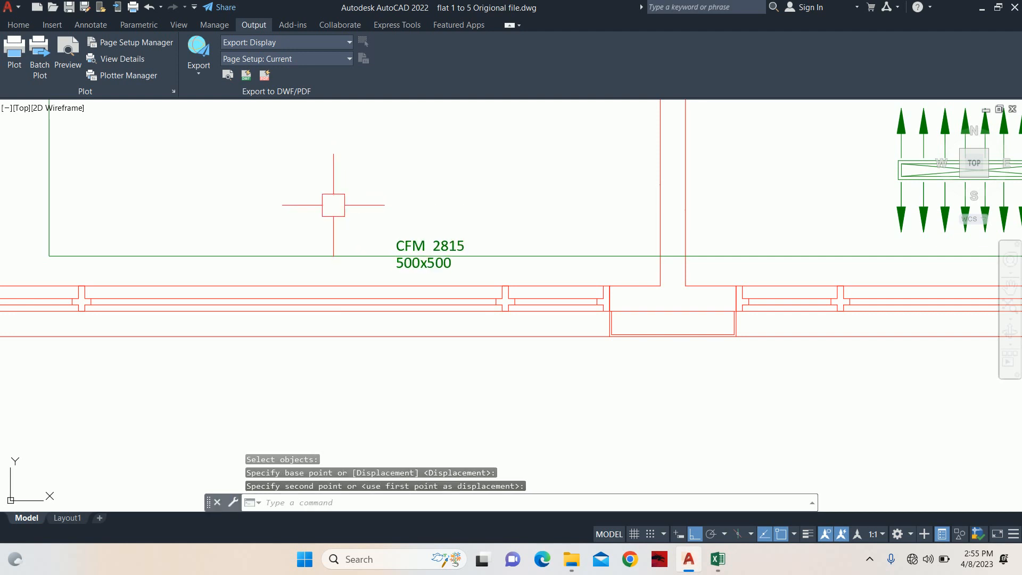
{"action": "key", "text": "Escape"}
{"action": "scroll", "coordinate": [372, 224], "scroll_direction": "down", "scroll_amount": 6}
{"action": "middle_click_drag", "start_coordinate": [413, 226], "coordinate": [441, 363]}
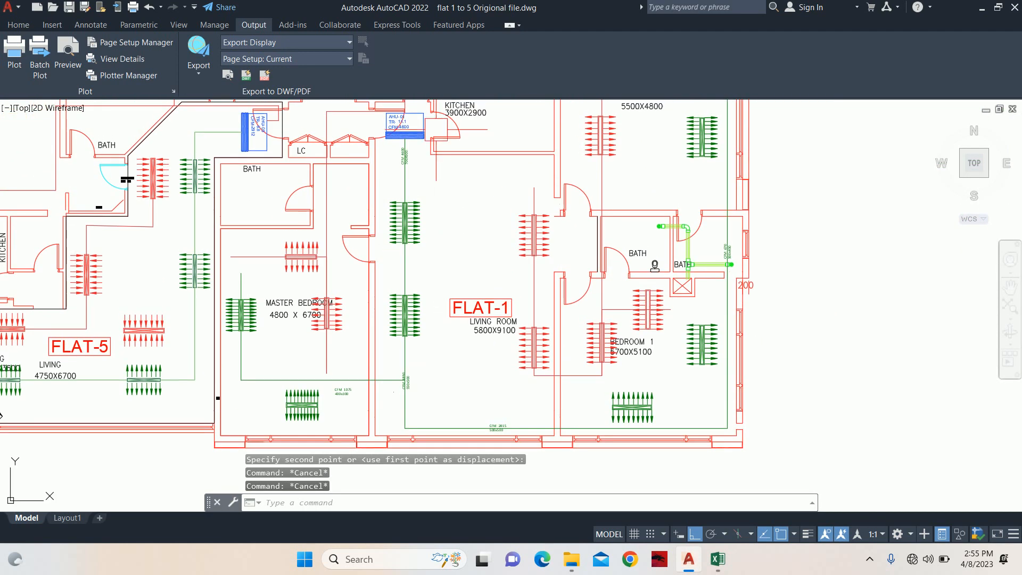
Move the "CFM 4600 700X500" label straight down along the duct to just above the first supply diffuser.
{"action": "scroll", "coordinate": [232, 124], "scroll_direction": "up", "scroll_amount": 10}
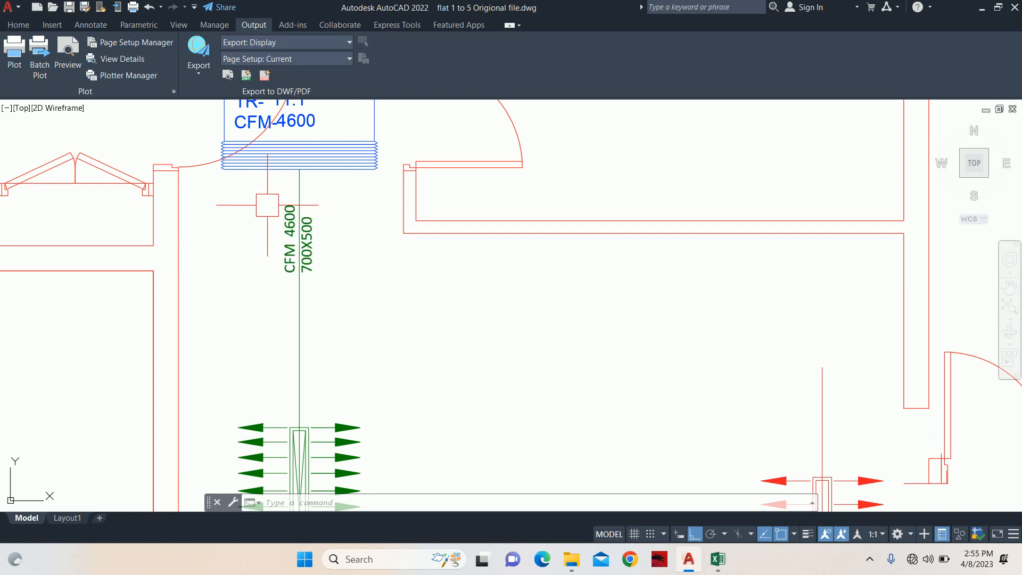
{"action": "type", "text": "m"}
{"action": "key", "text": "Return"}
{"action": "left_click", "coordinate": [318, 259]}
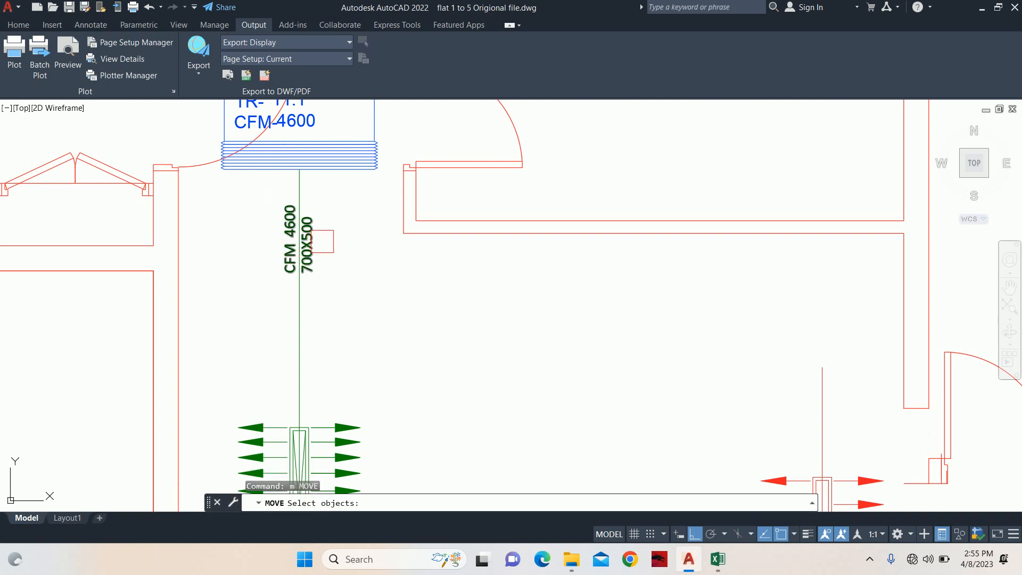
{"action": "key", "text": "Return"}
{"action": "left_click", "coordinate": [342, 261]}
{"action": "left_click", "coordinate": [340, 366]}
{"action": "key", "text": "Escape"}
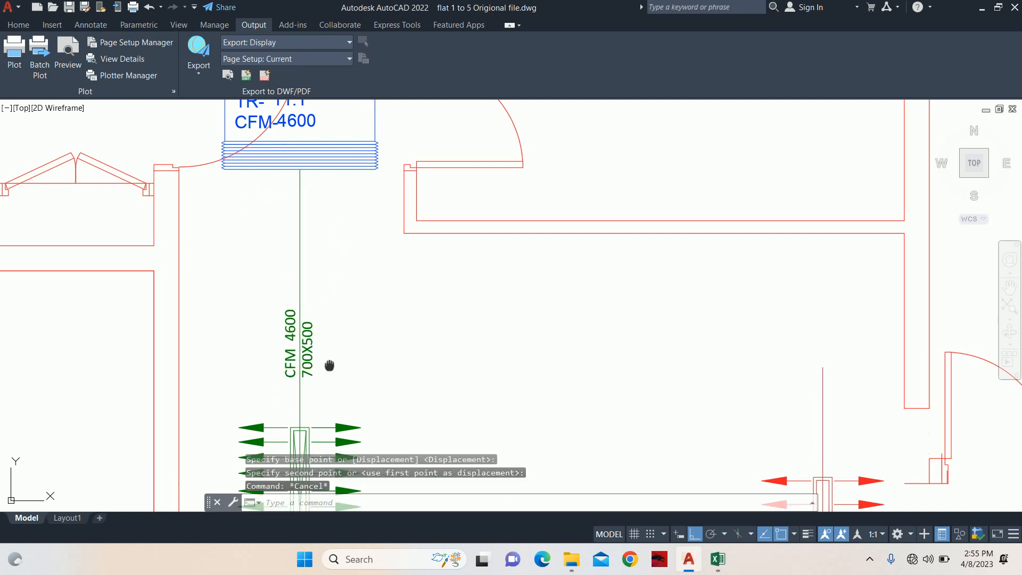
Move the "CFM 3890 550x500" label straight up along the living room duct, above the master bedroom branch.
{"action": "scroll", "coordinate": [273, 506], "scroll_direction": "up", "scroll_amount": 2}
{"action": "scroll", "coordinate": [304, 237], "scroll_direction": "up", "scroll_amount": 2}
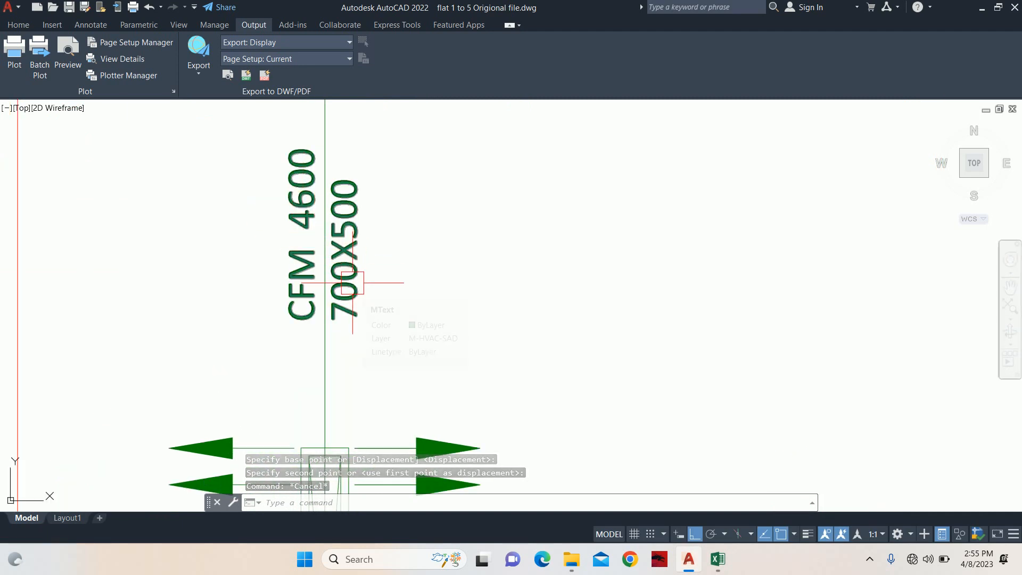
{"action": "scroll", "coordinate": [353, 283], "scroll_direction": "down", "scroll_amount": 8}
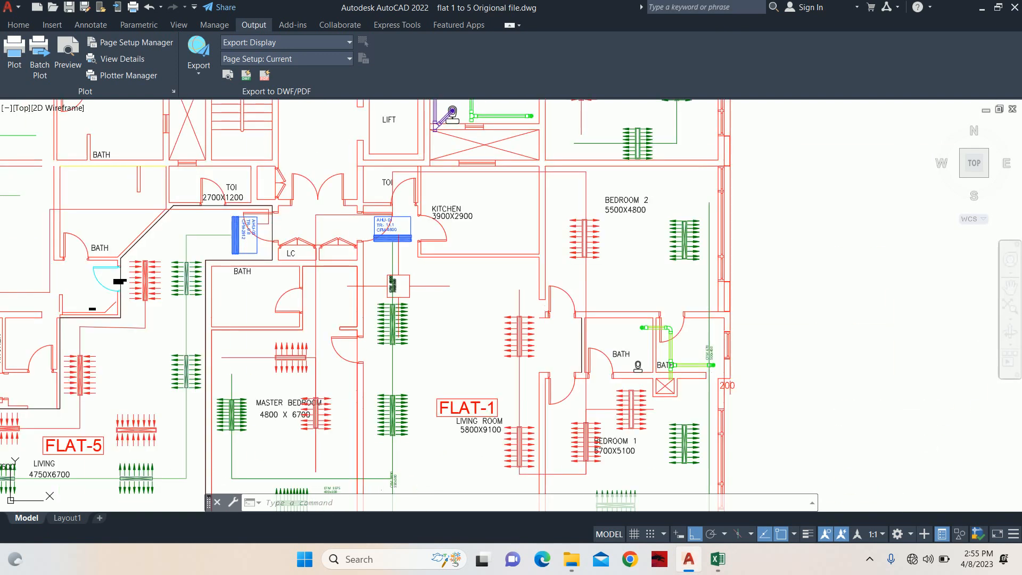
{"action": "scroll", "coordinate": [392, 306], "scroll_direction": "up", "scroll_amount": 5}
{"action": "middle_click_drag", "start_coordinate": [373, 352], "coordinate": [361, 239]}
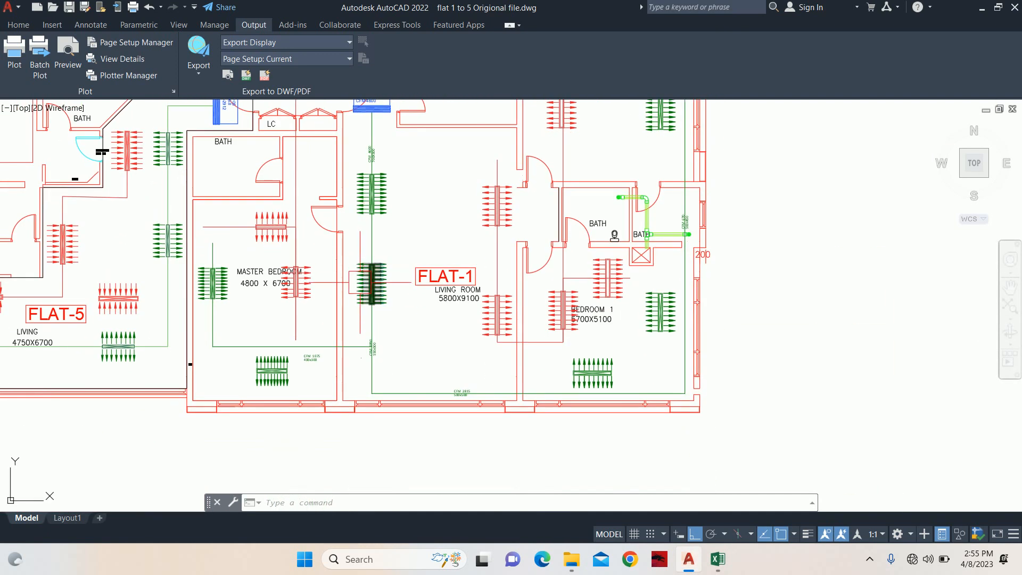
{"action": "scroll", "coordinate": [359, 284], "scroll_direction": "up", "scroll_amount": 3}
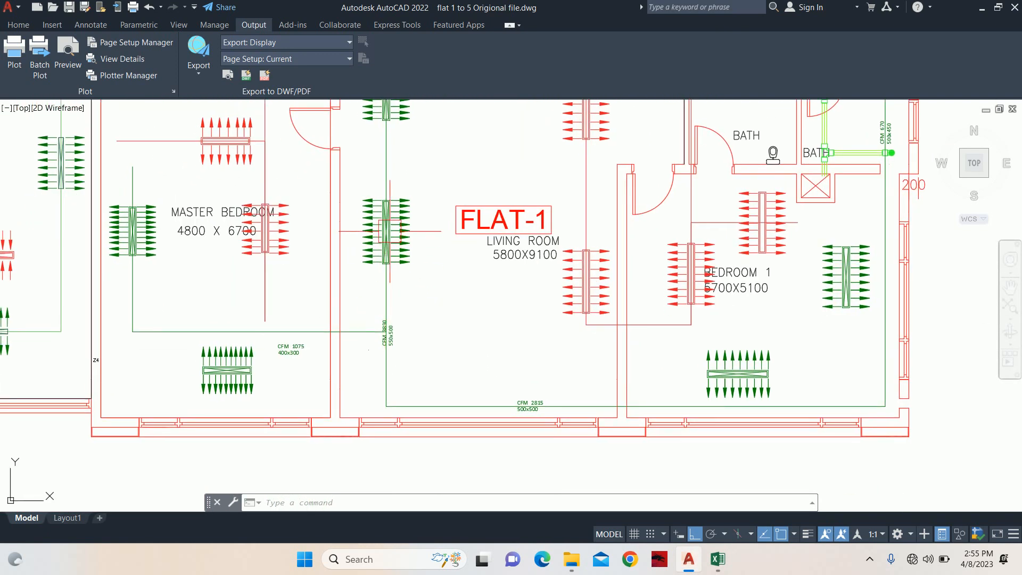
{"action": "middle_click_drag", "start_coordinate": [389, 173], "coordinate": [380, 232]}
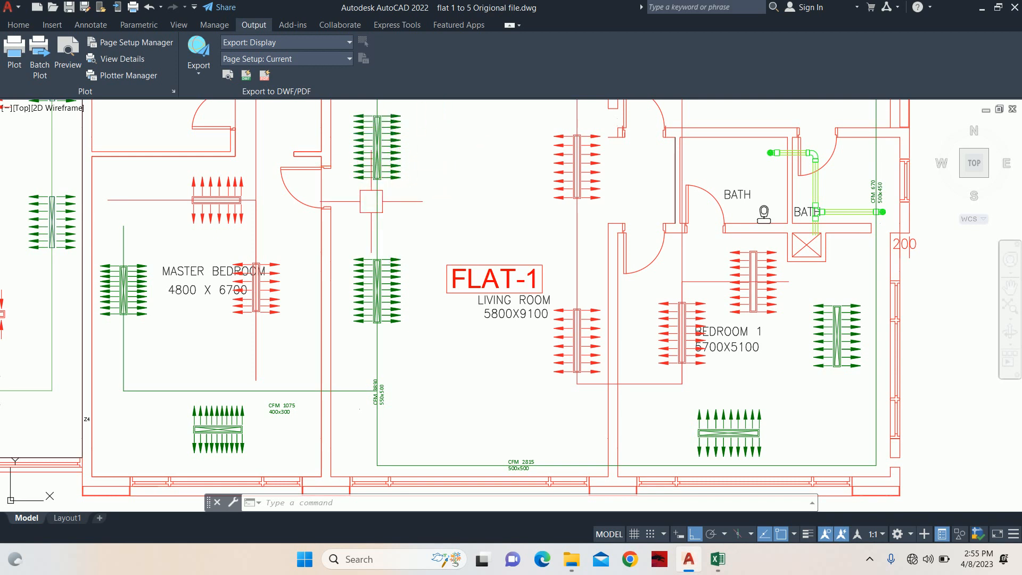
{"action": "scroll", "coordinate": [382, 368], "scroll_direction": "up", "scroll_amount": 4}
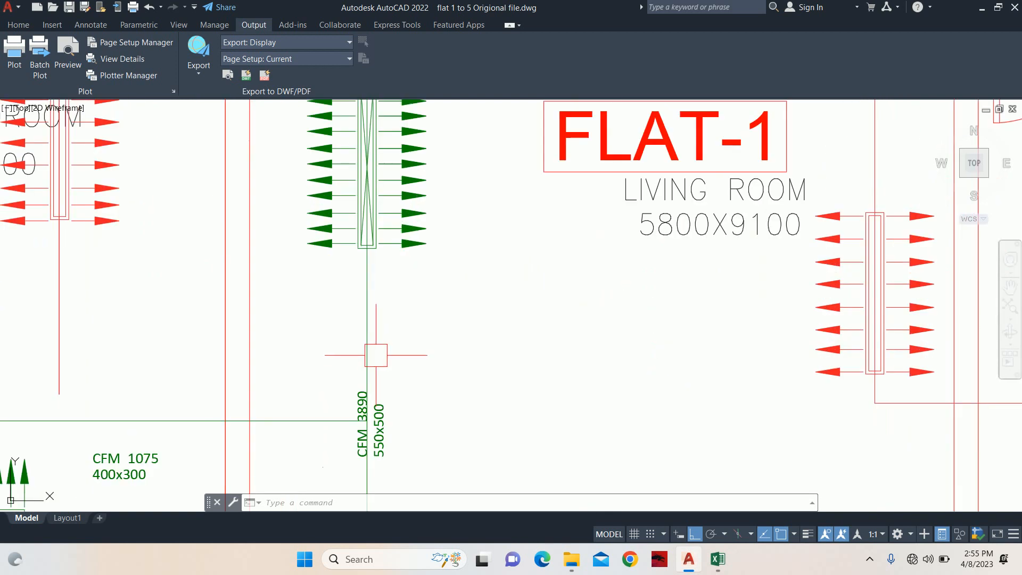
{"action": "type", "text": "m"}
{"action": "key", "text": "Return"}
{"action": "left_click", "coordinate": [379, 424]}
{"action": "key", "text": "Return"}
{"action": "left_click", "coordinate": [446, 422]}
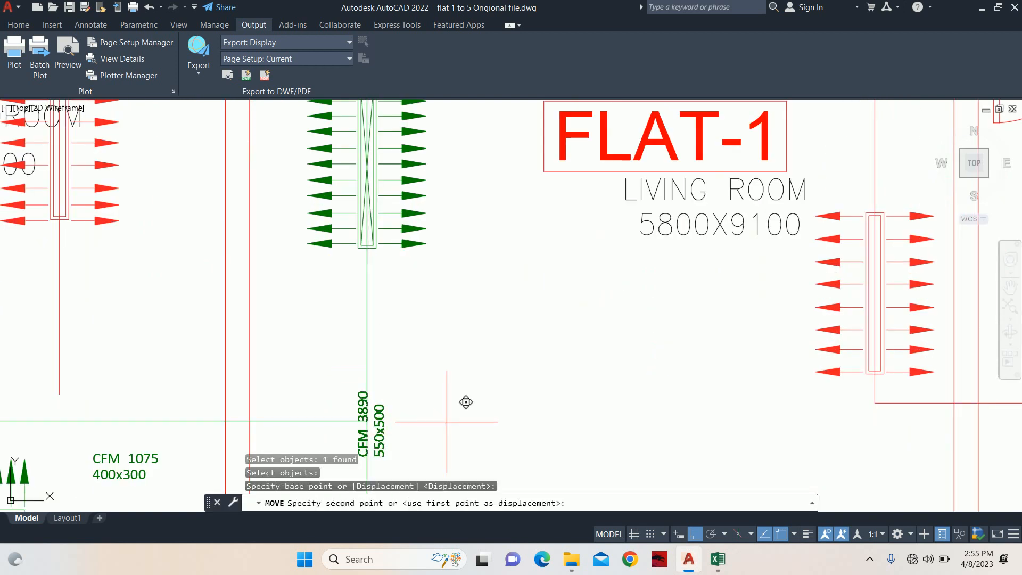
{"action": "left_click", "coordinate": [446, 333]}
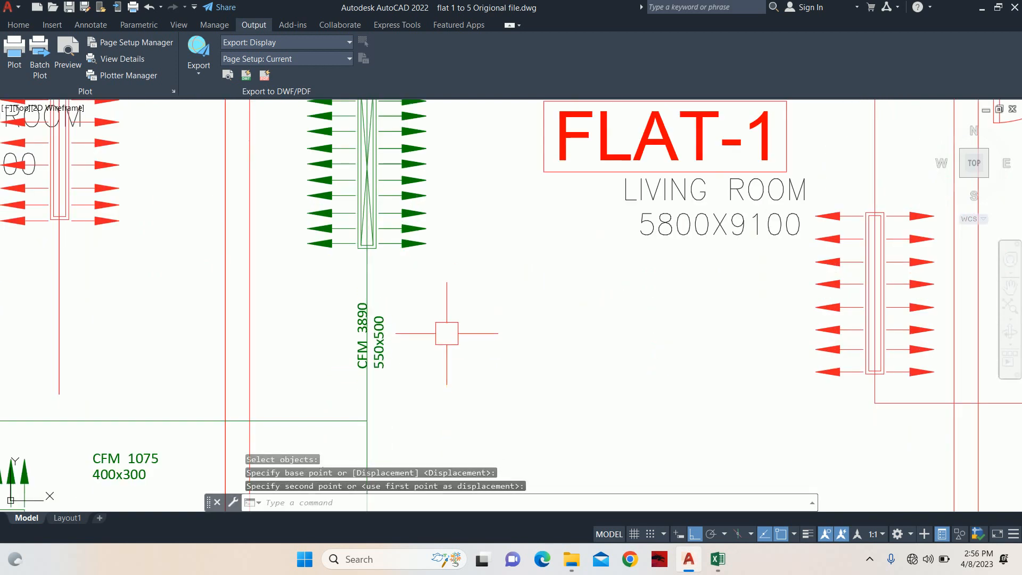
{"action": "key", "text": "Escape"}
{"action": "key", "text": "Escape"}
Shift the "CFM 3890 550x500" label slightly left so its two lines straddle the duct line.
{"action": "scroll", "coordinate": [362, 347], "scroll_direction": "up", "scroll_amount": 4}
{"action": "left_click", "coordinate": [393, 339]}
{"action": "key", "text": "Return"}
{"action": "left_click", "coordinate": [547, 355]}
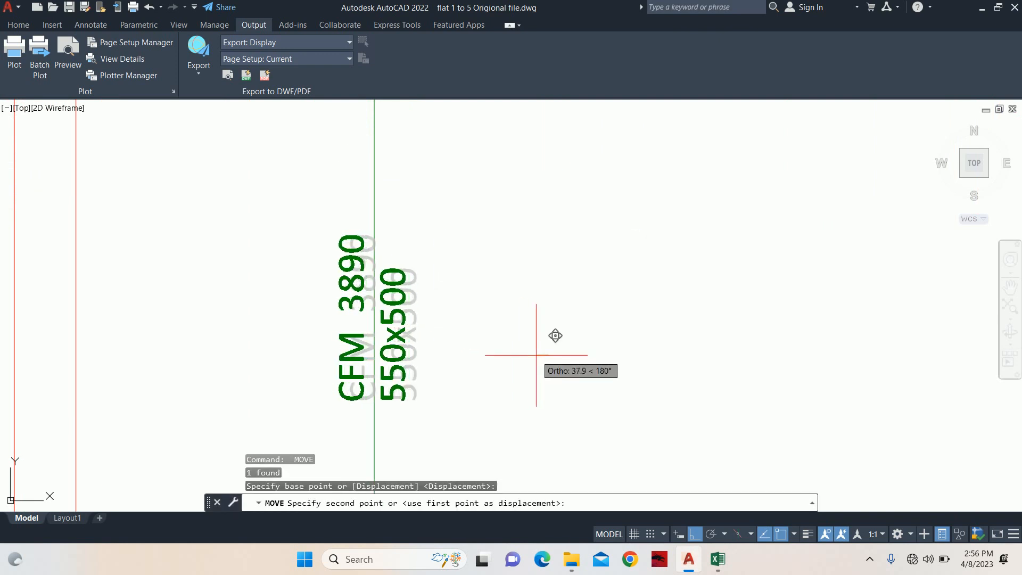
{"action": "key", "text": "Escape"}
{"action": "key", "text": "Escape"}
{"action": "scroll", "coordinate": [456, 212], "scroll_direction": "down", "scroll_amount": 4}
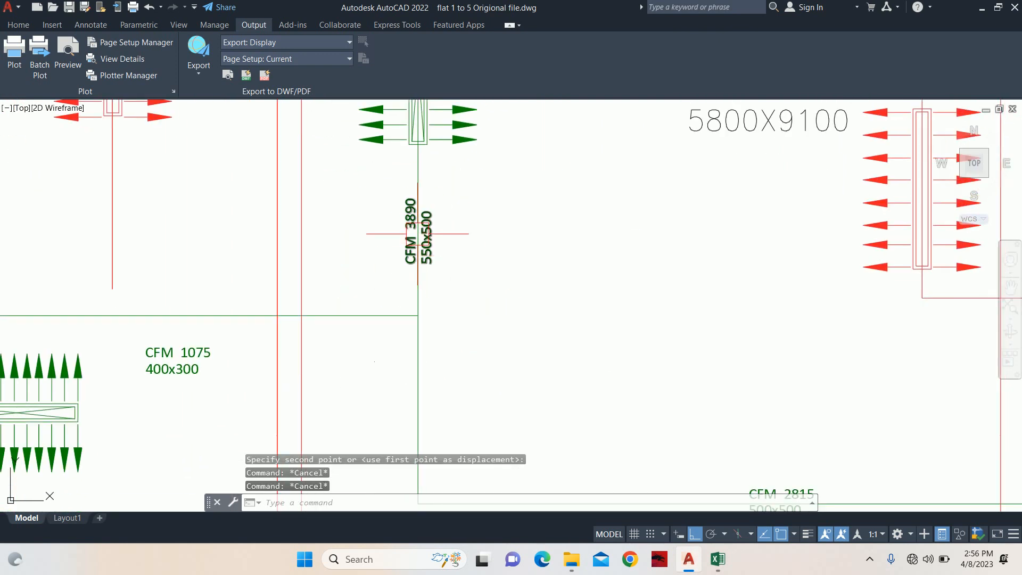
Move the "CFM 1075 400x300" label straight up onto the master bedroom branch duct line, with object snap turned off.
{"action": "scroll", "coordinate": [404, 272], "scroll_direction": "down", "scroll_amount": 4}
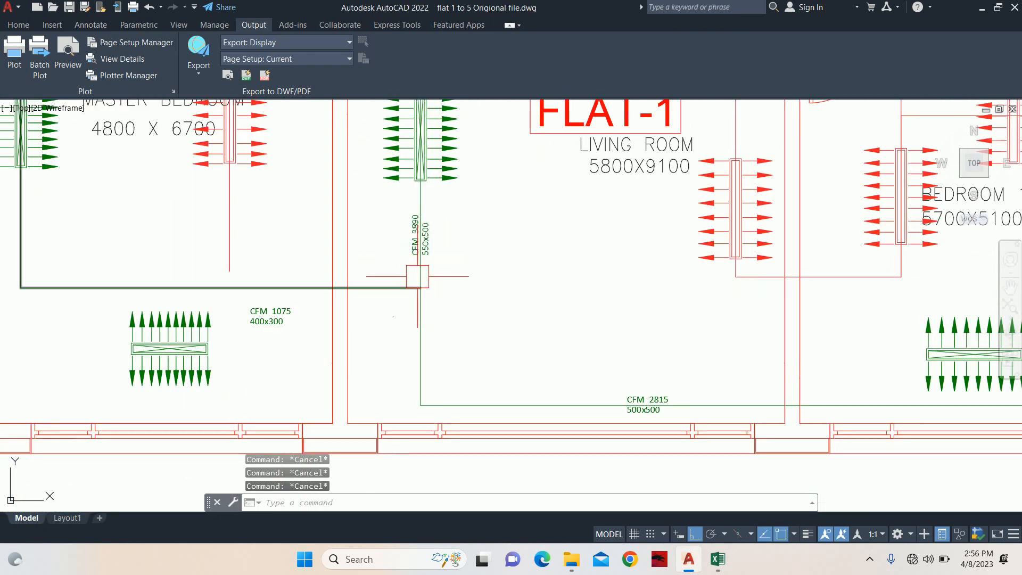
{"action": "type", "text": "m"}
{"action": "key", "text": "Return"}
{"action": "left_click", "coordinate": [266, 317]}
{"action": "scroll", "coordinate": [266, 317], "scroll_direction": "up", "scroll_amount": 5}
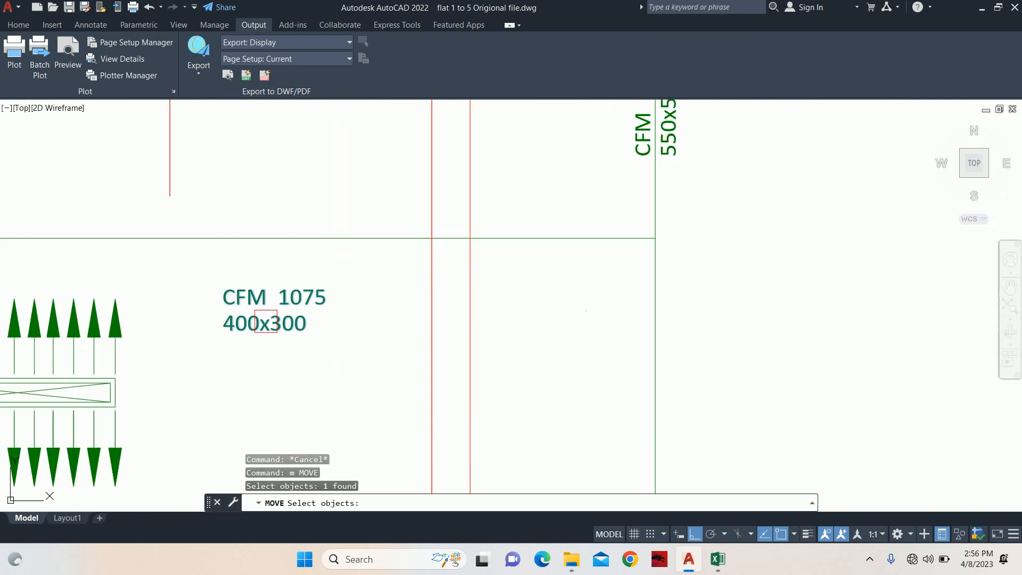
{"action": "key", "text": "Return"}
{"action": "left_click", "coordinate": [282, 424]}
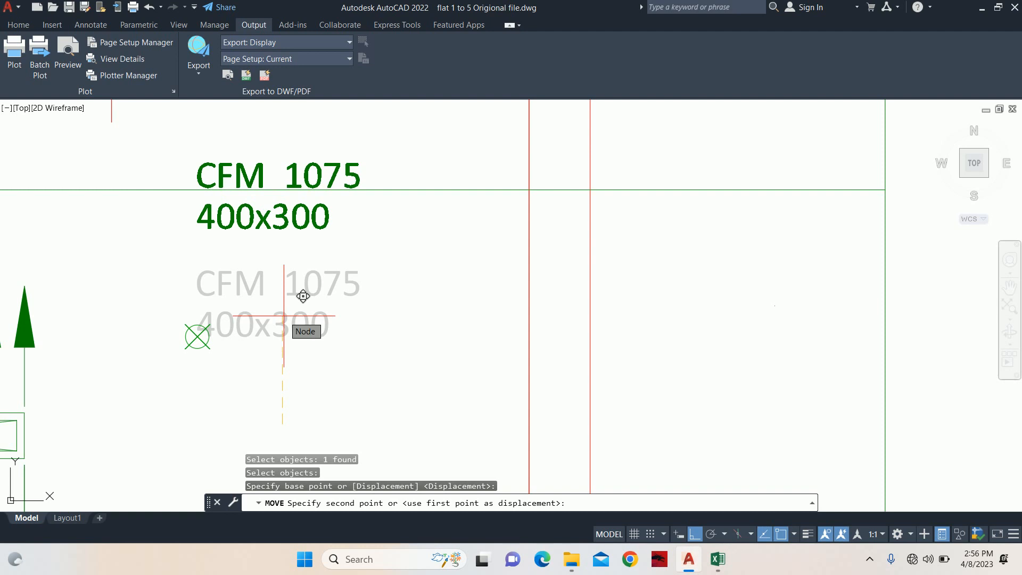
{"action": "key", "text": "F3"}
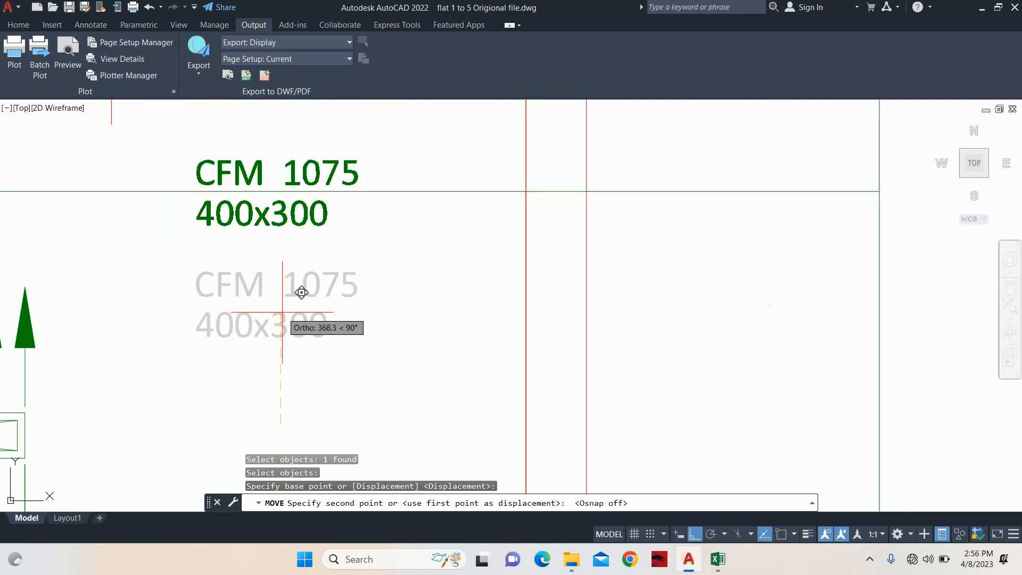
{"action": "key", "text": "Escape"}
{"action": "key", "text": "Escape"}
{"action": "scroll", "coordinate": [308, 235], "scroll_direction": "down", "scroll_amount": 4}
Examine the supply duct runs, airflow and size labels, and diffusers across Flat-1's living room and bedrooms.
{"action": "middle_click_drag", "start_coordinate": [324, 222], "coordinate": [349, 244]}
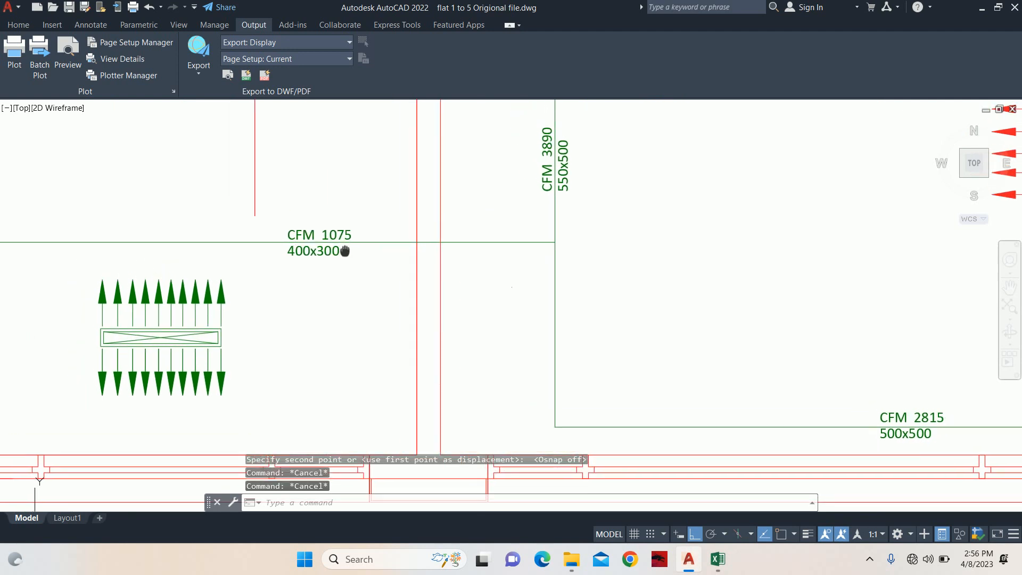
{"action": "scroll", "coordinate": [379, 286], "scroll_direction": "down", "scroll_amount": 3}
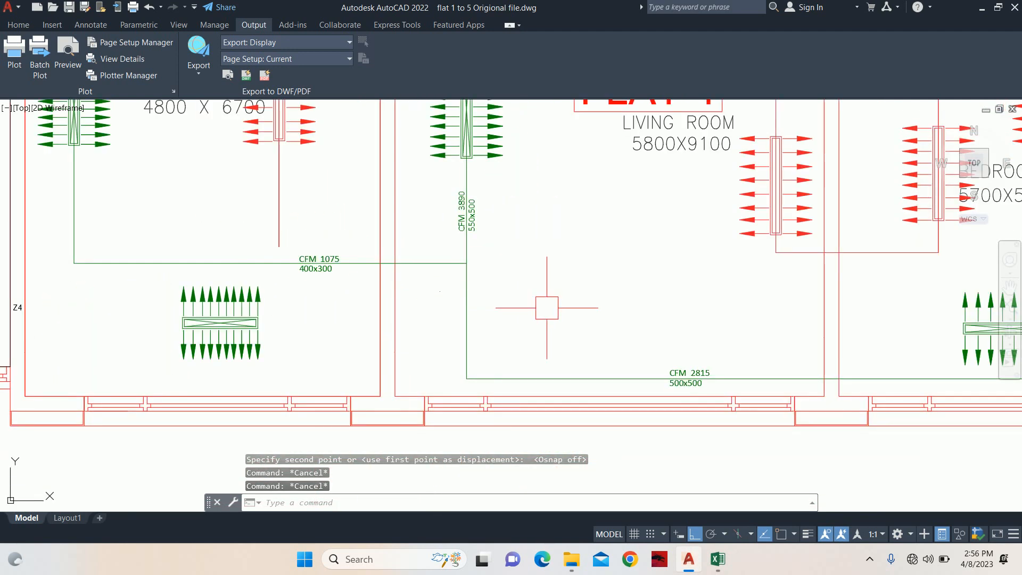
{"action": "scroll", "coordinate": [445, 258], "scroll_direction": "up", "scroll_amount": 1}
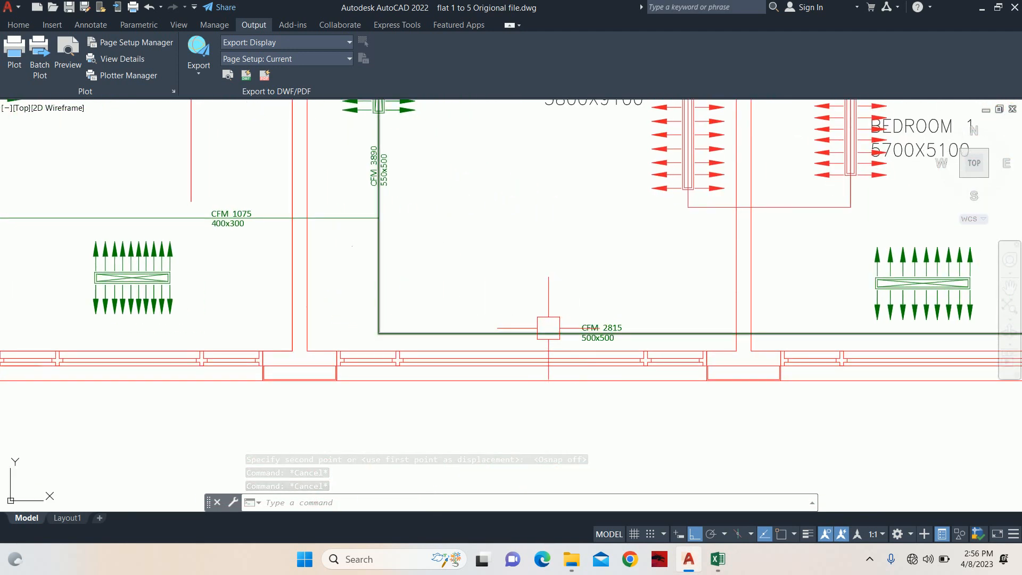
{"action": "scroll", "coordinate": [607, 328], "scroll_direction": "down", "scroll_amount": 4}
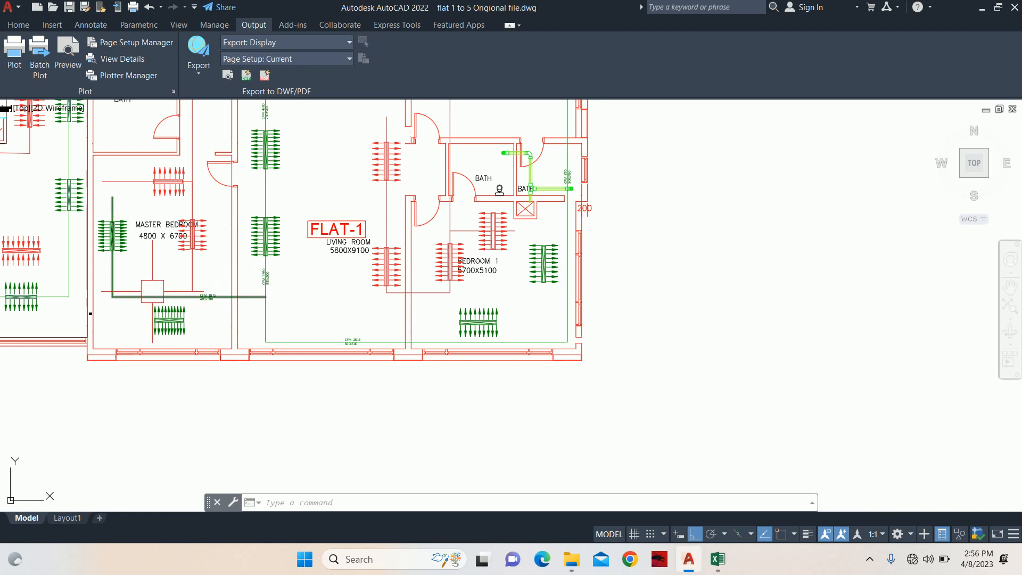
{"action": "middle_click_drag", "start_coordinate": [245, 303], "coordinate": [211, 311]}
{"action": "middle_click_drag", "start_coordinate": [417, 318], "coordinate": [398, 320]}
{"action": "scroll", "coordinate": [388, 349], "scroll_direction": "up", "scroll_amount": 1}
{"action": "mouse_move", "coordinate": [452, 348]}
{"action": "middle_mouse_down"}
{"action": "mouse_move", "coordinate": [418, 358]}
{"action": "mouse_move", "coordinate": [401, 421]}
{"action": "middle_mouse_up"}
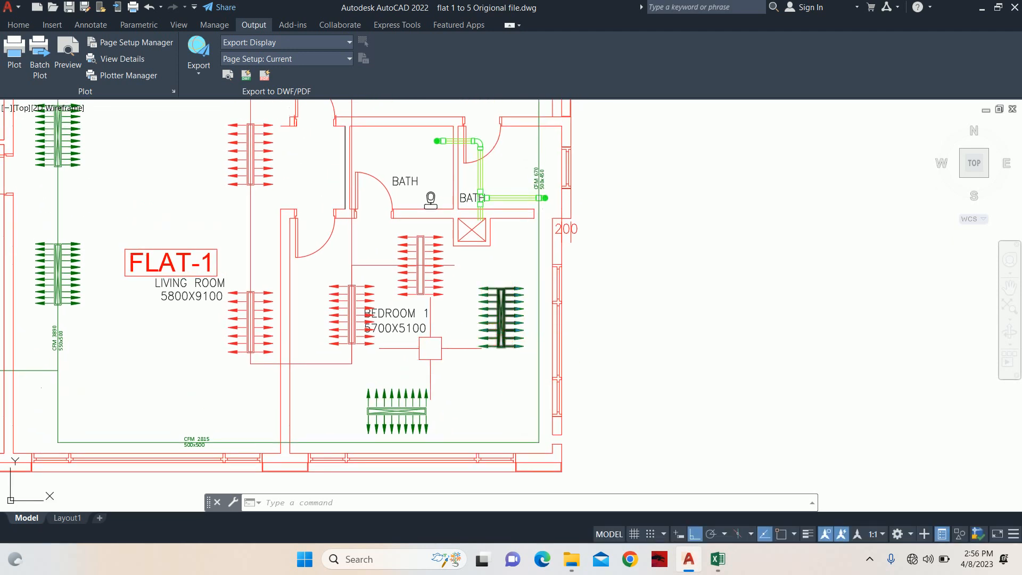
{"action": "scroll", "coordinate": [515, 275], "scroll_direction": "down", "scroll_amount": 2}
{"action": "mouse_move", "coordinate": [516, 275]}
{"action": "middle_mouse_down"}
{"action": "mouse_move", "coordinate": [521, 340]}
{"action": "mouse_move", "coordinate": [500, 250]}
{"action": "middle_mouse_up"}
{"action": "scroll", "coordinate": [529, 284], "scroll_direction": "up", "scroll_amount": 3}
{"action": "scroll", "coordinate": [505, 246], "scroll_direction": "up", "scroll_amount": 2}
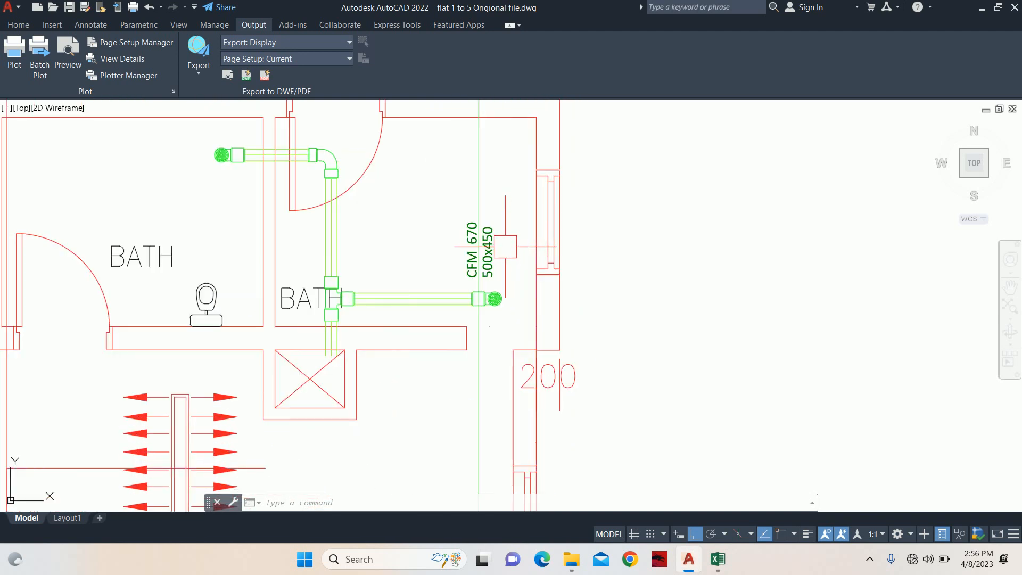
{"action": "scroll", "coordinate": [464, 237], "scroll_direction": "down", "scroll_amount": 2}
{"action": "mouse_move", "coordinate": [464, 236]}
{"action": "middle_mouse_down"}
{"action": "mouse_move", "coordinate": [469, 321]}
{"action": "mouse_move", "coordinate": [481, 232]}
{"action": "mouse_move", "coordinate": [496, 339]}
{"action": "middle_mouse_up"}
{"action": "mouse_move", "coordinate": [462, 271]}
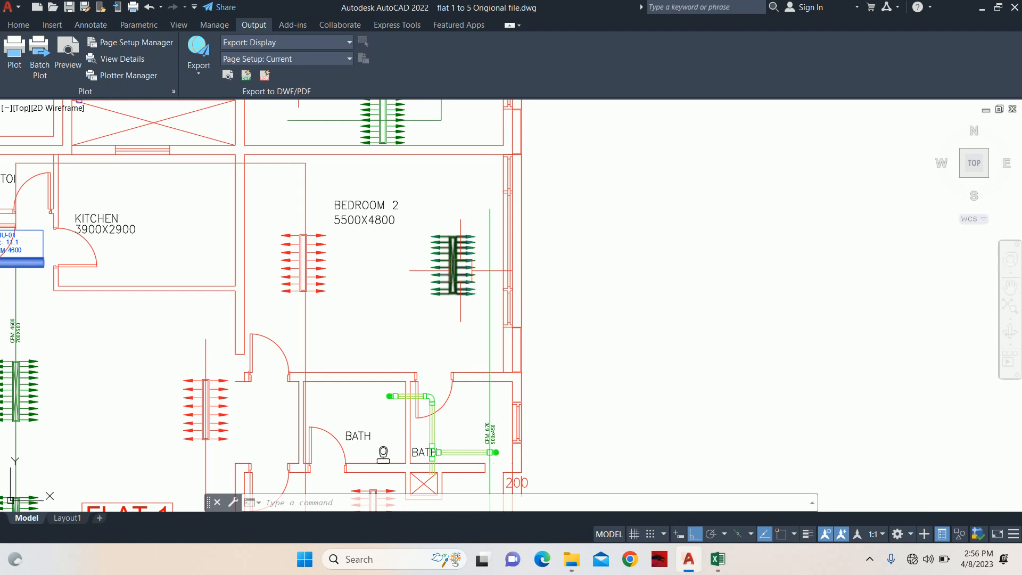
{"action": "scroll", "coordinate": [459, 271], "scroll_direction": "down", "scroll_amount": 4}
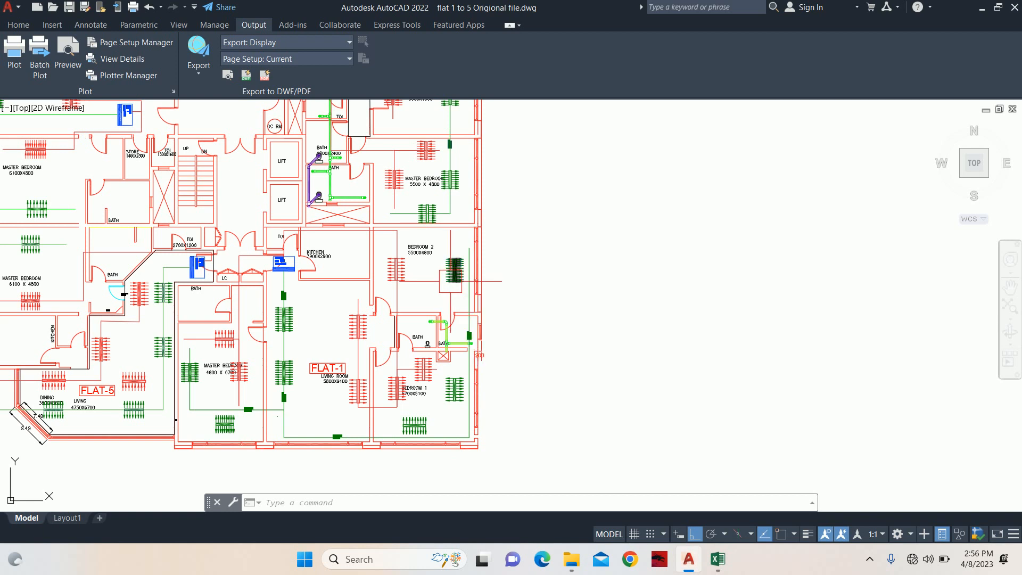
{"action": "scroll", "coordinate": [470, 320], "scroll_direction": "up", "scroll_amount": 4}
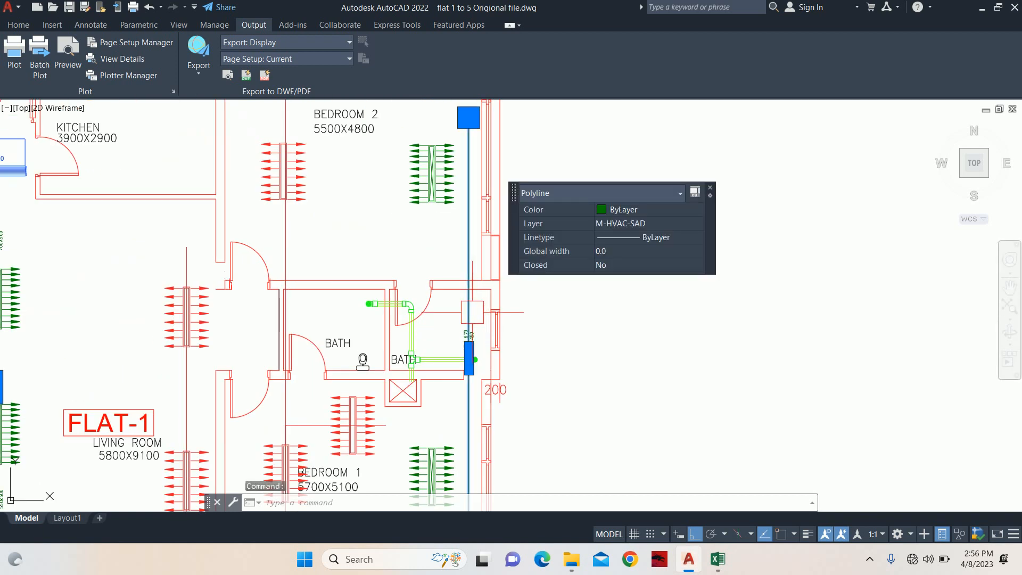
{"action": "middle_click_drag", "start_coordinate": [458, 344], "coordinate": [442, 227]}
{"action": "key", "text": "Escape"}
{"action": "key", "text": "Escape"}
{"action": "scroll", "coordinate": [430, 277], "scroll_direction": "down", "scroll_amount": 4}
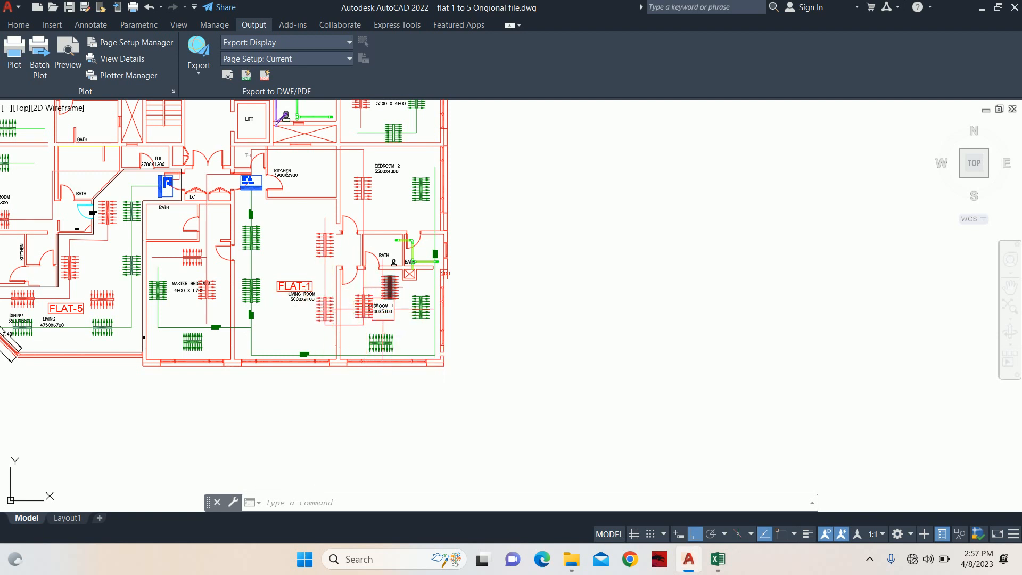
{"action": "scroll", "coordinate": [372, 309], "scroll_direction": "up", "scroll_amount": 2}
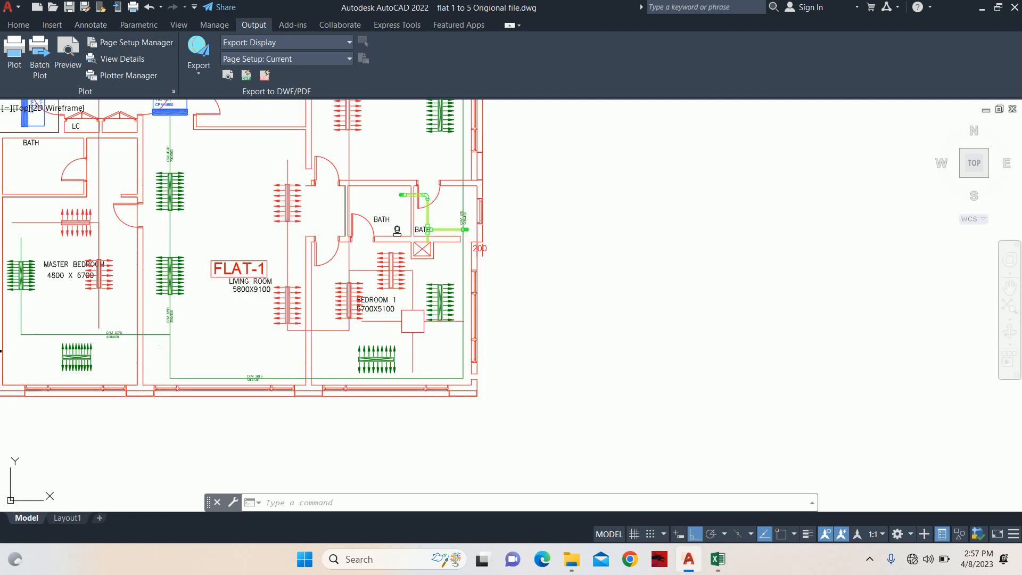
Stretch the supply duct's vertical run beside Bedroom 1 horizontally inward so it passes through the centre of the green supply diffusers.
{"action": "key", "text": "Escape"}
{"action": "left_click", "coordinate": [463, 276]}
{"action": "scroll", "coordinate": [463, 256], "scroll_direction": "up", "scroll_amount": 6}
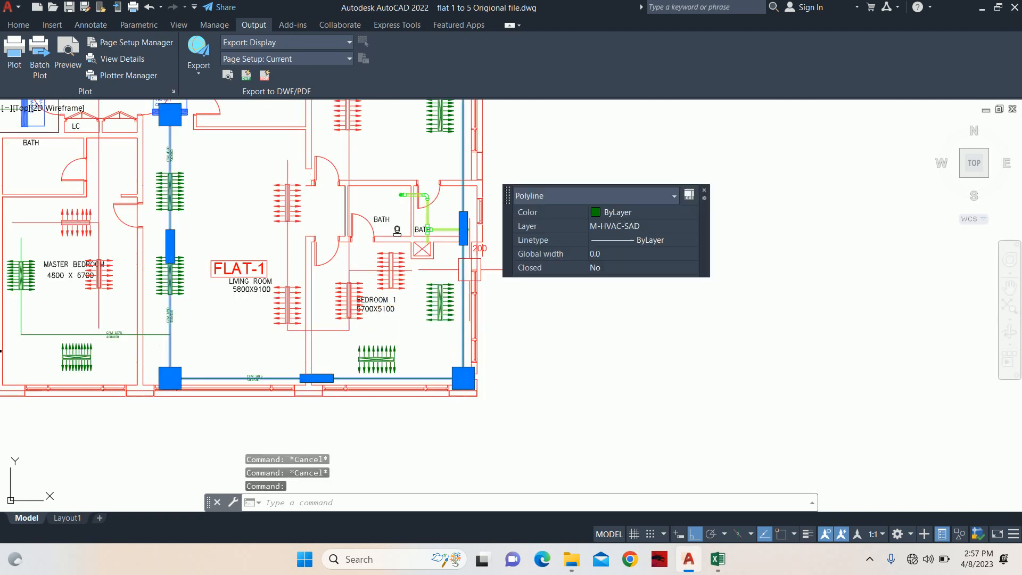
{"action": "left_click", "coordinate": [457, 195]}
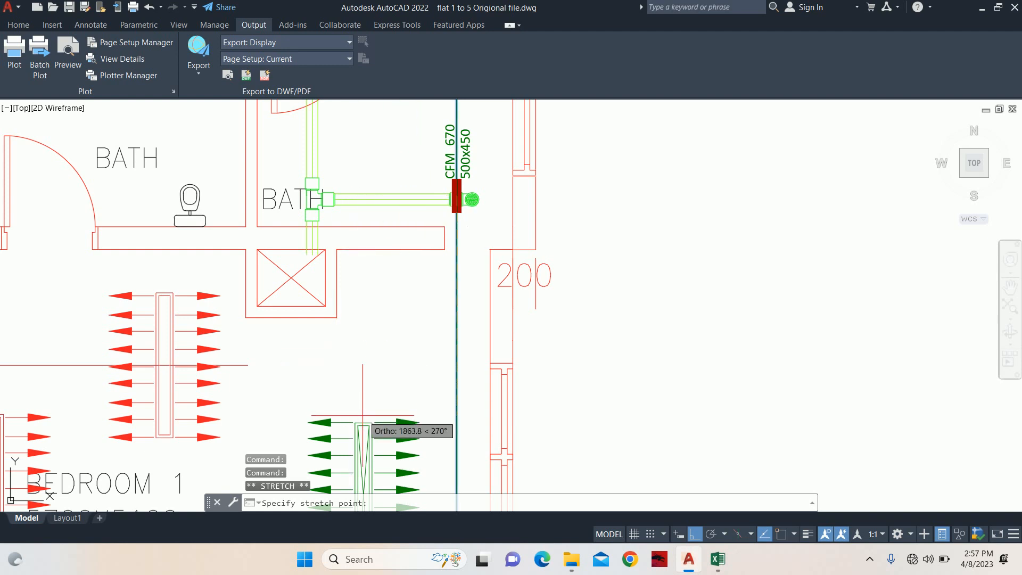
{"action": "key", "text": "F3"}
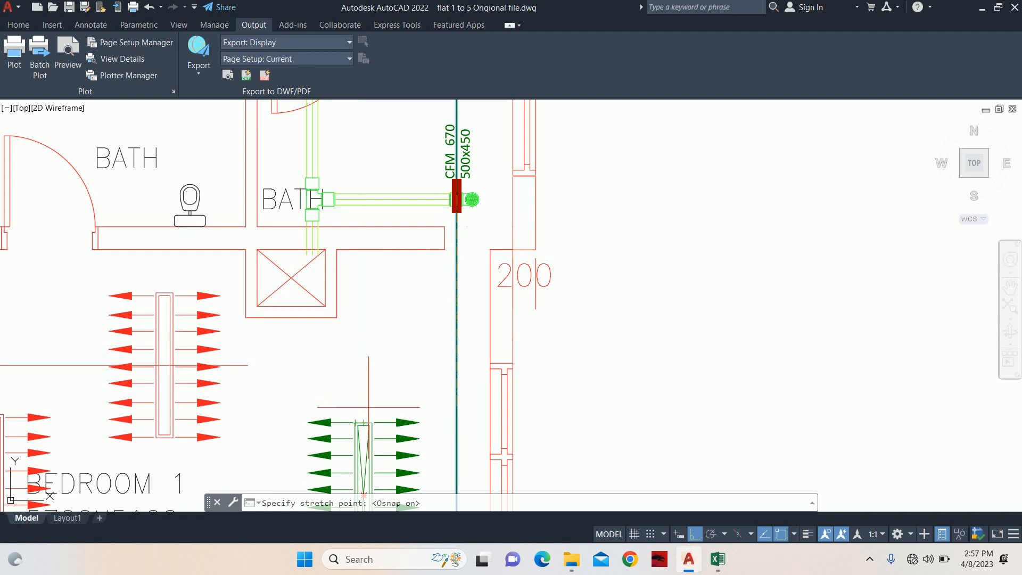
{"action": "left_click", "coordinate": [364, 196]}
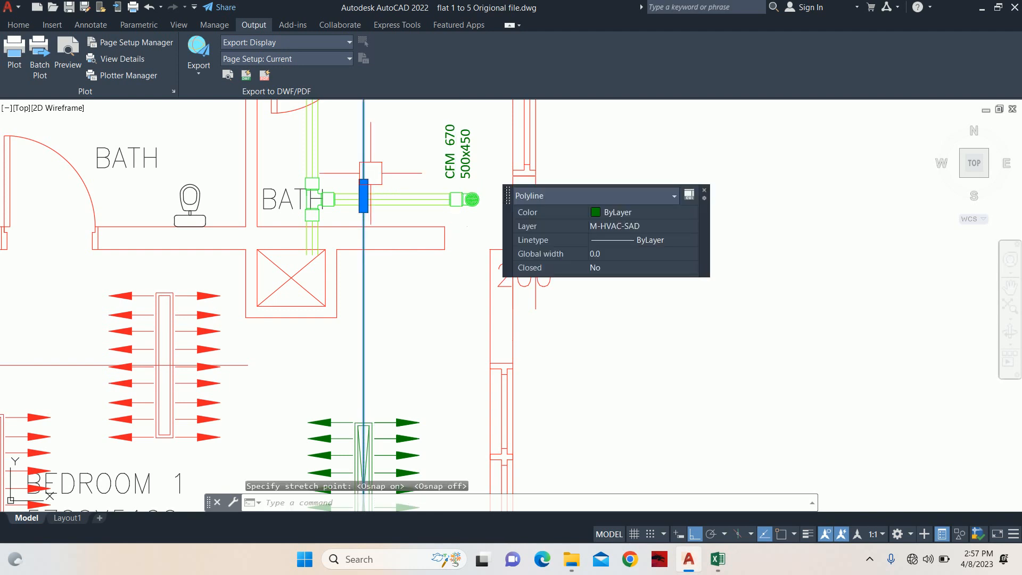
{"action": "key", "text": "Escape"}
{"action": "key", "text": "Escape"}
{"action": "key", "text": "Escape"}
{"action": "scroll", "coordinate": [477, 242], "scroll_direction": "down", "scroll_amount": 5}
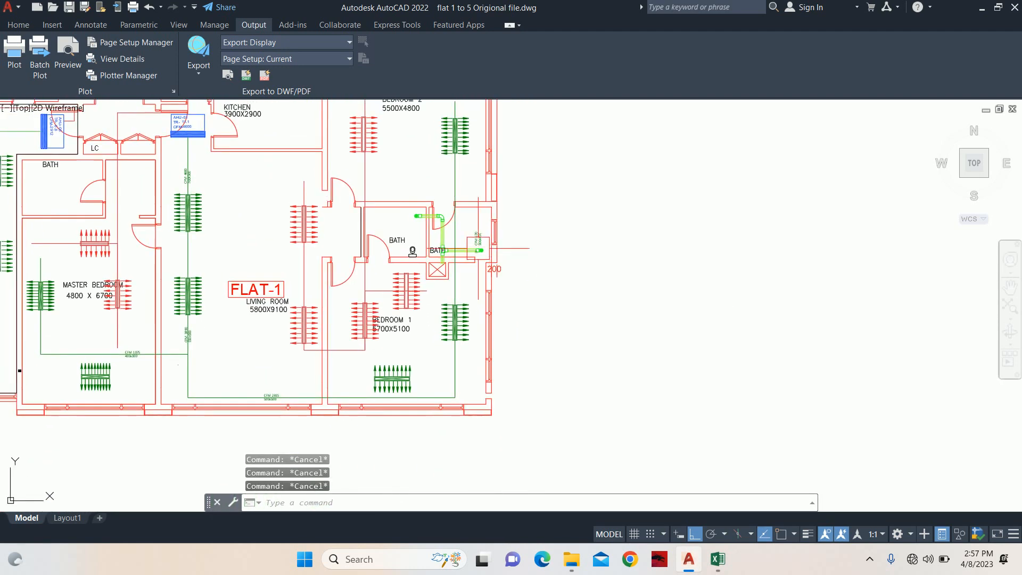
Move the "CFM 670 500x450" label horizontally onto the shifted vertical duct line near the bath.
{"action": "type", "text": "m"}
{"action": "key", "text": "Return"}
{"action": "left_click", "coordinate": [477, 240]}
{"action": "key", "text": "Return"}
{"action": "left_click", "coordinate": [767, 250]}
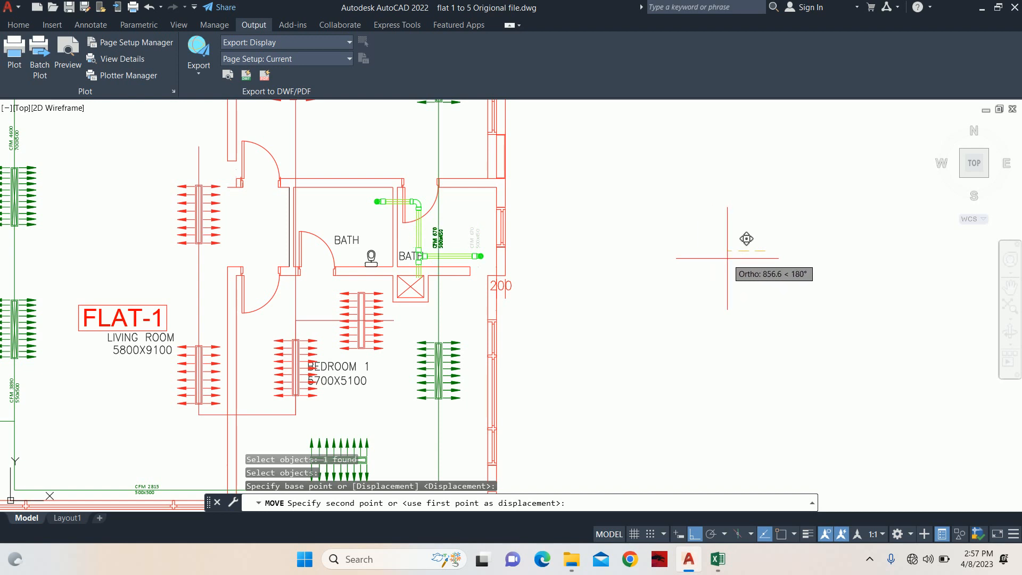
{"action": "key", "text": "Escape"}
{"action": "key", "text": "Escape"}
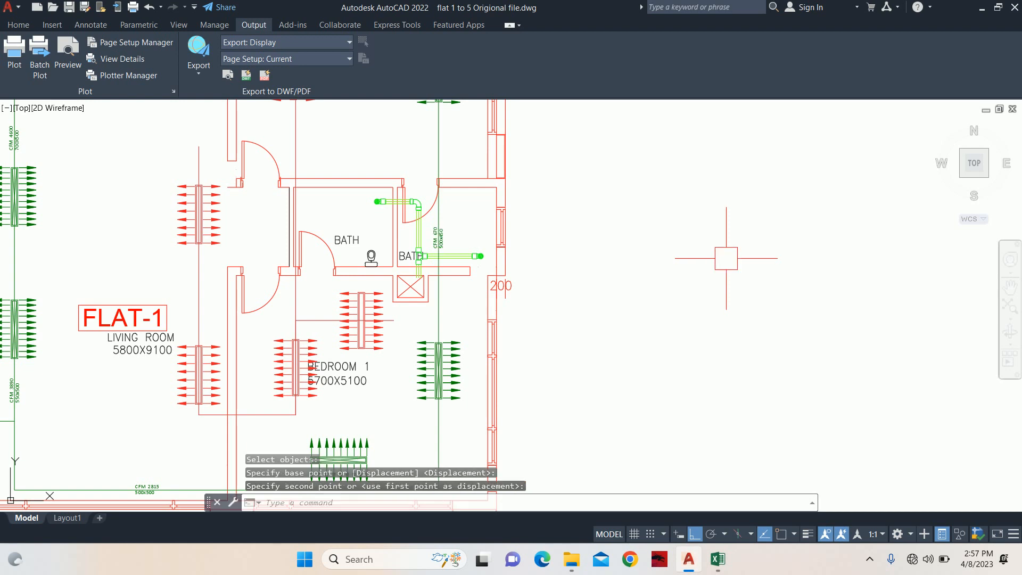
Draw a line along AHU-01's outlet edge from the supply duct line to the unit's left corner, with object snap on.
{"action": "mouse_move", "coordinate": [144, 227]}
{"action": "middle_mouse_down"}
{"action": "mouse_move", "coordinate": [404, 227]}
{"action": "mouse_move", "coordinate": [477, 420]}
{"action": "middle_mouse_up"}
{"action": "scroll", "coordinate": [347, 303], "scroll_direction": "up", "scroll_amount": 5}
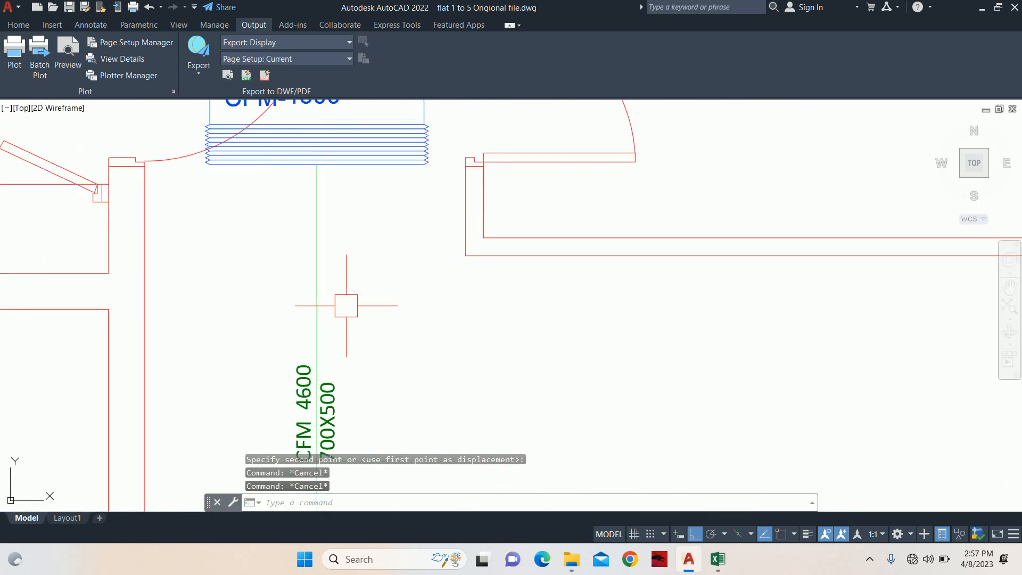
{"action": "mouse_move", "coordinate": [346, 304]}
{"action": "middle_mouse_down"}
{"action": "mouse_move", "coordinate": [391, 379]}
{"action": "mouse_move", "coordinate": [378, 355]}
{"action": "middle_mouse_up"}
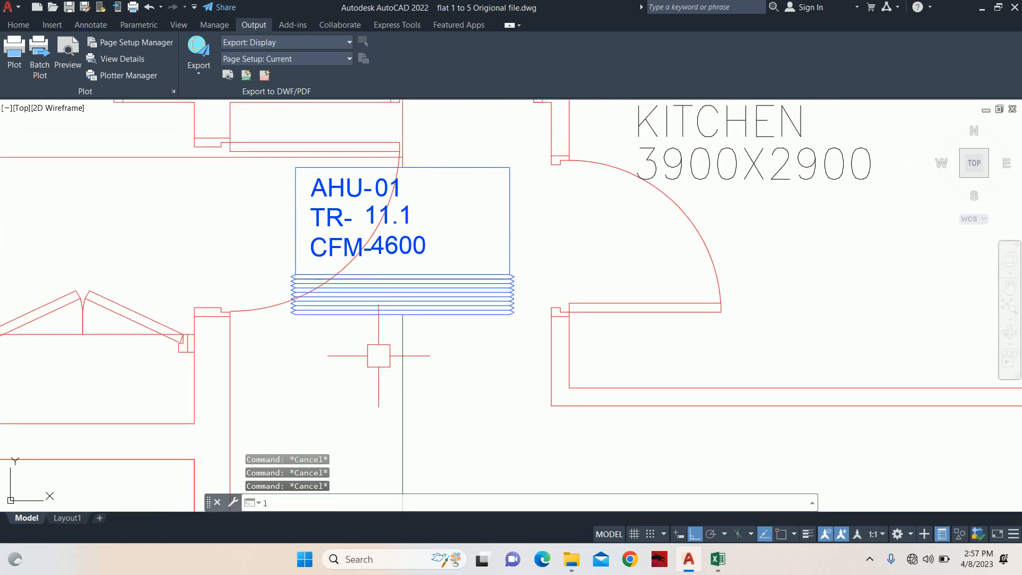
{"action": "key", "text": "BackSpace"}
{"action": "scroll", "coordinate": [397, 314], "scroll_direction": "up", "scroll_amount": 2}
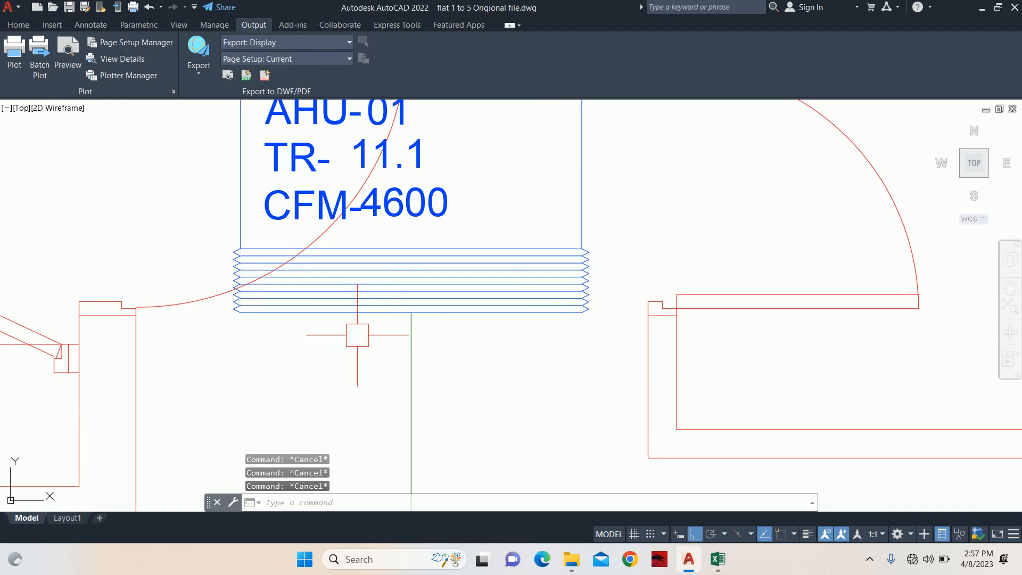
{"action": "type", "text": "l"}
{"action": "key", "text": "Return"}
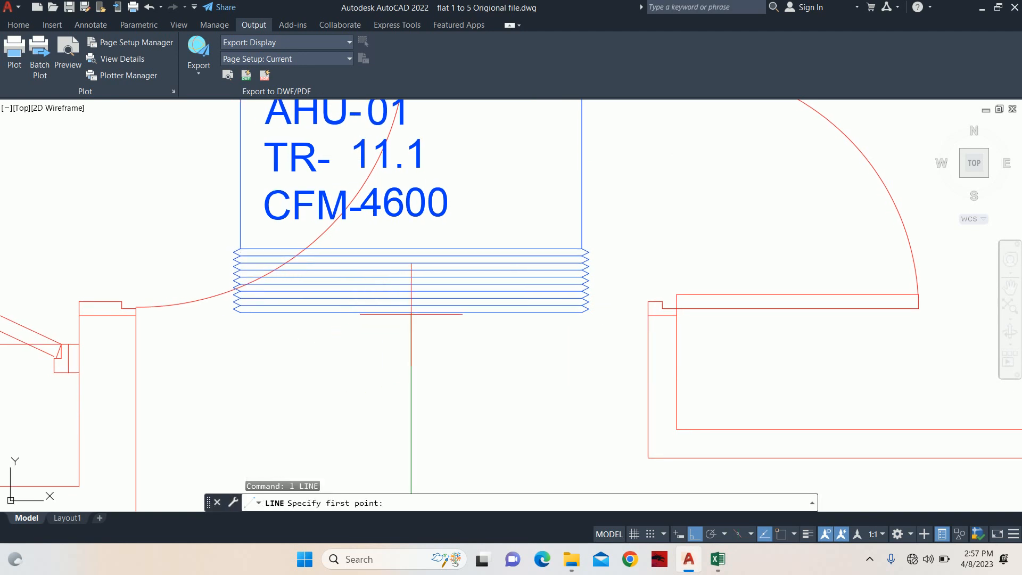
{"action": "key", "text": "F3"}
{"action": "left_click", "coordinate": [412, 312]}
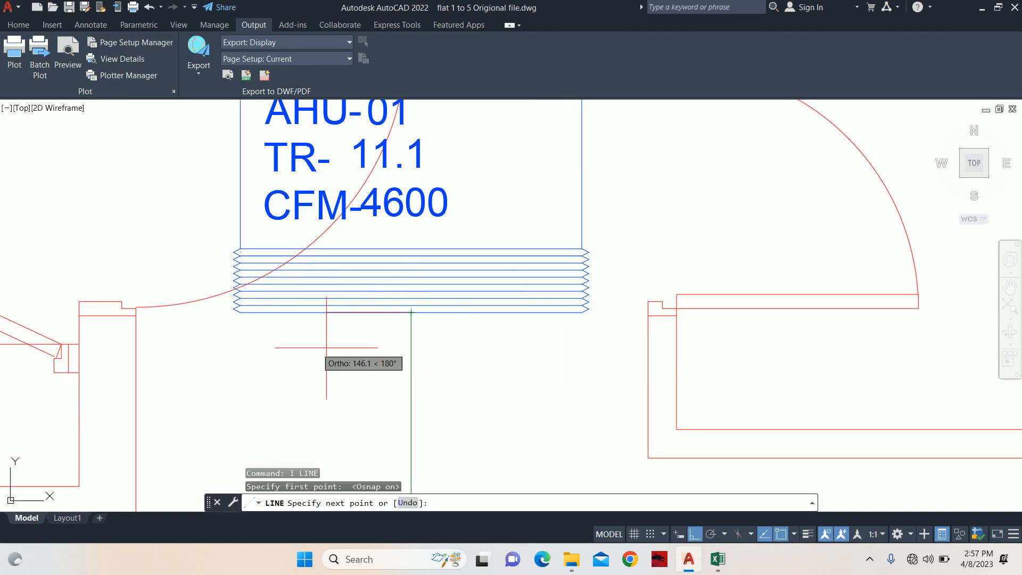
{"action": "left_click", "coordinate": [241, 312]}
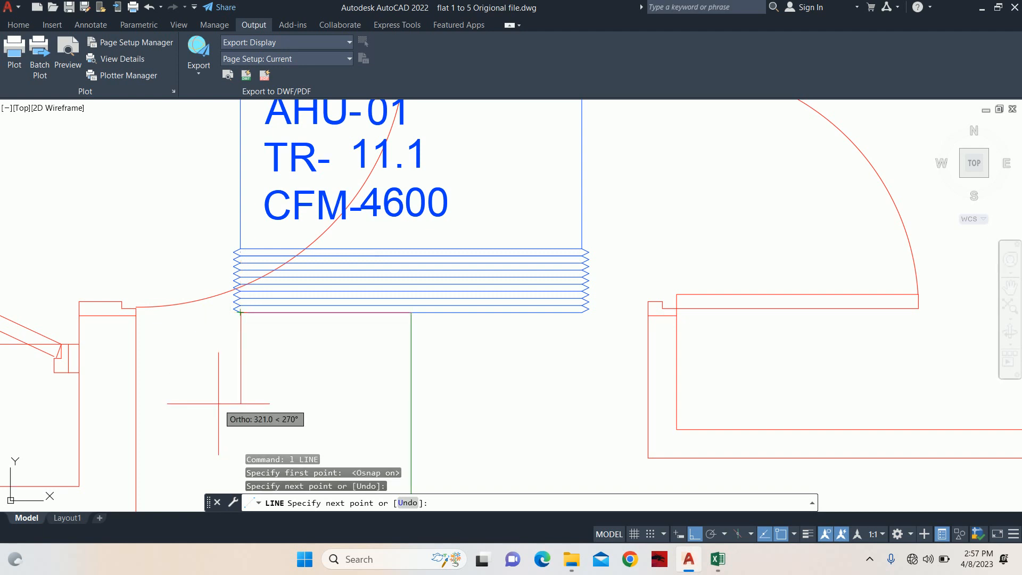
{"action": "key", "text": "Escape"}
{"action": "left_click", "coordinate": [299, 306]}
{"action": "key", "text": "Escape"}
{"action": "key", "text": "Escape"}
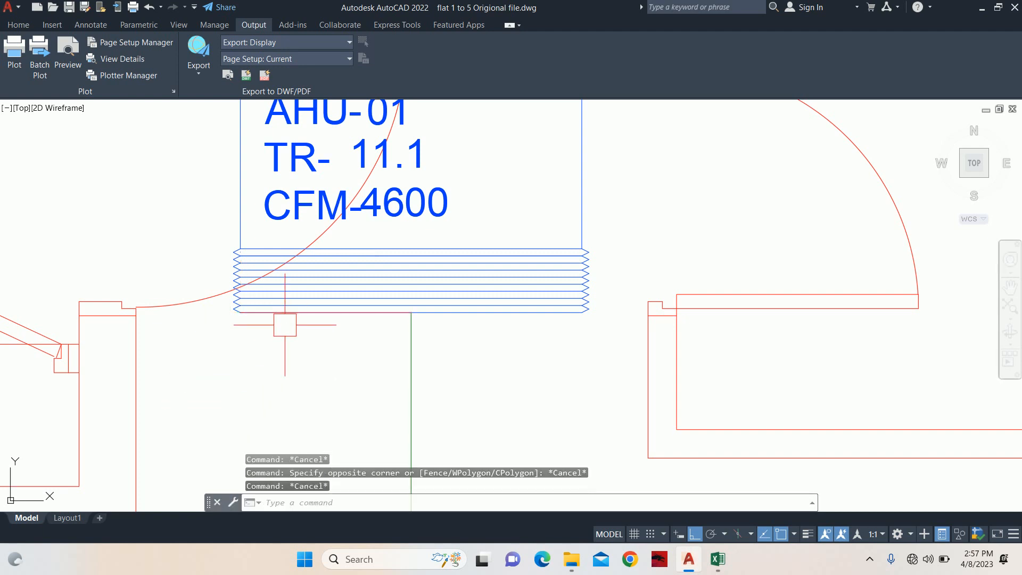
Set the colour of layer M-HVAC-SAD to green.
{"action": "type", "text": "ls"}
{"action": "key", "text": "Escape"}
{"action": "type", "text": "la"}
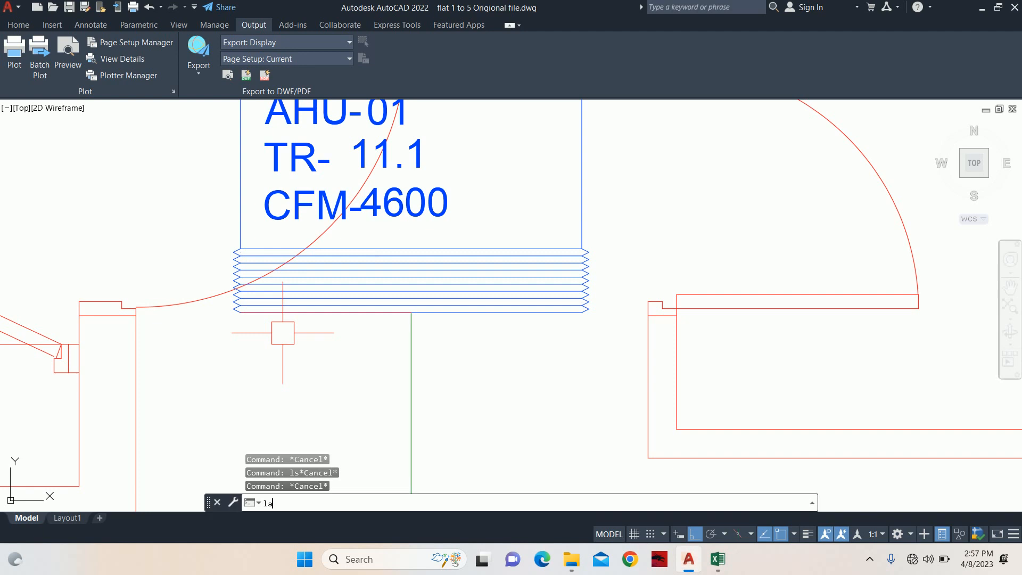
{"action": "key", "text": "Return"}
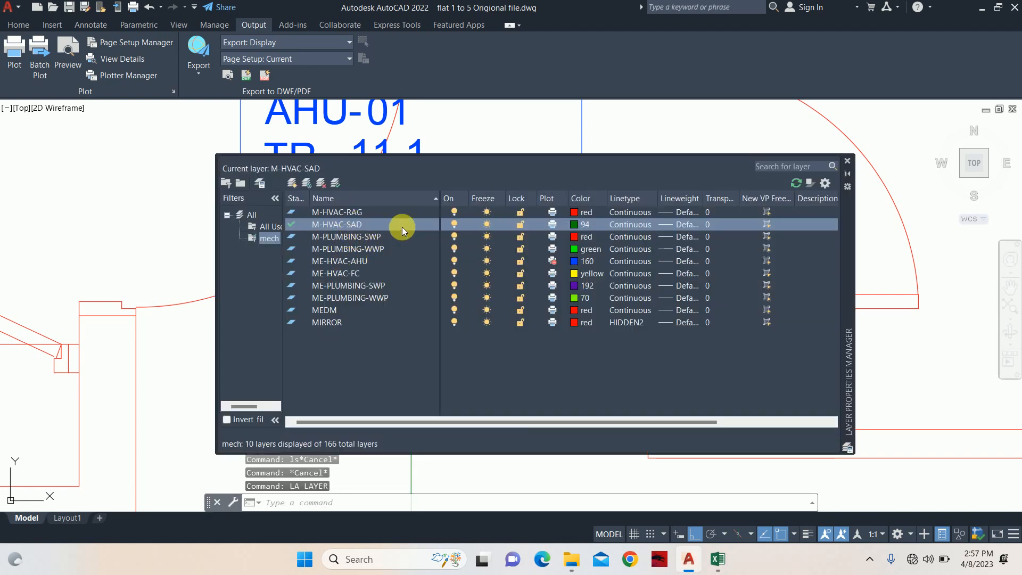
{"action": "left_click", "coordinate": [391, 224]}
{"action": "left_click", "coordinate": [573, 224]}
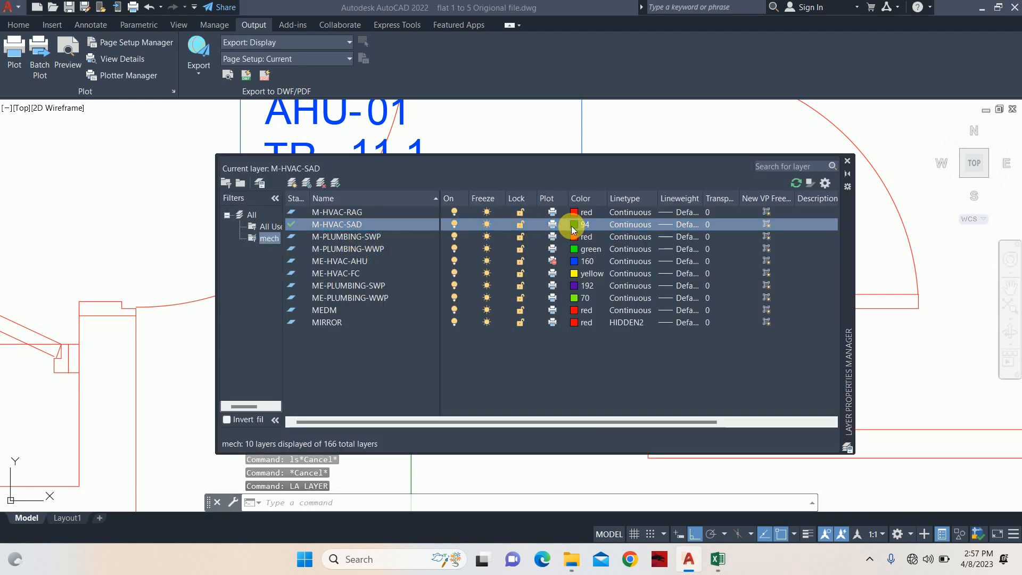
{"action": "left_click", "coordinate": [425, 307]}
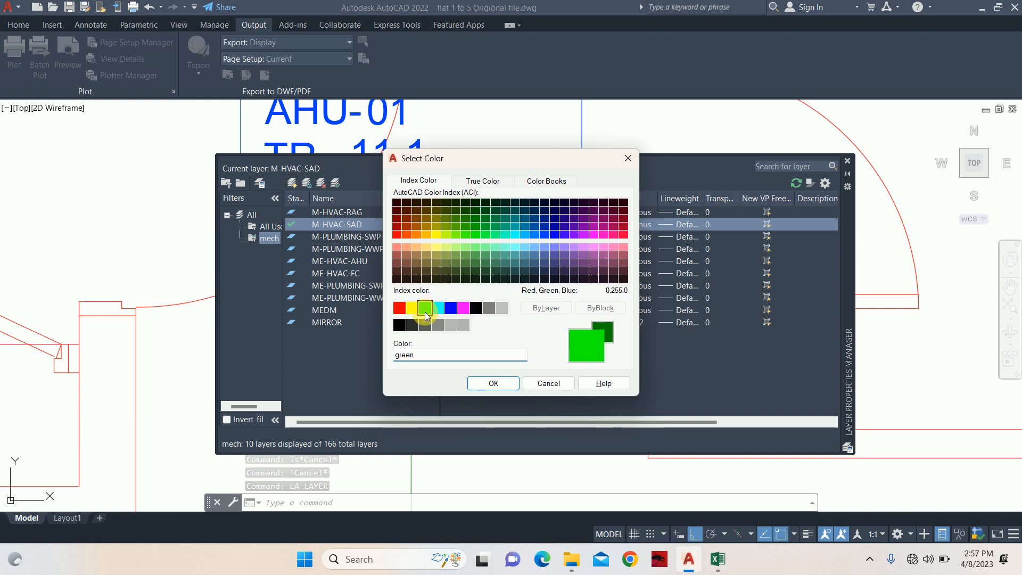
{"action": "left_click", "coordinate": [487, 384]}
{"action": "left_click", "coordinate": [847, 161]}
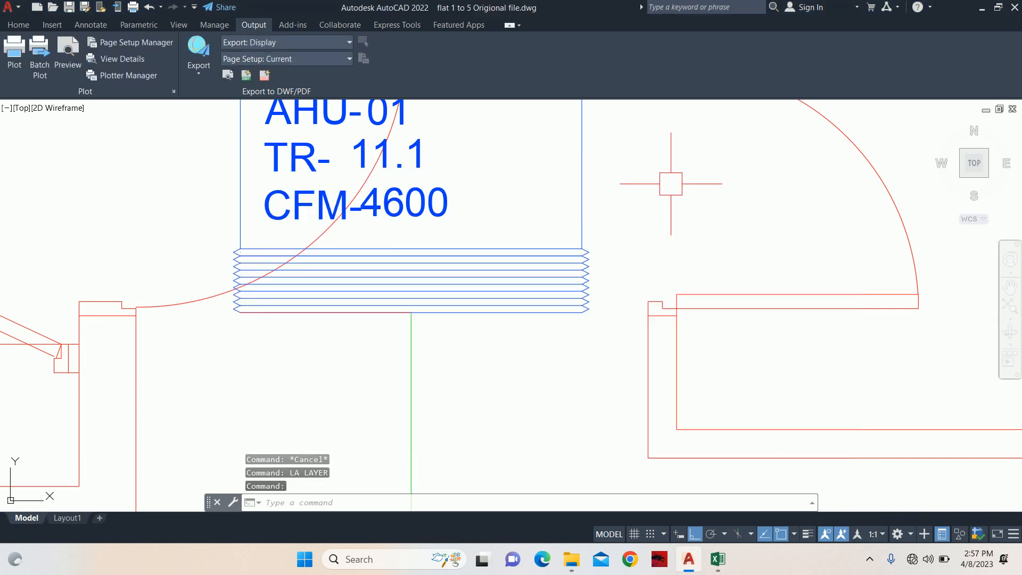
Delete the red line drawn along AHU-01's outlet edge.
{"action": "key", "text": "Escape"}
{"action": "left_click", "coordinate": [372, 309]}
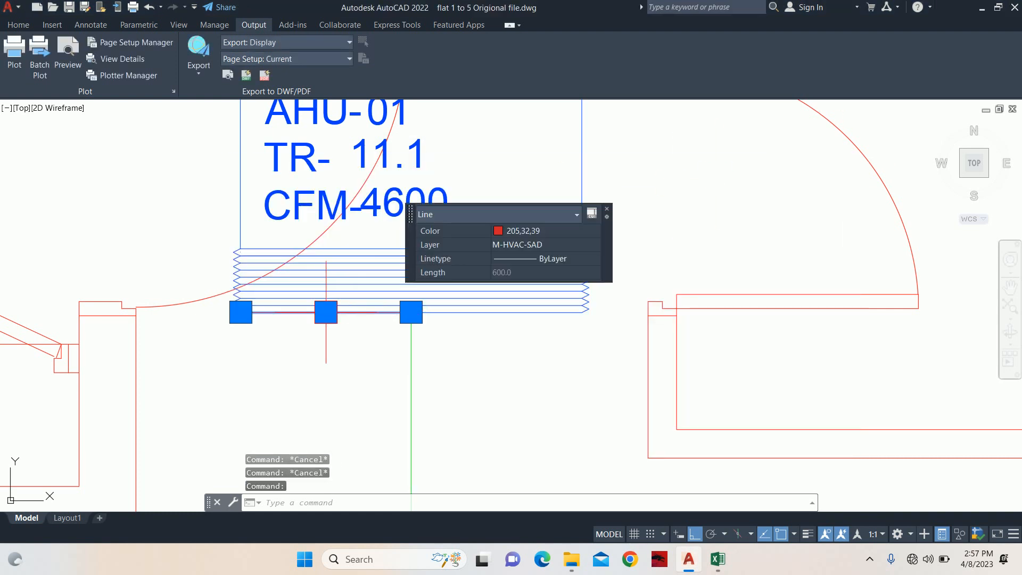
{"action": "key", "text": "Delete"}
Set the current object colour to ByLayer for new duct lines.
{"action": "left_click", "coordinate": [14, 24]}
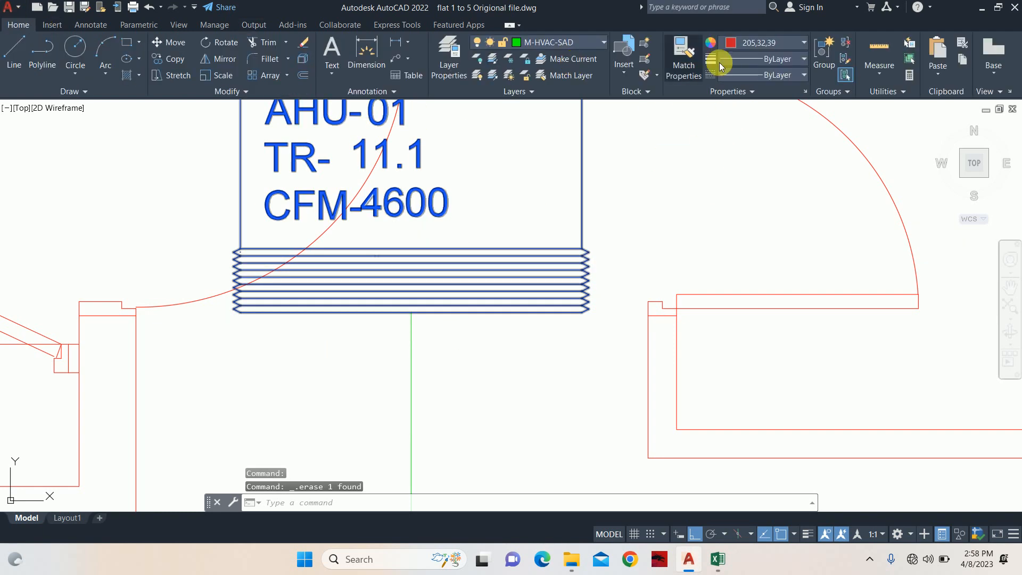
{"action": "left_click", "coordinate": [735, 43]}
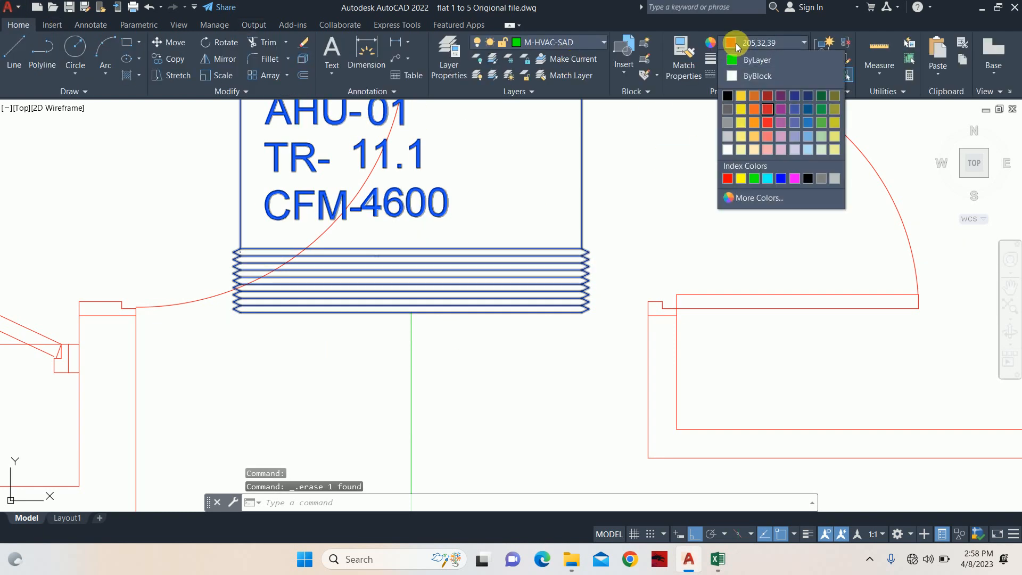
{"action": "left_click", "coordinate": [755, 178]}
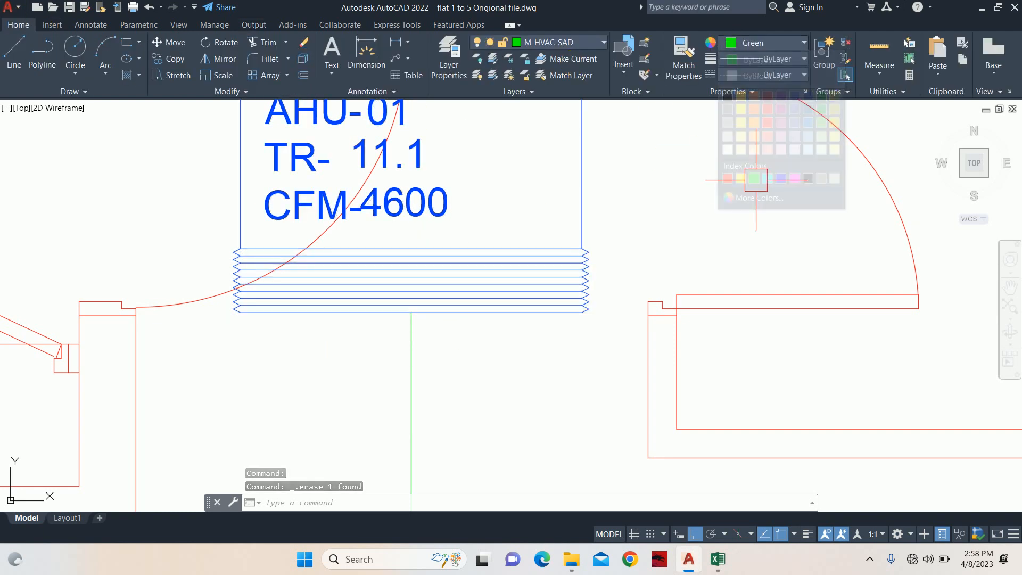
{"action": "left_click", "coordinate": [759, 39]}
{"action": "left_click", "coordinate": [753, 63]}
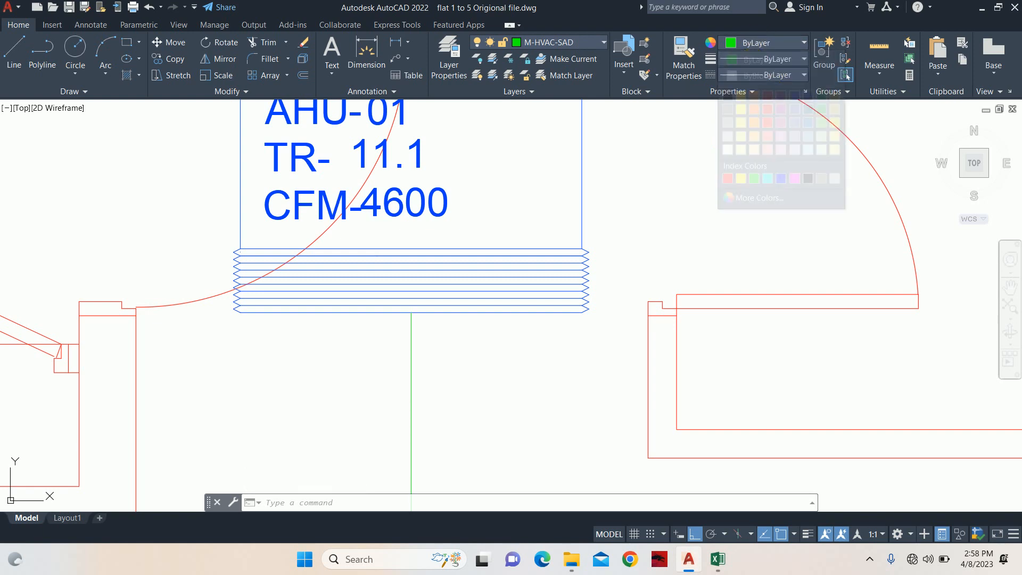
Draw a line from the duct along AHU-01's outlet edge to its left corner, then a 500-long diagonal about 45° downward toward the duct.
{"action": "type", "text": "l"}
{"action": "key", "text": "Return"}
{"action": "left_click", "coordinate": [410, 312]}
{"action": "scroll", "coordinate": [230, 311], "scroll_direction": "up", "scroll_amount": 4}
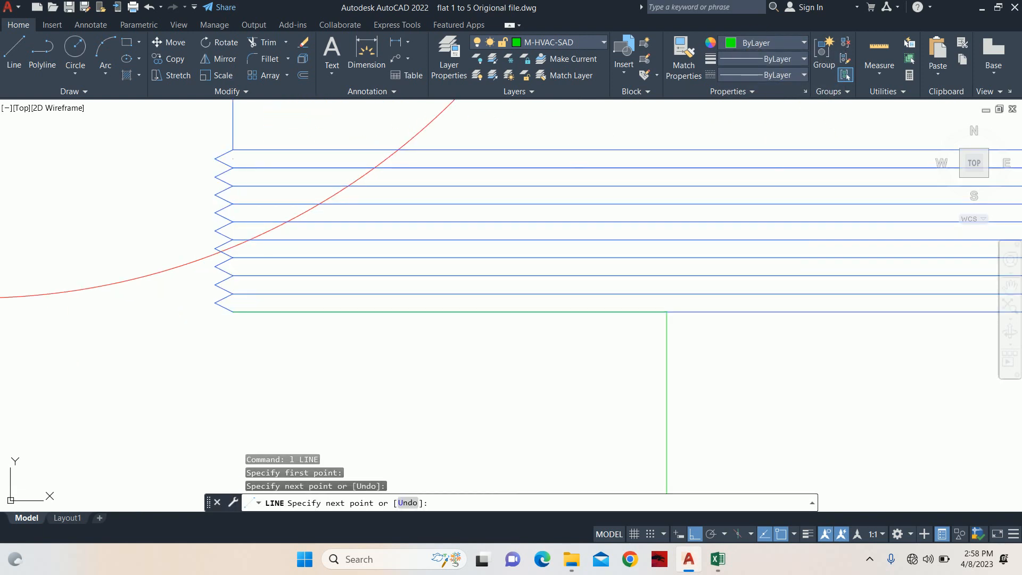
{"action": "scroll", "coordinate": [229, 359], "scroll_direction": "down", "scroll_amount": 4}
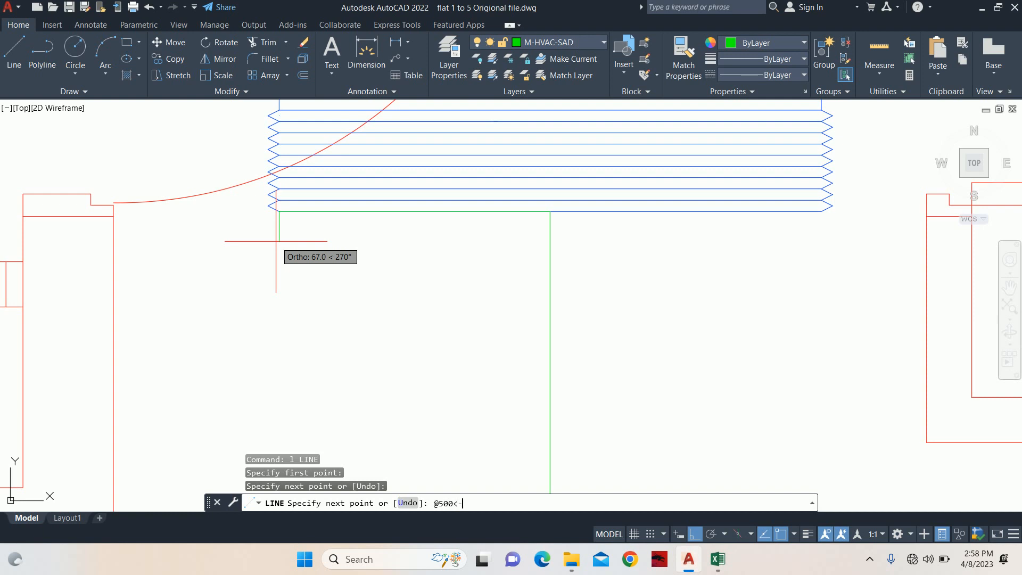
{"action": "key", "text": "Return"}
{"action": "key", "text": "Escape"}
{"action": "key", "text": "Escape"}
{"action": "key", "text": "Escape"}
{"action": "scroll", "coordinate": [286, 274], "scroll_direction": "down", "scroll_amount": 2}
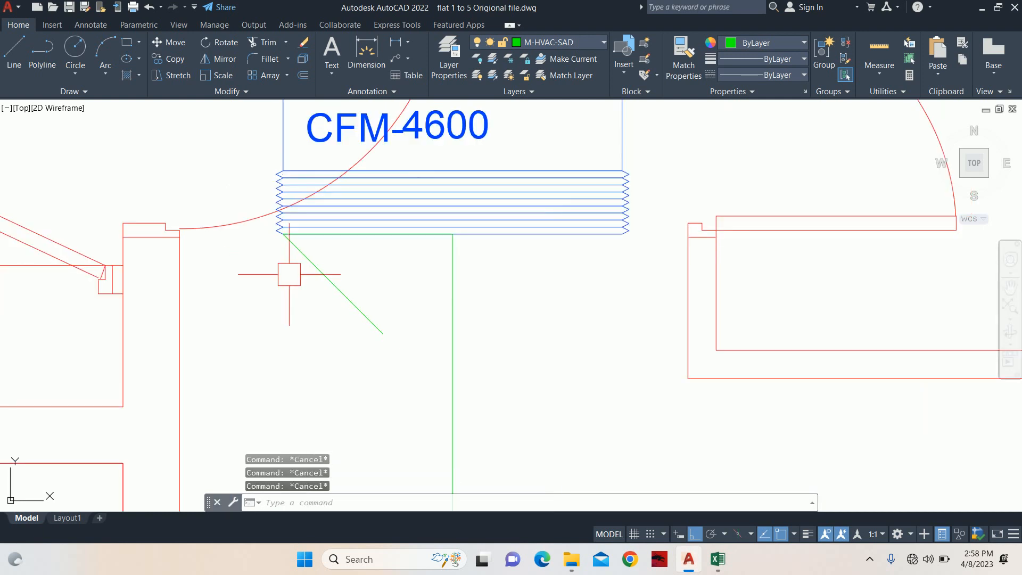
Mirror the diagonal line about the vertical duct centreline to AHU-01's other corner, keeping the original.
{"action": "type", "text": "mi"}
{"action": "key", "text": "Return"}
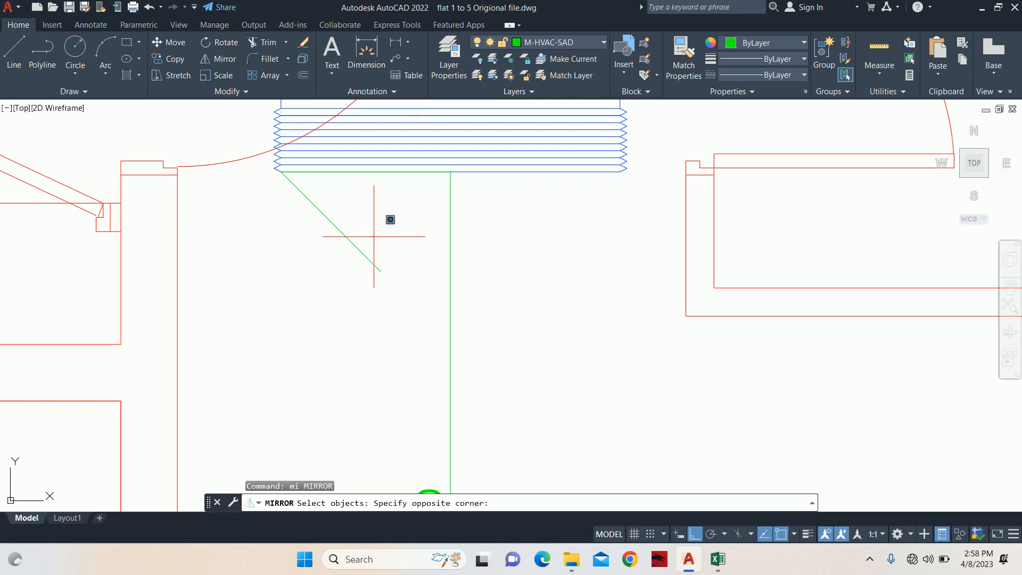
{"action": "left_click", "coordinate": [374, 236]}
{"action": "left_click_drag", "start_coordinate": [374, 236], "coordinate": [336, 250]}
{"action": "key", "text": "Return"}
{"action": "left_click", "coordinate": [450, 171]}
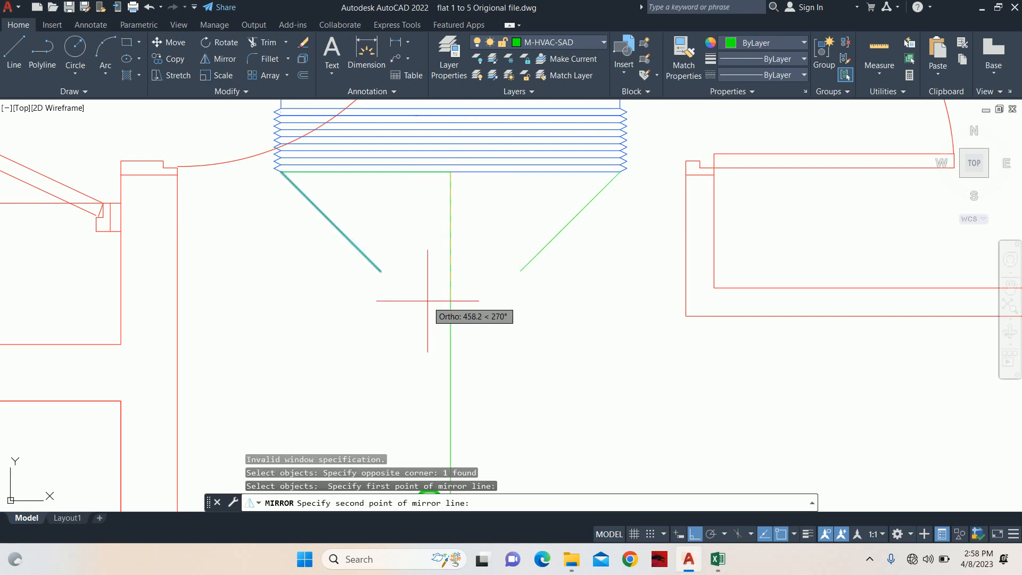
{"action": "left_click", "coordinate": [426, 309]}
{"action": "key", "text": "Return"}
{"action": "scroll", "coordinate": [440, 298], "scroll_direction": "down", "scroll_amount": 4}
{"action": "key", "text": "Escape"}
{"action": "key", "text": "Escape"}
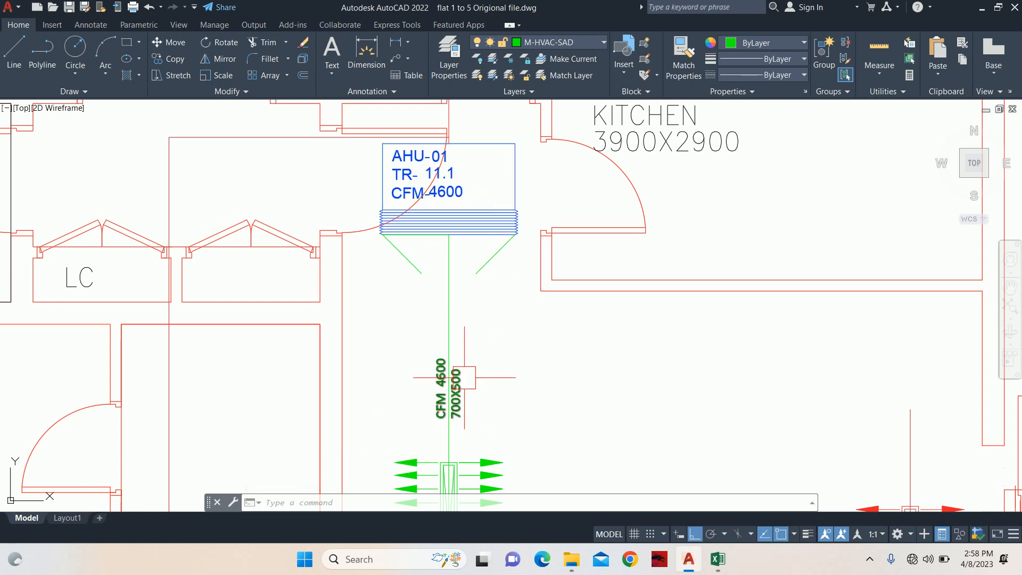
Offset the vertical supply duct line below AHU-01 by 350 to both sides.
{"action": "mouse_move", "coordinate": [466, 369]}
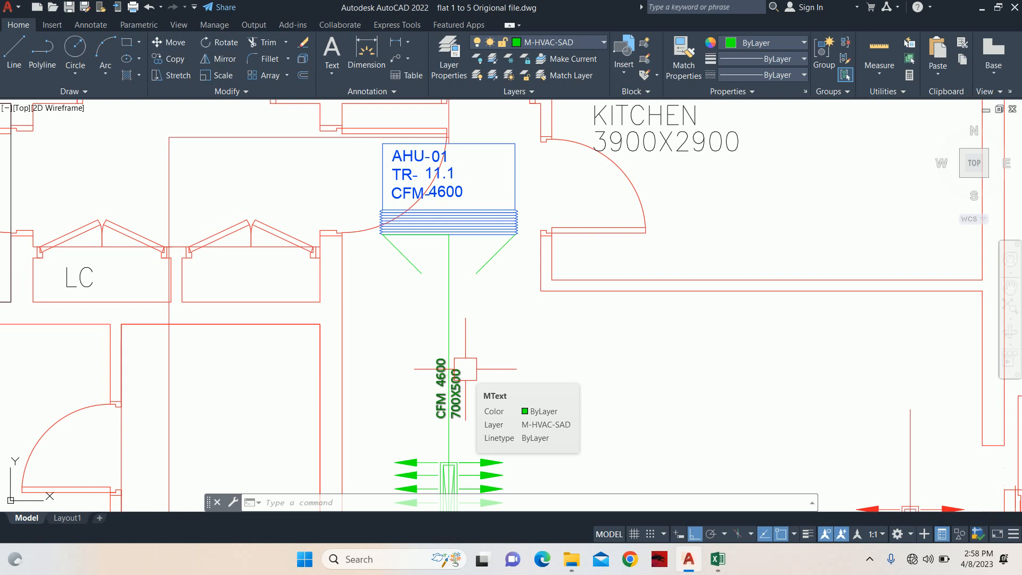
{"action": "type", "text": "o"}
{"action": "key", "text": "Return"}
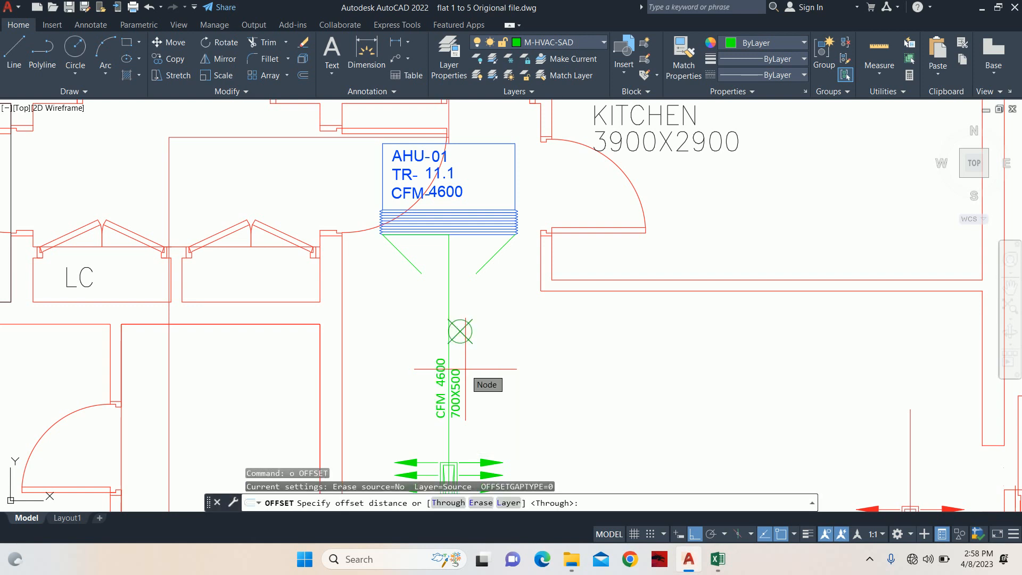
{"action": "type", "text": "350"}
{"action": "key", "text": "Return"}
{"action": "left_click", "coordinate": [459, 327]}
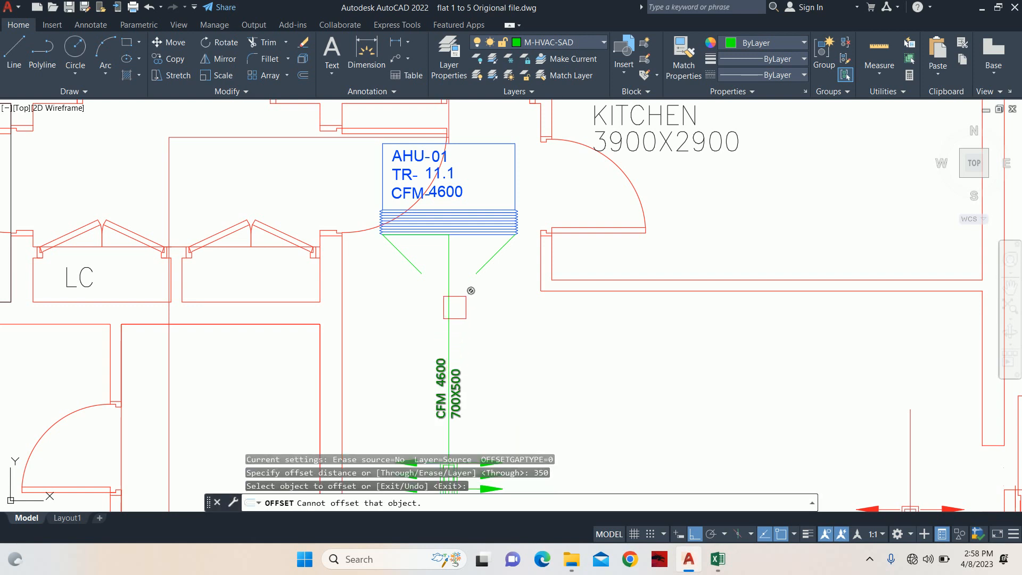
{"action": "left_click", "coordinate": [449, 308]}
{"action": "left_click", "coordinate": [430, 307]}
{"action": "scroll", "coordinate": [449, 289], "scroll_direction": "up", "scroll_amount": 5}
{"action": "left_click", "coordinate": [448, 288]}
{"action": "left_click", "coordinate": [488, 271]}
{"action": "key", "text": "Escape"}
{"action": "key", "text": "Escape"}
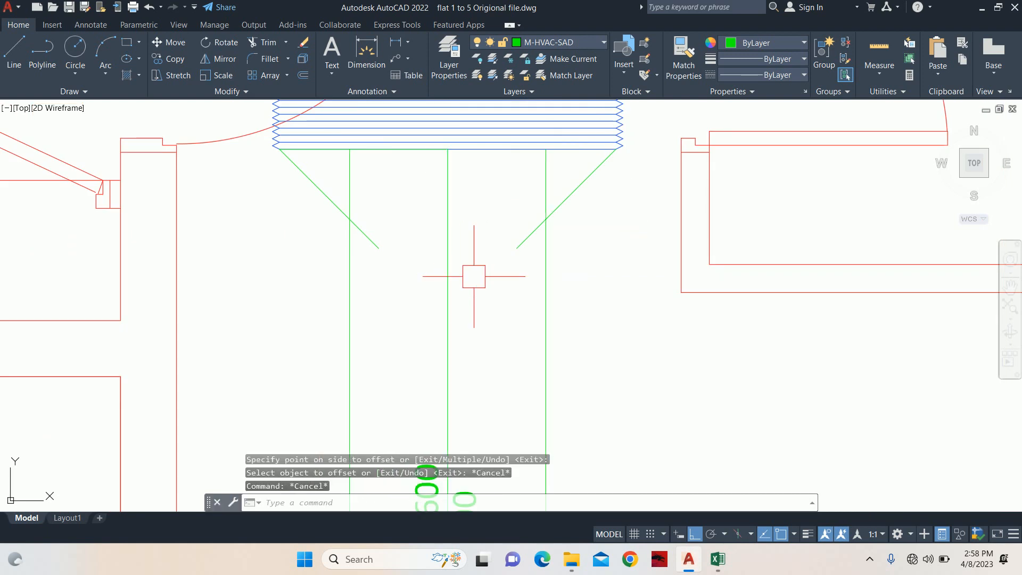
Trim the offset duct lines and the diagonals back to their intersections to shape the transition below AHU-01.
{"action": "type", "text": "tr"}
{"action": "key", "text": "Return"}
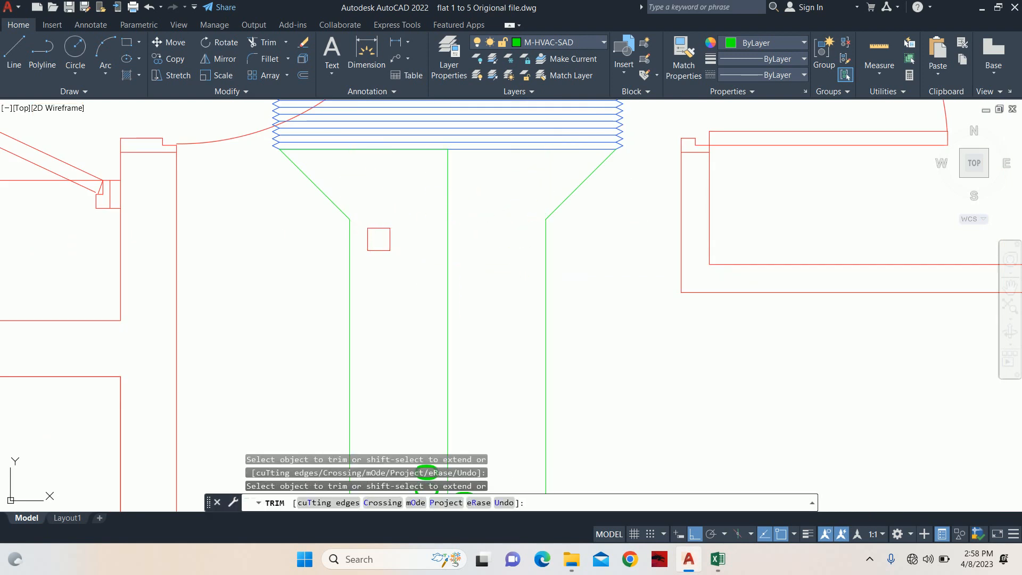
{"action": "scroll", "coordinate": [379, 239], "scroll_direction": "down", "scroll_amount": 3}
{"action": "key", "text": "Escape"}
Draw a line across the narrow end of AHU-01's transition, between the two corners where the diagonals meet the duct.
{"action": "type", "text": "l"}
{"action": "key", "text": "Return"}
{"action": "scroll", "coordinate": [408, 238], "scroll_direction": "up", "scroll_amount": 3}
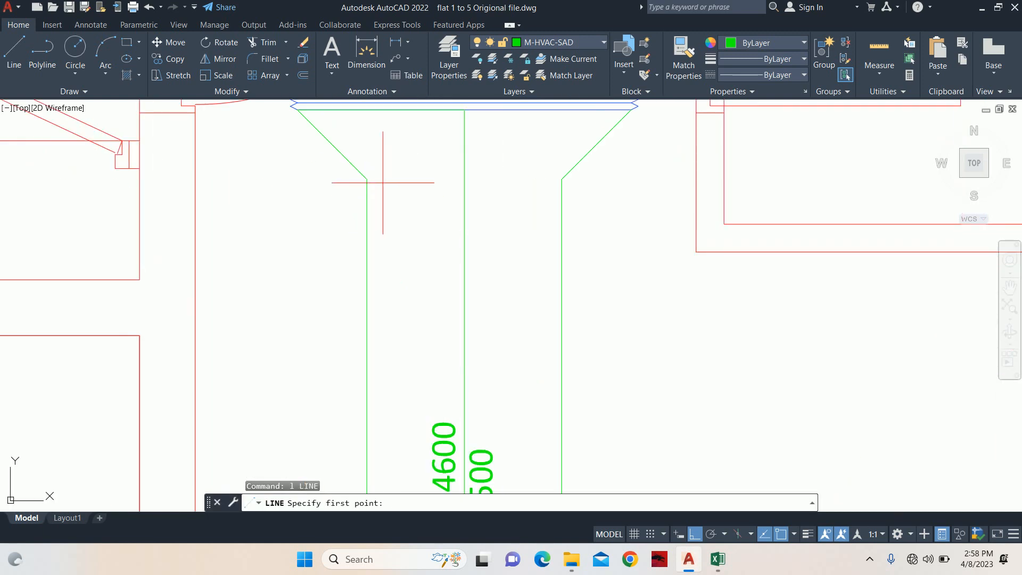
{"action": "left_click", "coordinate": [367, 179]}
{"action": "left_click", "coordinate": [562, 179]}
{"action": "key", "text": "Return"}
{"action": "key", "text": "Escape"}
{"action": "key", "text": "Escape"}
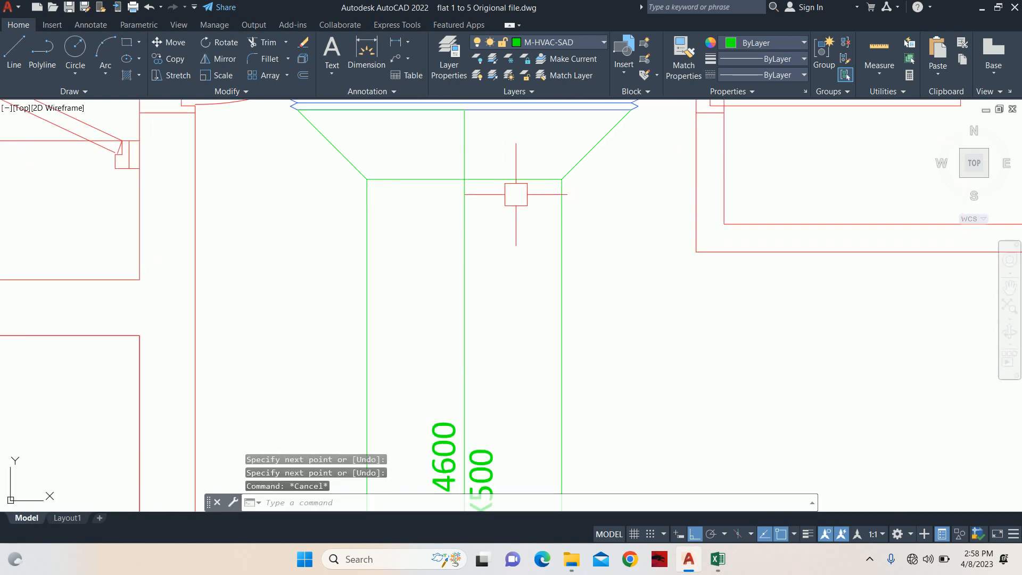
Draw a horizontal line across the living room duct's two sides, between the lower diffuser and the CFM 3890 label.
{"action": "scroll", "coordinate": [516, 192], "scroll_direction": "down", "scroll_amount": 6}
{"action": "middle_click_drag", "start_coordinate": [516, 192], "coordinate": [445, 184]}
{"action": "scroll", "coordinate": [458, 222], "scroll_direction": "down", "scroll_amount": 2}
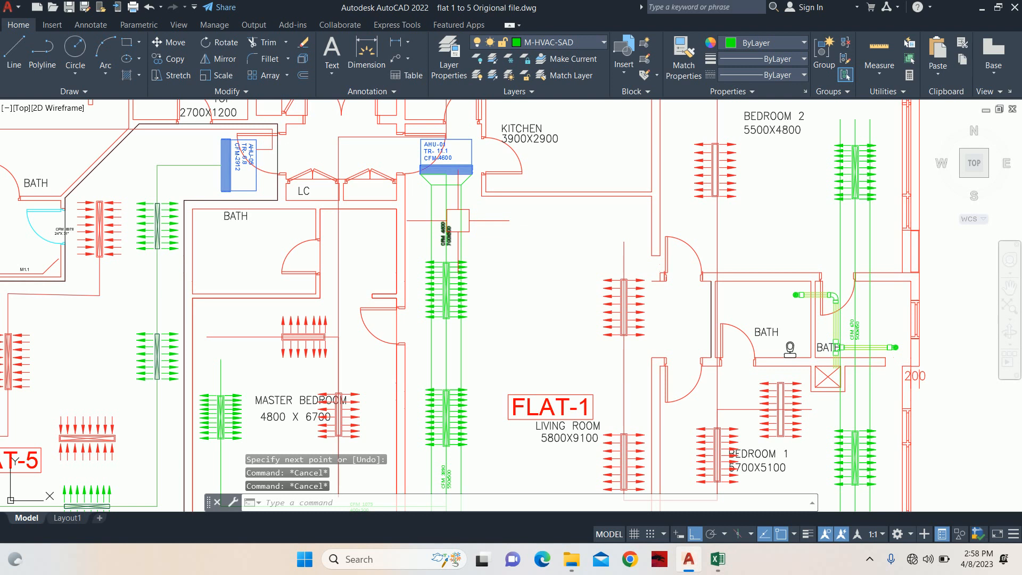
{"action": "middle_click_drag", "start_coordinate": [458, 253], "coordinate": [457, 138]}
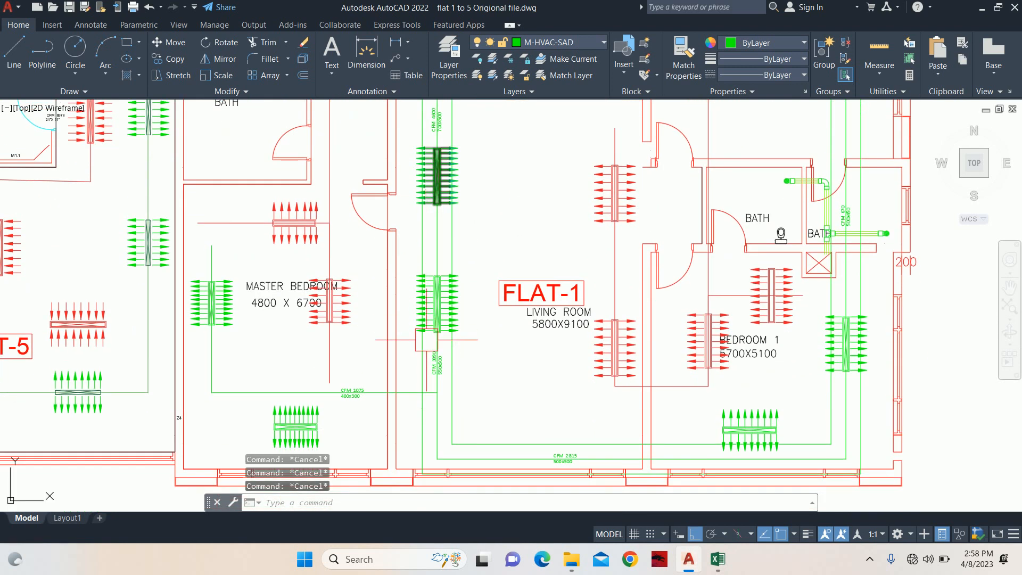
{"action": "scroll", "coordinate": [434, 279], "scroll_direction": "up", "scroll_amount": 8}
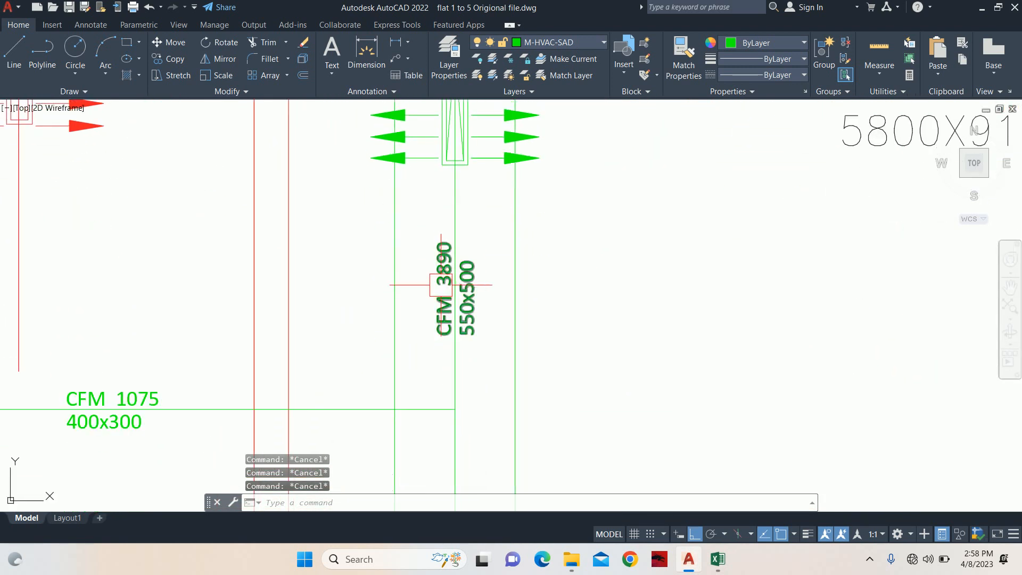
{"action": "scroll", "coordinate": [442, 285], "scroll_direction": "down", "scroll_amount": 7}
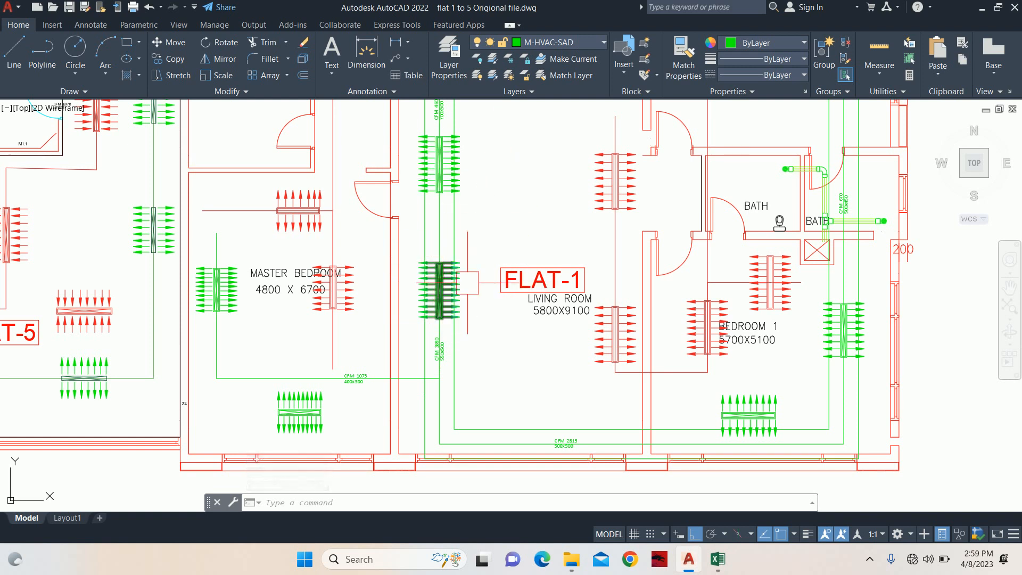
{"action": "scroll", "coordinate": [429, 344], "scroll_direction": "up", "scroll_amount": 2}
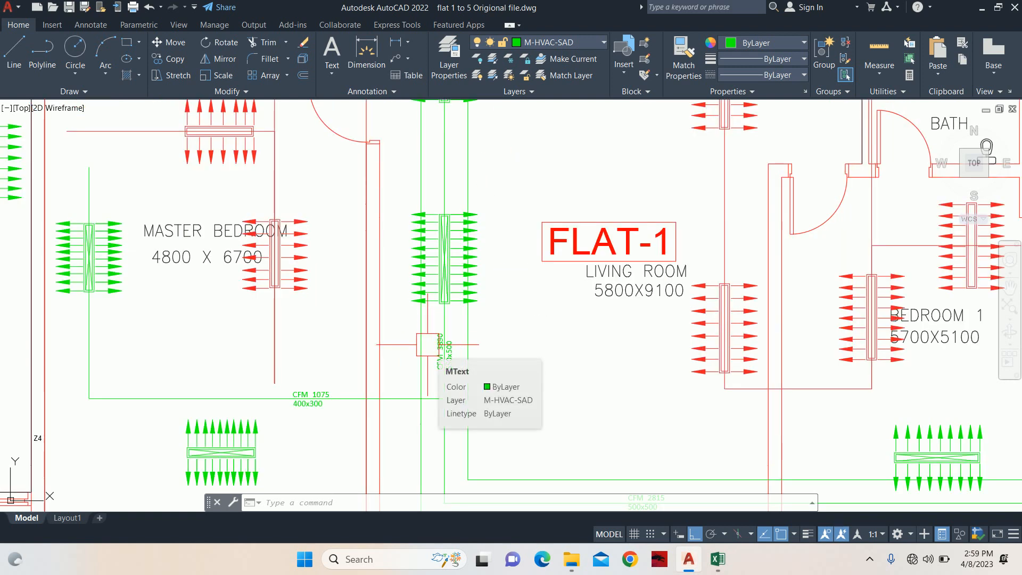
{"action": "scroll", "coordinate": [428, 344], "scroll_direction": "up", "scroll_amount": 4}
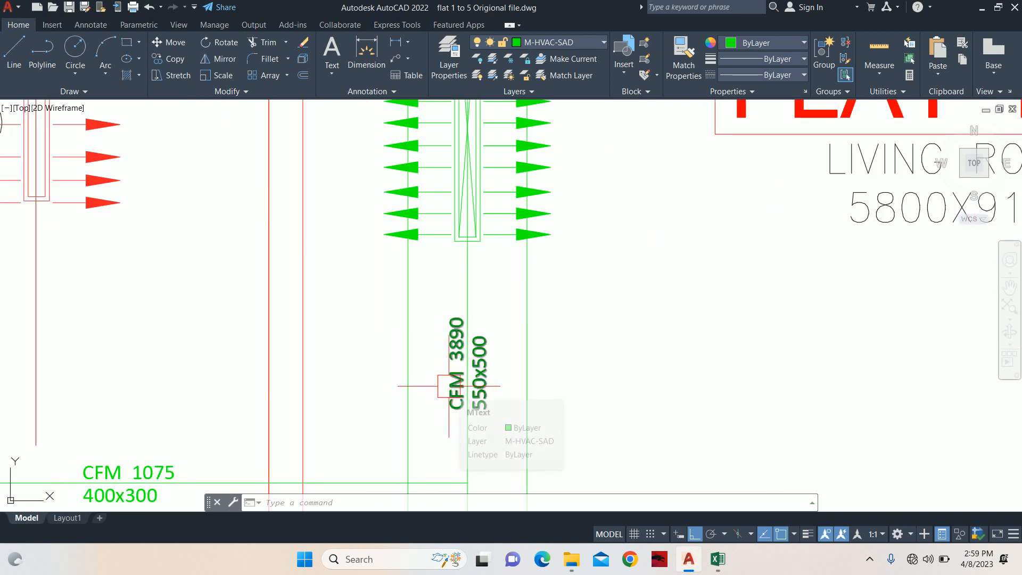
{"action": "middle_click_drag", "start_coordinate": [450, 384], "coordinate": [449, 355]}
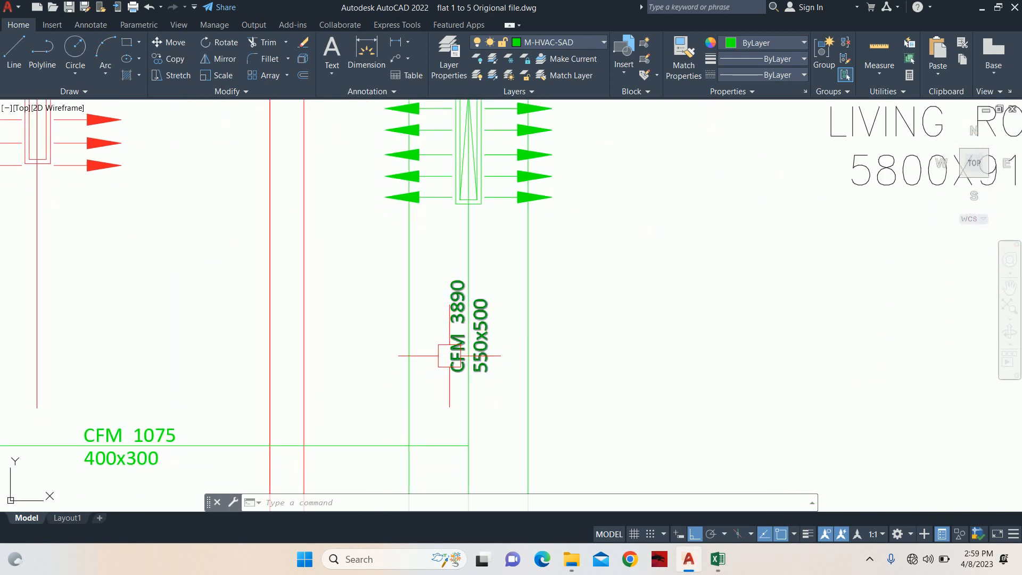
{"action": "key", "text": "Return"}
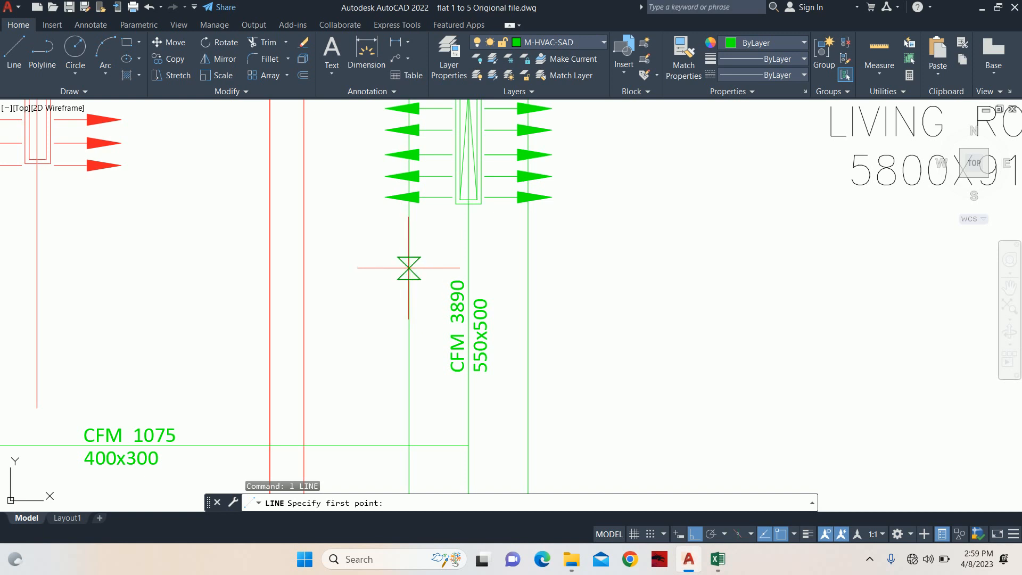
{"action": "left_click", "coordinate": [408, 268]}
{"action": "left_click", "coordinate": [528, 268]}
{"action": "key", "text": "Escape"}
{"action": "key", "text": "Escape"}
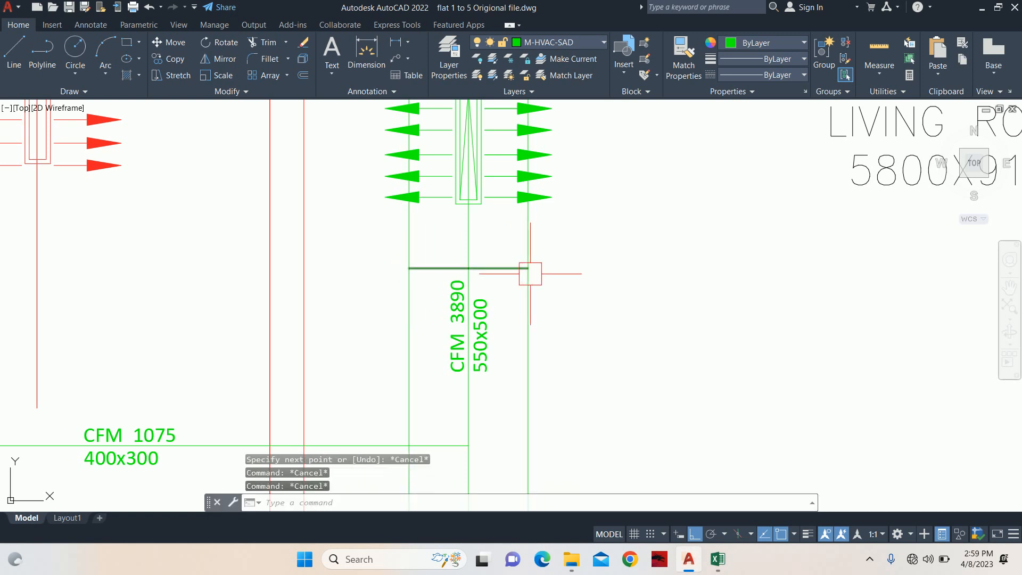
Trim the duct's two side lines below the new cross line beside the CFM 3890 label.
{"action": "type", "text": "tr"}
{"action": "key", "text": "Return"}
{"action": "scroll", "coordinate": [514, 246], "scroll_direction": "up", "scroll_amount": 2}
{"action": "middle_click_drag", "start_coordinate": [502, 314], "coordinate": [463, 161]}
{"action": "left_click_drag", "start_coordinate": [474, 179], "coordinate": [548, 182]}
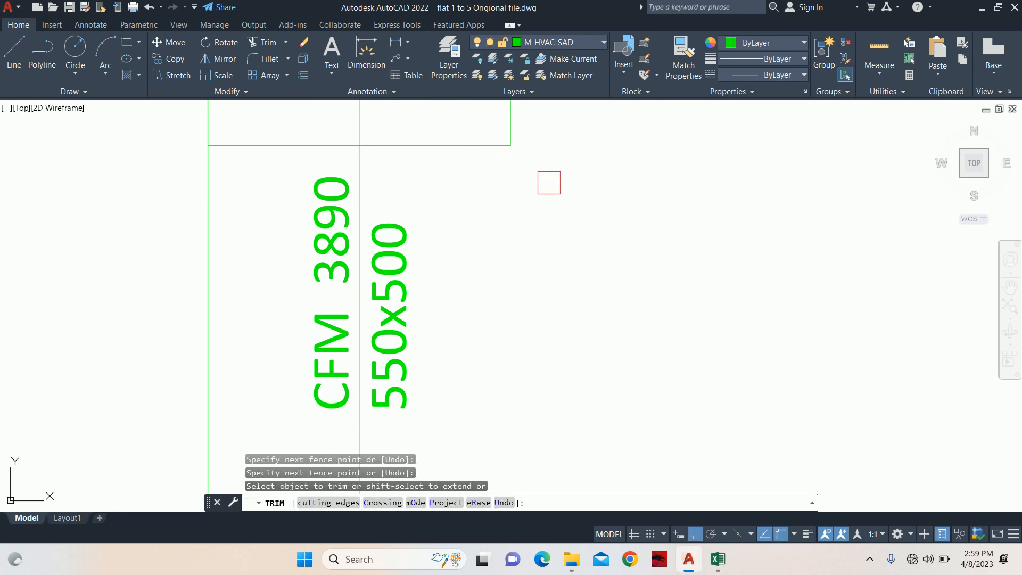
{"action": "key", "text": "Escape"}
Delete the leftover offset duct lines that run from the living room into Bedroom 1.
{"action": "scroll", "coordinate": [449, 346], "scroll_direction": "down", "scroll_amount": 5}
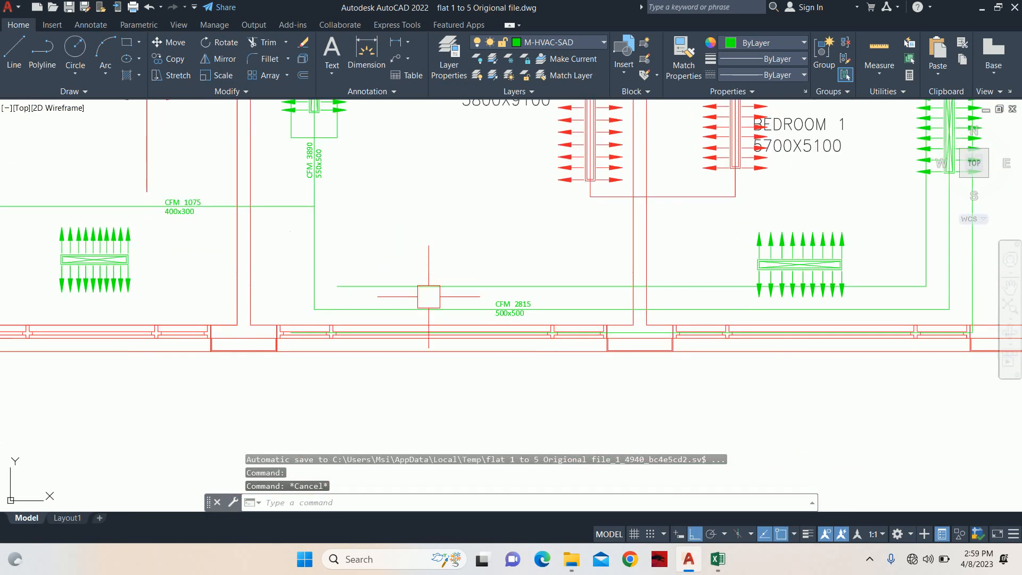
{"action": "left_click", "coordinate": [423, 308]}
{"action": "key", "text": "Escape"}
{"action": "left_click", "coordinate": [415, 282]}
{"action": "scroll", "coordinate": [419, 263], "scroll_direction": "down", "scroll_amount": 2}
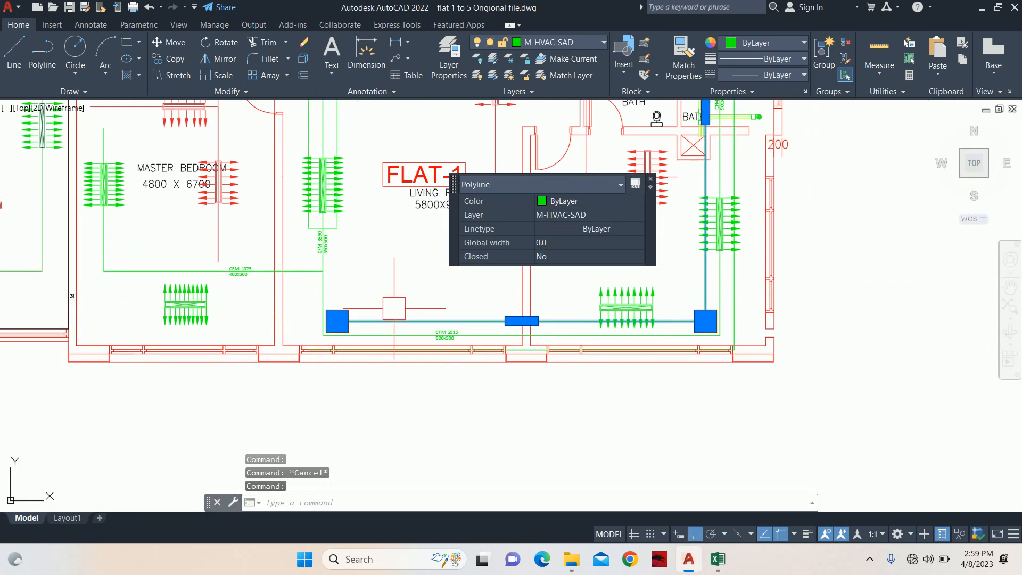
{"action": "key", "text": "Delete"}
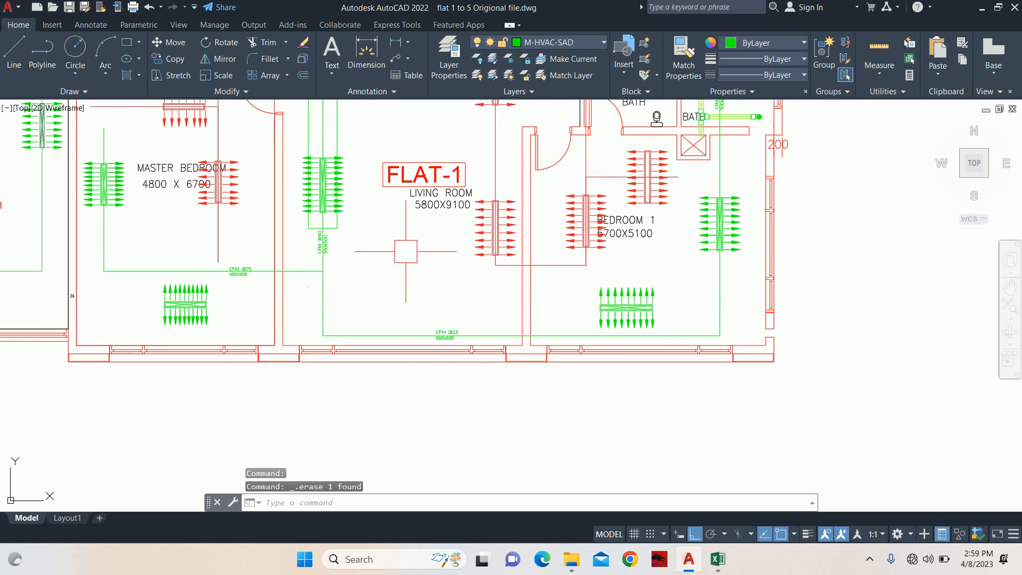
{"action": "scroll", "coordinate": [253, 241], "scroll_direction": "up", "scroll_amount": 2}
{"action": "key", "text": "Escape"}
{"action": "key", "text": "Escape"}
{"action": "key", "text": "Escape"}
Offset the duct centreline at the 550x500 label by 550/2 to both sides.
{"action": "scroll", "coordinate": [326, 242], "scroll_direction": "up", "scroll_amount": 5}
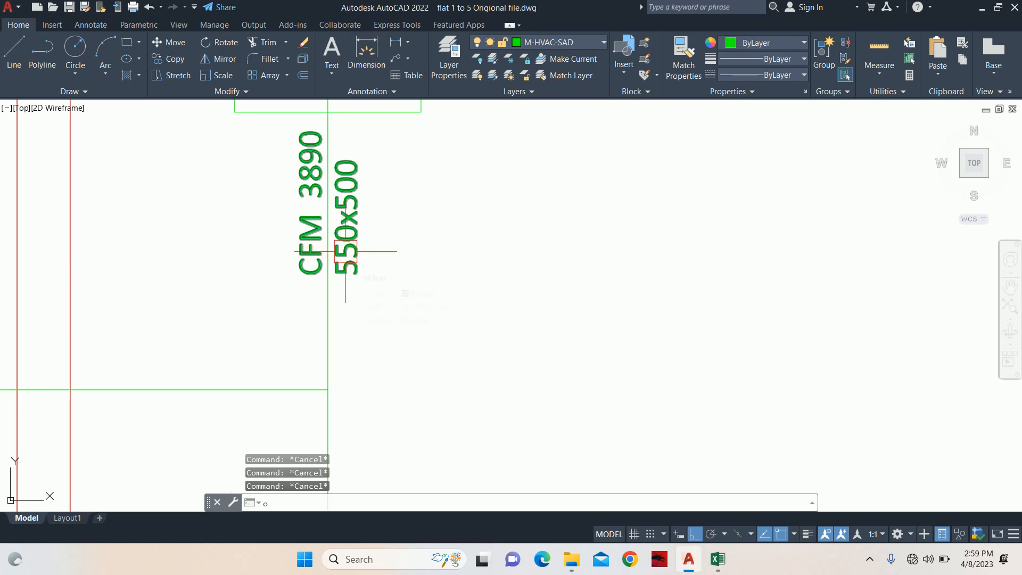
{"action": "key", "text": "Return"}
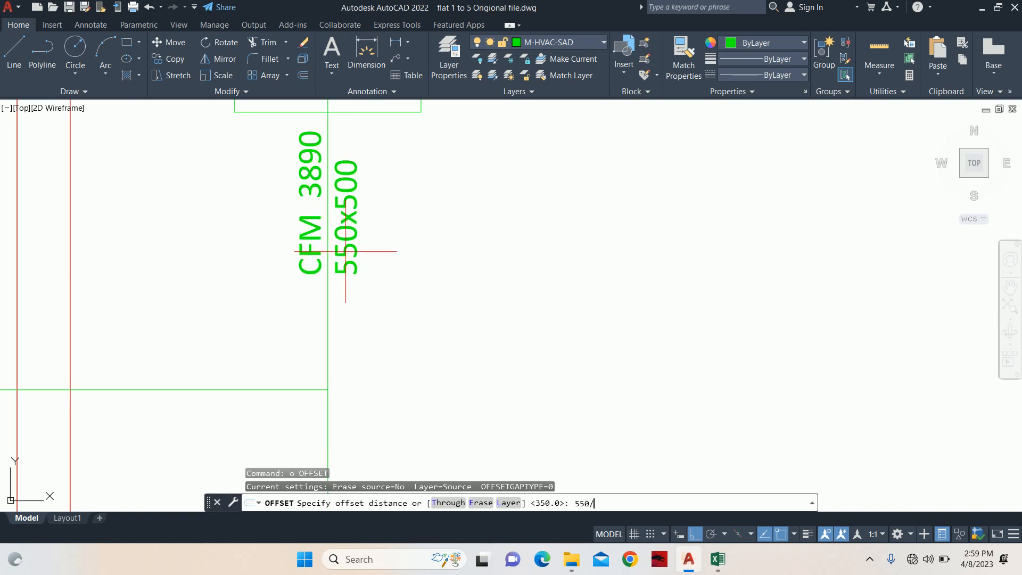
{"action": "key", "text": "Return"}
{"action": "left_click", "coordinate": [327, 301]}
{"action": "left_click", "coordinate": [268, 315]}
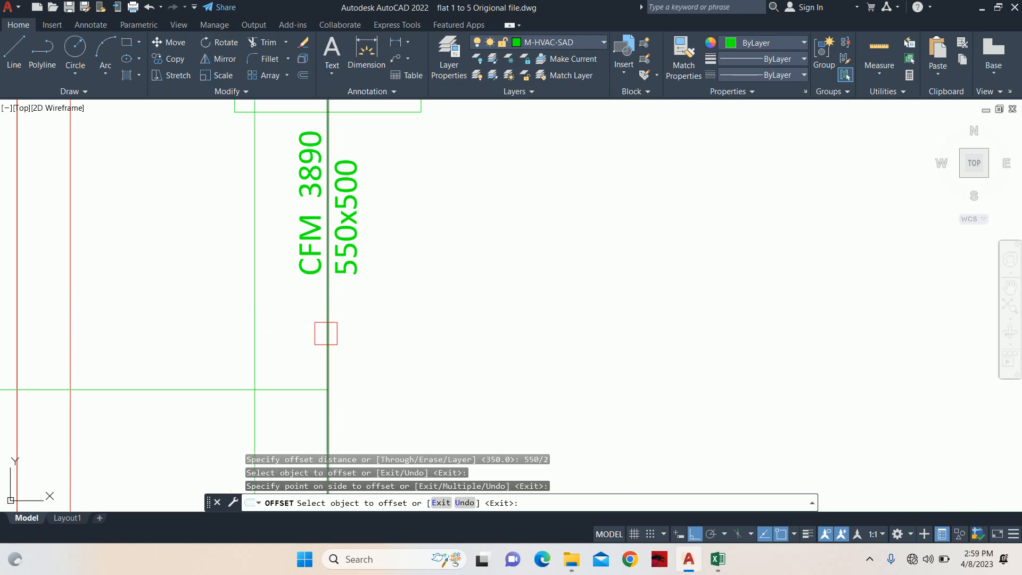
{"action": "left_click", "coordinate": [327, 330]}
{"action": "left_click", "coordinate": [357, 325]}
{"action": "key", "text": "Return"}
{"action": "key", "text": "Escape"}
{"action": "key", "text": "Escape"}
Offset the duct's cross line below the lower living room diffuser by 600 downward to mark the reducer's end.
{"action": "middle_click_drag", "start_coordinate": [358, 267], "coordinate": [348, 325]}
{"action": "type", "text": "o"}
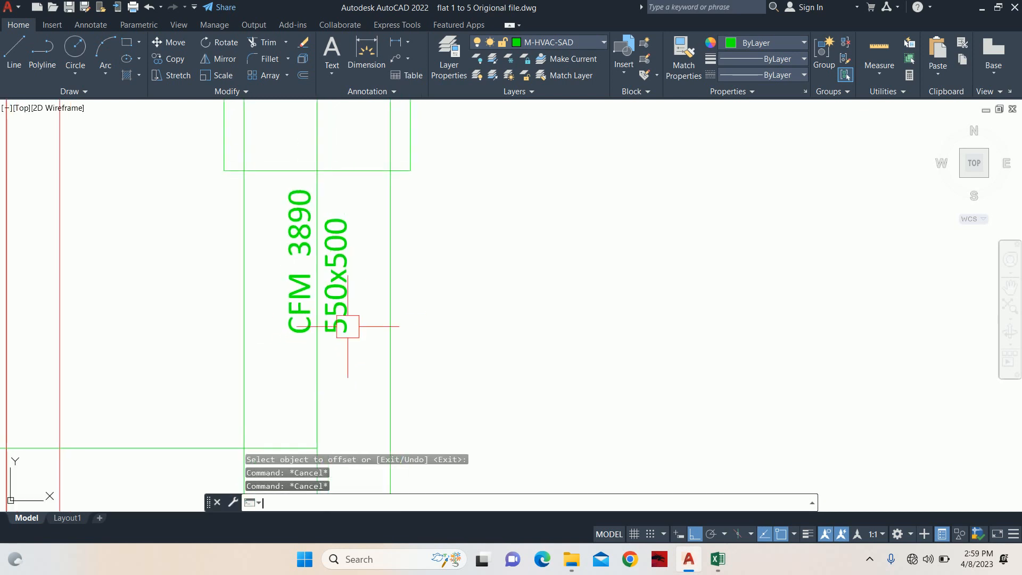
{"action": "key", "text": "Return"}
{"action": "type", "text": "600"}
{"action": "key", "text": "Return"}
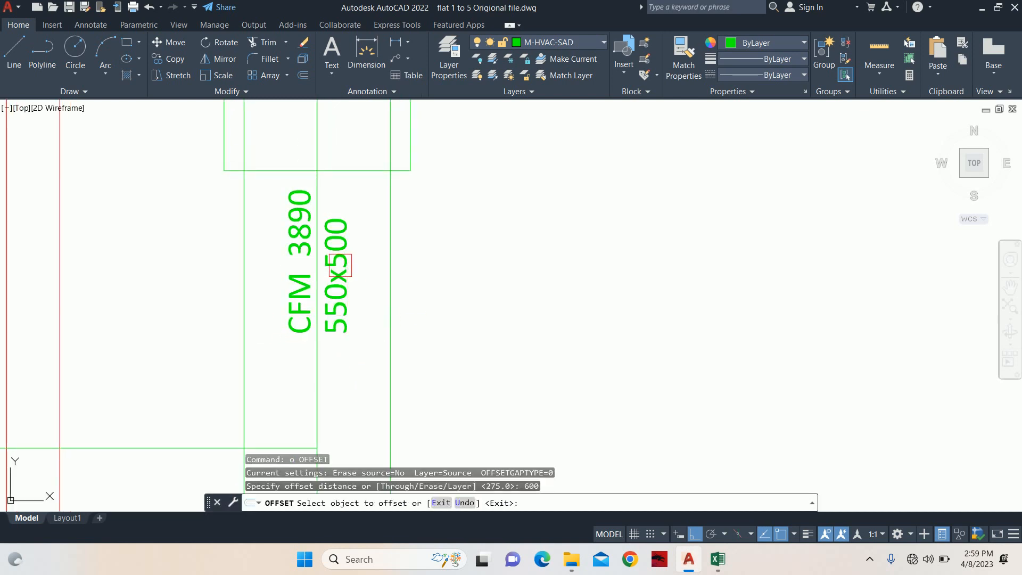
{"action": "left_click", "coordinate": [336, 205]}
{"action": "left_click", "coordinate": [334, 176]}
{"action": "left_click", "coordinate": [476, 301]}
{"action": "key", "text": "Return"}
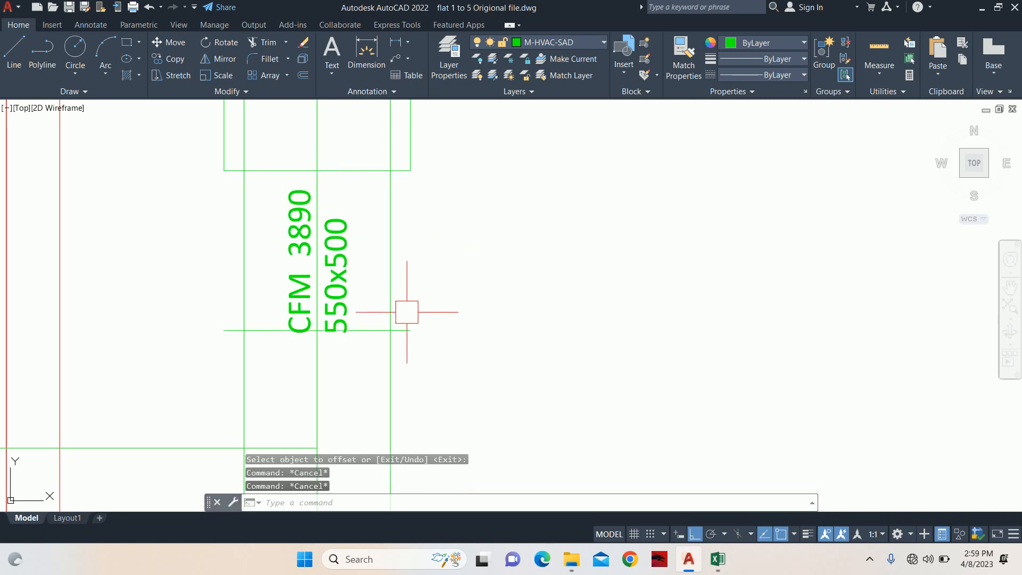
Draw the reducer's two slanted sides, joining the 550-wide duct at the lower cross line to the 700-wide duct's corners.
{"action": "type", "text": "l"}
{"action": "key", "text": "Return"}
{"action": "left_click", "coordinate": [244, 330]}
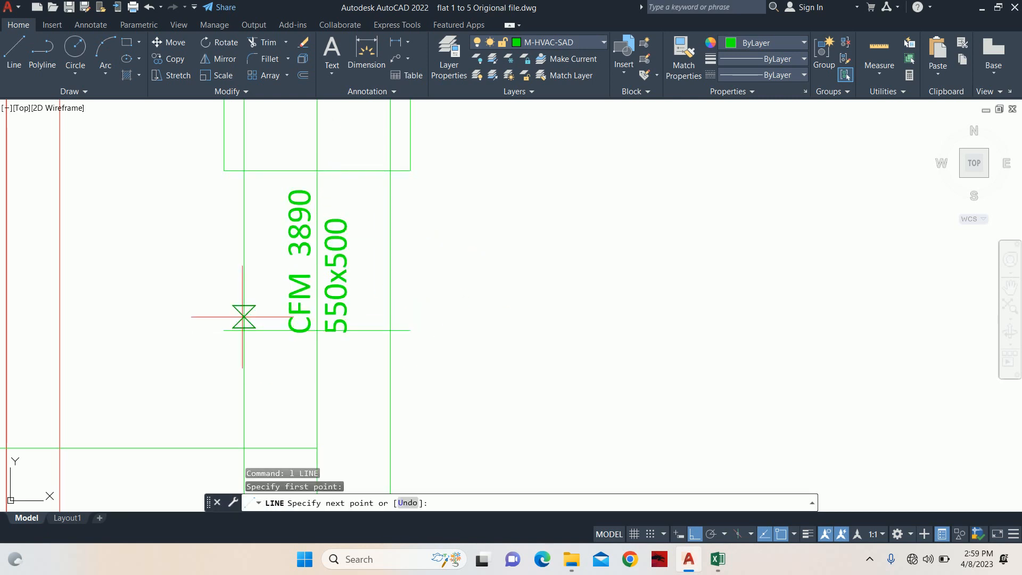
{"action": "left_click", "coordinate": [224, 170]}
{"action": "key", "text": "Return"}
{"action": "key", "text": "Return"}
{"action": "left_click", "coordinate": [390, 330]}
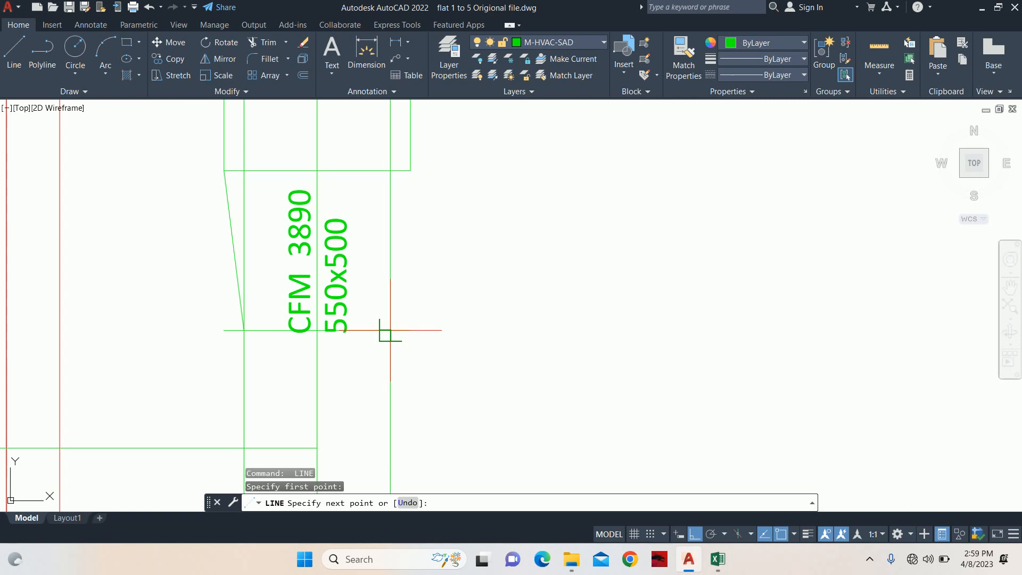
{"action": "left_click", "coordinate": [410, 170]}
{"action": "key", "text": "Escape"}
{"action": "key", "text": "Escape"}
Trim the 550-wide duct lines above the reducer's narrow end and the overhanging ends of the lower cross line.
{"action": "type", "text": "tr"}
{"action": "key", "text": "Return"}
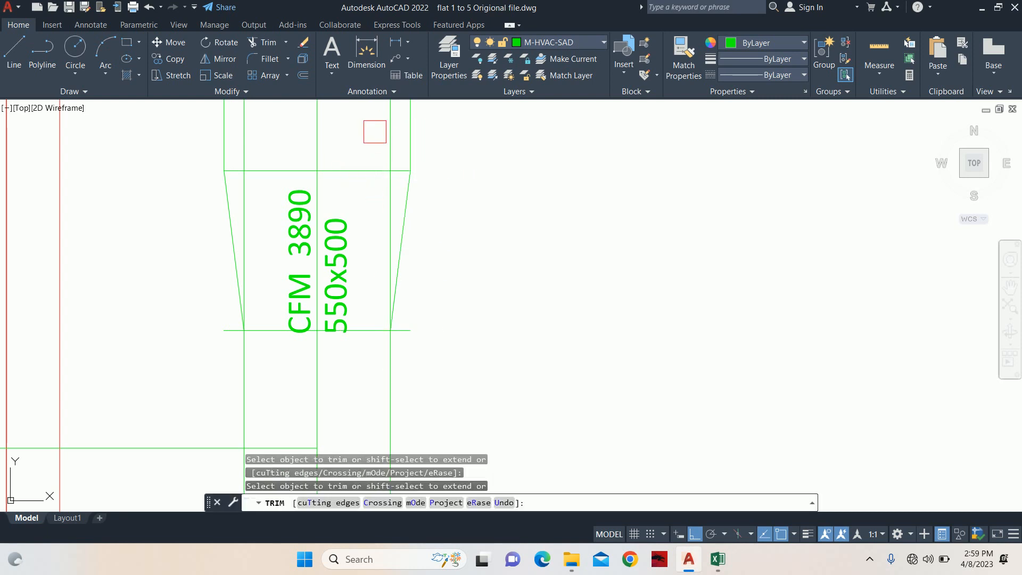
{"action": "left_click", "coordinate": [376, 132]}
{"action": "left_click", "coordinate": [389, 136]}
{"action": "left_click", "coordinate": [394, 135]}
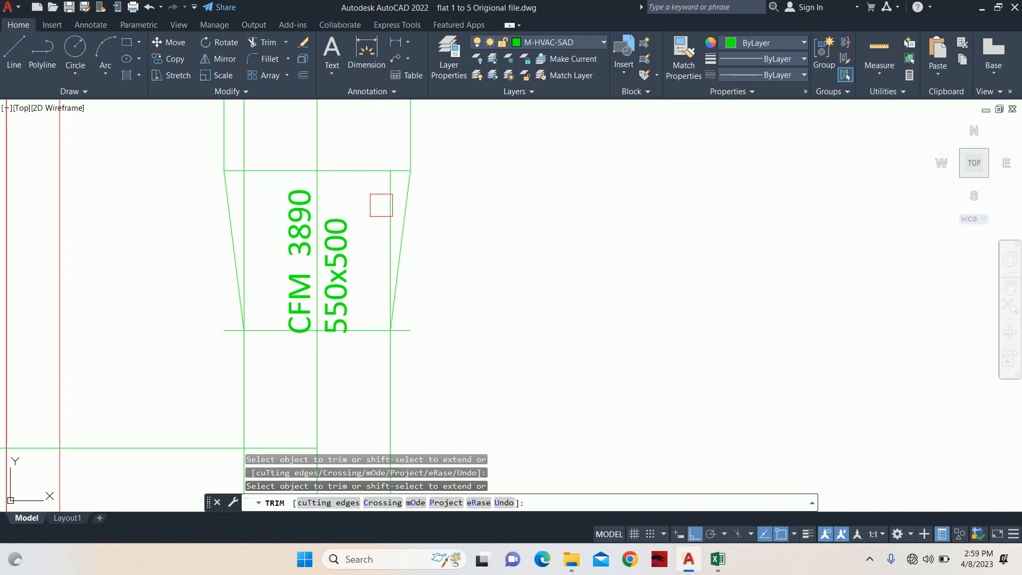
{"action": "left_click", "coordinate": [336, 264]}
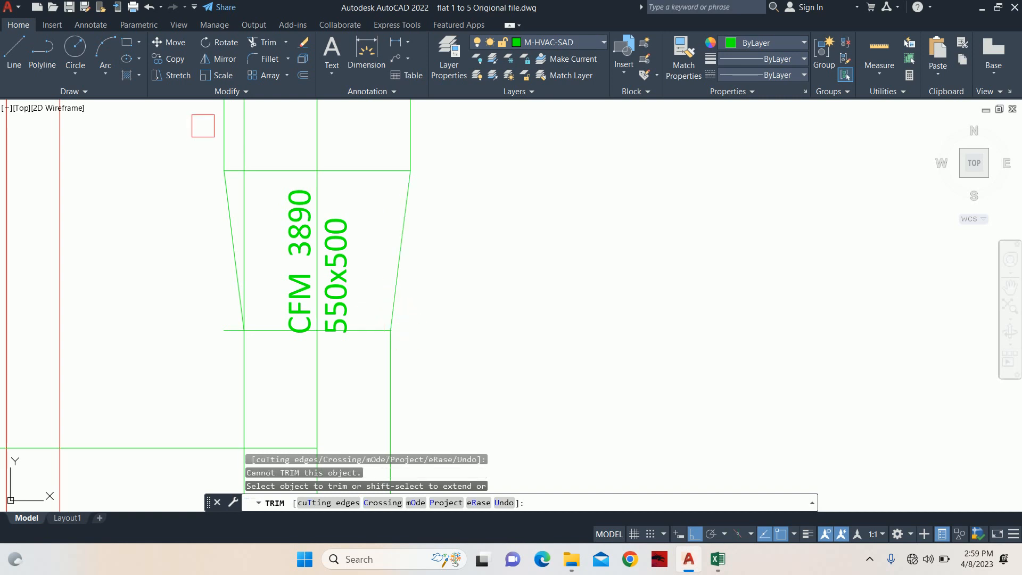
{"action": "left_click", "coordinate": [253, 140]}
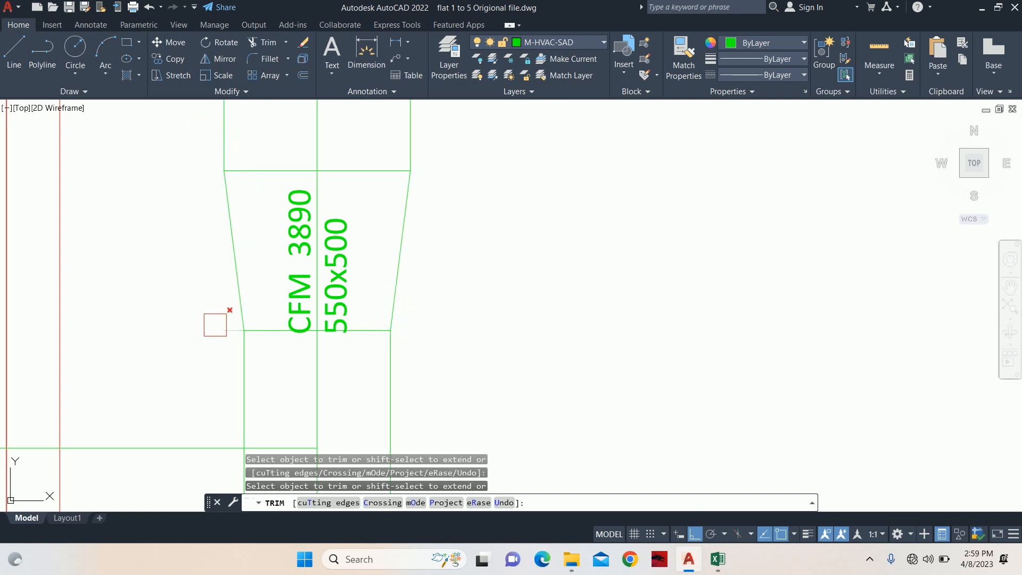
{"action": "key", "text": "Escape"}
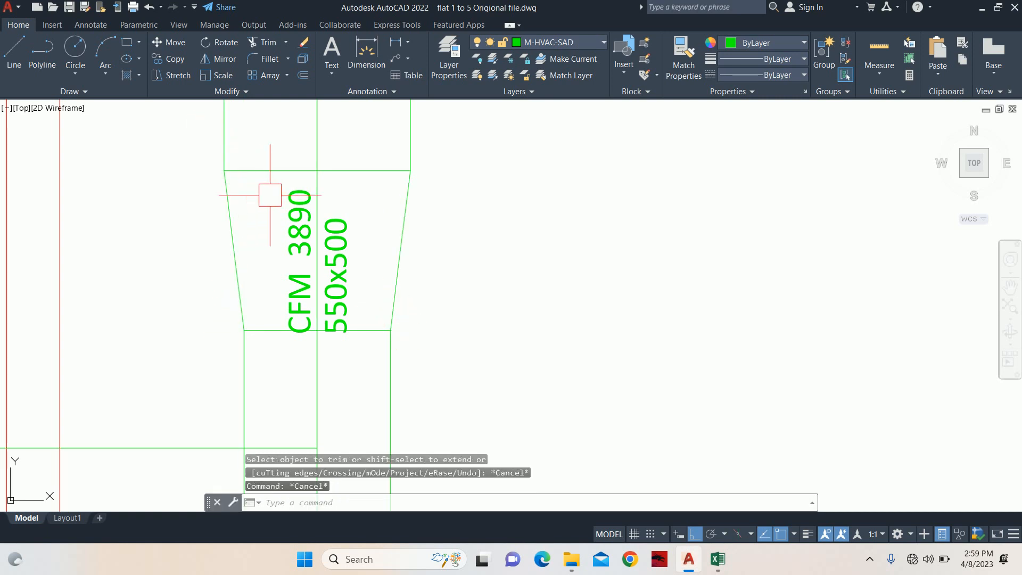
Move the CFM 3890 550x500 label about 580 straight down, below the reducer.
{"action": "type", "text": "m"}
{"action": "key", "text": "Return"}
{"action": "left_click", "coordinate": [317, 241]}
{"action": "middle_click_drag", "start_coordinate": [317, 241], "coordinate": [291, 171]}
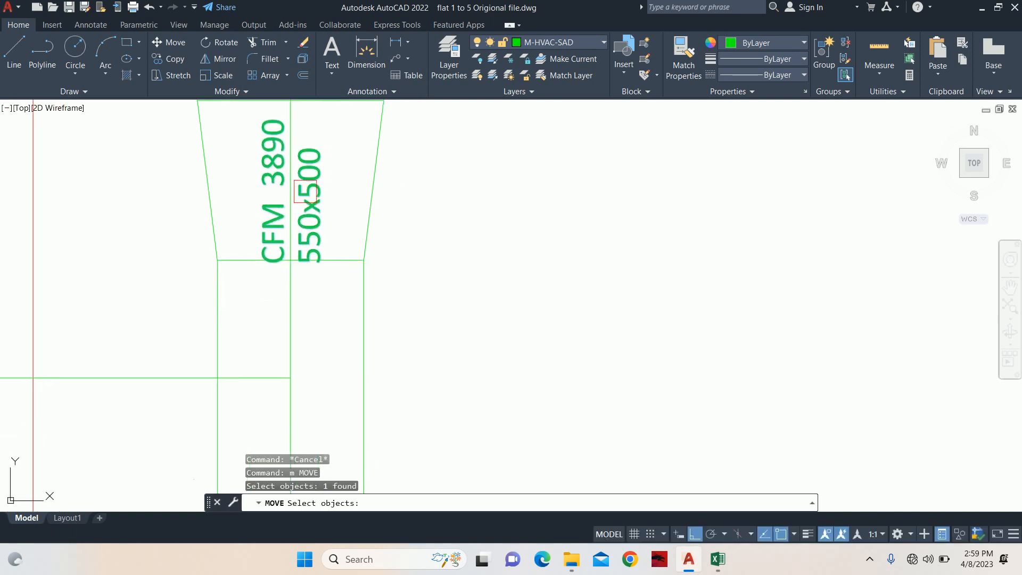
{"action": "key", "text": "Return"}
{"action": "left_click", "coordinate": [522, 244]}
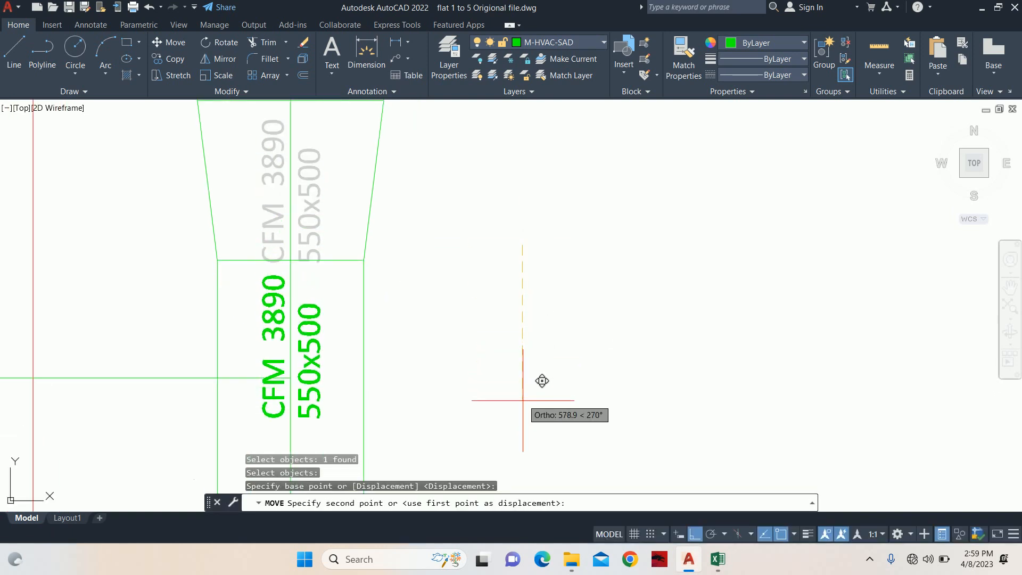
{"action": "key", "text": "Escape"}
{"action": "key", "text": "Escape"}
{"action": "key", "text": "Escape"}
Stretch the reducer straight up along the duct to just below the lower living room diffuser.
{"action": "scroll", "coordinate": [426, 330], "scroll_direction": "down", "scroll_amount": 5}
{"action": "type", "text": "s"}
{"action": "key", "text": "Return"}
{"action": "scroll", "coordinate": [417, 296], "scroll_direction": "up", "scroll_amount": 6}
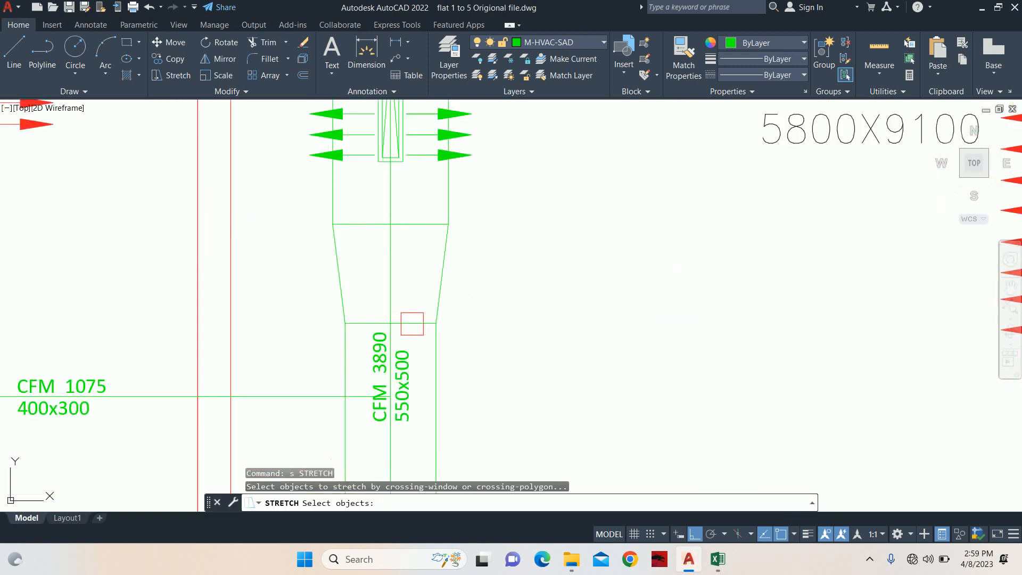
{"action": "left_click", "coordinate": [486, 331]}
{"action": "left_click", "coordinate": [232, 161]}
{"action": "key", "text": "Return"}
{"action": "left_click", "coordinate": [226, 175]}
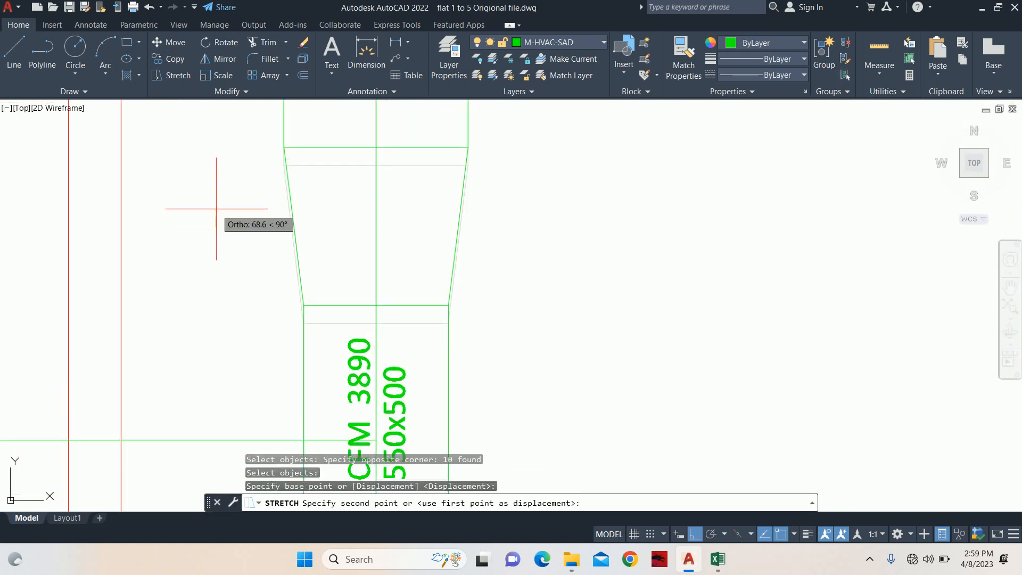
{"action": "key", "text": "Escape"}
Move the CFM 3890 550x500 label about 210 straight up, close below the reducer.
{"action": "scroll", "coordinate": [267, 203], "scroll_direction": "down", "scroll_amount": 2}
{"action": "scroll", "coordinate": [280, 228], "scroll_direction": "down", "scroll_amount": 2}
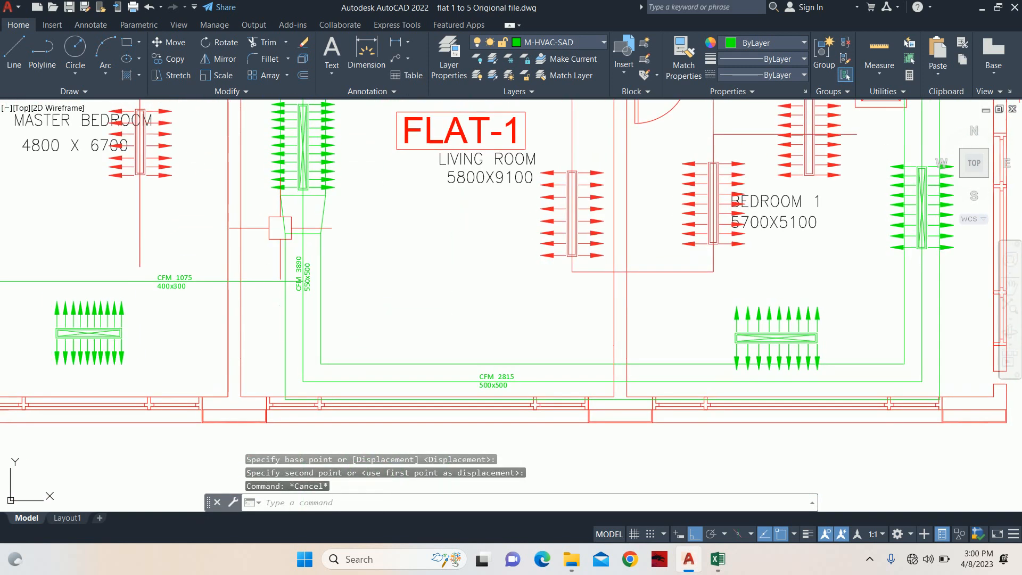
{"action": "scroll", "coordinate": [285, 226], "scroll_direction": "up", "scroll_amount": 1}
{"action": "key", "text": "Return"}
{"action": "left_click", "coordinate": [317, 294]}
{"action": "key", "text": "Return"}
{"action": "left_click", "coordinate": [317, 287]}
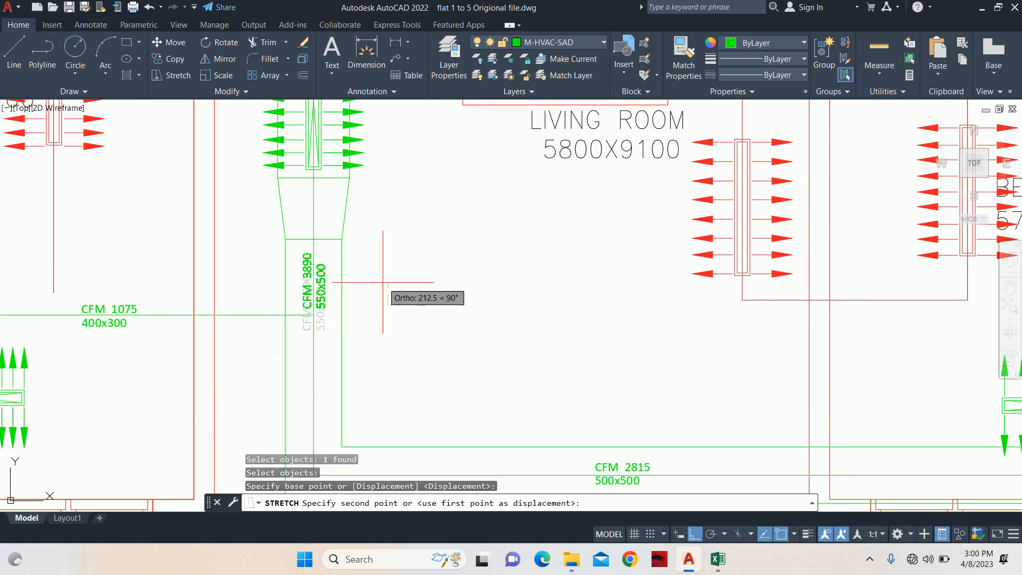
{"action": "key", "text": "Escape"}
{"action": "key", "text": "Escape"}
{"action": "scroll", "coordinate": [318, 327], "scroll_direction": "down", "scroll_amount": 3}
{"action": "scroll", "coordinate": [279, 305], "scroll_direction": "up", "scroll_amount": 4}
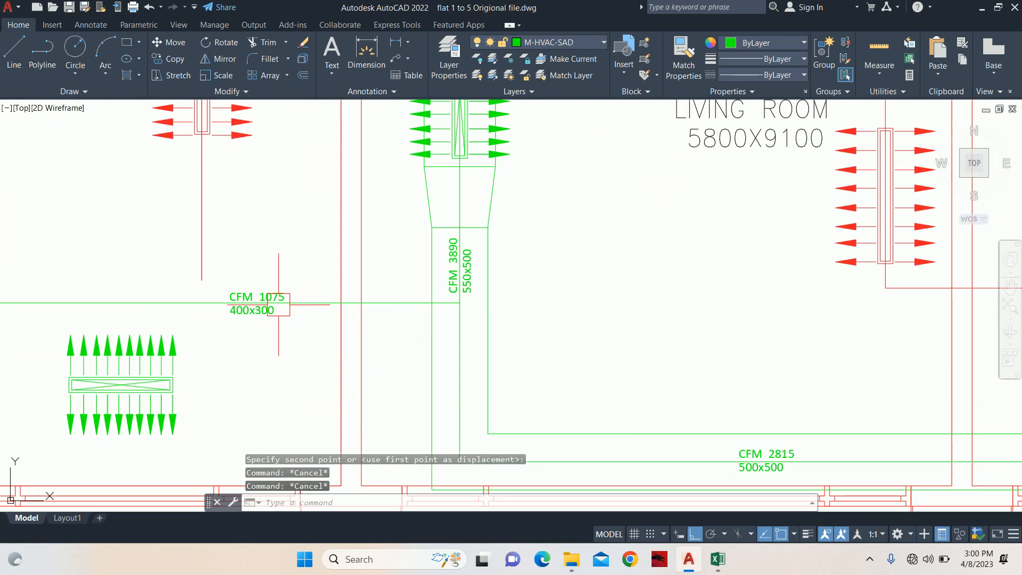
Try to stretch the horizontal CFM 1075 branch line down onto the centre of the master bedroom's lower diffuser.
{"action": "scroll", "coordinate": [315, 301], "scroll_direction": "down", "scroll_amount": 2}
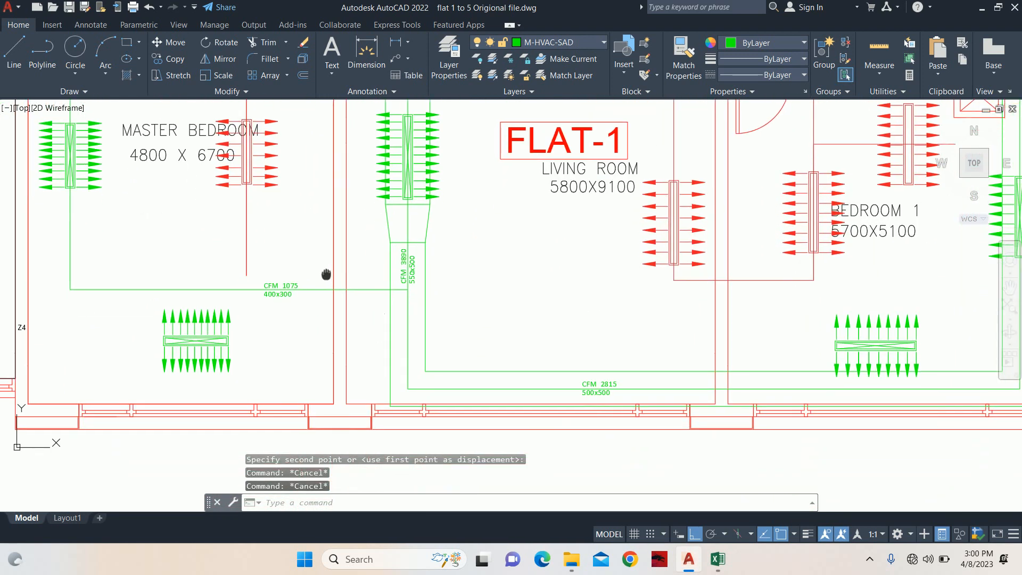
{"action": "left_click", "coordinate": [313, 288]}
{"action": "left_click", "coordinate": [238, 288]}
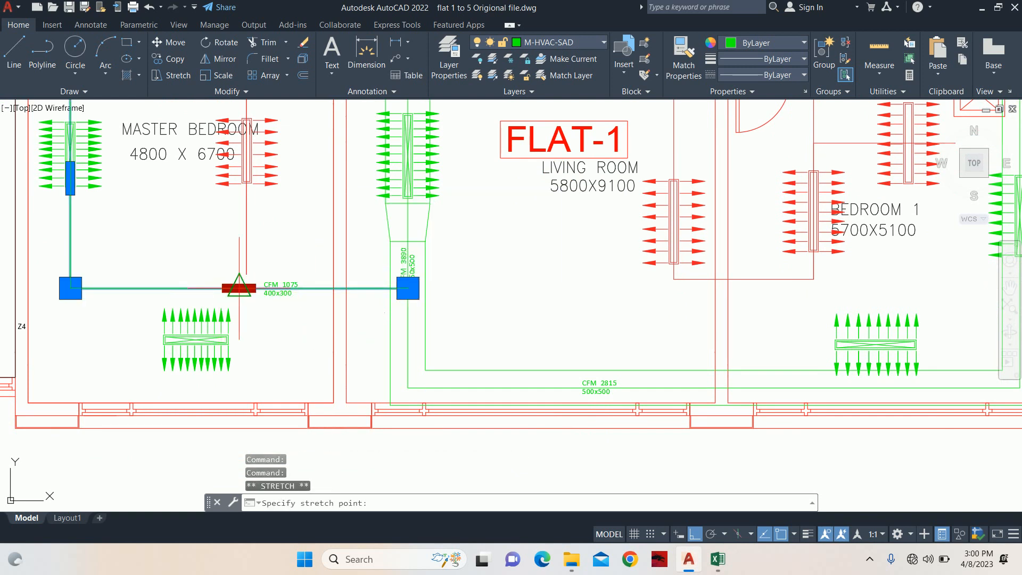
{"action": "scroll", "coordinate": [237, 330], "scroll_direction": "up", "scroll_amount": 4}
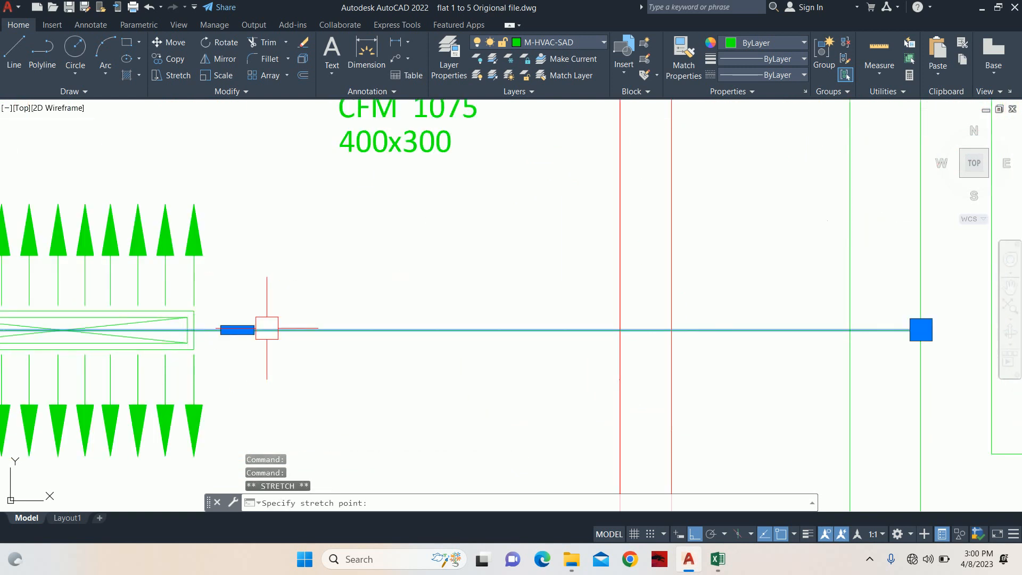
{"action": "key", "text": "Escape"}
{"action": "scroll", "coordinate": [270, 309], "scroll_direction": "down", "scroll_amount": 5}
{"action": "middle_click_drag", "start_coordinate": [320, 311], "coordinate": [367, 310]}
{"action": "type", "text": "m"}
{"action": "key", "text": "Return"}
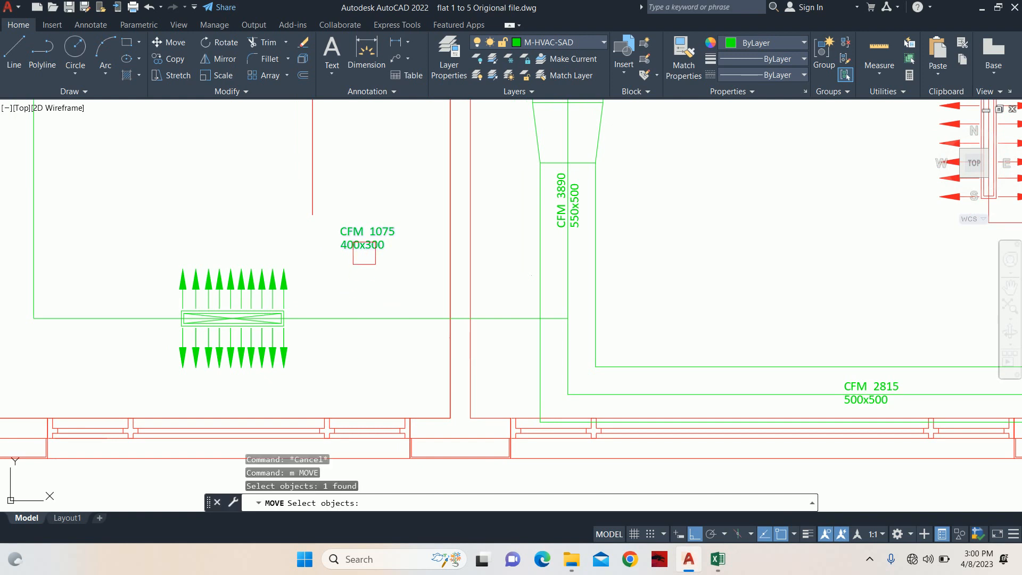
{"action": "left_click", "coordinate": [226, 200]}
{"action": "key", "text": "Return"}
{"action": "key", "text": "Escape"}
Undo the stretch of the CFM 1075 branch line.
{"action": "key", "text": "ctrl+z"}
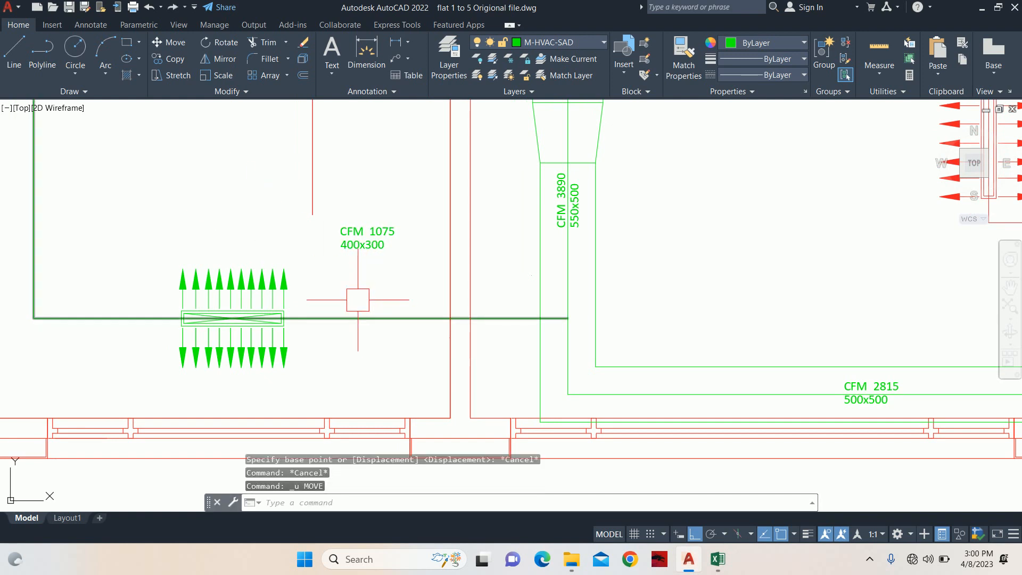
{"action": "key", "text": "ctrl+z"}
{"action": "key", "text": "ctrl+z"}
Stretch the horizontal CFM 1075 branch line down to the upper arrow tips of the master bedroom's lower diffuser.
{"action": "left_click", "coordinate": [333, 289]}
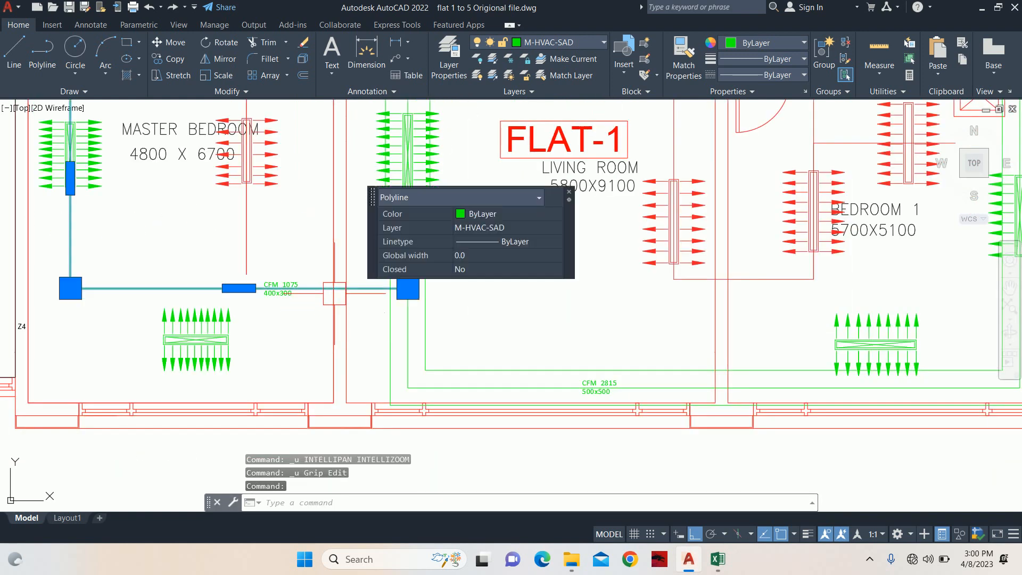
{"action": "scroll", "coordinate": [271, 288], "scroll_direction": "up", "scroll_amount": 4}
{"action": "left_click", "coordinate": [144, 288]}
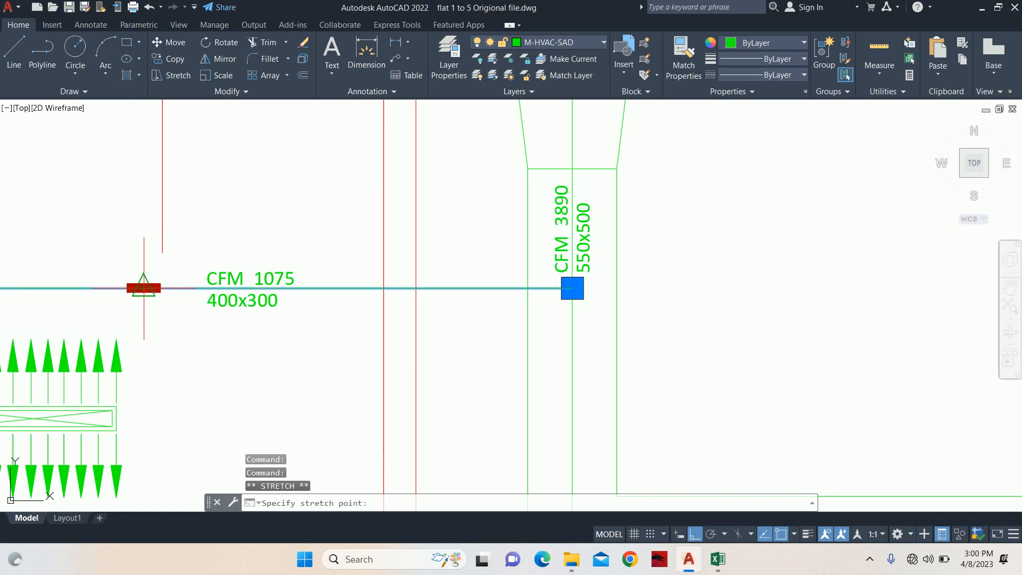
{"action": "left_click", "coordinate": [143, 342]}
{"action": "key", "text": "Escape"}
Move the CFM 1075 400x300 label about 300 straight down onto the branch line, with object snap off.
{"action": "key", "text": "Return"}
{"action": "left_click", "coordinate": [215, 288]}
{"action": "key", "text": "Return"}
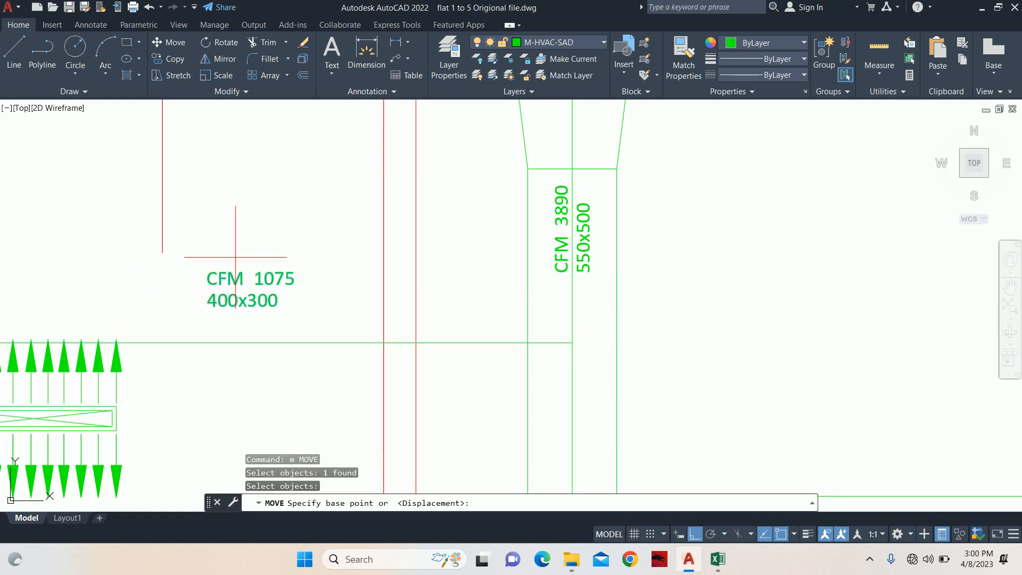
{"action": "left_click", "coordinate": [262, 202]}
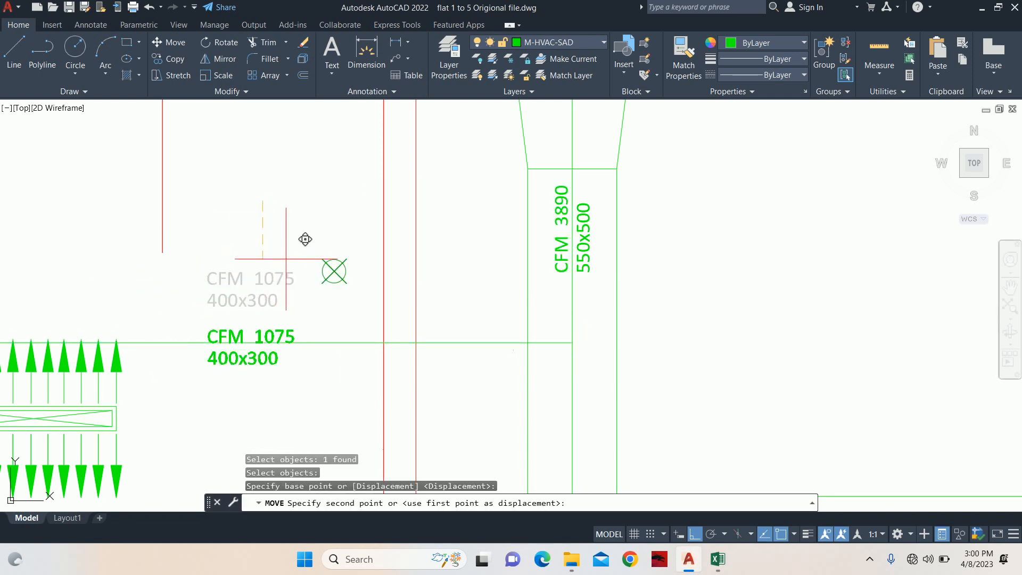
{"action": "key", "text": "F3"}
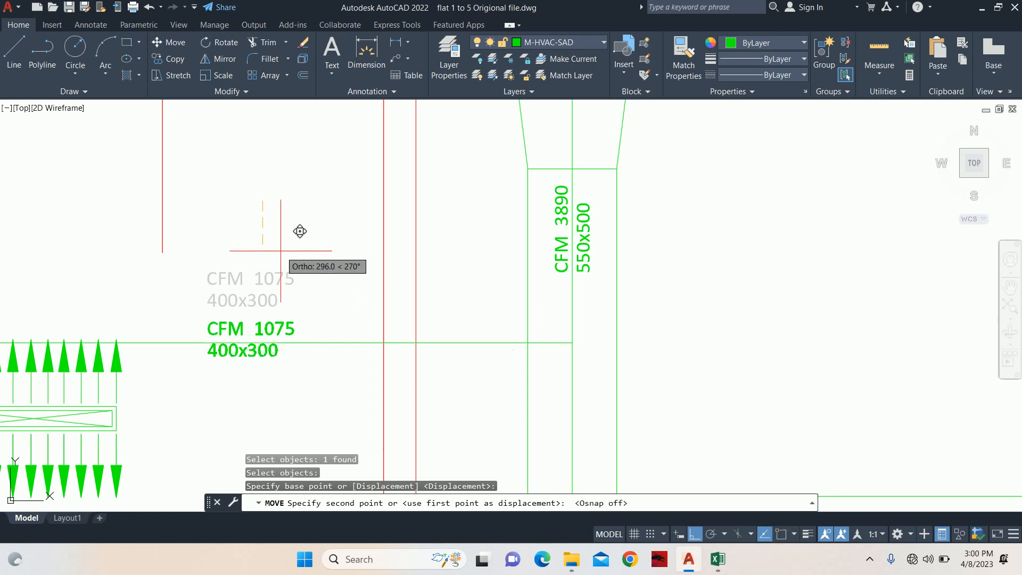
{"action": "key", "text": "Escape"}
{"action": "key", "text": "Escape"}
{"action": "key", "text": "Escape"}
{"action": "key", "text": "Escape"}
Move the CFM 3890 550x500 label slightly straight down, leaving a gap below the reducer.
{"action": "middle_click_drag", "start_coordinate": [463, 269], "coordinate": [381, 267]}
{"action": "type", "text": "m"}
{"action": "key", "text": "Return"}
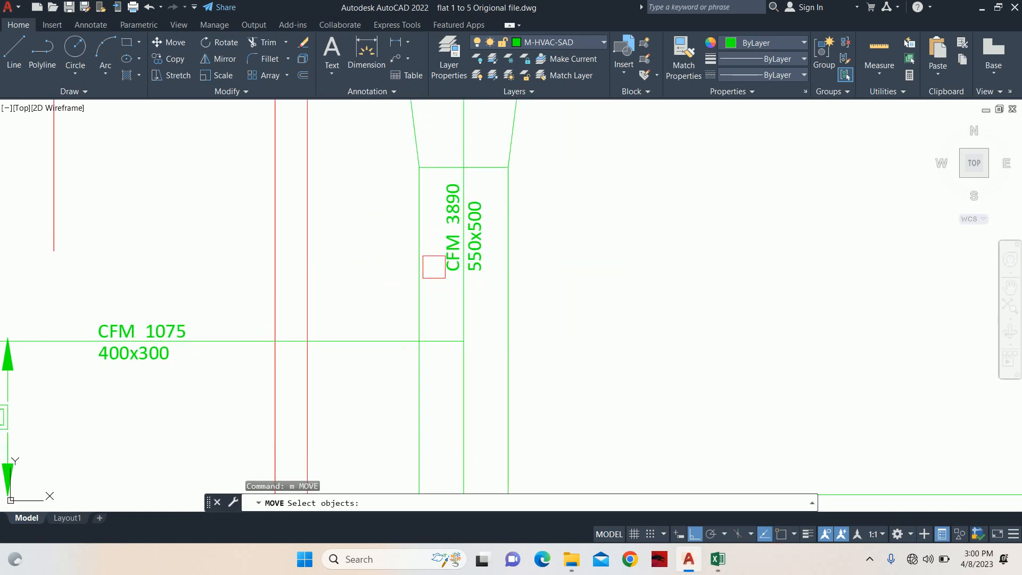
{"action": "left_click", "coordinate": [441, 252]}
{"action": "key", "text": "Return"}
{"action": "left_click", "coordinate": [589, 253]}
{"action": "left_click", "coordinate": [591, 280]}
{"action": "key", "text": "Escape"}
{"action": "key", "text": "Escape"}
{"action": "scroll", "coordinate": [490, 266], "scroll_direction": "down", "scroll_amount": 8}
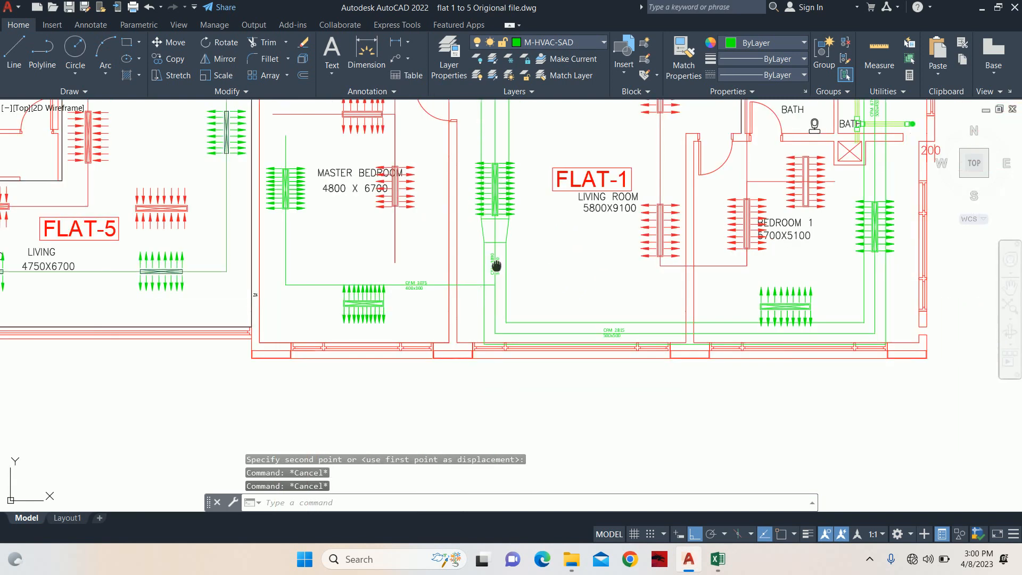
Offset the CFM 1075 branch line by 200 to both sides to form the 400-wide duct.
{"action": "scroll", "coordinate": [423, 240], "scroll_direction": "up", "scroll_amount": 2}
{"action": "scroll", "coordinate": [410, 237], "scroll_direction": "up", "scroll_amount": 4}
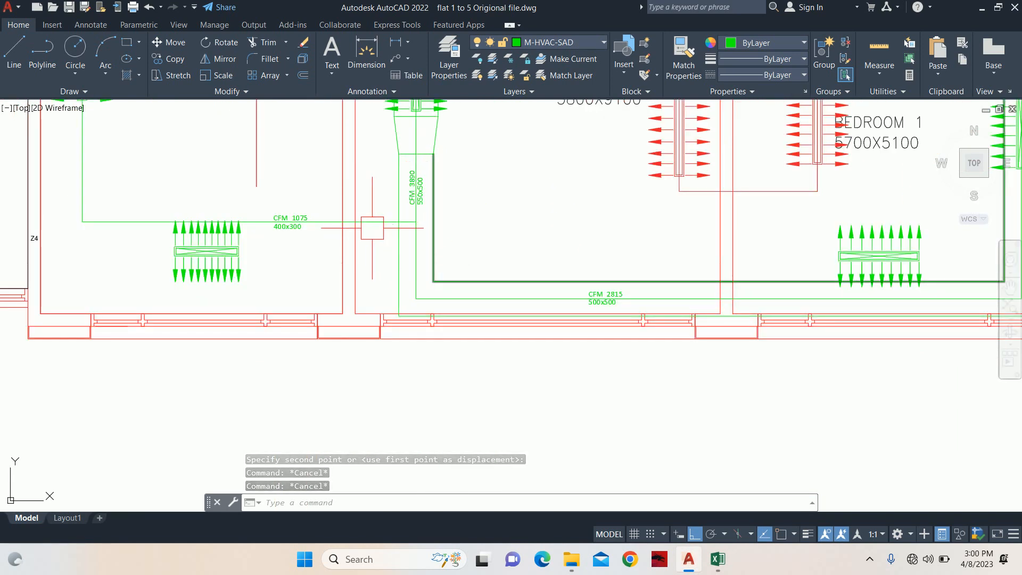
{"action": "scroll", "coordinate": [333, 224], "scroll_direction": "down", "scroll_amount": 1}
{"action": "scroll", "coordinate": [336, 224], "scroll_direction": "up", "scroll_amount": 1}
{"action": "middle_click_drag", "start_coordinate": [352, 225], "coordinate": [390, 269]}
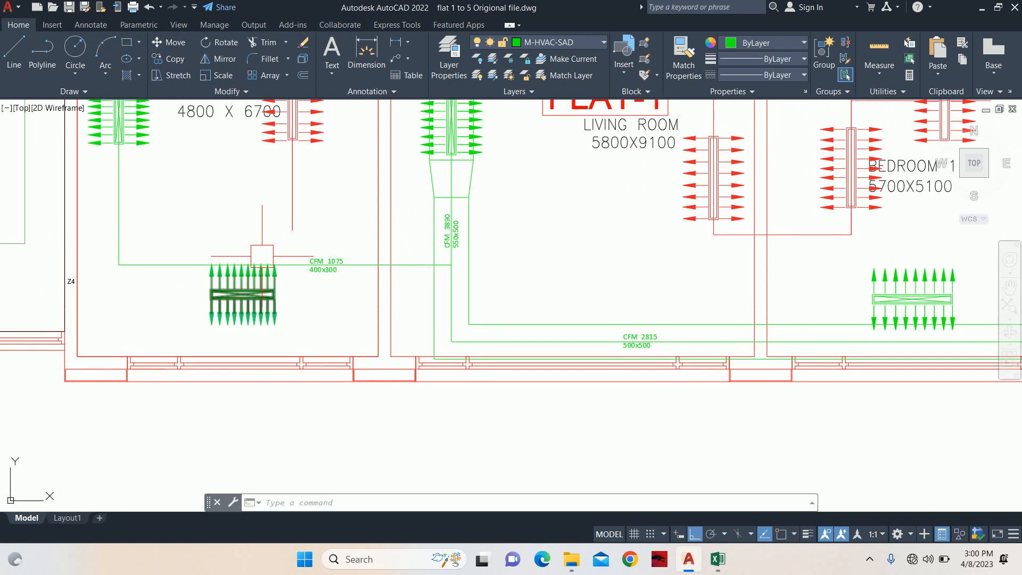
{"action": "scroll", "coordinate": [305, 257], "scroll_direction": "up", "scroll_amount": 2}
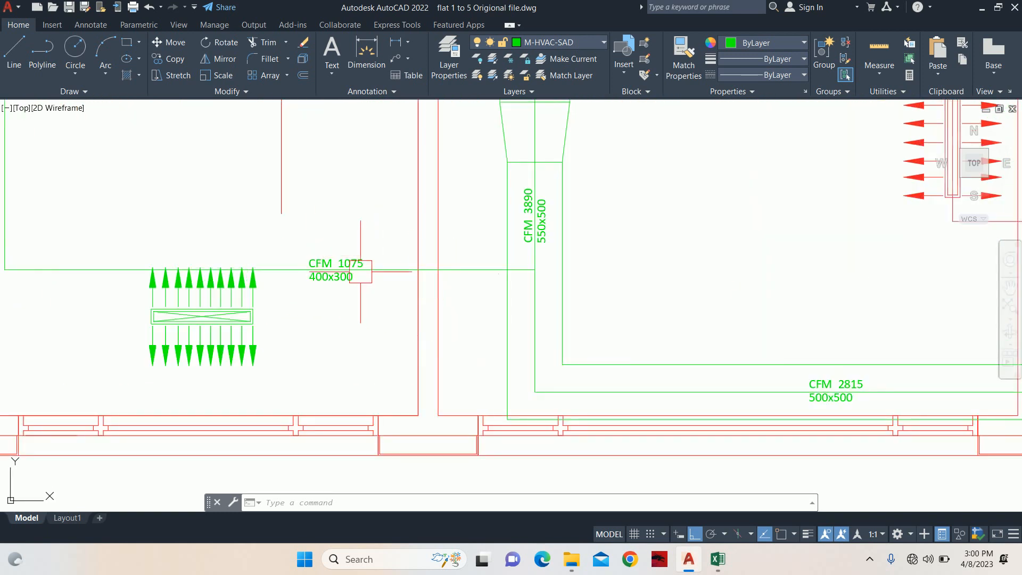
{"action": "scroll", "coordinate": [361, 271], "scroll_direction": "up", "scroll_amount": 2}
{"action": "type", "text": "o"}
{"action": "key", "text": "Return"}
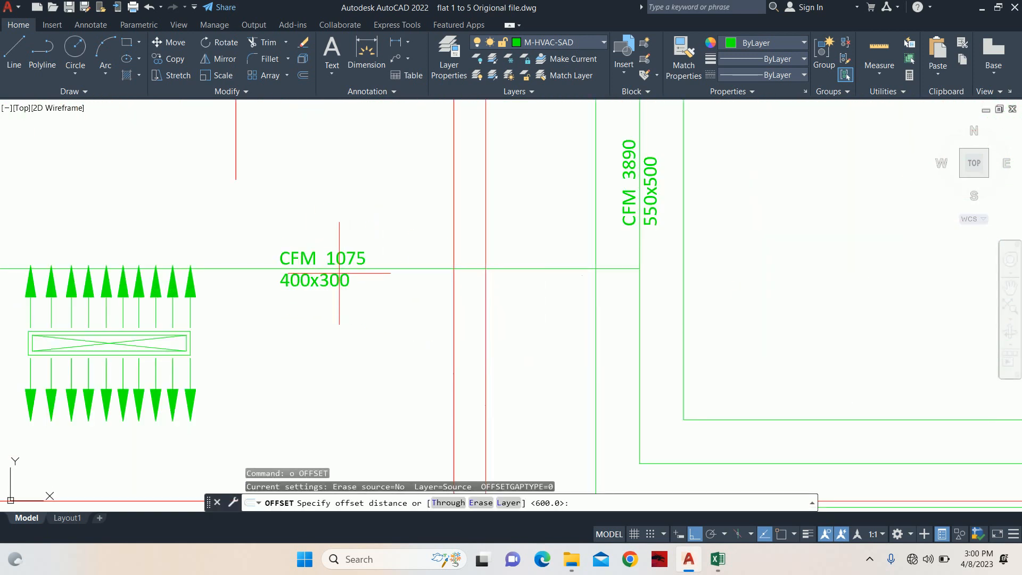
{"action": "type", "text": "200"}
{"action": "key", "text": "Return"}
{"action": "left_click", "coordinate": [372, 270]}
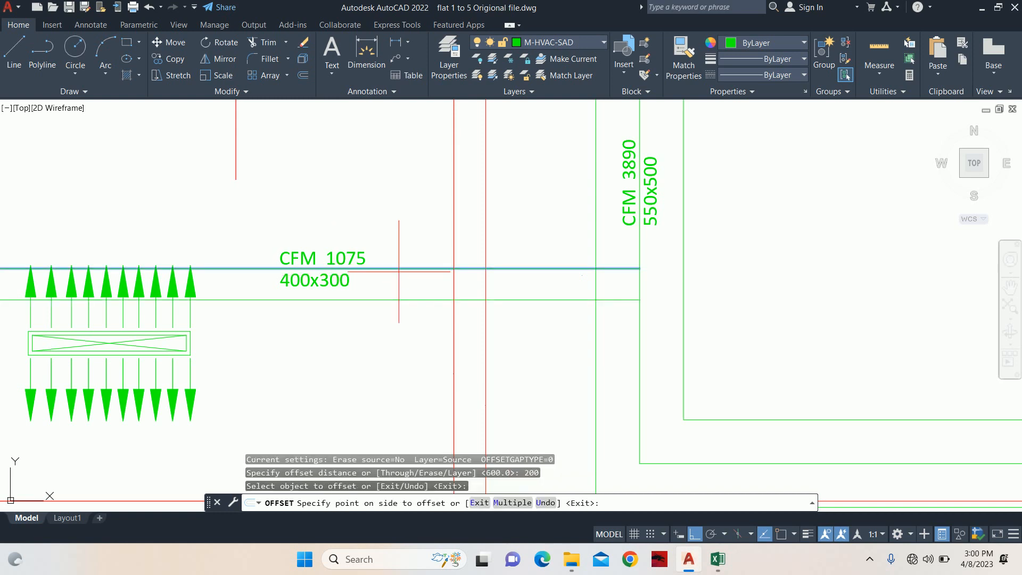
{"action": "left_click", "coordinate": [406, 249]}
{"action": "left_click", "coordinate": [405, 269]}
{"action": "key", "text": "Escape"}
{"action": "key", "text": "Escape"}
{"action": "key", "text": "Escape"}
Trim both sides of the 400-wide branch duct back to the near side of the 550-wide main duct.
{"action": "scroll", "coordinate": [584, 254], "scroll_direction": "up", "scroll_amount": 2}
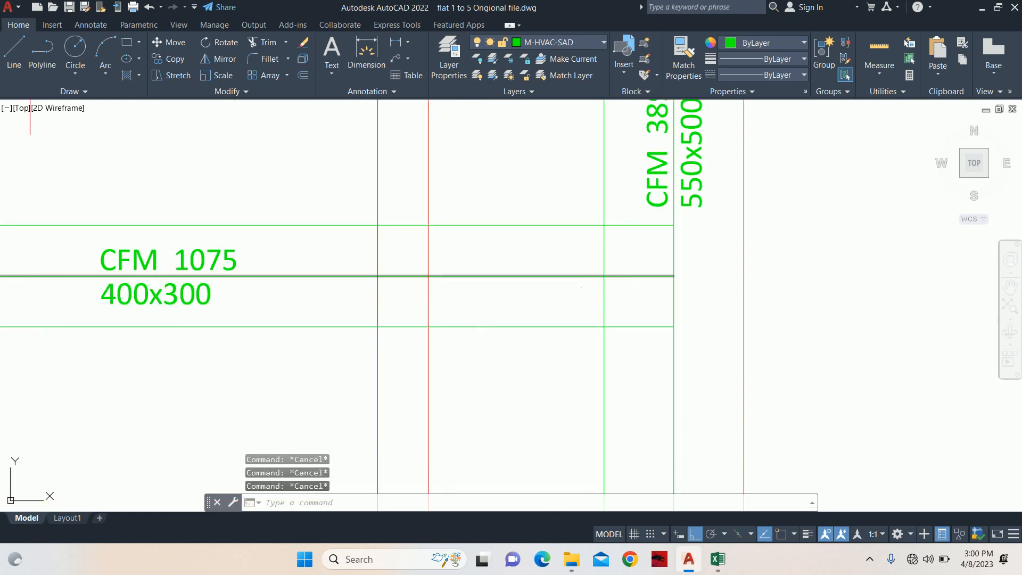
{"action": "key", "text": "Return"}
{"action": "left_click", "coordinate": [640, 326]}
{"action": "key", "text": "Escape"}
{"action": "key", "text": "Escape"}
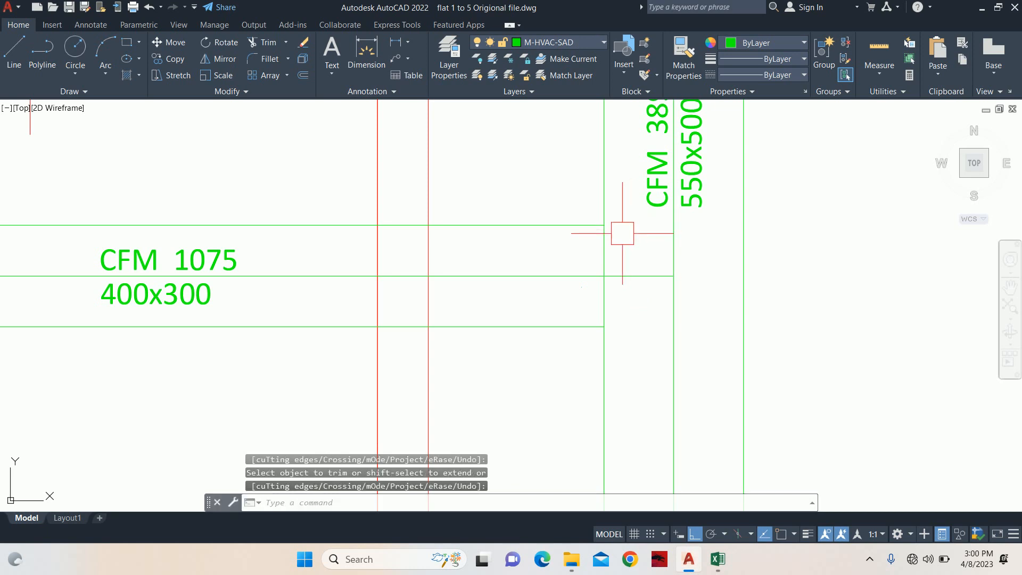
{"action": "middle_click_drag", "start_coordinate": [620, 235], "coordinate": [618, 264]}
{"action": "key", "text": "Escape"}
{"action": "type", "text": "o"}
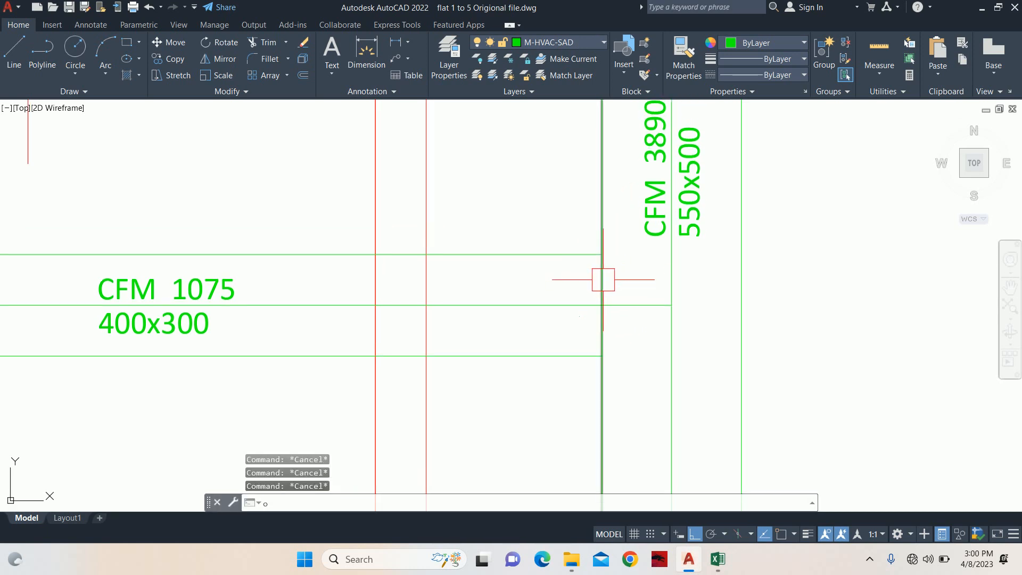
{"action": "key", "text": "Return"}
{"action": "type", "text": "100"}
{"action": "key", "text": "Return"}
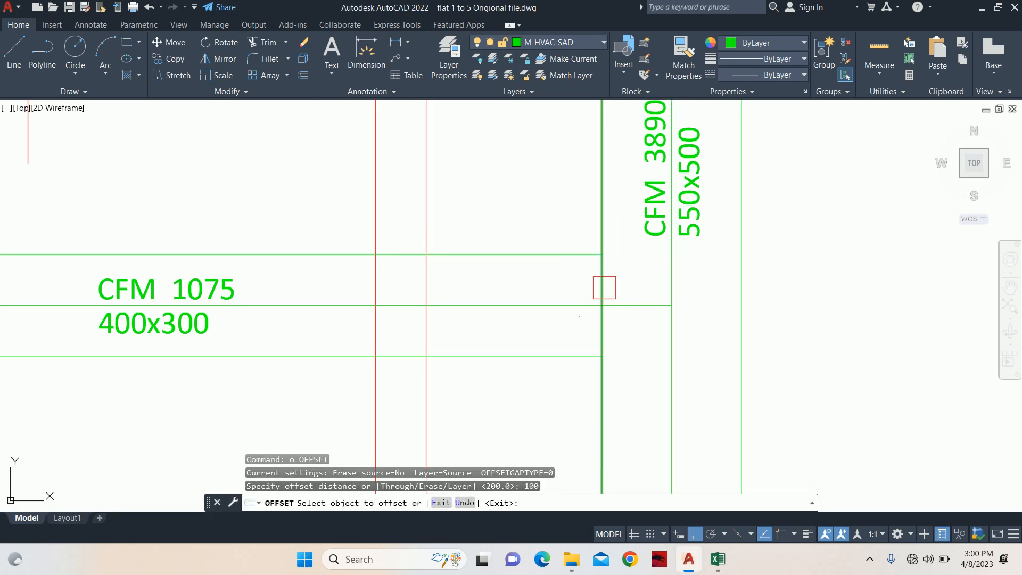
{"action": "key", "text": "Escape"}
Explode the 550-wide main duct's side line where the branch duct connects.
{"action": "type", "text": "x"}
{"action": "key", "text": "Return"}
{"action": "key", "text": "Escape"}
{"action": "type", "text": "o"}
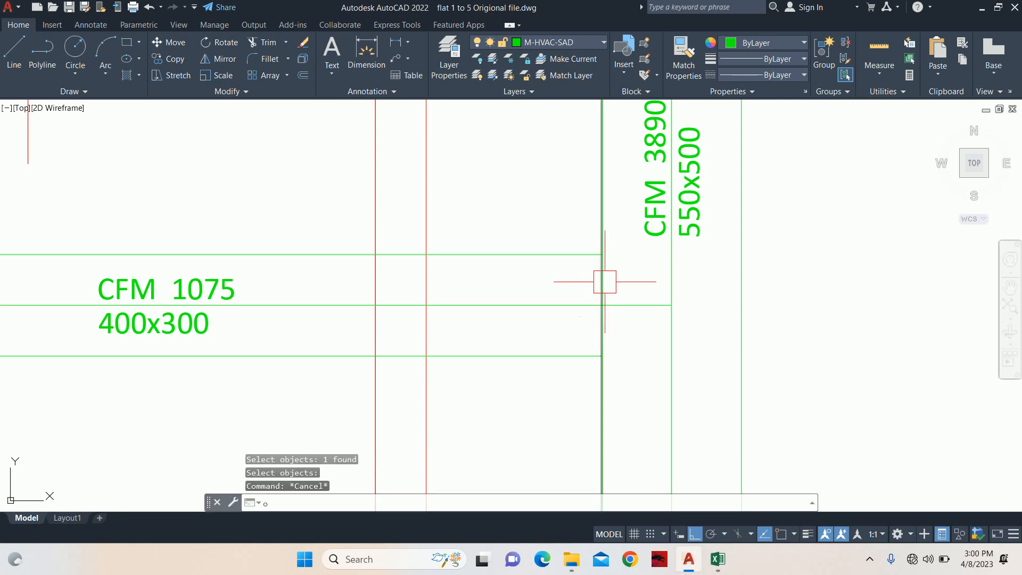
{"action": "key", "text": "Return"}
{"action": "type", "text": "110"}
{"action": "key", "text": "Return"}
{"action": "key", "text": "Escape"}
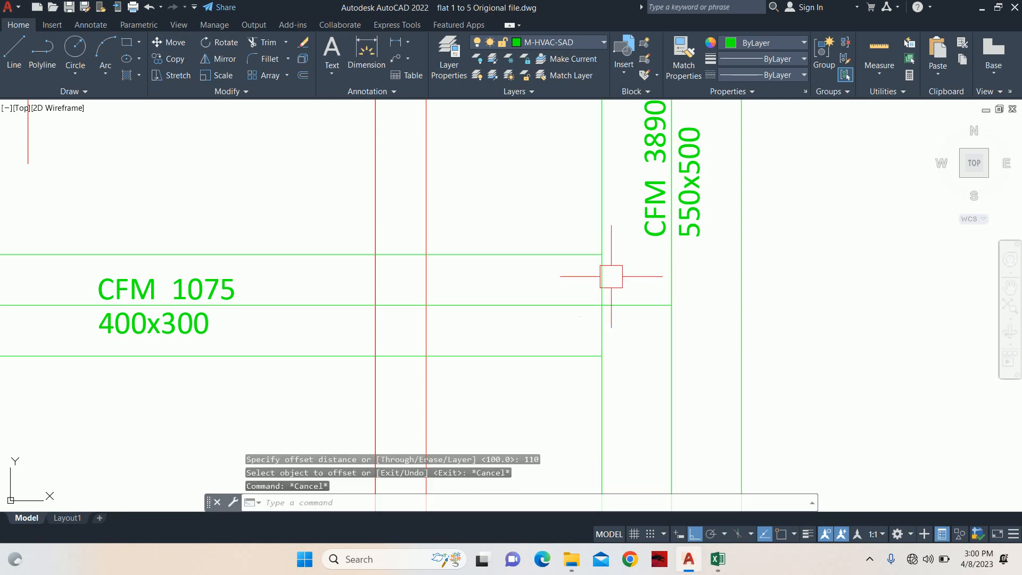
{"action": "type", "text": "o"}
{"action": "key", "text": "Return"}
{"action": "type", "text": "110"}
{"action": "key", "text": "Return"}
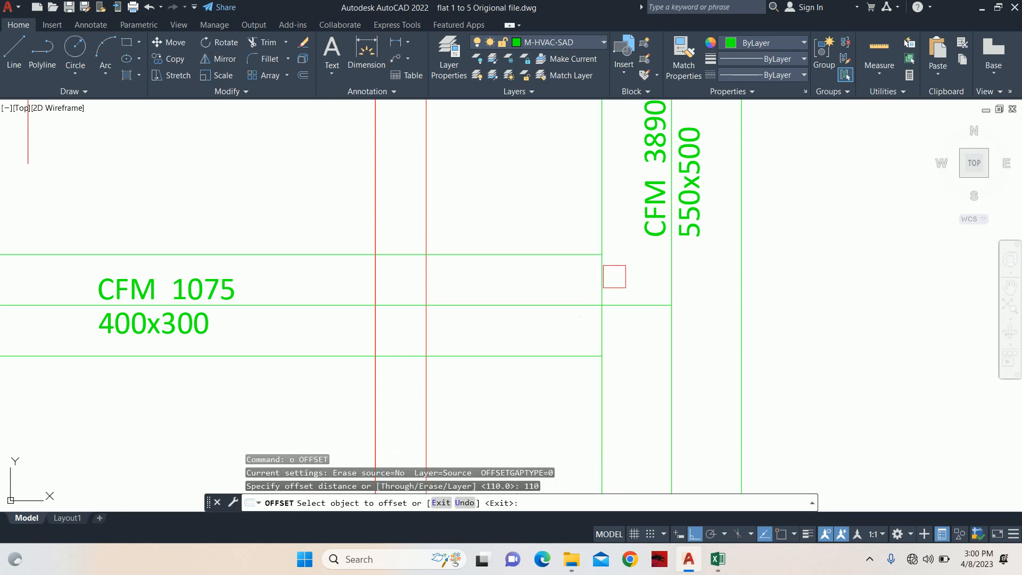
{"action": "key", "text": "Escape"}
Offset the main duct's side line by 100 toward the CFM 1075 branch duct.
{"action": "key", "text": "Return"}
{"action": "type", "text": "100"}
{"action": "key", "text": "Return"}
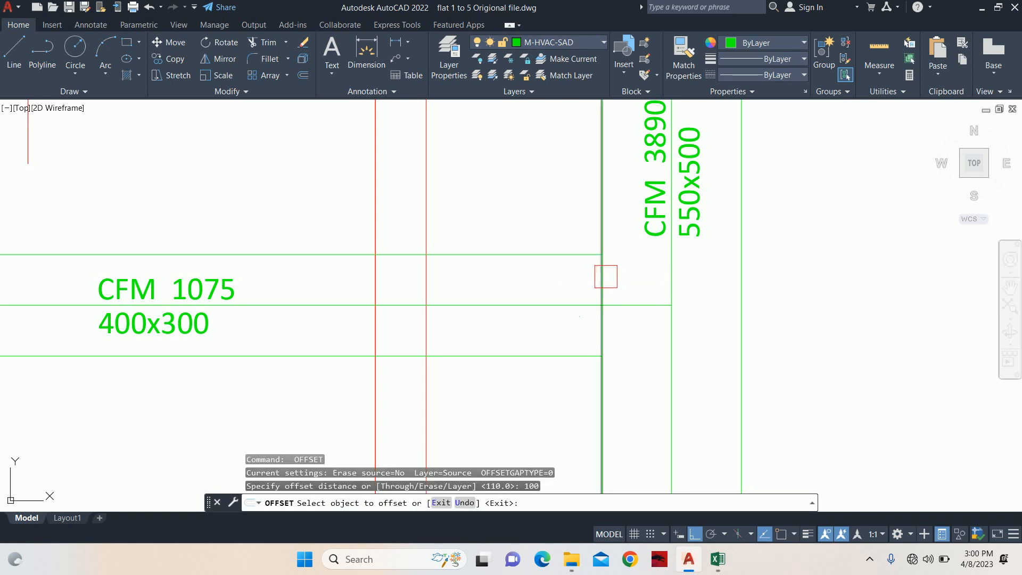
{"action": "left_click", "coordinate": [602, 279]}
{"action": "left_click", "coordinate": [523, 281]}
{"action": "key", "text": "Escape"}
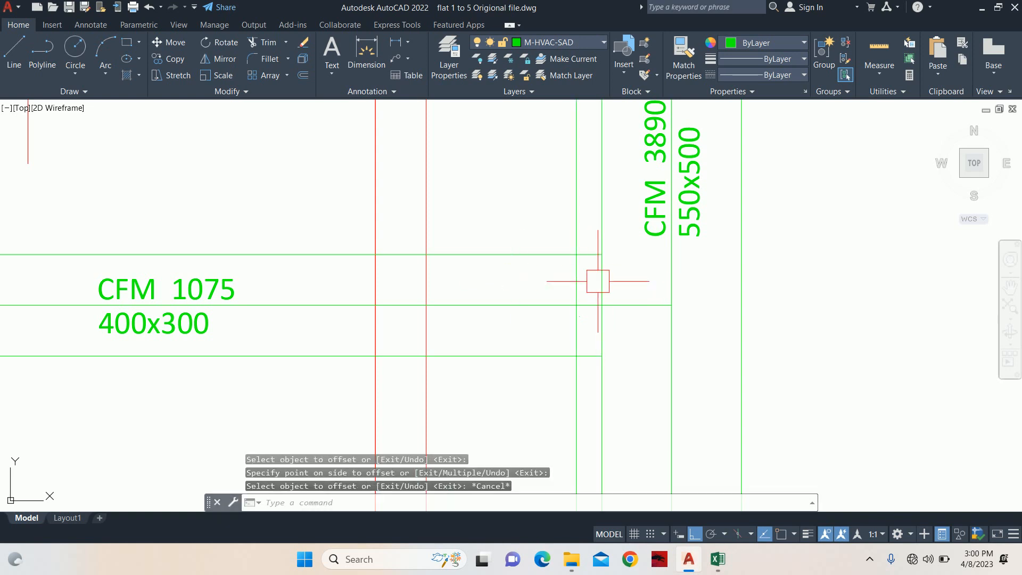
Draw a 100-long line at 45° from the intersection of the offset line and the branch duct's upper side.
{"action": "scroll", "coordinate": [609, 262], "scroll_direction": "up", "scroll_amount": 4}
{"action": "type", "text": "l"}
{"action": "key", "text": "Return"}
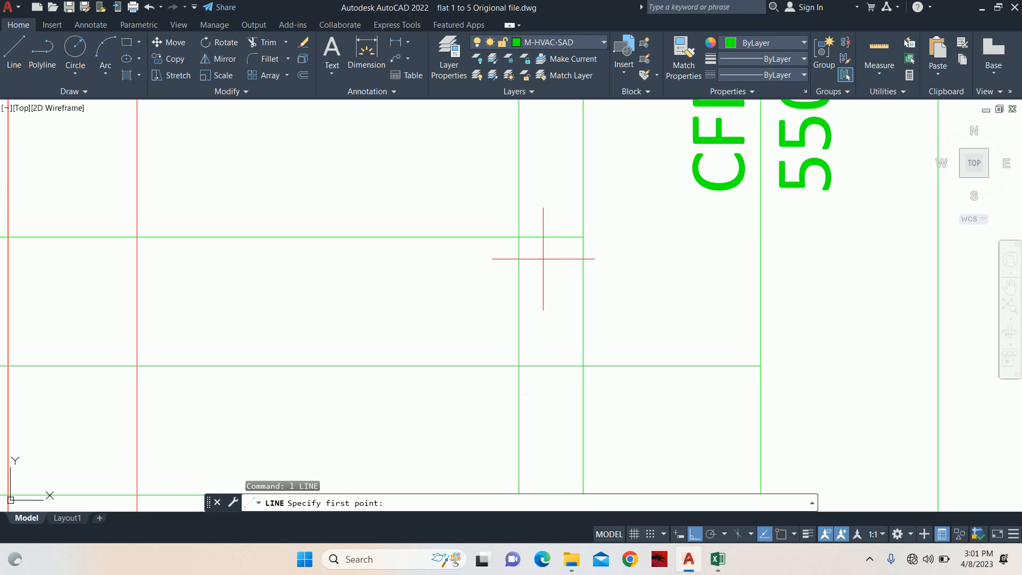
{"action": "left_click", "coordinate": [519, 237]}
{"action": "key", "text": "Escape"}
{"action": "key", "text": "Return"}
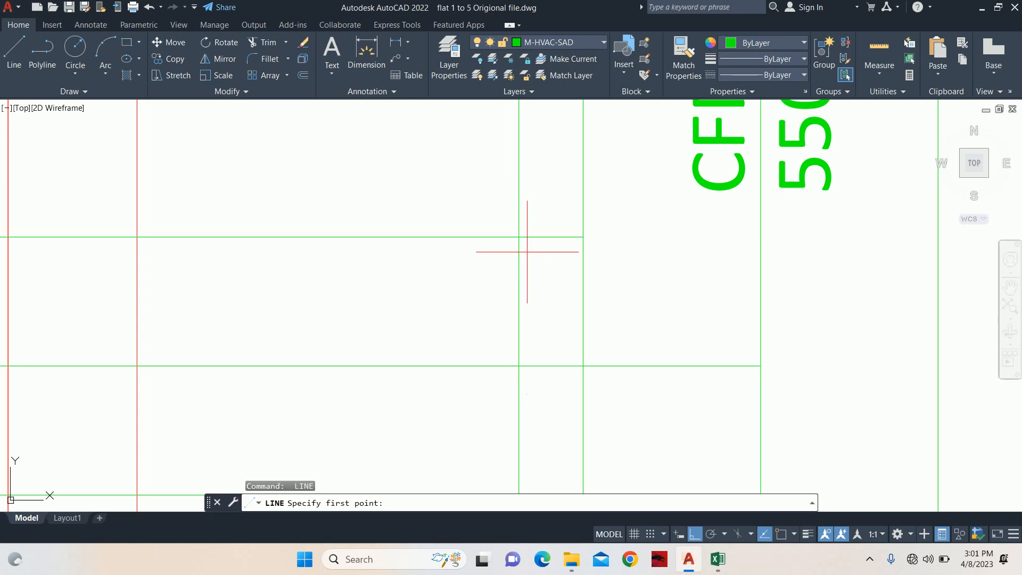
{"action": "left_click", "coordinate": [519, 237]}
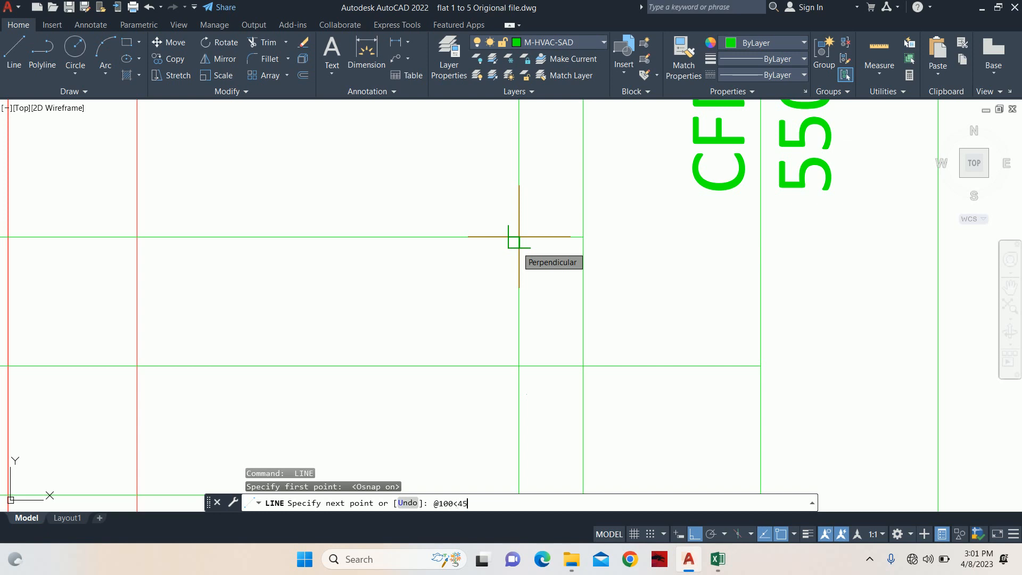
{"action": "key", "text": "Return"}
{"action": "key", "text": "Escape"}
{"action": "key", "text": "Escape"}
{"action": "key", "text": "Escape"}
Extend the 45° line to the main duct's side and trim the offset line and the branch's upper side beyond their corner.
{"action": "type", "text": "ex"}
{"action": "key", "text": "Return"}
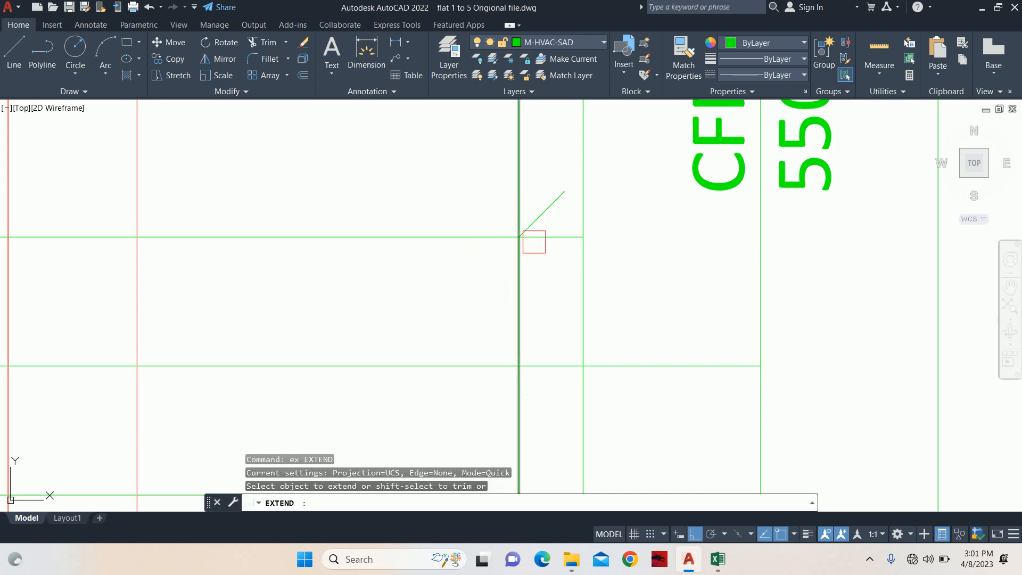
{"action": "left_click", "coordinate": [549, 206]}
{"action": "left_click", "coordinate": [518, 176], "text": "shift"}
{"action": "left_click", "coordinate": [550, 237]}
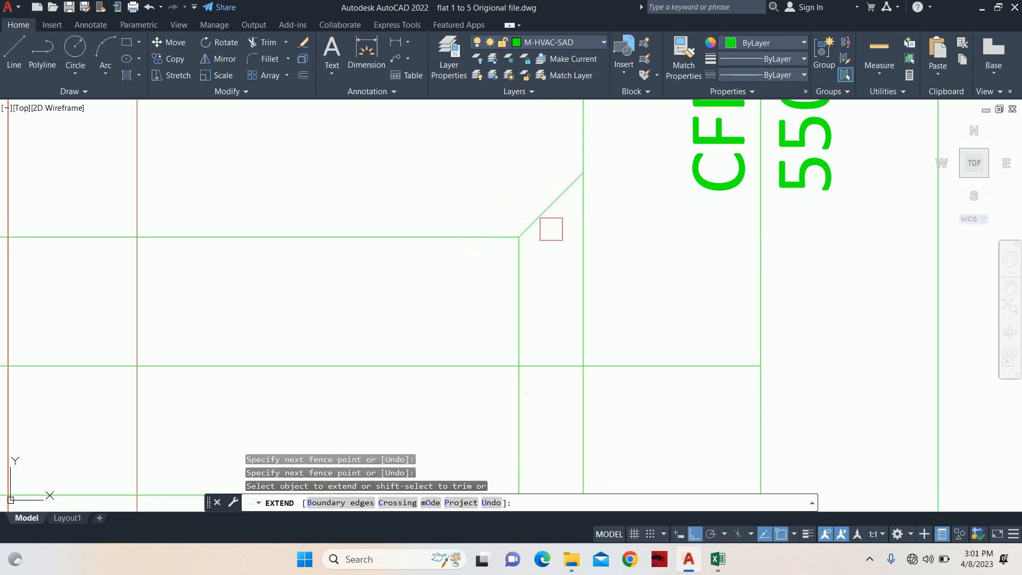
{"action": "scroll", "coordinate": [548, 237], "scroll_direction": "down", "scroll_amount": 2}
{"action": "scroll", "coordinate": [511, 266], "scroll_direction": "down", "scroll_amount": 3}
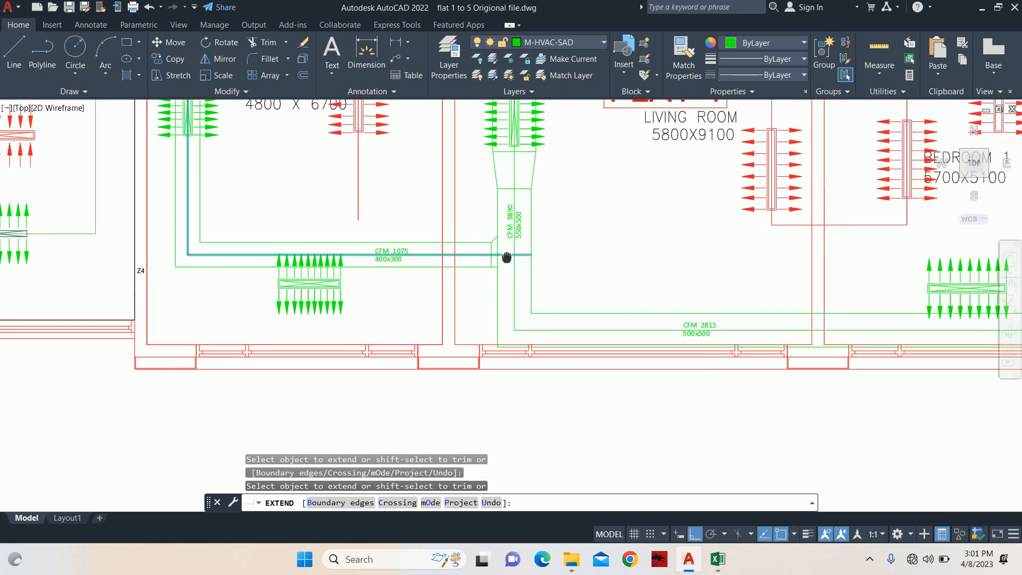
Move the CFM 3890 duct label up along the main duct, clear of the branch take-off.
{"action": "scroll", "coordinate": [534, 299], "scroll_direction": "up", "scroll_amount": 2}
{"action": "key", "text": "Escape"}
{"action": "key", "text": "Escape"}
{"action": "key", "text": "Escape"}
{"action": "scroll", "coordinate": [508, 325], "scroll_direction": "down", "scroll_amount": 2}
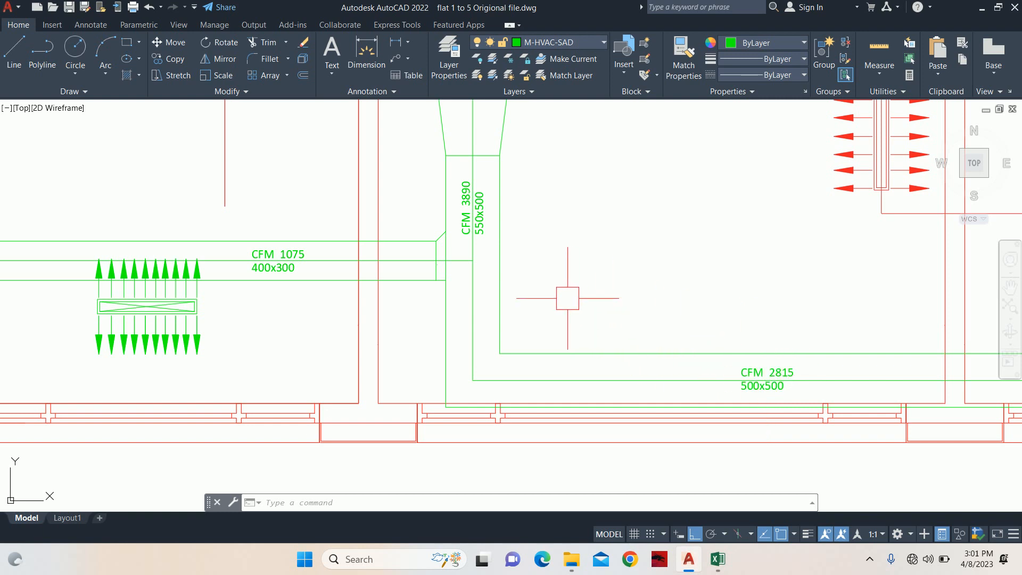
{"action": "middle_click_drag", "start_coordinate": [563, 296], "coordinate": [554, 326]}
{"action": "scroll", "coordinate": [424, 254], "scroll_direction": "up", "scroll_amount": 2}
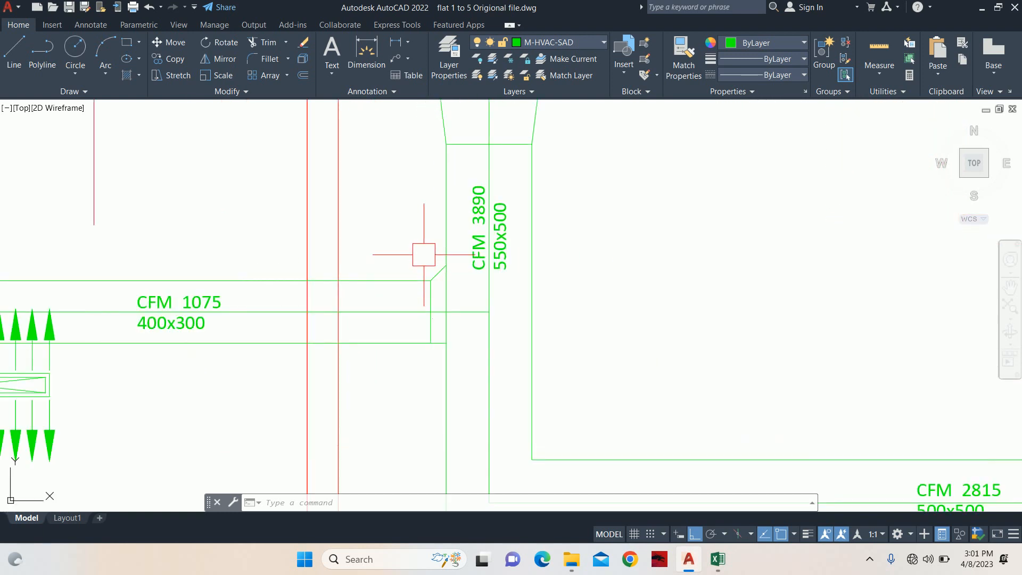
{"action": "key", "text": "space"}
{"action": "left_click", "coordinate": [508, 257]}
{"action": "key", "text": "space"}
{"action": "left_click", "coordinate": [610, 271]}
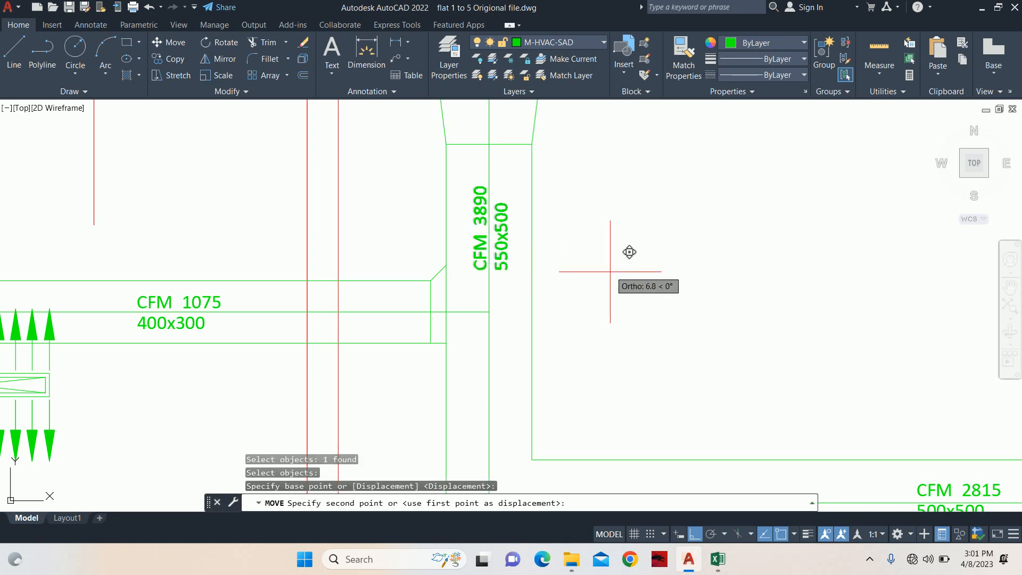
{"action": "left_click", "coordinate": [610, 233]}
{"action": "key", "text": "Escape"}
{"action": "key", "text": "Escape"}
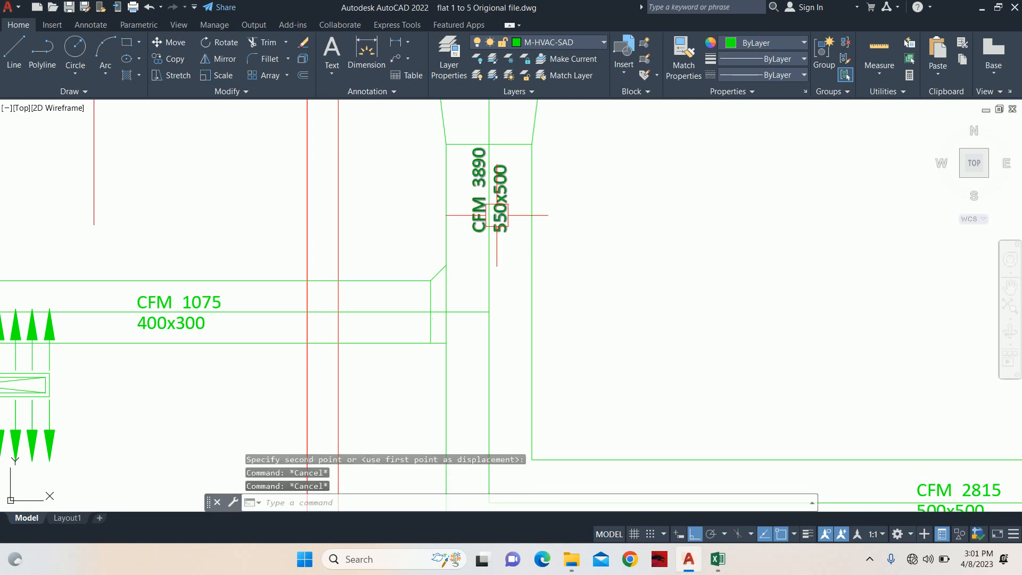
Stretch the main duct's reducer, the diffuser above it and the CFM 3890 label upward by about 320.
{"action": "scroll", "coordinate": [510, 234], "scroll_direction": "down", "scroll_amount": 5}
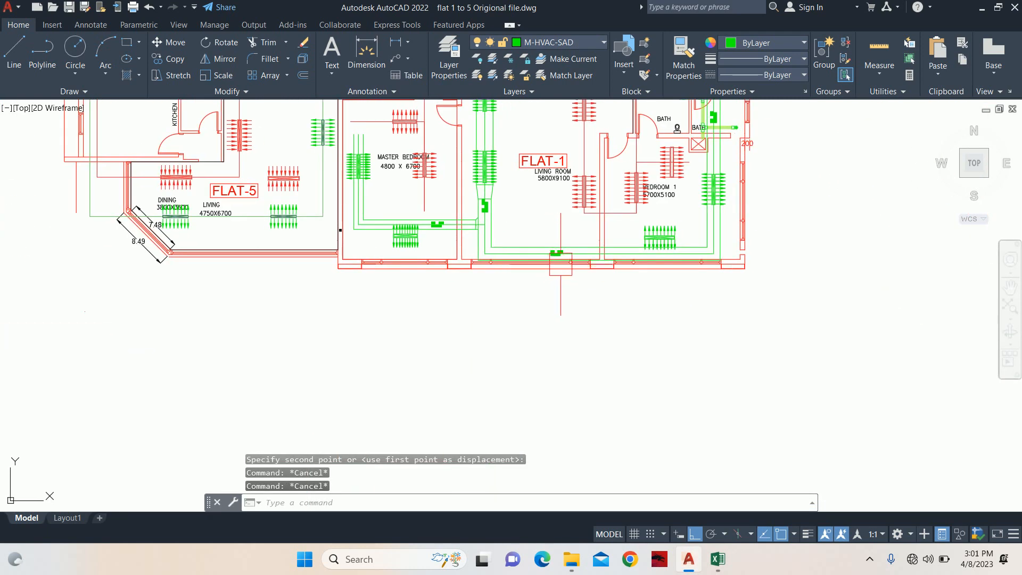
{"action": "scroll", "coordinate": [494, 170], "scroll_direction": "up", "scroll_amount": 6}
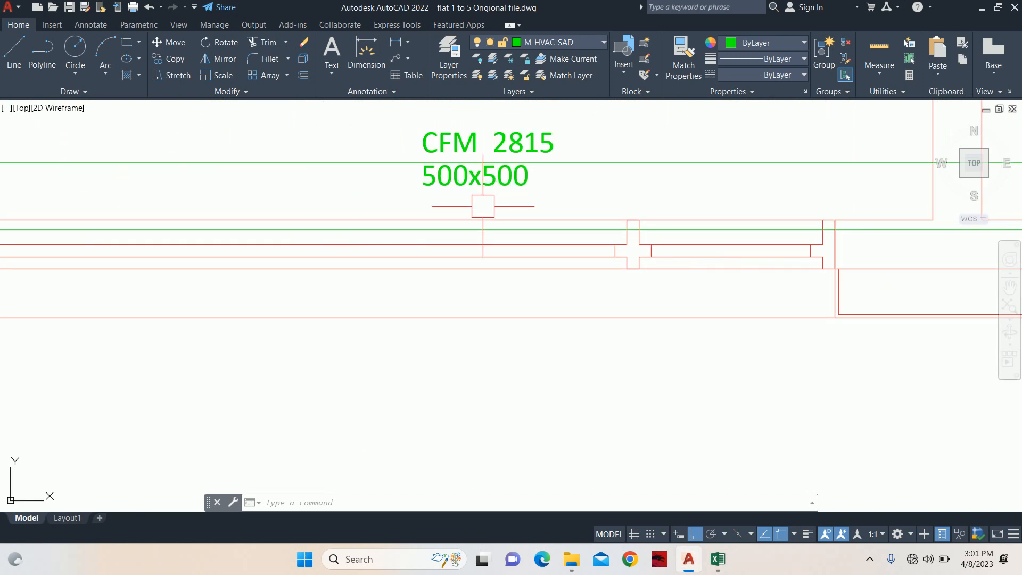
{"action": "scroll", "coordinate": [483, 206], "scroll_direction": "down", "scroll_amount": 5}
{"action": "scroll", "coordinate": [340, 219], "scroll_direction": "up", "scroll_amount": 3}
{"action": "key", "text": "Escape"}
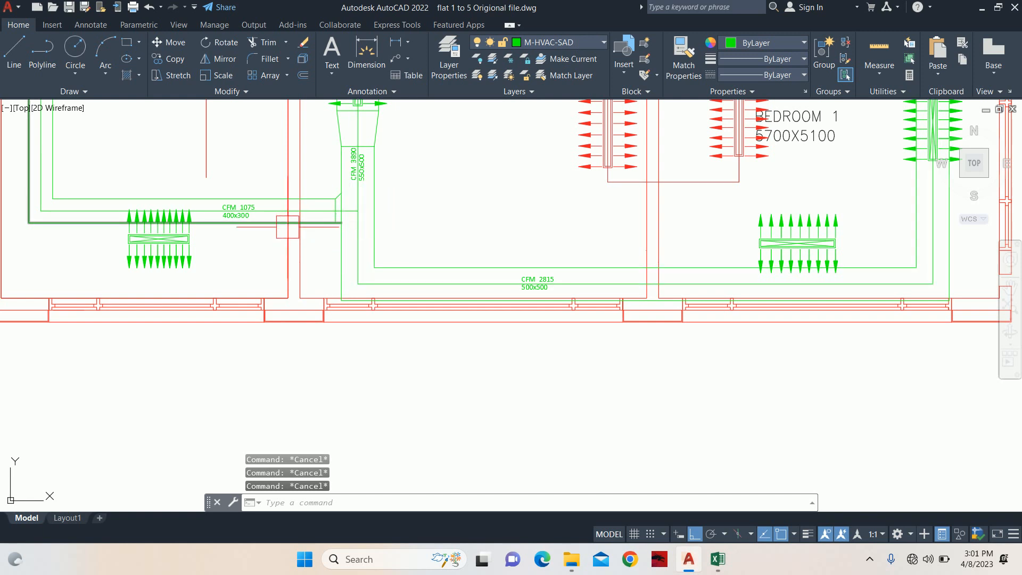
{"action": "scroll", "coordinate": [301, 481], "scroll_direction": "down", "scroll_amount": 2}
{"action": "type", "text": "s"}
{"action": "key", "text": "Return"}
{"action": "scroll", "coordinate": [352, 226], "scroll_direction": "up", "scroll_amount": 4}
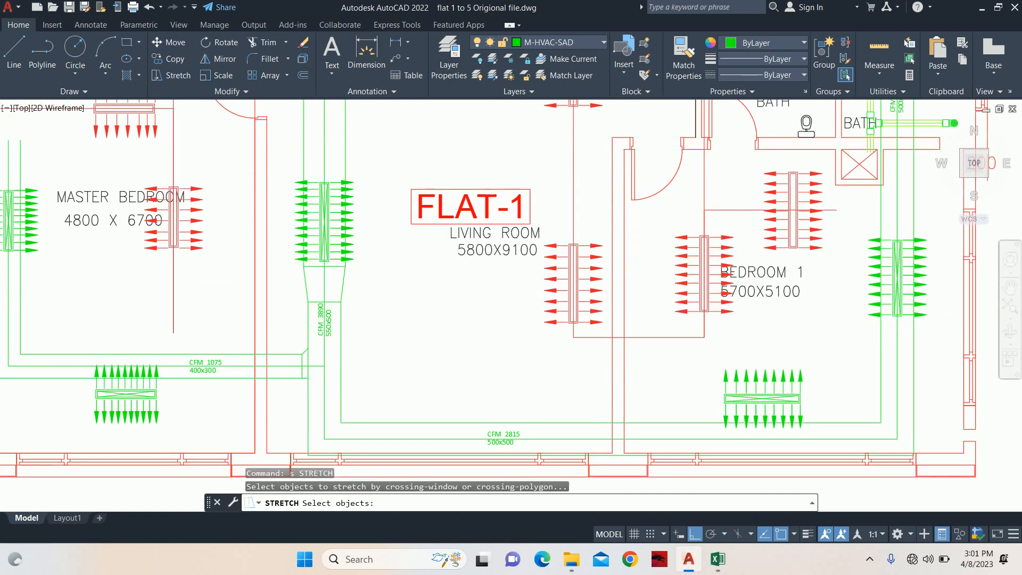
{"action": "left_click", "coordinate": [379, 382]}
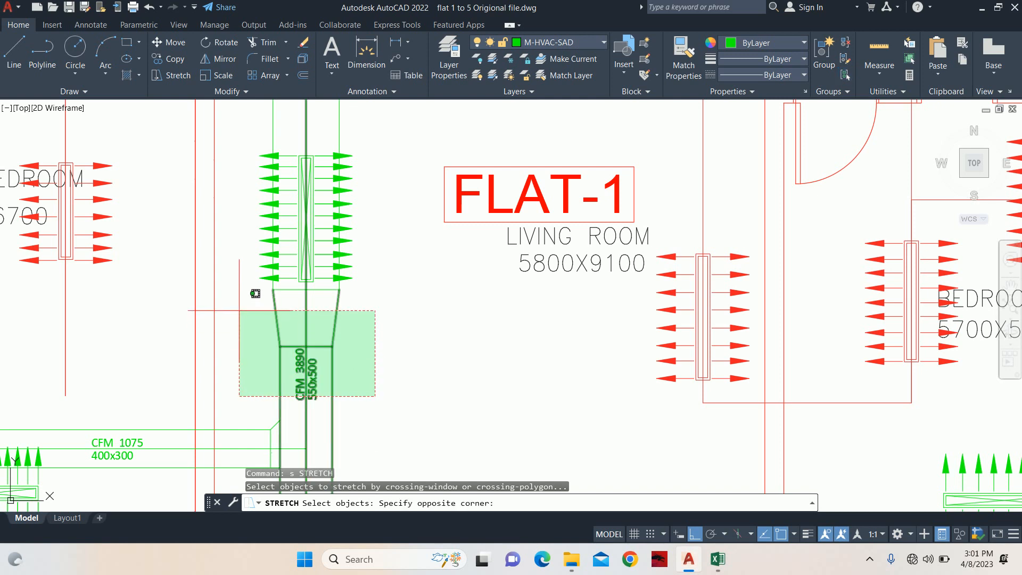
{"action": "left_click", "coordinate": [415, 373]}
{"action": "scroll", "coordinate": [252, 317], "scroll_direction": "down", "scroll_amount": 1}
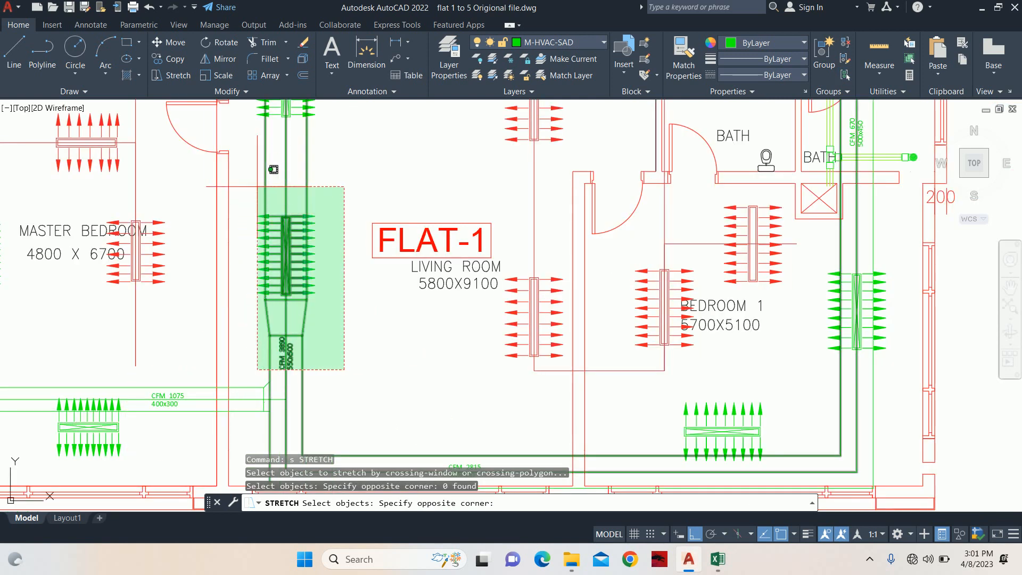
{"action": "left_click", "coordinate": [343, 162]}
{"action": "left_click", "coordinate": [328, 202]}
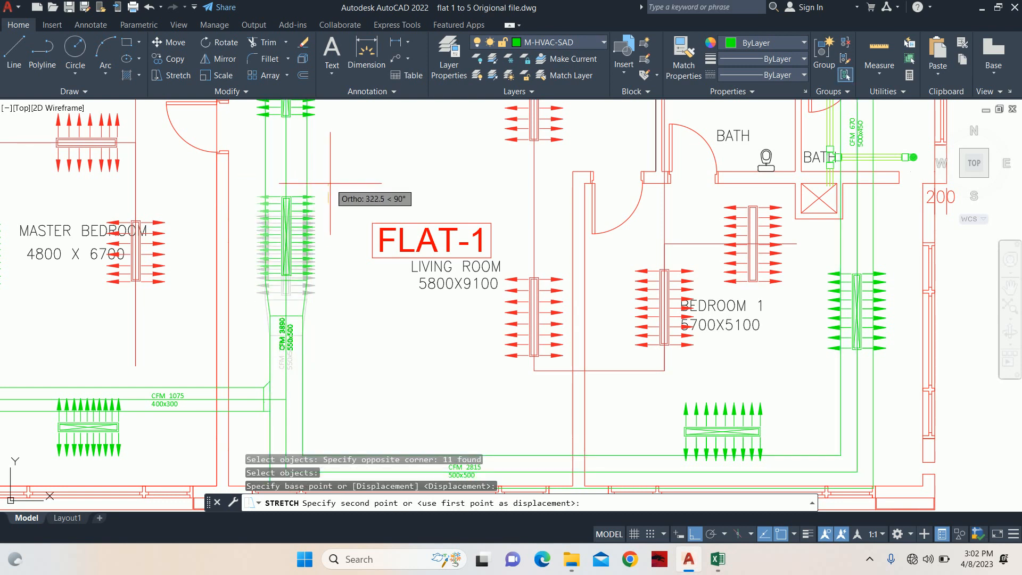
{"action": "left_click", "coordinate": [332, 184]}
{"action": "key", "text": "Escape"}
{"action": "middle_click_drag", "start_coordinate": [271, 269], "coordinate": [355, 200]}
{"action": "key", "text": "Escape"}
{"action": "key", "text": "Escape"}
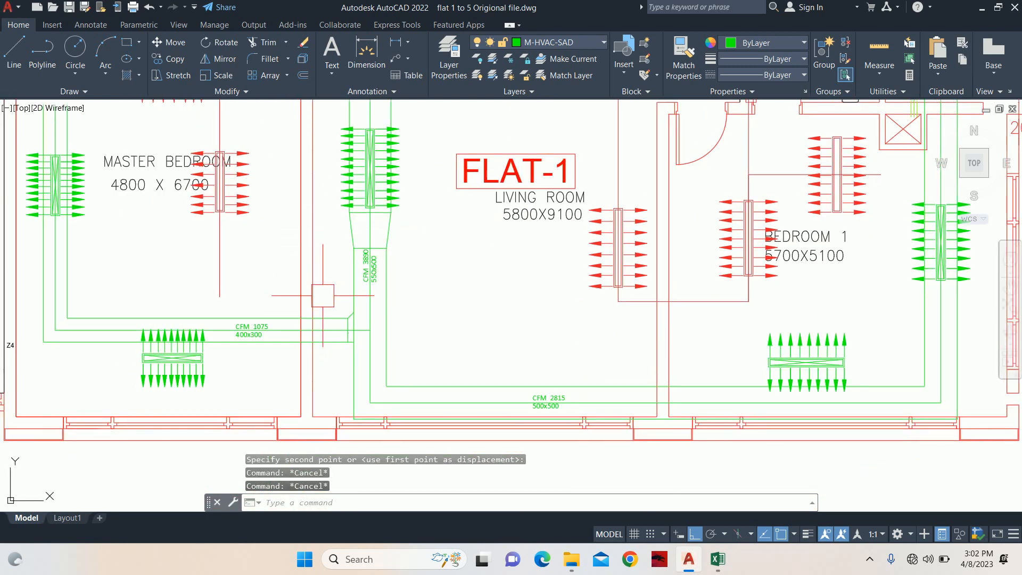
Stretch the CFM 1075 branch duct with its take-off and label upward by about 420, leaving the diffuser below it out of the selection.
{"action": "key", "text": "Return"}
{"action": "left_click", "coordinate": [445, 350]}
{"action": "left_click", "coordinate": [421, 356]}
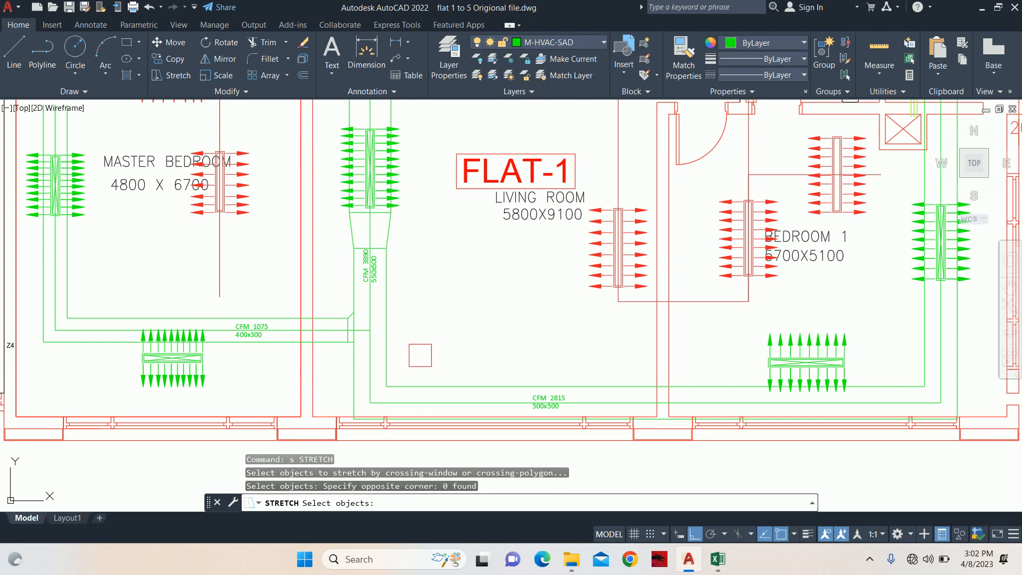
{"action": "left_click", "coordinate": [420, 359]}
{"action": "left_click", "coordinate": [35, 304]}
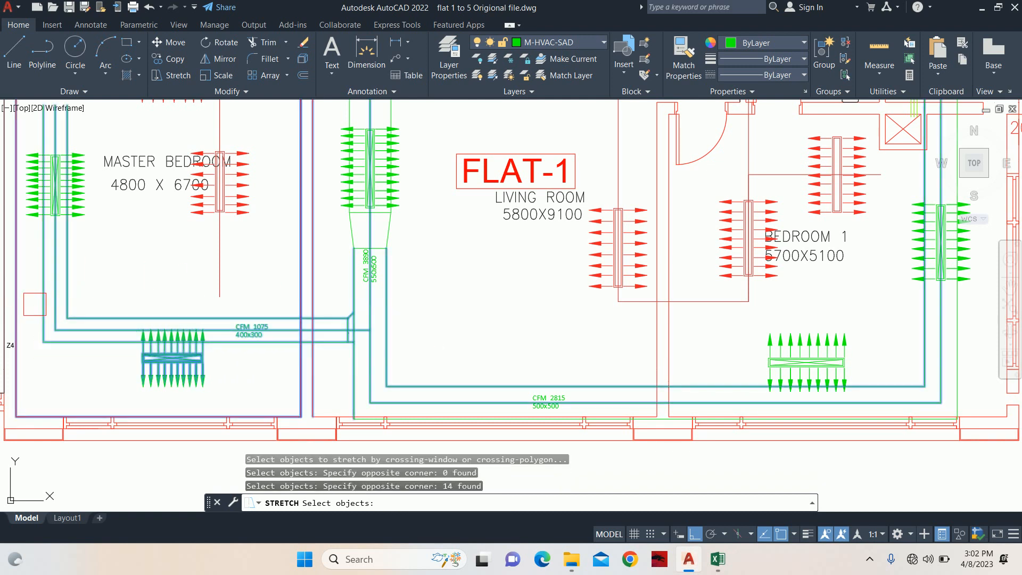
{"action": "left_click", "coordinate": [156, 361], "text": "shift"}
{"action": "key", "text": "Return"}
{"action": "left_click", "coordinate": [173, 277]}
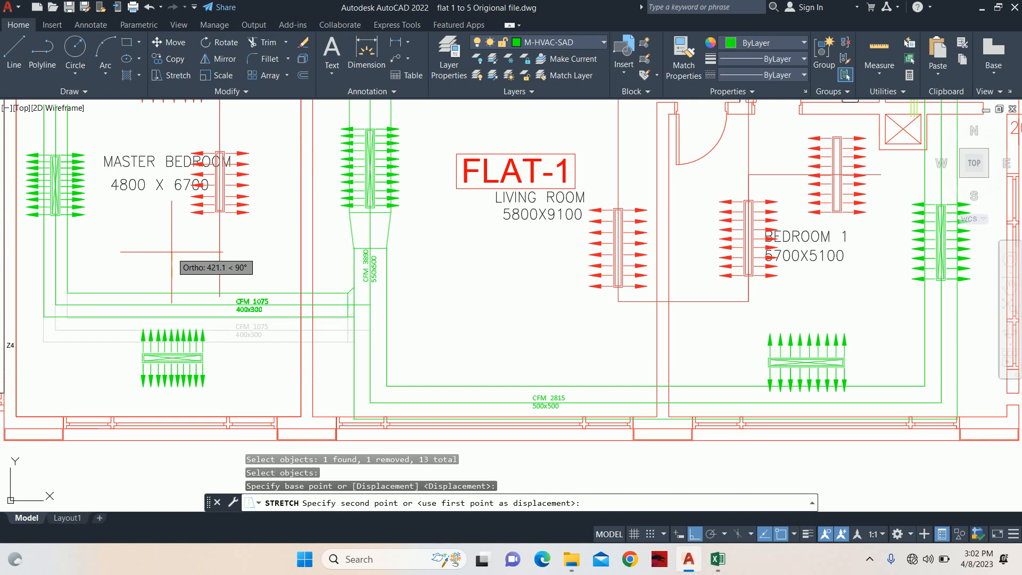
{"action": "left_click", "coordinate": [171, 252]}
{"action": "key", "text": "Escape"}
{"action": "key", "text": "Escape"}
{"action": "key", "text": "Escape"}
{"action": "middle_click_drag", "start_coordinate": [265, 281], "coordinate": [293, 227]}
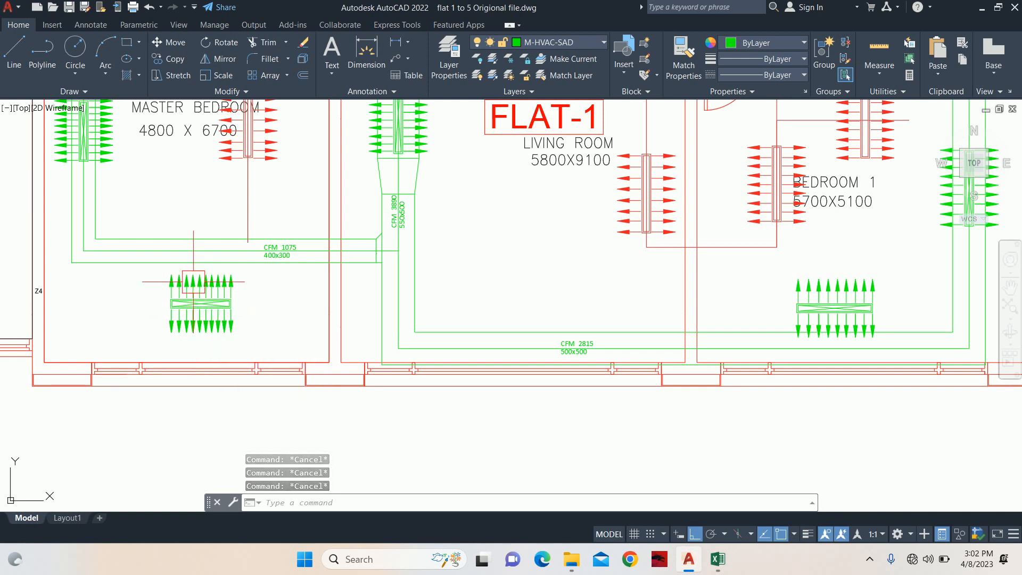
Draw a curved spline for the flexible duct from the centre of the master bedroom's lower diffuser to the branch duct's centreline.
{"action": "type", "text": "pl"}
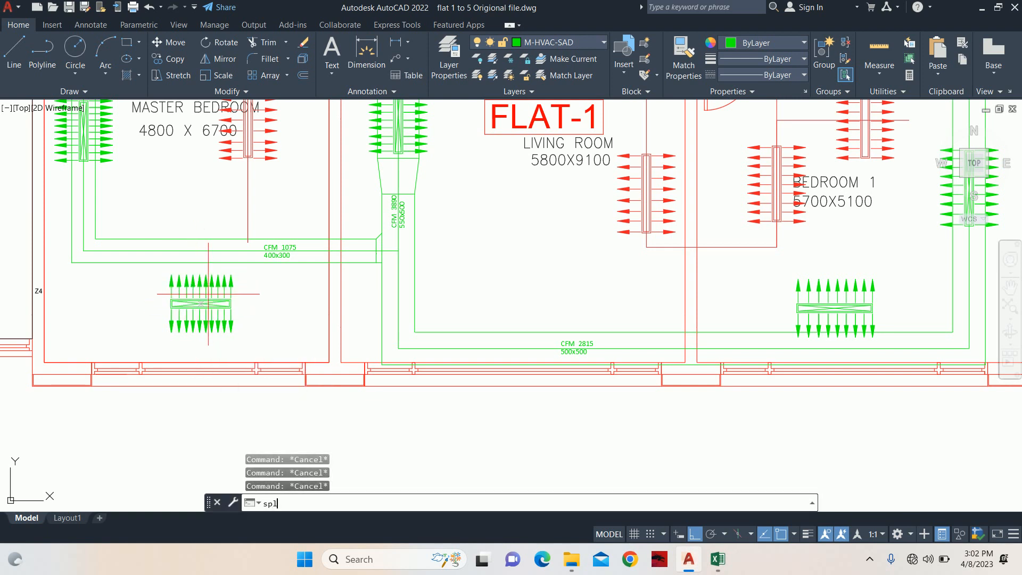
{"action": "key", "text": "Return"}
{"action": "scroll", "coordinate": [199, 301], "scroll_direction": "up", "scroll_amount": 6}
{"action": "left_click", "coordinate": [189, 315]}
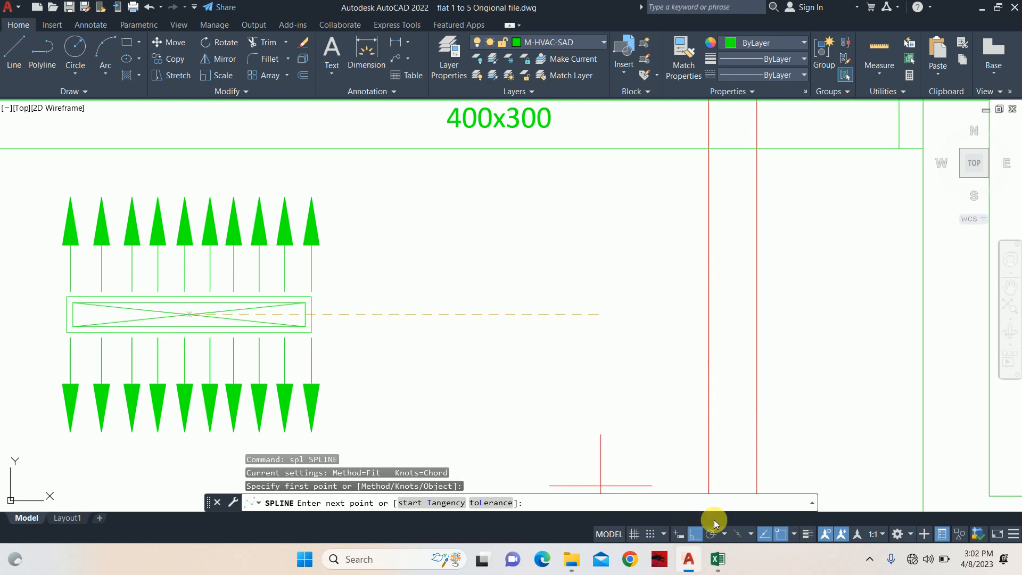
{"action": "scroll", "coordinate": [320, 341], "scroll_direction": "down", "scroll_amount": 1}
{"action": "scroll", "coordinate": [217, 308], "scroll_direction": "up", "scroll_amount": 2}
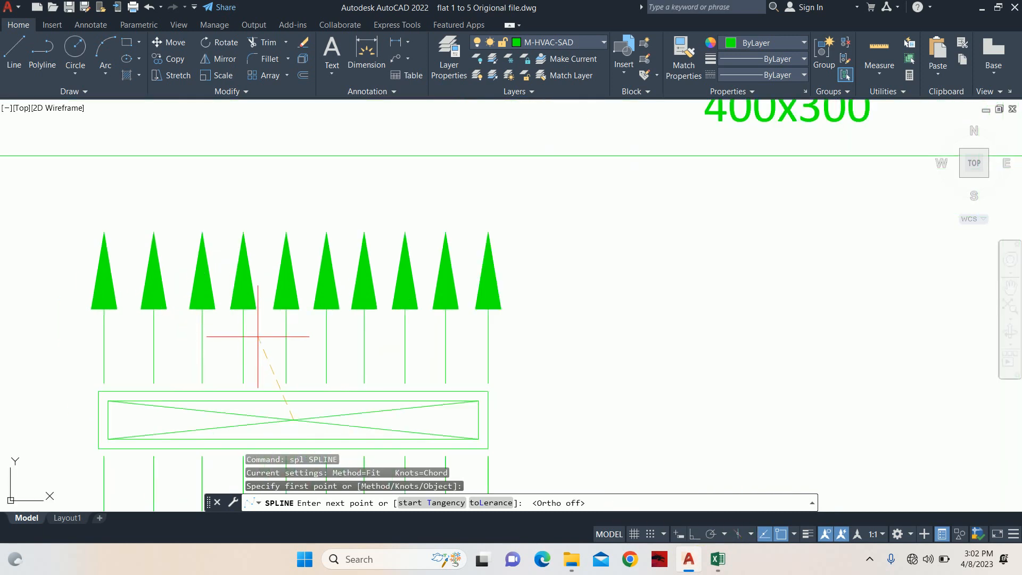
{"action": "left_click", "coordinate": [269, 345]}
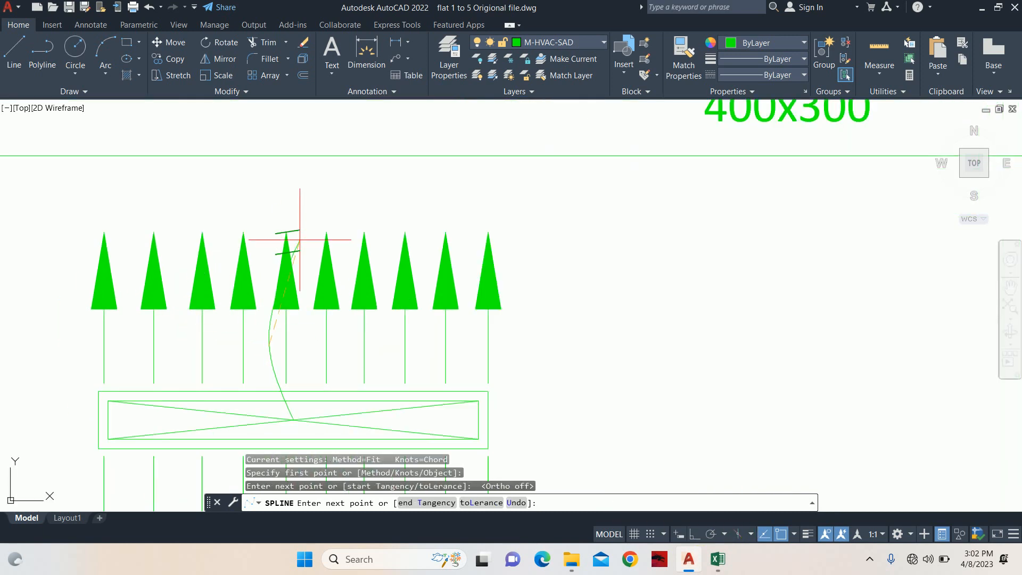
{"action": "left_click", "coordinate": [327, 232]}
{"action": "scroll", "coordinate": [327, 232], "scroll_direction": "down", "scroll_amount": 2}
{"action": "middle_click_drag", "start_coordinate": [331, 153], "coordinate": [332, 208]}
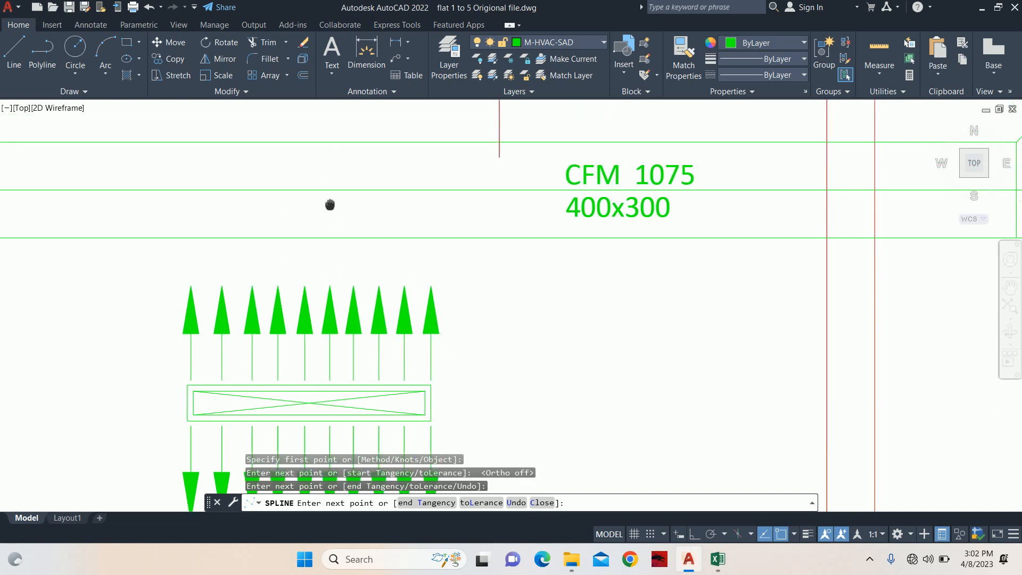
{"action": "left_click", "coordinate": [330, 190]}
{"action": "key", "text": "Return"}
{"action": "key", "text": "Escape"}
{"action": "key", "text": "Escape"}
{"action": "key", "text": "Escape"}
{"action": "scroll", "coordinate": [383, 238], "scroll_direction": "down", "scroll_amount": 1}
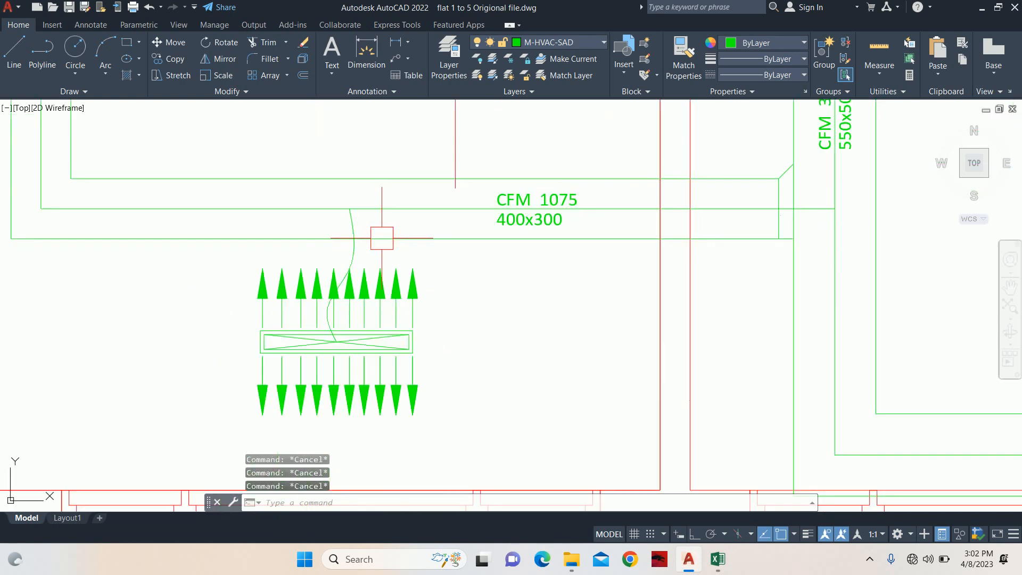
Fillet the inner corner of the 400x300 branch duct's elbow with a radius of 100.
{"action": "middle_click_drag", "start_coordinate": [381, 237], "coordinate": [454, 224]}
{"action": "middle_click_drag", "start_coordinate": [218, 221], "coordinate": [298, 276]}
{"action": "type", "text": "f"}
{"action": "key", "text": "Return"}
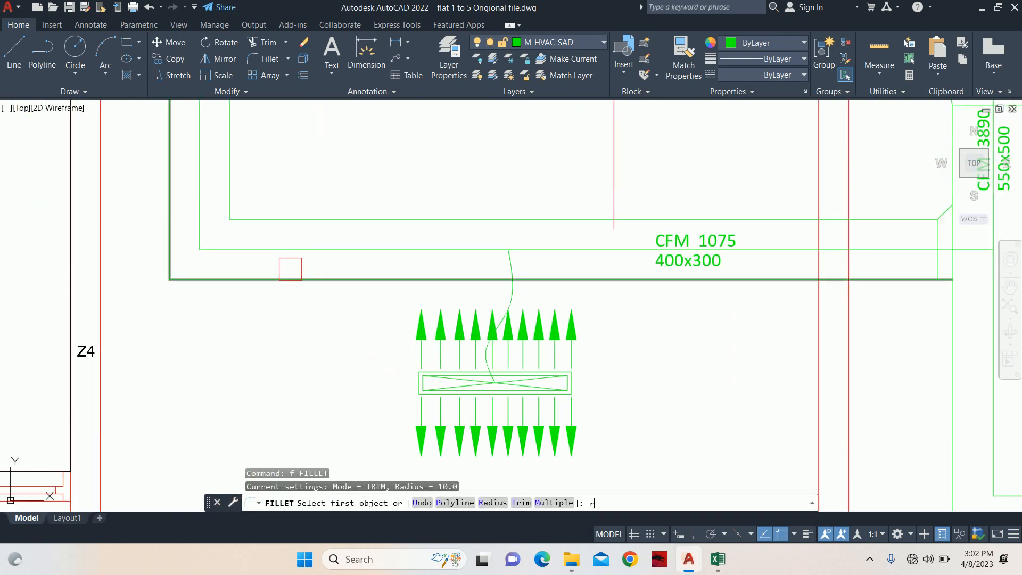
{"action": "type", "text": "r"}
{"action": "key", "text": "Return"}
{"action": "middle_click_drag", "start_coordinate": [230, 219], "coordinate": [247, 268]}
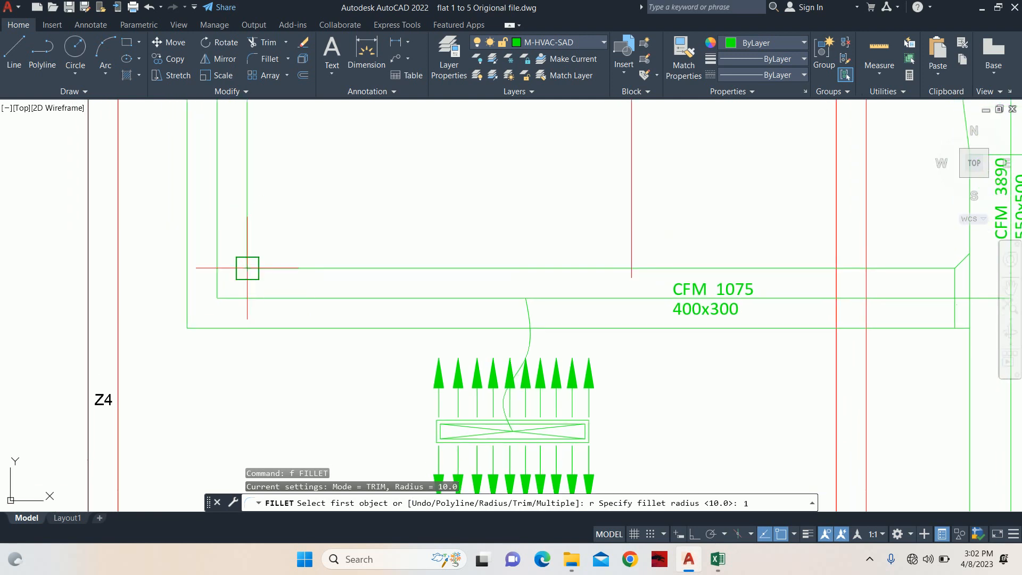
{"action": "type", "text": "100"}
{"action": "key", "text": "Return"}
{"action": "left_click", "coordinate": [269, 268]}
{"action": "left_click", "coordinate": [247, 221]}
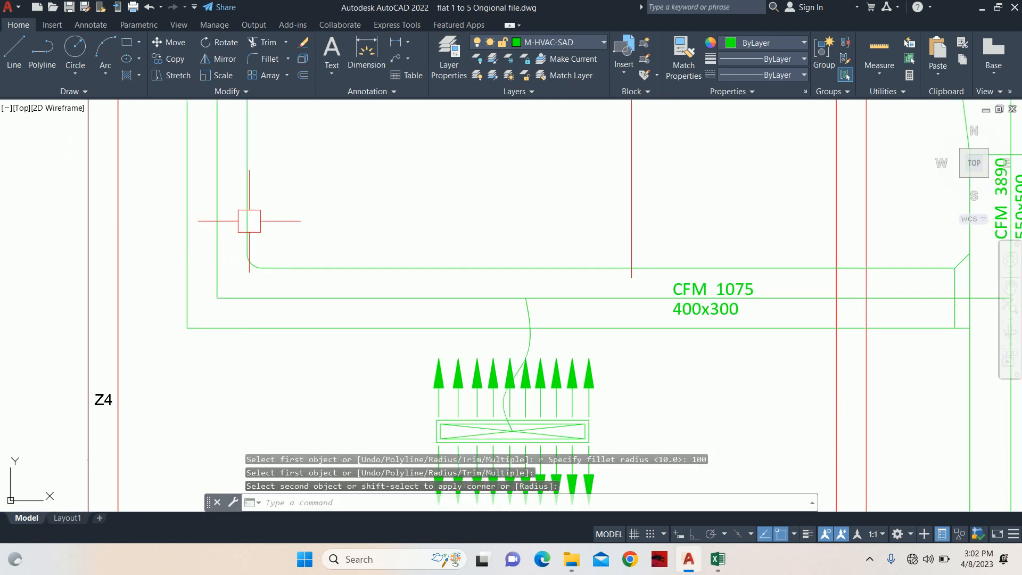
{"action": "key", "text": "Escape"}
{"action": "key", "text": "Escape"}
Fillet the outer corner of the 400x300 branch duct's elbow with a radius of 500.
{"action": "middle_click_drag", "start_coordinate": [213, 268], "coordinate": [247, 235]}
{"action": "type", "text": "f"}
{"action": "key", "text": "Return"}
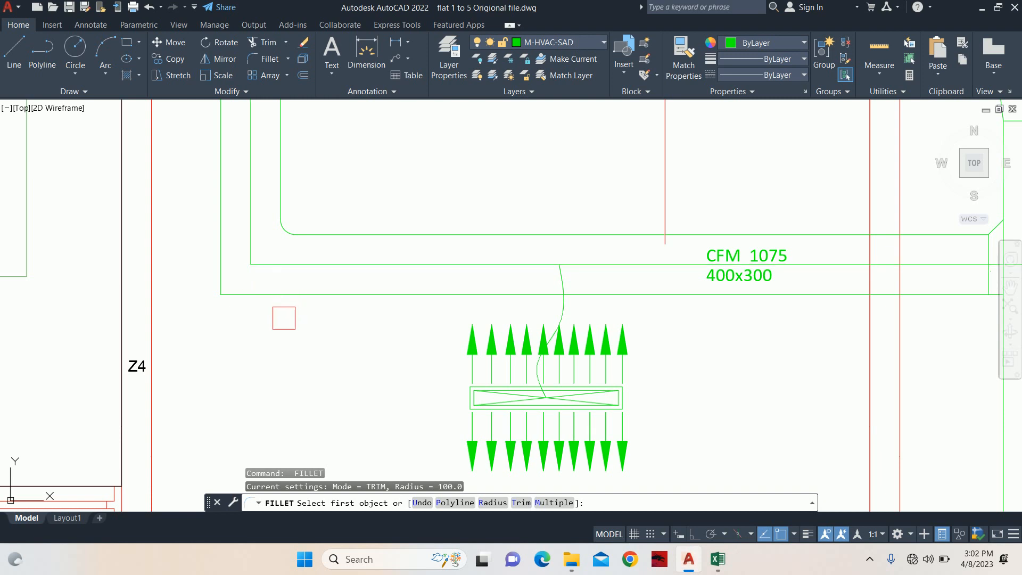
{"action": "type", "text": "r"}
{"action": "key", "text": "Return"}
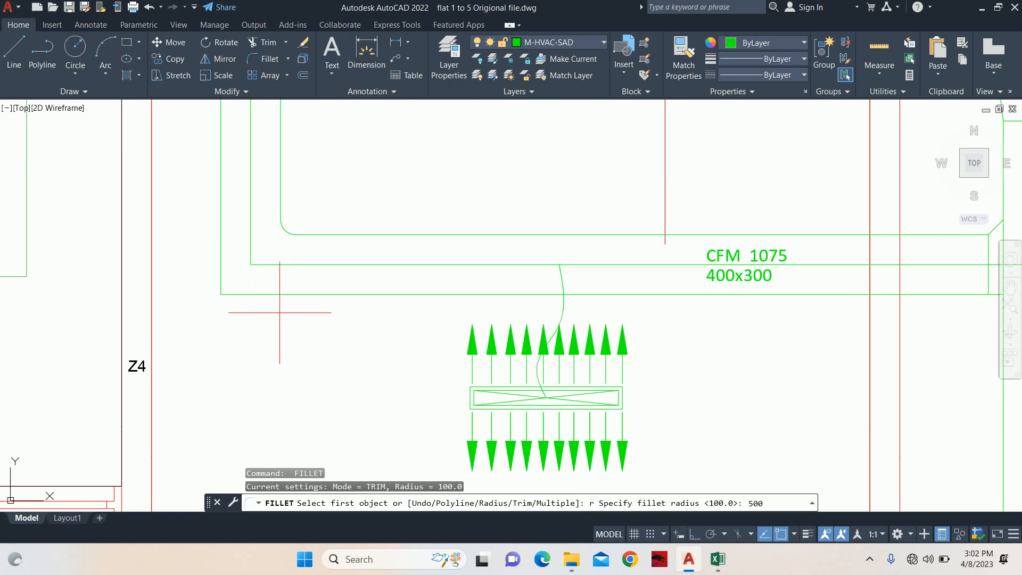
{"action": "type", "text": "500"}
{"action": "key", "text": "Return"}
{"action": "left_click", "coordinate": [264, 301]}
{"action": "left_click", "coordinate": [243, 286]}
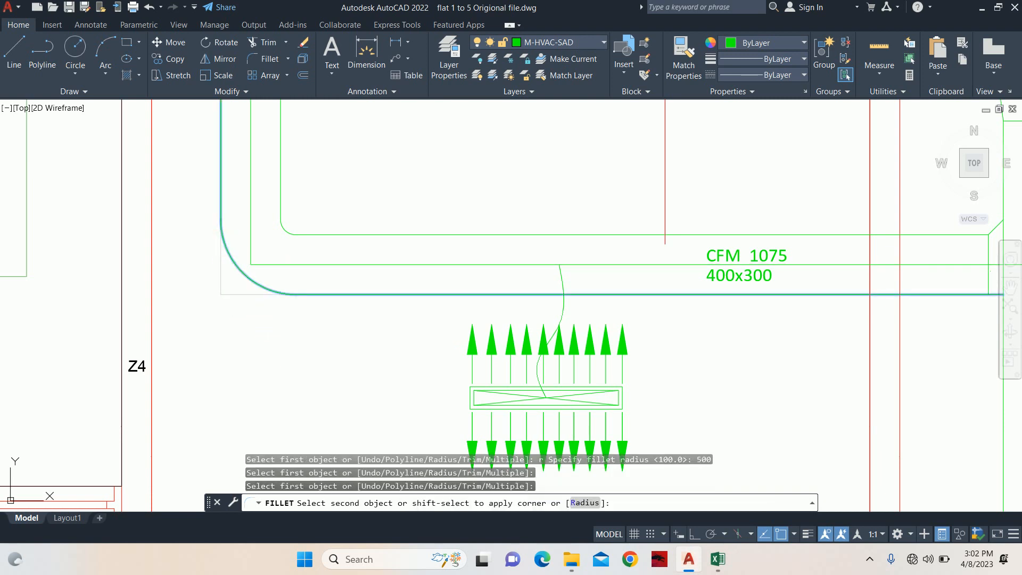
{"action": "key", "text": "Escape"}
Delete the centreline of the CFM 1075 branch duct.
{"action": "left_click", "coordinate": [309, 265]}
{"action": "scroll", "coordinate": [264, 290], "scroll_direction": "down", "scroll_amount": 4}
{"action": "key", "text": "Delete"}
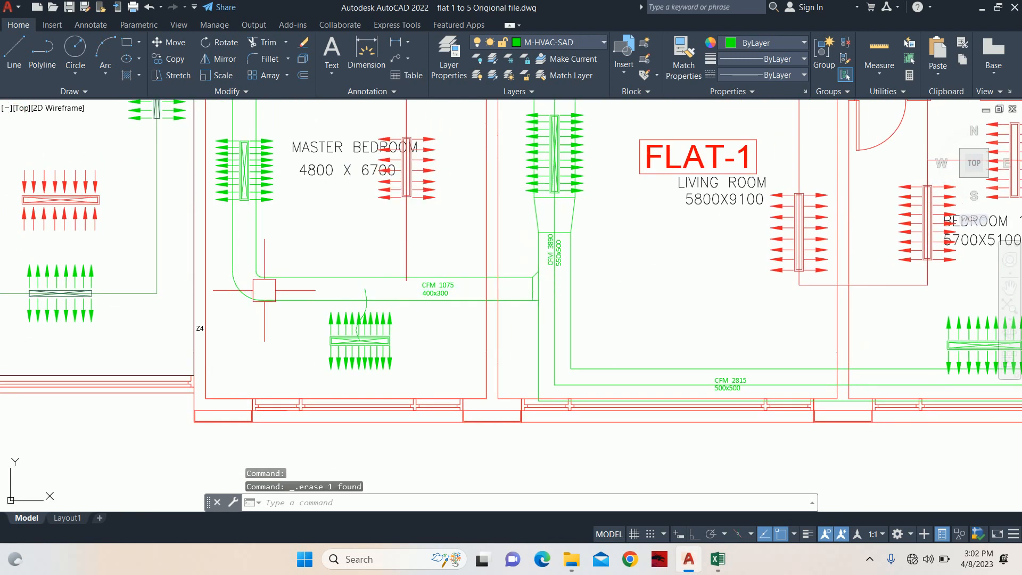
{"action": "scroll", "coordinate": [296, 283], "scroll_direction": "down", "scroll_amount": 2}
{"action": "key", "text": "Escape"}
Draw a line across the branch duct's open upper end in the master bedroom, from one side to the other.
{"action": "scroll", "coordinate": [264, 191], "scroll_direction": "up", "scroll_amount": 4}
{"action": "middle_click_drag", "start_coordinate": [251, 186], "coordinate": [260, 299]}
{"action": "type", "text": "l"}
{"action": "key", "text": "Return"}
{"action": "scroll", "coordinate": [263, 229], "scroll_direction": "up", "scroll_amount": 2}
{"action": "left_click", "coordinate": [262, 232]}
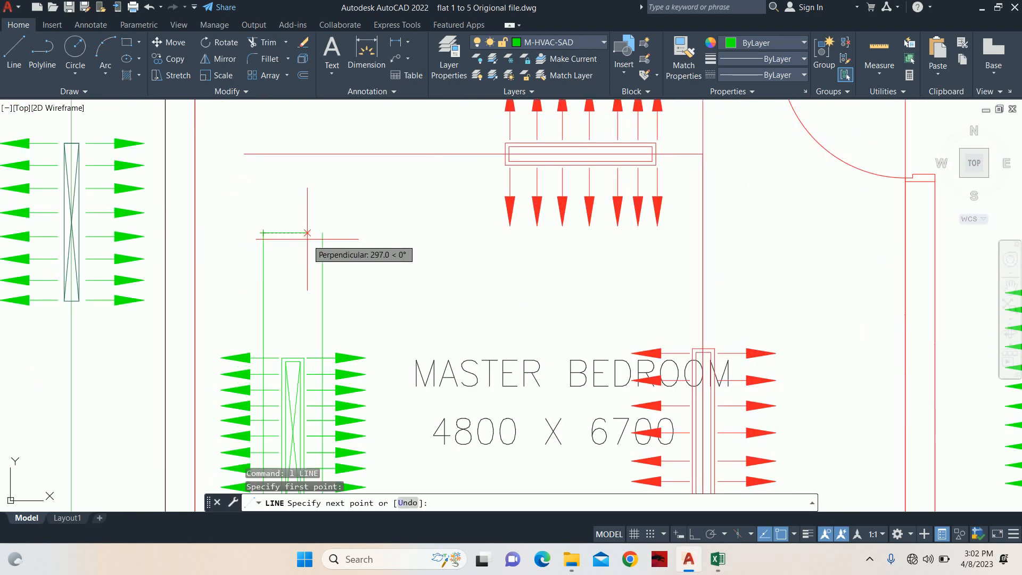
{"action": "left_click", "coordinate": [322, 233]}
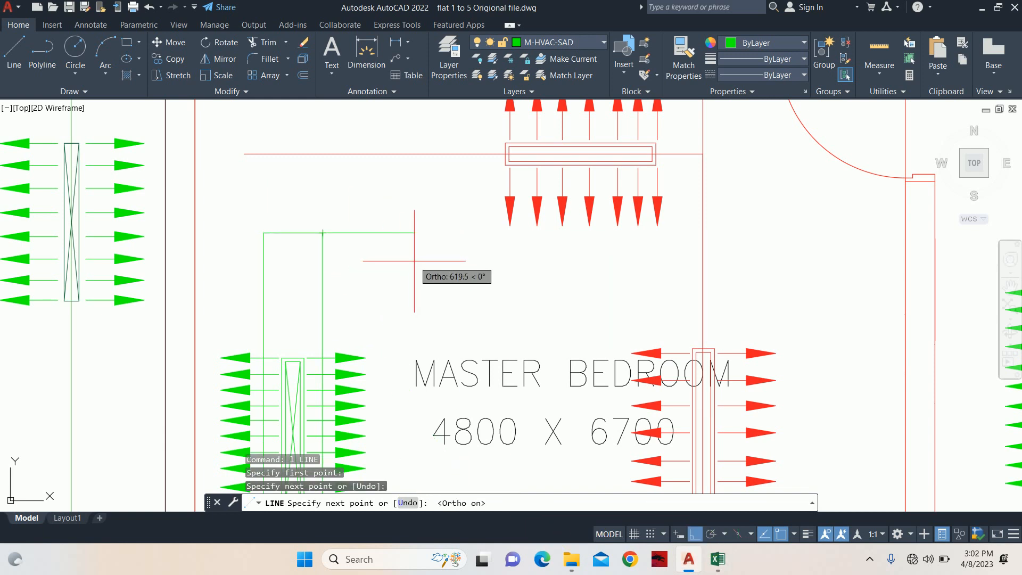
Draw a closed end cap outline on the branch duct's upper end, 50 deep and overhanging the duct by 50 on each side.
{"action": "type", "text": "50"}
{"action": "key", "text": "Return"}
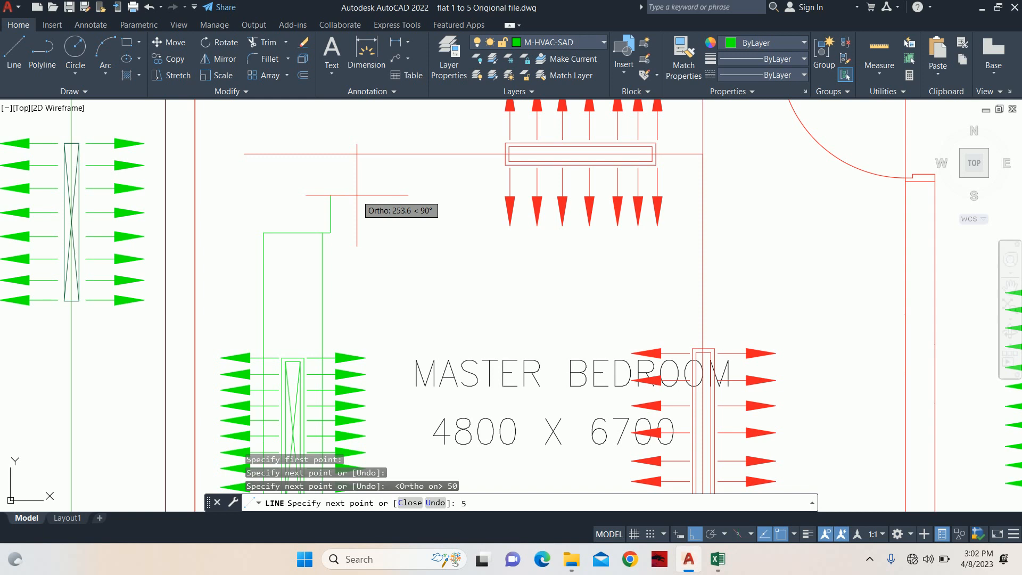
{"action": "type", "text": "50"}
{"action": "key", "text": "Return"}
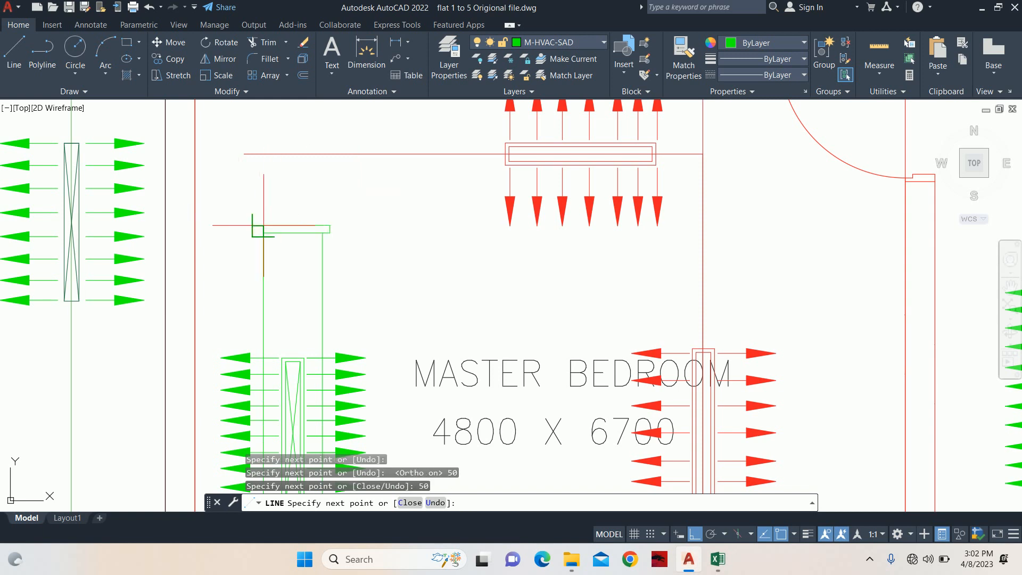
{"action": "scroll", "coordinate": [263, 232], "scroll_direction": "up", "scroll_amount": 6}
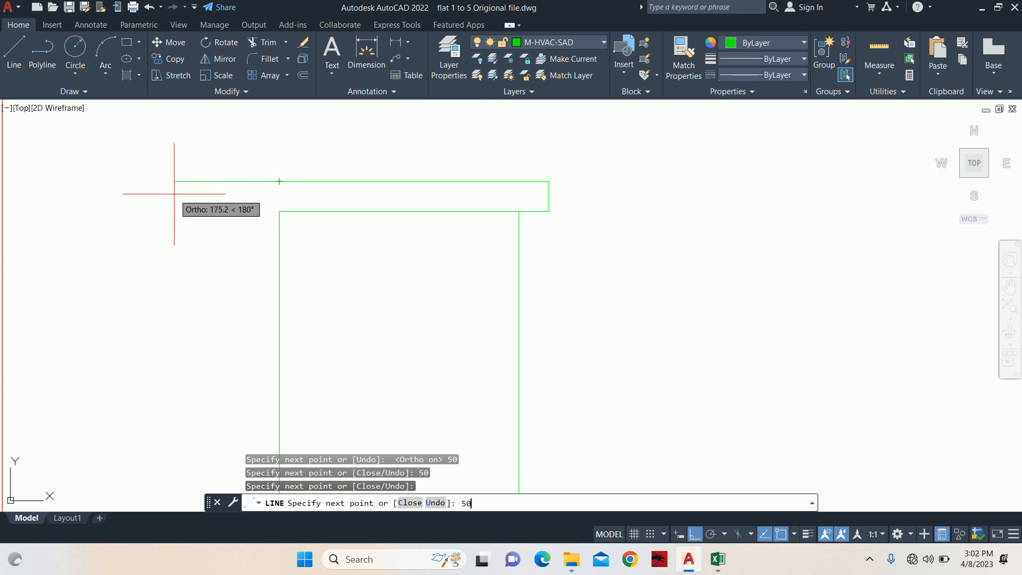
{"action": "key", "text": "Return"}
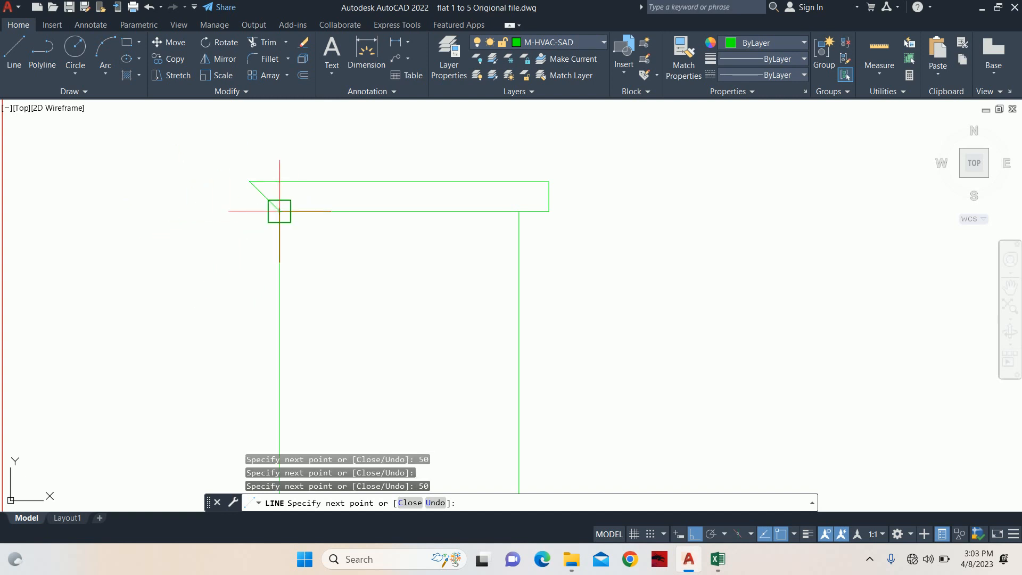
{"action": "left_click", "coordinate": [249, 211]}
{"action": "key", "text": "Escape"}
{"action": "key", "text": "Escape"}
{"action": "key", "text": "Escape"}
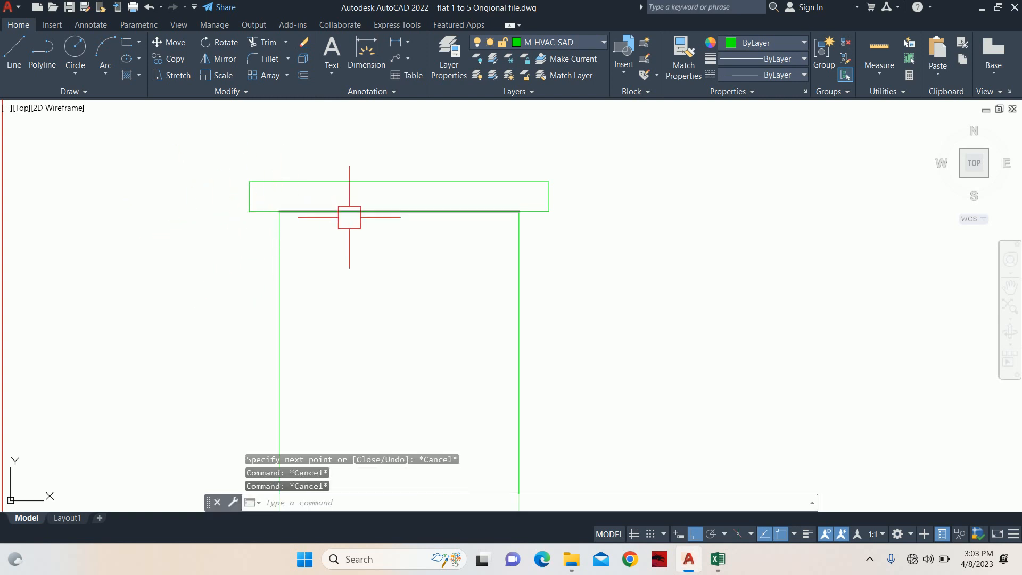
Stretch the capped end of the master bedroom branch duct straight down towards the diffuser.
{"action": "type", "text": "s"}
{"action": "key", "text": "Return"}
{"action": "left_click", "coordinate": [201, 223]}
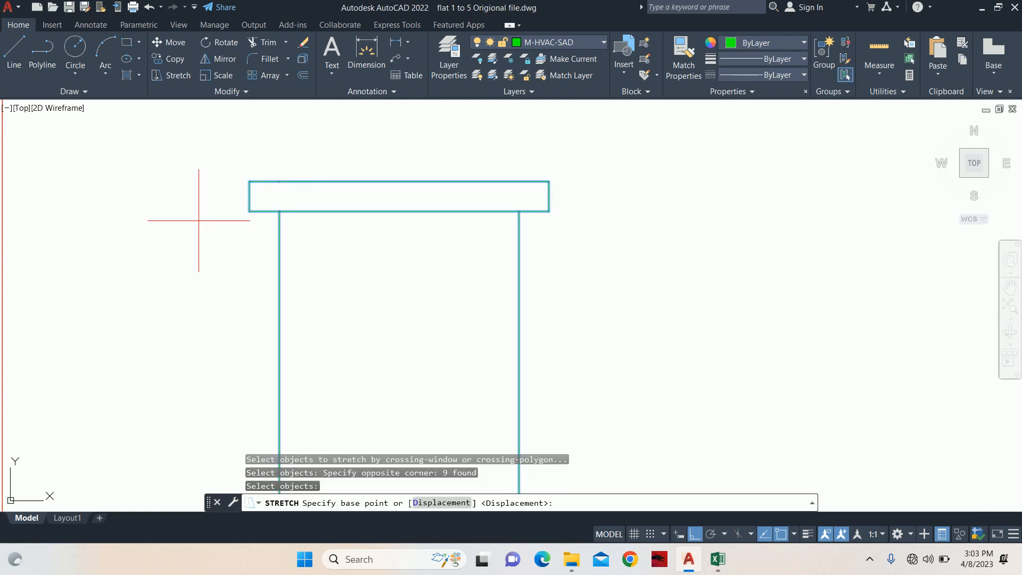
{"action": "scroll", "coordinate": [198, 222], "scroll_direction": "down", "scroll_amount": 3}
{"action": "scroll", "coordinate": [355, 246], "scroll_direction": "up", "scroll_amount": 1}
{"action": "scroll", "coordinate": [354, 247], "scroll_direction": "up", "scroll_amount": 2}
{"action": "left_click", "coordinate": [308, 215]}
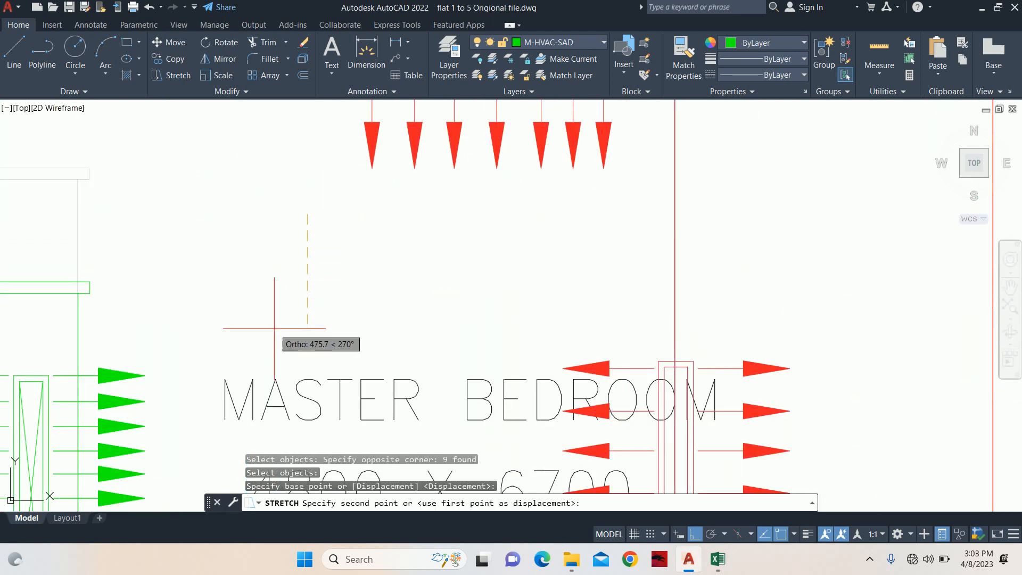
{"action": "left_click", "coordinate": [286, 350]}
{"action": "middle_click_drag", "start_coordinate": [237, 335], "coordinate": [570, 281]}
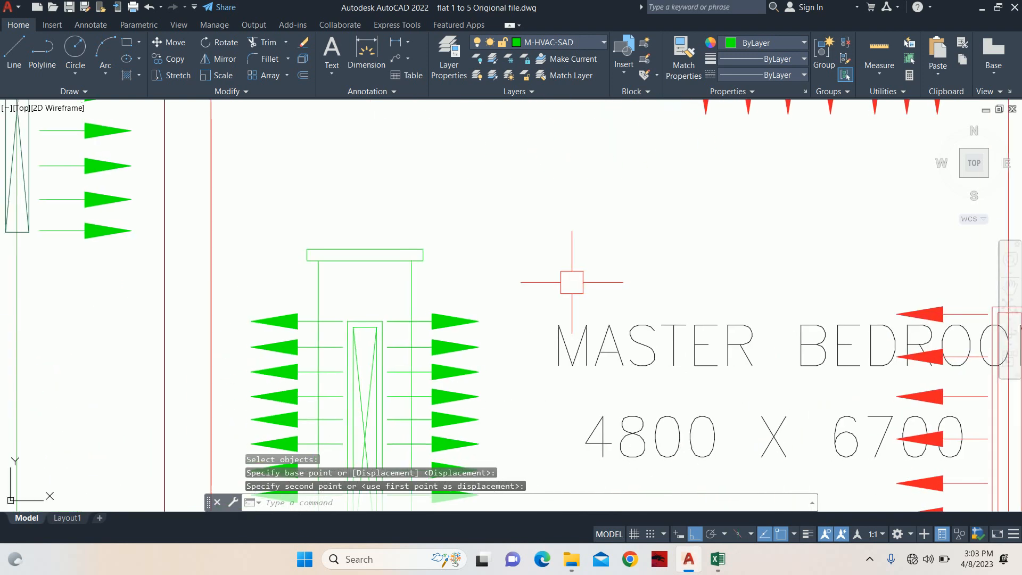
Stretch the duct's capped end a little further down so it sits just above the diffuser.
{"action": "key", "text": "Return"}
{"action": "left_click", "coordinate": [452, 222]}
{"action": "left_click", "coordinate": [278, 280]}
{"action": "key", "text": "Return"}
{"action": "left_click", "coordinate": [524, 224]}
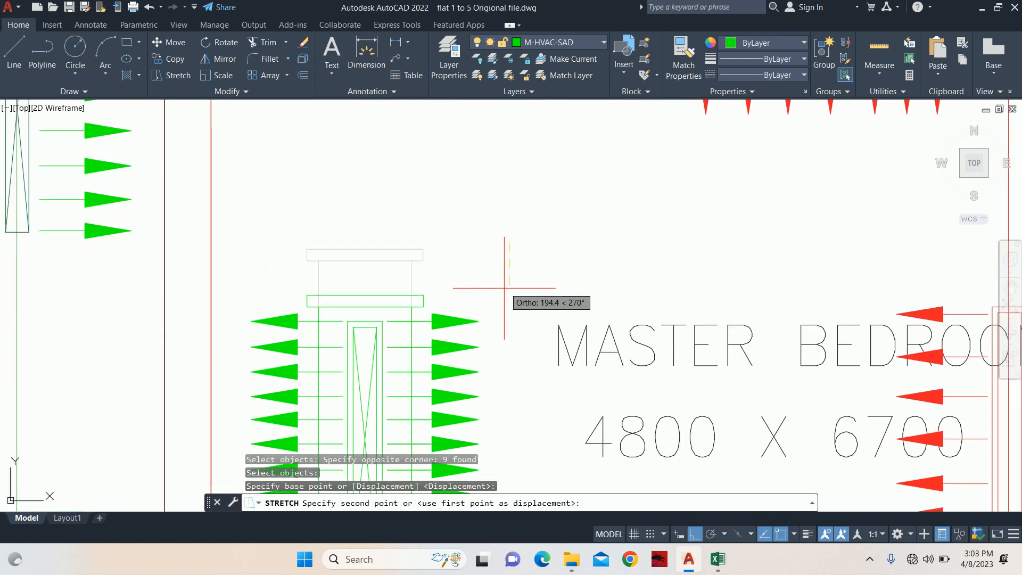
{"action": "key", "text": "Escape"}
{"action": "scroll", "coordinate": [384, 271], "scroll_direction": "up", "scroll_amount": 2}
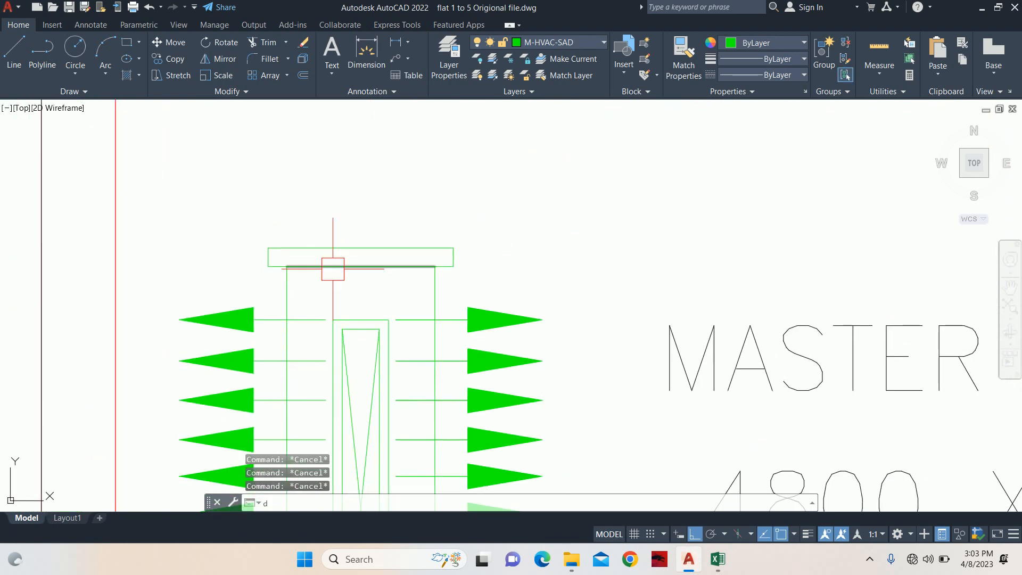
Check the end cap's top segment and the duct's end line with linear dimensions, without placing either dimension.
{"action": "type", "text": "dli"}
{"action": "key", "text": "Return"}
{"action": "key", "text": "Return"}
{"action": "left_click", "coordinate": [343, 247]}
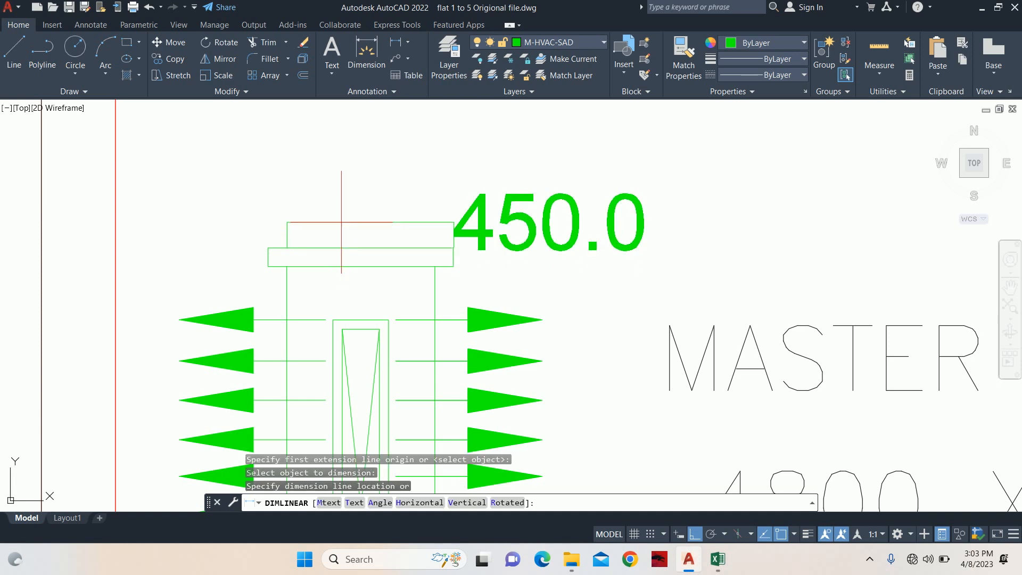
{"action": "scroll", "coordinate": [341, 222], "scroll_direction": "down", "scroll_amount": 3}
{"action": "scroll", "coordinate": [352, 236], "scroll_direction": "up", "scroll_amount": 5}
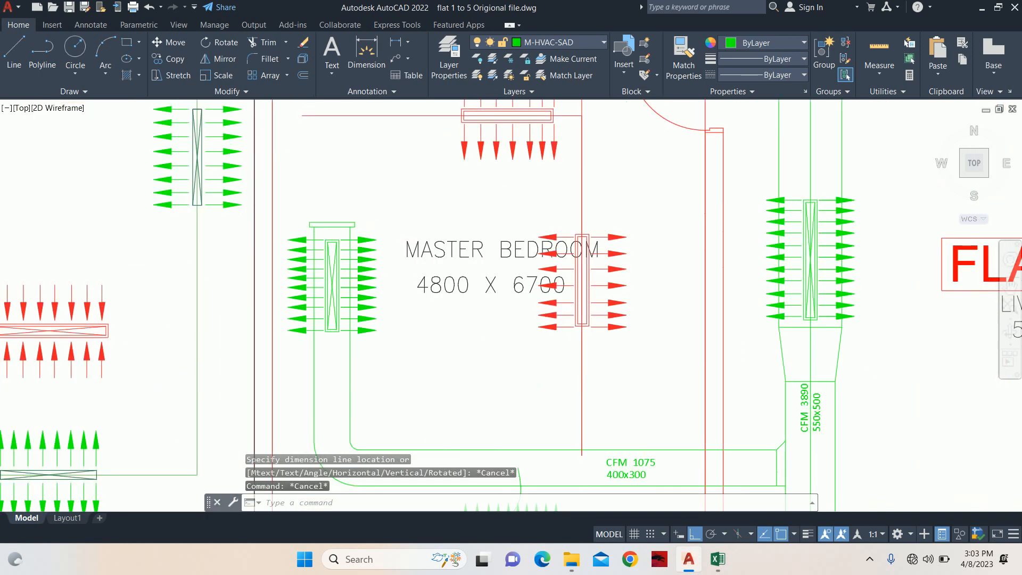
{"action": "key", "text": "Escape"}
{"action": "key", "text": "Return"}
{"action": "key", "text": "Return"}
{"action": "left_click", "coordinate": [307, 215]}
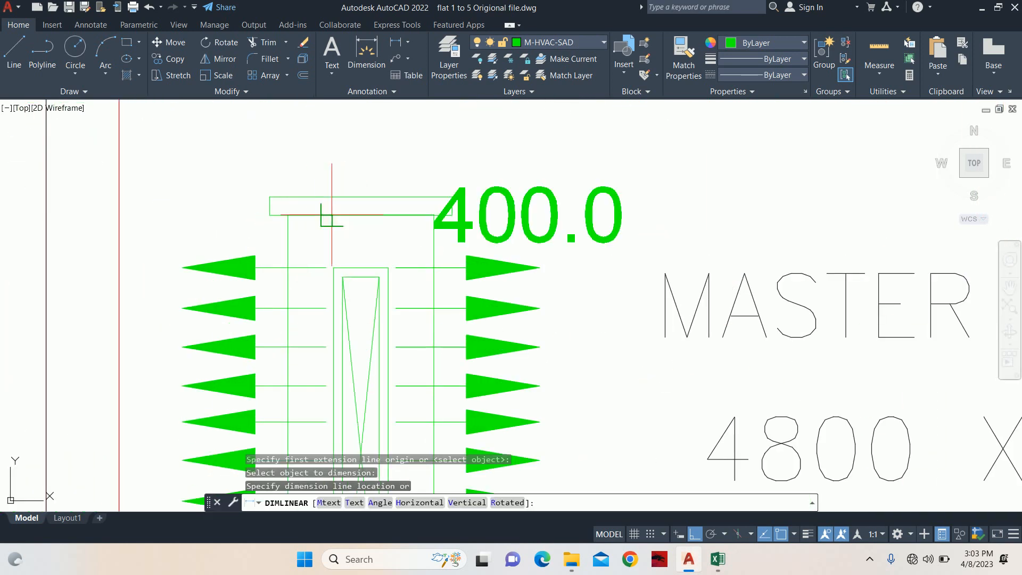
{"action": "key", "text": "Escape"}
Measure the end cap's overall width from corner to corner with a linear dimension.
{"action": "key", "text": "Return"}
{"action": "scroll", "coordinate": [354, 170], "scroll_direction": "up", "scroll_amount": 2}
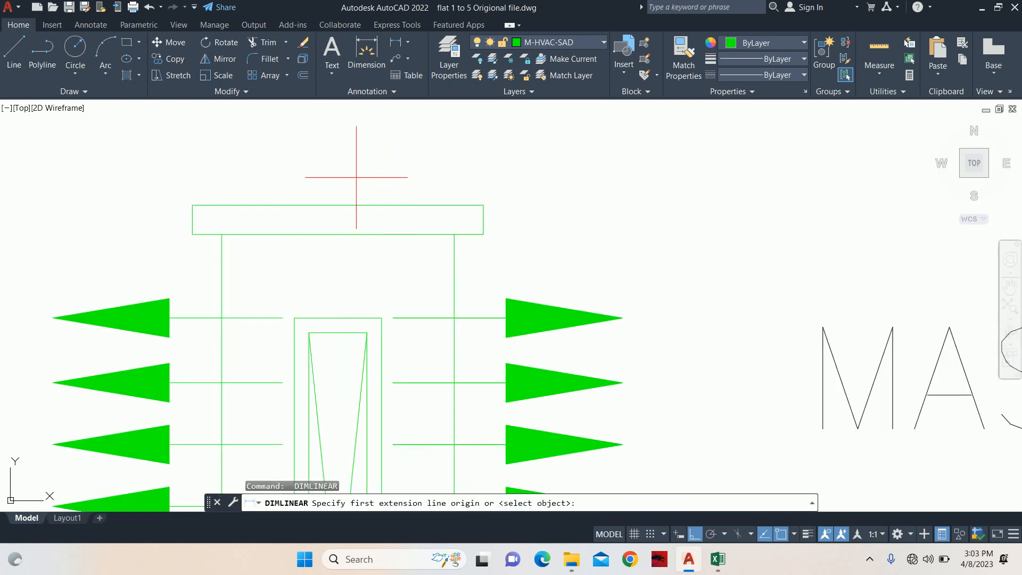
{"action": "left_click", "coordinate": [192, 205]}
{"action": "left_click", "coordinate": [462, 204]}
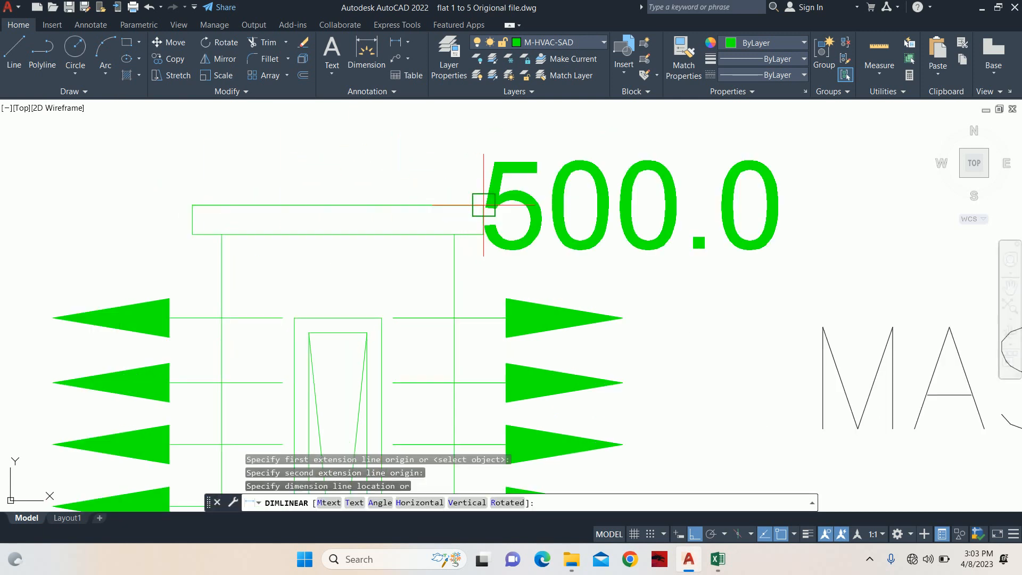
{"action": "key", "text": "Escape"}
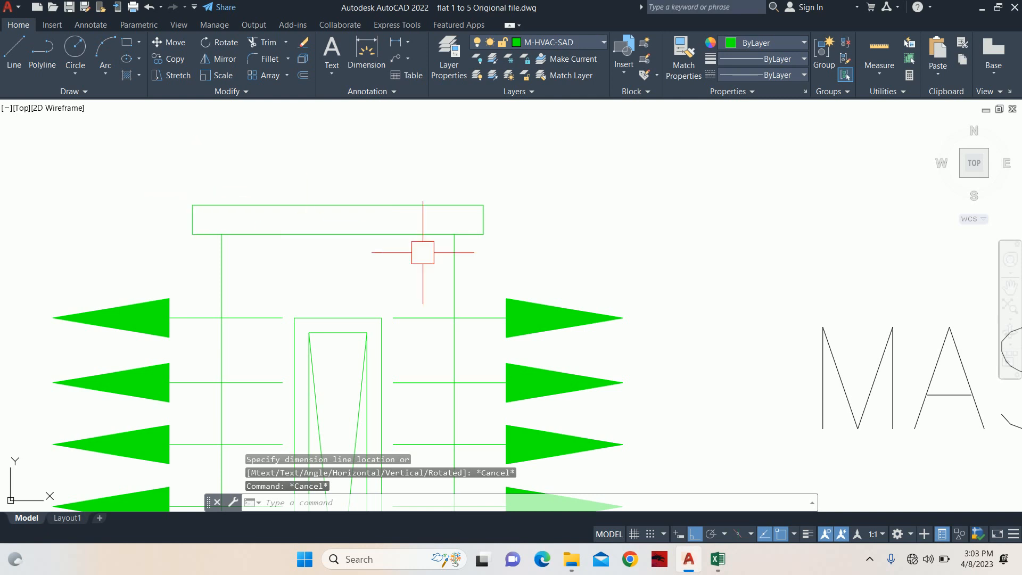
Draw a vertical joint line across the horizontal 400x300 duct where the elbow's arcs end.
{"action": "scroll", "coordinate": [423, 253], "scroll_direction": "down", "scroll_amount": 8}
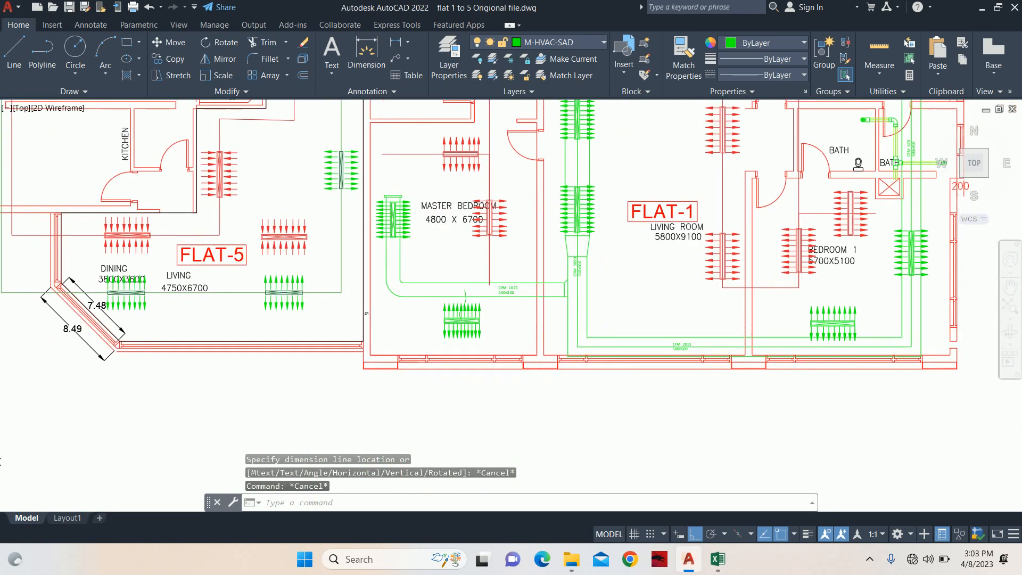
{"action": "scroll", "coordinate": [416, 271], "scroll_direction": "up", "scroll_amount": 6}
{"action": "type", "text": "l"}
{"action": "key", "text": "Return"}
{"action": "left_click", "coordinate": [347, 317]}
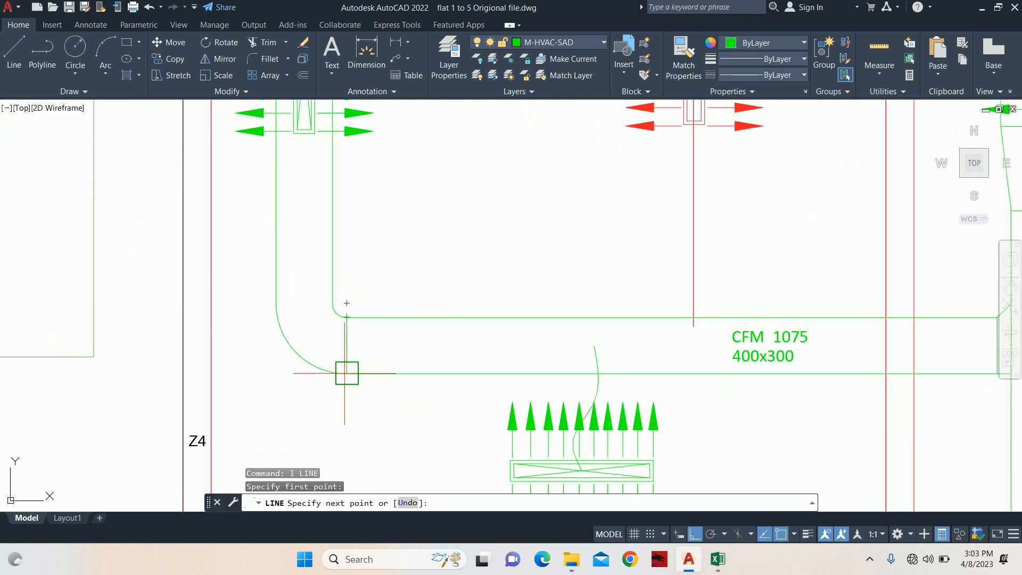
{"action": "left_click", "coordinate": [347, 373]}
{"action": "key", "text": "Return"}
Draw a horizontal joint line across the vertical branch duct where the elbow's arcs begin.
{"action": "key", "text": "Return"}
{"action": "left_click", "coordinate": [332, 302]}
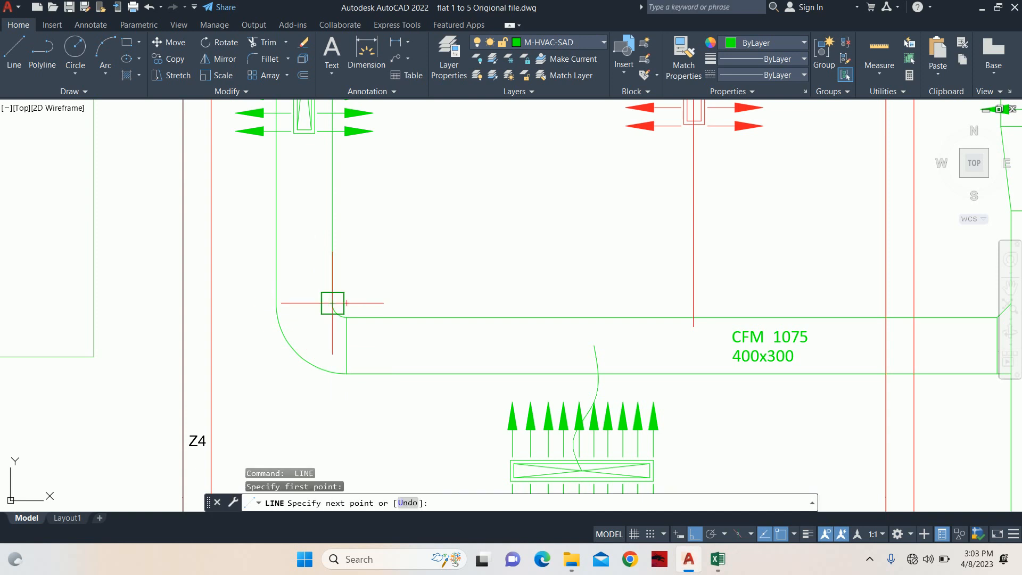
{"action": "left_click", "coordinate": [274, 301]}
{"action": "key", "text": "Return"}
{"action": "scroll", "coordinate": [433, 327], "scroll_direction": "down", "scroll_amount": 4}
{"action": "key", "text": "Escape"}
{"action": "key", "text": "Escape"}
{"action": "key", "text": "Escape"}
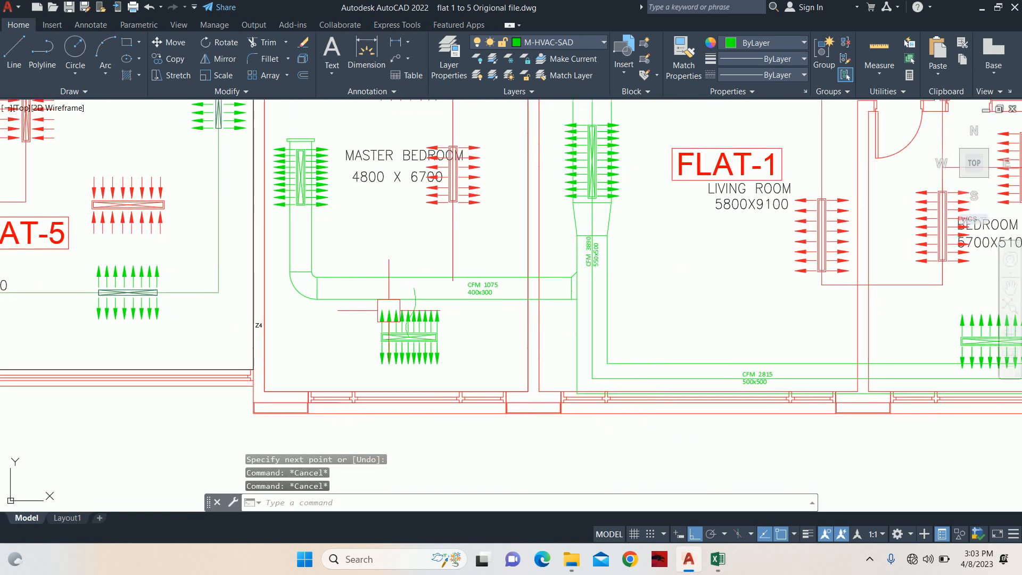
Reshape the flexible duct spline at the lower master bedroom diffuser by shifting its lower middle fit point slightly right.
{"action": "scroll", "coordinate": [450, 291], "scroll_direction": "up", "scroll_amount": 4}
{"action": "left_click", "coordinate": [417, 301]}
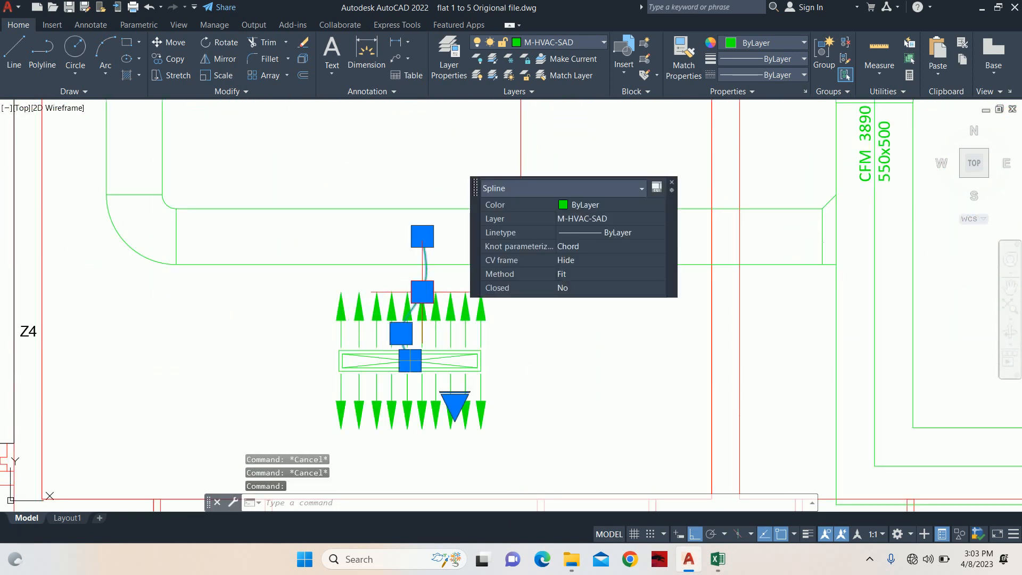
{"action": "scroll", "coordinate": [411, 300], "scroll_direction": "up", "scroll_amount": 4}
{"action": "left_click", "coordinate": [386, 383]}
{"action": "left_click", "coordinate": [402, 383]}
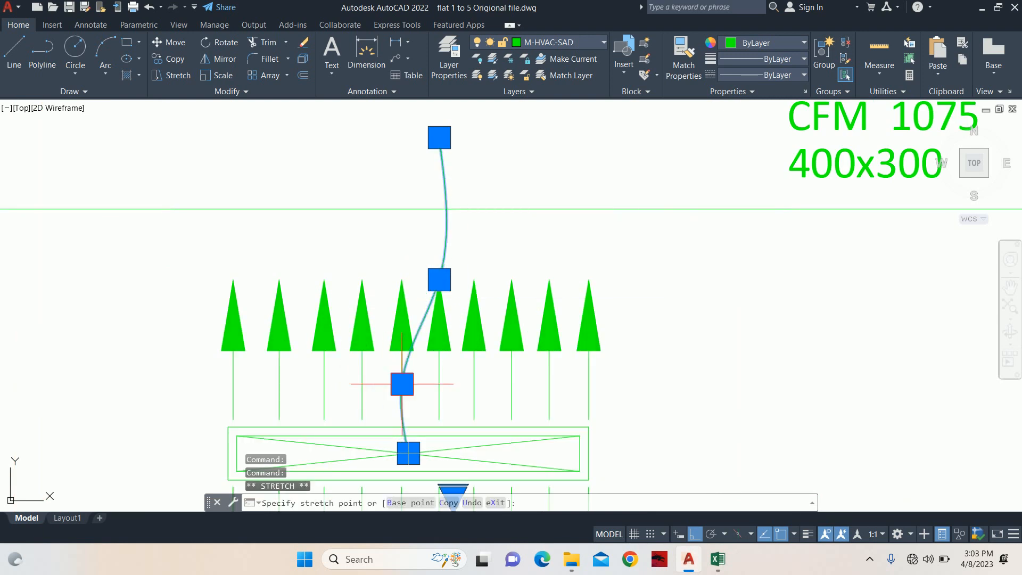
{"action": "key", "text": "Escape"}
{"action": "key", "text": "Escape"}
{"action": "key", "text": "Escape"}
{"action": "scroll", "coordinate": [377, 240], "scroll_direction": "down", "scroll_amount": 4}
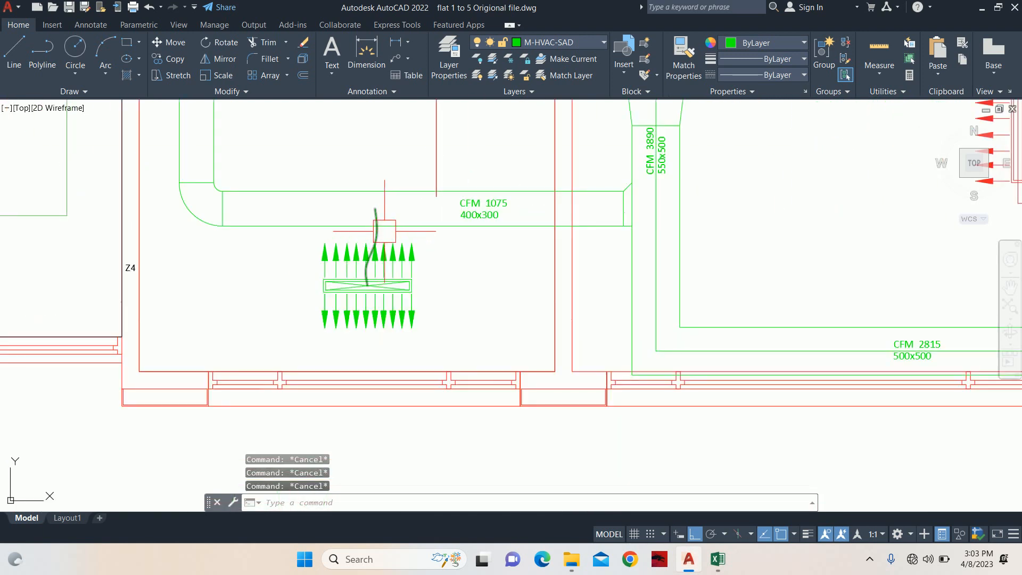
Draw a horizontal line across the 550x500 main duct just below the CFM 1075 branch take-off.
{"action": "mouse_move", "coordinate": [605, 314]}
{"action": "middle_mouse_down"}
{"action": "mouse_move", "coordinate": [440, 292]}
{"action": "mouse_move", "coordinate": [455, 278]}
{"action": "mouse_move", "coordinate": [433, 296]}
{"action": "middle_mouse_up"}
{"action": "type", "text": "l"}
{"action": "key", "text": "Return"}
{"action": "scroll", "coordinate": [433, 288], "scroll_direction": "up", "scroll_amount": 3}
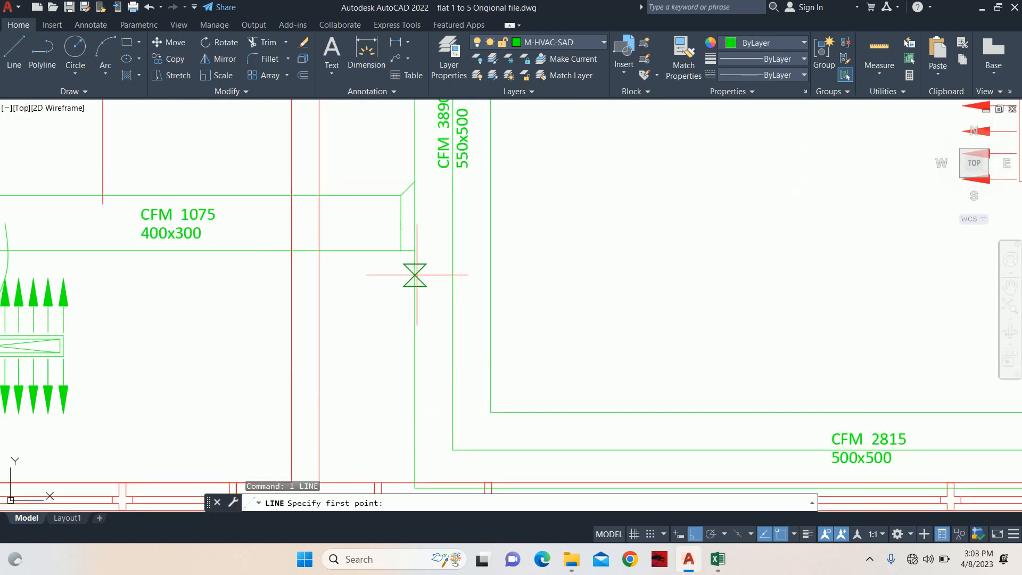
{"action": "left_click", "coordinate": [414, 275]}
{"action": "key", "text": "Escape"}
Offset the line across the main duct downwards by 660.
{"action": "middle_click_drag", "start_coordinate": [507, 298], "coordinate": [499, 292]}
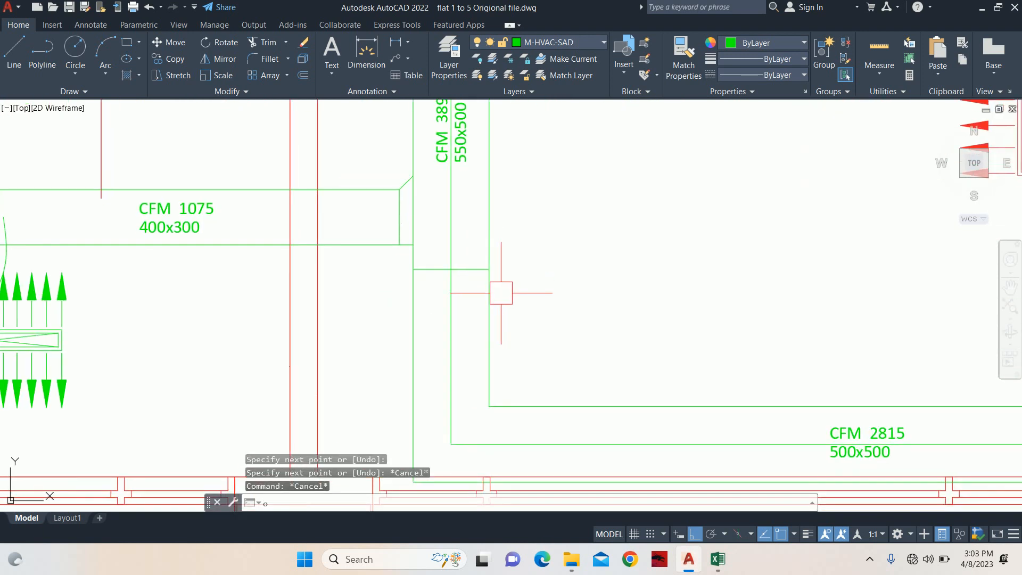
{"action": "type", "text": "o"}
{"action": "key", "text": "Return"}
{"action": "type", "text": "660"}
{"action": "key", "text": "Return"}
{"action": "scroll", "coordinate": [488, 290], "scroll_direction": "up", "scroll_amount": 2}
{"action": "left_click", "coordinate": [477, 271]}
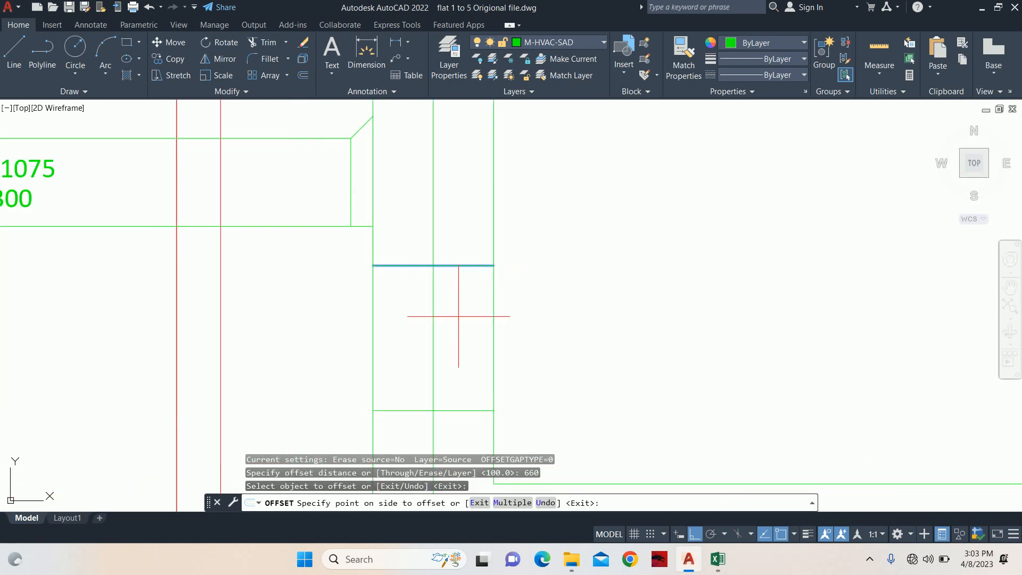
{"action": "left_click", "coordinate": [459, 311]}
{"action": "scroll", "coordinate": [449, 302], "scroll_direction": "down", "scroll_amount": 2}
{"action": "key", "text": "Escape"}
{"action": "key", "text": "Escape"}
{"action": "key", "text": "Escape"}
{"action": "type", "text": "o"}
{"action": "key", "text": "Return"}
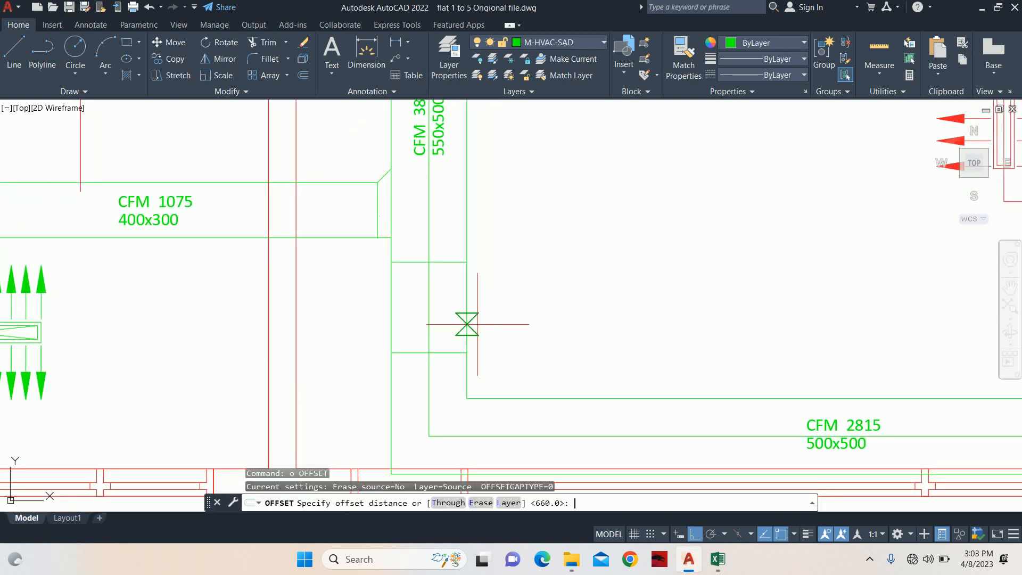
{"action": "key", "text": "Escape"}
Trim away both sides of the main duct between the two horizontal cross lines.
{"action": "type", "text": "tr"}
{"action": "key", "text": "Return"}
{"action": "scroll", "coordinate": [461, 289], "scroll_direction": "up", "scroll_amount": 3}
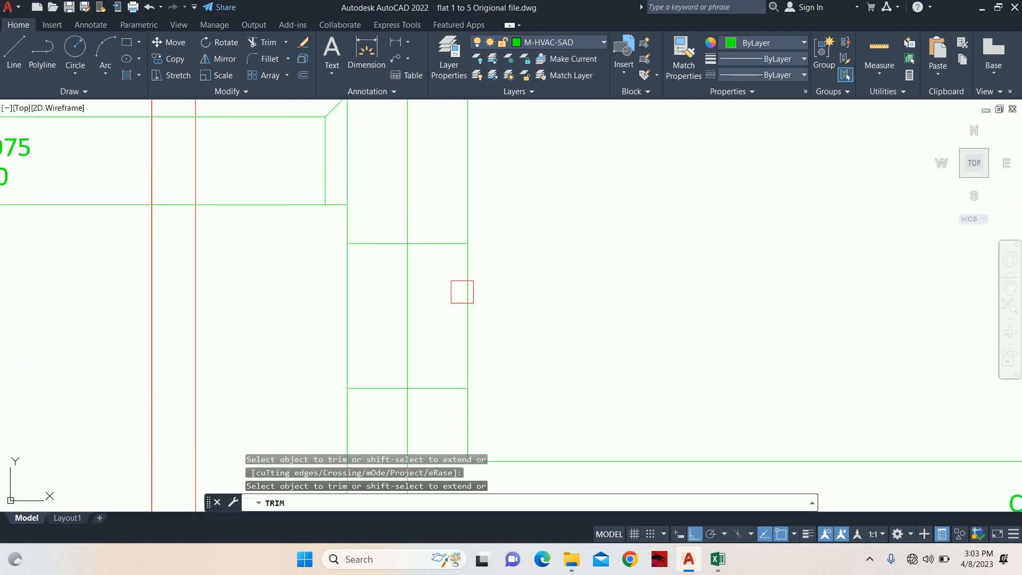
{"action": "left_click", "coordinate": [287, 277]}
{"action": "scroll", "coordinate": [345, 272], "scroll_direction": "down", "scroll_amount": 3}
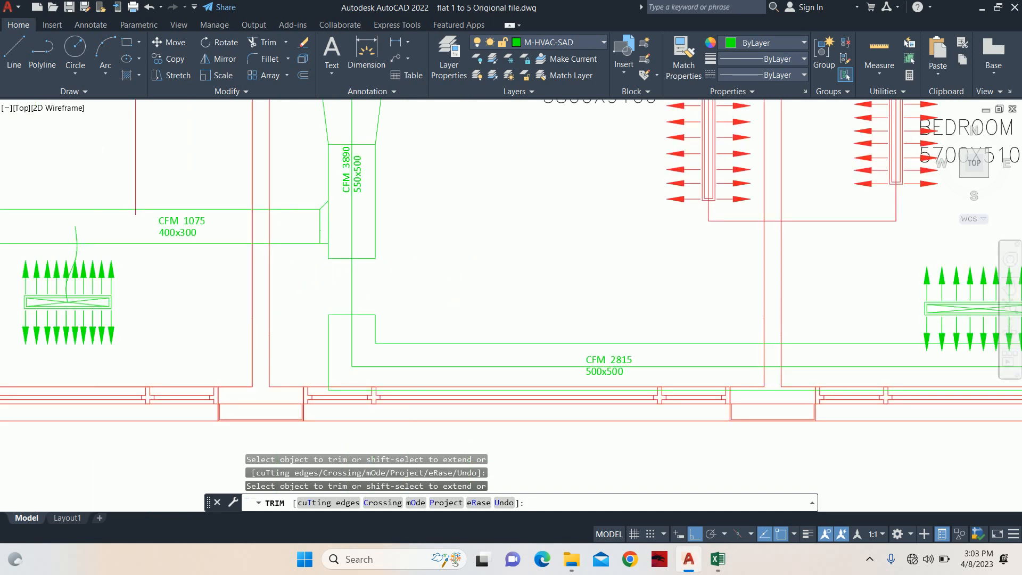
{"action": "key", "text": "Return"}
{"action": "key", "text": "Return"}
{"action": "key", "text": "Escape"}
Delete the old inner outline and the outer vertical side of the duct run below the lower cross line.
{"action": "left_click", "coordinate": [414, 334]}
{"action": "left_click", "coordinate": [330, 333]}
{"action": "key", "text": "Delete"}
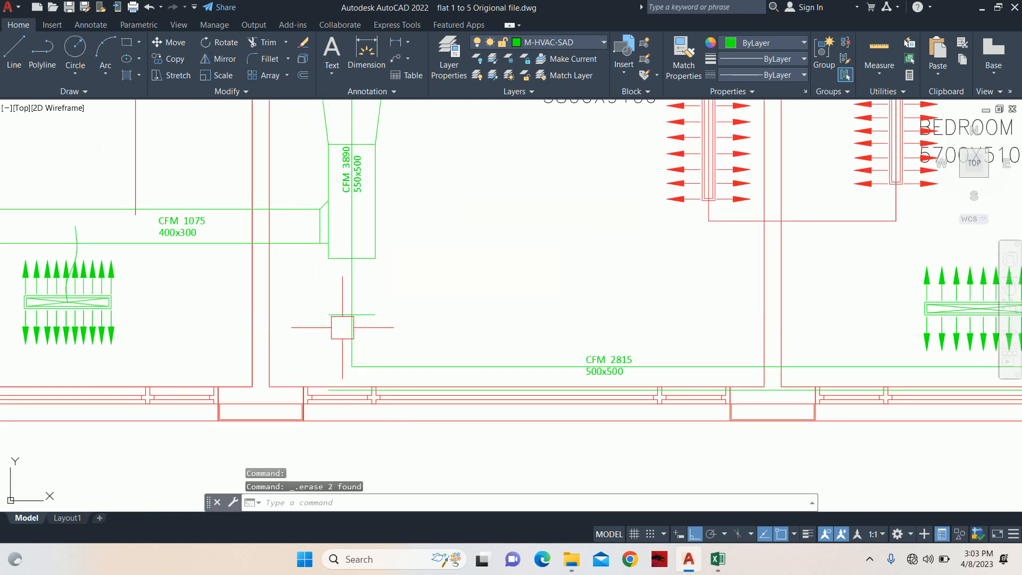
{"action": "scroll", "coordinate": [353, 273], "scroll_direction": "up", "scroll_amount": 2}
{"action": "key", "text": "Escape"}
{"action": "key", "text": "Escape"}
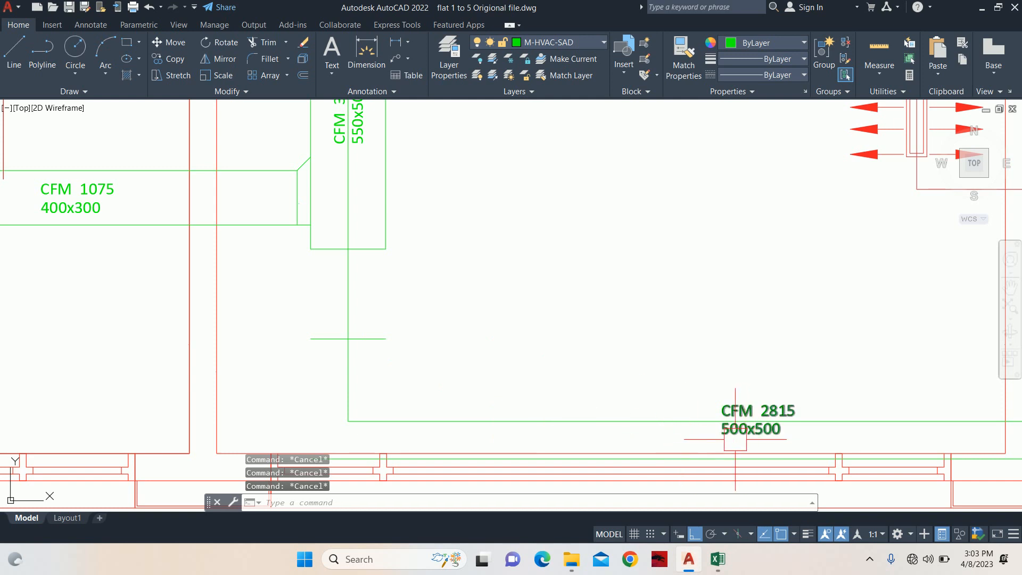
Offset the CFM 2815 duct's centreline by 250 to both sides for the 500x500 size.
{"action": "type", "text": "o"}
{"action": "key", "text": "Return"}
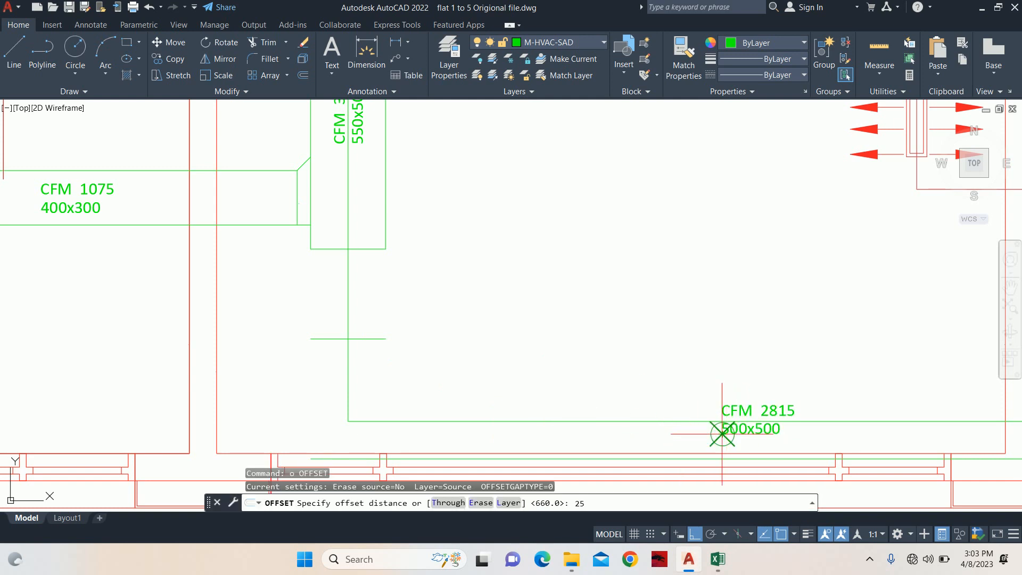
{"action": "key", "text": "Return"}
{"action": "left_click", "coordinate": [348, 298]}
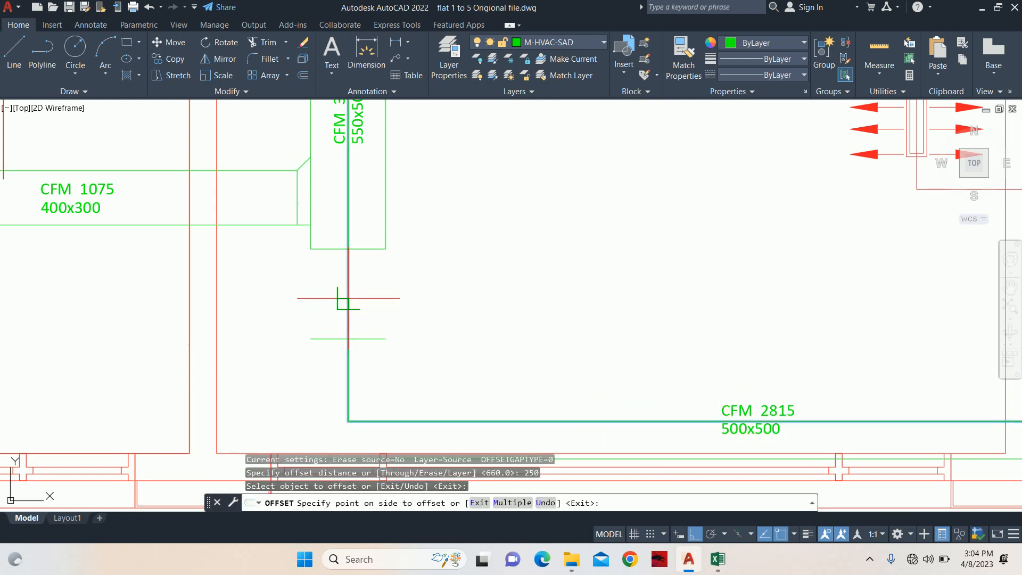
{"action": "left_click", "coordinate": [376, 293]}
{"action": "left_click", "coordinate": [349, 291]}
{"action": "left_click", "coordinate": [258, 282]}
{"action": "key", "text": "Return"}
{"action": "key", "text": "Escape"}
Trim off the parts of the 500x500 duct's two side lines that lie above the upper cross line.
{"action": "scroll", "coordinate": [314, 258], "scroll_direction": "up", "scroll_amount": 5}
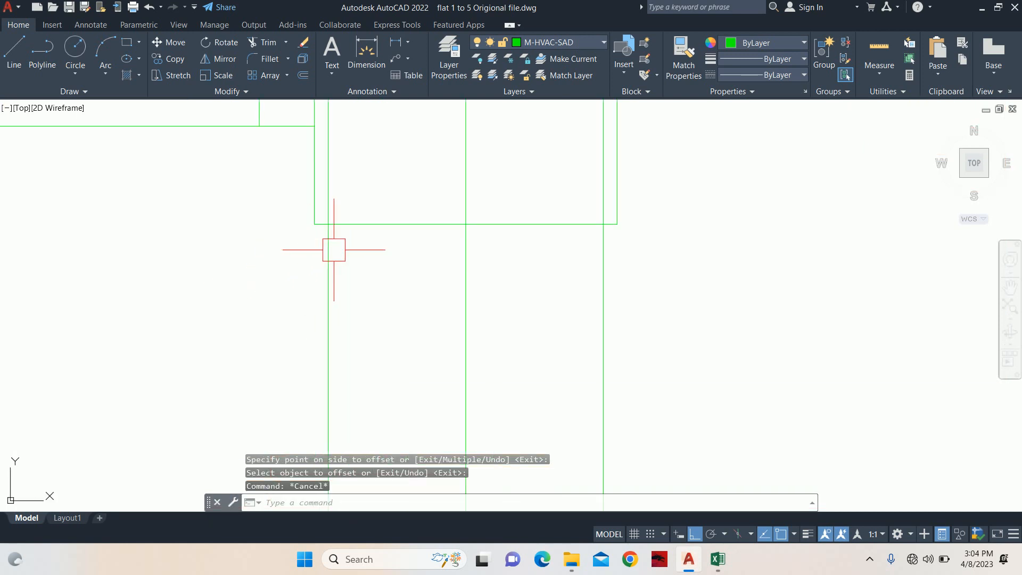
{"action": "type", "text": "tr"}
{"action": "key", "text": "Return"}
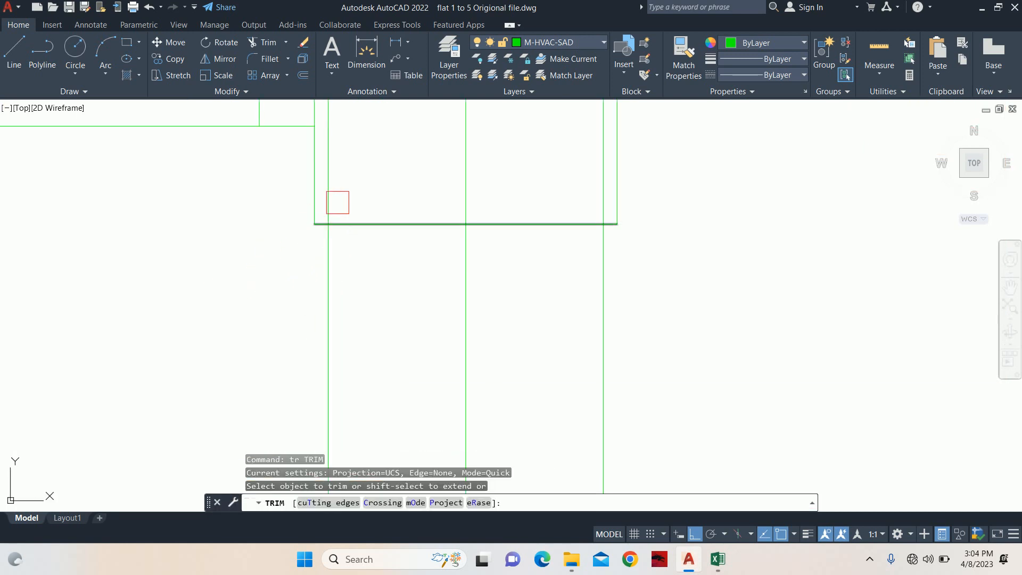
{"action": "left_click", "coordinate": [336, 191]}
{"action": "left_click", "coordinate": [567, 193]}
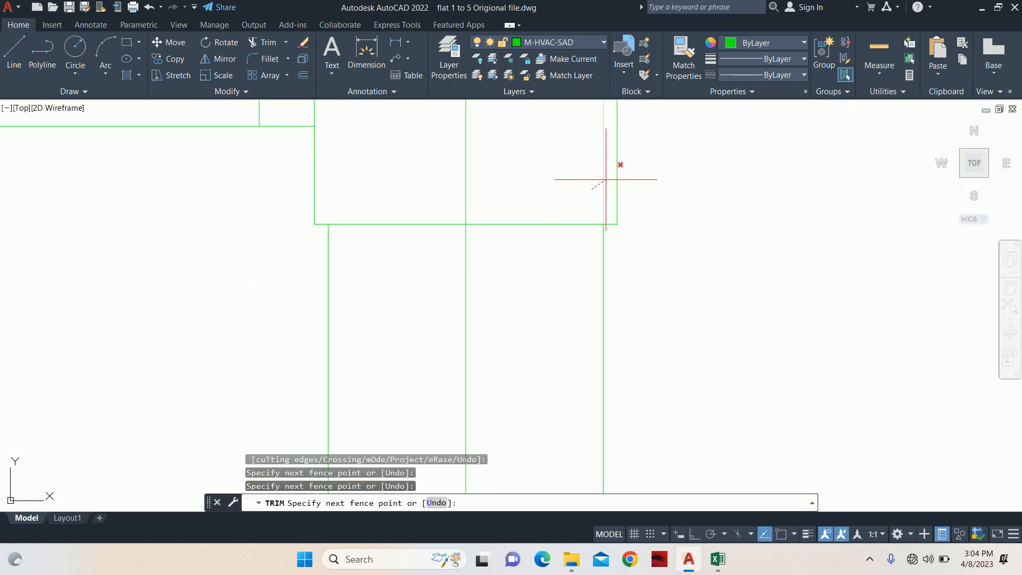
{"action": "key", "text": "Return"}
{"action": "key", "text": "Escape"}
{"action": "key", "text": "Escape"}
{"action": "scroll", "coordinate": [541, 204], "scroll_direction": "down", "scroll_amount": 5}
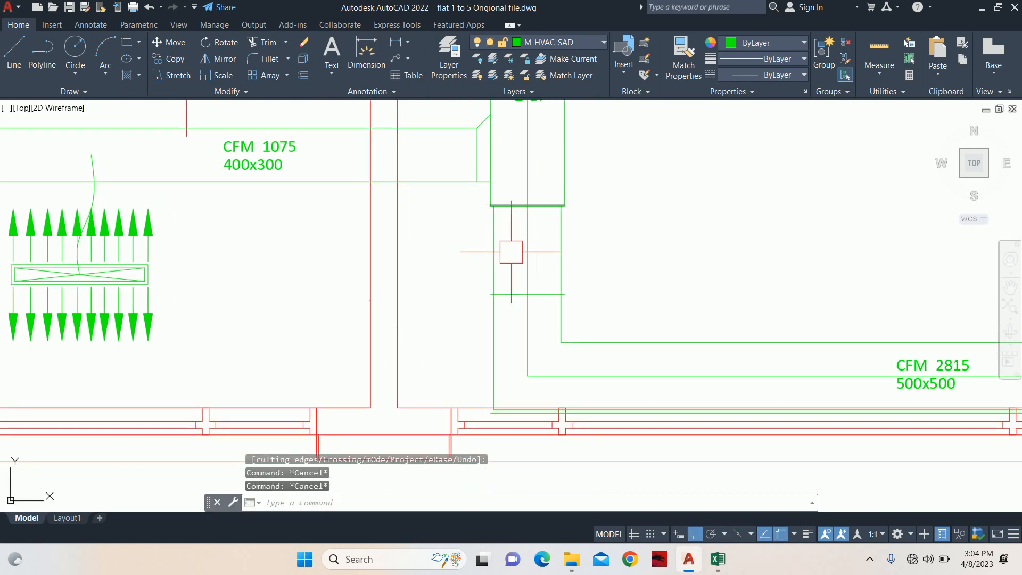
Draw the reducer's two sloping sides, joining the 500x500 sides at the lower cross line to the ends of the upper cross line.
{"action": "type", "text": "l"}
{"action": "key", "text": "Return"}
{"action": "left_click", "coordinate": [561, 293]}
{"action": "scroll", "coordinate": [563, 205], "scroll_direction": "up", "scroll_amount": 4}
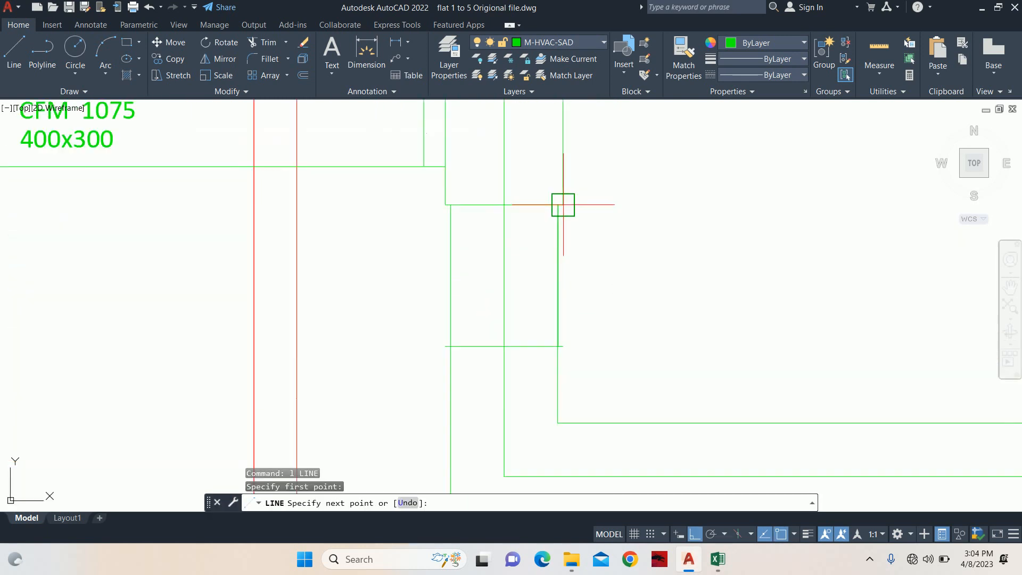
{"action": "left_click", "coordinate": [565, 206]}
{"action": "key", "text": "Return"}
{"action": "key", "text": "Return"}
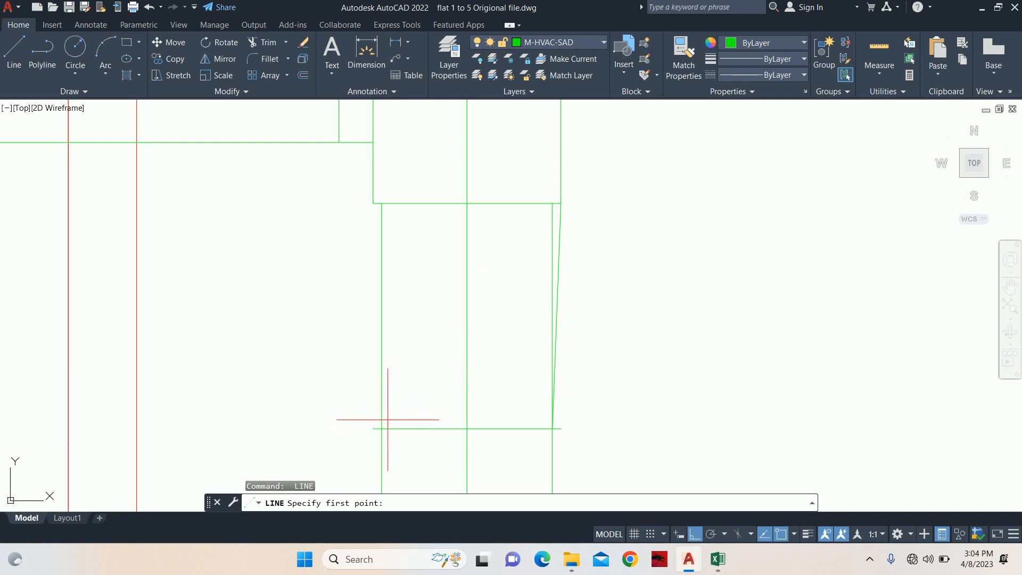
{"action": "left_click", "coordinate": [382, 427]}
{"action": "left_click", "coordinate": [373, 203]}
{"action": "key", "text": "Escape"}
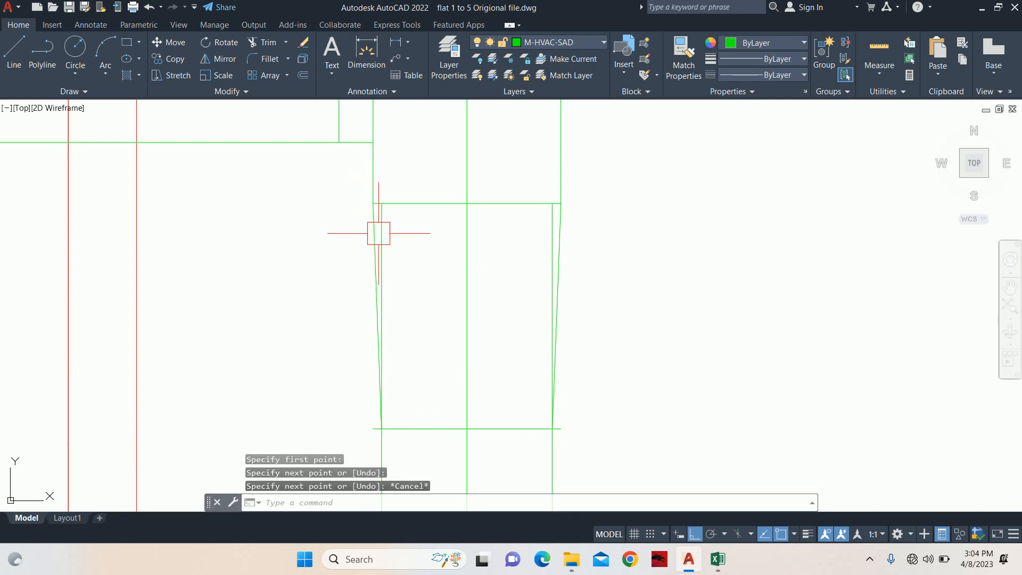
Trim away the straight 500x500 side lines inside the reducer, between the two cross lines.
{"action": "type", "text": "tr"}
{"action": "key", "text": "Return"}
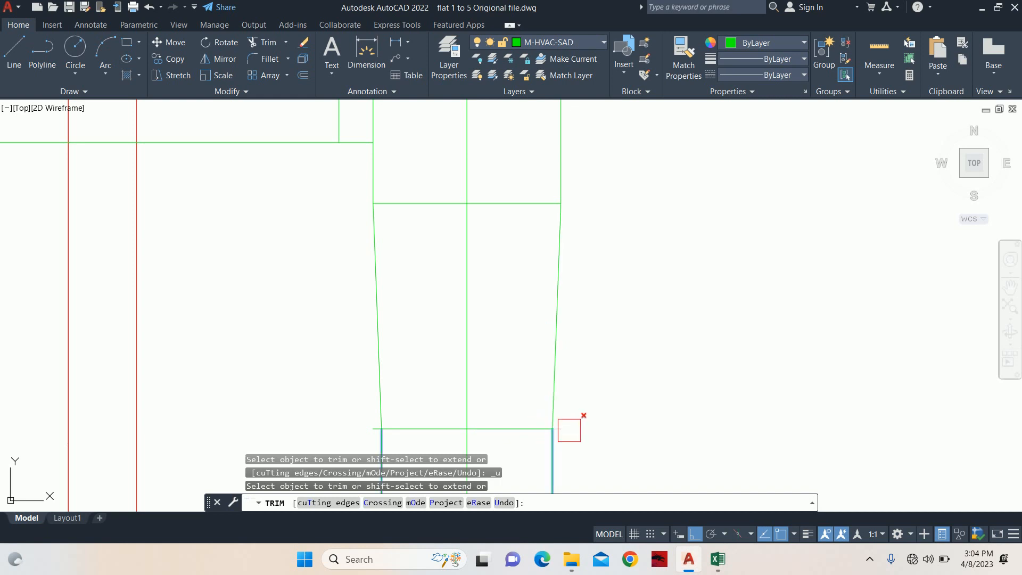
{"action": "key", "text": "Escape"}
{"action": "key", "text": "Escape"}
Fillet the inner corner of the CFM 2815 duct's elbow below the reducer with a radius of 125.
{"action": "scroll", "coordinate": [360, 424], "scroll_direction": "down", "scroll_amount": 8}
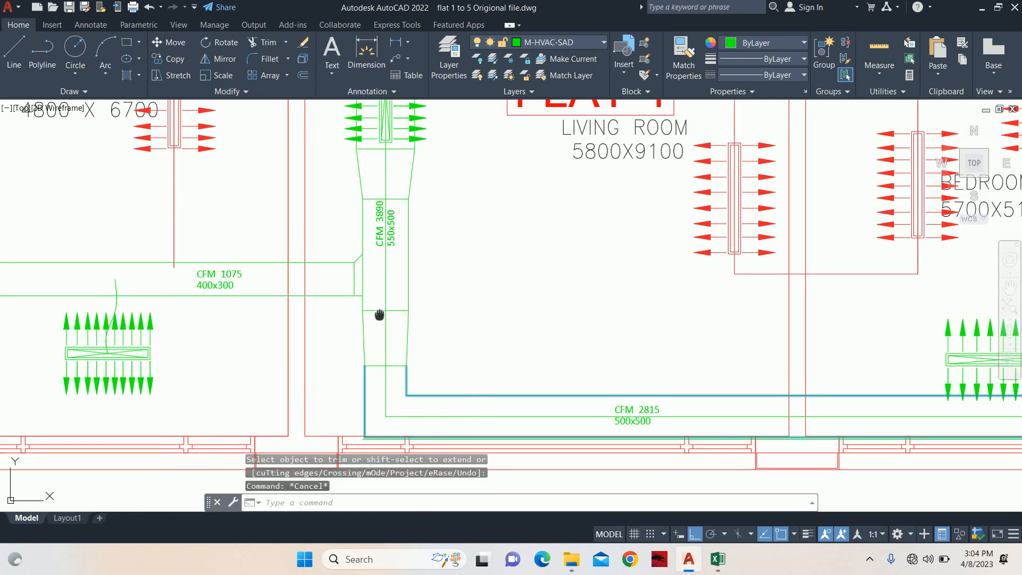
{"action": "scroll", "coordinate": [394, 320], "scroll_direction": "up", "scroll_amount": 7}
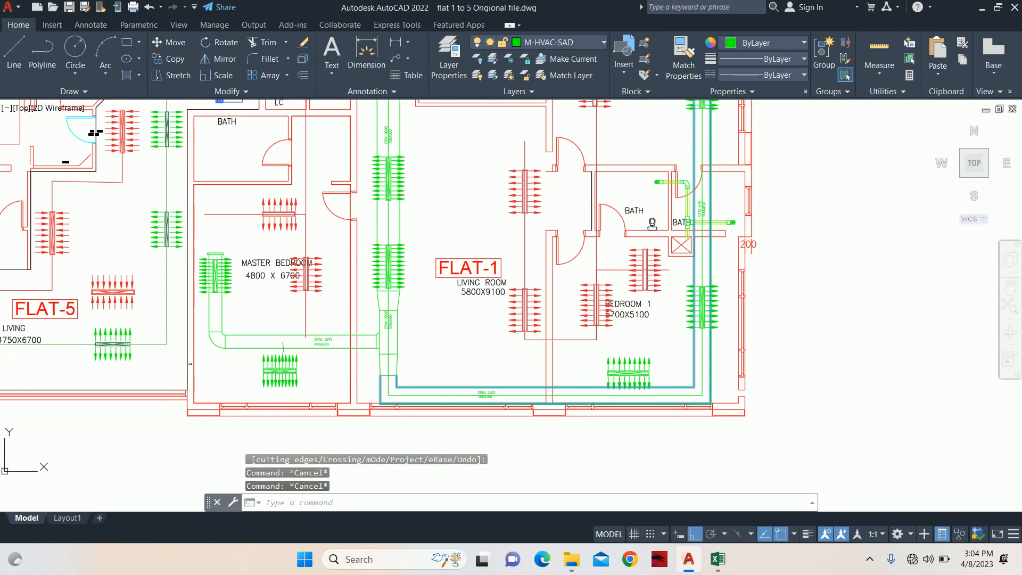
{"action": "scroll", "coordinate": [431, 230], "scroll_direction": "down", "scroll_amount": 6}
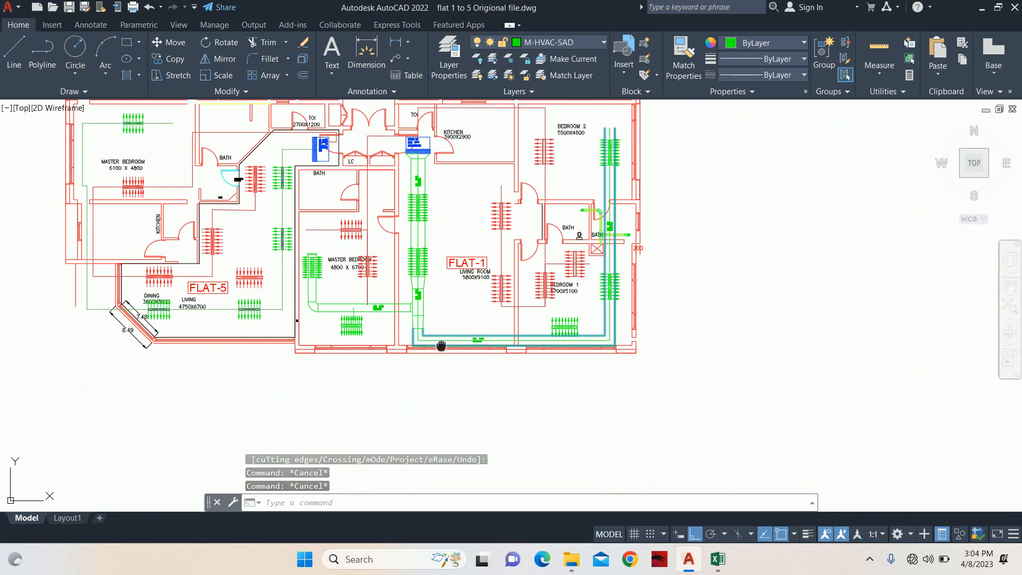
{"action": "scroll", "coordinate": [417, 289], "scroll_direction": "up", "scroll_amount": 8}
{"action": "key", "text": "Escape"}
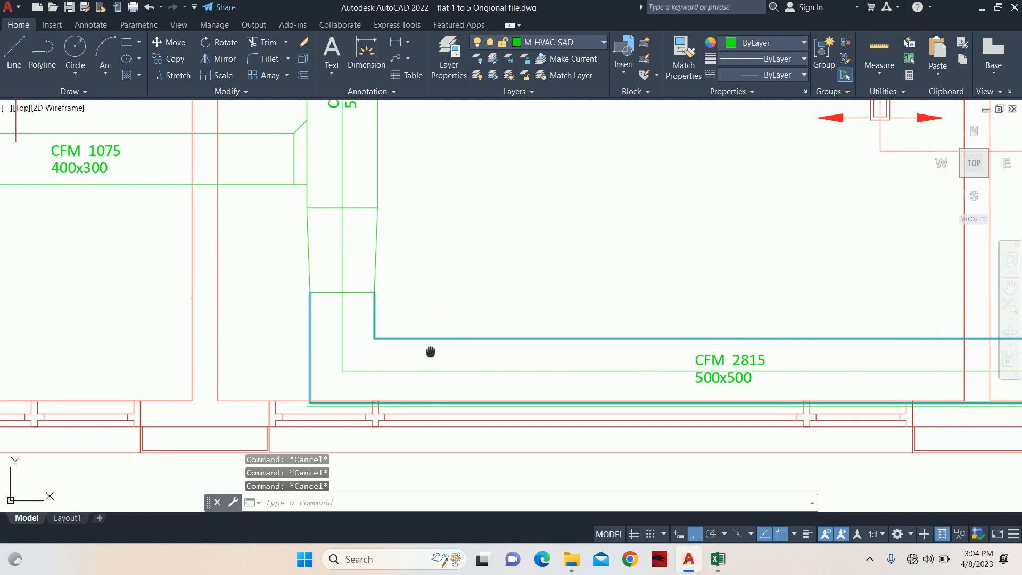
{"action": "scroll", "coordinate": [355, 320], "scroll_direction": "up", "scroll_amount": 2}
{"action": "type", "text": "f"}
{"action": "key", "text": "Return"}
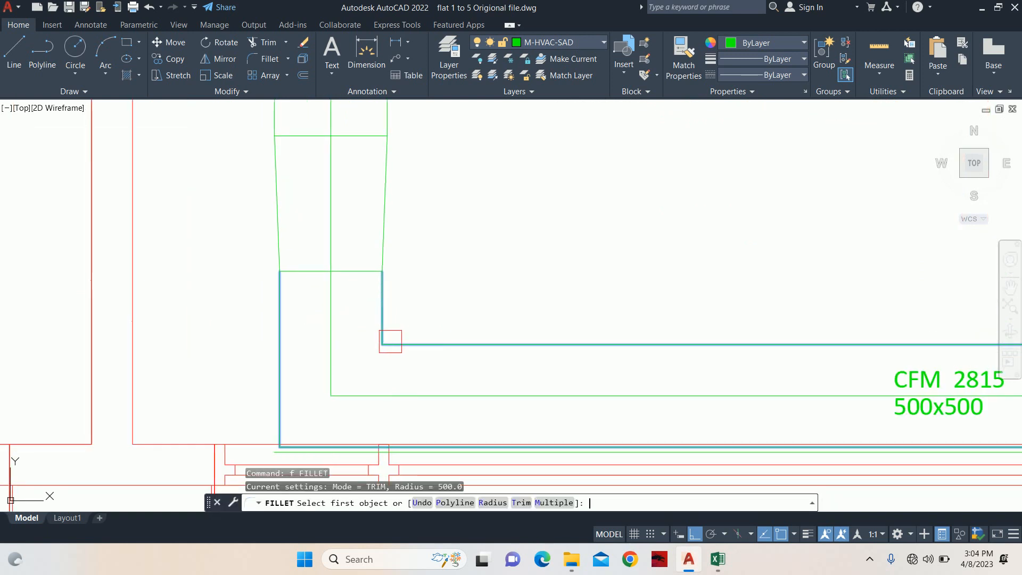
{"action": "type", "text": "r"}
{"action": "key", "text": "Return"}
{"action": "type", "text": "125"}
{"action": "key", "text": "Return"}
{"action": "left_click", "coordinate": [436, 346]}
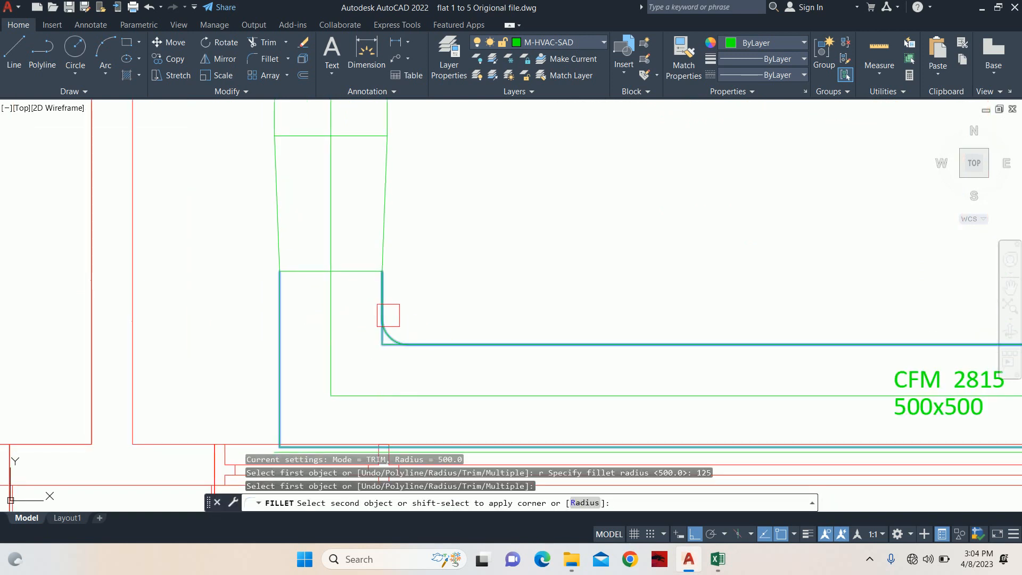
{"action": "left_click", "coordinate": [374, 322]}
Delete the leftover horizontal line just below the CFM 2815 duct's outer side.
{"action": "middle_click_drag", "start_coordinate": [347, 362], "coordinate": [349, 287]}
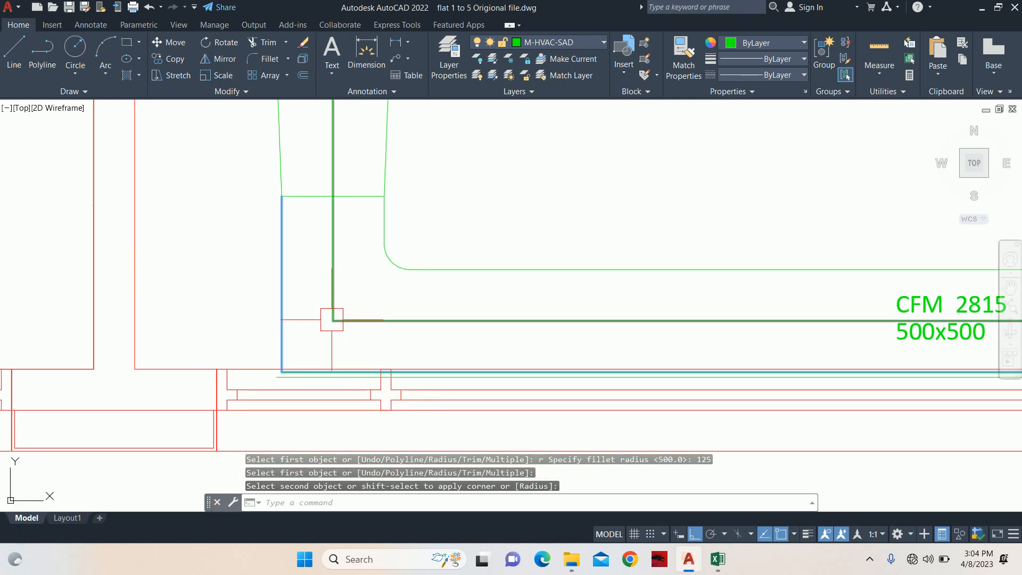
{"action": "key", "text": "Escape"}
{"action": "key", "text": "Escape"}
{"action": "scroll", "coordinate": [327, 376], "scroll_direction": "up", "scroll_amount": 2}
{"action": "left_click", "coordinate": [311, 367]}
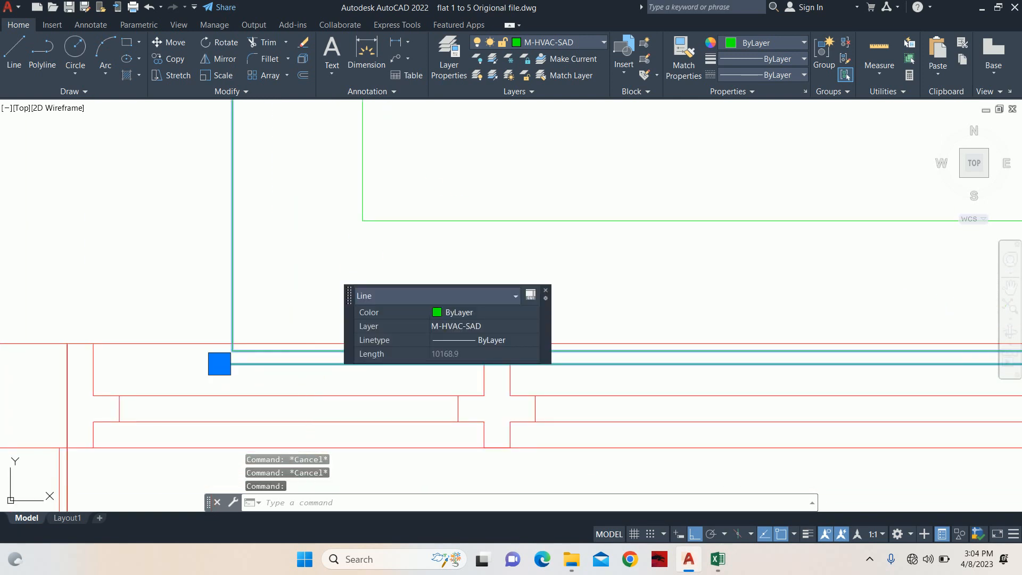
{"action": "key", "text": "Delete"}
Fillet the outer corner of the CFM 2815 duct's elbow below the reducer with a radius of 625.
{"action": "type", "text": "f"}
{"action": "key", "text": "Return"}
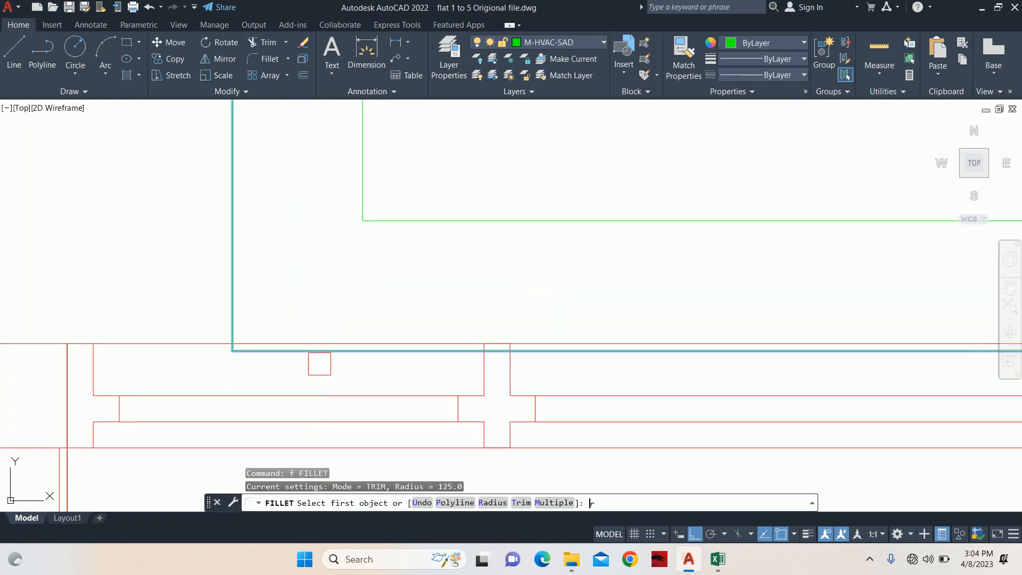
{"action": "type", "text": "r"}
{"action": "key", "text": "Return"}
{"action": "scroll", "coordinate": [319, 364], "scroll_direction": "down", "scroll_amount": 2}
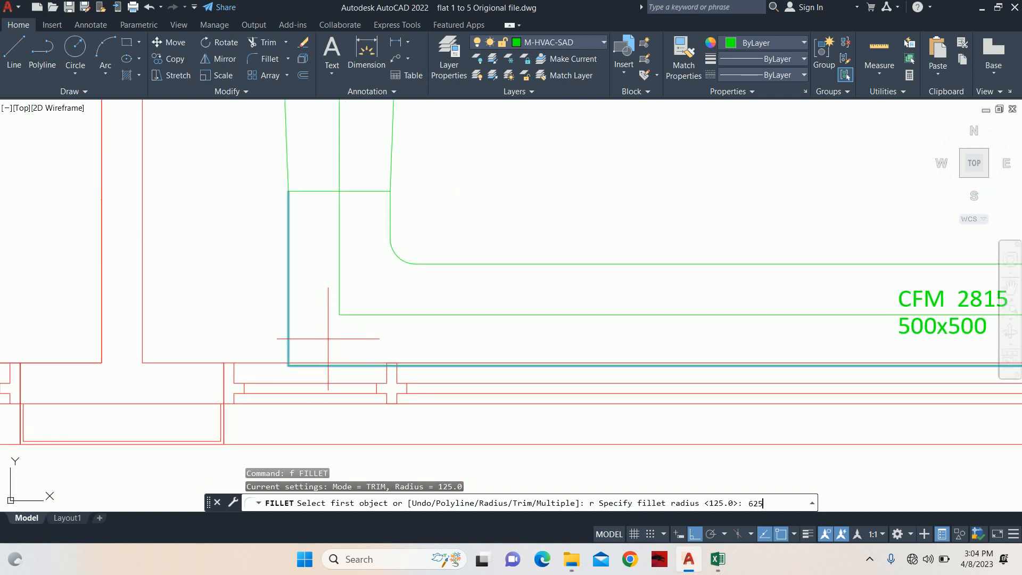
{"action": "key", "text": "Return"}
{"action": "left_click", "coordinate": [330, 377]}
{"action": "left_click", "coordinate": [309, 355]}
{"action": "key", "text": "Escape"}
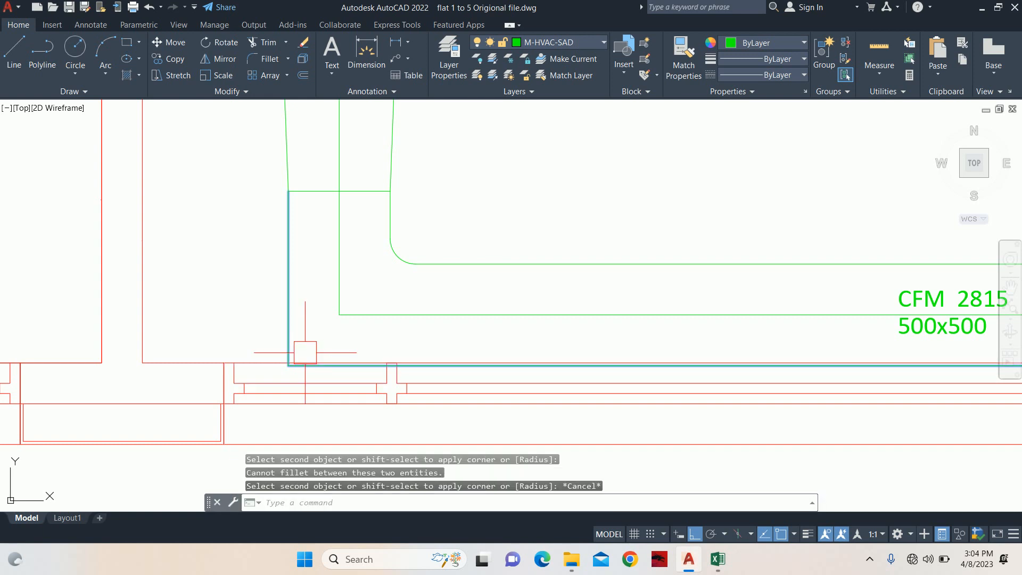
{"action": "key", "text": "Return"}
{"action": "left_click", "coordinate": [289, 320]}
{"action": "scroll", "coordinate": [336, 365], "scroll_direction": "up", "scroll_amount": 2}
{"action": "key", "text": "Escape"}
{"action": "key", "text": "Escape"}
{"action": "key", "text": "Escape"}
{"action": "key", "text": "Escape"}
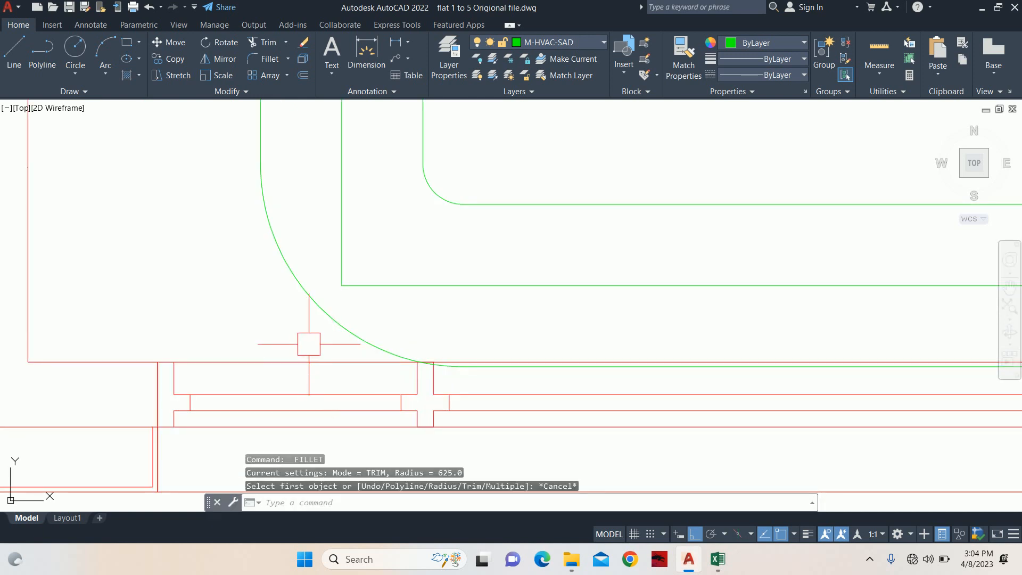
Invert the mech layer filter and lock all the layers it lists.
{"action": "scroll", "coordinate": [314, 346], "scroll_direction": "down", "scroll_amount": 5}
{"action": "scroll", "coordinate": [364, 350], "scroll_direction": "down", "scroll_amount": 3}
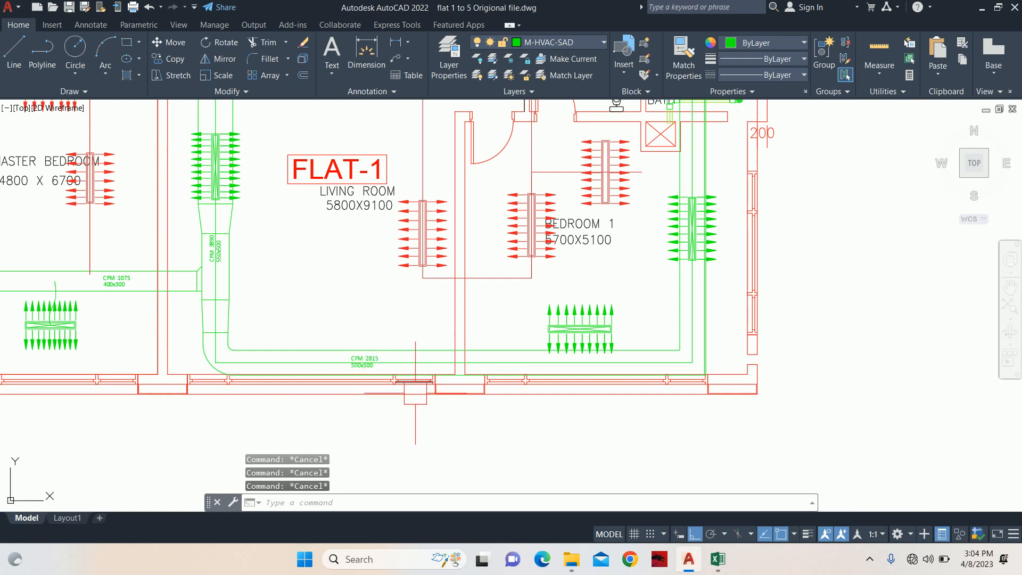
{"action": "type", "text": "la"}
{"action": "key", "text": "Return"}
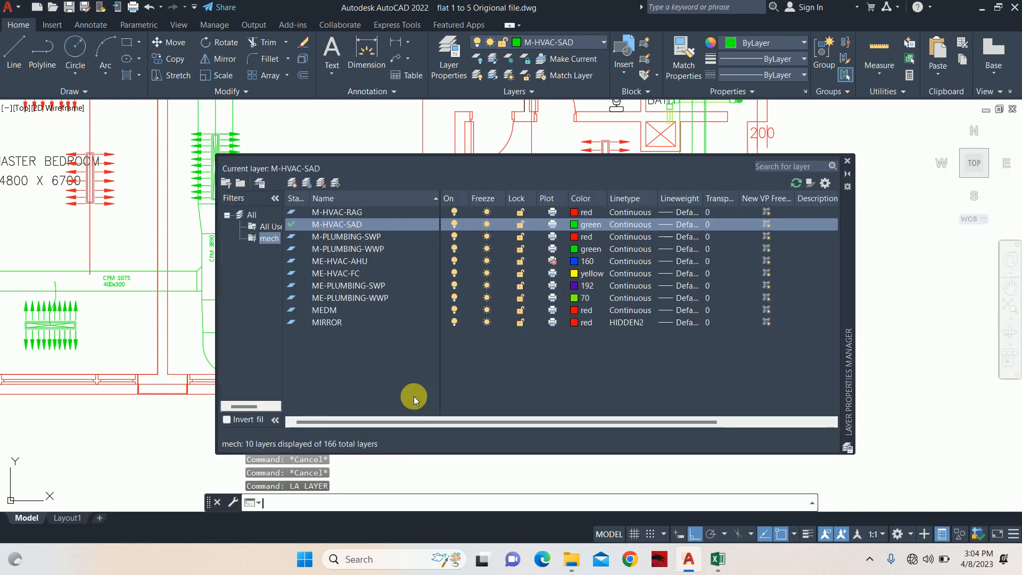
{"action": "left_click", "coordinate": [253, 418]}
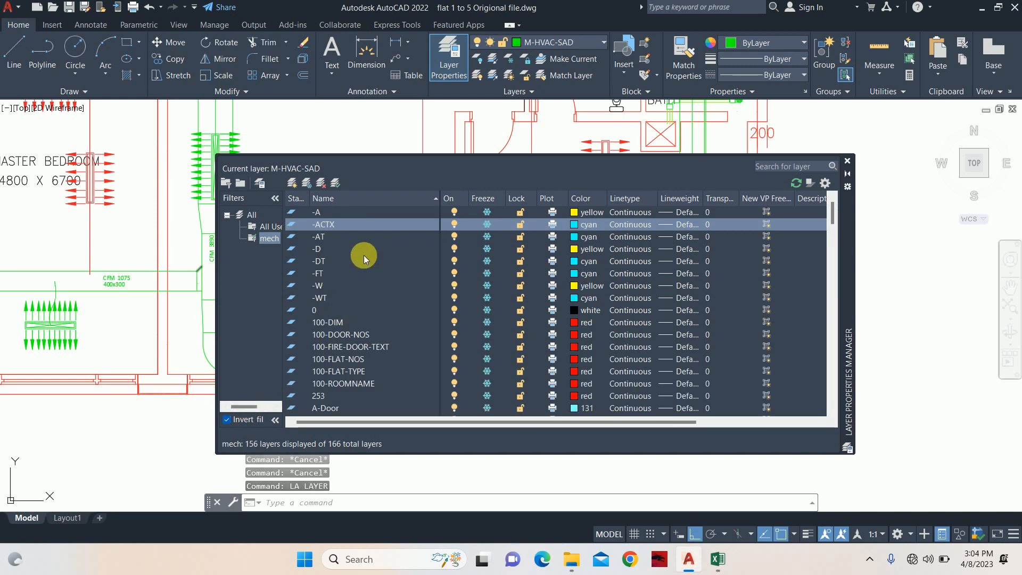
{"action": "scroll", "coordinate": [335, 224], "scroll_direction": "down", "scroll_amount": 12}
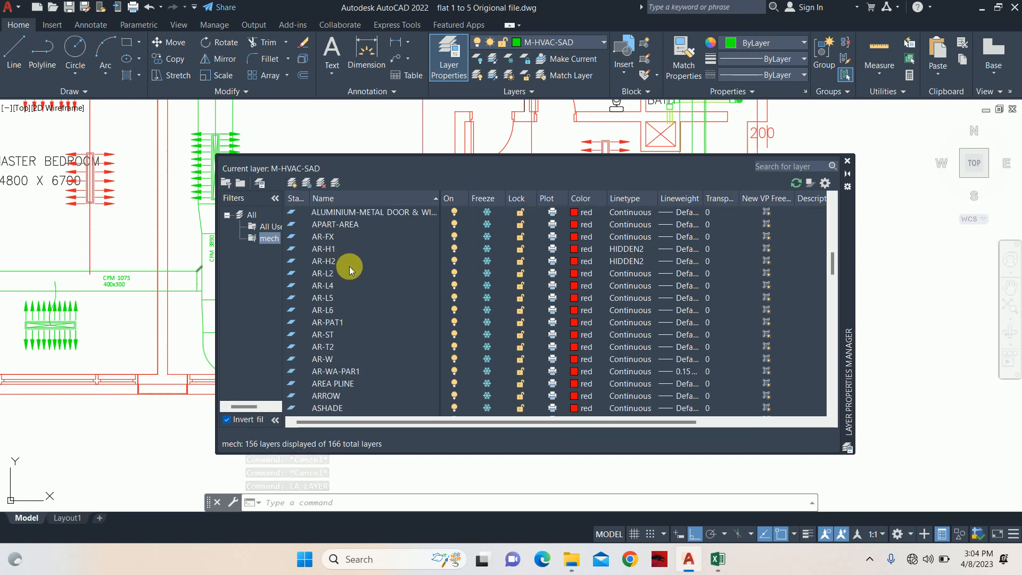
{"action": "scroll", "coordinate": [349, 266], "scroll_direction": "down", "scroll_amount": 20}
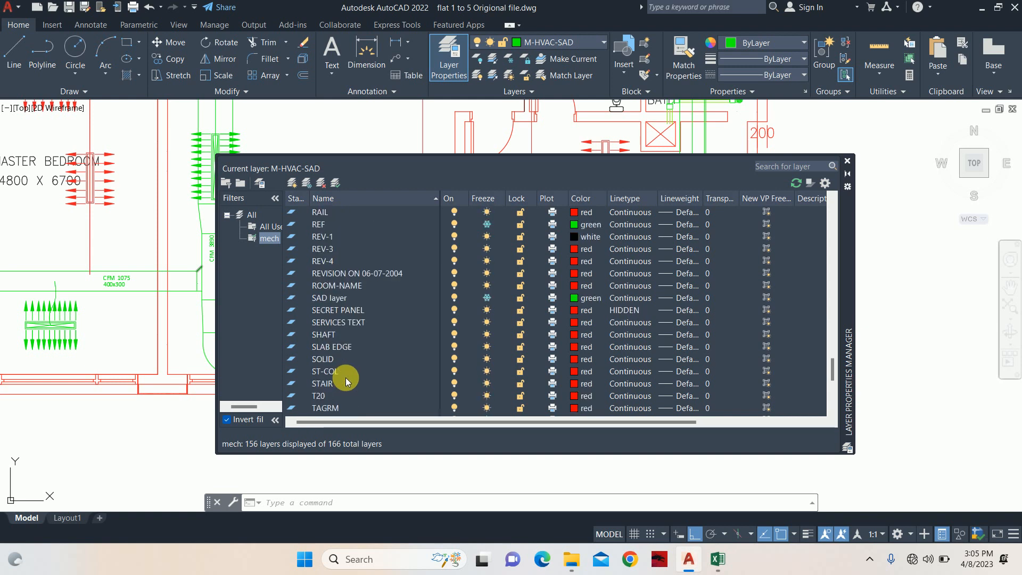
{"action": "scroll", "coordinate": [346, 378], "scroll_direction": "down", "scroll_amount": 5}
{"action": "left_click", "coordinate": [343, 405], "text": "shift"}
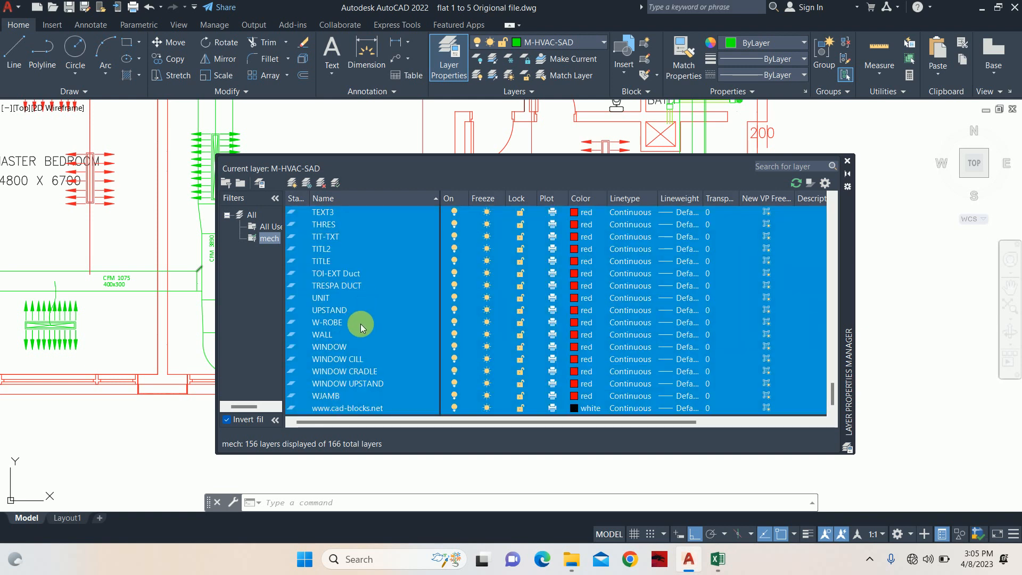
{"action": "left_click", "coordinate": [521, 407]}
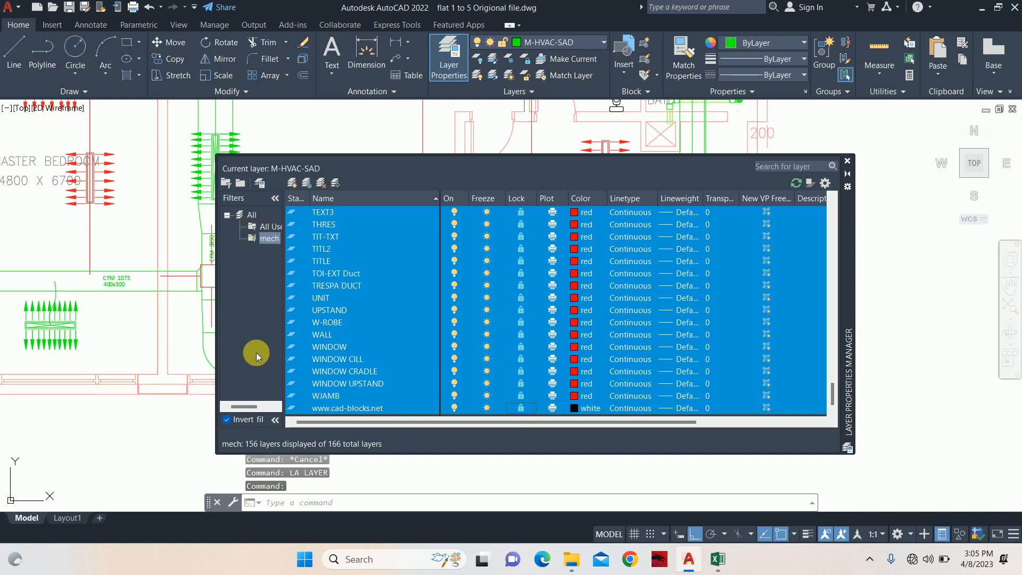
Turn off the filter inversion and make the ME-HVAC-AHU layer plottable.
{"action": "left_click", "coordinate": [243, 423]}
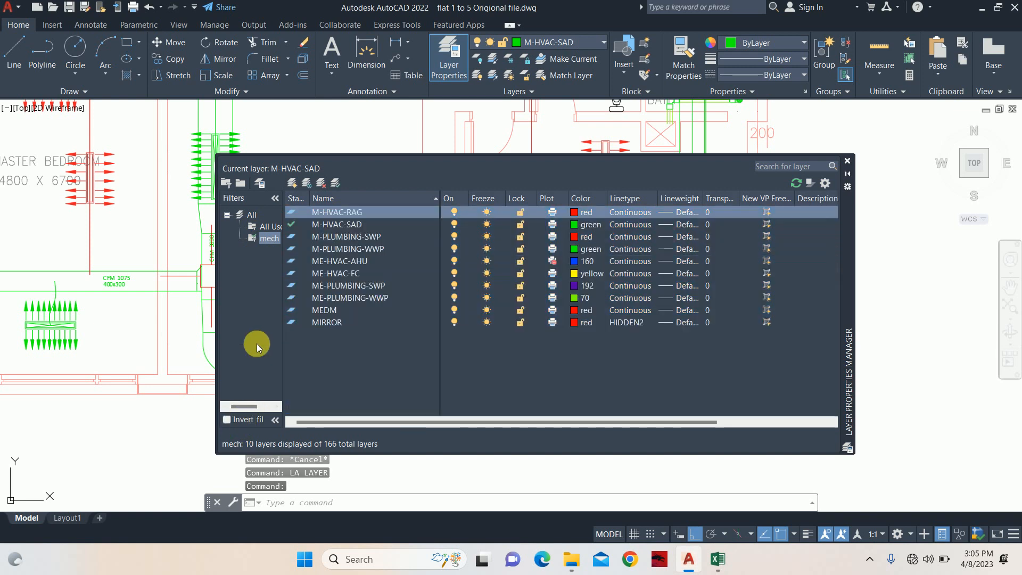
{"action": "left_click", "coordinate": [551, 261]}
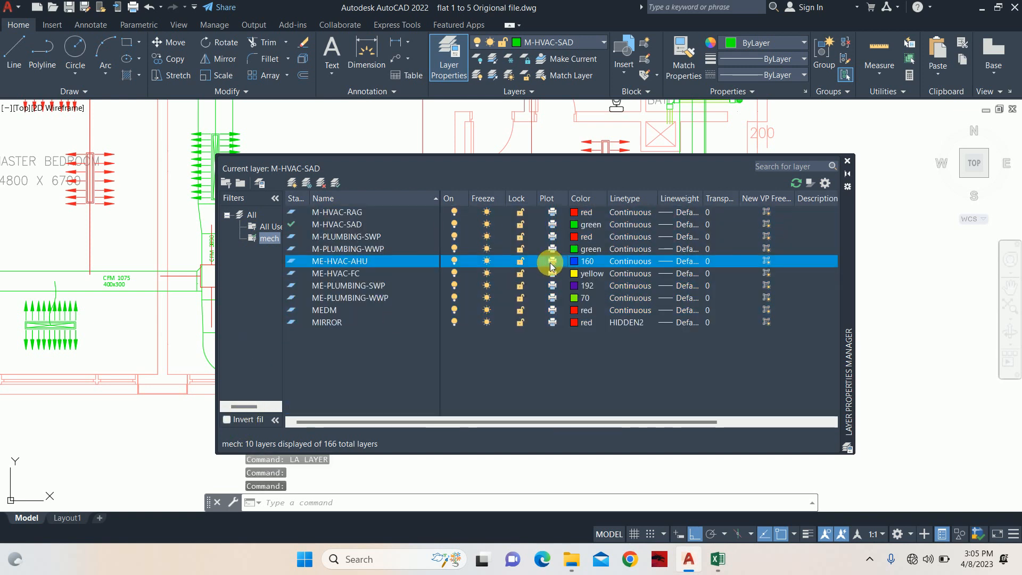
{"action": "left_click", "coordinate": [848, 161]}
Stretch the horizontal CFM 2815 duct run with its elbow upwards by about 156, away from the outer wall.
{"action": "type", "text": "s"}
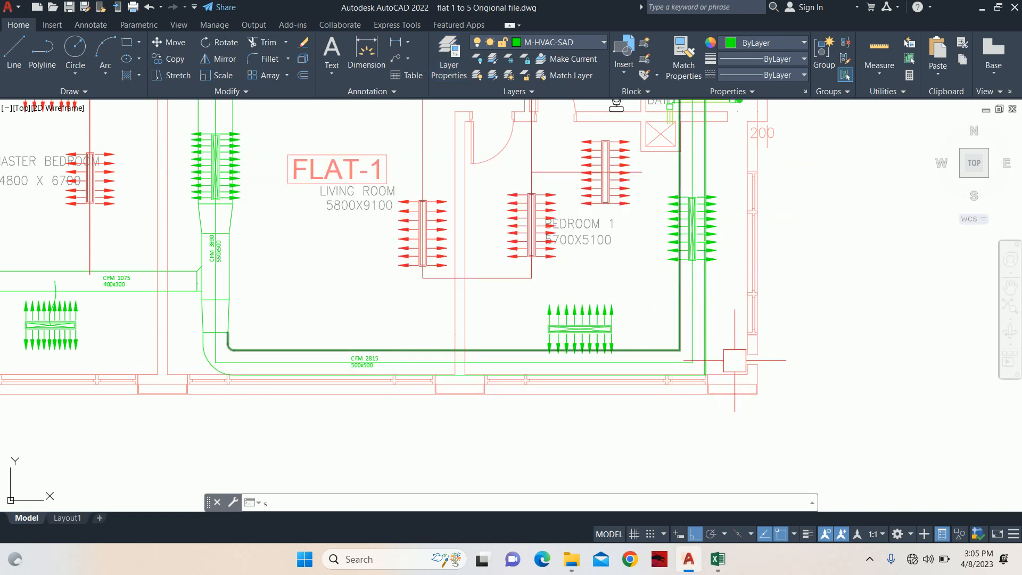
{"action": "key", "text": "Return"}
{"action": "left_click", "coordinate": [899, 410]}
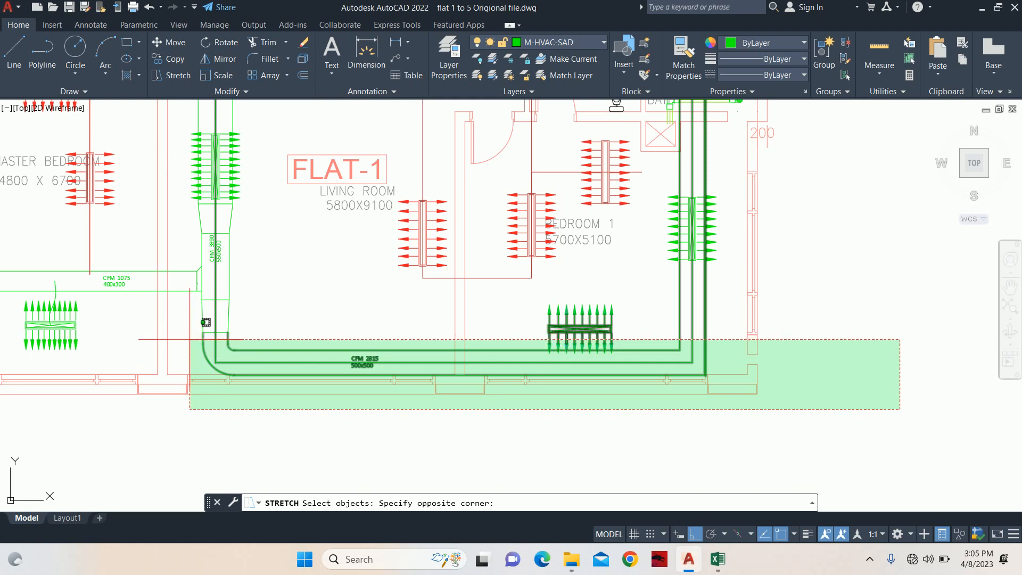
{"action": "left_click", "coordinate": [190, 341]}
{"action": "scroll", "coordinate": [287, 330], "scroll_direction": "up", "scroll_amount": 4}
{"action": "key", "text": "Return"}
{"action": "left_click", "coordinate": [280, 326]}
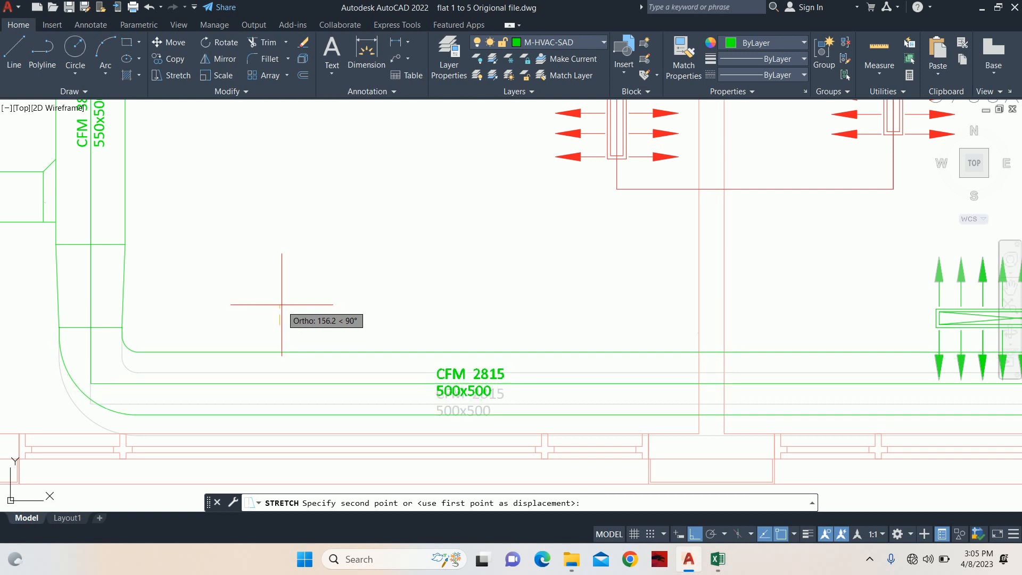
{"action": "left_click", "coordinate": [281, 305]}
Stretch the reducer above the CFM 2815 duct's first elbow slightly upwards, towards the CFM 1075 take-off.
{"action": "scroll", "coordinate": [279, 290], "scroll_direction": "down", "scroll_amount": 5}
{"action": "key", "text": "Return"}
{"action": "scroll", "coordinate": [231, 308], "scroll_direction": "up", "scroll_amount": 10}
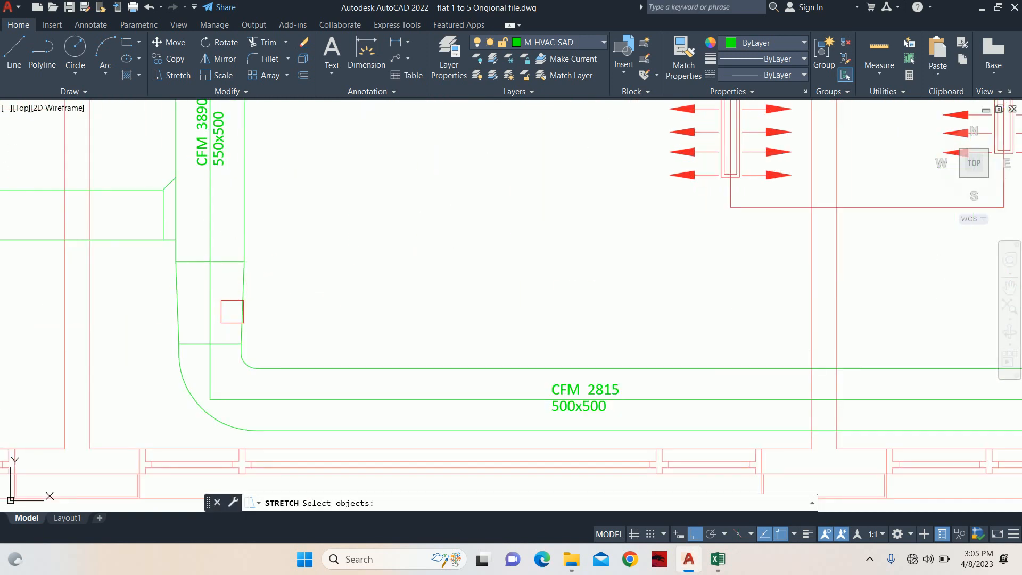
{"action": "left_click", "coordinate": [249, 368]}
{"action": "scroll", "coordinate": [159, 394], "scroll_direction": "down", "scroll_amount": 4}
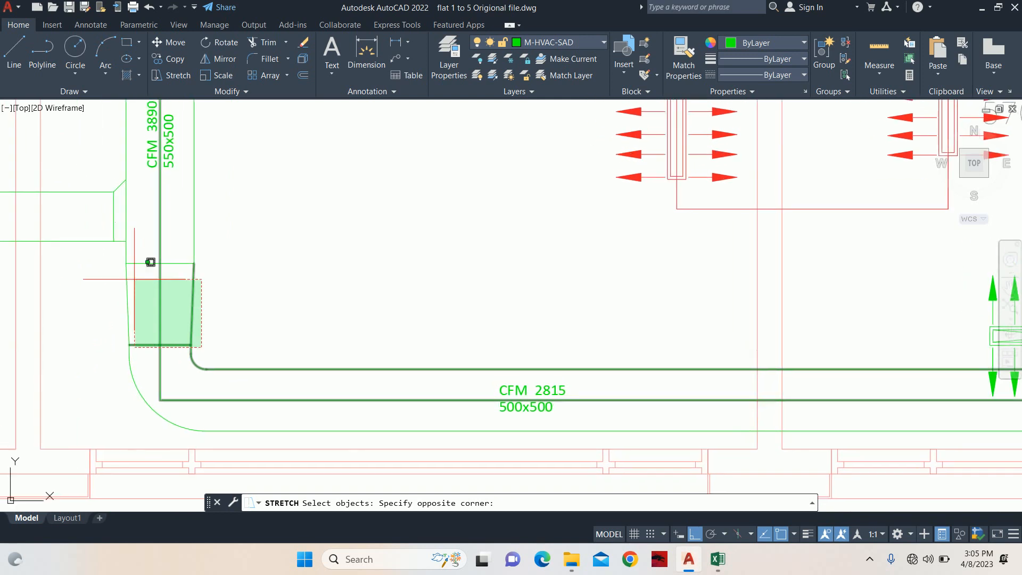
{"action": "left_click", "coordinate": [116, 258]}
{"action": "key", "text": "Return"}
{"action": "left_click", "coordinate": [247, 282]}
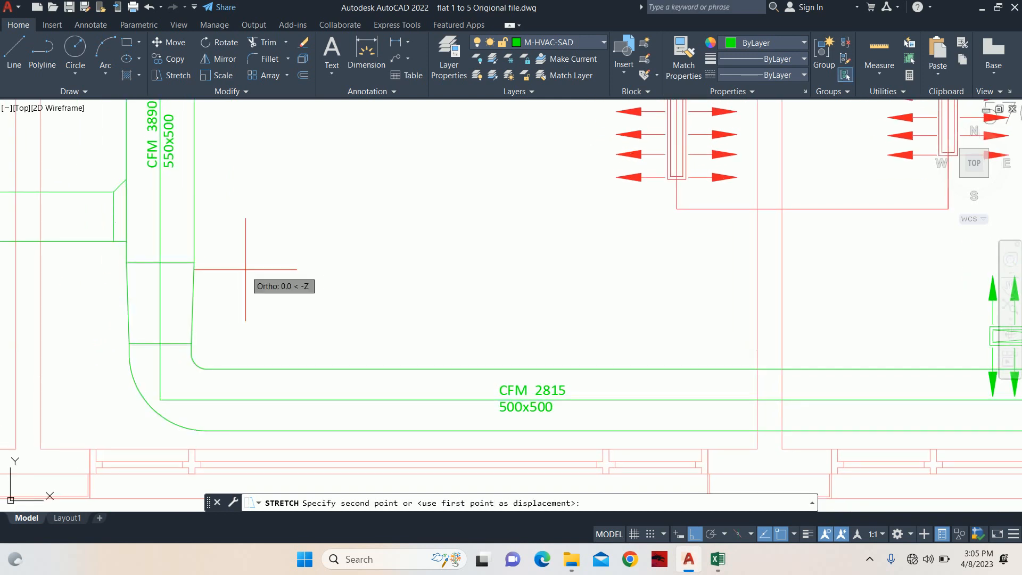
{"action": "left_click", "coordinate": [245, 264]}
{"action": "scroll", "coordinate": [244, 265], "scroll_direction": "down", "scroll_amount": 6}
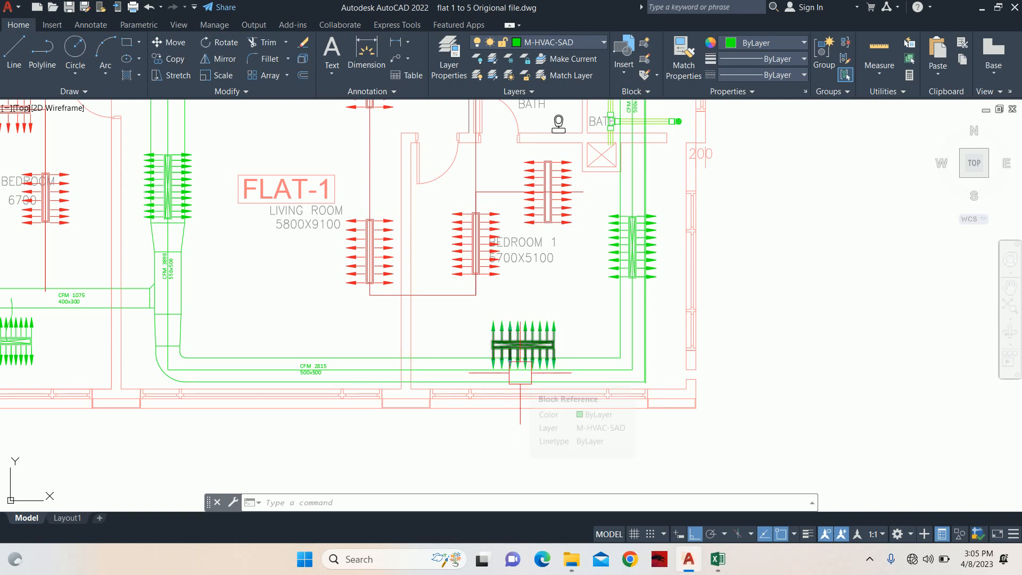
{"action": "type", "text": "m"}
{"action": "key", "text": "Return"}
{"action": "left_click", "coordinate": [492, 338]}
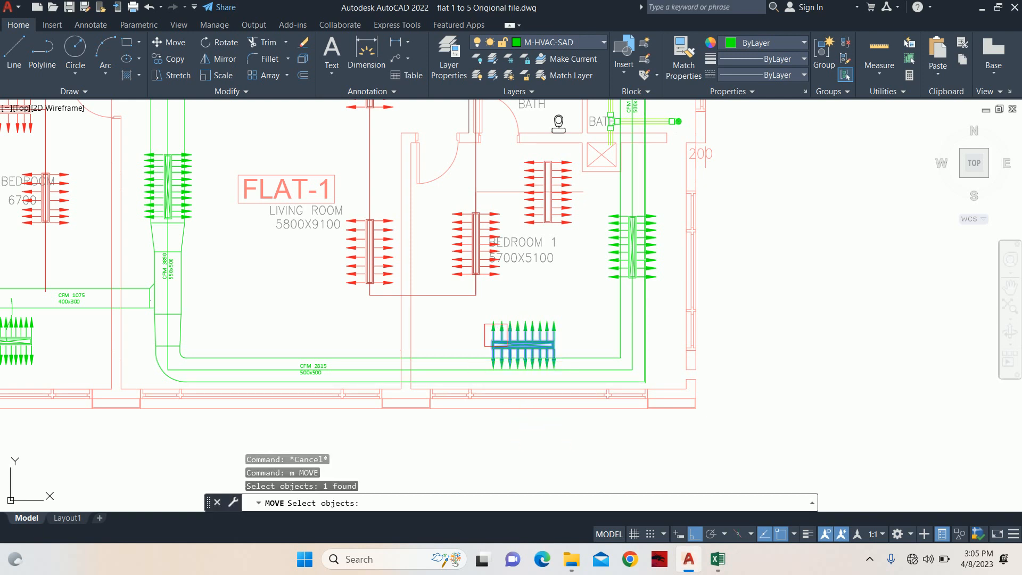
{"action": "key", "text": "Escape"}
{"action": "key", "text": "Escape"}
Draw a horizontal alignment line about 9500 long from the lower master bedroom diffuser's right end to Bedroom 1's lower diffuser.
{"action": "type", "text": "l"}
{"action": "key", "text": "Return"}
{"action": "scroll", "coordinate": [38, 341], "scroll_direction": "up", "scroll_amount": 6}
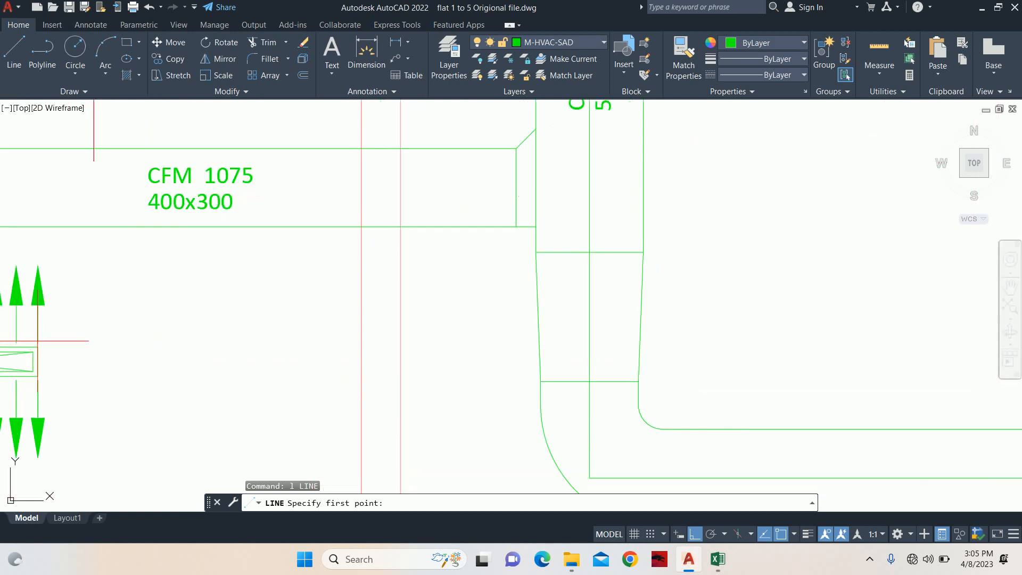
{"action": "left_click", "coordinate": [38, 361]}
{"action": "scroll", "coordinate": [568, 363], "scroll_direction": "down", "scroll_amount": 5}
{"action": "middle_click_drag", "start_coordinate": [995, 368], "coordinate": [585, 368]}
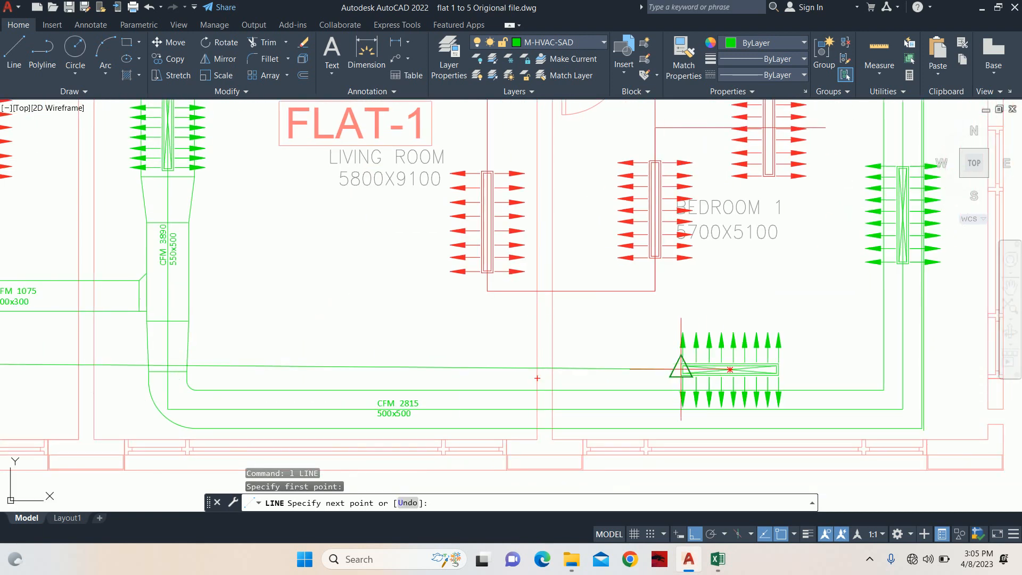
{"action": "scroll", "coordinate": [679, 363], "scroll_direction": "up", "scroll_amount": 6}
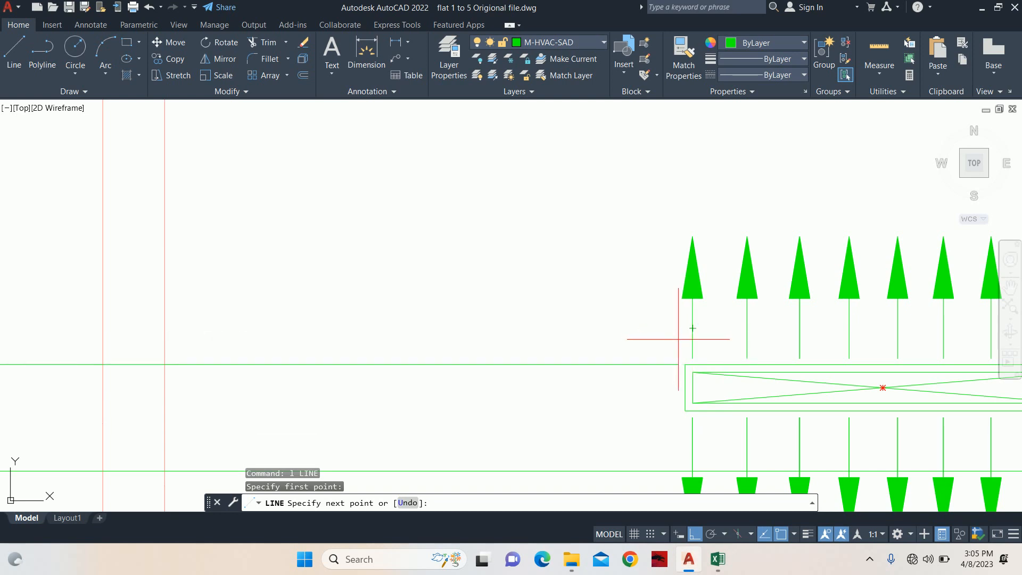
{"action": "scroll", "coordinate": [684, 373], "scroll_direction": "up", "scroll_amount": 5}
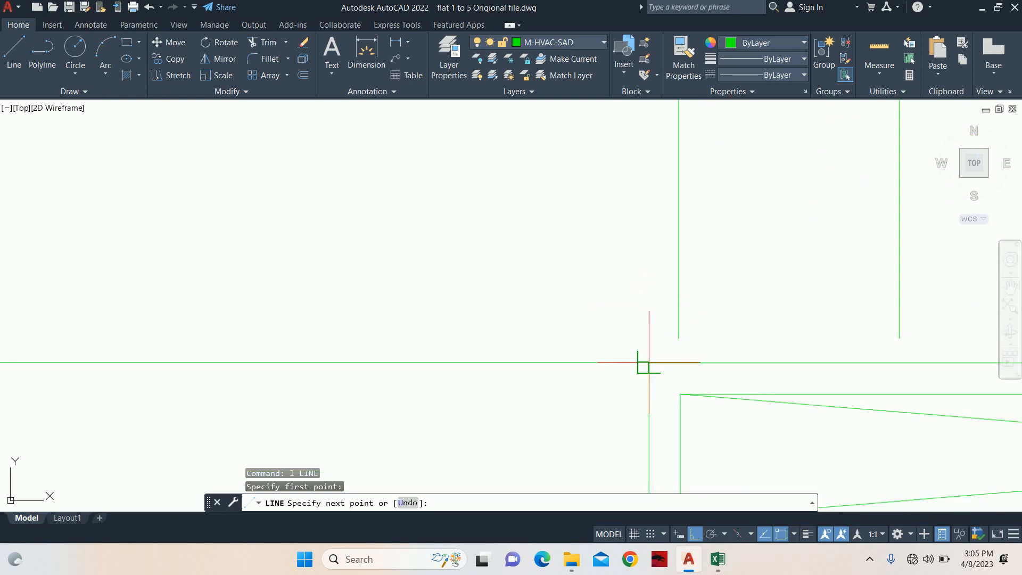
{"action": "scroll", "coordinate": [641, 267], "scroll_direction": "down", "scroll_amount": 4}
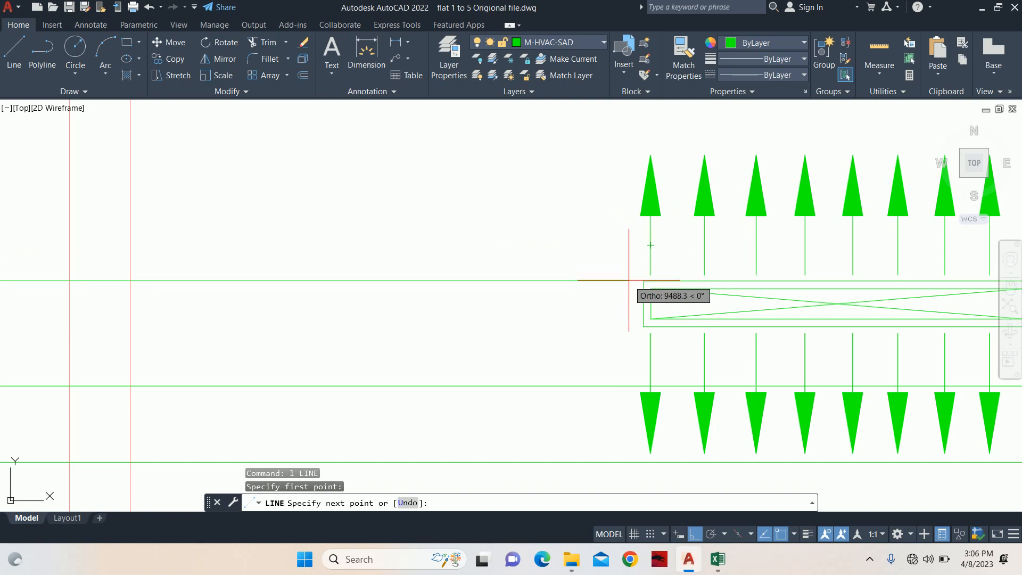
{"action": "scroll", "coordinate": [643, 281], "scroll_direction": "up", "scroll_amount": 3}
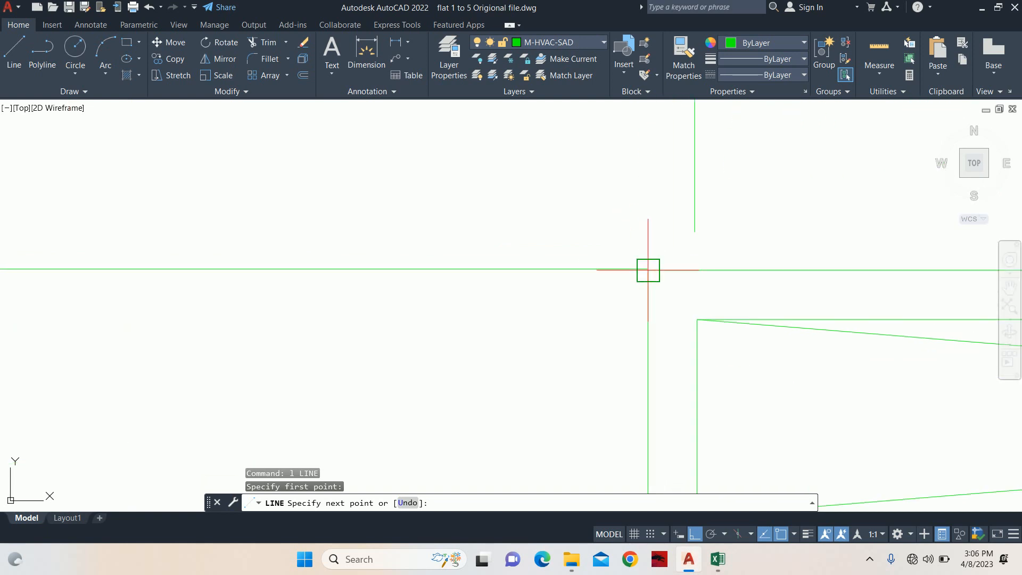
{"action": "key", "text": "Escape"}
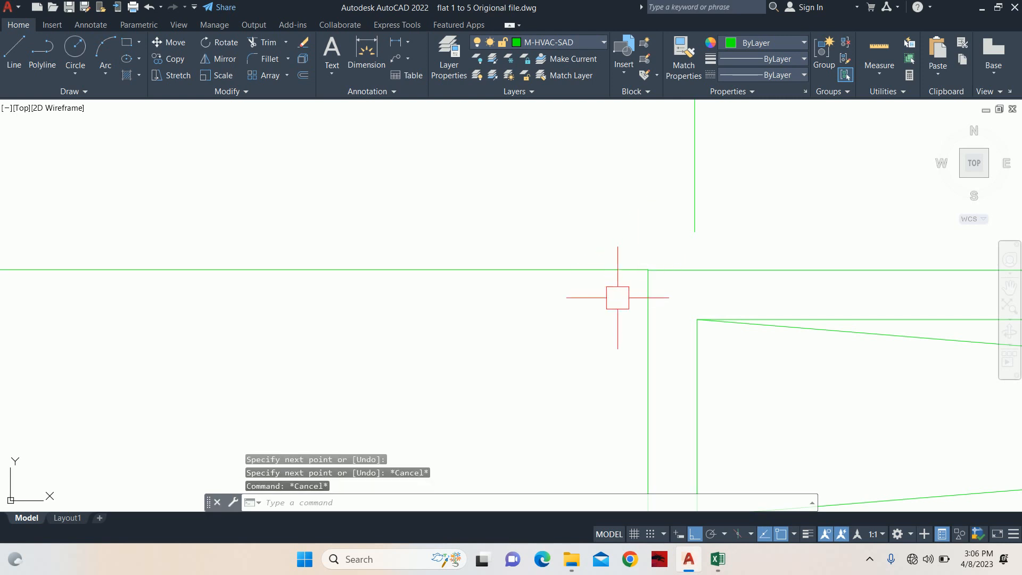
Move Bedroom 1's lower supply diffuser so the midpoint of its left edge meets the end of the alignment line.
{"action": "scroll", "coordinate": [623, 308], "scroll_direction": "down", "scroll_amount": 3}
{"action": "type", "text": "m"}
{"action": "key", "text": "Return"}
{"action": "left_click", "coordinate": [649, 345]}
{"action": "key", "text": "Return"}
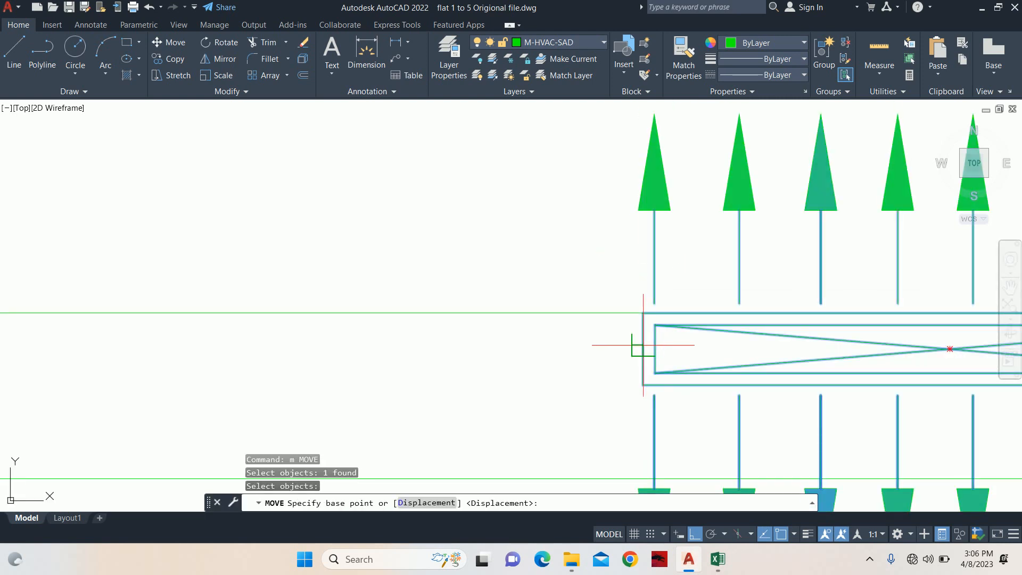
{"action": "left_click", "coordinate": [643, 349]}
{"action": "left_click", "coordinate": [643, 313]}
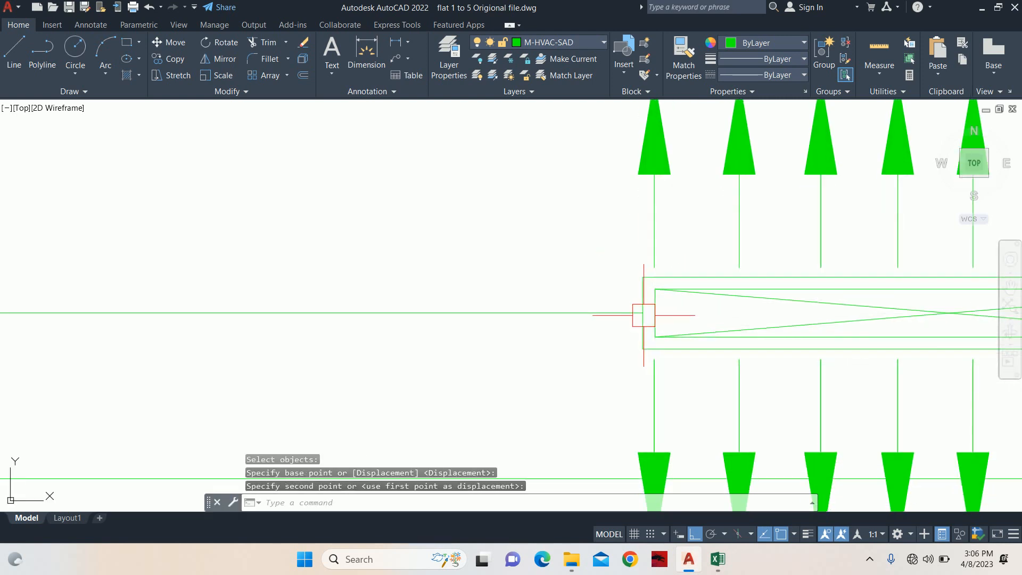
Erase the horizontal alignment line between the two diffusers.
{"action": "key", "text": "Escape"}
{"action": "key", "text": "Escape"}
{"action": "left_click", "coordinate": [589, 341]}
{"action": "left_click", "coordinate": [492, 277]}
{"action": "scroll", "coordinate": [492, 277], "scroll_direction": "down", "scroll_amount": 3}
{"action": "key", "text": "Delete"}
{"action": "scroll", "coordinate": [519, 311], "scroll_direction": "down", "scroll_amount": 3}
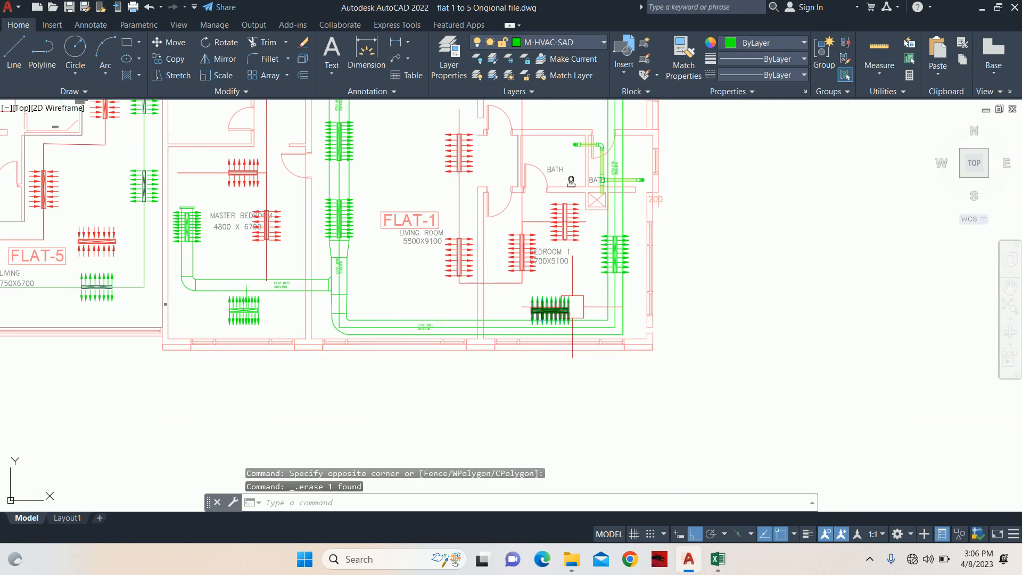
Erase the stray vertical line just outside the supply duct at Bedroom 1's lower-right corner.
{"action": "scroll", "coordinate": [575, 305], "scroll_direction": "up", "scroll_amount": 2}
{"action": "key", "text": "Escape"}
{"action": "key", "text": "Escape"}
{"action": "key", "text": "Escape"}
{"action": "middle_click_drag", "start_coordinate": [589, 320], "coordinate": [592, 318]}
{"action": "scroll", "coordinate": [730, 370], "scroll_direction": "up", "scroll_amount": 6}
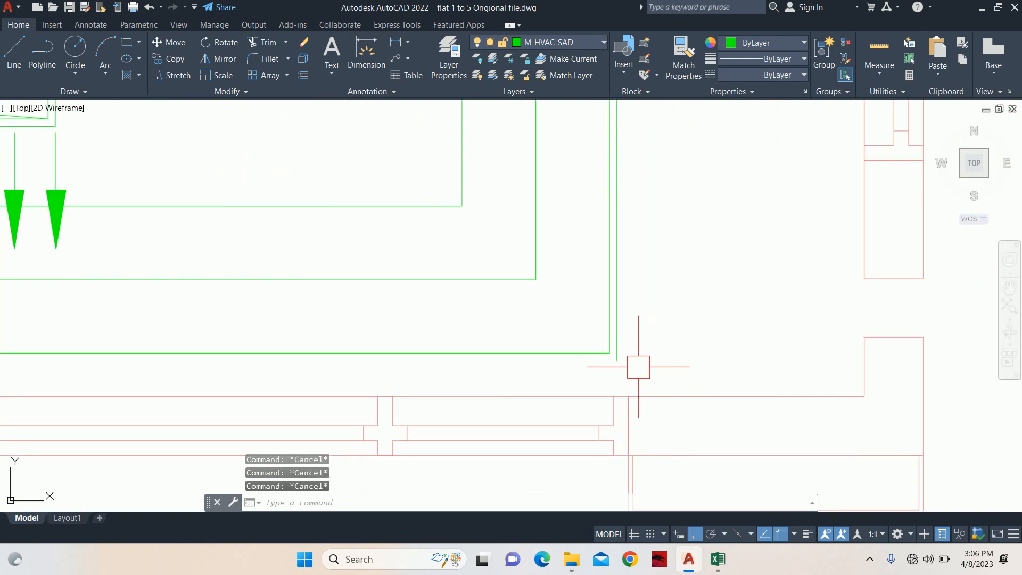
{"action": "left_click", "coordinate": [617, 360]}
{"action": "scroll", "coordinate": [645, 352], "scroll_direction": "down", "scroll_amount": 3}
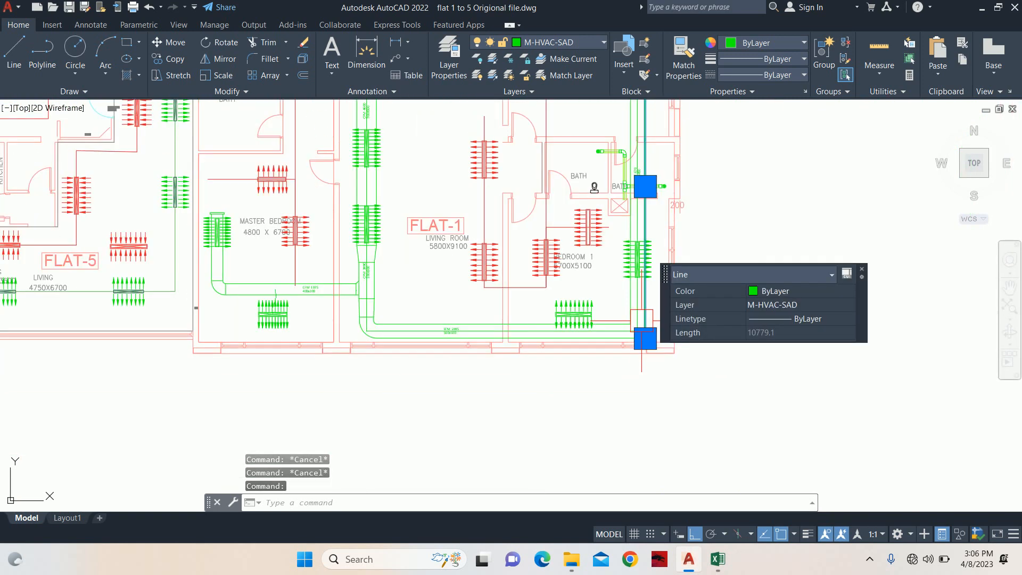
{"action": "scroll", "coordinate": [641, 325], "scroll_direction": "up", "scroll_amount": 1}
{"action": "key", "text": "Escape"}
{"action": "scroll", "coordinate": [618, 325], "scroll_direction": "up", "scroll_amount": 4}
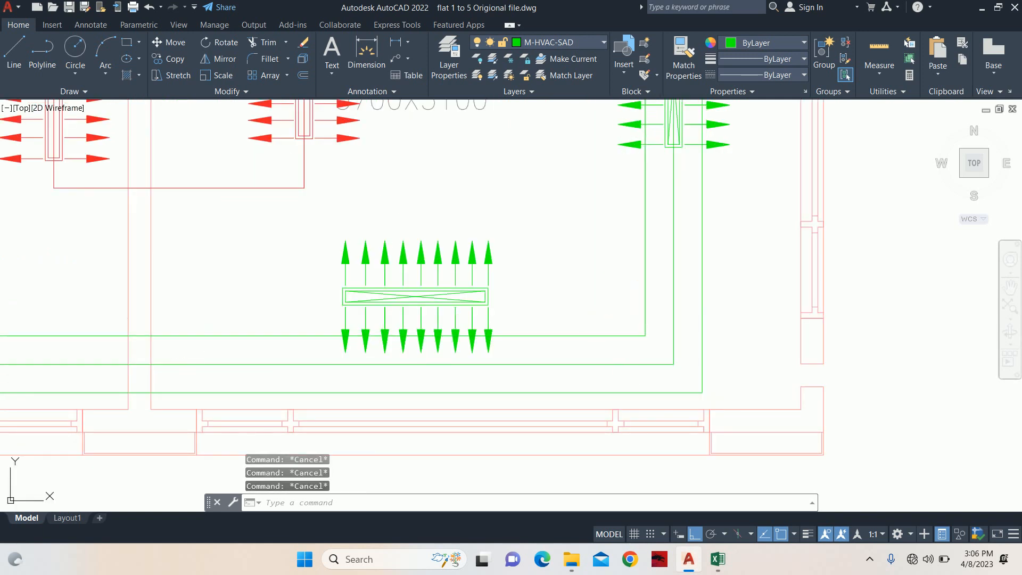
Fillet the inner corner of the supply duct's elbow in Bedroom 1 with a radius of 125.
{"action": "type", "text": "f"}
{"action": "key", "text": "Return"}
{"action": "type", "text": "r"}
{"action": "key", "text": "Return"}
{"action": "scroll", "coordinate": [640, 338], "scroll_direction": "down", "scroll_amount": 2}
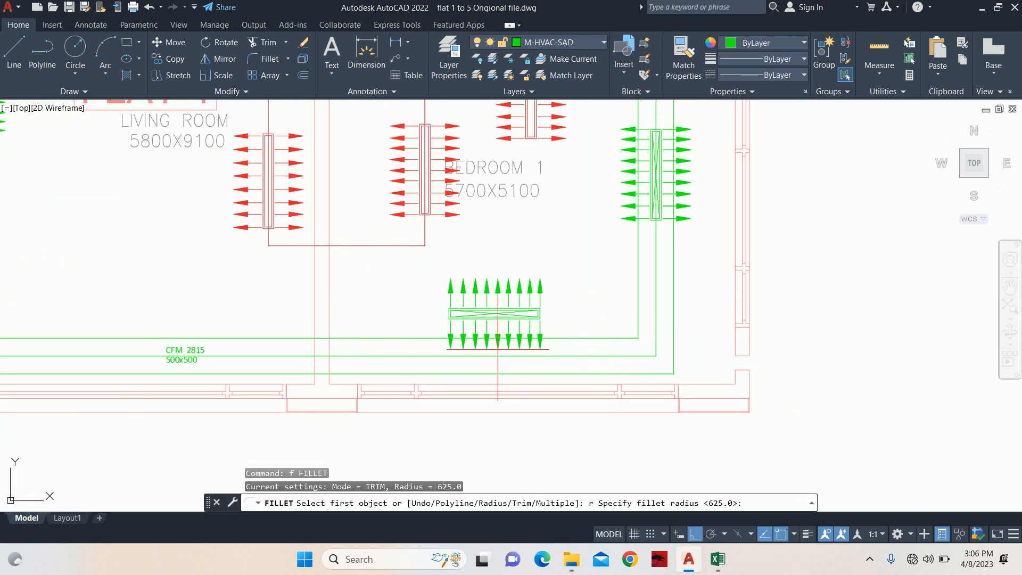
{"action": "type", "text": "125"}
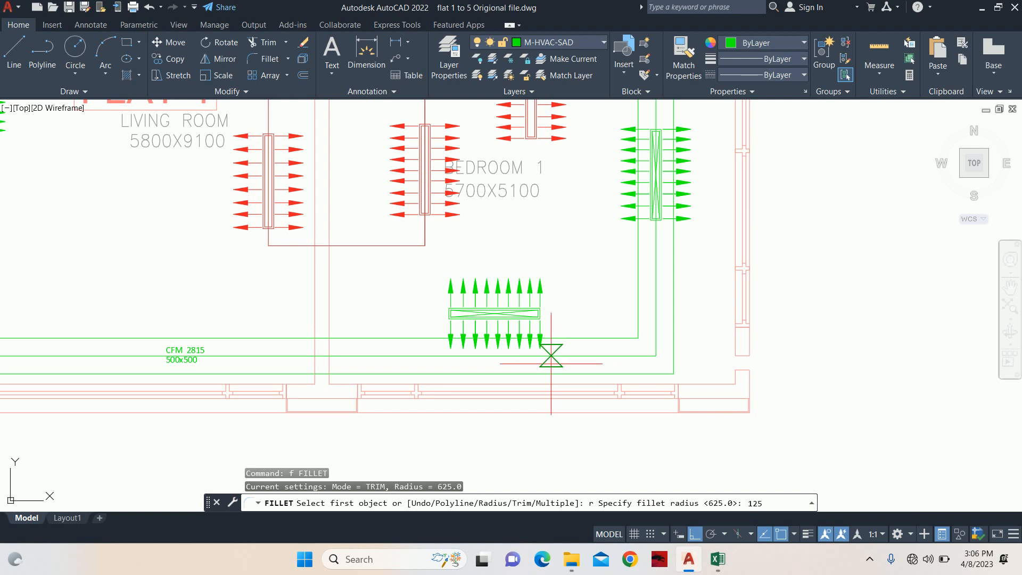
{"action": "key", "text": "Return"}
{"action": "scroll", "coordinate": [551, 354], "scroll_direction": "up", "scroll_amount": 4}
{"action": "left_click", "coordinate": [621, 337]}
{"action": "left_click", "coordinate": [659, 280]}
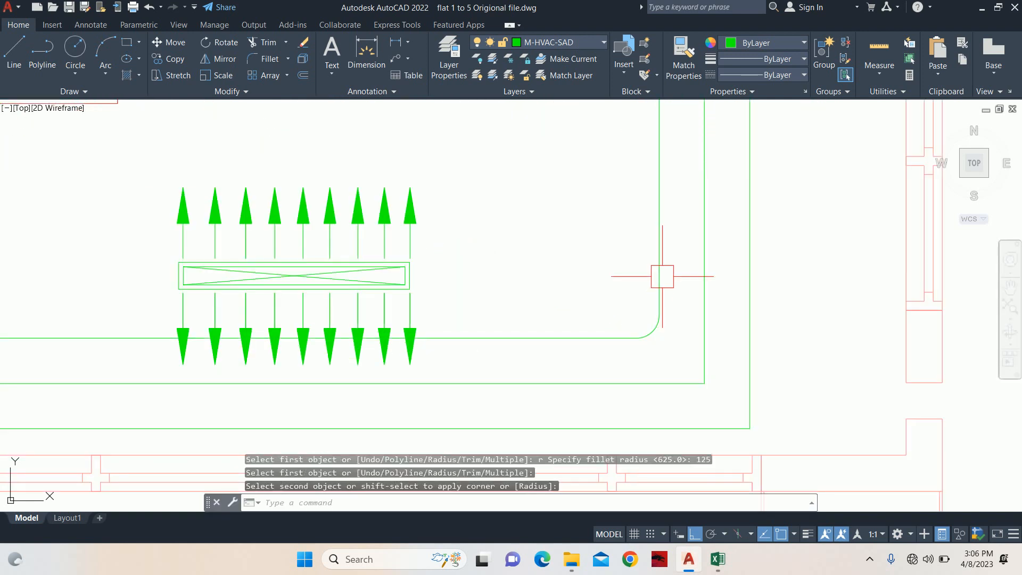
{"action": "key", "text": "Escape"}
{"action": "key", "text": "Escape"}
{"action": "key", "text": "Escape"}
{"action": "middle_click_drag", "start_coordinate": [655, 301], "coordinate": [646, 280]}
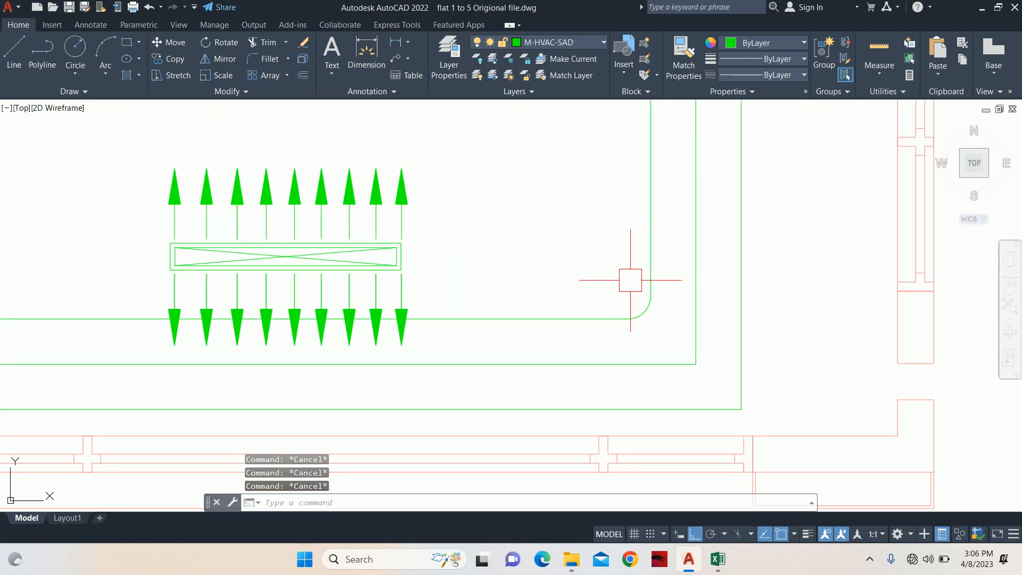
Fillet the outer corner of the supply duct's elbow in Bedroom 1 with a radius of 625.
{"action": "type", "text": "f"}
{"action": "key", "text": "Return"}
{"action": "type", "text": "r"}
{"action": "key", "text": "Return"}
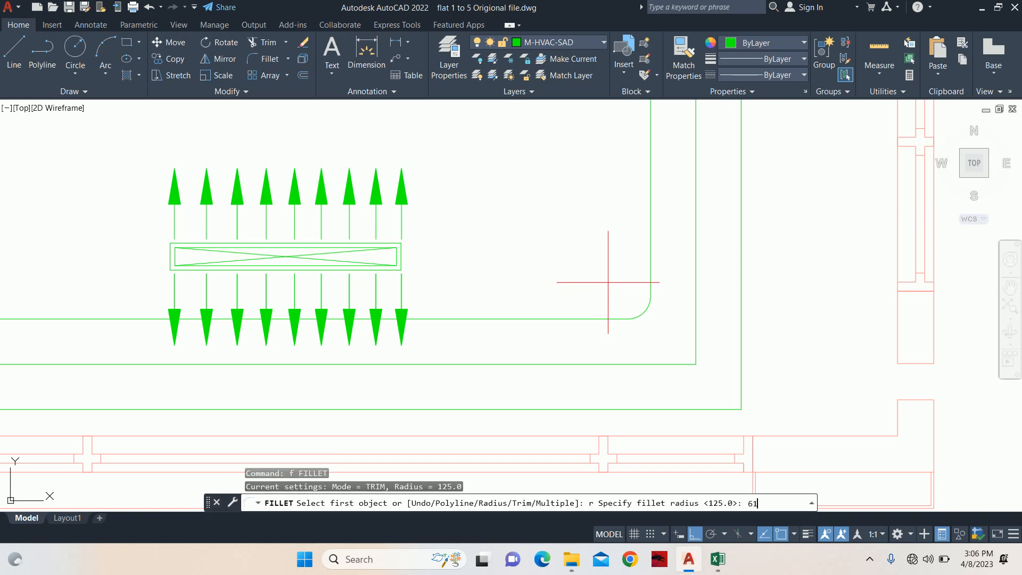
{"action": "type", "text": "625"}
{"action": "key", "text": "Return"}
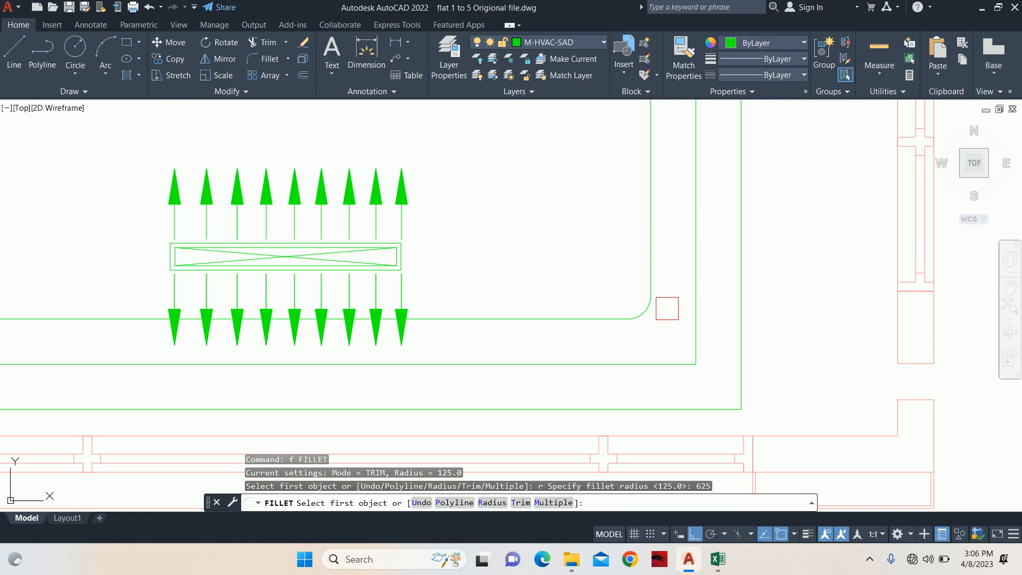
{"action": "left_click", "coordinate": [737, 295]}
{"action": "left_click", "coordinate": [675, 408]}
{"action": "key", "text": "Return"}
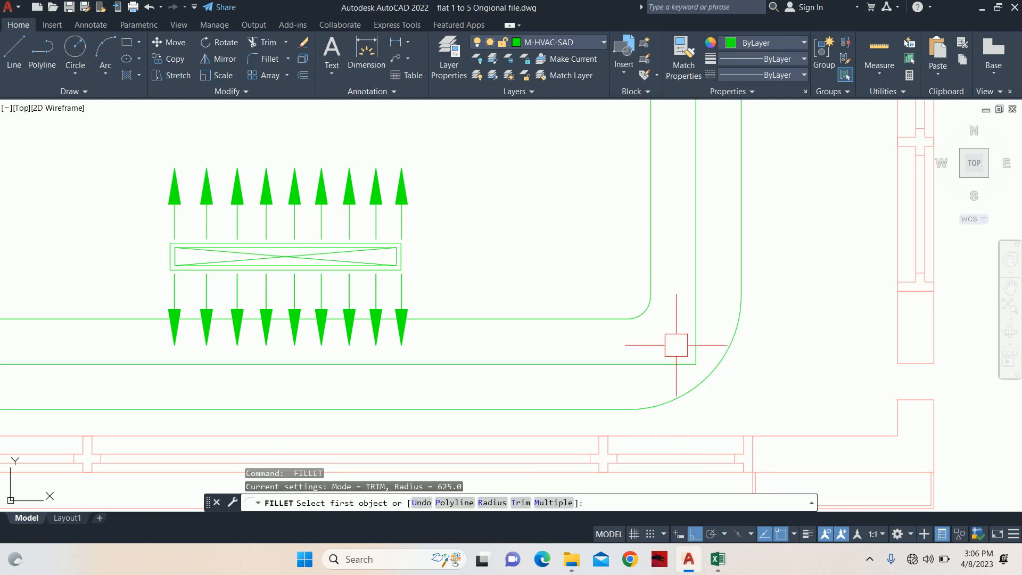
{"action": "key", "text": "Escape"}
{"action": "left_click", "coordinate": [693, 343]}
{"action": "scroll", "coordinate": [684, 343], "scroll_direction": "down", "scroll_amount": 3}
{"action": "middle_click_drag", "start_coordinate": [591, 312], "coordinate": [518, 366]}
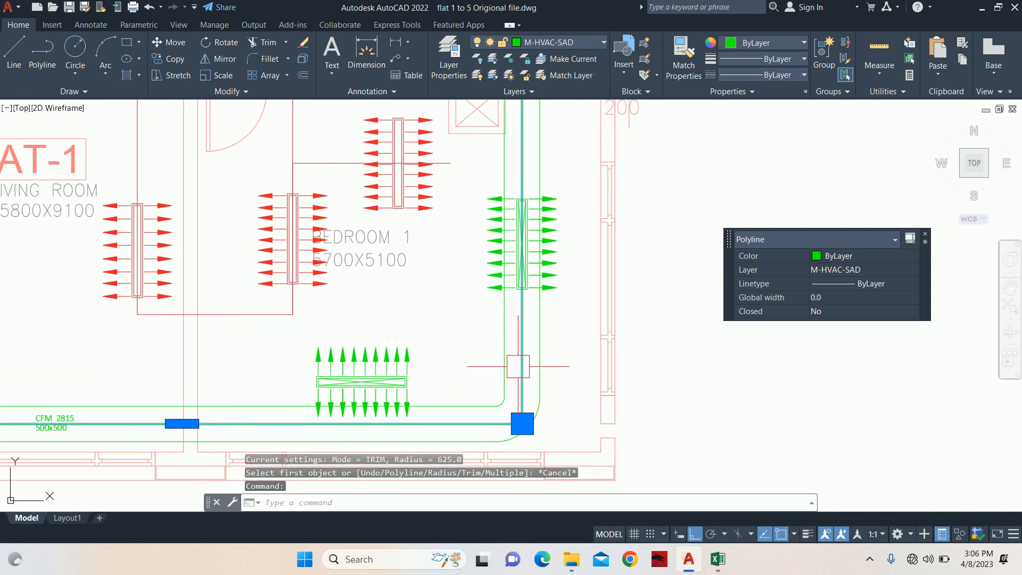
{"action": "key", "text": "Escape"}
{"action": "key", "text": "Escape"}
{"action": "key", "text": "Escape"}
Move the CFM 670, 500x450 label down along the vertical duct to just above Bedroom 1's right-hand supply diffuser.
{"action": "scroll", "coordinate": [518, 366], "scroll_direction": "down", "scroll_amount": 3}
{"action": "scroll", "coordinate": [505, 403], "scroll_direction": "up", "scroll_amount": 6}
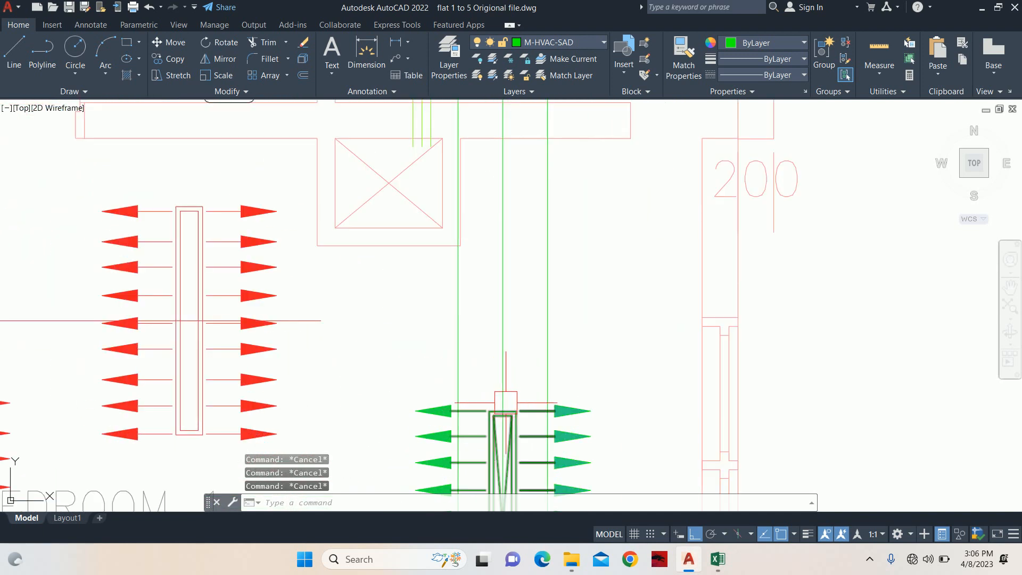
{"action": "scroll", "coordinate": [506, 403], "scroll_direction": "down", "scroll_amount": 2}
{"action": "type", "text": "m"}
{"action": "key", "text": "Return"}
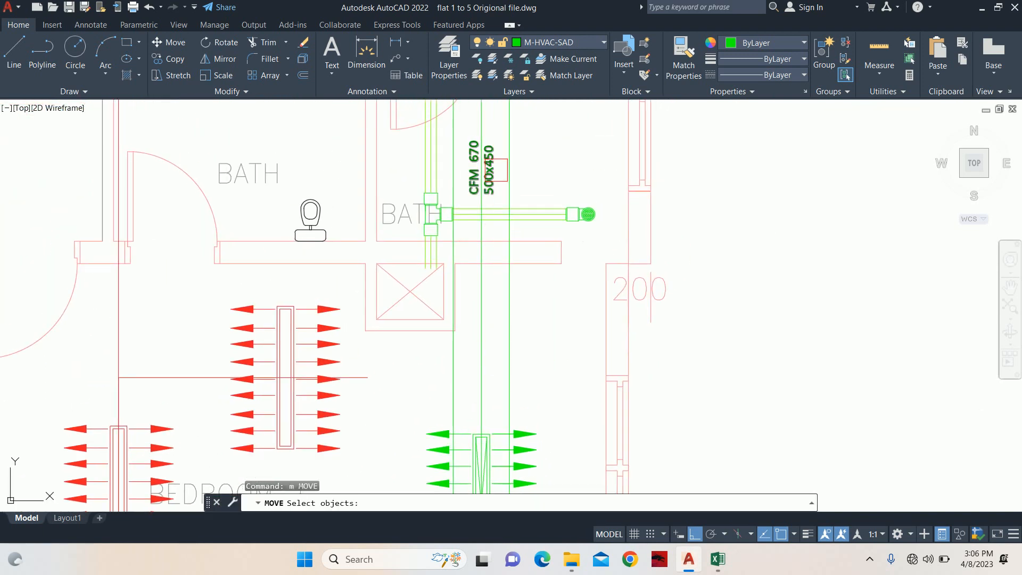
{"action": "left_click", "coordinate": [481, 168]}
{"action": "key", "text": "Return"}
{"action": "left_click", "coordinate": [786, 212]}
{"action": "left_click", "coordinate": [777, 370]}
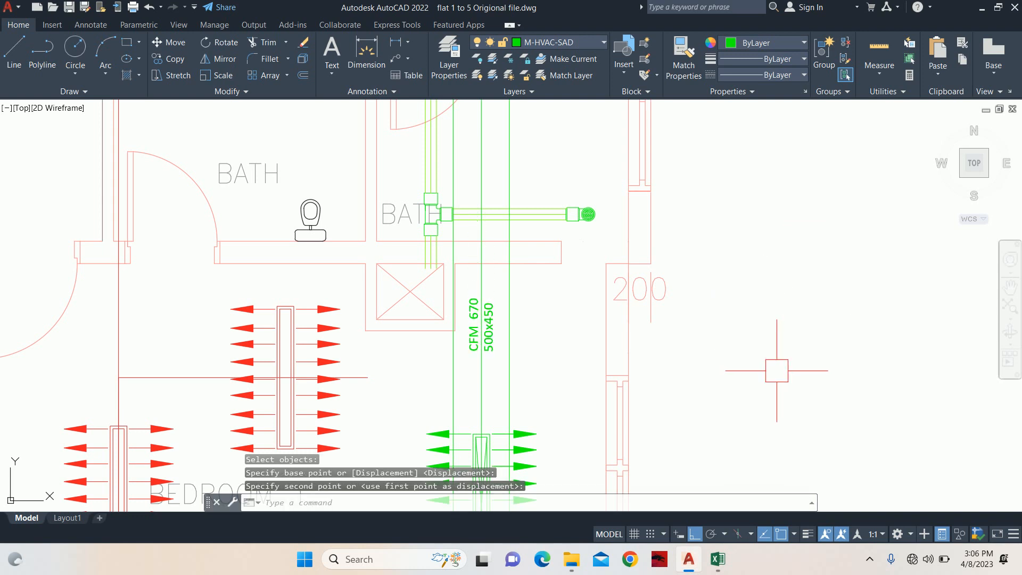
Draw a horizontal line across the vertical duct between the CFM 670 label and the diffuser below it.
{"action": "scroll", "coordinate": [497, 349], "scroll_direction": "up", "scroll_amount": 2}
{"action": "type", "text": "l"}
{"action": "key", "text": "Return"}
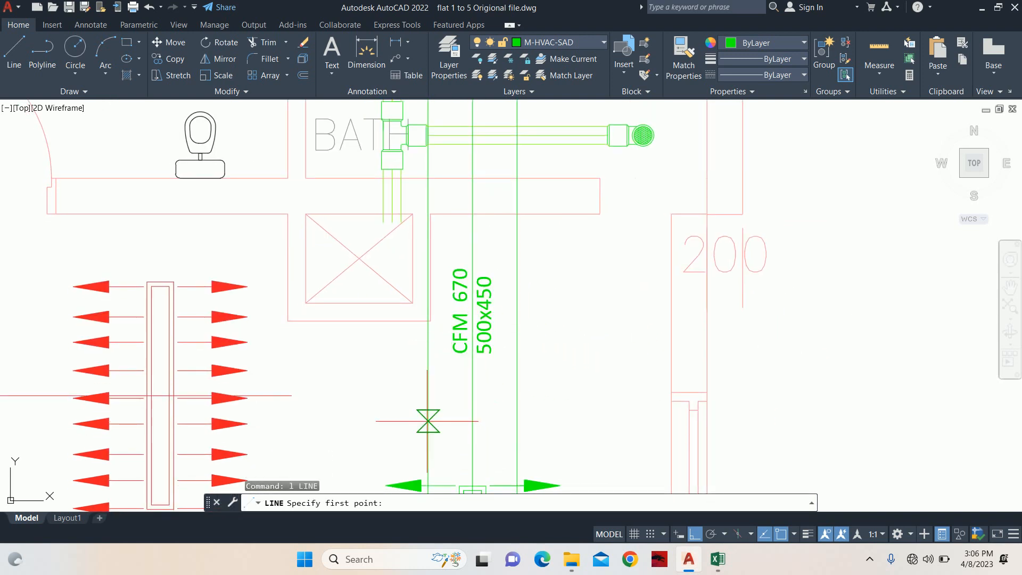
{"action": "left_click", "coordinate": [428, 421]}
{"action": "left_click", "coordinate": [516, 422]}
{"action": "key", "text": "Escape"}
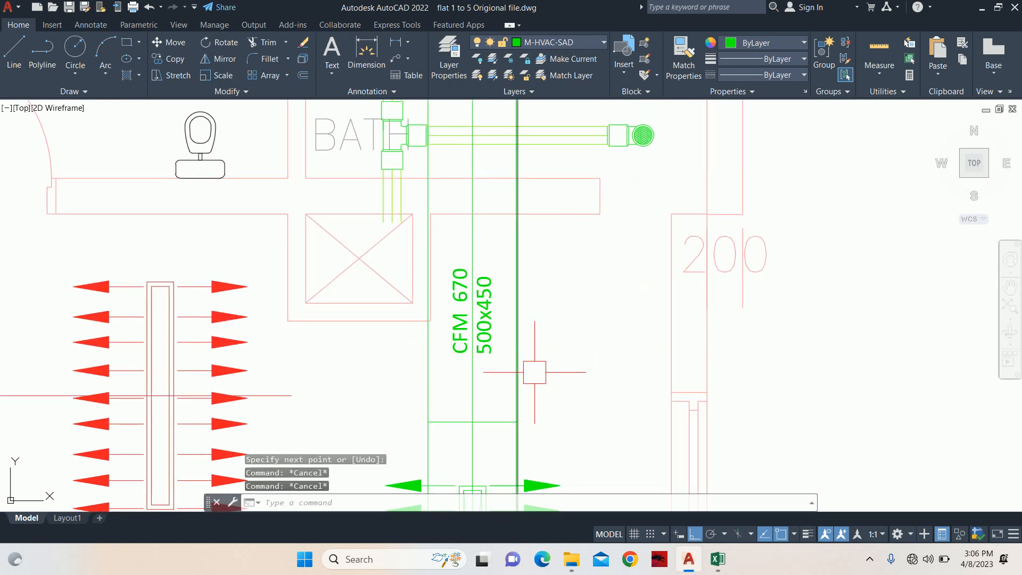
Move the CFM 670 label and the line across the duct slightly upwards together.
{"action": "type", "text": "m"}
{"action": "key", "text": "Return"}
{"action": "left_click", "coordinate": [484, 324]}
{"action": "key", "text": "Return"}
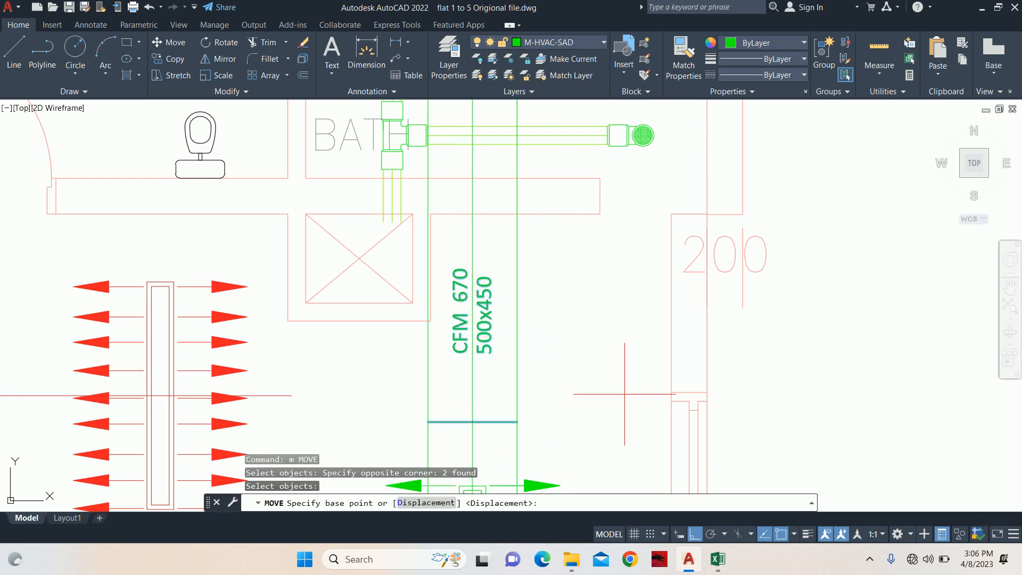
{"action": "left_click", "coordinate": [633, 401]}
{"action": "left_click", "coordinate": [622, 367]}
{"action": "key", "text": "Escape"}
{"action": "key", "text": "Escape"}
{"action": "key", "text": "Escape"}
Measure the duct width at the cross line below the CFM 670 label with a linear dimension, without placing it.
{"action": "scroll", "coordinate": [458, 396], "scroll_direction": "down", "scroll_amount": 2}
{"action": "type", "text": "d"}
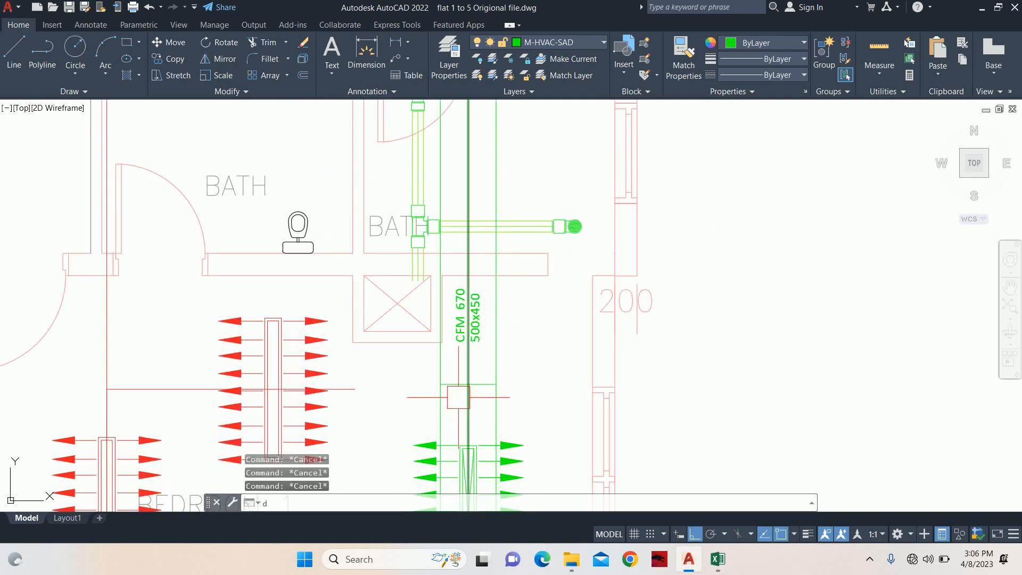
{"action": "key", "text": "Return"}
{"action": "scroll", "coordinate": [463, 396], "scroll_direction": "up", "scroll_amount": 2}
{"action": "key", "text": "Return"}
{"action": "left_click", "coordinate": [503, 366]}
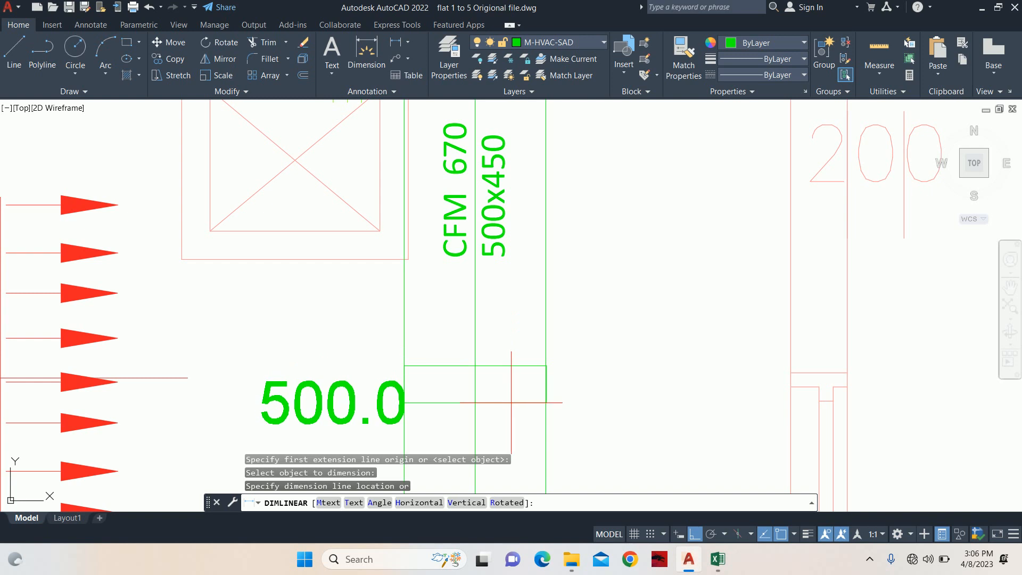
{"action": "key", "text": "Escape"}
{"action": "key", "text": "Escape"}
{"action": "scroll", "coordinate": [511, 401], "scroll_direction": "down", "scroll_amount": 2}
{"action": "scroll", "coordinate": [682, 171], "scroll_direction": "down", "scroll_amount": 1}
{"action": "middle_click_drag", "start_coordinate": [445, 352], "coordinate": [516, 183]}
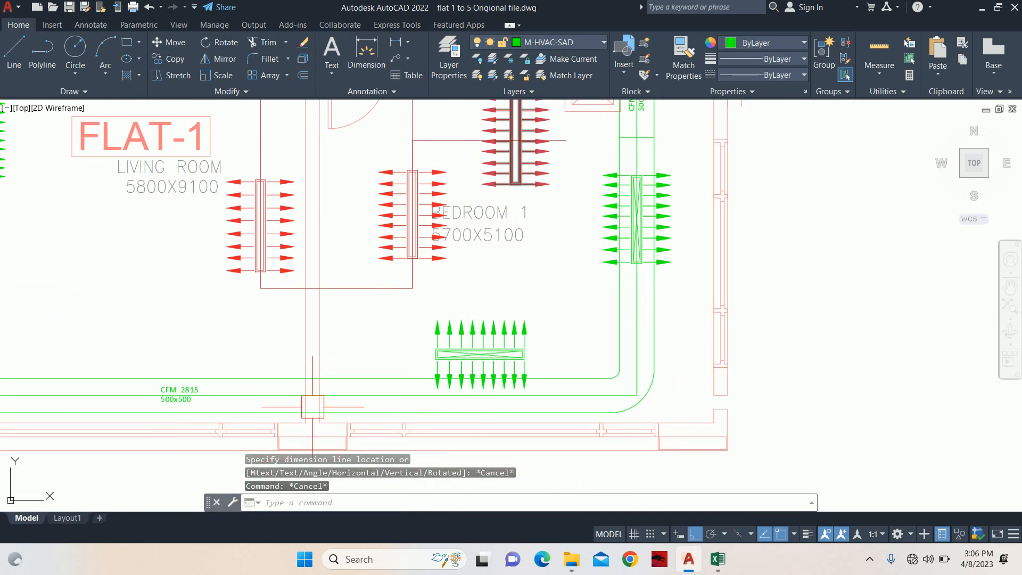
Move the CFM 670, 500x450 label up along the vertical supply duct into the bath area, clear of the cross line.
{"action": "scroll", "coordinate": [173, 396], "scroll_direction": "up", "scroll_amount": 3}
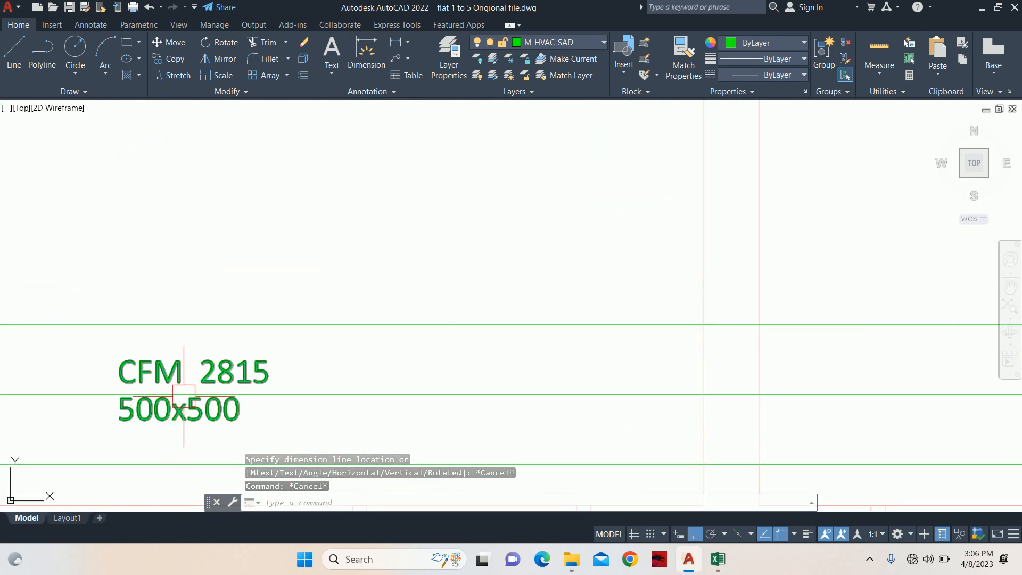
{"action": "scroll", "coordinate": [211, 388], "scroll_direction": "down", "scroll_amount": 5}
{"action": "scroll", "coordinate": [382, 293], "scroll_direction": "up", "scroll_amount": 6}
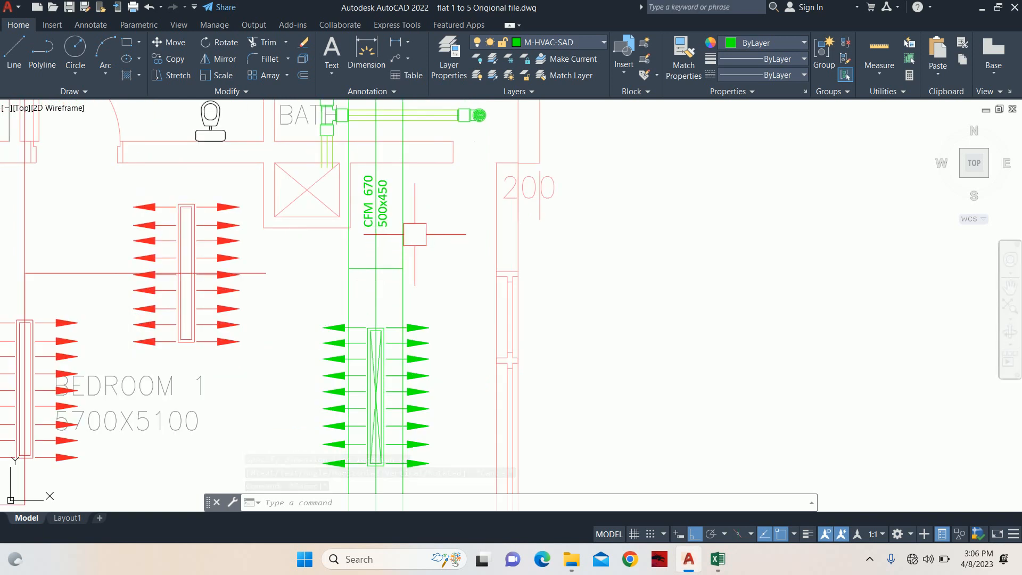
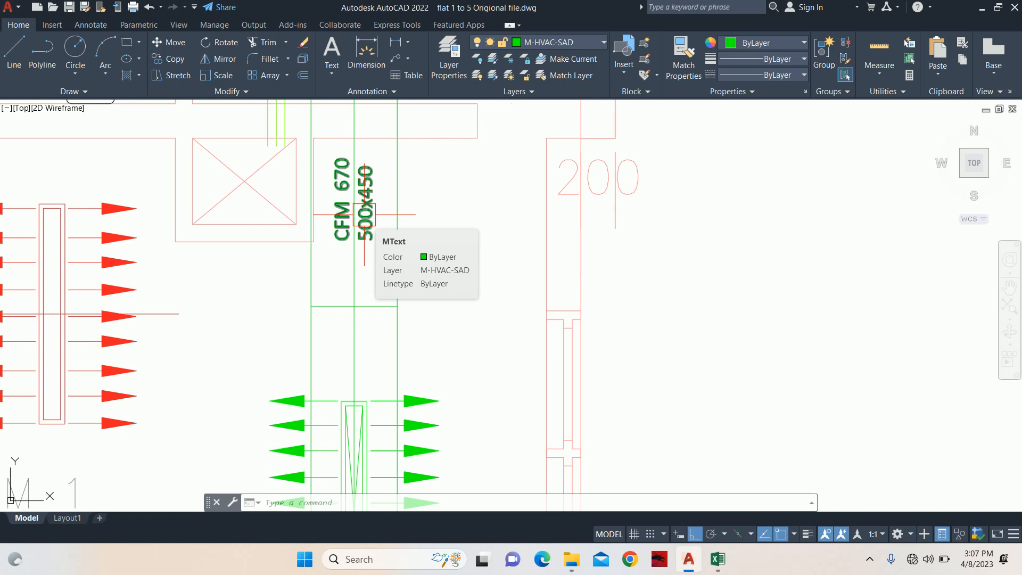
{"action": "key", "text": "Escape"}
{"action": "type", "text": "m"}
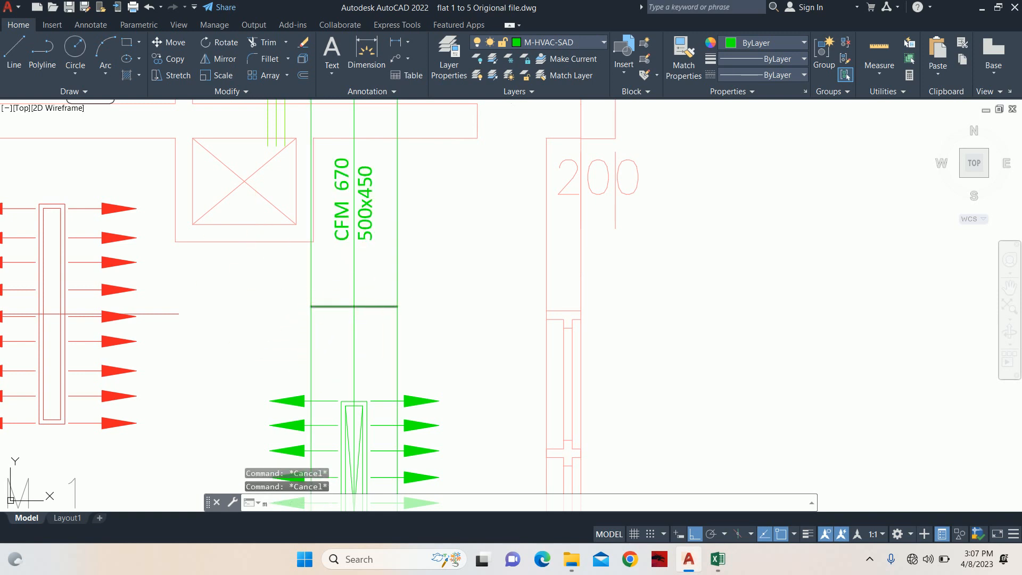
{"action": "key", "text": "Return"}
{"action": "left_click", "coordinate": [352, 238]}
{"action": "key", "text": "Return"}
{"action": "left_click", "coordinate": [453, 300]}
{"action": "middle_click_drag", "start_coordinate": [442, 209], "coordinate": [440, 373]}
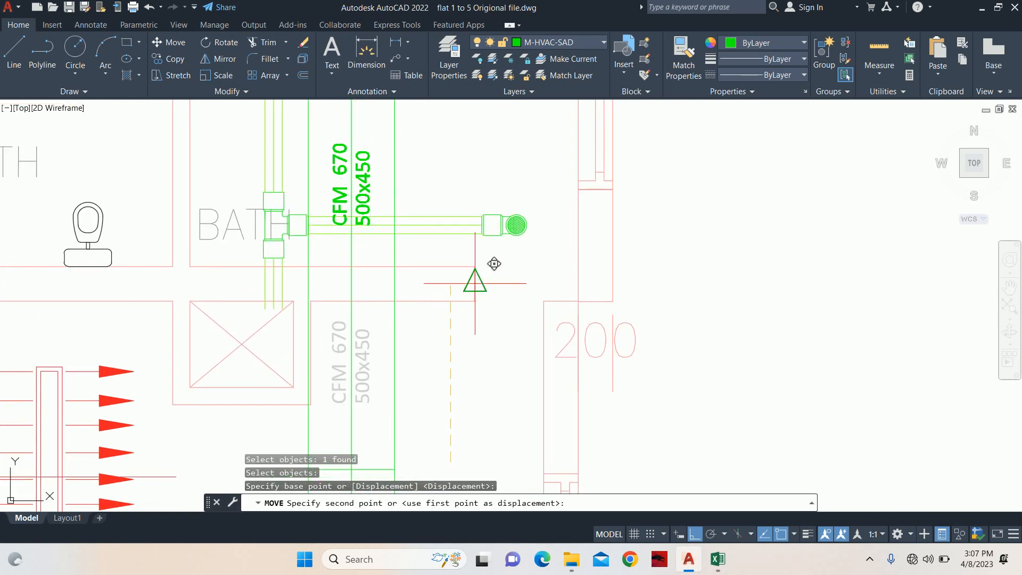
{"action": "left_click", "coordinate": [468, 184]}
{"action": "key", "text": "Escape"}
{"action": "key", "text": "Escape"}
{"action": "middle_click_drag", "start_coordinate": [375, 335], "coordinate": [391, 205]}
{"action": "key", "text": "Escape"}
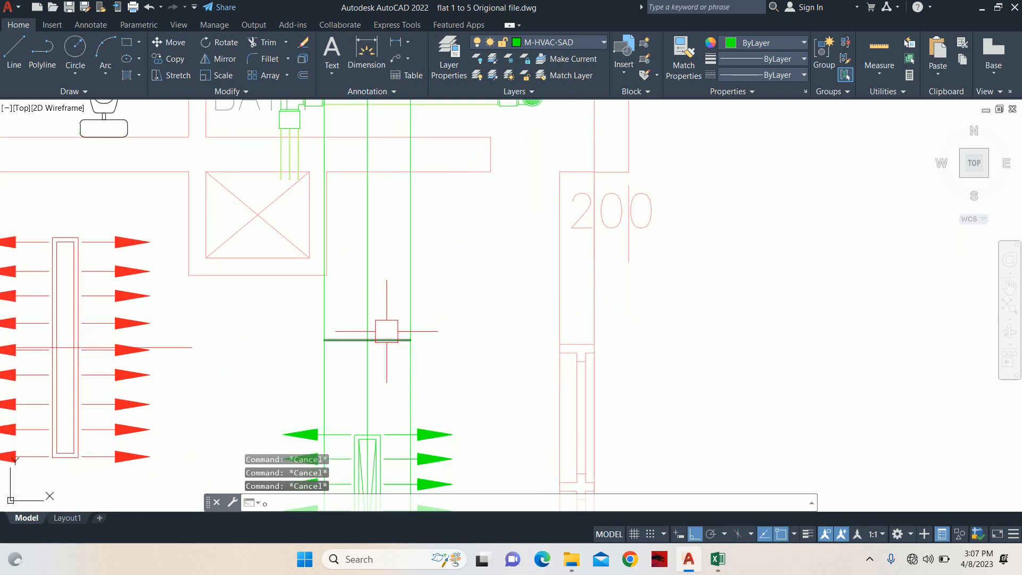
Offset the cross line on the vertical duct 600 mm upwards to make a second cross line.
{"action": "type", "text": "o"}
{"action": "key", "text": "Return"}
{"action": "type", "text": "600"}
{"action": "key", "text": "Return"}
{"action": "left_click", "coordinate": [386, 339]}
{"action": "left_click", "coordinate": [386, 298]}
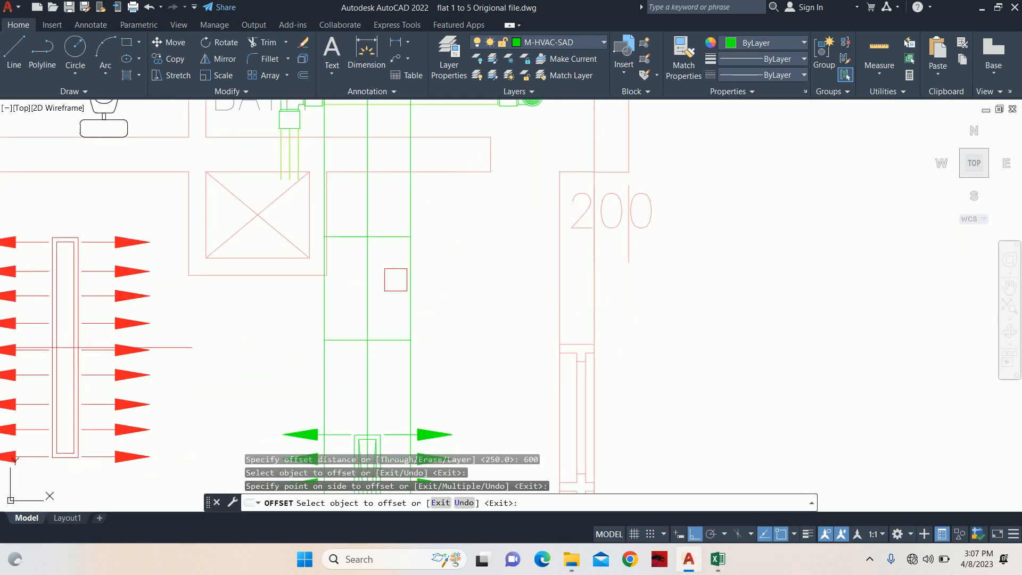
{"action": "key", "text": "Escape"}
{"action": "key", "text": "Escape"}
{"action": "scroll", "coordinate": [389, 293], "scroll_direction": "down", "scroll_amount": 3}
{"action": "key", "text": "Escape"}
{"action": "scroll", "coordinate": [390, 292], "scroll_direction": "down", "scroll_amount": 2}
{"action": "scroll", "coordinate": [383, 222], "scroll_direction": "up", "scroll_amount": 2}
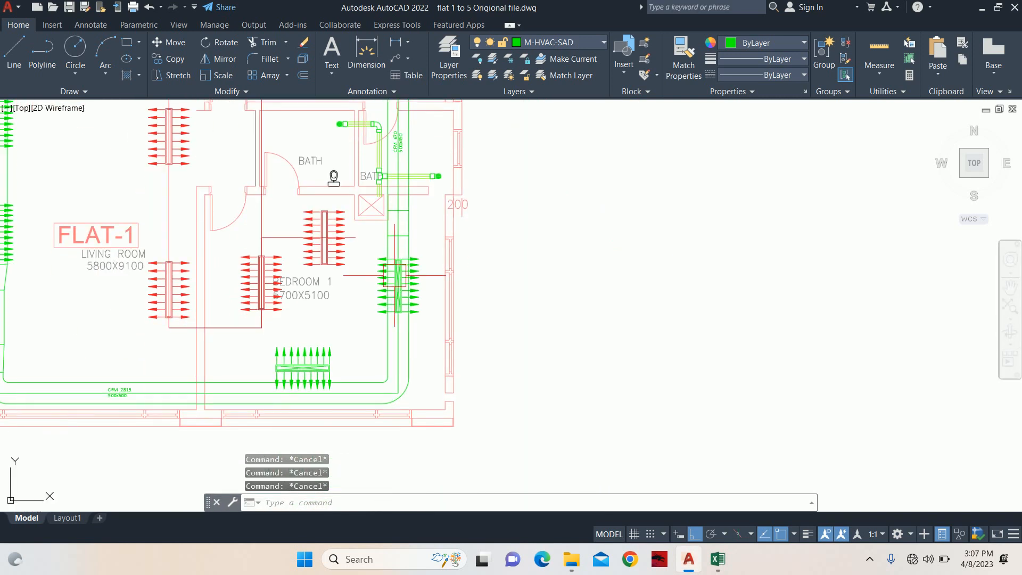
{"action": "scroll", "coordinate": [392, 179], "scroll_direction": "up", "scroll_amount": 2}
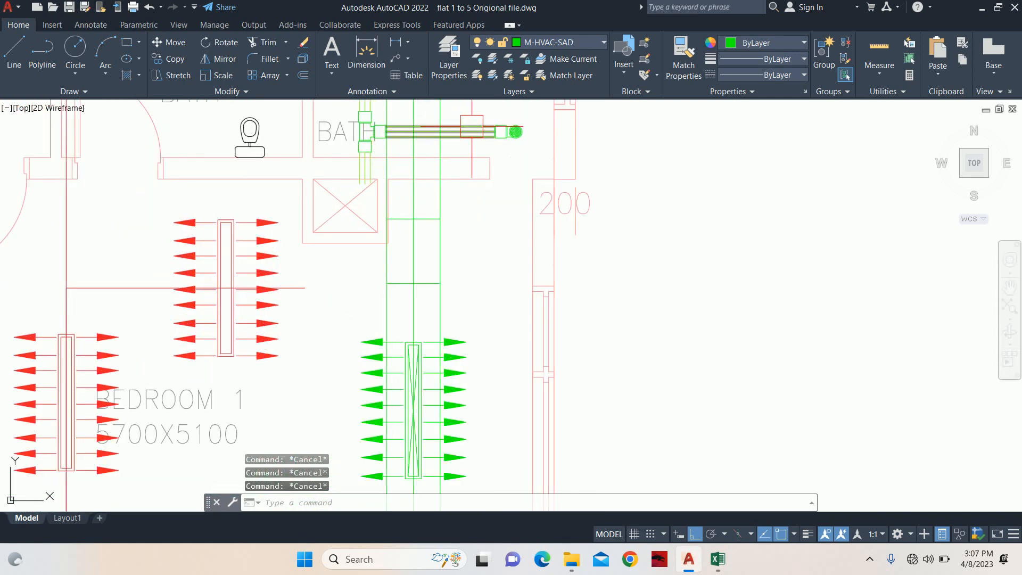
Check the bath pipe's layer and lock layers M-PLUMBING-SWP, M-PLUMBING-WWP, ME-PLUMBING-SWP, ME-PLUMBING-WWP, MEDM and MIRROR.
{"action": "left_click", "coordinate": [478, 139]}
{"action": "key", "text": "Escape"}
{"action": "left_click", "coordinate": [479, 140]}
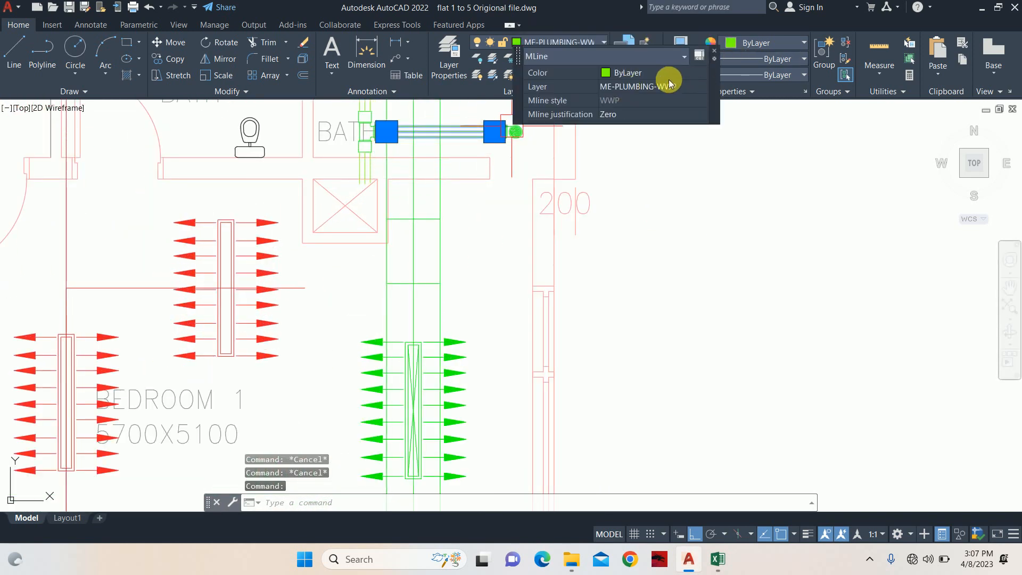
{"action": "key", "text": "Escape"}
{"action": "type", "text": "LA"}
{"action": "key", "text": "Return"}
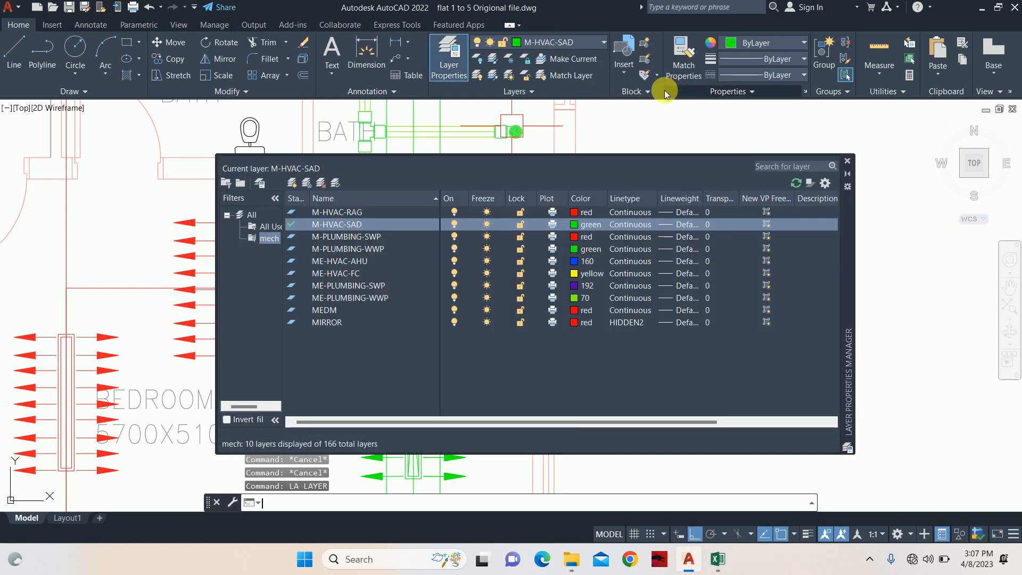
{"action": "left_click", "coordinate": [521, 285]}
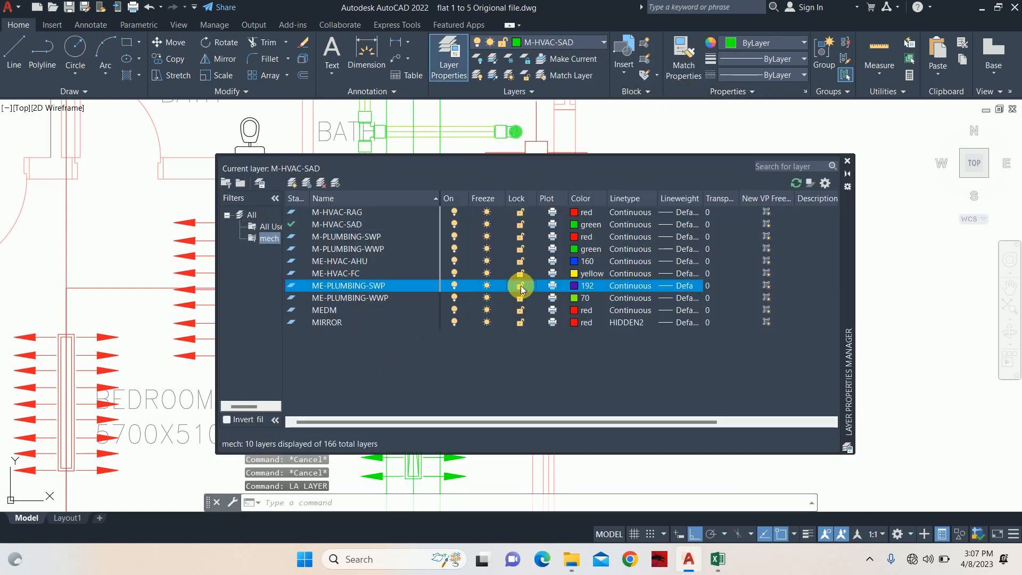
{"action": "left_click", "coordinate": [522, 298]}
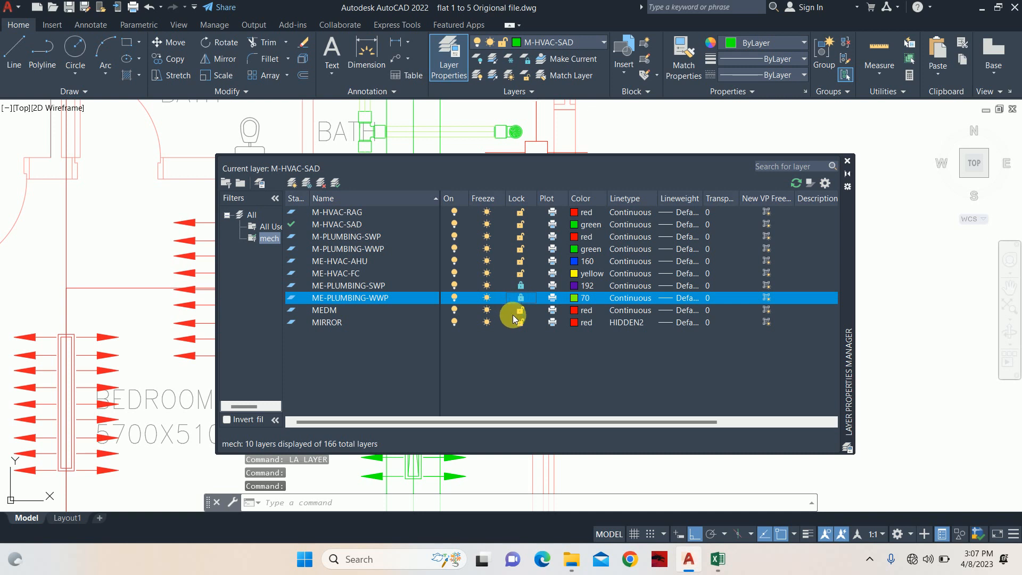
{"action": "left_click", "coordinate": [512, 314]}
{"action": "left_click", "coordinate": [519, 323]}
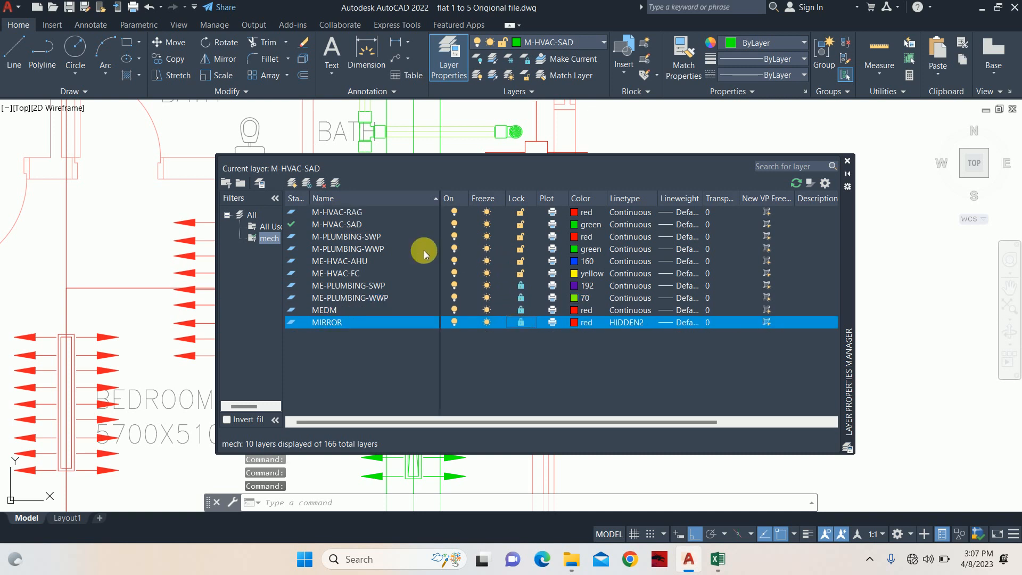
{"action": "left_click", "coordinate": [514, 249]}
{"action": "left_click", "coordinate": [519, 237]}
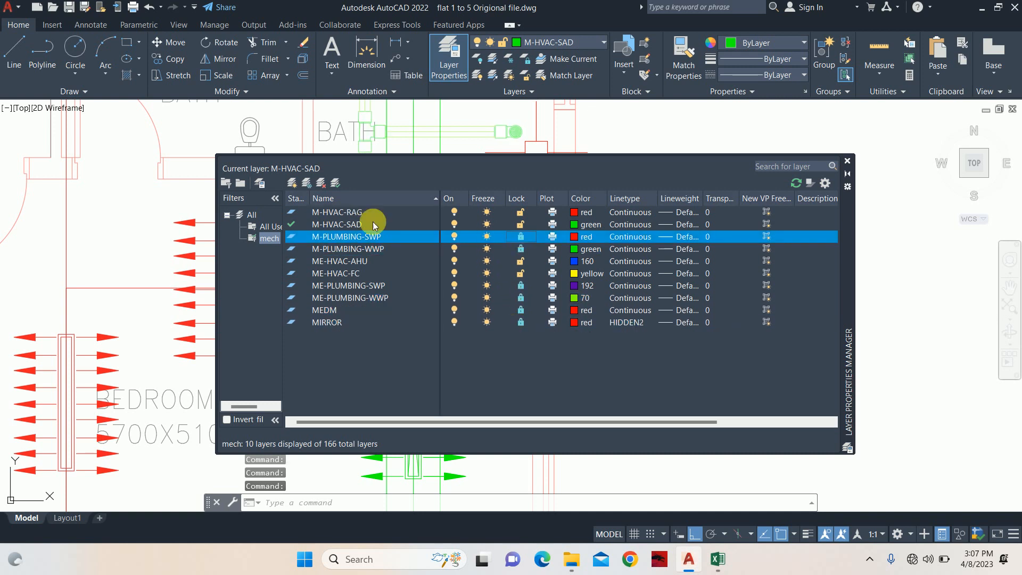
{"action": "left_click", "coordinate": [847, 161]}
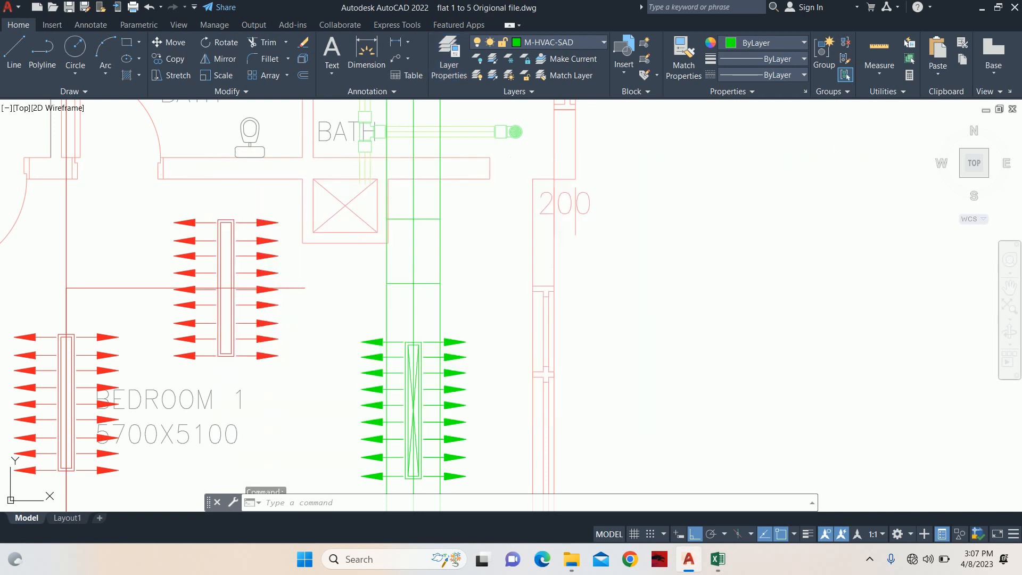
Stretch the vertical supply duct with its diffusers, label and cross lines about 400 mm to the right, away from the bath shaft.
{"action": "scroll", "coordinate": [576, 278], "scroll_direction": "down", "scroll_amount": 4}
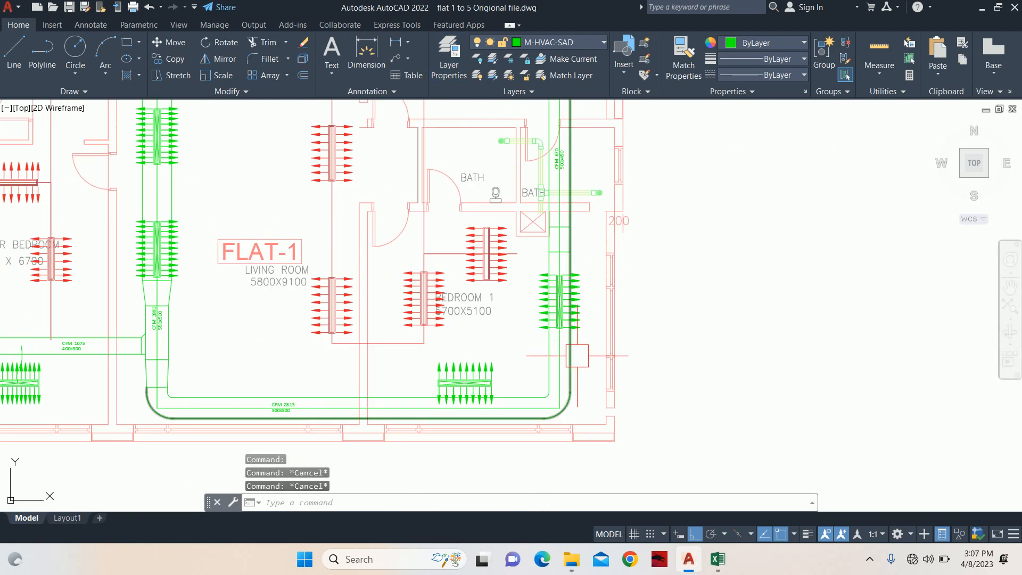
{"action": "scroll", "coordinate": [575, 314], "scroll_direction": "up", "scroll_amount": 3}
{"action": "middle_click_drag", "start_coordinate": [548, 160], "coordinate": [525, 257]}
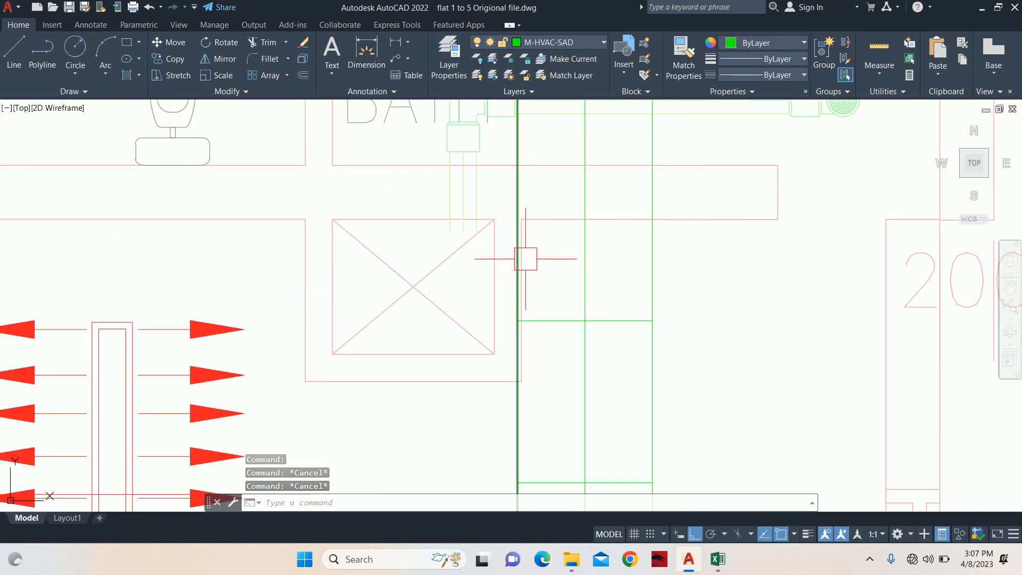
{"action": "scroll", "coordinate": [533, 269], "scroll_direction": "down", "scroll_amount": 2}
{"action": "key", "text": "Escape"}
{"action": "scroll", "coordinate": [557, 322], "scroll_direction": "down", "scroll_amount": 2}
{"action": "middle_click_drag", "start_coordinate": [557, 324], "coordinate": [561, 250]}
{"action": "type", "text": "s"}
{"action": "key", "text": "space"}
{"action": "middle_click_drag", "start_coordinate": [583, 390], "coordinate": [597, 324]}
{"action": "left_click", "coordinate": [588, 421]}
{"action": "scroll", "coordinate": [558, 237], "scroll_direction": "down", "scroll_amount": 1}
{"action": "mouse_move", "coordinate": [552, 189]}
{"action": "middle_mouse_down"}
{"action": "mouse_move", "coordinate": [544, 288]}
{"action": "mouse_move", "coordinate": [537, 182]}
{"action": "mouse_move", "coordinate": [543, 251]}
{"action": "middle_mouse_up"}
{"action": "left_click", "coordinate": [552, 181]}
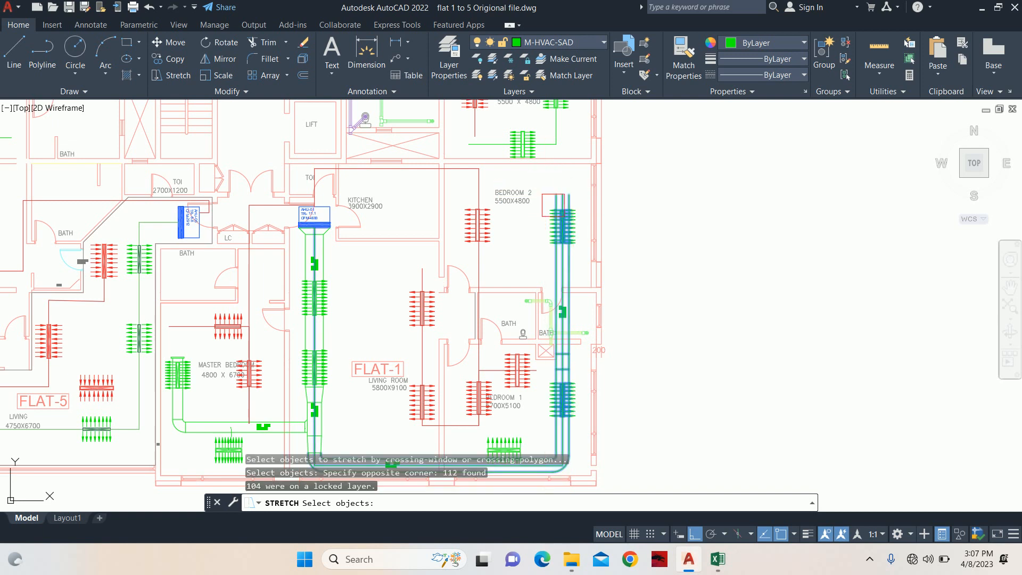
{"action": "scroll", "coordinate": [626, 265], "scroll_direction": "up", "scroll_amount": 1}
{"action": "key", "text": "space"}
{"action": "left_click", "coordinate": [638, 265]}
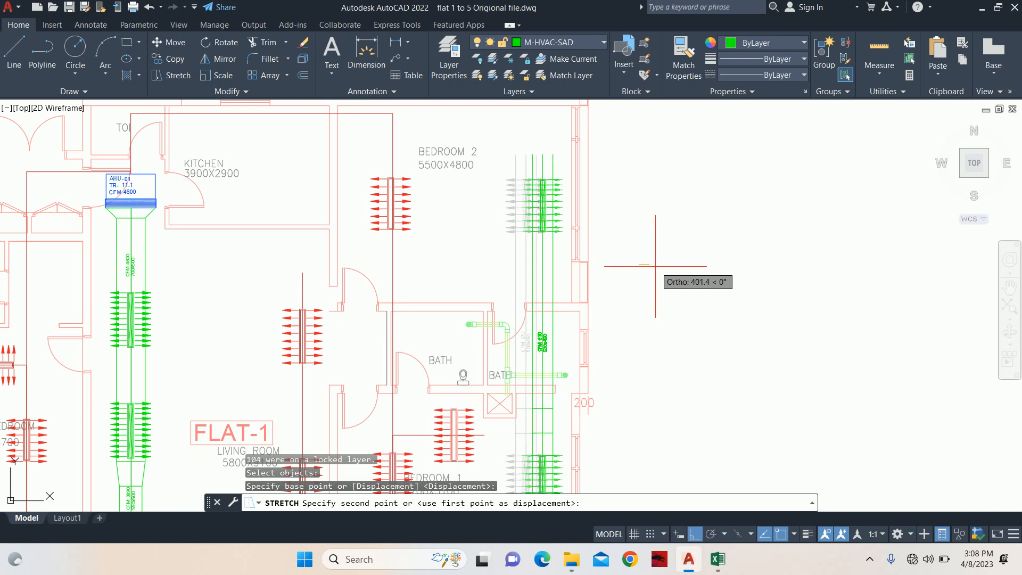
{"action": "key", "text": "Escape"}
{"action": "key", "text": "Escape"}
Draw a curved spline from the centre of Bedroom 1's horizontal supply diffuser down towards the duct below it, with Ortho off.
{"action": "scroll", "coordinate": [660, 218], "scroll_direction": "down", "scroll_amount": 5}
{"action": "scroll", "coordinate": [575, 298], "scroll_direction": "up", "scroll_amount": 7}
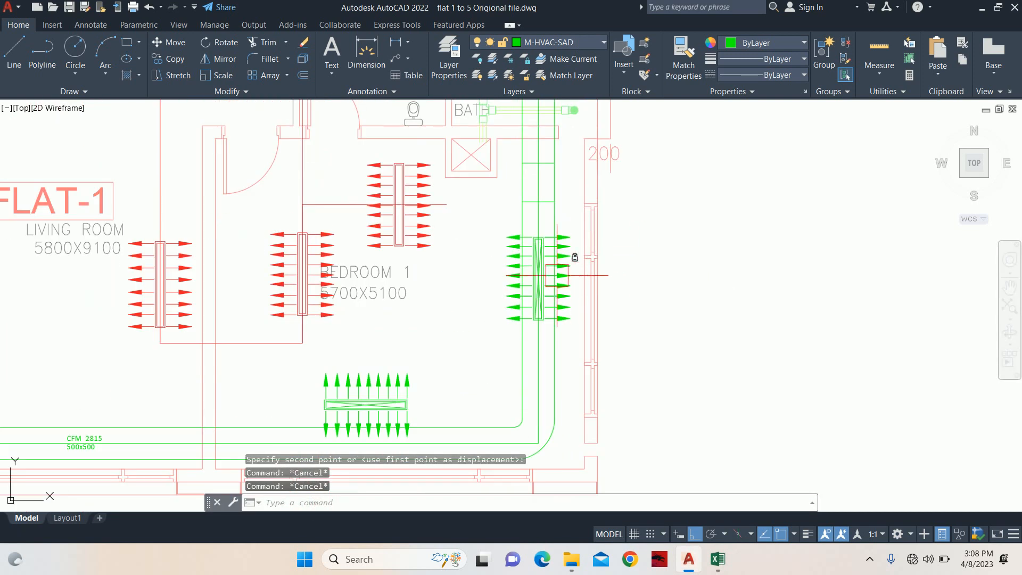
{"action": "key", "text": "Escape"}
{"action": "scroll", "coordinate": [469, 368], "scroll_direction": "up", "scroll_amount": 4}
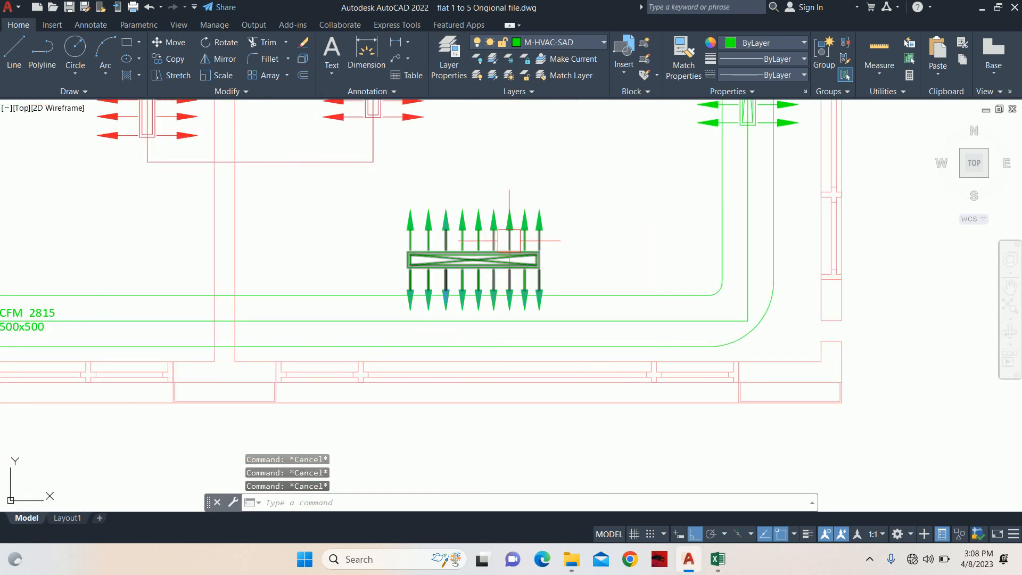
{"action": "type", "text": "spl"}
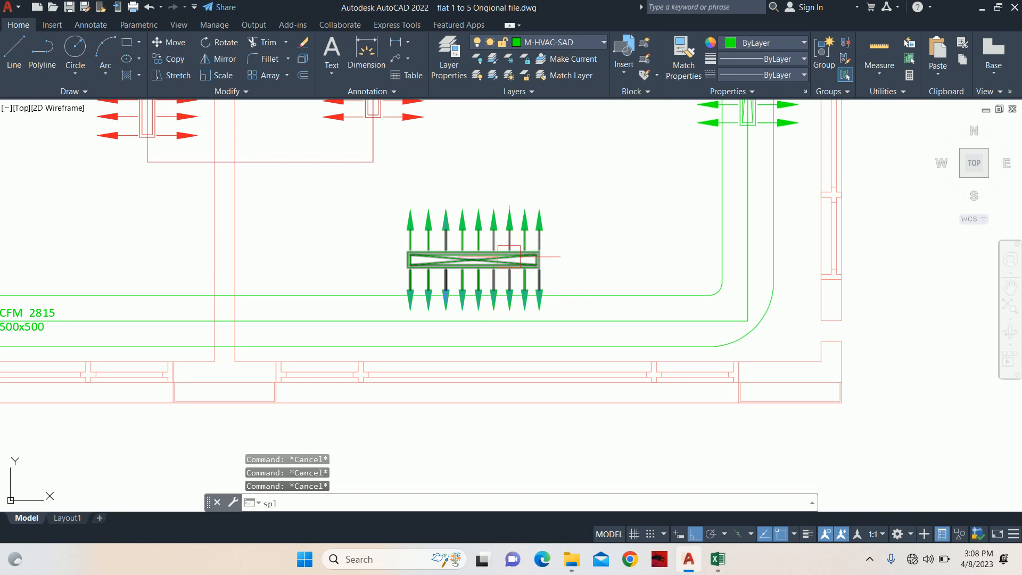
{"action": "key", "text": "Return"}
{"action": "scroll", "coordinate": [498, 257], "scroll_direction": "up", "scroll_amount": 4}
{"action": "left_click", "coordinate": [431, 264]}
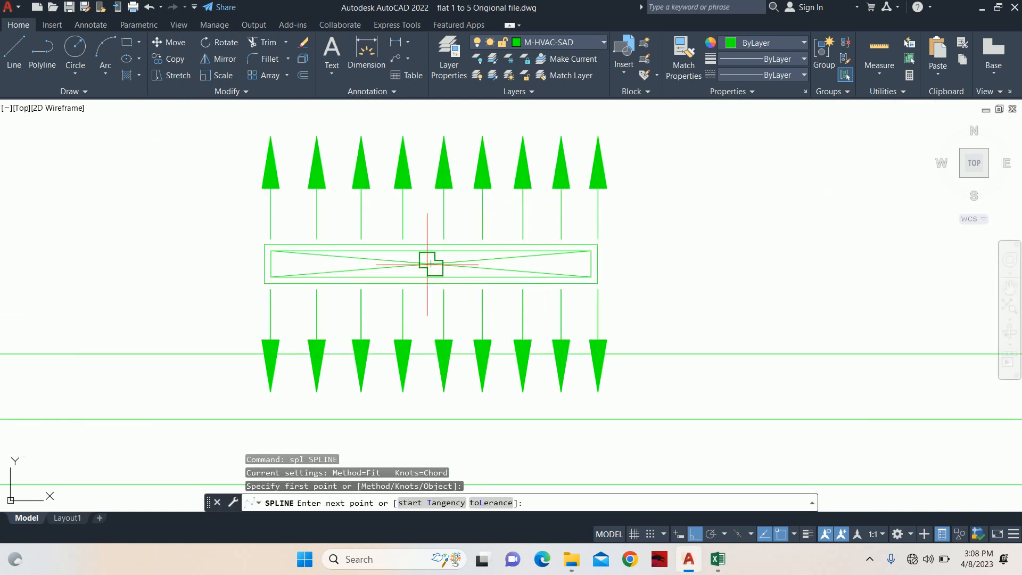
{"action": "middle_click_drag", "start_coordinate": [427, 260], "coordinate": [434, 230]}
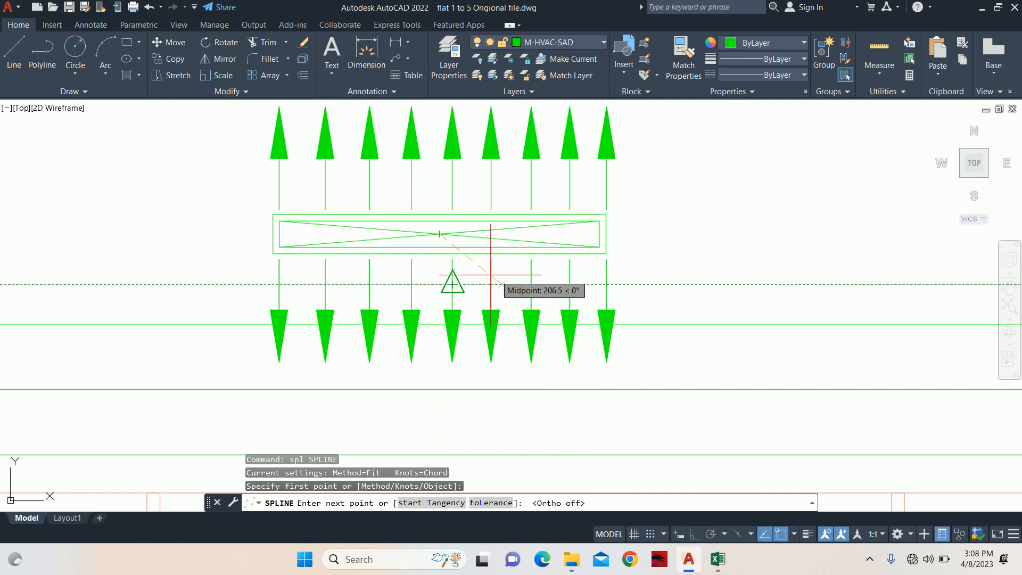
{"action": "scroll", "coordinate": [476, 289], "scroll_direction": "up", "scroll_amount": 2}
{"action": "left_click", "coordinate": [460, 292]}
{"action": "scroll", "coordinate": [418, 356], "scroll_direction": "down", "scroll_amount": 4}
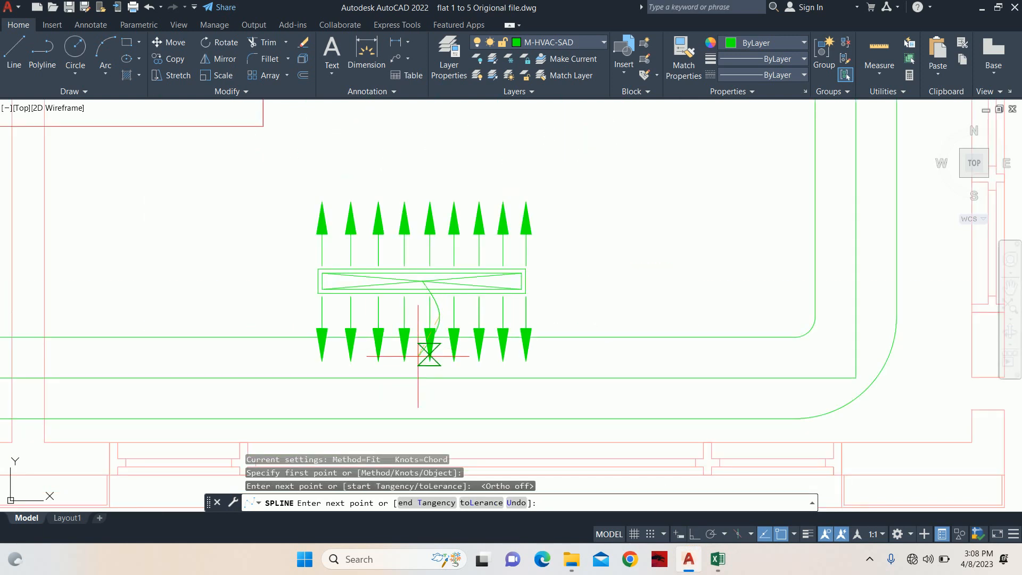
{"action": "scroll", "coordinate": [415, 373], "scroll_direction": "up", "scroll_amount": 2}
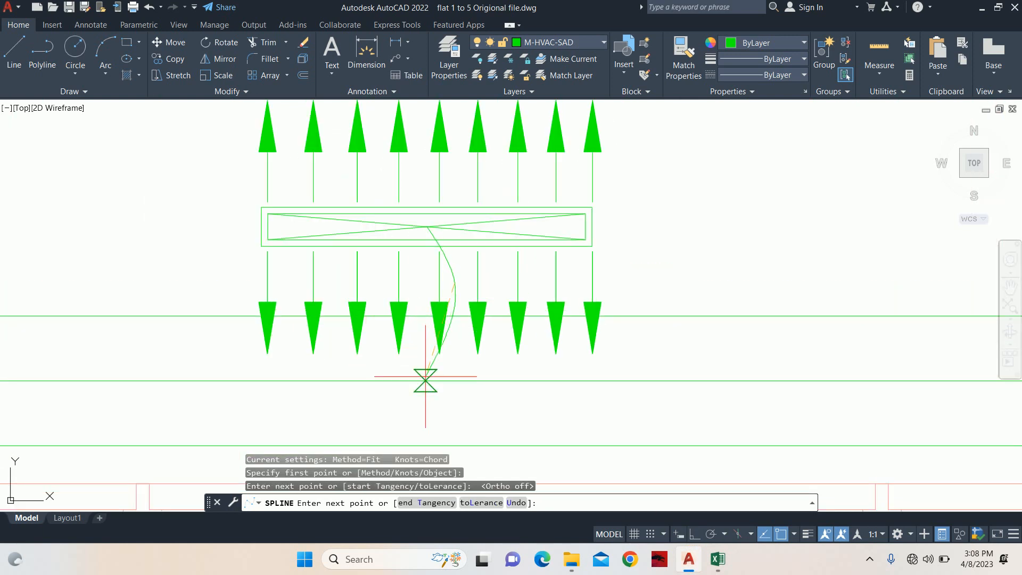
Finish the spline running from the Bedroom 1 diffuser's centre to the supply duct, and erase it.
{"action": "left_click", "coordinate": [425, 376]}
{"action": "key", "text": "Return"}
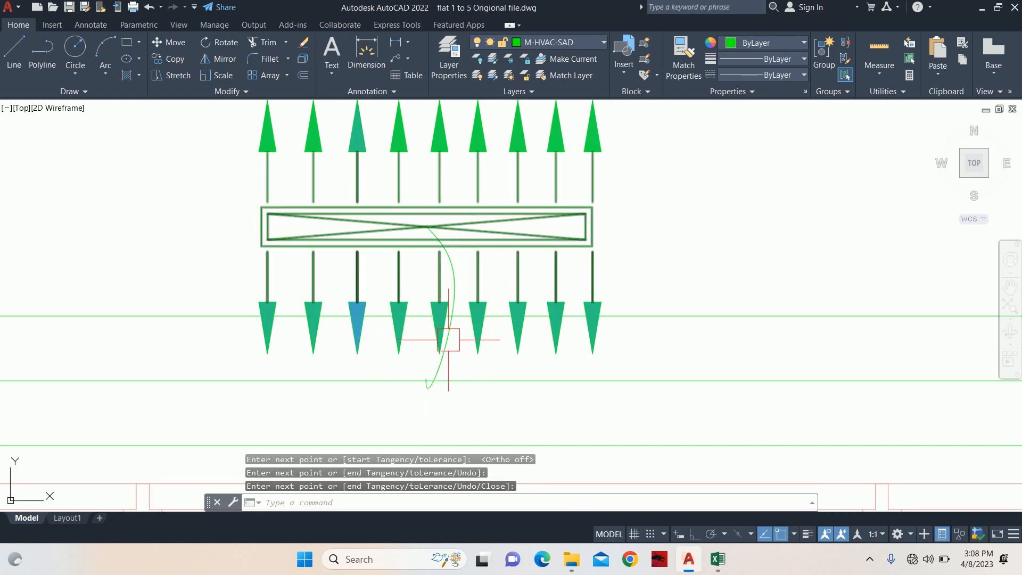
{"action": "left_click", "coordinate": [449, 345]}
{"action": "key", "text": "Delete"}
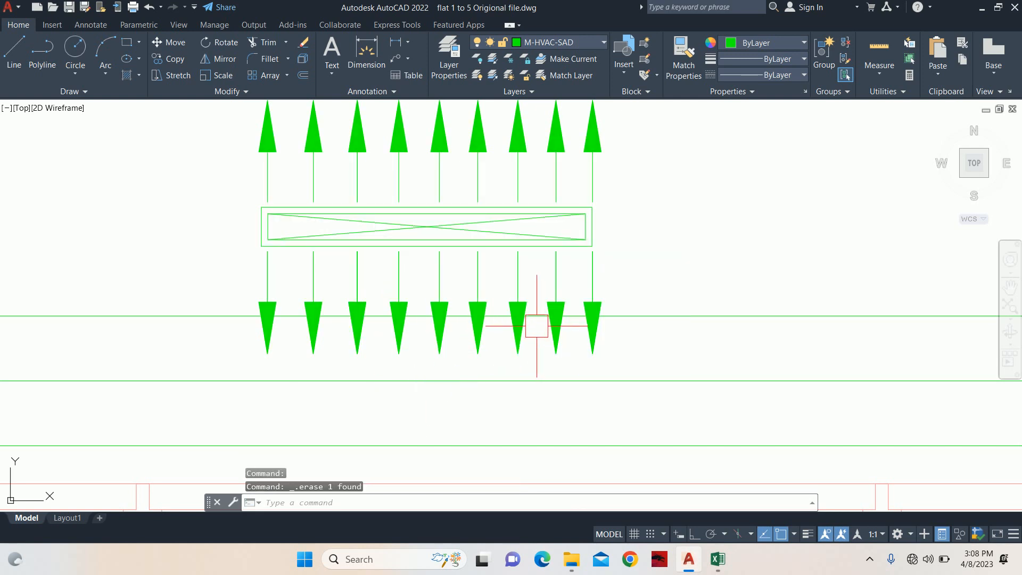
Draw an S-shaped spline from the centre of the lower Bedroom 1 supply diffuser to the middle of the adjacent duct.
{"action": "type", "text": "spl"}
{"action": "key", "text": "Return"}
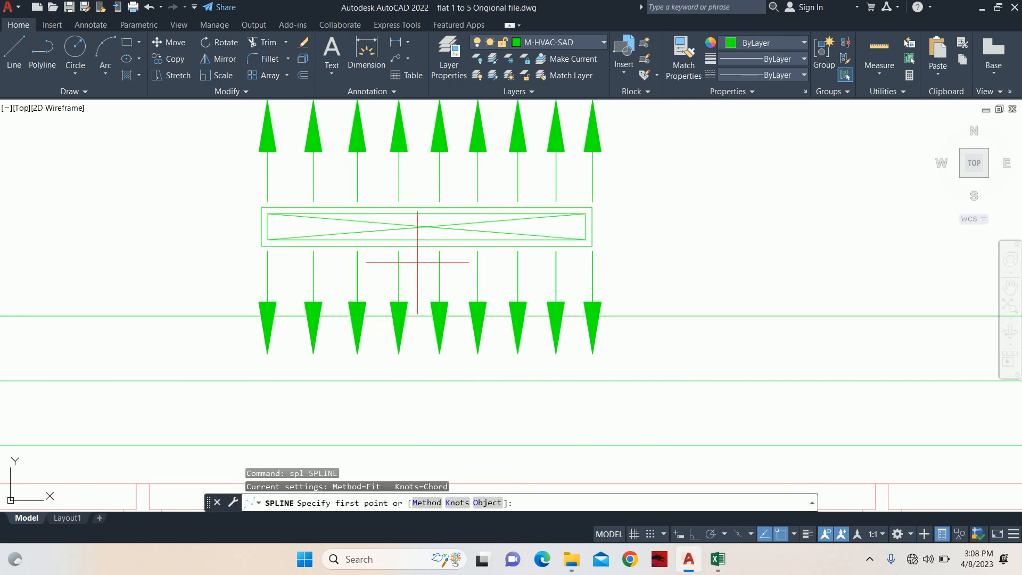
{"action": "left_click", "coordinate": [424, 227]}
{"action": "scroll", "coordinate": [424, 234], "scroll_direction": "up", "scroll_amount": 3}
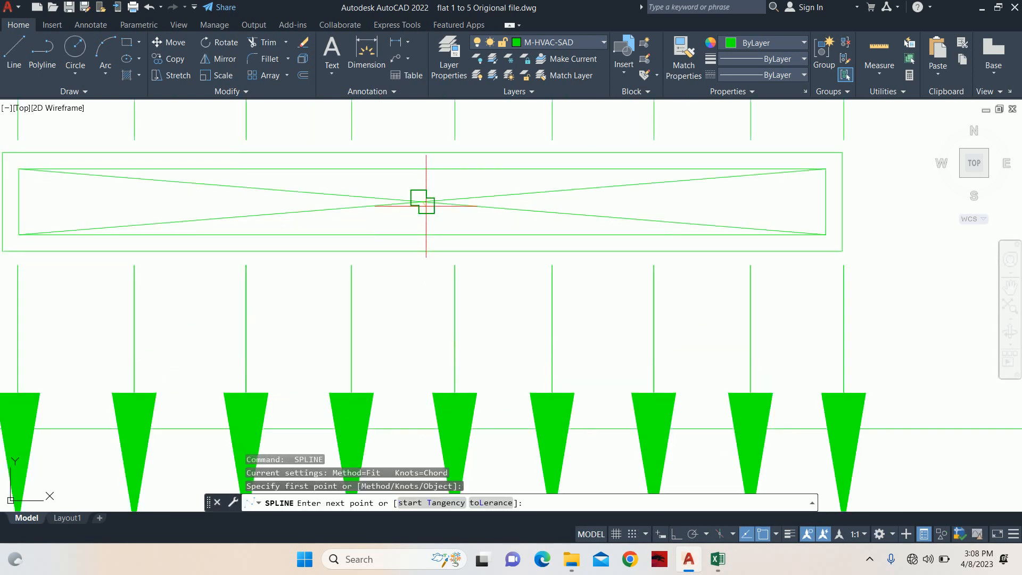
{"action": "scroll", "coordinate": [424, 200], "scroll_direction": "up", "scroll_amount": 3}
{"action": "scroll", "coordinate": [458, 309], "scroll_direction": "down", "scroll_amount": 3}
{"action": "left_click", "coordinate": [467, 347]}
{"action": "scroll", "coordinate": [467, 347], "scroll_direction": "up", "scroll_amount": 3}
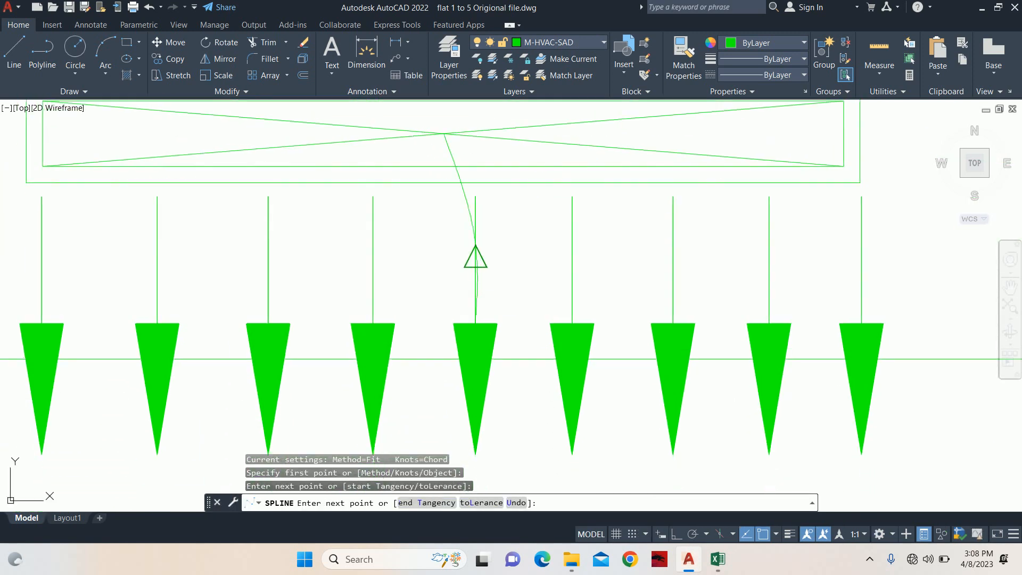
{"action": "middle_click_drag", "start_coordinate": [429, 334], "coordinate": [456, 238]}
{"action": "left_click", "coordinate": [457, 314]}
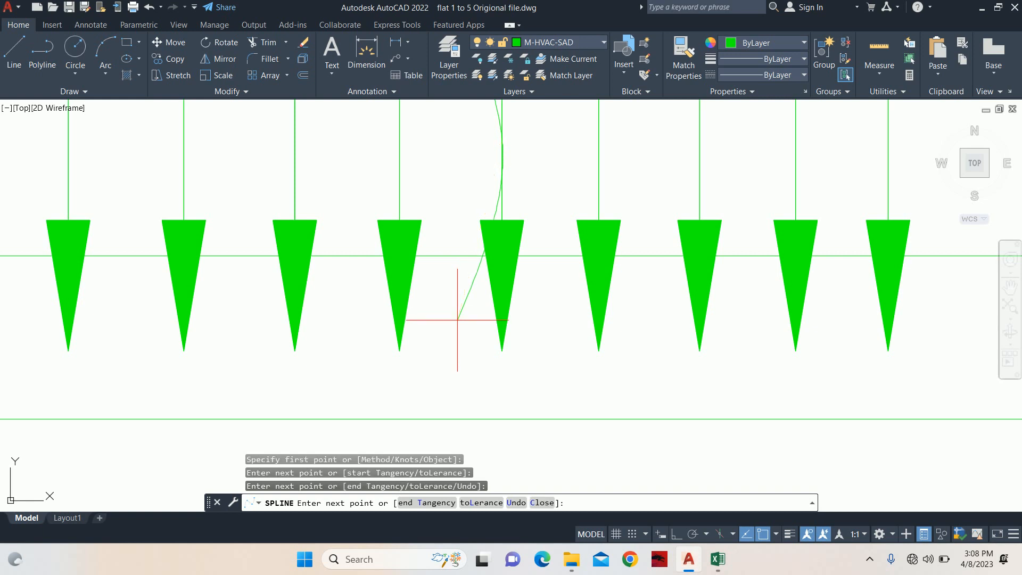
{"action": "middle_click_drag", "start_coordinate": [456, 361], "coordinate": [450, 350]}
{"action": "left_click", "coordinate": [461, 378]}
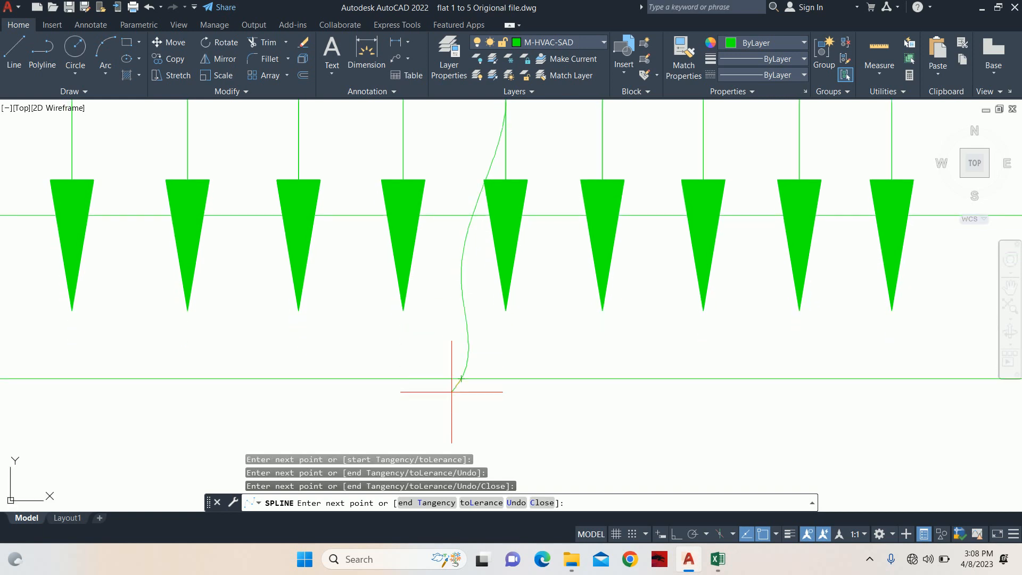
{"action": "key", "text": "Return"}
Copy the rectangular end cap of the Master Bedroom duct onto the open end of the Bedroom 2 supply duct, aligned with its right-hand edge.
{"action": "scroll", "coordinate": [493, 294], "scroll_direction": "down", "scroll_amount": 5}
{"action": "middle_click_drag", "start_coordinate": [684, 256], "coordinate": [590, 281]}
{"action": "scroll", "coordinate": [590, 282], "scroll_direction": "down", "scroll_amount": 3}
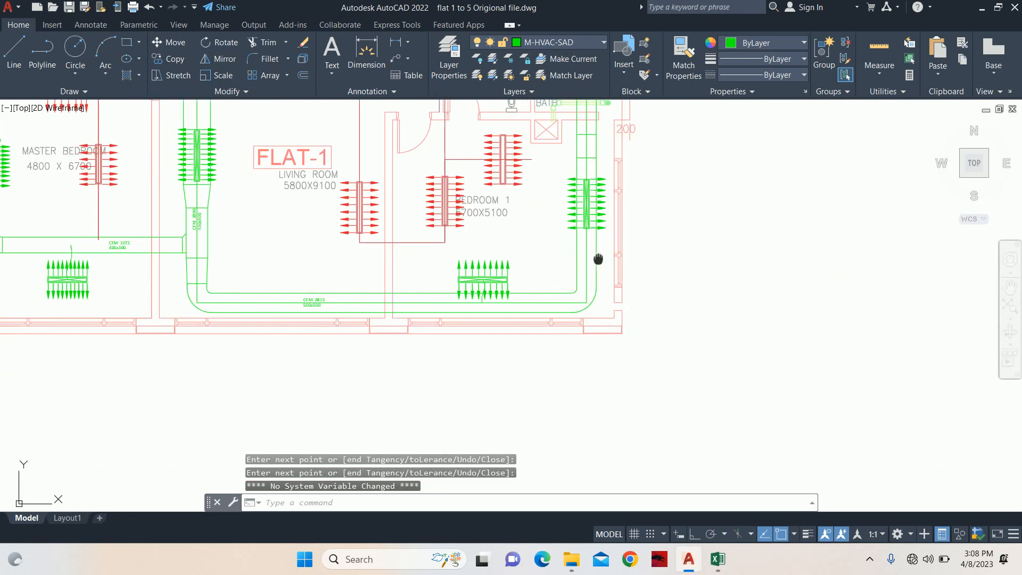
{"action": "scroll", "coordinate": [598, 255], "scroll_direction": "up", "scroll_amount": 3}
{"action": "middle_click_drag", "start_coordinate": [667, 240], "coordinate": [610, 329]}
{"action": "scroll", "coordinate": [638, 178], "scroll_direction": "up", "scroll_amount": 1}
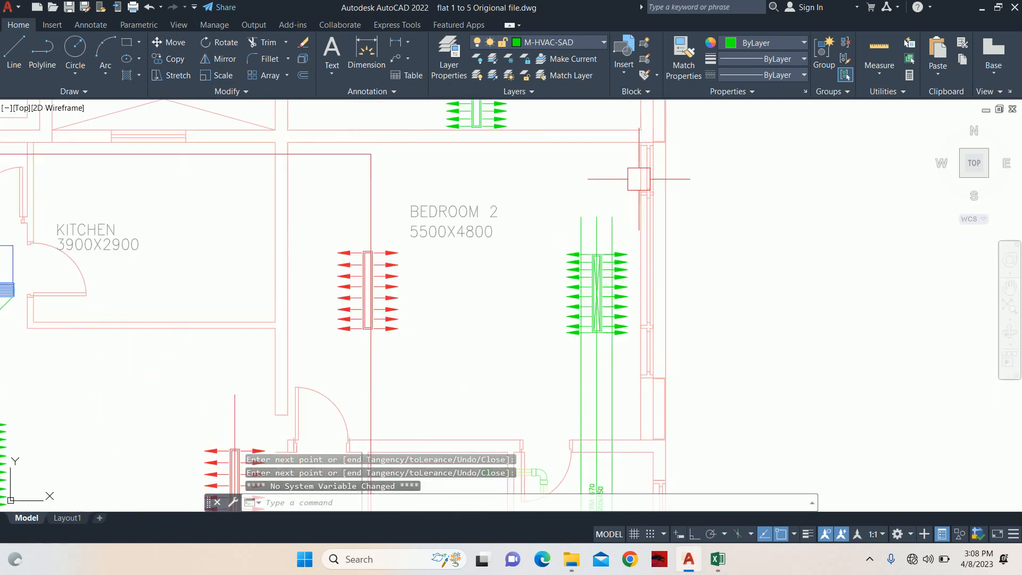
{"action": "scroll", "coordinate": [569, 250], "scroll_direction": "down", "scroll_amount": 2}
{"action": "scroll", "coordinate": [360, 309], "scroll_direction": "up", "scroll_amount": 1}
{"action": "middle_click_drag", "start_coordinate": [367, 243], "coordinate": [432, 123]}
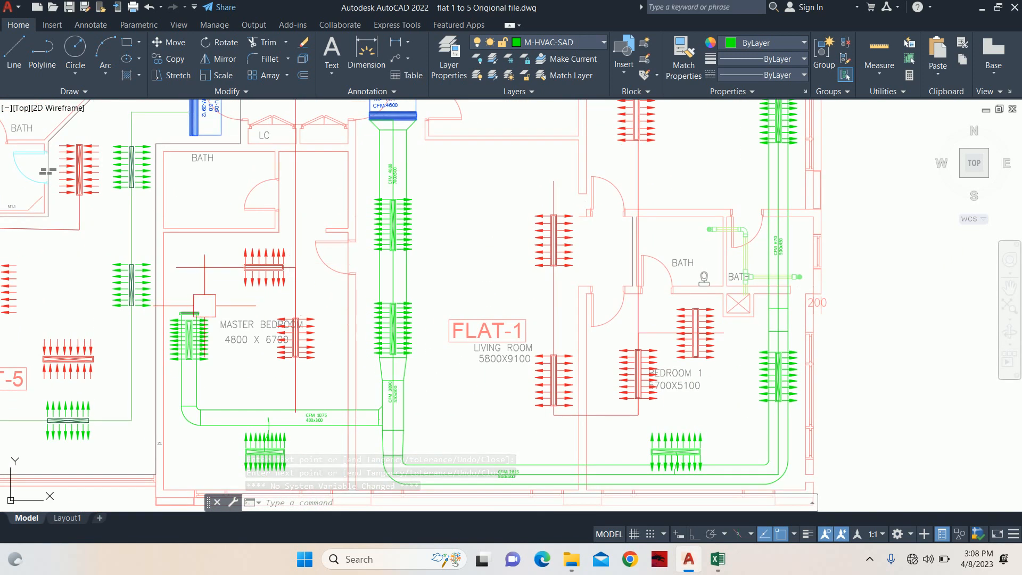
{"action": "middle_click_drag", "start_coordinate": [206, 306], "coordinate": [365, 294]}
{"action": "scroll", "coordinate": [332, 309], "scroll_direction": "up", "scroll_amount": 3}
{"action": "type", "text": "o"}
{"action": "key", "text": "Return"}
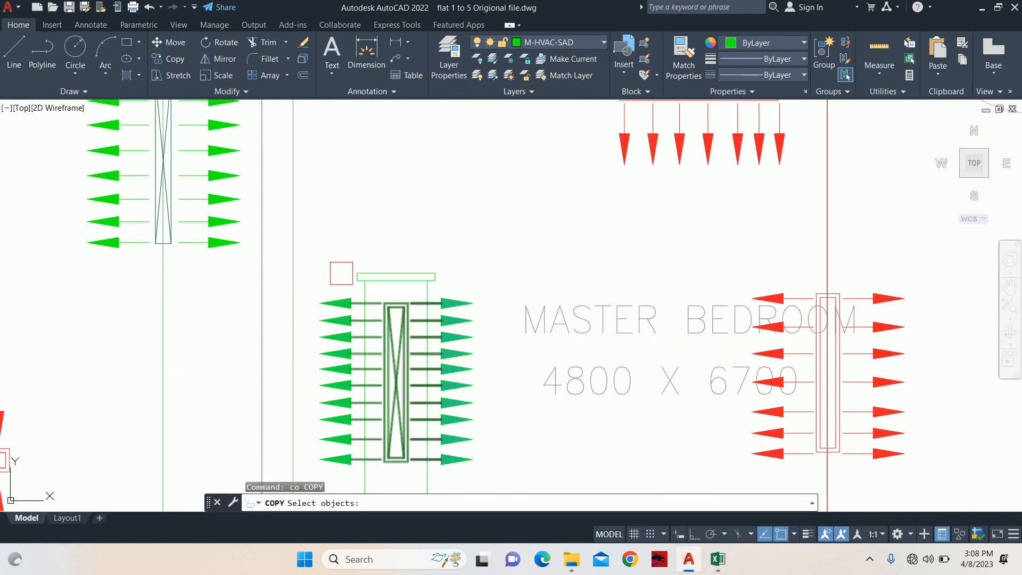
{"action": "scroll", "coordinate": [336, 265], "scroll_direction": "up", "scroll_amount": 1}
{"action": "left_click", "coordinate": [333, 258]}
{"action": "left_click", "coordinate": [503, 295]}
{"action": "key", "text": "Return"}
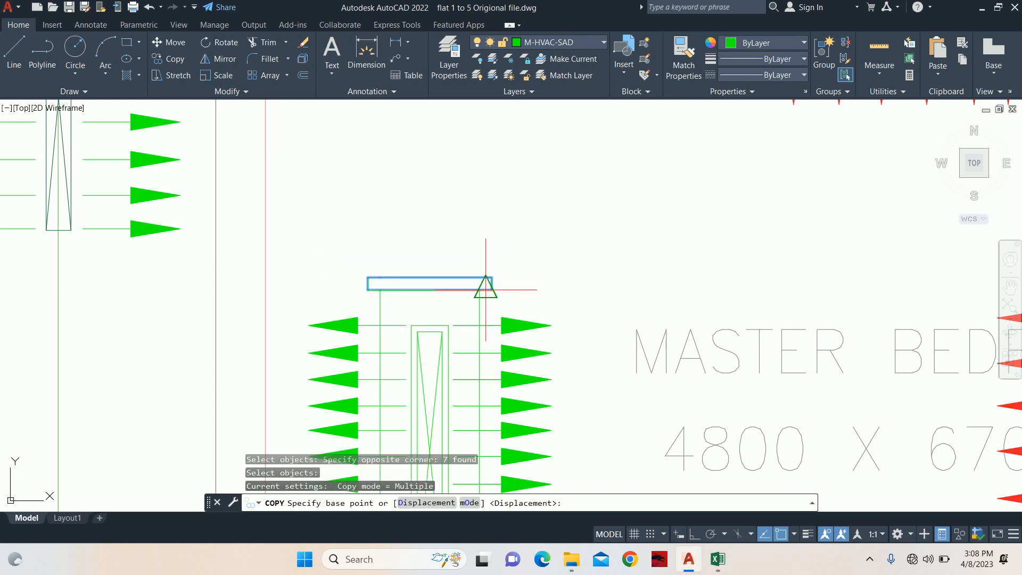
{"action": "left_click", "coordinate": [479, 290]}
{"action": "scroll", "coordinate": [597, 218], "scroll_direction": "down", "scroll_amount": 4}
{"action": "middle_click_drag", "start_coordinate": [669, 213], "coordinate": [263, 370]}
{"action": "scroll", "coordinate": [597, 296], "scroll_direction": "down", "scroll_amount": 2}
{"action": "middle_click_drag", "start_coordinate": [647, 271], "coordinate": [473, 397]}
{"action": "scroll", "coordinate": [767, 239], "scroll_direction": "up", "scroll_amount": 4}
{"action": "left_click", "coordinate": [668, 254]}
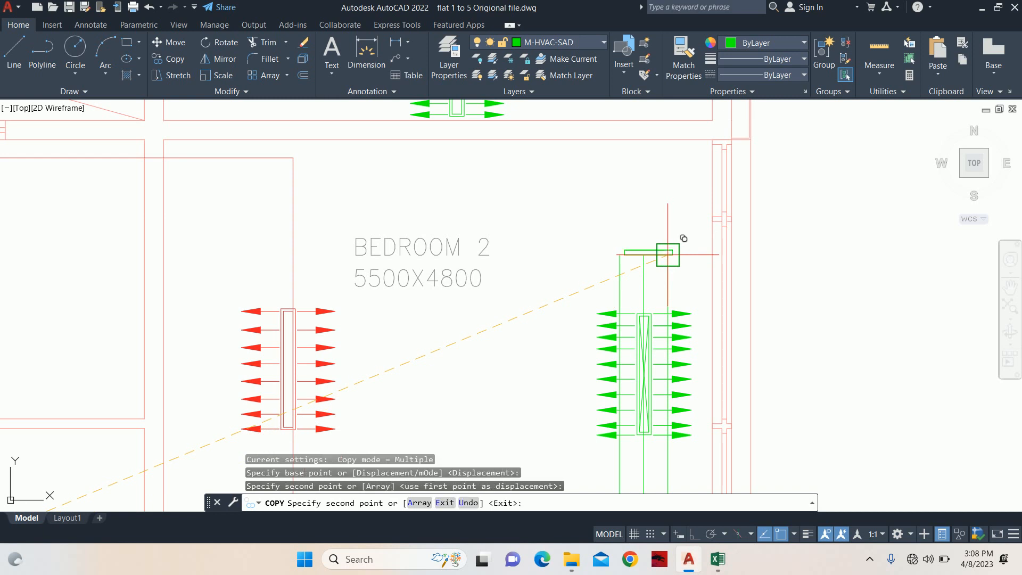
{"action": "key", "text": "Escape"}
Stretch the left end of the copied Bedroom 2 end cap past the duct's left edge, matching the overhang on the right.
{"action": "scroll", "coordinate": [629, 248], "scroll_direction": "up", "scroll_amount": 3}
{"action": "type", "text": "s"}
{"action": "key", "text": "Return"}
{"action": "left_click", "coordinate": [697, 318]}
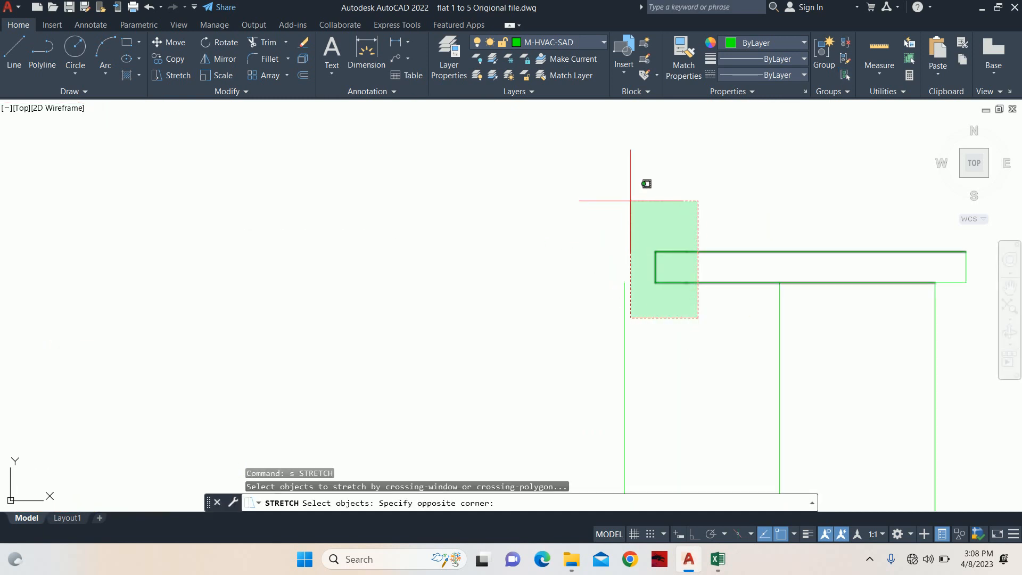
{"action": "left_click", "coordinate": [636, 201]}
{"action": "key", "text": "Return"}
{"action": "left_click", "coordinate": [686, 283]}
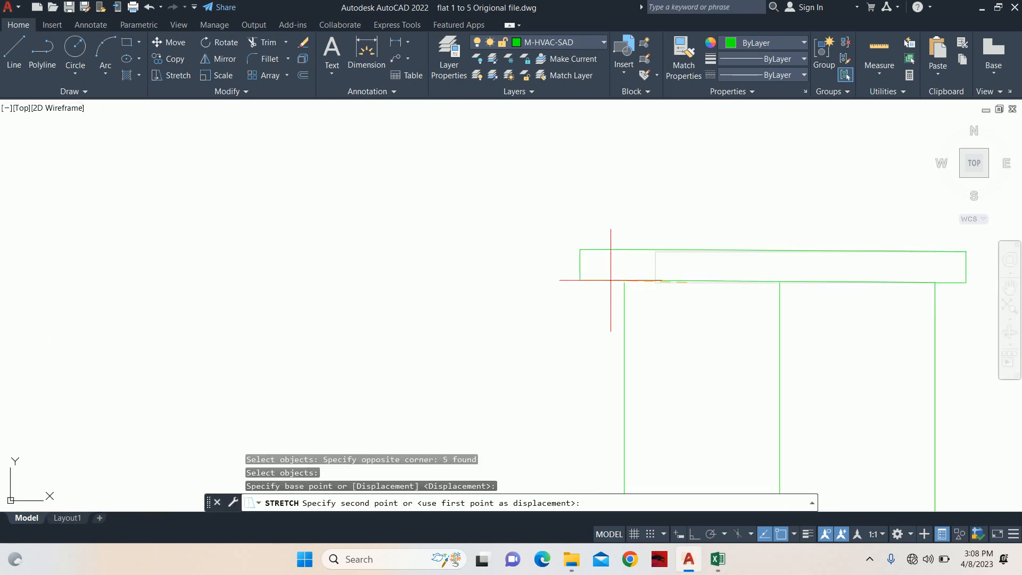
{"action": "key", "text": "Escape"}
Turn Ortho on and stretch the capped end of the Bedroom 2 duct straight down, closer to its supply diffuser.
{"action": "scroll", "coordinate": [663, 265], "scroll_direction": "down", "scroll_amount": 2}
{"action": "middle_click_drag", "start_coordinate": [664, 265], "coordinate": [636, 246]}
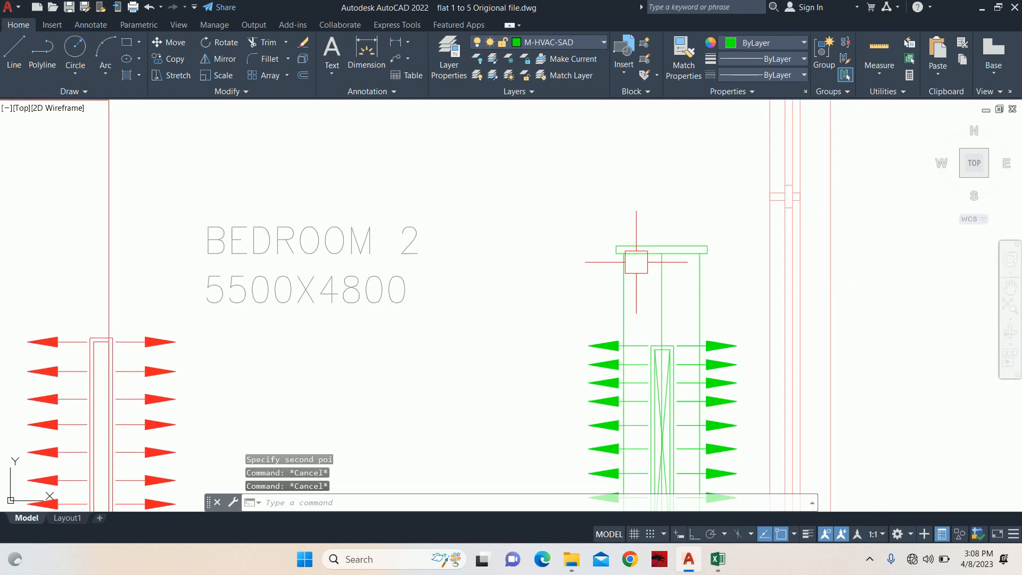
{"action": "type", "text": "s"}
{"action": "key", "text": "Return"}
{"action": "left_click", "coordinate": [729, 234]}
{"action": "left_click", "coordinate": [509, 265]}
{"action": "key", "text": "Return"}
{"action": "left_click", "coordinate": [533, 257]}
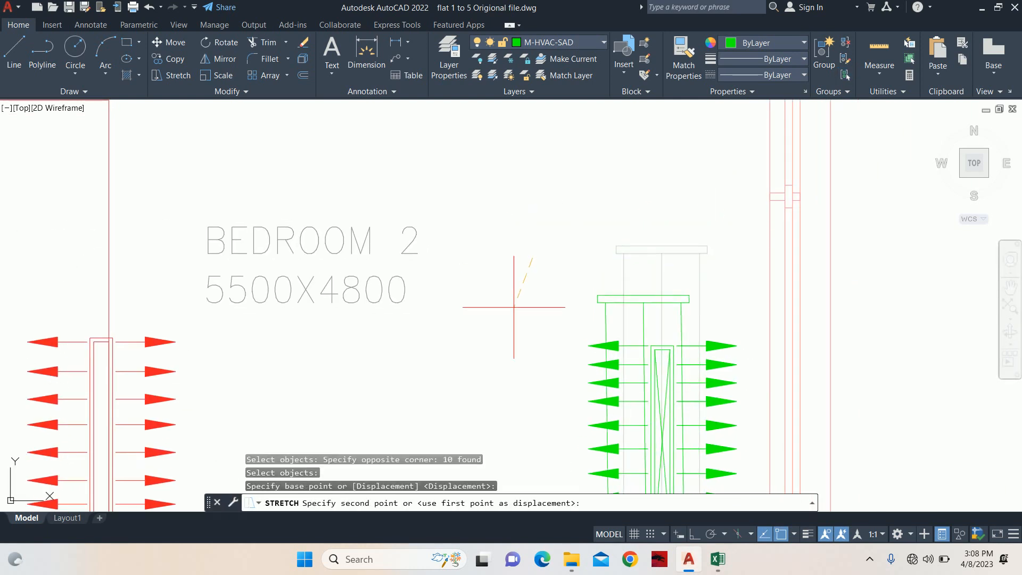
{"action": "left_click", "coordinate": [696, 537]}
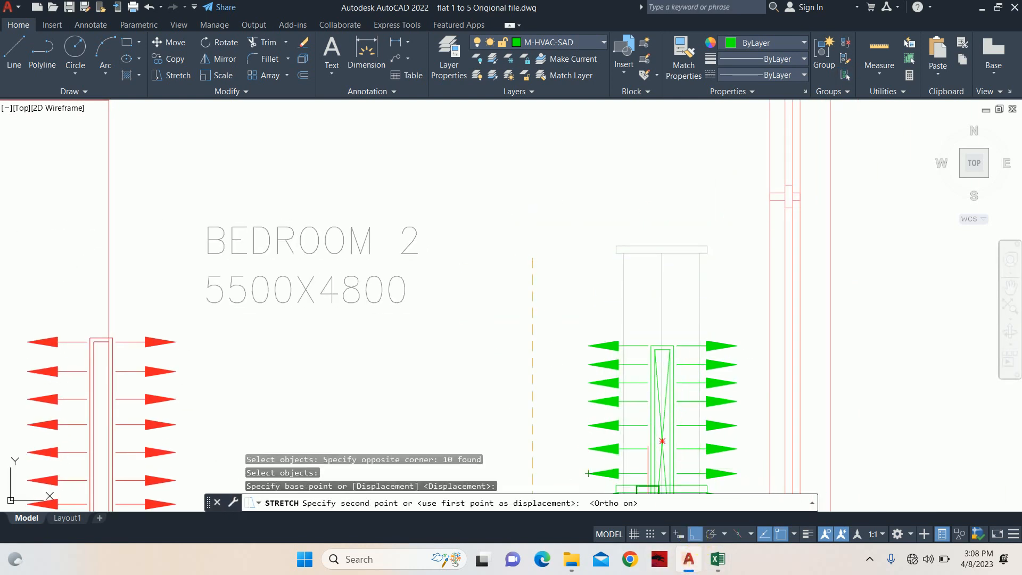
{"action": "scroll", "coordinate": [577, 297], "scroll_direction": "up", "scroll_amount": 3}
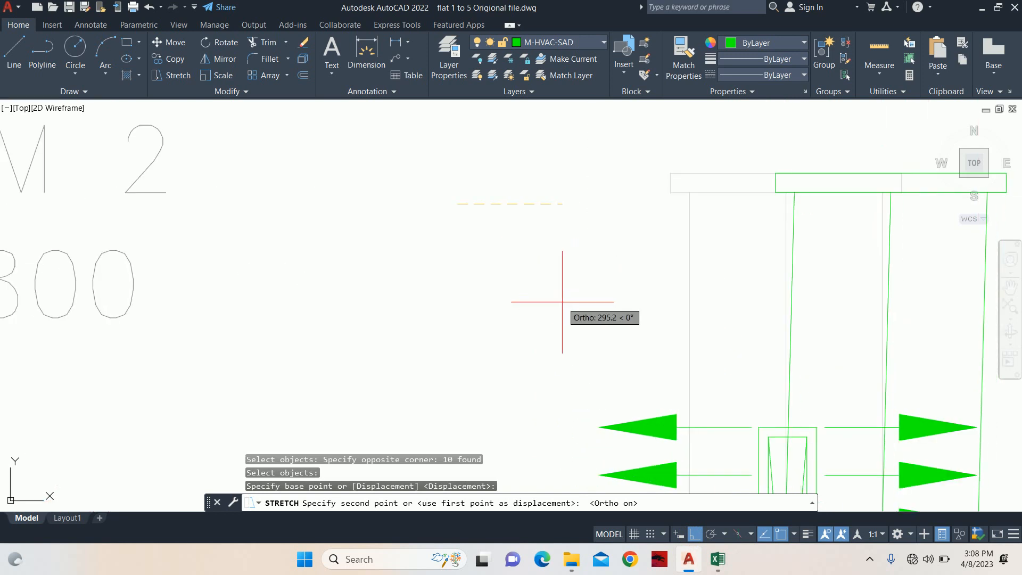
{"action": "key", "text": "Escape"}
{"action": "key", "text": "Escape"}
Erase the polyline running along the centre of the Bedroom 2 supply duct.
{"action": "left_click", "coordinate": [778, 362]}
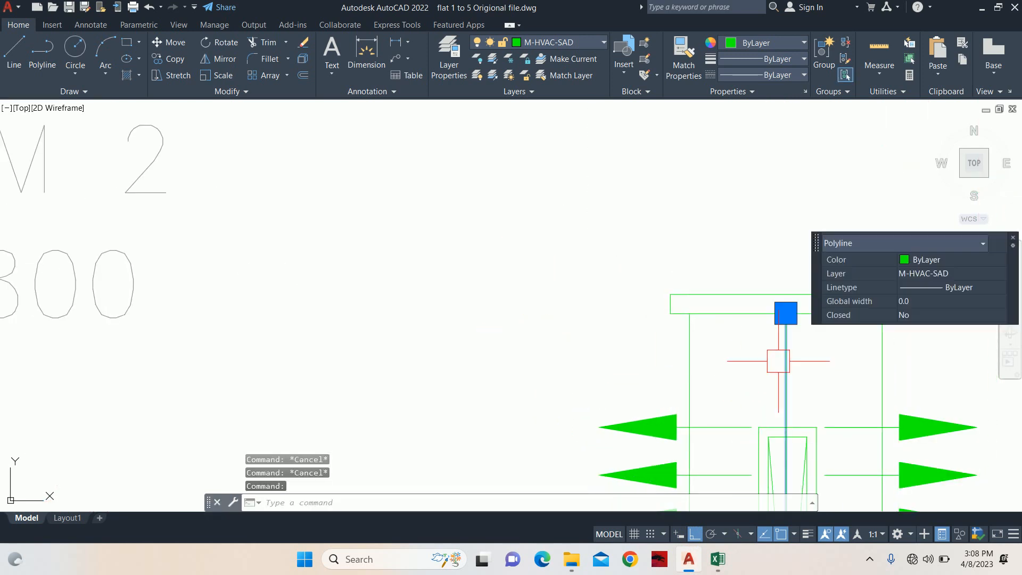
{"action": "scroll", "coordinate": [776, 359], "scroll_direction": "down", "scroll_amount": 3}
{"action": "mouse_move", "coordinate": [776, 358]}
{"action": "middle_mouse_down"}
{"action": "mouse_move", "coordinate": [729, 290]}
{"action": "mouse_move", "coordinate": [714, 339]}
{"action": "mouse_move", "coordinate": [656, 266]}
{"action": "middle_mouse_up"}
{"action": "key", "text": "Delete"}
{"action": "scroll", "coordinate": [718, 301], "scroll_direction": "down", "scroll_amount": 2}
{"action": "key", "text": "Escape"}
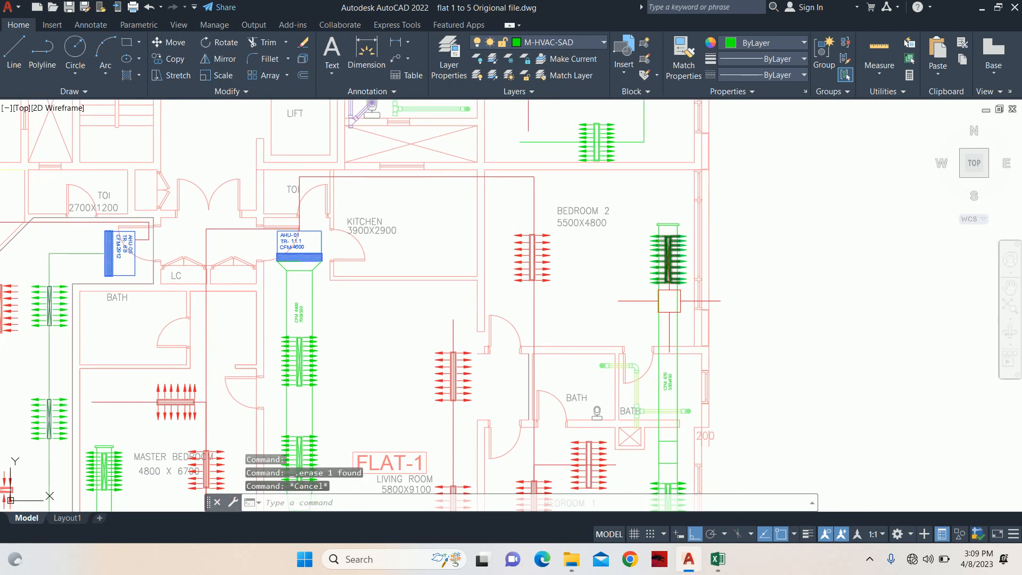
Draw lines across both ends of the duct elbow in the lower right corner of Bedroom 1.
{"action": "middle_click_drag", "start_coordinate": [662, 342], "coordinate": [662, 257]}
{"action": "key", "text": "Escape"}
{"action": "middle_click_drag", "start_coordinate": [662, 354], "coordinate": [663, 263]}
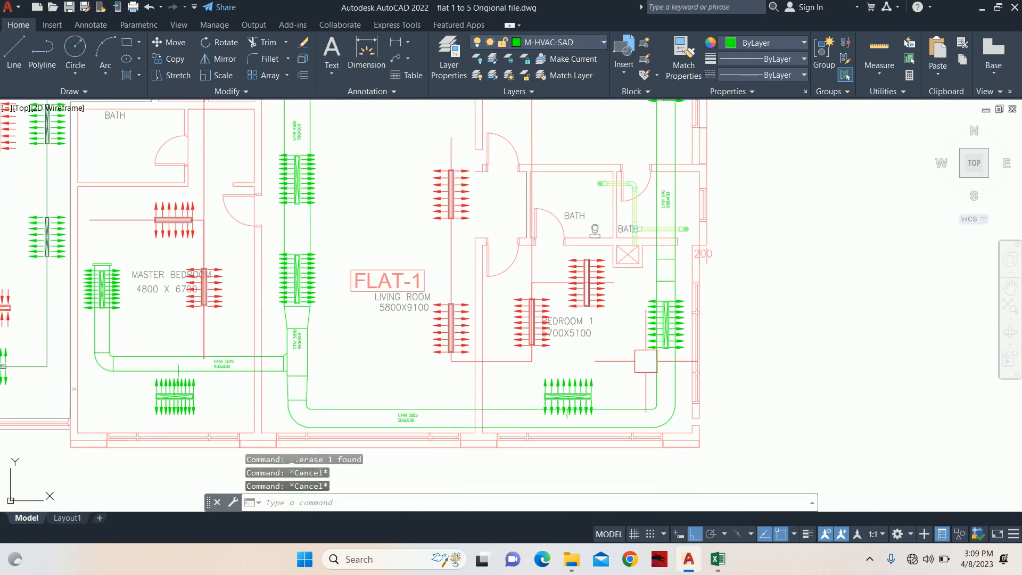
{"action": "key", "text": "Escape"}
{"action": "scroll", "coordinate": [646, 361], "scroll_direction": "up", "scroll_amount": 3}
{"action": "middle_click_drag", "start_coordinate": [646, 378], "coordinate": [615, 308]}
{"action": "type", "text": "o"}
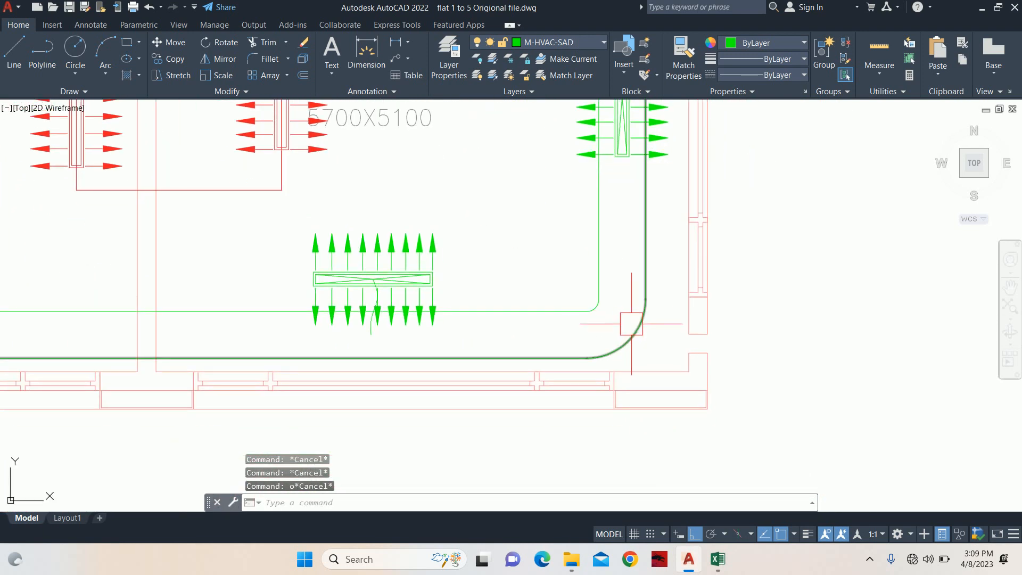
{"action": "type", "text": "l"}
{"action": "key", "text": "Return"}
{"action": "left_click", "coordinate": [588, 299]}
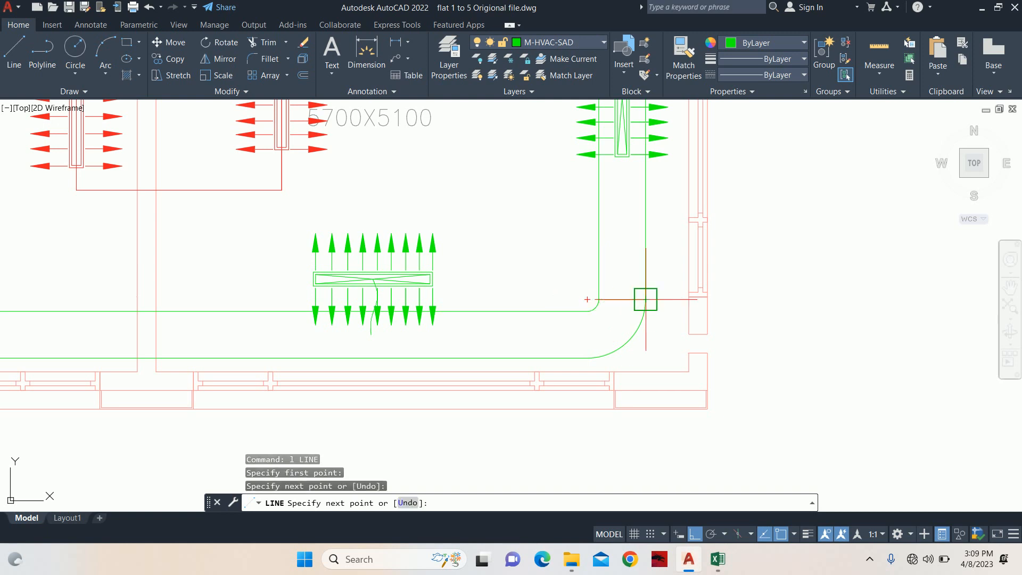
{"action": "left_click", "coordinate": [646, 299]}
{"action": "key", "text": "Return"}
{"action": "key", "text": "Return"}
{"action": "left_click", "coordinate": [588, 299]}
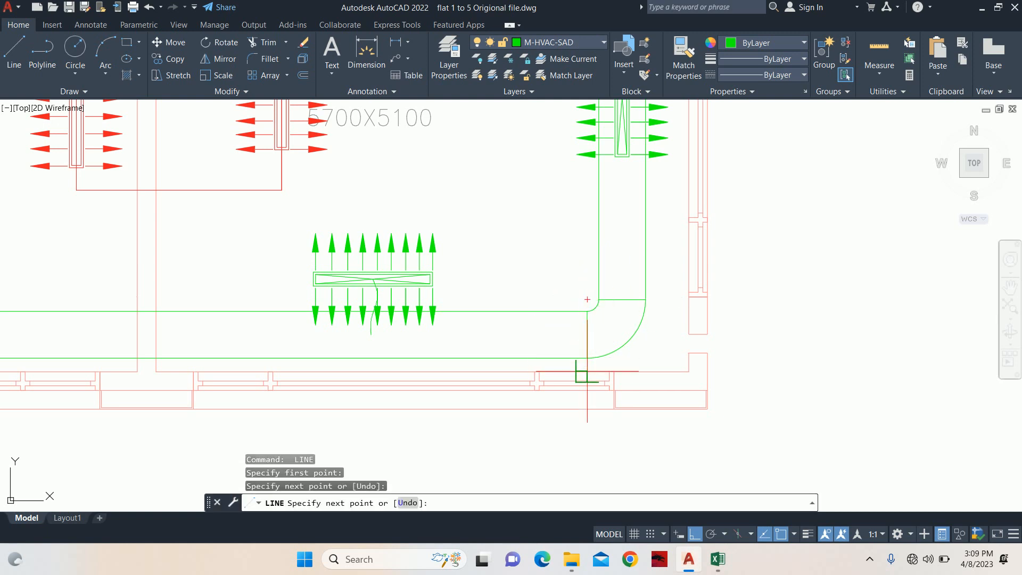
{"action": "key", "text": "Escape"}
{"action": "key", "text": "Escape"}
Draw lines across both ends of the duct elbow between the CFM 3890 and CFM 2815 sections.
{"action": "scroll", "coordinate": [579, 341], "scroll_direction": "down", "scroll_amount": 3}
{"action": "middle_click_drag", "start_coordinate": [565, 331], "coordinate": [783, 324]}
{"action": "scroll", "coordinate": [595, 328], "scroll_direction": "up", "scroll_amount": 1}
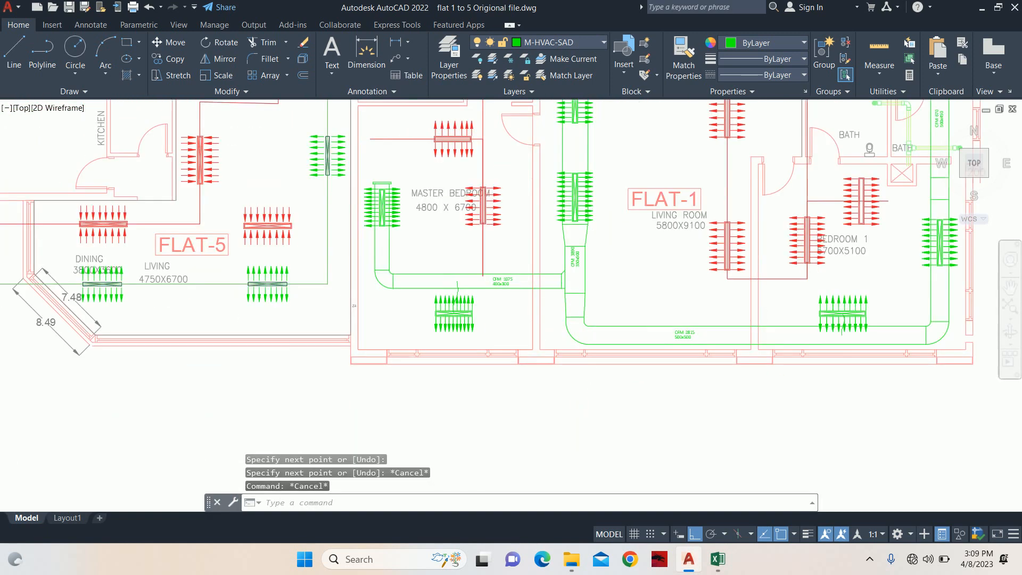
{"action": "scroll", "coordinate": [590, 330], "scroll_direction": "up", "scroll_amount": 4}
{"action": "type", "text": "l"}
{"action": "key", "text": "Return"}
{"action": "left_click", "coordinate": [584, 320]}
{"action": "key", "text": "Escape"}
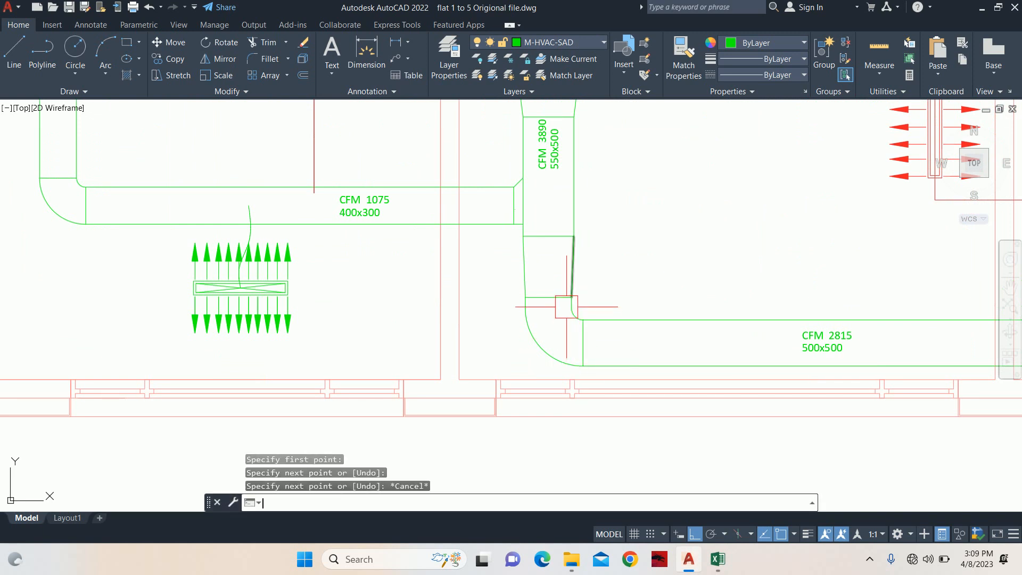
{"action": "key", "text": "Return"}
{"action": "left_click", "coordinate": [571, 306]}
{"action": "left_click", "coordinate": [526, 307]}
{"action": "key", "text": "Return"}
{"action": "key", "text": "Escape"}
Examine the Flat-1 supply duct layout, from the AHU-01 unit to the Master Bedroom branch.
{"action": "scroll", "coordinate": [597, 311], "scroll_direction": "down", "scroll_amount": 4}
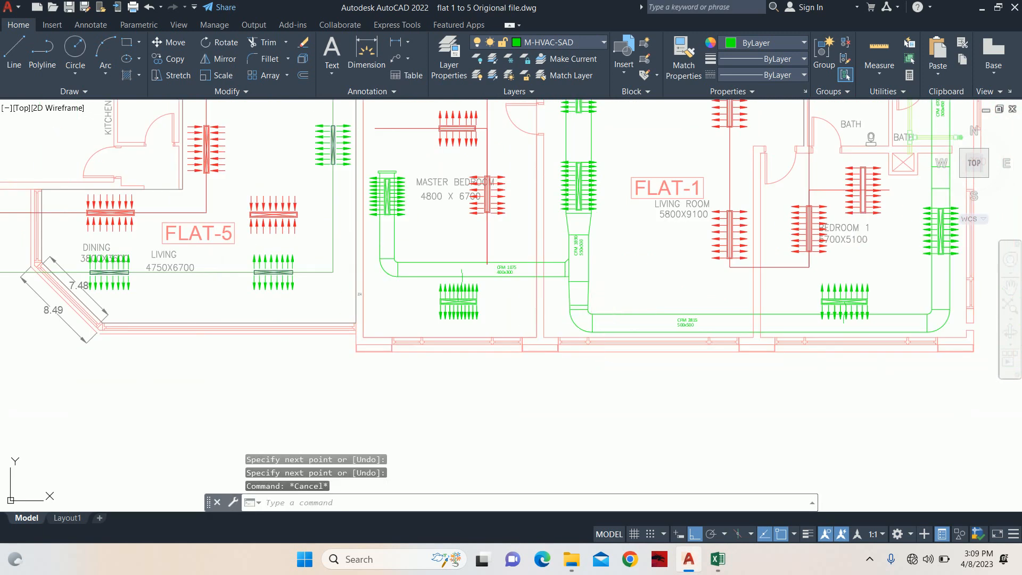
{"action": "middle_click_drag", "start_coordinate": [620, 306], "coordinate": [571, 338]}
{"action": "middle_click_drag", "start_coordinate": [411, 295], "coordinate": [449, 347]}
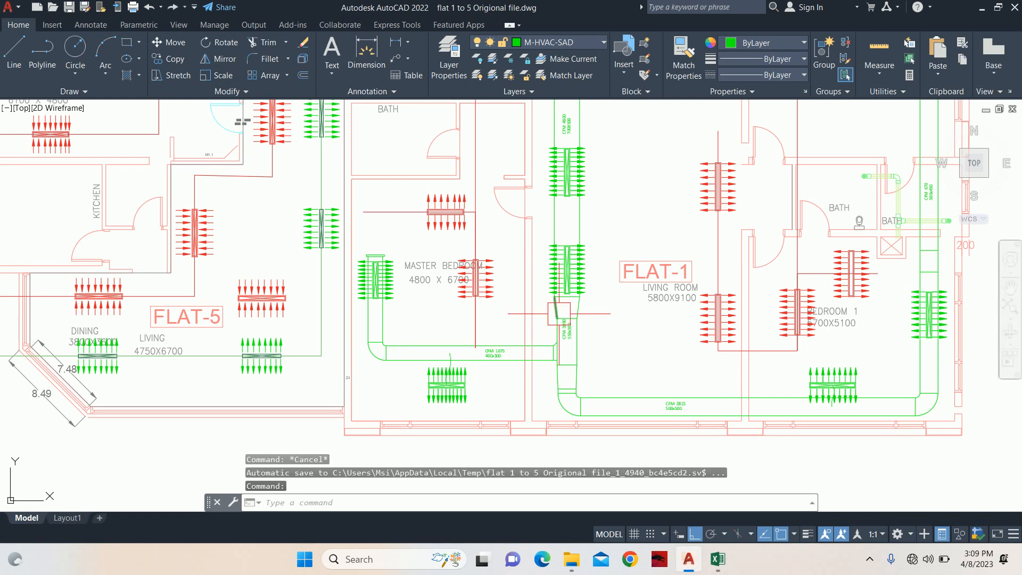
{"action": "middle_click_drag", "start_coordinate": [559, 314], "coordinate": [502, 372]}
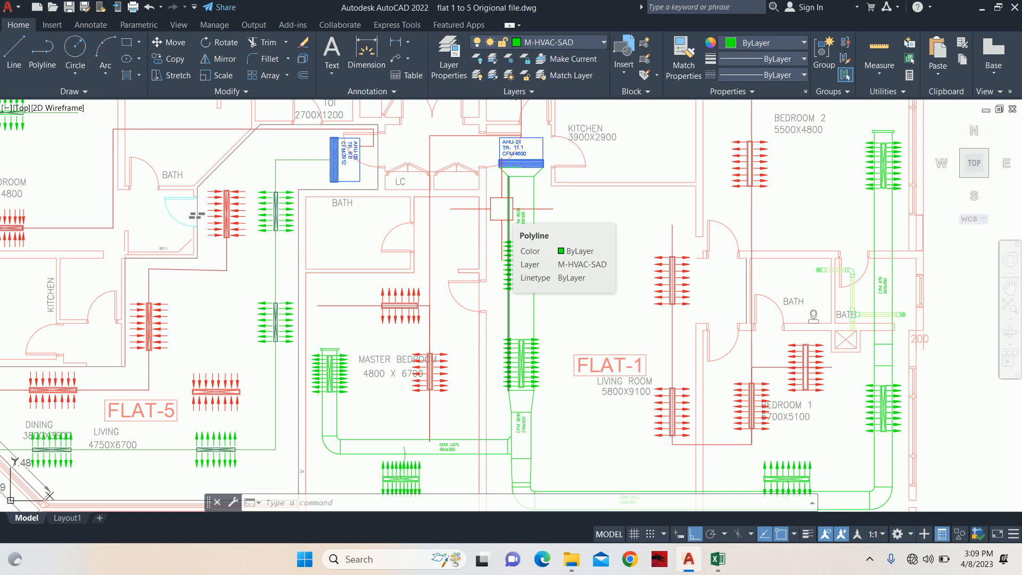
{"action": "middle_click_drag", "start_coordinate": [432, 320], "coordinate": [438, 168]}
{"action": "scroll", "coordinate": [382, 347], "scroll_direction": "up", "scroll_amount": 3}
{"action": "middle_click_drag", "start_coordinate": [451, 254], "coordinate": [421, 334]}
{"action": "key", "text": "Escape"}
{"action": "key", "text": "Escape"}
{"action": "middle_click_drag", "start_coordinate": [500, 284], "coordinate": [496, 402]}
{"action": "scroll", "coordinate": [452, 355], "scroll_direction": "down", "scroll_amount": 1}
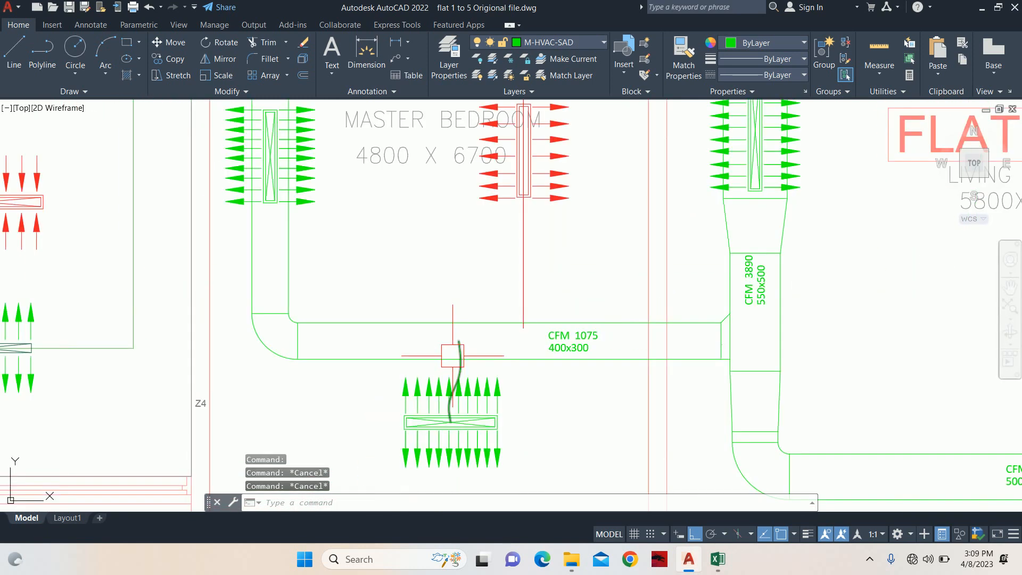
Draw a 200 by 15 rectangle in the empty area beside the lower Master Bedroom supply diffuser.
{"action": "middle_click_drag", "start_coordinate": [453, 355], "coordinate": [455, 279]}
{"action": "key", "text": "Escape"}
{"action": "scroll", "coordinate": [476, 310], "scroll_direction": "up", "scroll_amount": 1}
{"action": "middle_click_drag", "start_coordinate": [335, 321], "coordinate": [522, 296]}
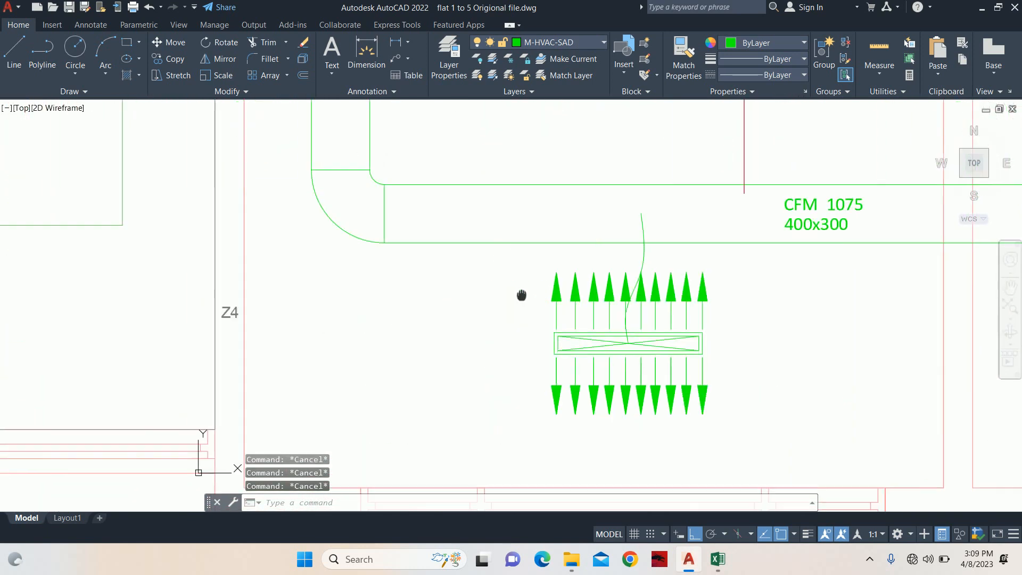
{"action": "type", "text": "rec"}
{"action": "key", "text": "Return"}
{"action": "middle_click_drag", "start_coordinate": [323, 407], "coordinate": [362, 301]}
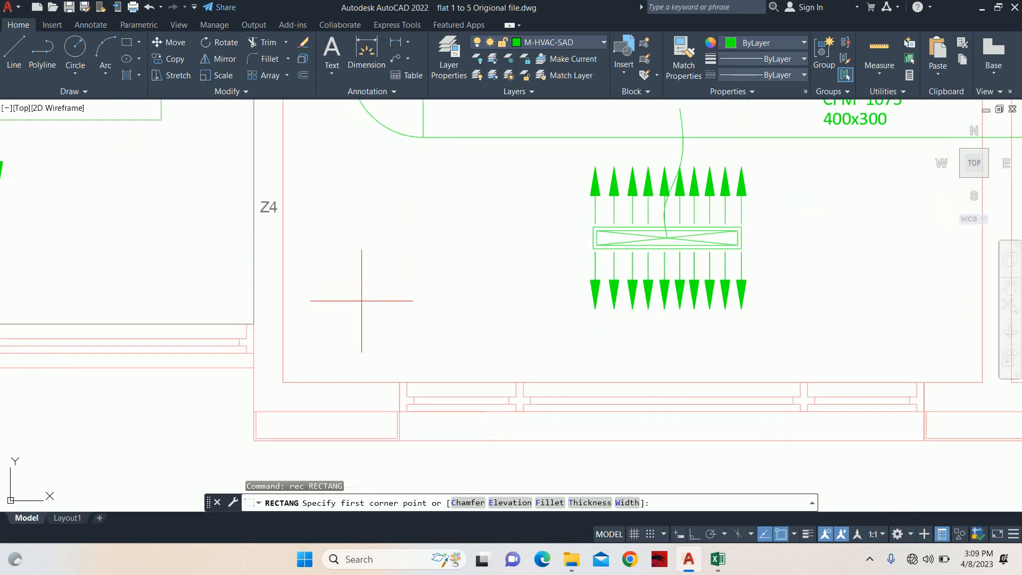
{"action": "left_click", "coordinate": [362, 294]}
{"action": "key", "text": "Return"}
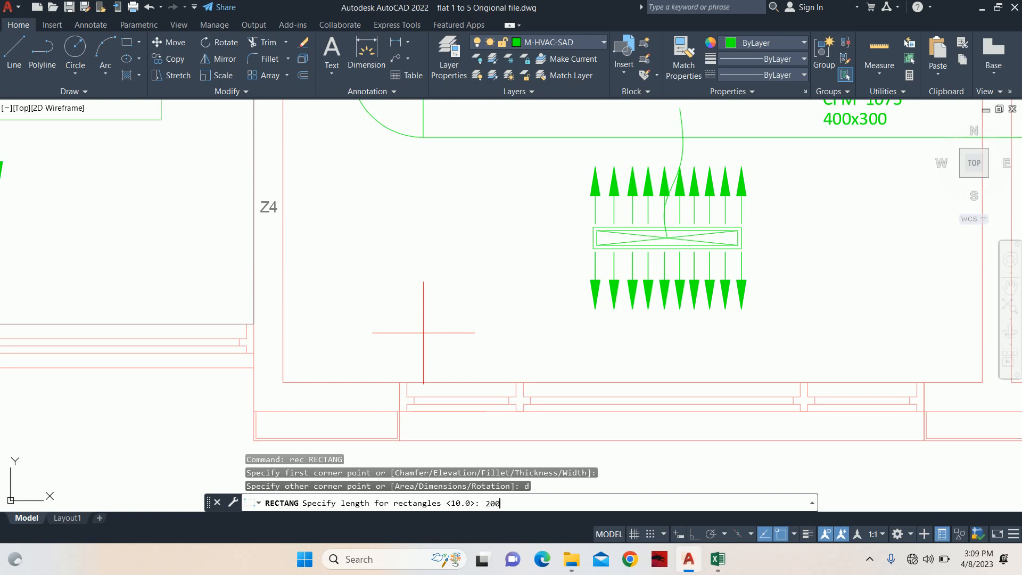
{"action": "key", "text": "Return"}
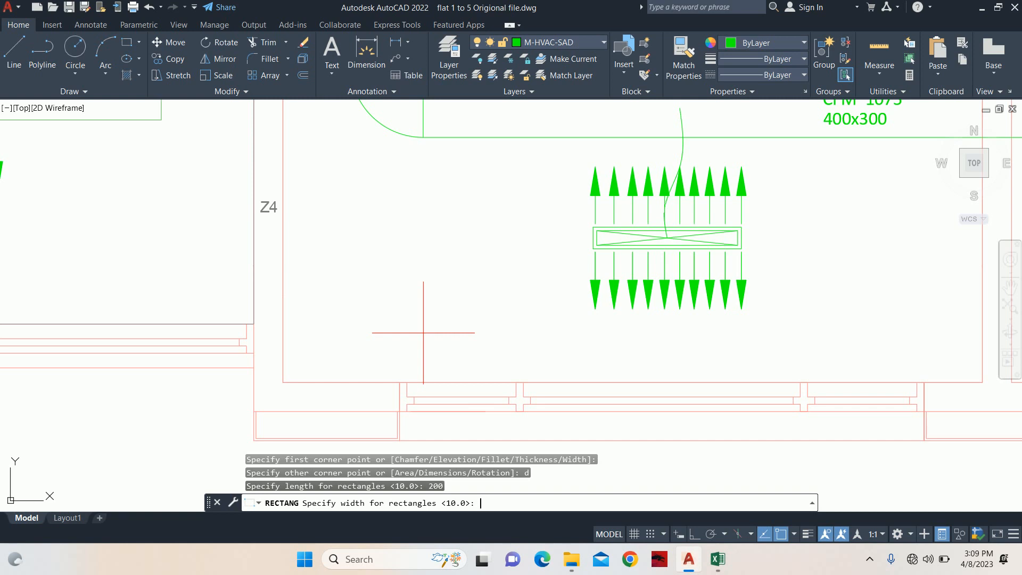
{"action": "type", "text": "15"}
{"action": "key", "text": "Return"}
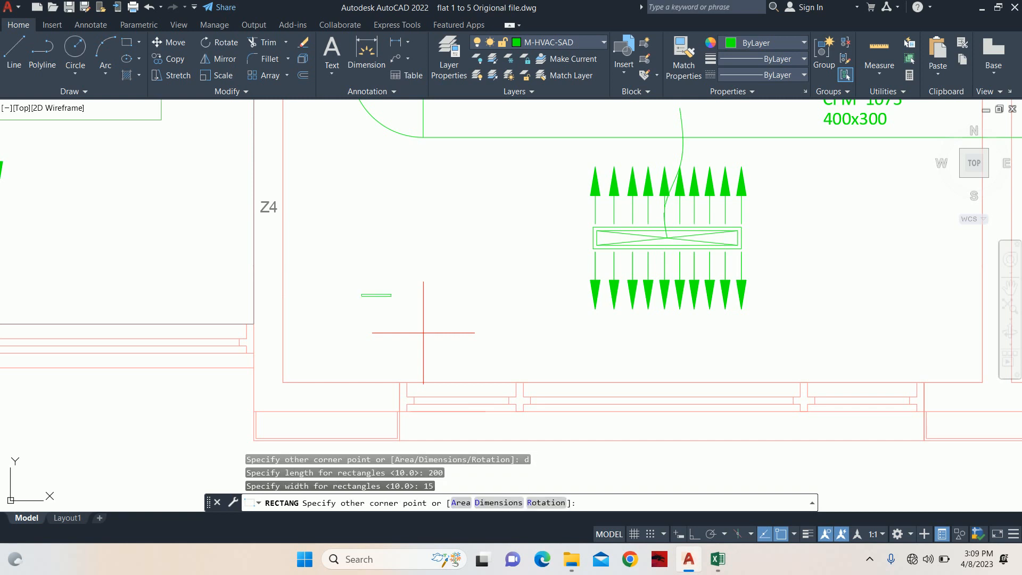
{"action": "left_click", "coordinate": [388, 314]}
{"action": "scroll", "coordinate": [386, 280], "scroll_direction": "up", "scroll_amount": 8}
{"action": "key", "text": "Escape"}
{"action": "key", "text": "Escape"}
{"action": "key", "text": "Escape"}
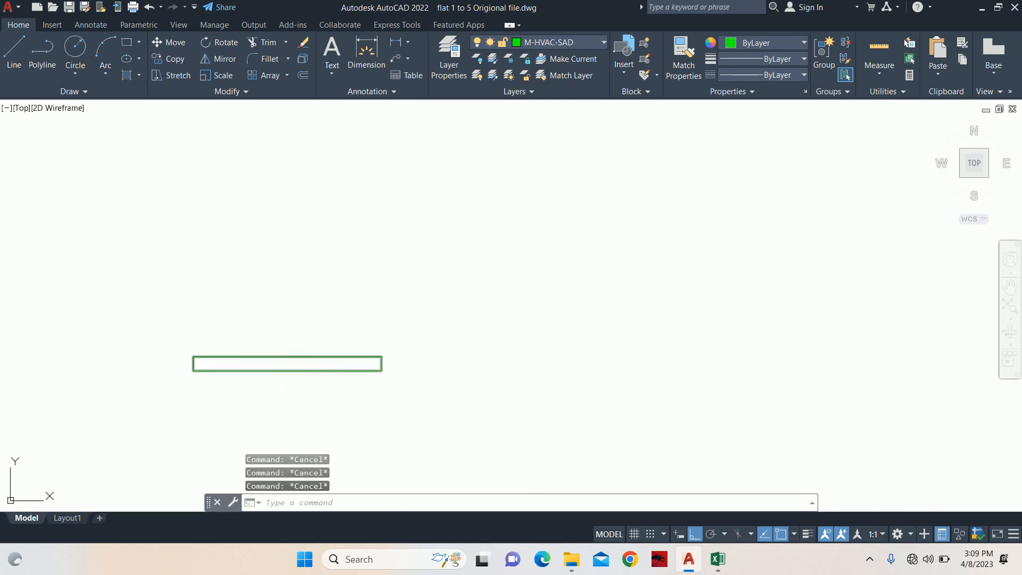
Explode the 200 by 15 rectangle into separate lines.
{"action": "middle_click_drag", "start_coordinate": [298, 348], "coordinate": [331, 330]}
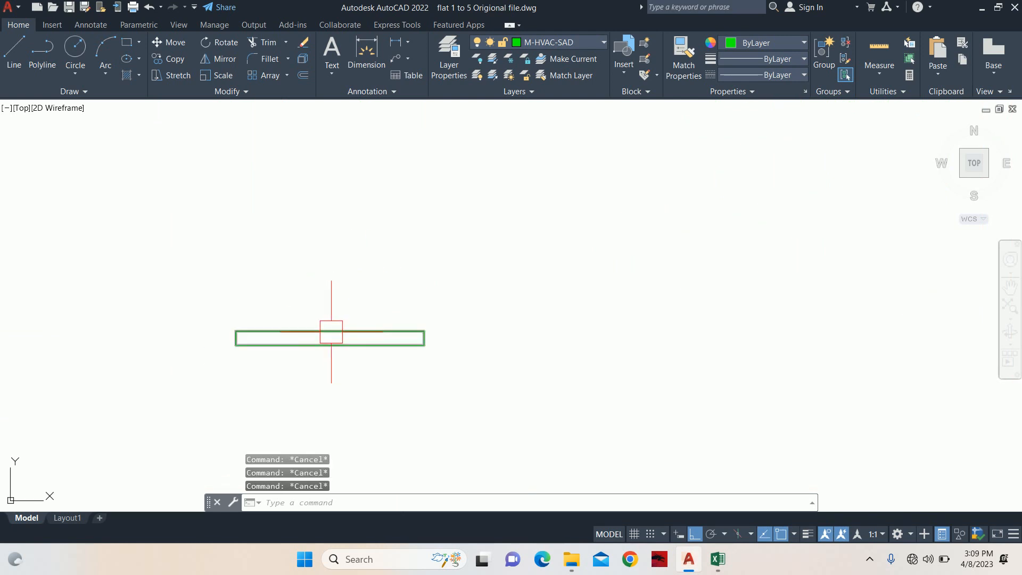
{"action": "key", "text": "Return"}
{"action": "left_click", "coordinate": [292, 349]}
{"action": "key", "text": "Return"}
{"action": "key", "text": "Escape"}
{"action": "key", "text": "Escape"}
{"action": "key", "text": "Escape"}
{"action": "scroll", "coordinate": [209, 339], "scroll_direction": "up", "scroll_amount": 2}
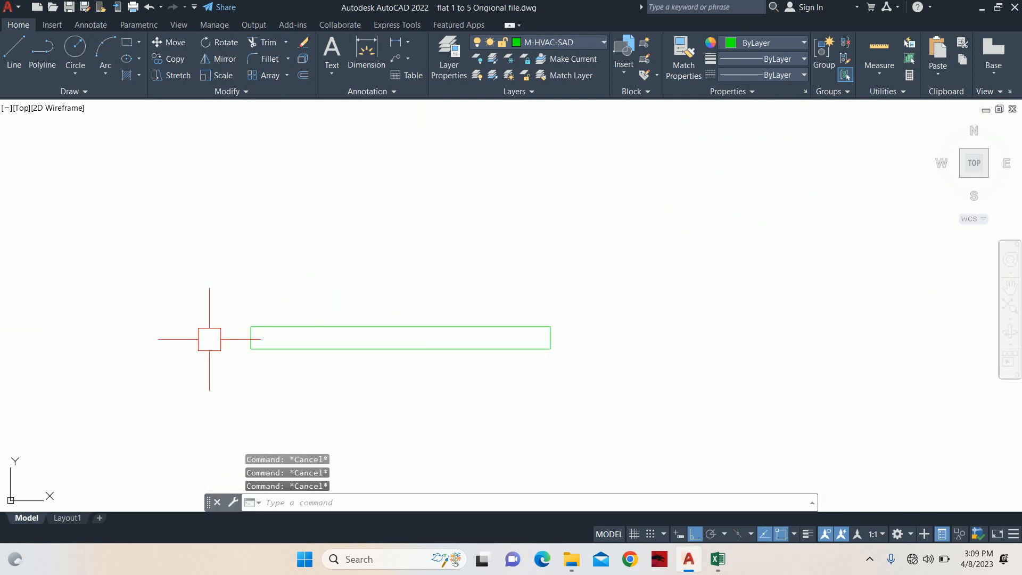
Offset both short end lines of the exploded rectangle outward by 15.
{"action": "type", "text": "o"}
{"action": "key", "text": "Return"}
{"action": "key", "text": "Return"}
{"action": "scroll", "coordinate": [221, 337], "scroll_direction": "up", "scroll_amount": 4}
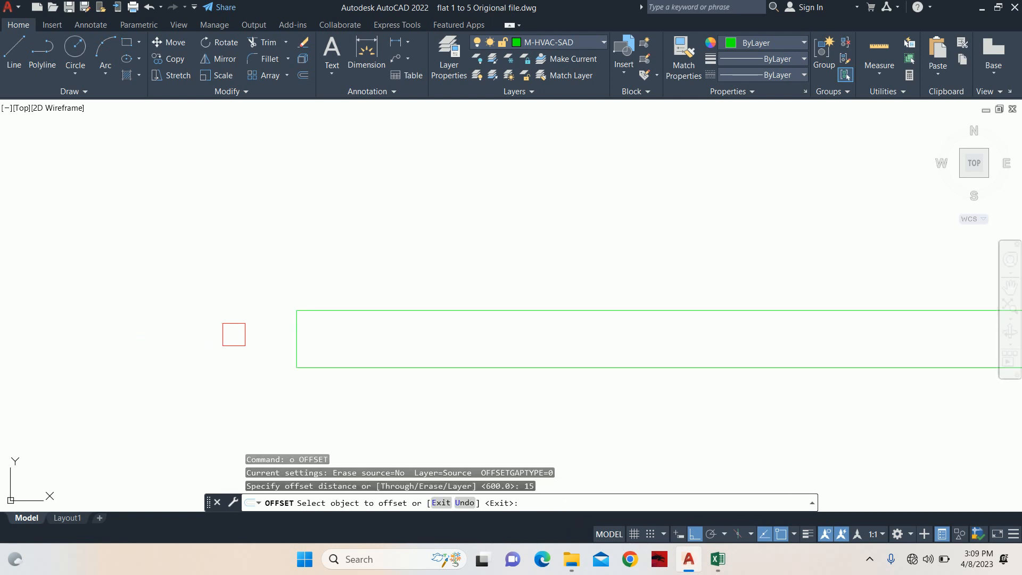
{"action": "left_click", "coordinate": [296, 336]}
{"action": "left_click", "coordinate": [255, 336]}
{"action": "scroll", "coordinate": [484, 344], "scroll_direction": "down", "scroll_amount": 2}
{"action": "middle_click_drag", "start_coordinate": [483, 346], "coordinate": [352, 349]}
{"action": "scroll", "coordinate": [754, 336], "scroll_direction": "up", "scroll_amount": 2}
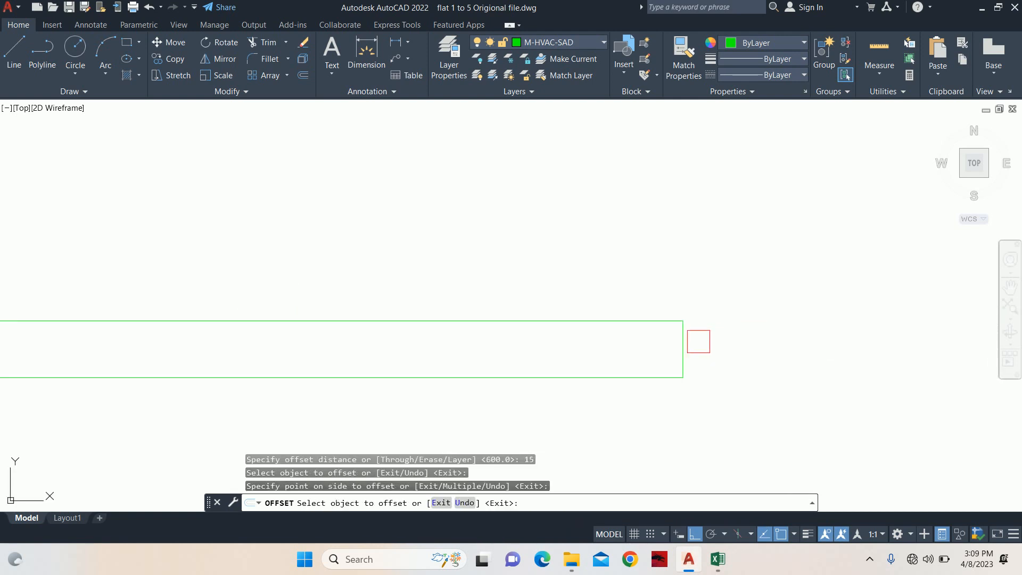
{"action": "left_click", "coordinate": [684, 347]}
{"action": "left_click", "coordinate": [731, 348]}
{"action": "key", "text": "Escape"}
Draw two lines from the rectangle's right corners to the midpoint of the right offset line, forming a pointed end.
{"action": "type", "text": "1"}
{"action": "key", "text": "Return"}
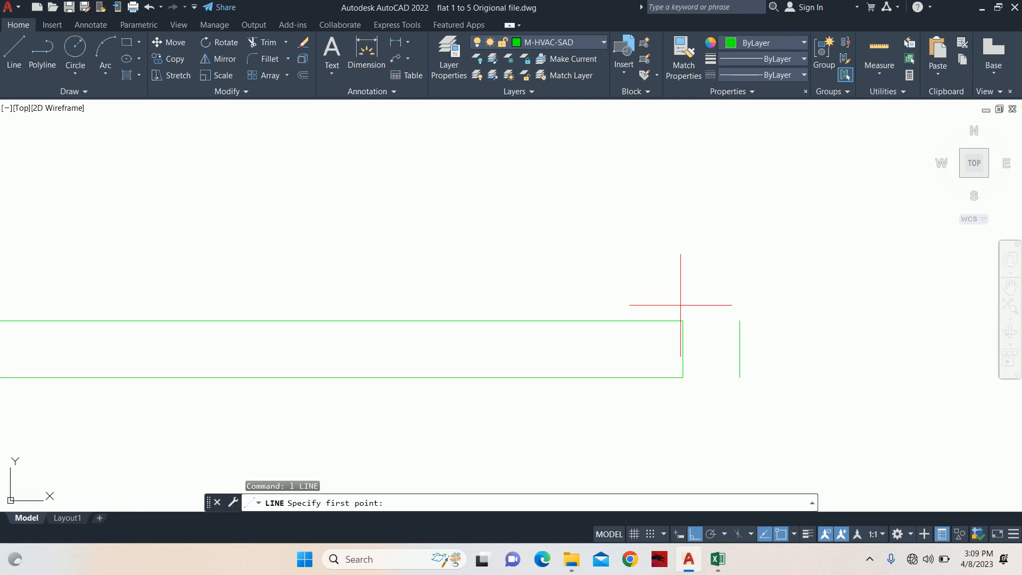
{"action": "left_click", "coordinate": [682, 320]}
{"action": "left_click", "coordinate": [740, 348]}
{"action": "left_click", "coordinate": [683, 377]}
{"action": "key", "text": "Escape"}
{"action": "scroll", "coordinate": [644, 369], "scroll_direction": "down", "scroll_amount": 2}
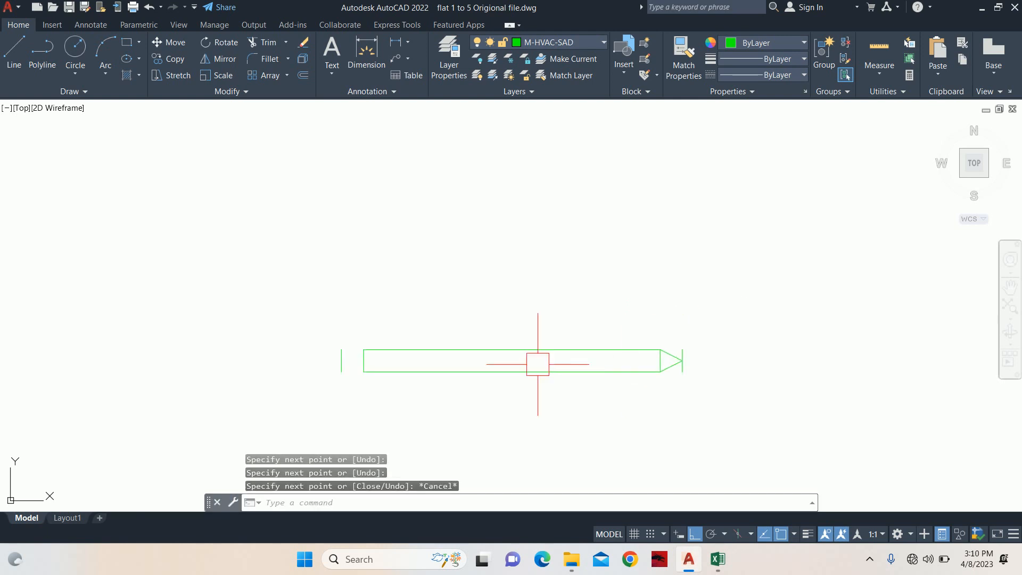
Draw the matching pointed end from the rectangle's left corners to the midpoint of the left offset line.
{"action": "key", "text": "Escape"}
{"action": "middle_click_drag", "start_coordinate": [420, 364], "coordinate": [819, 365]}
{"action": "scroll", "coordinate": [818, 365], "scroll_direction": "up", "scroll_amount": 1}
{"action": "key", "text": "Return"}
{"action": "left_click", "coordinate": [729, 374]}
{"action": "left_click", "coordinate": [693, 356]}
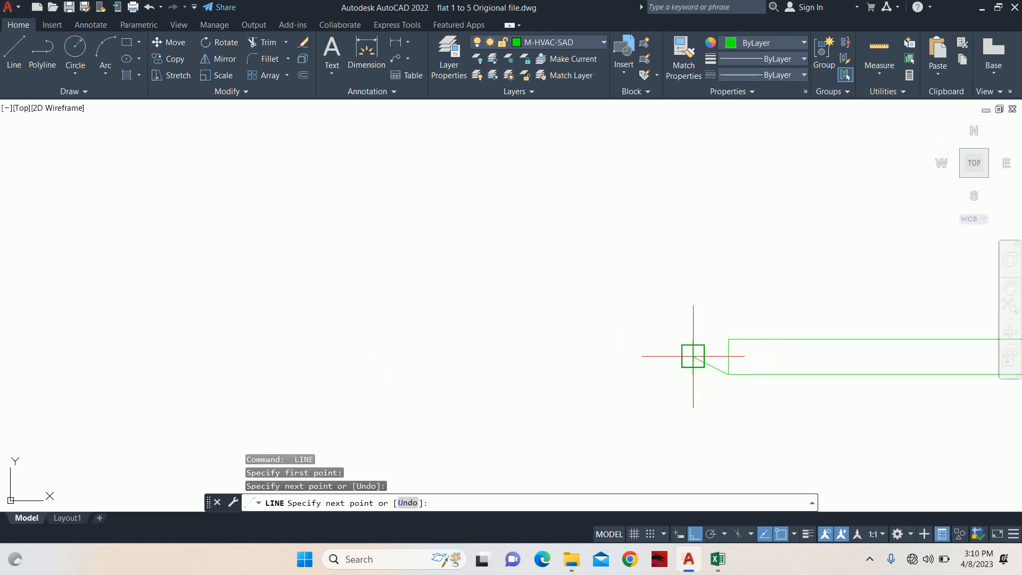
{"action": "left_click", "coordinate": [729, 339]}
{"action": "key", "text": "Escape"}
{"action": "key", "text": "Escape"}
Erase the four short vertical lines at both ends, leaving only the pointed outline of the shape.
{"action": "scroll", "coordinate": [727, 346], "scroll_direction": "up", "scroll_amount": 4}
{"action": "left_click", "coordinate": [733, 358]}
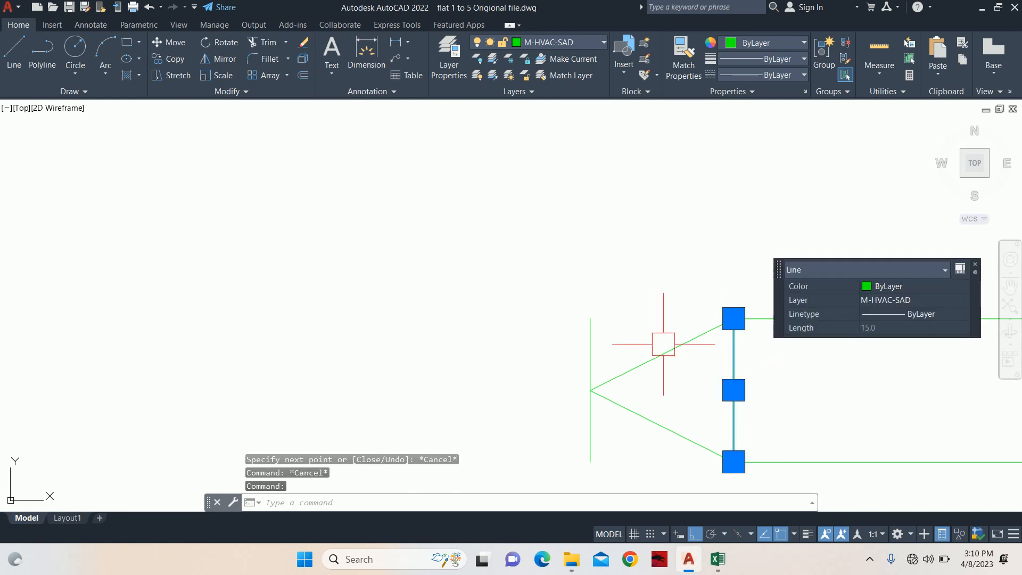
{"action": "left_click", "coordinate": [614, 325]}
{"action": "left_click", "coordinate": [544, 347]}
{"action": "scroll", "coordinate": [543, 346], "scroll_direction": "down", "scroll_amount": 5}
{"action": "middle_click_drag", "start_coordinate": [498, 355], "coordinate": [107, 363]}
{"action": "middle_click_drag", "start_coordinate": [851, 377], "coordinate": [362, 404]}
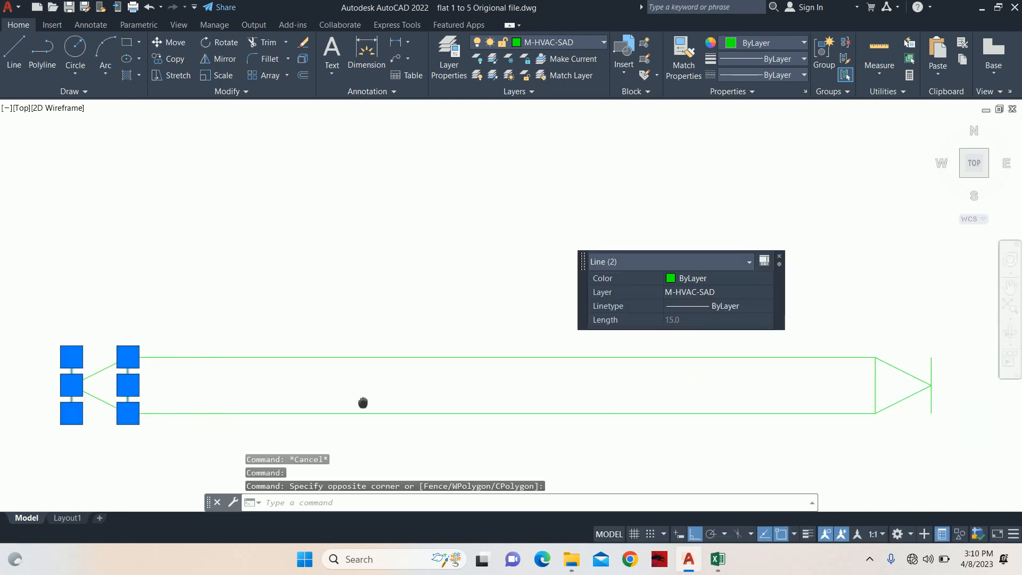
{"action": "left_click", "coordinate": [455, 338]}
{"action": "left_click", "coordinate": [497, 445]}
{"action": "middle_click_drag", "start_coordinate": [470, 386], "coordinate": [409, 289]}
{"action": "left_click", "coordinate": [477, 230]}
{"action": "left_click", "coordinate": [529, 356]}
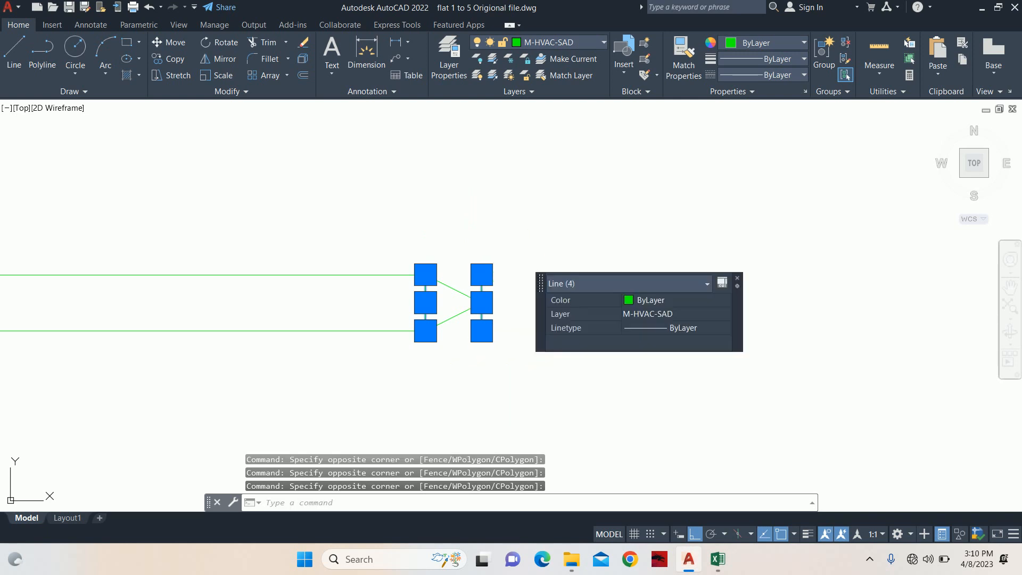
{"action": "key", "text": "Escape"}
{"action": "scroll", "coordinate": [502, 369], "scroll_direction": "down", "scroll_amount": 5}
{"action": "middle_click_drag", "start_coordinate": [497, 354], "coordinate": [634, 342]}
{"action": "key", "text": "Escape"}
{"action": "key", "text": "Escape"}
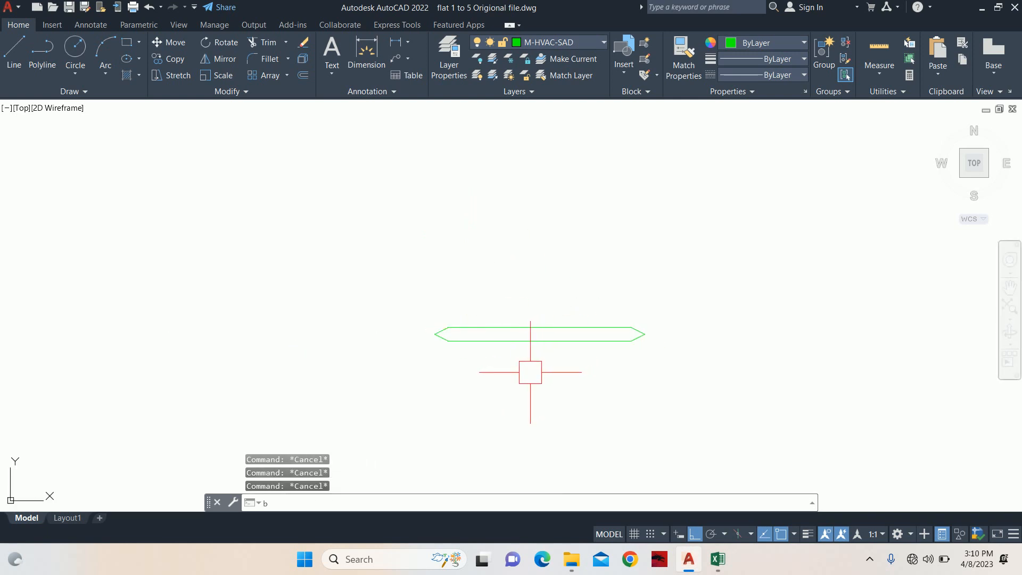
{"action": "key", "text": "Escape"}
{"action": "scroll", "coordinate": [530, 320], "scroll_direction": "up", "scroll_amount": 5}
{"action": "middle_click_drag", "start_coordinate": [659, 302], "coordinate": [486, 308]}
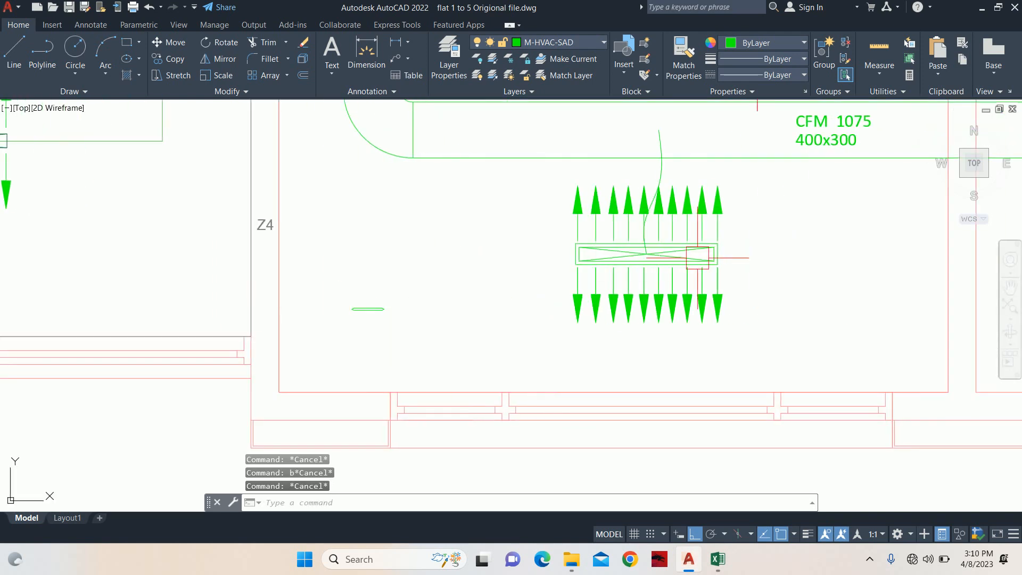
{"action": "middle_click_drag", "start_coordinate": [701, 234], "coordinate": [677, 298]}
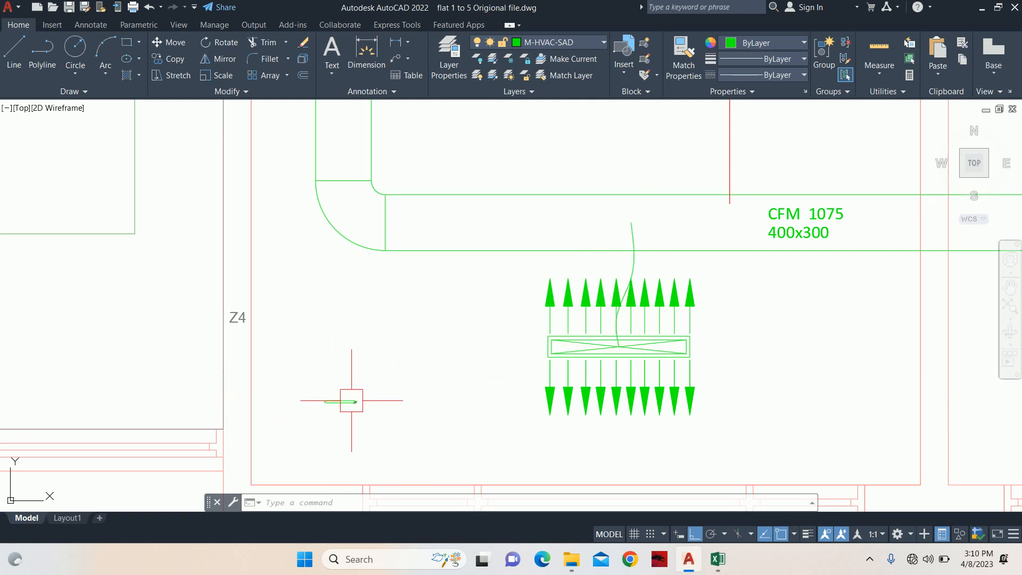
{"action": "scroll", "coordinate": [308, 411], "scroll_direction": "up", "scroll_amount": 6}
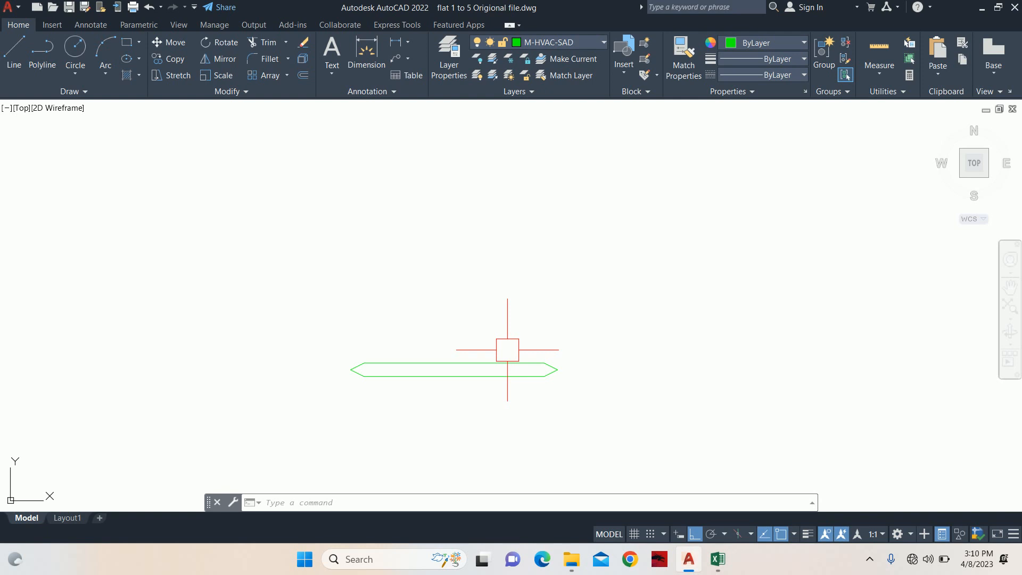
{"action": "key", "text": "Escape"}
{"action": "key", "text": "Escape"}
{"action": "key", "text": "Escape"}
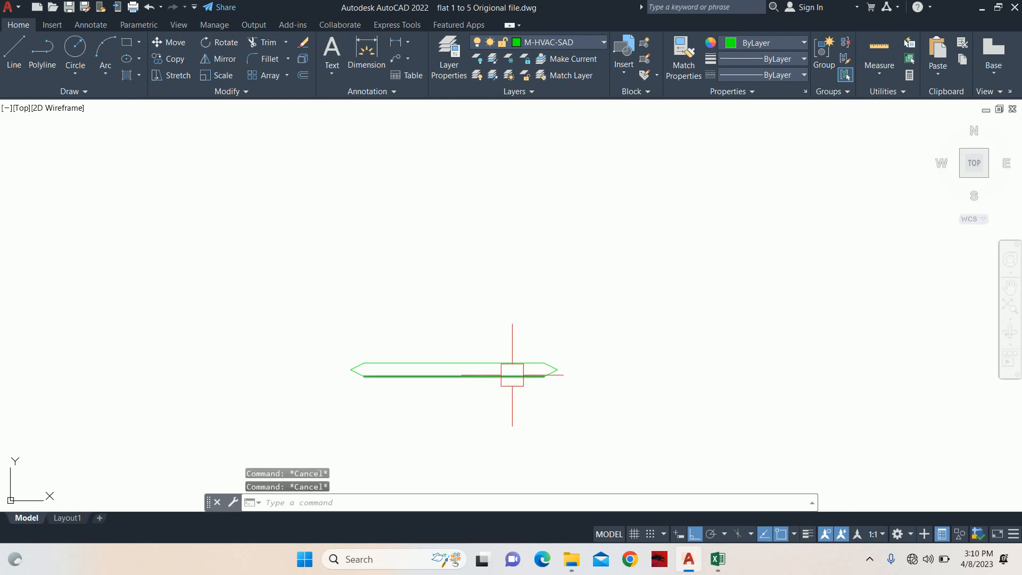
Start a block definition named fd and select all the lines of the pointed shape as its objects.
{"action": "type", "text": "b"}
{"action": "key", "text": "Return"}
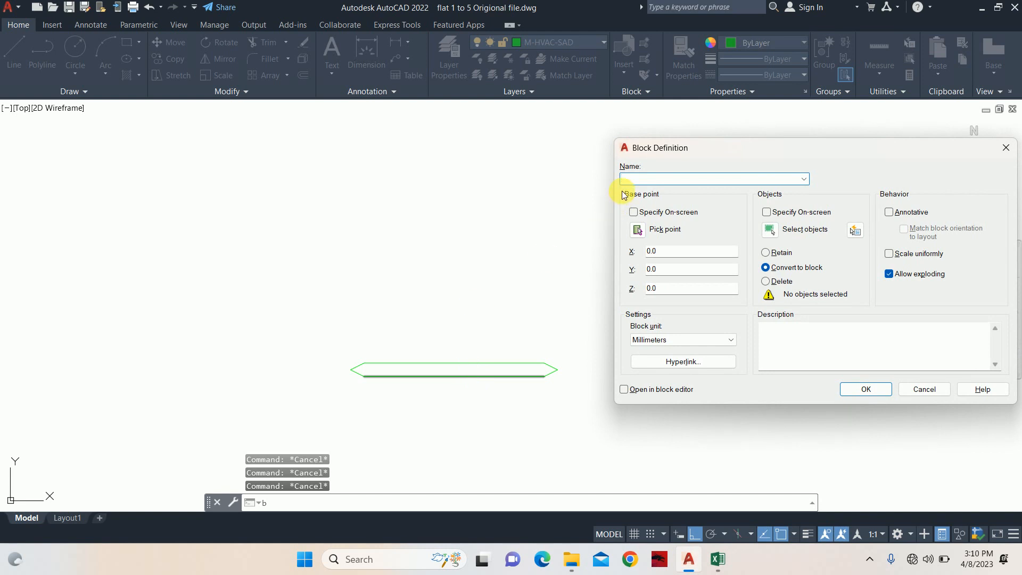
{"action": "type", "text": "fd"}
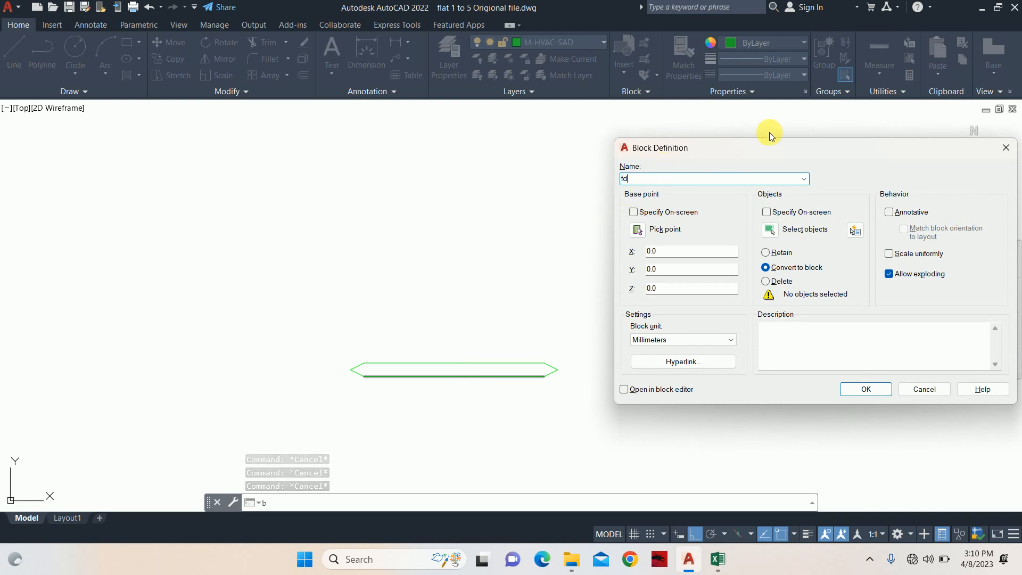
{"action": "left_click", "coordinate": [773, 229]}
{"action": "left_click", "coordinate": [646, 282]}
{"action": "left_click", "coordinate": [141, 477]}
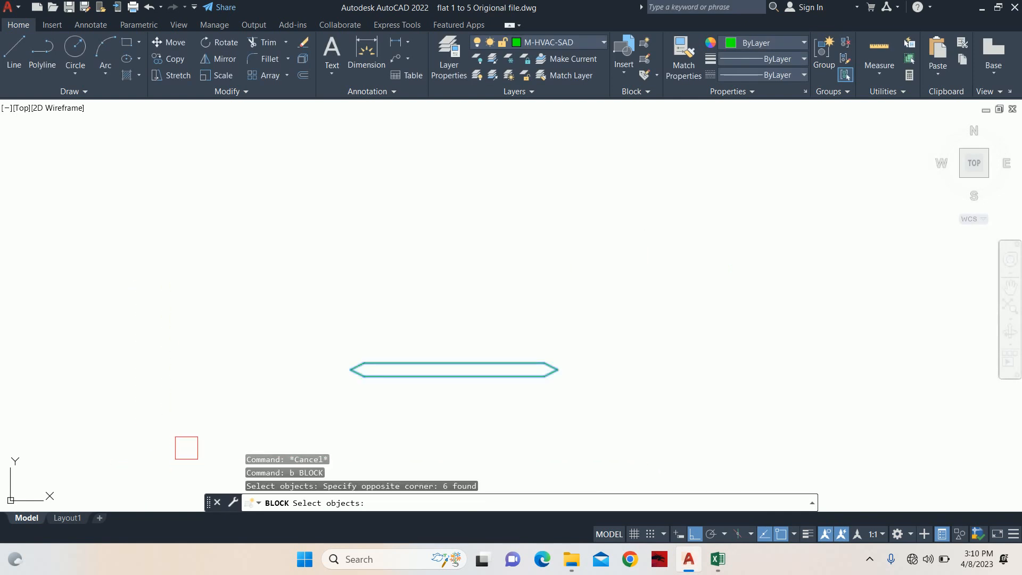
{"action": "right_click", "coordinate": [303, 400]}
Set the block's base point midway between the midpoints of its two long edges and create the block.
{"action": "left_click", "coordinate": [637, 229]}
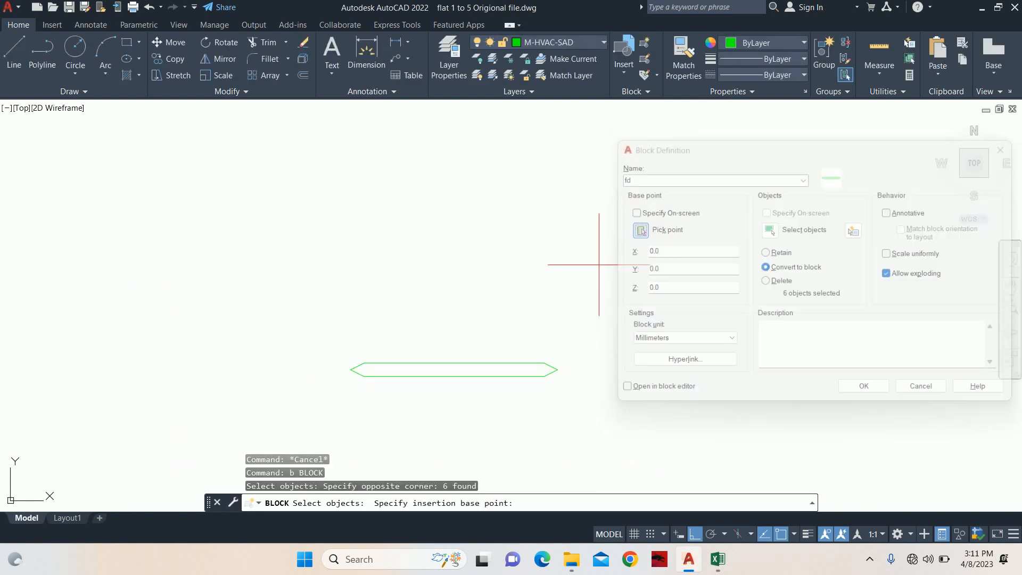
{"action": "scroll", "coordinate": [452, 366], "scroll_direction": "up", "scroll_amount": 4}
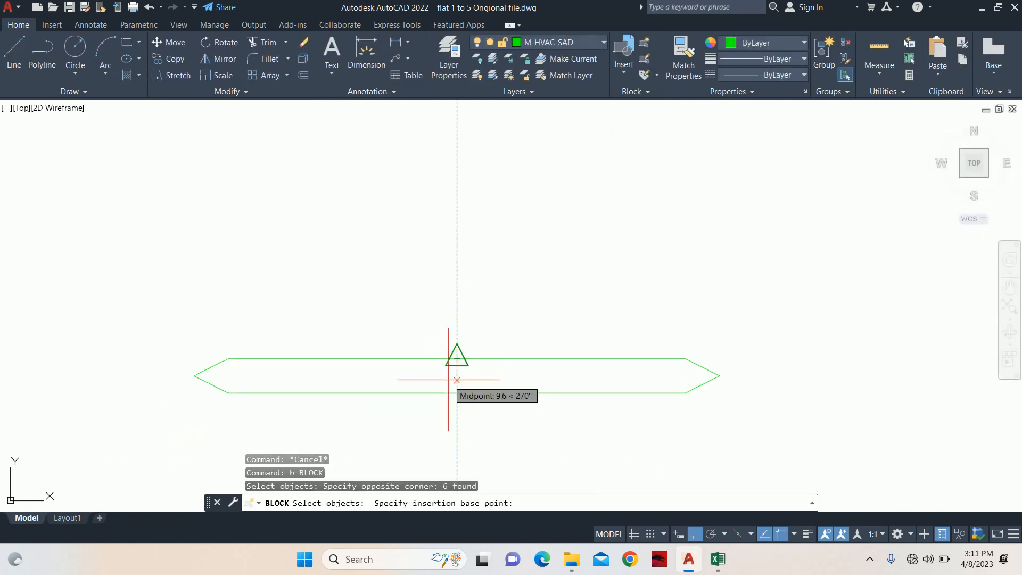
{"action": "type", "text": "mtp"}
{"action": "key", "text": "Return"}
{"action": "left_click", "coordinate": [457, 358]}
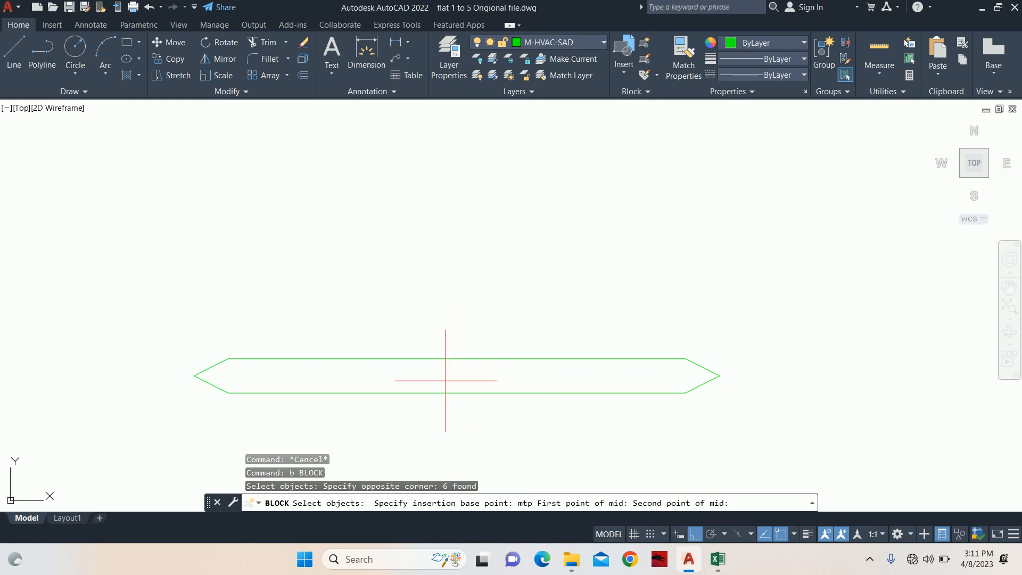
{"action": "left_click", "coordinate": [450, 393]}
{"action": "left_click", "coordinate": [866, 389]}
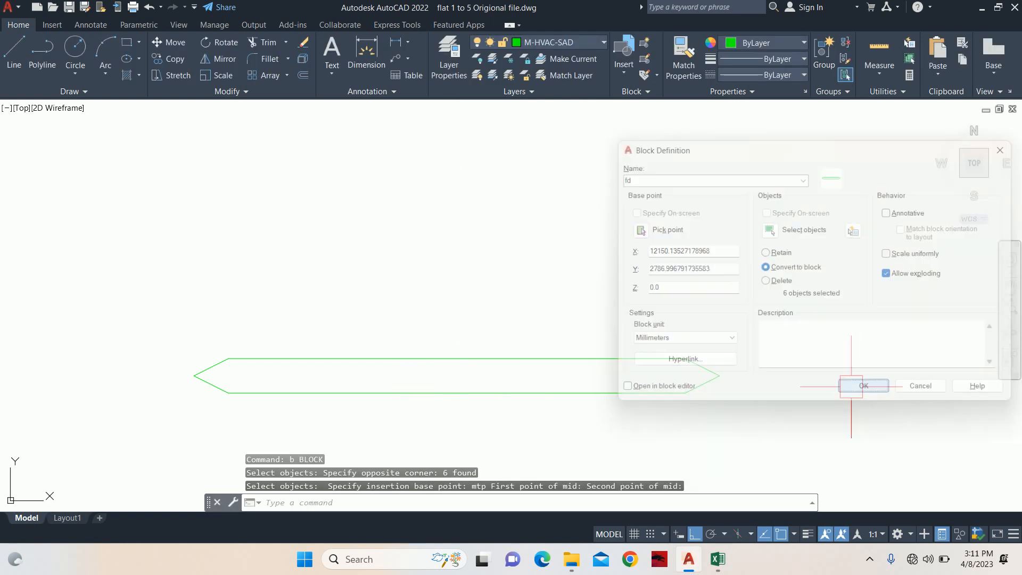
Check the new block's name and preview in the Edit Block Definition dialog, and close it without editing.
{"action": "scroll", "coordinate": [634, 352], "scroll_direction": "down", "scroll_amount": 4}
{"action": "left_click", "coordinate": [623, 349]}
{"action": "key", "text": "Escape"}
{"action": "key", "text": "Escape"}
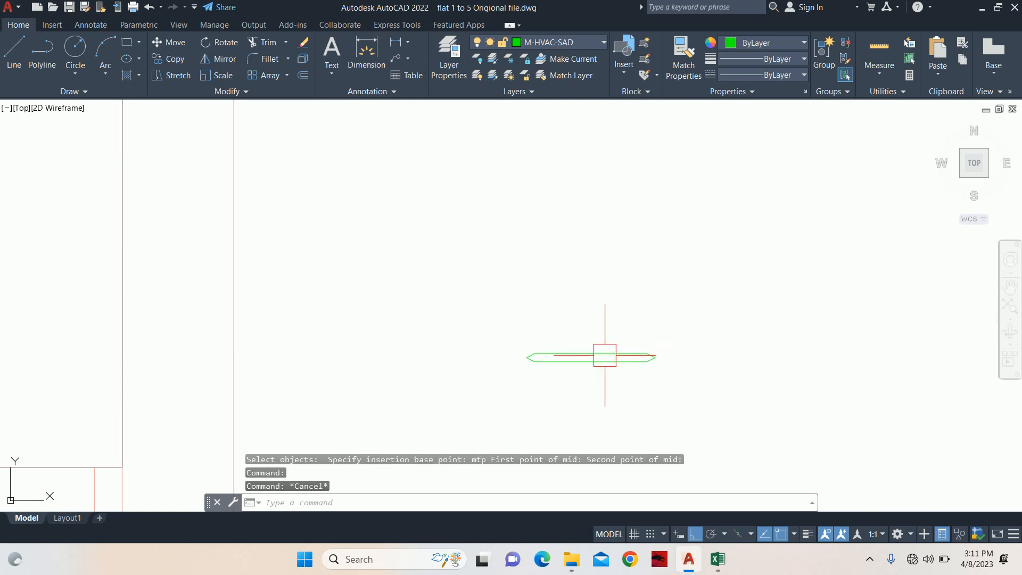
{"action": "double_click", "coordinate": [627, 357]}
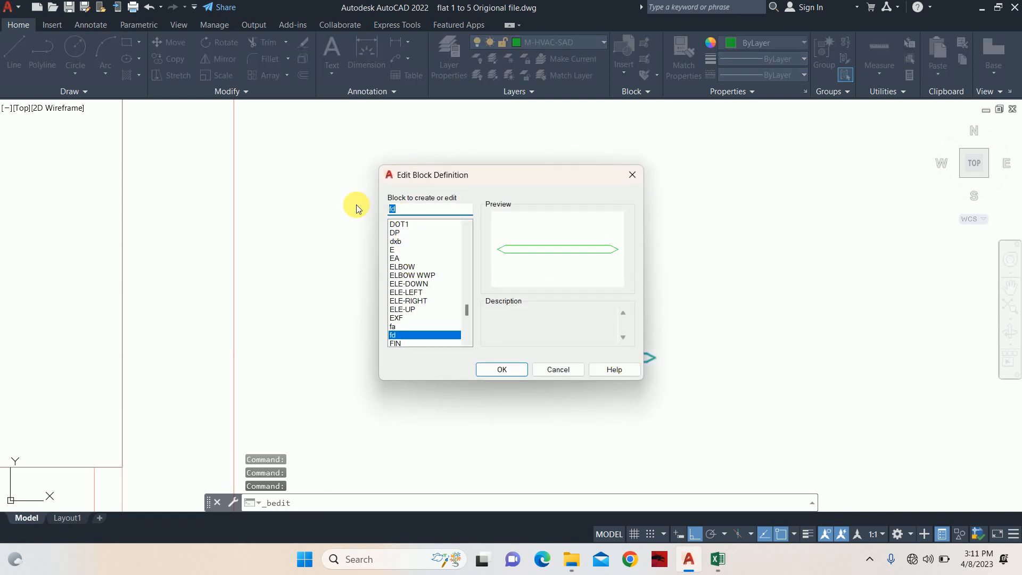
{"action": "key", "text": "Escape"}
{"action": "key", "text": "Escape"}
{"action": "key", "text": "Escape"}
{"action": "scroll", "coordinate": [405, 260], "scroll_direction": "down", "scroll_amount": 3}
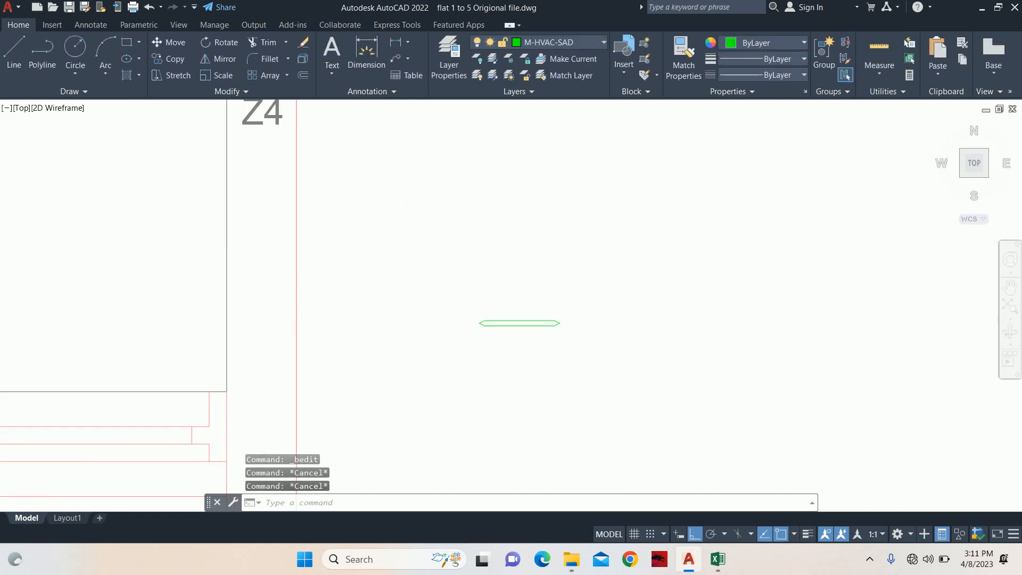
Erase the fd block instance beside the lower Master Bedroom supply diffuser.
{"action": "middle_click_drag", "start_coordinate": [496, 273], "coordinate": [205, 244]}
{"action": "middle_click_drag", "start_coordinate": [485, 206], "coordinate": [490, 321]}
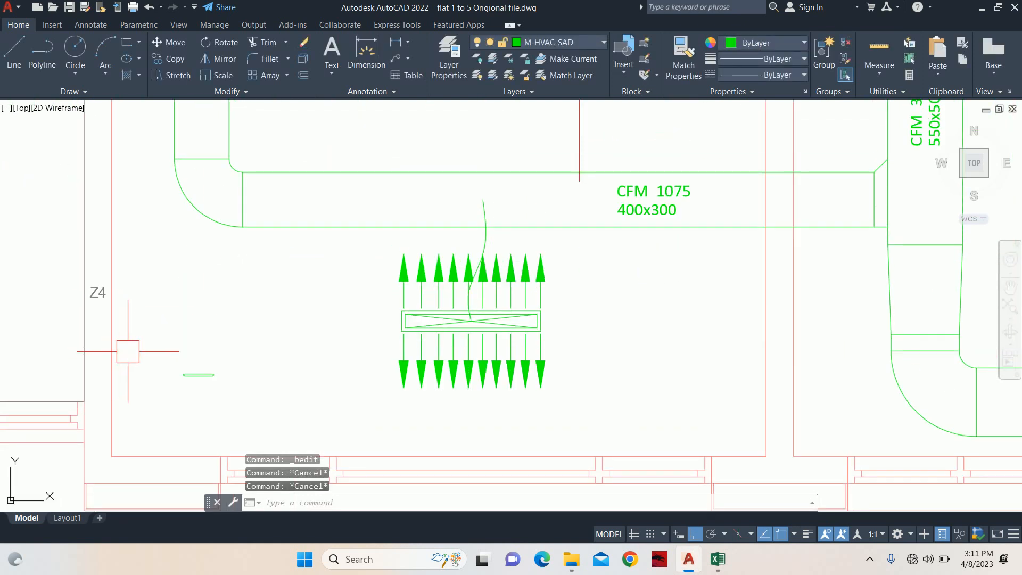
{"action": "left_click", "coordinate": [175, 380]}
{"action": "key", "text": "Delete"}
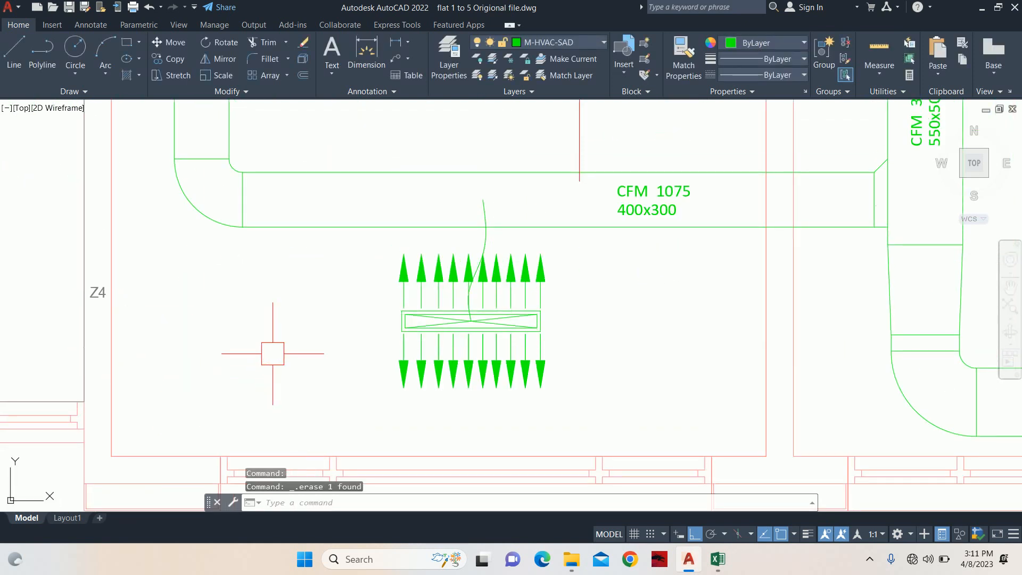
{"action": "scroll", "coordinate": [482, 224], "scroll_direction": "up", "scroll_amount": 2}
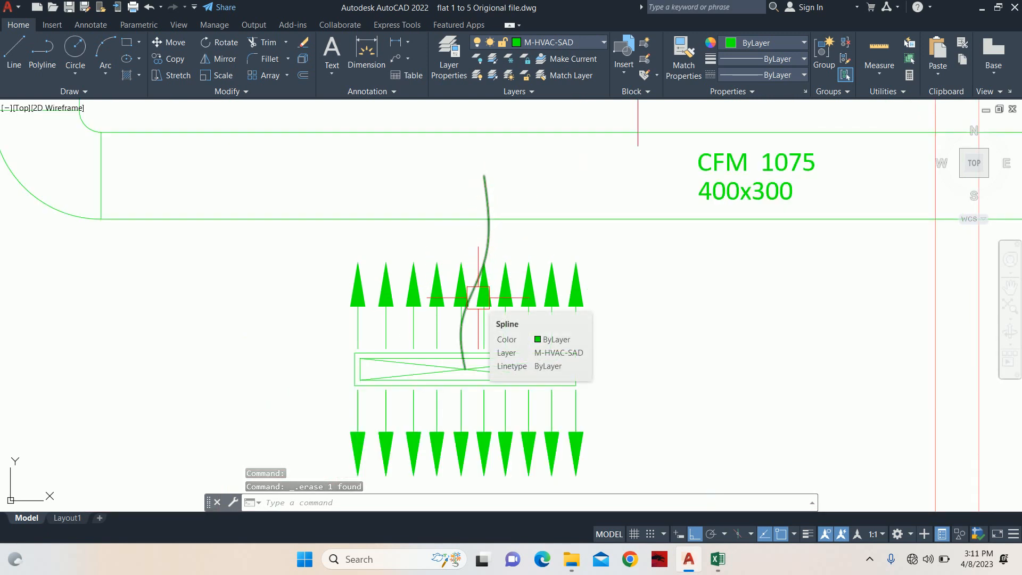
{"action": "key", "text": "Escape"}
{"action": "key", "text": "Escape"}
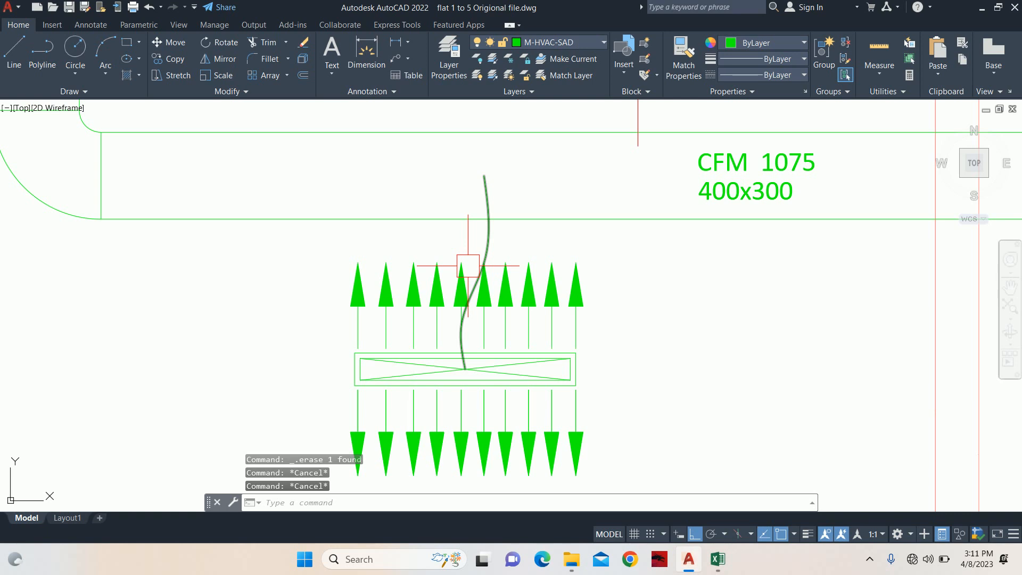
Measure the spline at the lower Master Bedroom diffuser with the fd block, aligned to the spline, at a segment length of 15.
{"action": "scroll", "coordinate": [330, 255], "scroll_direction": "down", "scroll_amount": 3}
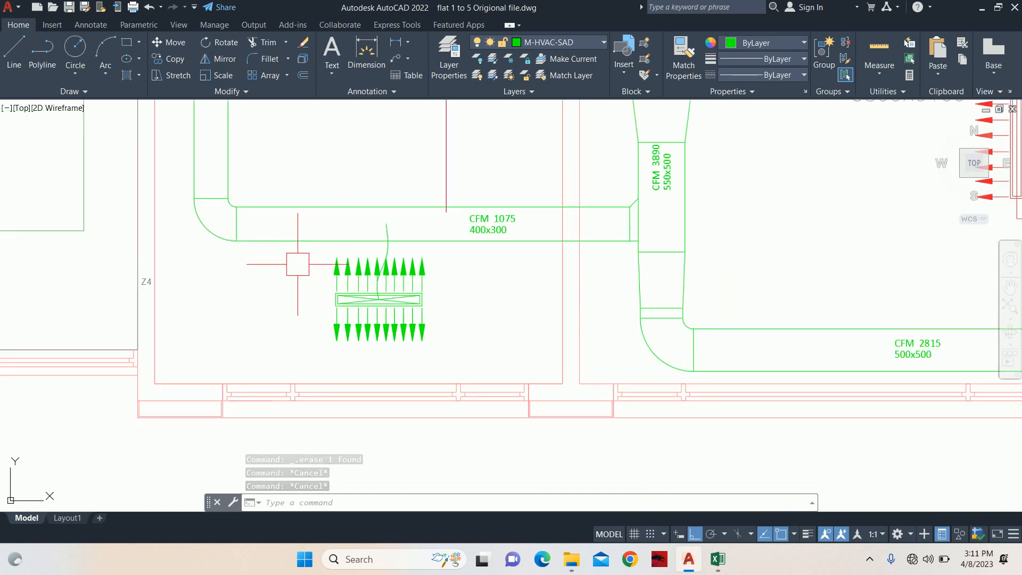
{"action": "type", "text": "me"}
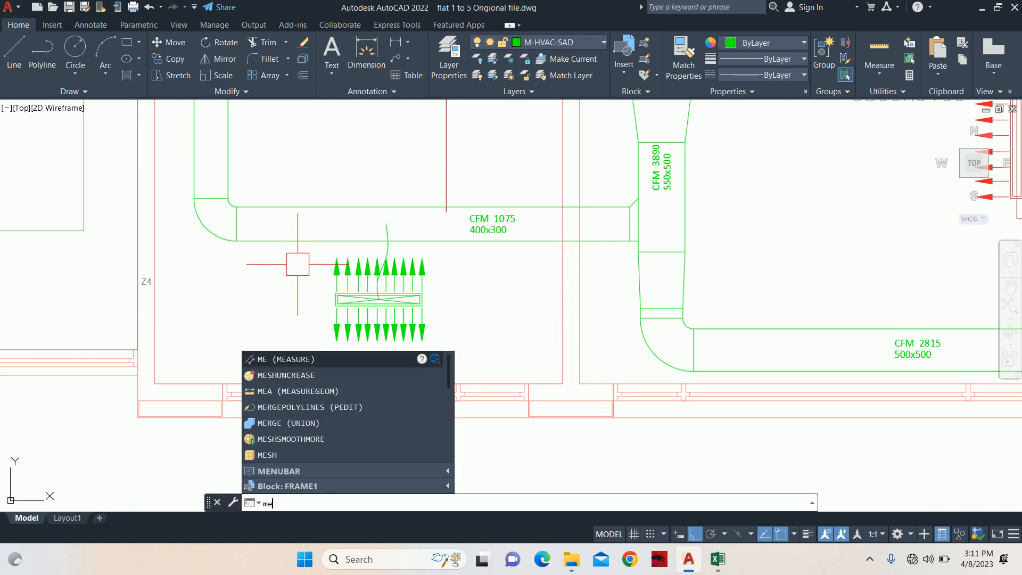
{"action": "key", "text": "Return"}
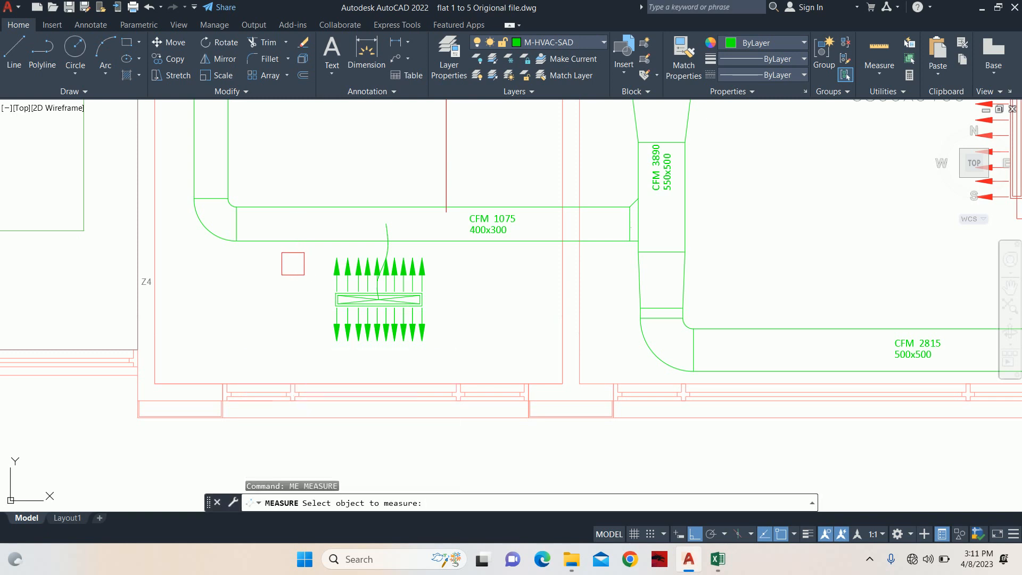
{"action": "scroll", "coordinate": [410, 242], "scroll_direction": "up", "scroll_amount": 4}
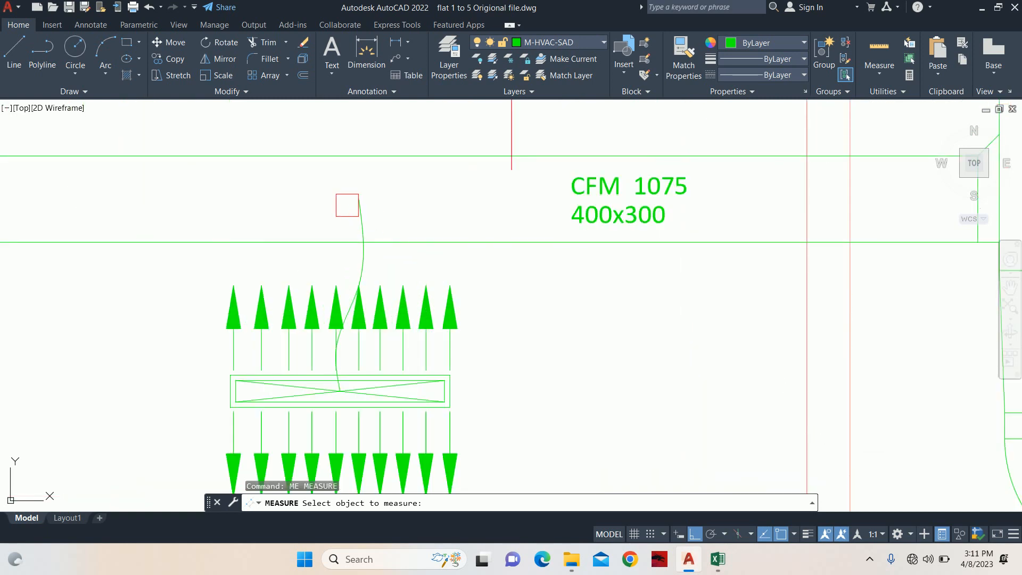
{"action": "left_click", "coordinate": [359, 203]}
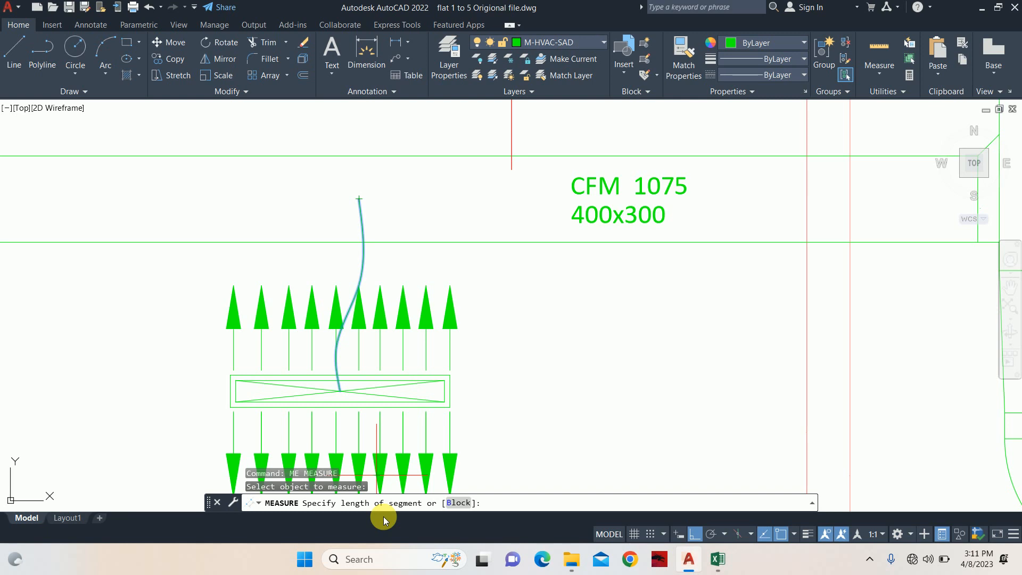
{"action": "left_click", "coordinate": [459, 503]}
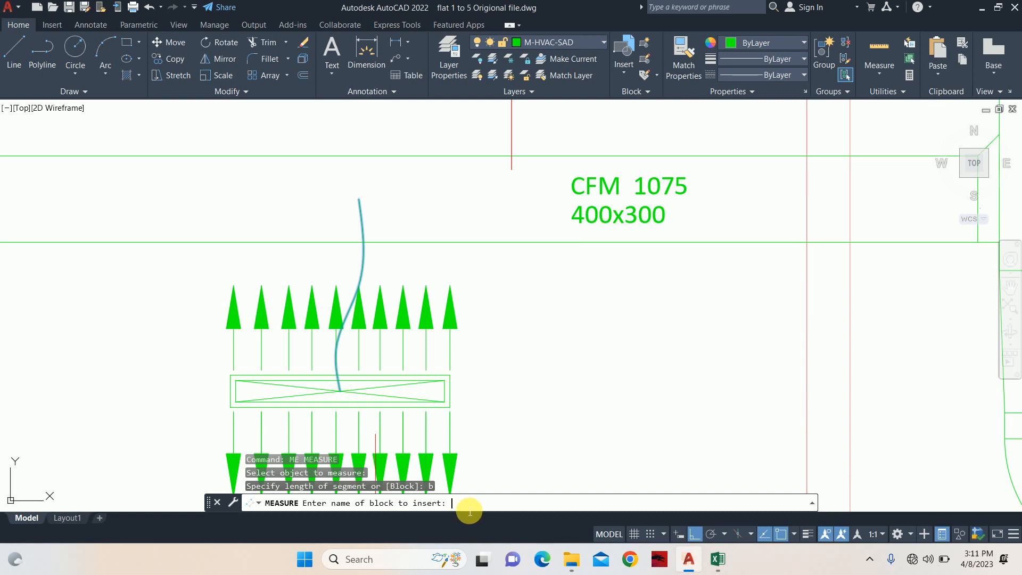
{"action": "right_click", "coordinate": [453, 504]}
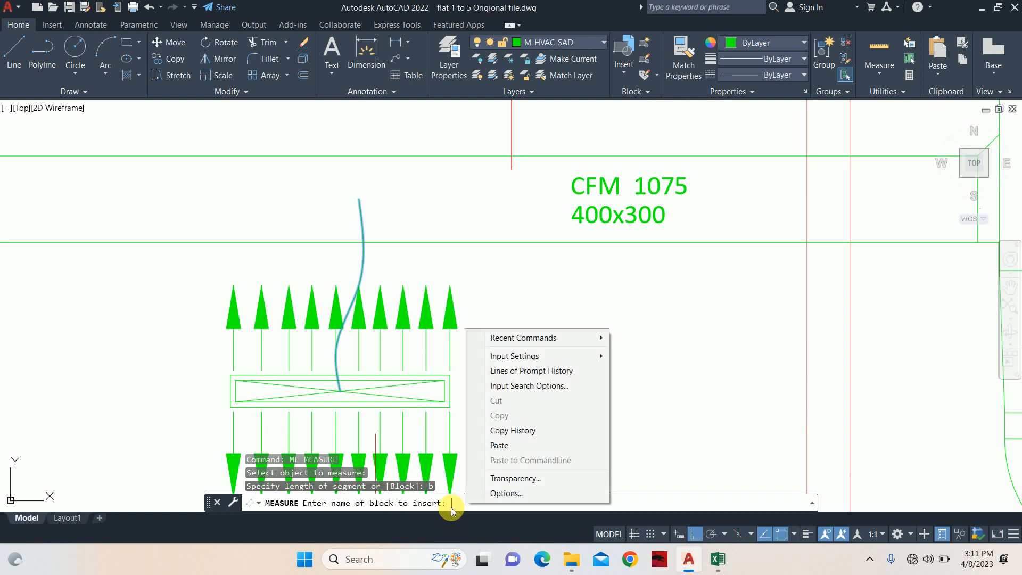
{"action": "left_click", "coordinate": [490, 446]}
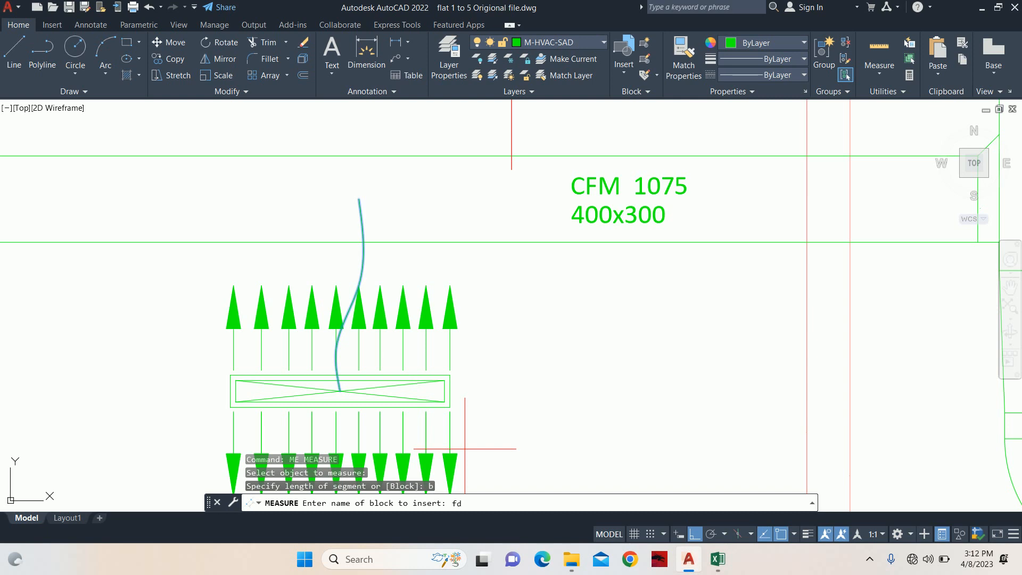
{"action": "key", "text": "Return"}
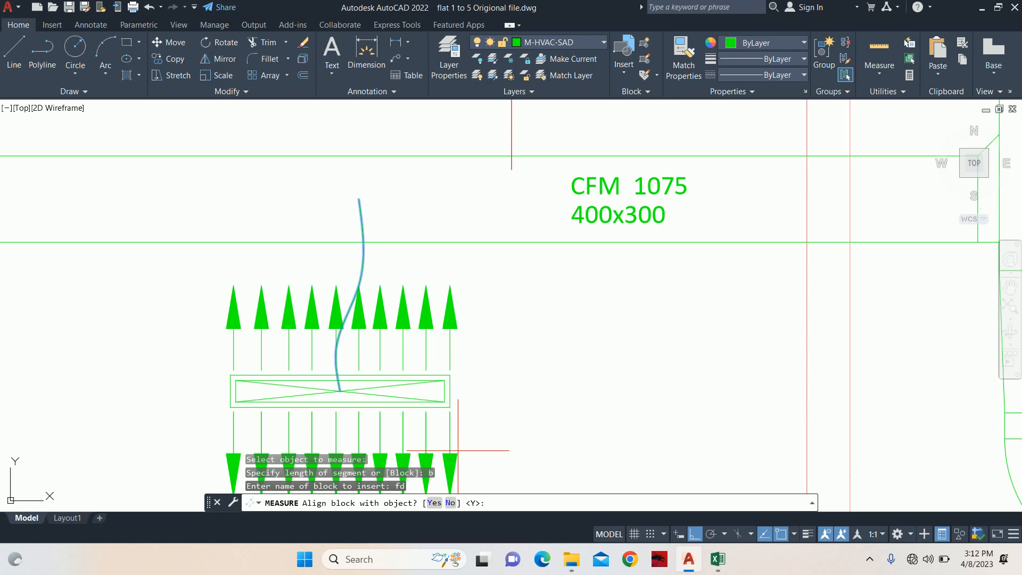
{"action": "type", "text": "y"}
{"action": "key", "text": "Return"}
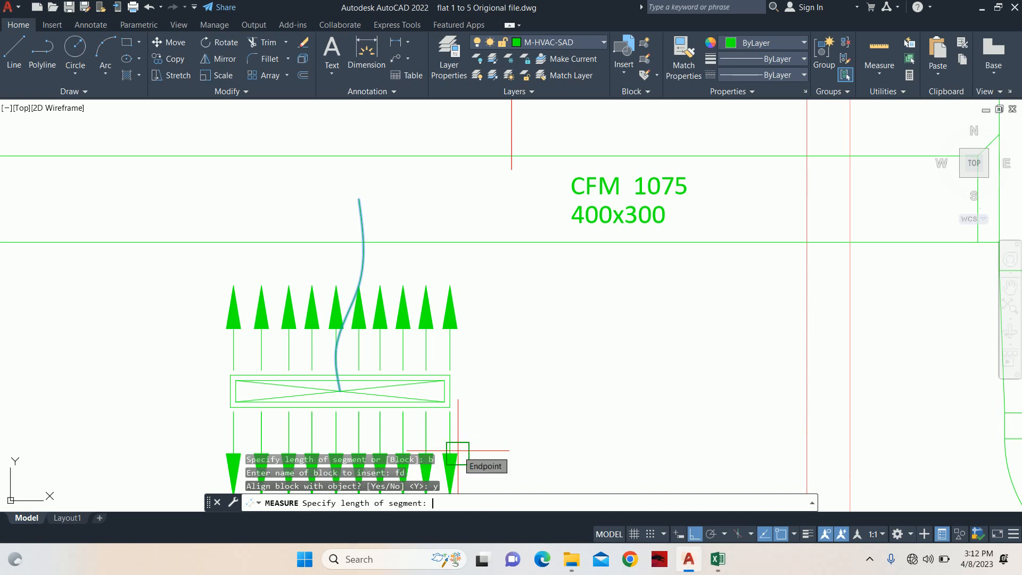
{"action": "type", "text": "15"}
{"action": "key", "text": "Return"}
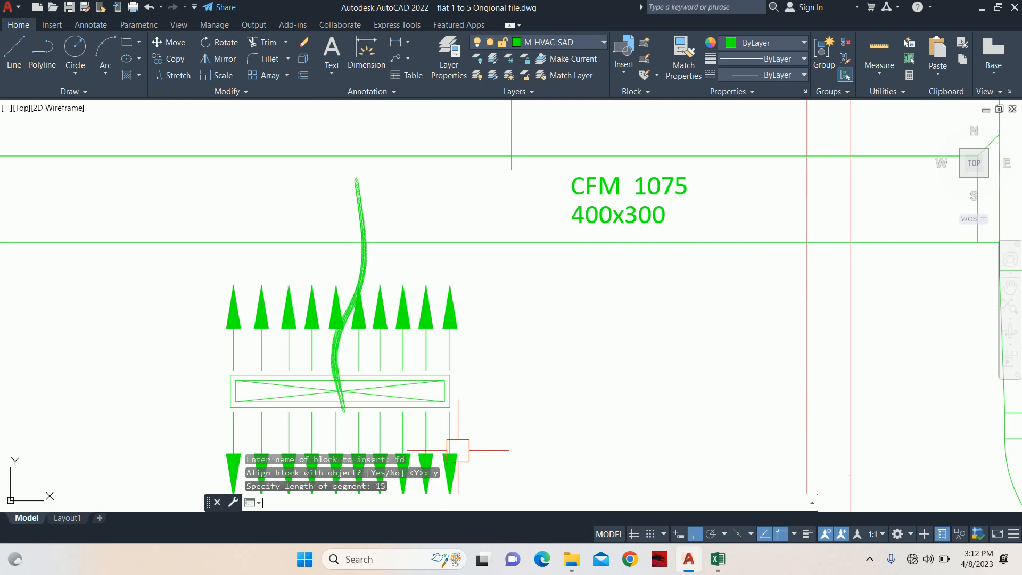
Examine the orientation and spacing of the fd blocks placed along the spline.
{"action": "scroll", "coordinate": [341, 240], "scroll_direction": "up", "scroll_amount": 5}
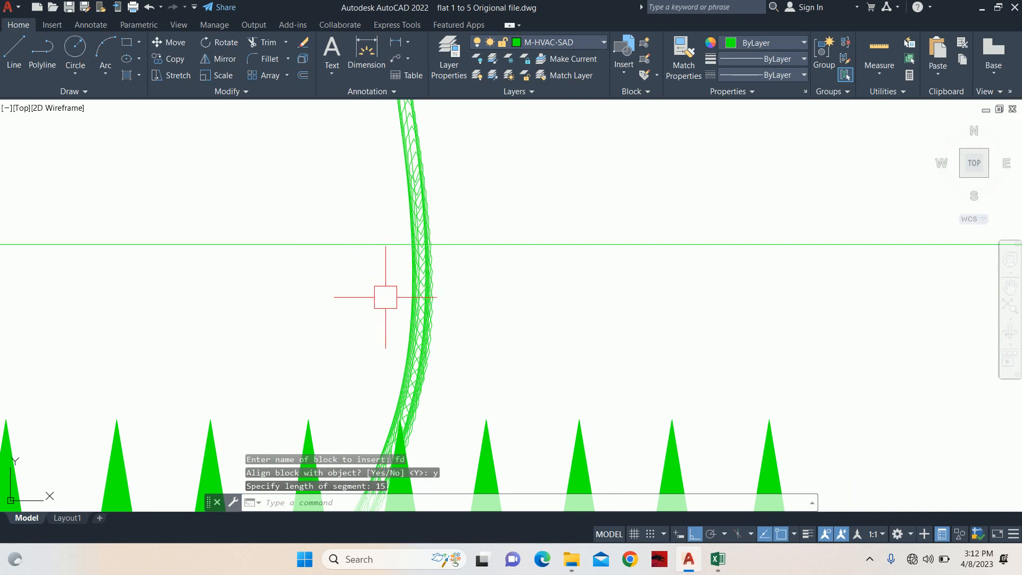
{"action": "scroll", "coordinate": [400, 293], "scroll_direction": "up", "scroll_amount": 2}
{"action": "scroll", "coordinate": [418, 292], "scroll_direction": "down", "scroll_amount": 4}
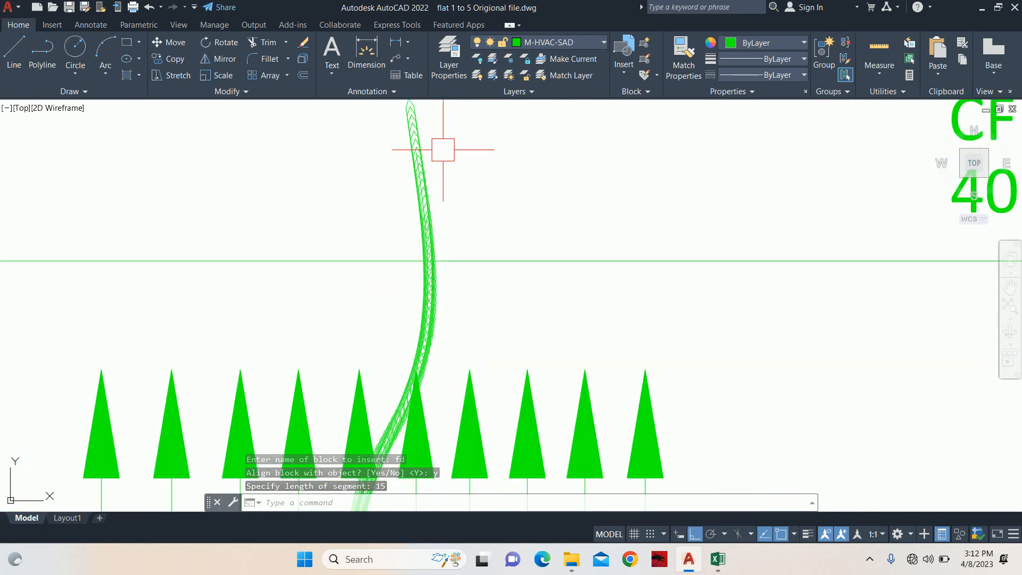
{"action": "scroll", "coordinate": [465, 260], "scroll_direction": "down", "scroll_amount": 2}
{"action": "scroll", "coordinate": [461, 246], "scroll_direction": "up", "scroll_amount": 5}
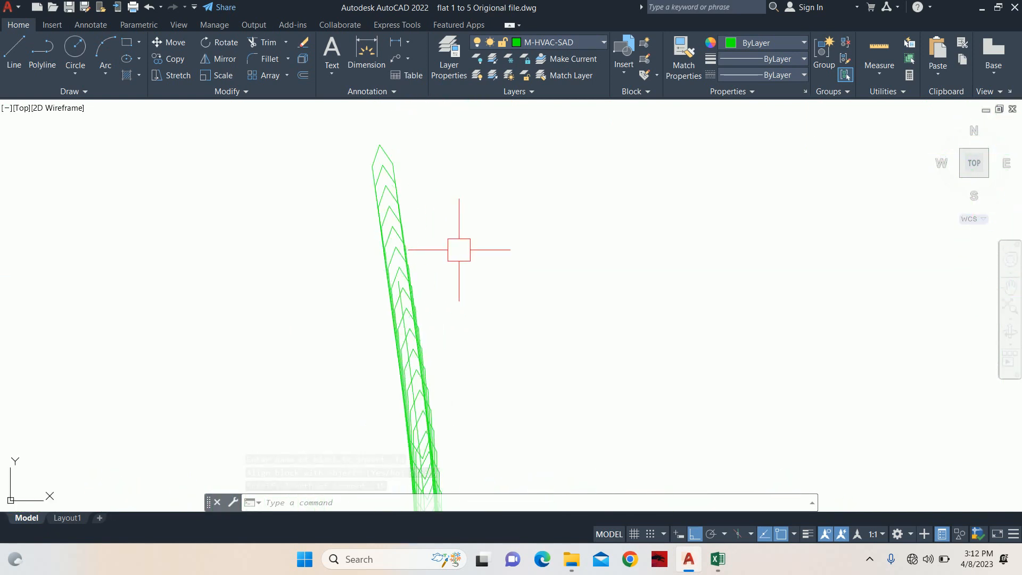
{"action": "scroll", "coordinate": [452, 255], "scroll_direction": "down", "scroll_amount": 4}
{"action": "scroll", "coordinate": [444, 269], "scroll_direction": "up", "scroll_amount": 4}
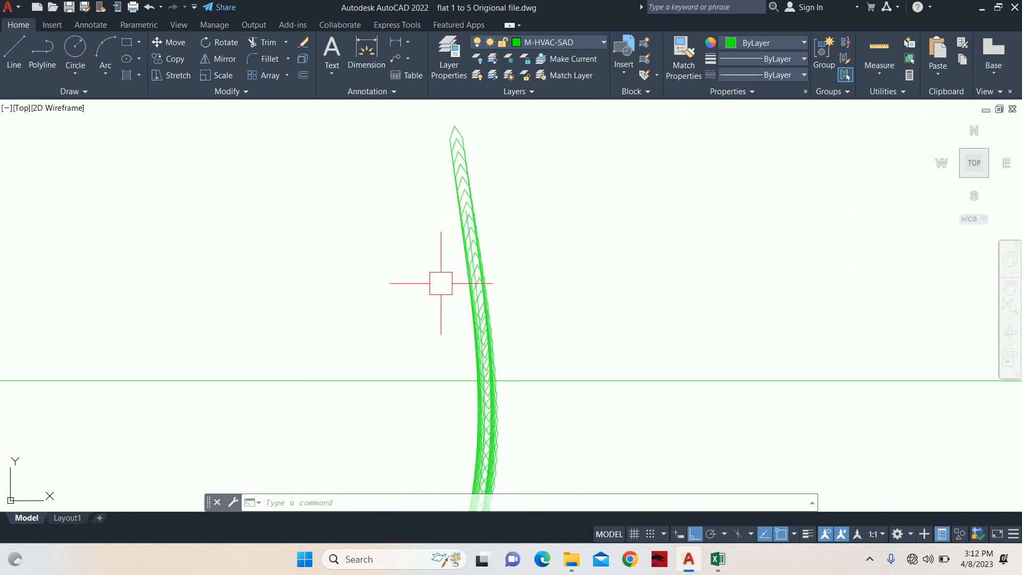
{"action": "scroll", "coordinate": [441, 283], "scroll_direction": "down", "scroll_amount": 4}
{"action": "scroll", "coordinate": [489, 321], "scroll_direction": "up", "scroll_amount": 2}
Open the fd block definition for editing in the Block Editor.
{"action": "type", "text": "e"}
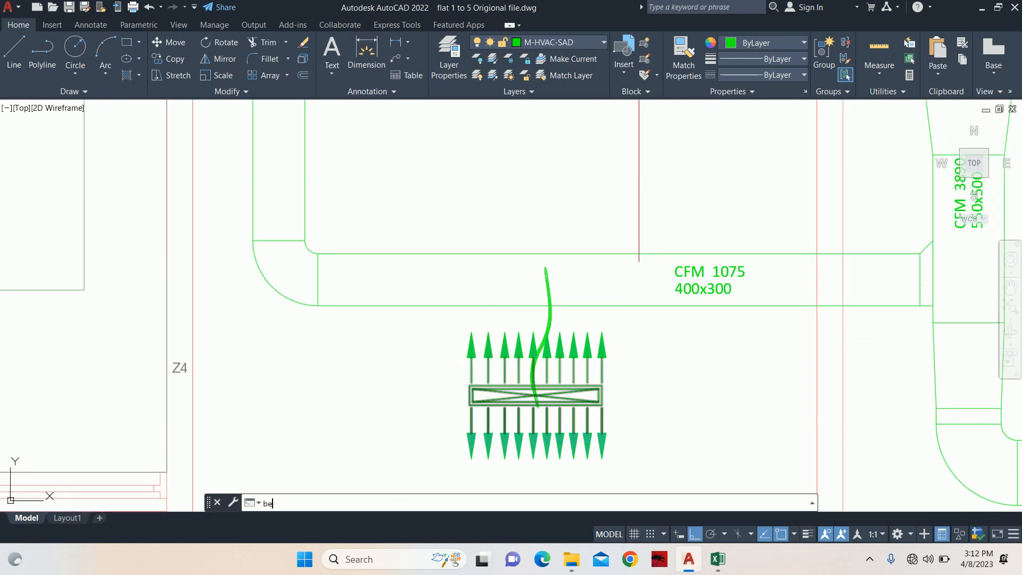
{"action": "key", "text": "Return"}
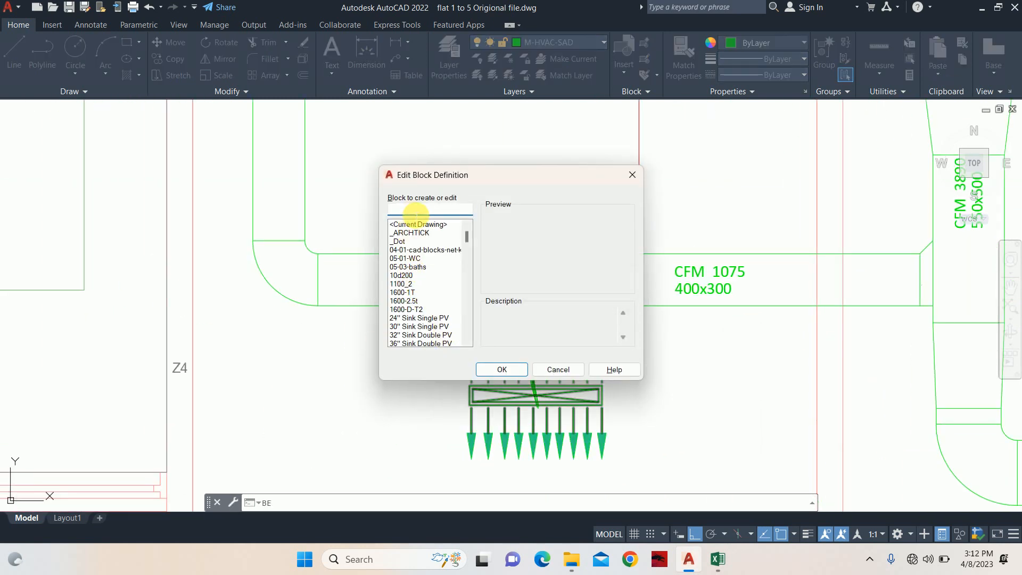
{"action": "type", "text": "fd"}
{"action": "key", "text": "Return"}
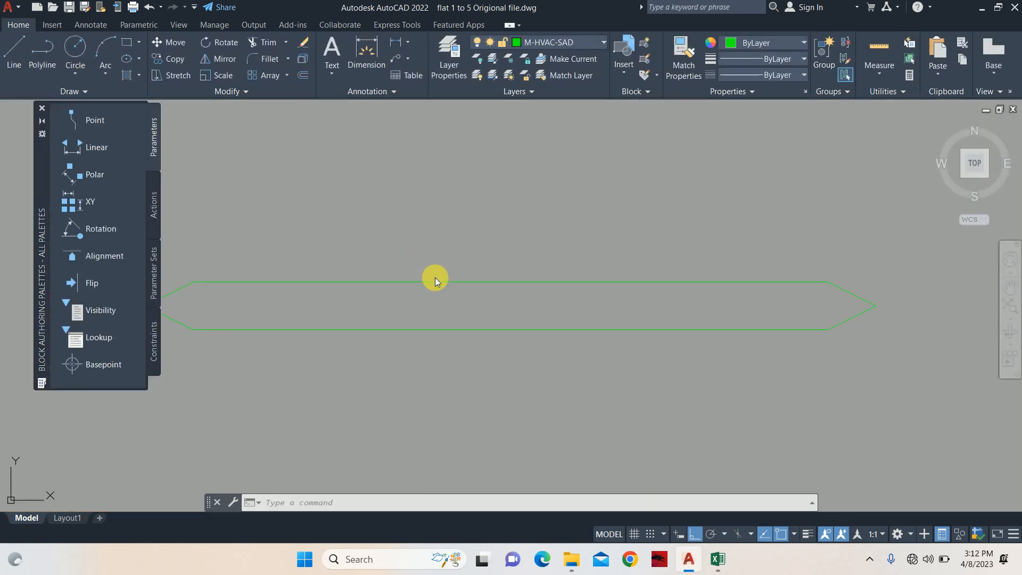
Rotate the whole fd shape 90 degrees about the point midway between its long edges' midpoints, and close the Block Editor, saving the changes.
{"action": "scroll", "coordinate": [527, 245], "scroll_direction": "down", "scroll_amount": 2}
{"action": "type", "text": "ro"}
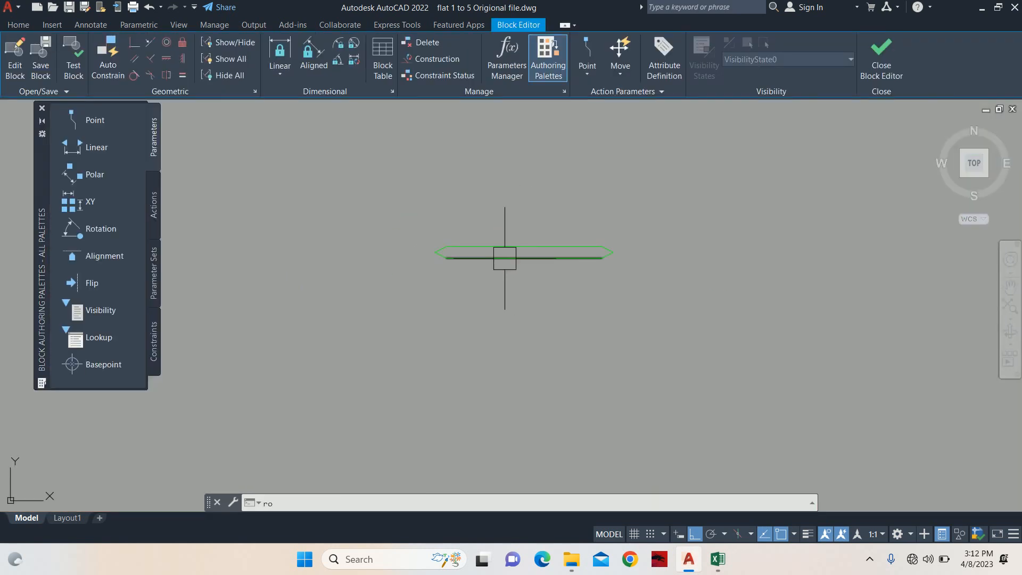
{"action": "key", "text": "Return"}
{"action": "left_click", "coordinate": [441, 218]}
{"action": "left_click", "coordinate": [620, 301]}
{"action": "left_click", "coordinate": [653, 307]}
{"action": "left_click", "coordinate": [357, 173]}
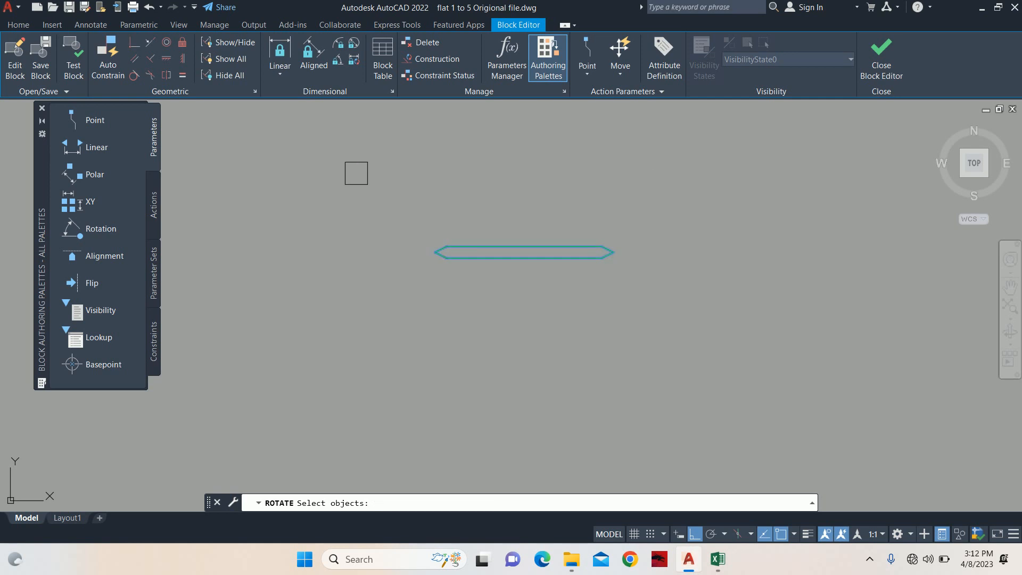
{"action": "scroll", "coordinate": [457, 210], "scroll_direction": "up", "scroll_amount": 2}
{"action": "key", "text": "Return"}
{"action": "type", "text": "mtp"}
{"action": "key", "text": "Return"}
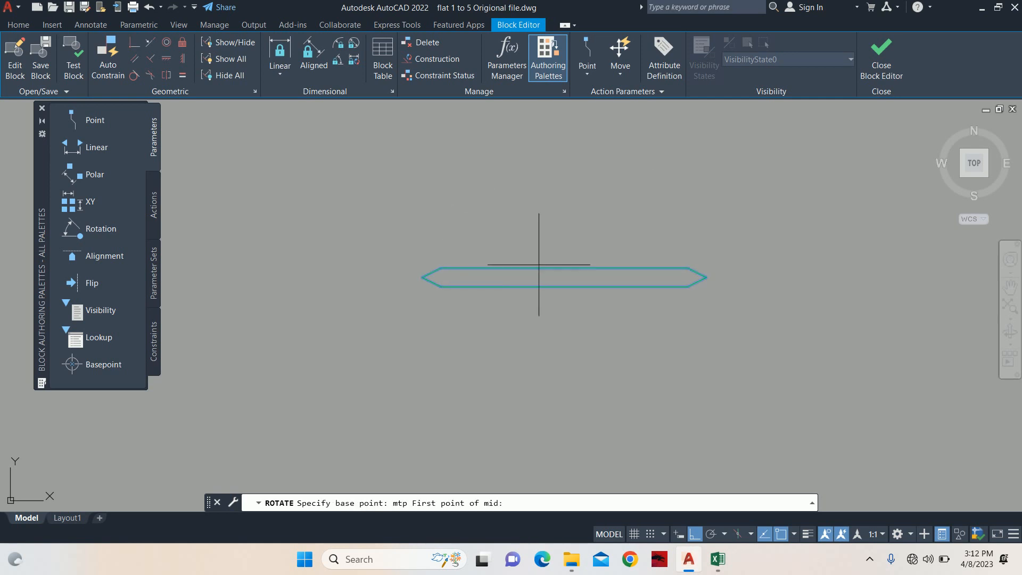
{"action": "left_click", "coordinate": [564, 268]}
{"action": "left_click", "coordinate": [564, 287]}
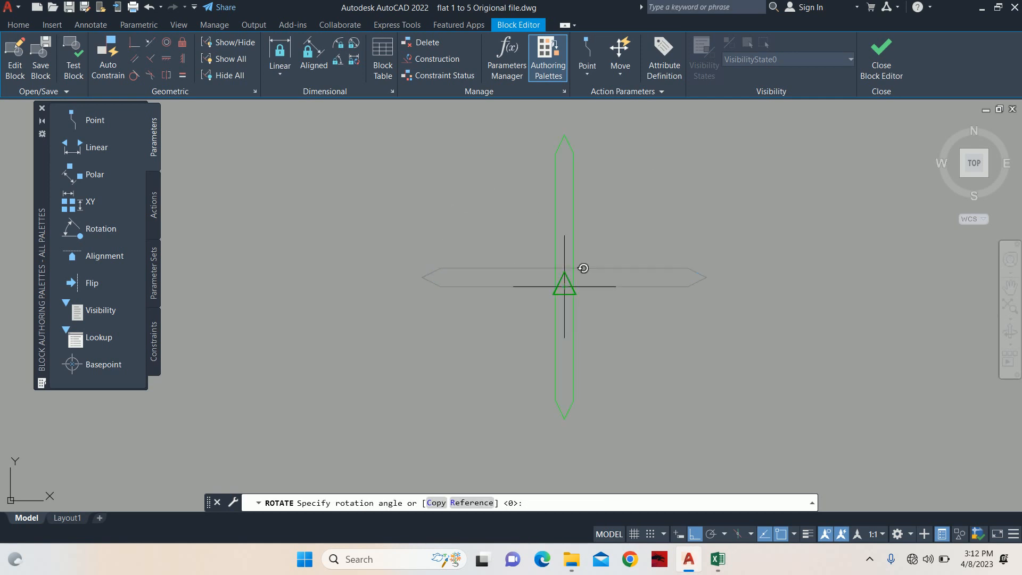
{"action": "type", "text": "90"}
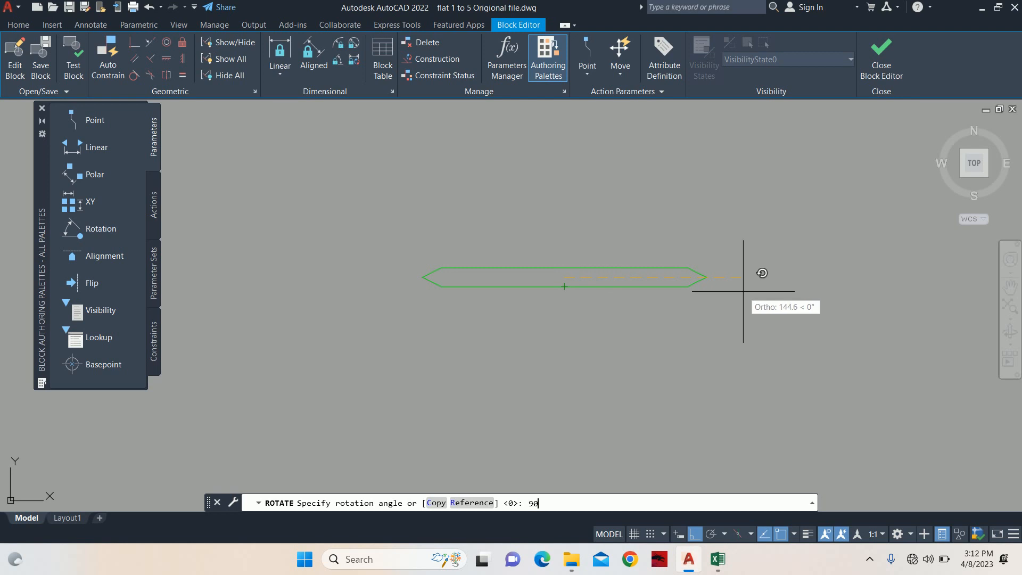
{"action": "key", "text": "Return"}
{"action": "left_click", "coordinate": [891, 50]}
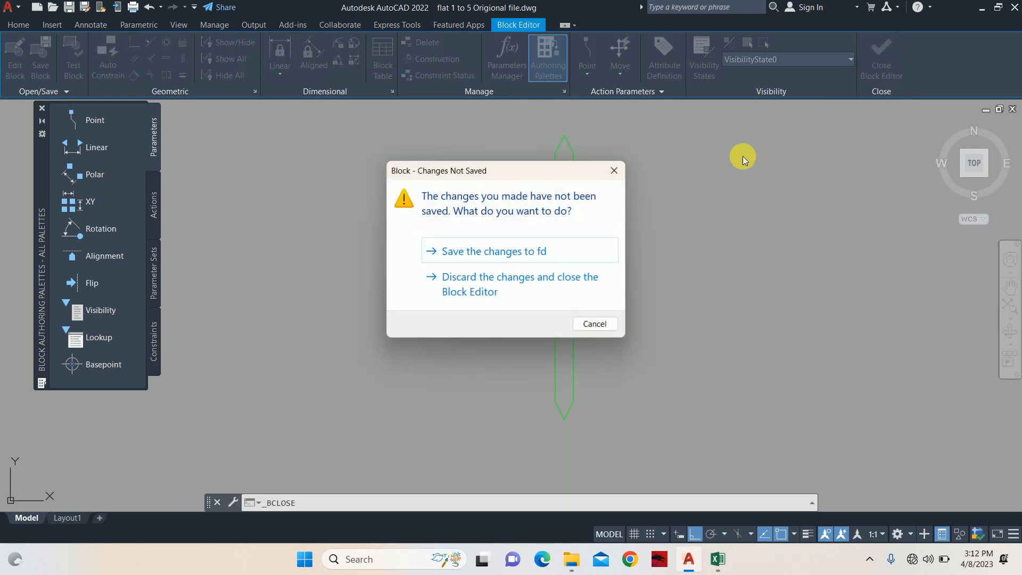
{"action": "left_click", "coordinate": [530, 250]}
Erase the fd block instances that extend past the lower edge of the 400x300 duct into the duct.
{"action": "scroll", "coordinate": [540, 318], "scroll_direction": "up", "scroll_amount": 4}
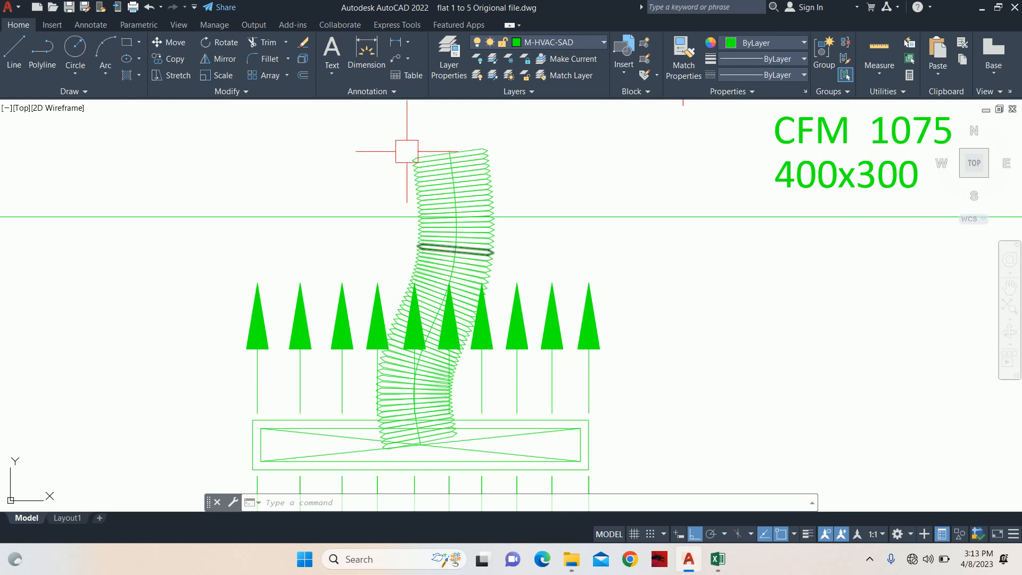
{"action": "left_click", "coordinate": [370, 126]}
{"action": "left_click", "coordinate": [539, 201]}
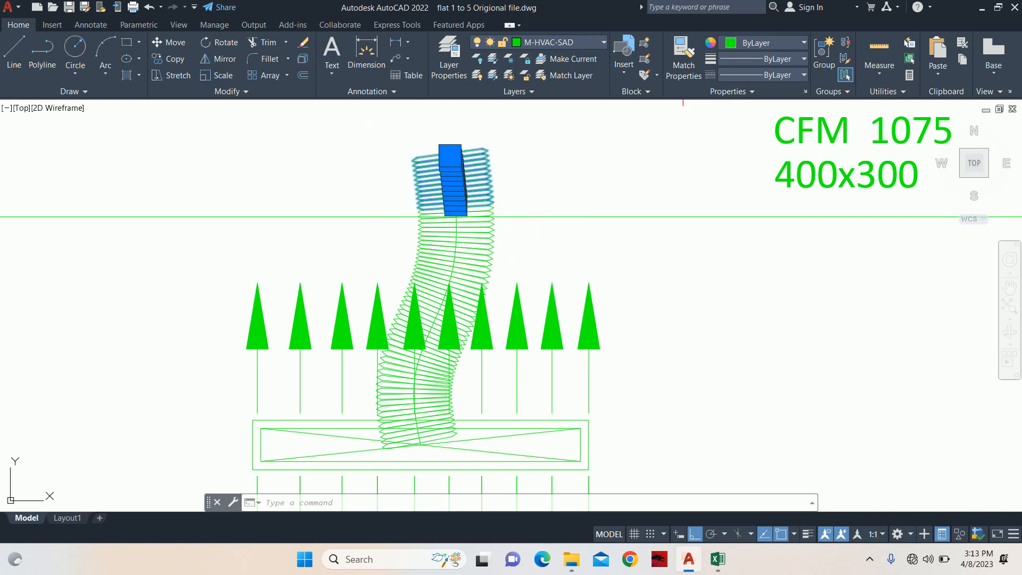
{"action": "key", "text": "Delete"}
{"action": "scroll", "coordinate": [458, 208], "scroll_direction": "up", "scroll_amount": 4}
{"action": "left_click", "coordinate": [383, 222]}
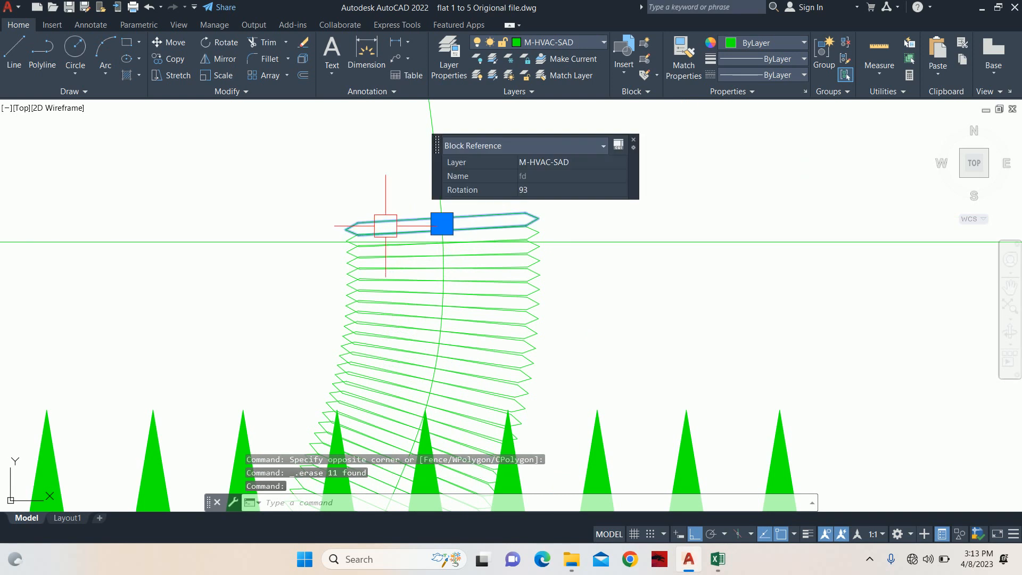
{"action": "key", "text": "Delete"}
{"action": "scroll", "coordinate": [374, 231], "scroll_direction": "up", "scroll_amount": 4}
{"action": "left_click", "coordinate": [374, 230]}
{"action": "key", "text": "Delete"}
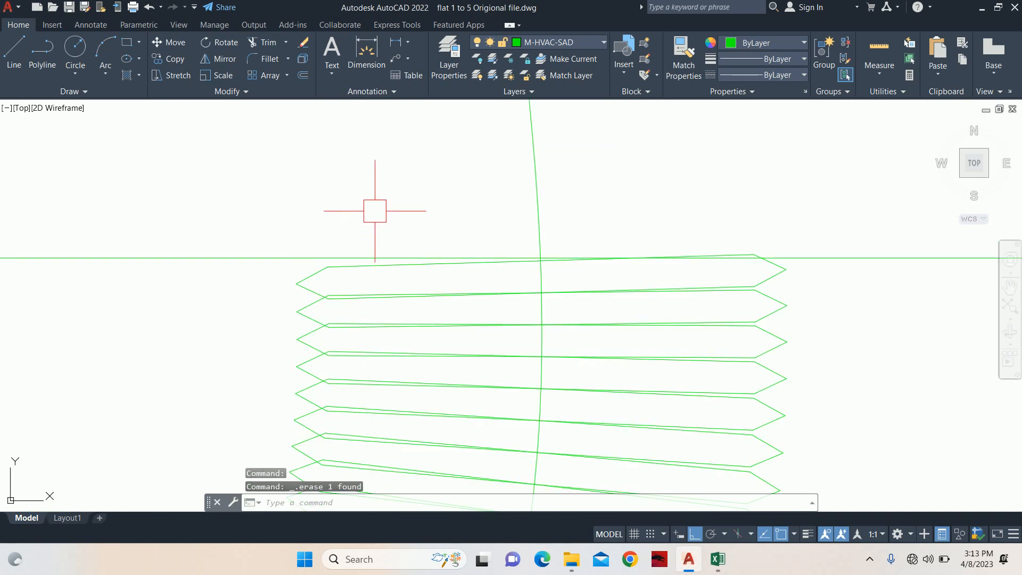
Erase the guide spline running through the finished flexible duct.
{"action": "scroll", "coordinate": [374, 210], "scroll_direction": "down", "scroll_amount": 5}
{"action": "scroll", "coordinate": [424, 265], "scroll_direction": "up", "scroll_amount": 3}
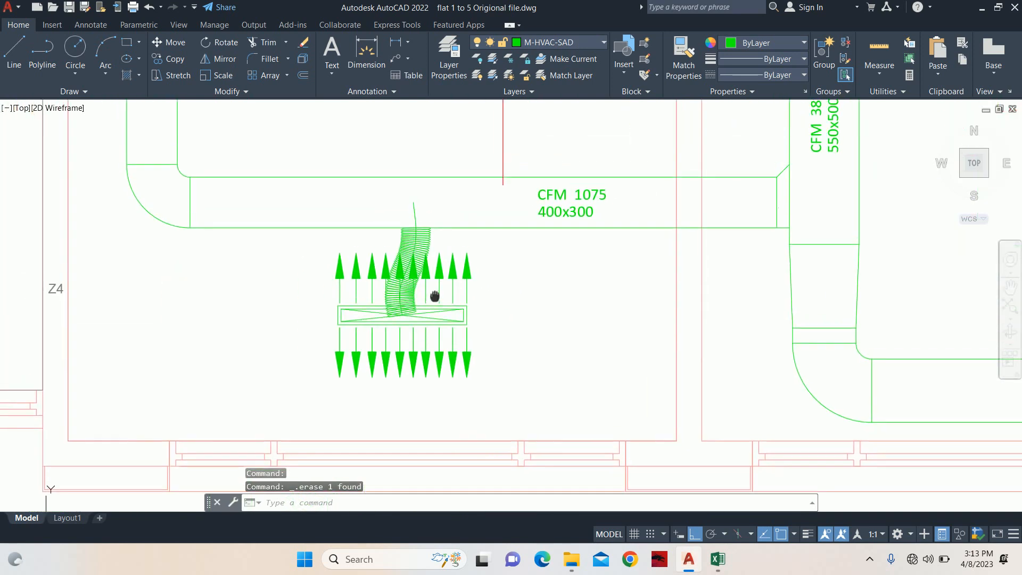
{"action": "key", "text": "Escape"}
{"action": "key", "text": "Escape"}
{"action": "scroll", "coordinate": [418, 234], "scroll_direction": "up", "scroll_amount": 4}
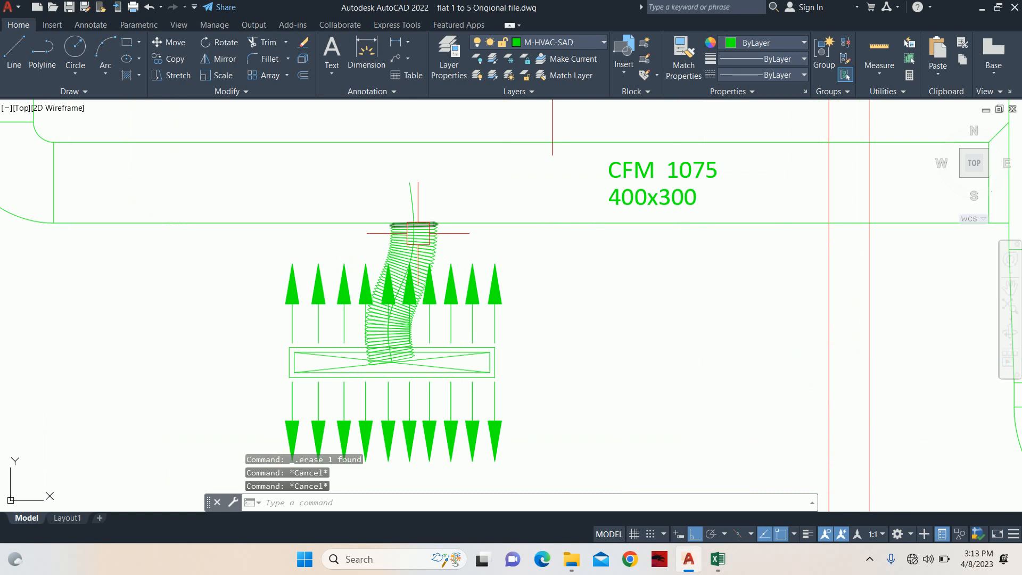
{"action": "left_click", "coordinate": [420, 193]}
{"action": "key", "text": "Delete"}
{"action": "scroll", "coordinate": [548, 301], "scroll_direction": "down", "scroll_amount": 2}
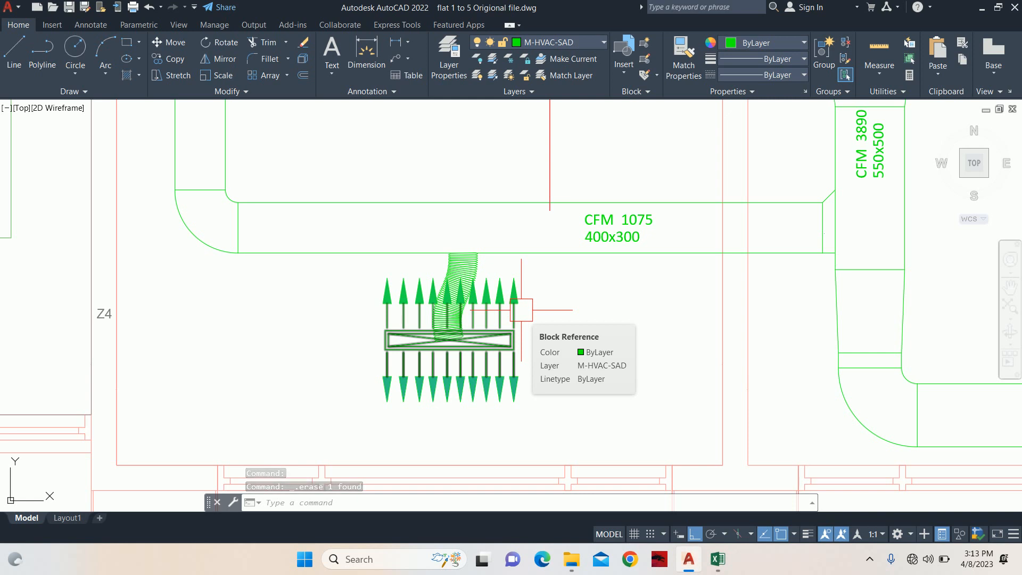
Place fd blocks along the spline at Bedroom 1's lower diffuser with Measure, aligned with the object at a segment length of 15.
{"action": "scroll", "coordinate": [471, 318], "scroll_direction": "down", "scroll_amount": 2}
{"action": "mouse_move", "coordinate": [658, 334]}
{"action": "middle_mouse_down"}
{"action": "mouse_move", "coordinate": [438, 335]}
{"action": "mouse_move", "coordinate": [405, 319]}
{"action": "middle_mouse_up"}
{"action": "scroll", "coordinate": [528, 316], "scroll_direction": "up", "scroll_amount": 3}
{"action": "scroll", "coordinate": [366, 346], "scroll_direction": "up", "scroll_amount": 1}
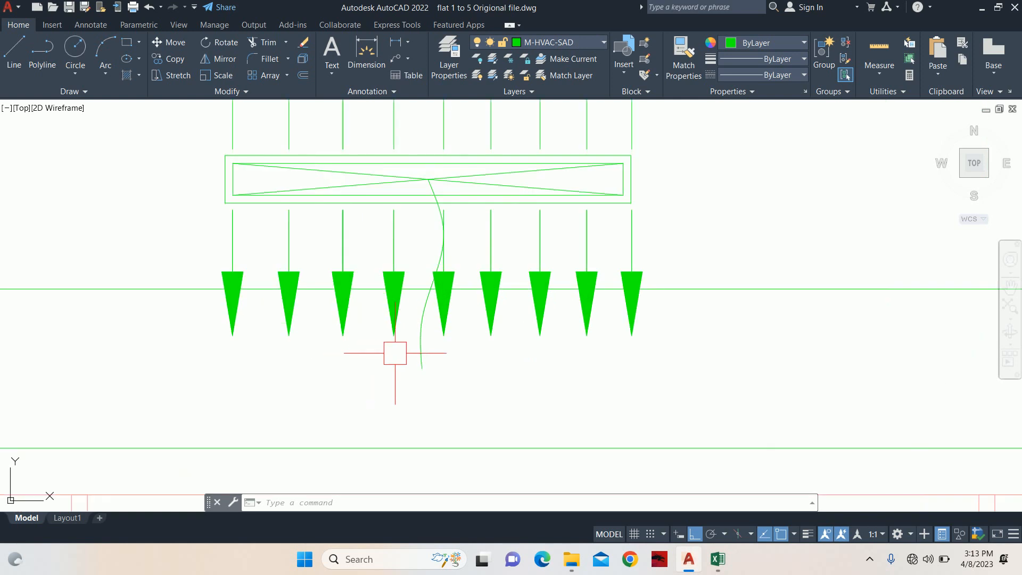
{"action": "middle_click_drag", "start_coordinate": [395, 355], "coordinate": [396, 372]}
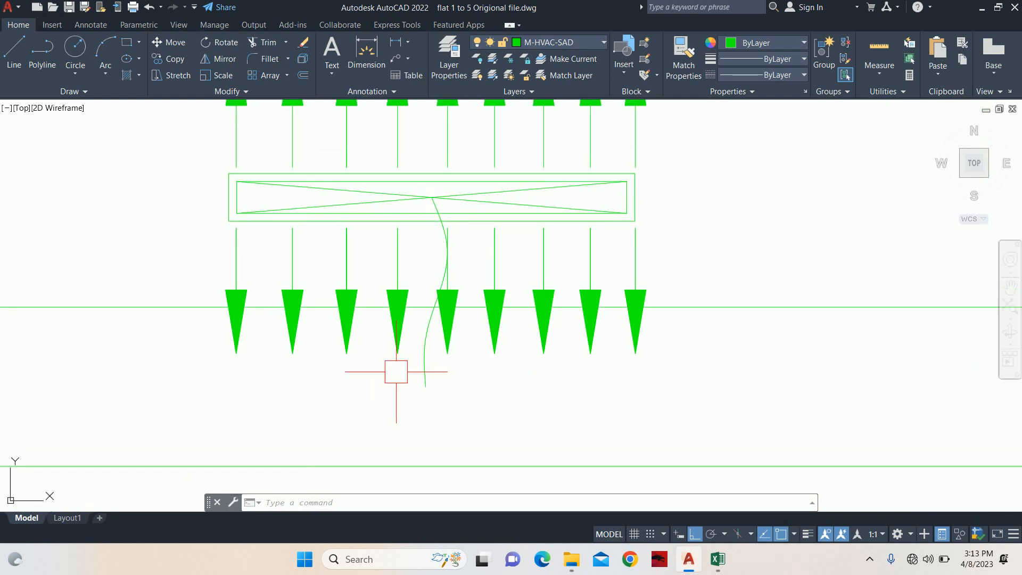
{"action": "type", "text": "e"}
{"action": "key", "text": "Return"}
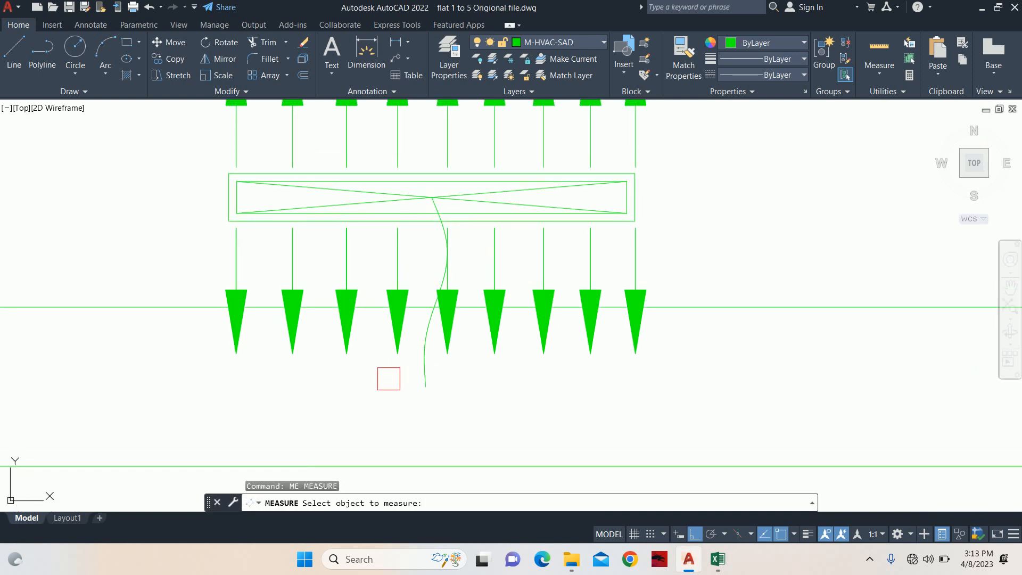
{"action": "left_click", "coordinate": [424, 382]}
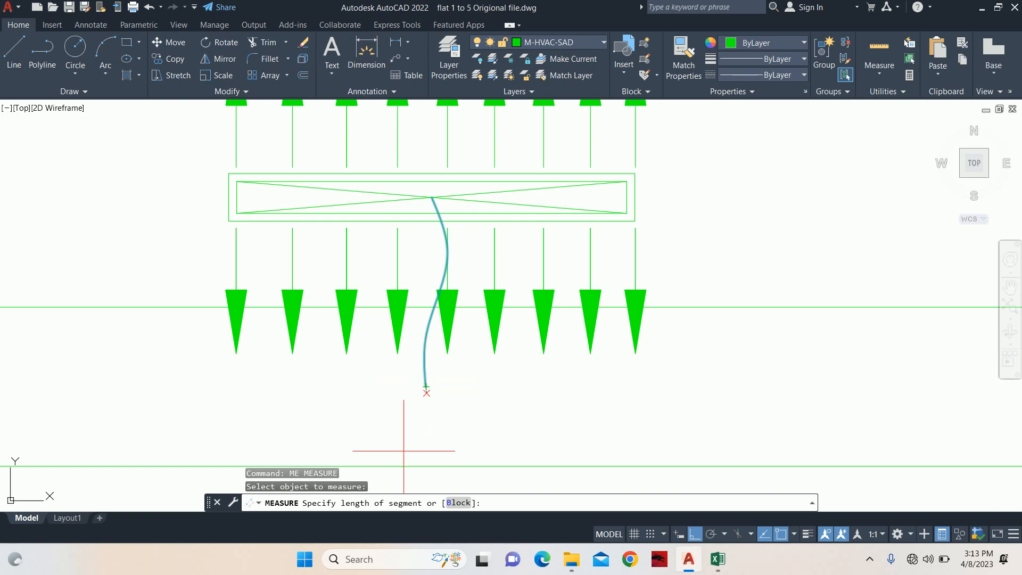
{"action": "left_click", "coordinate": [452, 503]}
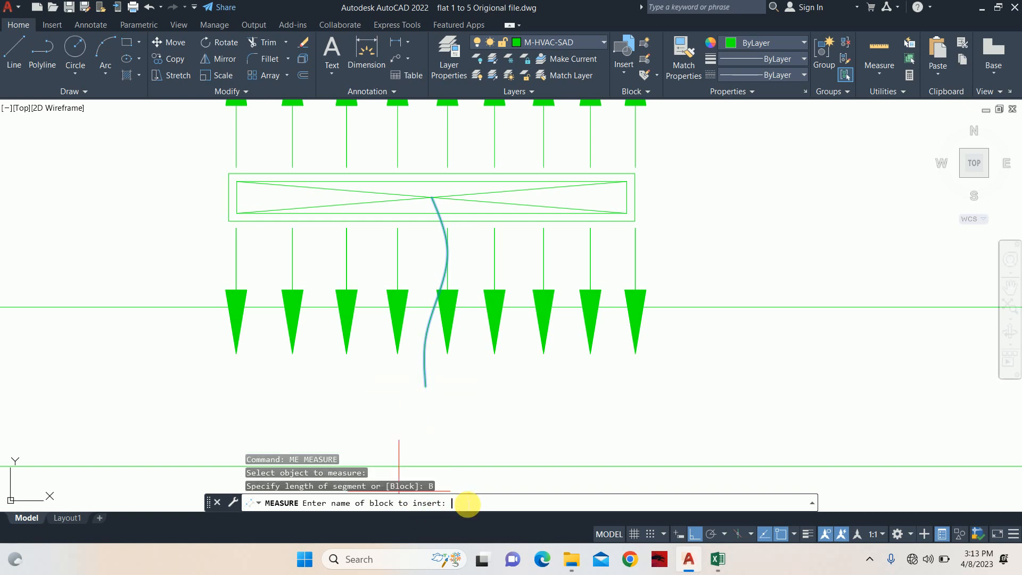
{"action": "right_click", "coordinate": [467, 503]}
{"action": "left_click", "coordinate": [495, 440]}
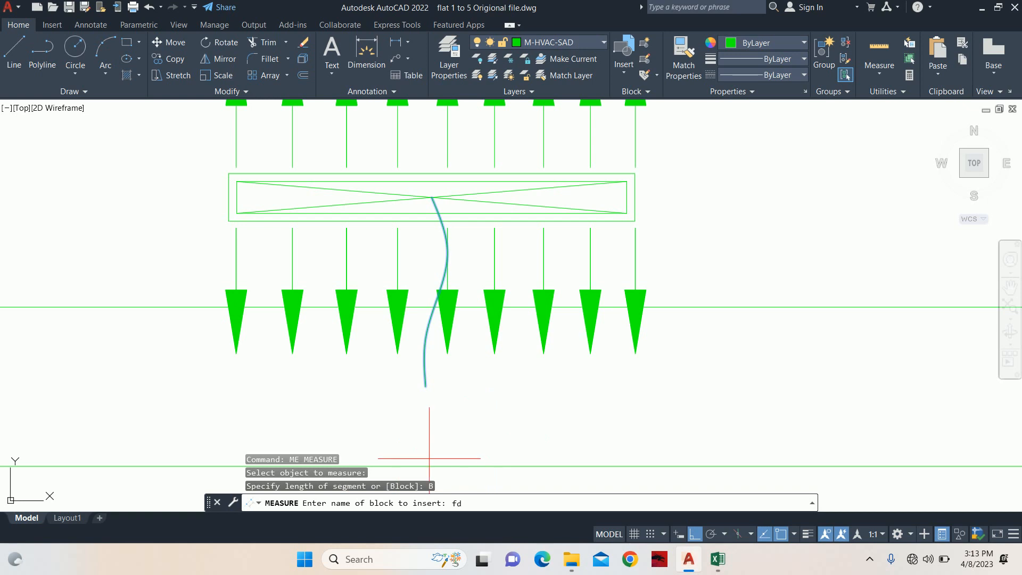
{"action": "key", "text": "Return"}
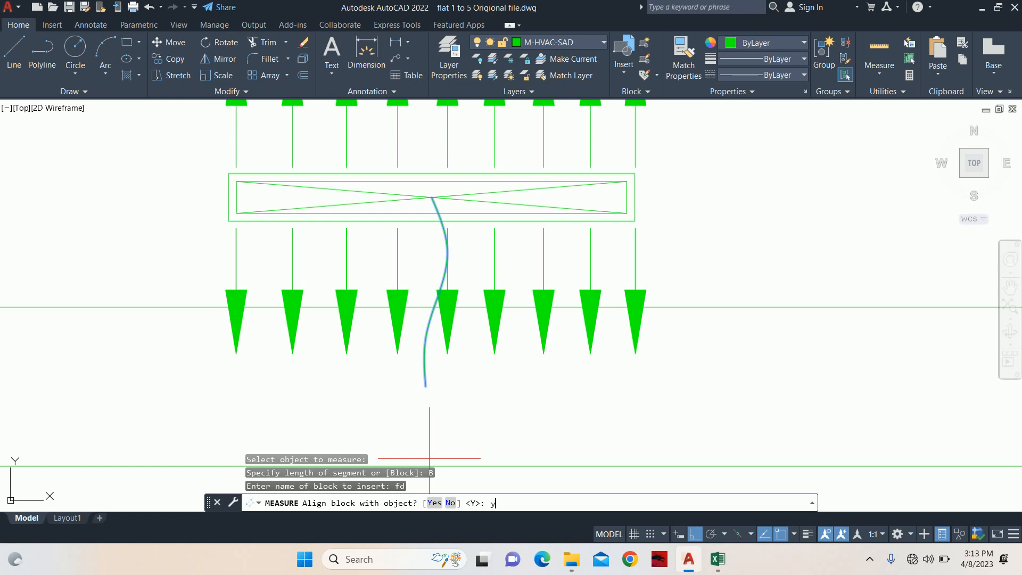
{"action": "type", "text": "y"}
{"action": "key", "text": "Return"}
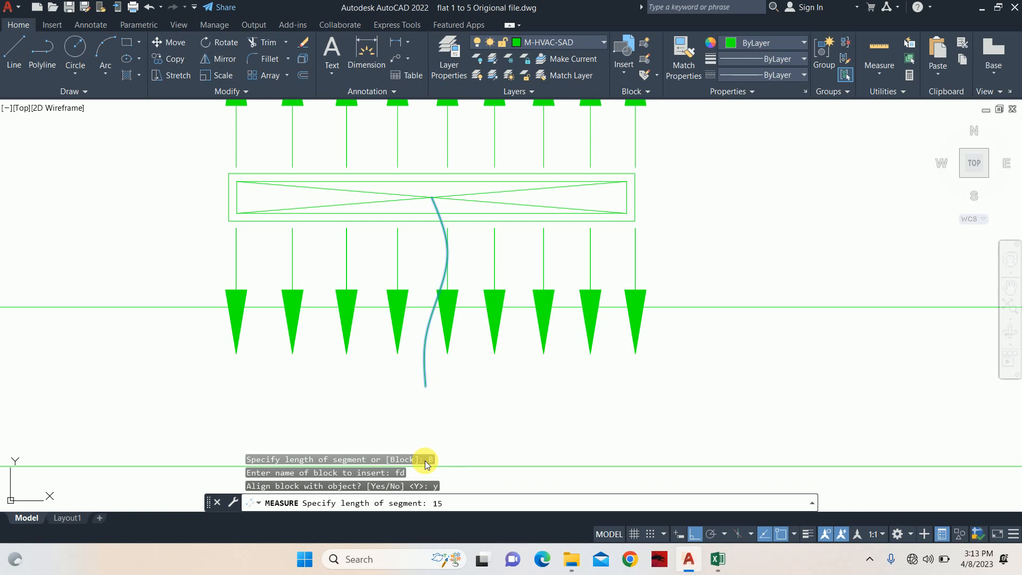
{"action": "key", "text": "Return"}
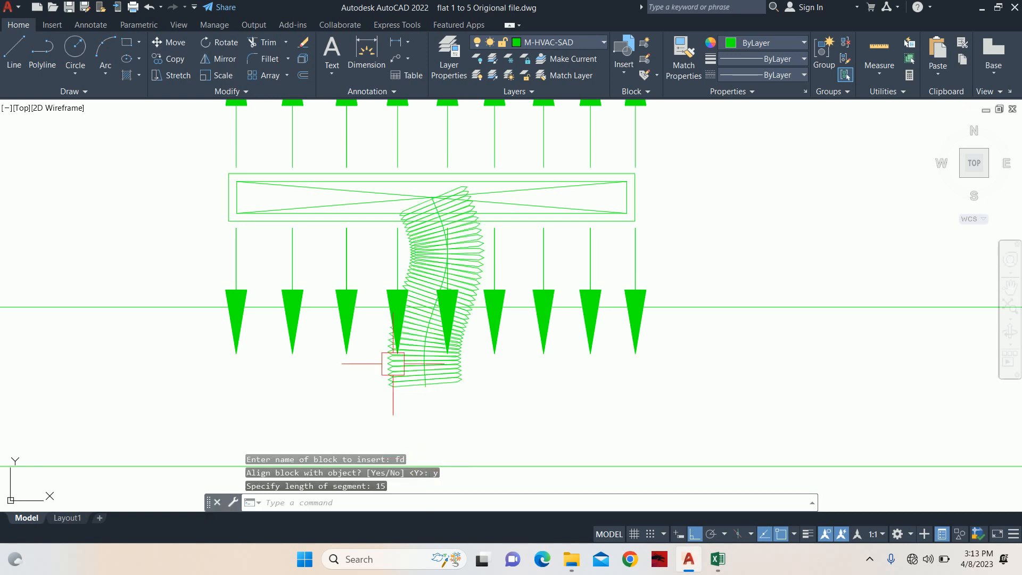
Erase the fd block instances that run past the upper edge of the 500x500 duct below Bedroom 1's diffuser.
{"action": "scroll", "coordinate": [407, 372], "scroll_direction": "up", "scroll_amount": 3}
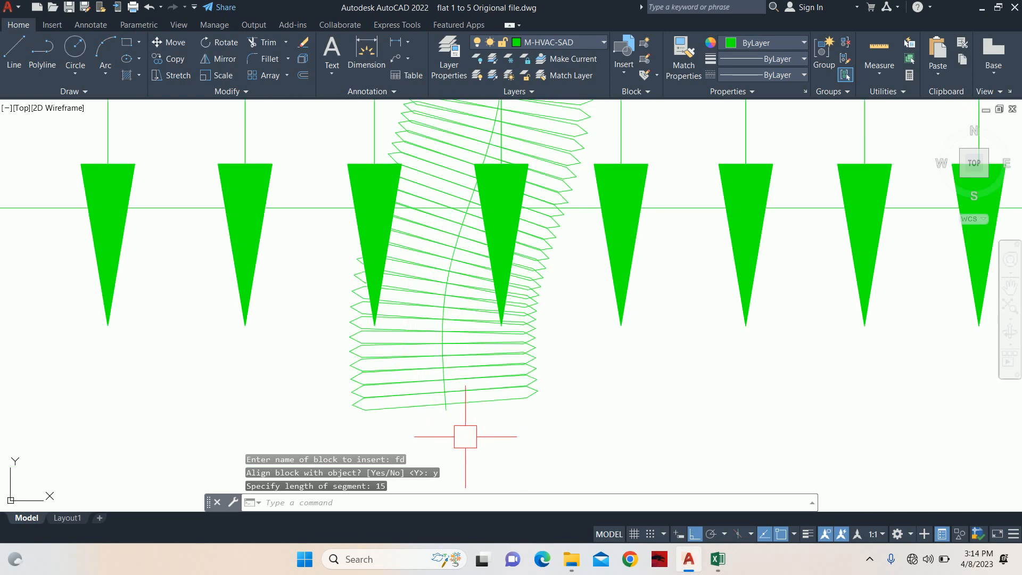
{"action": "left_click", "coordinate": [437, 438]}
{"action": "left_click", "coordinate": [438, 212]}
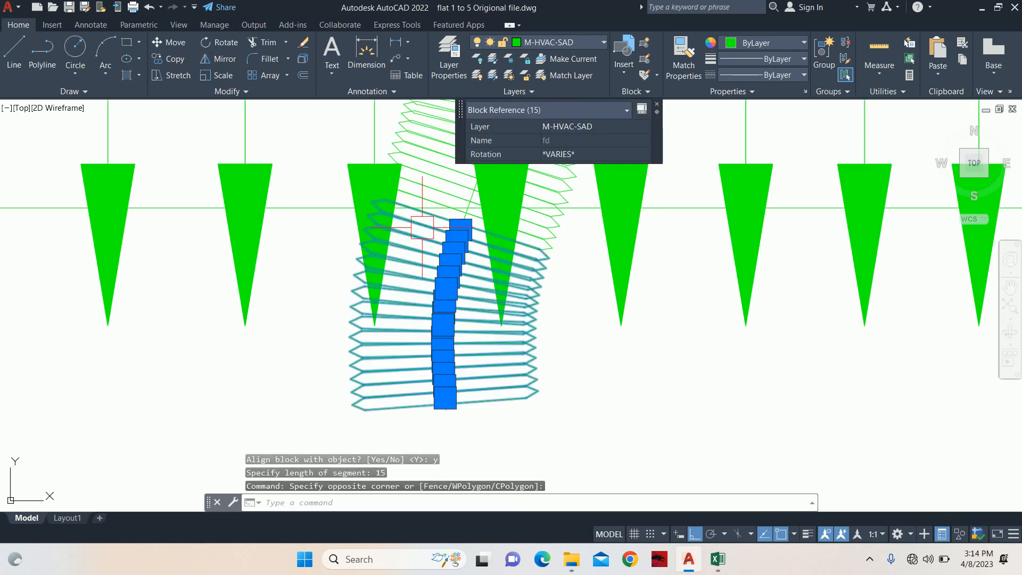
{"action": "key", "text": "Delete"}
{"action": "scroll", "coordinate": [435, 277], "scroll_direction": "down", "scroll_amount": 3}
{"action": "scroll", "coordinate": [435, 277], "scroll_direction": "down", "scroll_amount": 3}
{"action": "key", "text": "Escape"}
{"action": "key", "text": "Escape"}
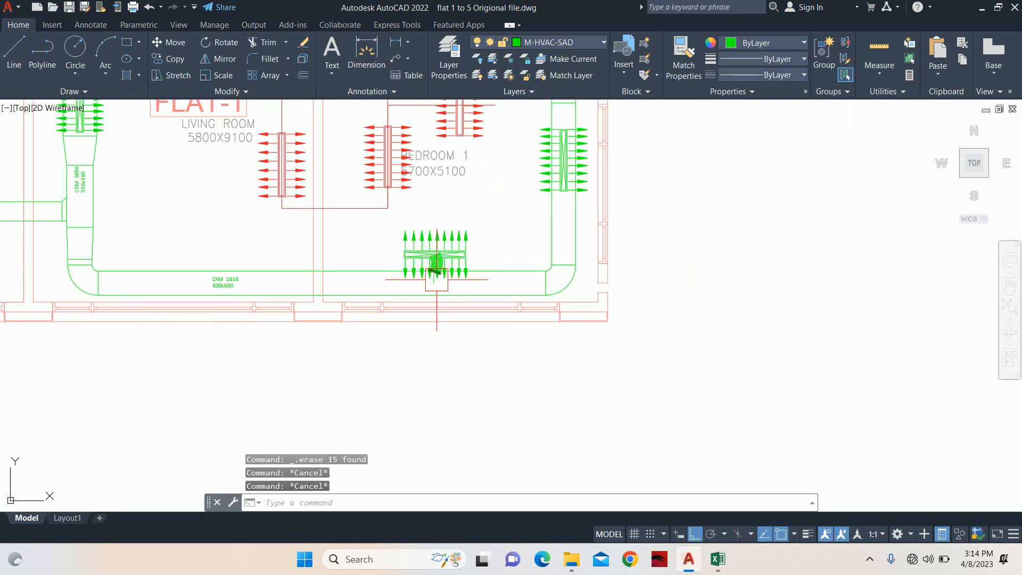
Erase the guide spline running through the finished flexible duct at Bedroom 1's lower diffuser.
{"action": "scroll", "coordinate": [448, 298], "scroll_direction": "up", "scroll_amount": 5}
{"action": "left_click", "coordinate": [443, 307]}
{"action": "middle_click_drag", "start_coordinate": [354, 330], "coordinate": [618, 335]}
{"action": "scroll", "coordinate": [324, 305], "scroll_direction": "down", "scroll_amount": 4}
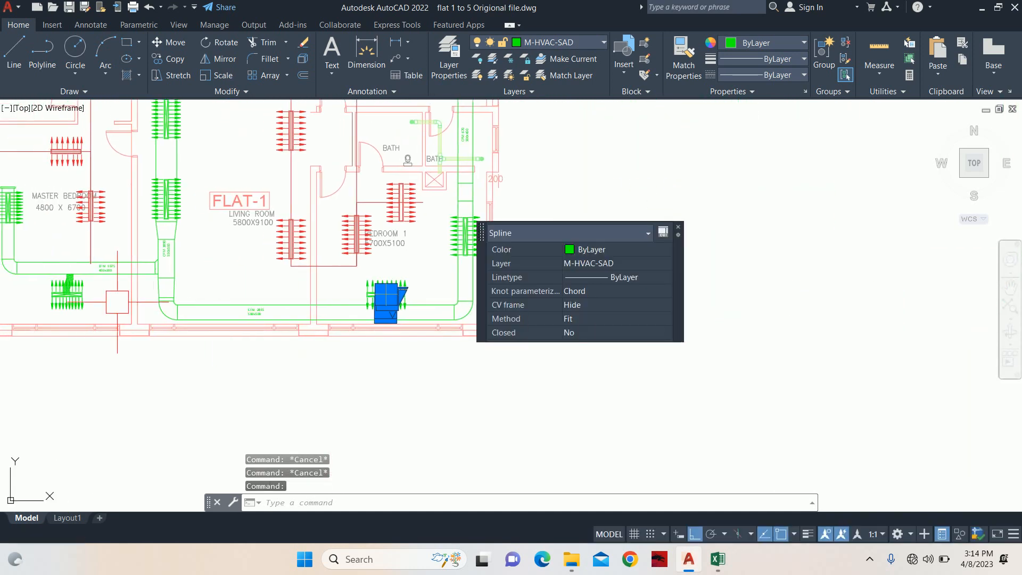
{"action": "scroll", "coordinate": [32, 277], "scroll_direction": "up", "scroll_amount": 8}
{"action": "key", "text": "Delete"}
{"action": "scroll", "coordinate": [209, 266], "scroll_direction": "down", "scroll_amount": 5}
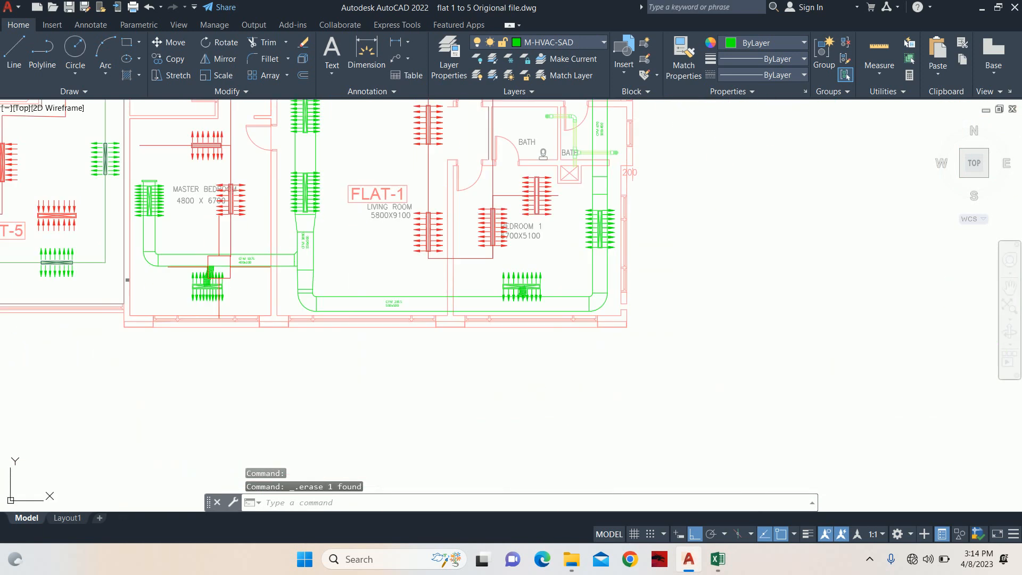
Stretch the vertical end of the master bedroom's 400x300 duct toward the Flat-5 wall, leaving the supply diffuser out of the selection.
{"action": "middle_click_drag", "start_coordinate": [373, 203], "coordinate": [373, 259]}
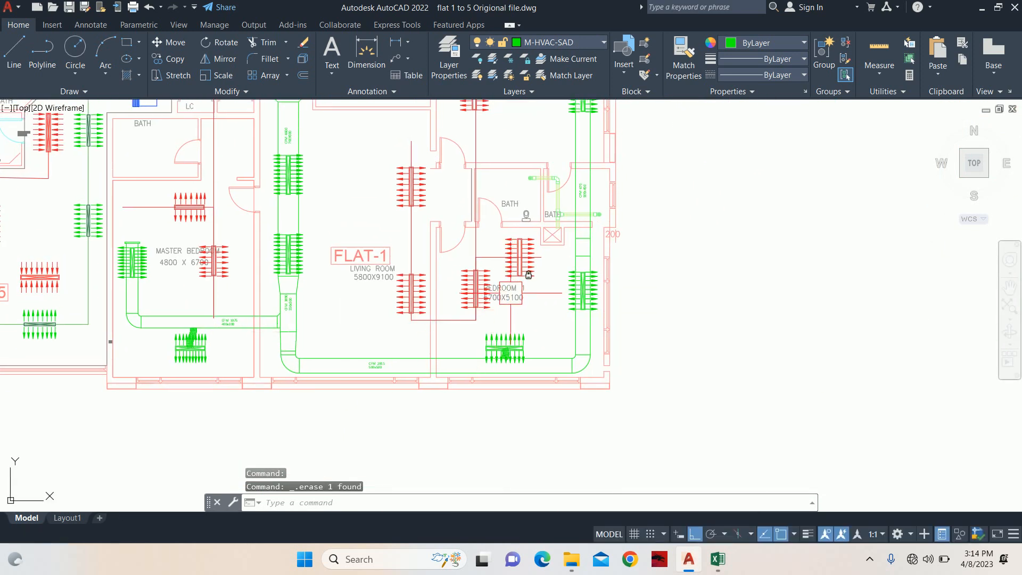
{"action": "middle_click_drag", "start_coordinate": [513, 293], "coordinate": [480, 367]}
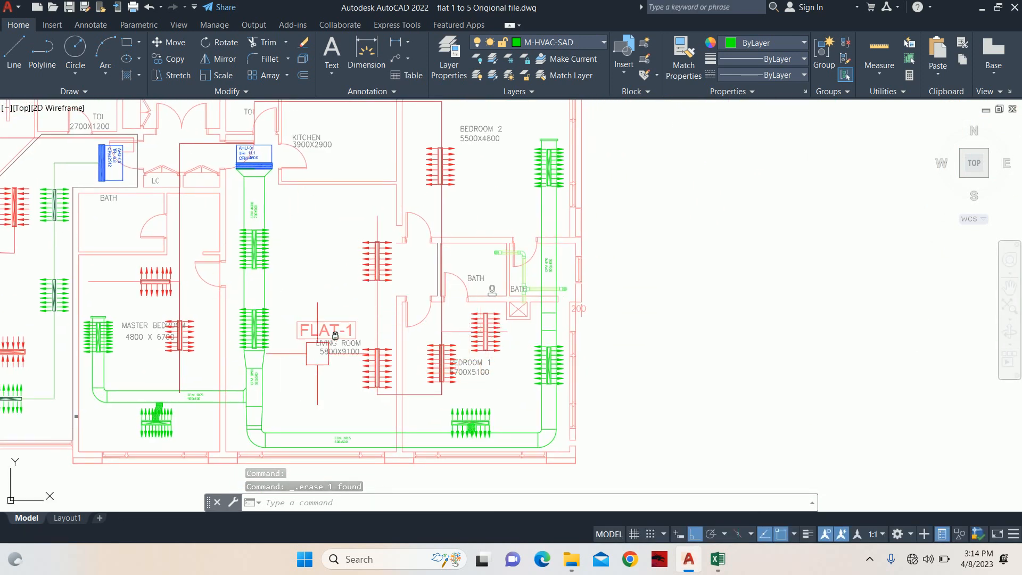
{"action": "key", "text": "Escape"}
{"action": "key", "text": "Escape"}
{"action": "scroll", "coordinate": [246, 357], "scroll_direction": "up", "scroll_amount": 5}
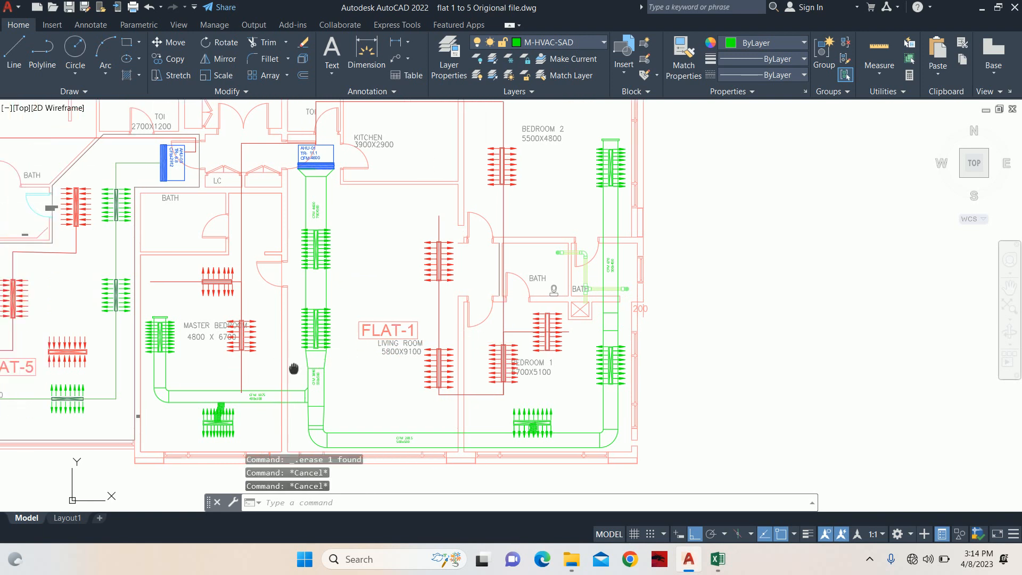
{"action": "key", "text": "Escape"}
{"action": "type", "text": "s"}
{"action": "key", "text": "Return"}
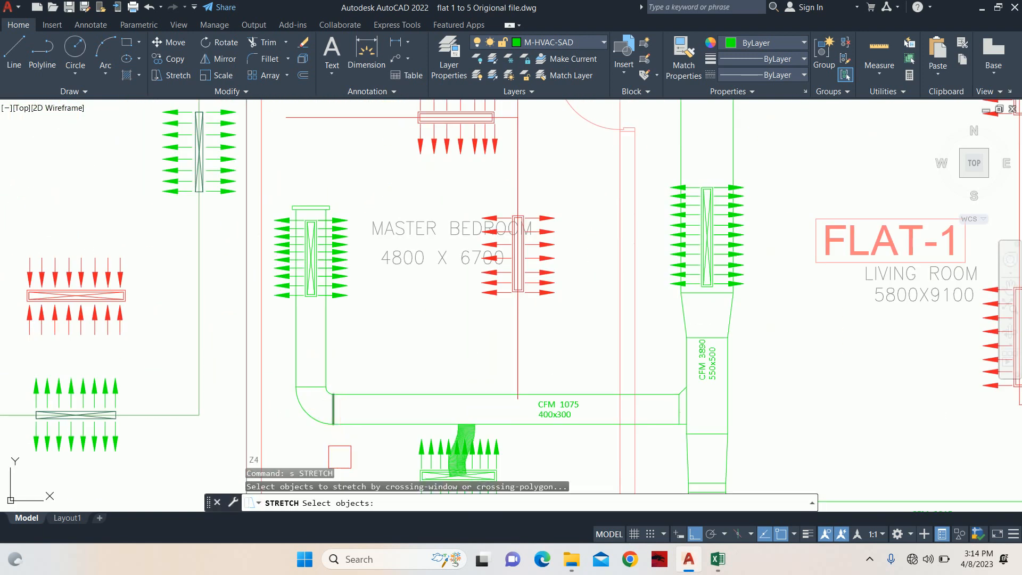
{"action": "scroll", "coordinate": [337, 426], "scroll_direction": "up", "scroll_amount": 4}
{"action": "left_click", "coordinate": [346, 399]}
{"action": "scroll", "coordinate": [310, 314], "scroll_direction": "down", "scroll_amount": 6}
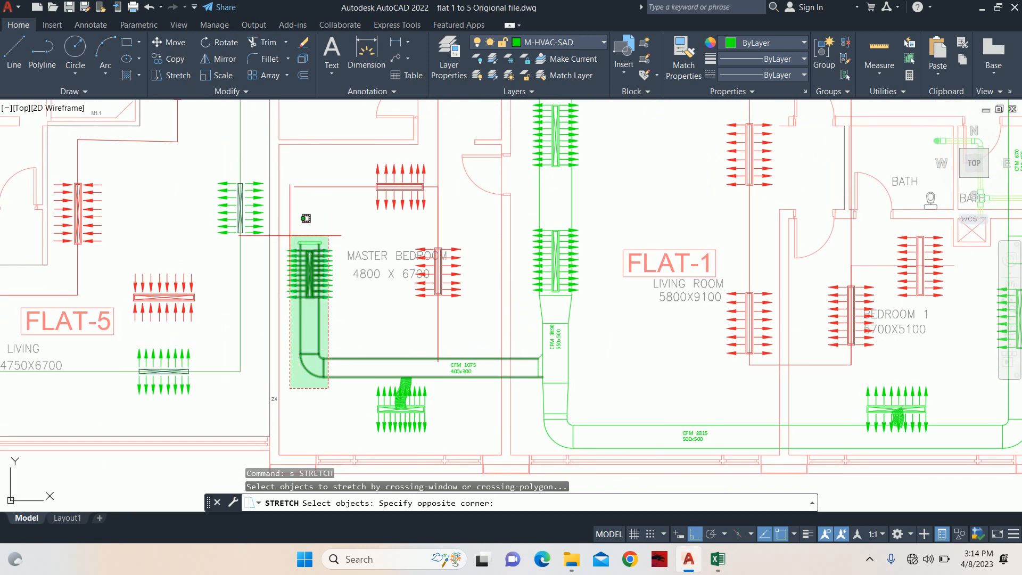
{"action": "left_click", "coordinate": [287, 215]}
{"action": "scroll", "coordinate": [282, 173], "scroll_direction": "up", "scroll_amount": 4}
{"action": "left_click", "coordinate": [290, 264], "text": "shift"}
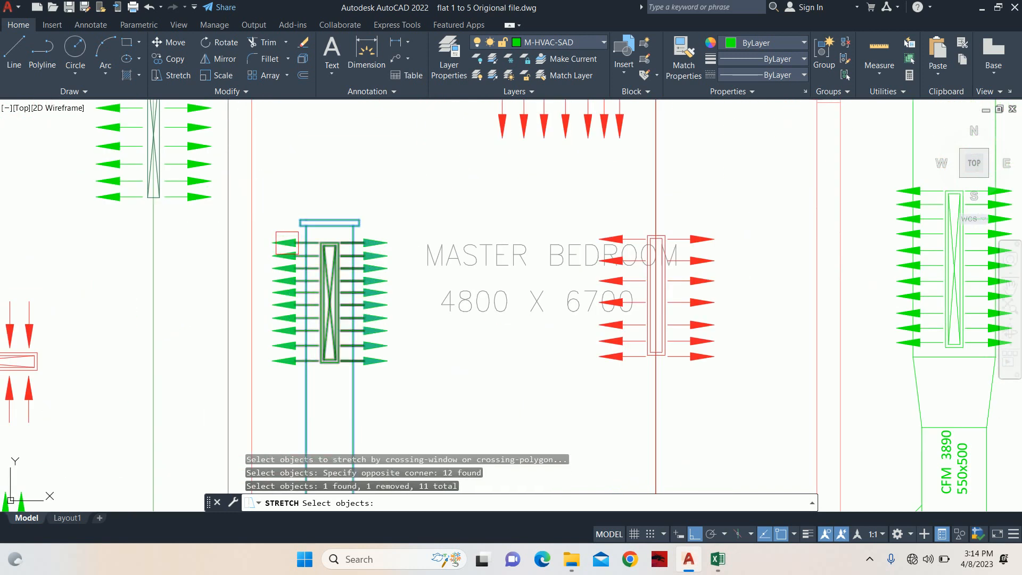
{"action": "key", "text": "Return"}
{"action": "scroll", "coordinate": [288, 219], "scroll_direction": "up", "scroll_amount": 4}
{"action": "left_click", "coordinate": [314, 224]}
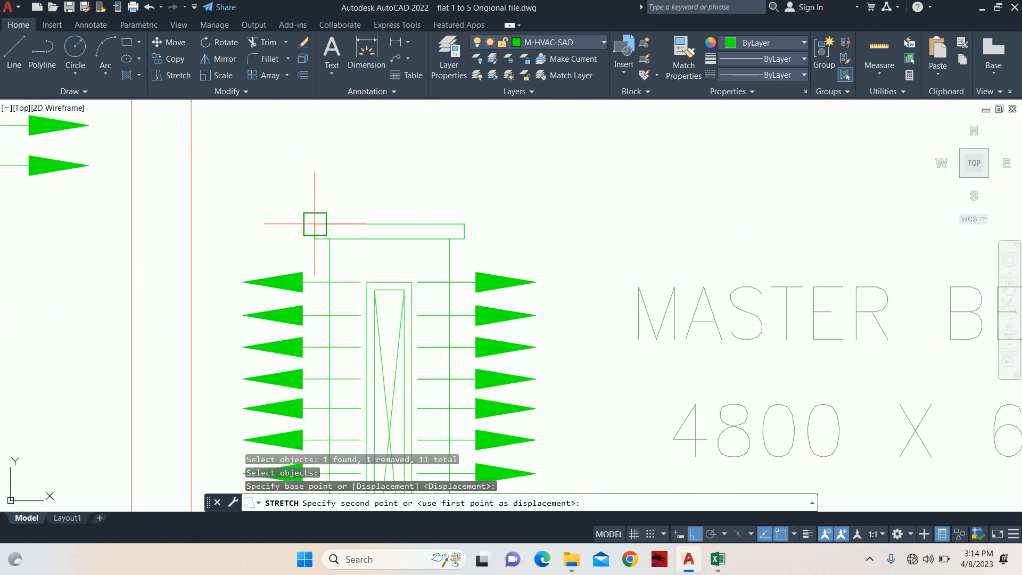
{"action": "left_click", "coordinate": [204, 212]}
{"action": "scroll", "coordinate": [276, 213], "scroll_direction": "down", "scroll_amount": 5}
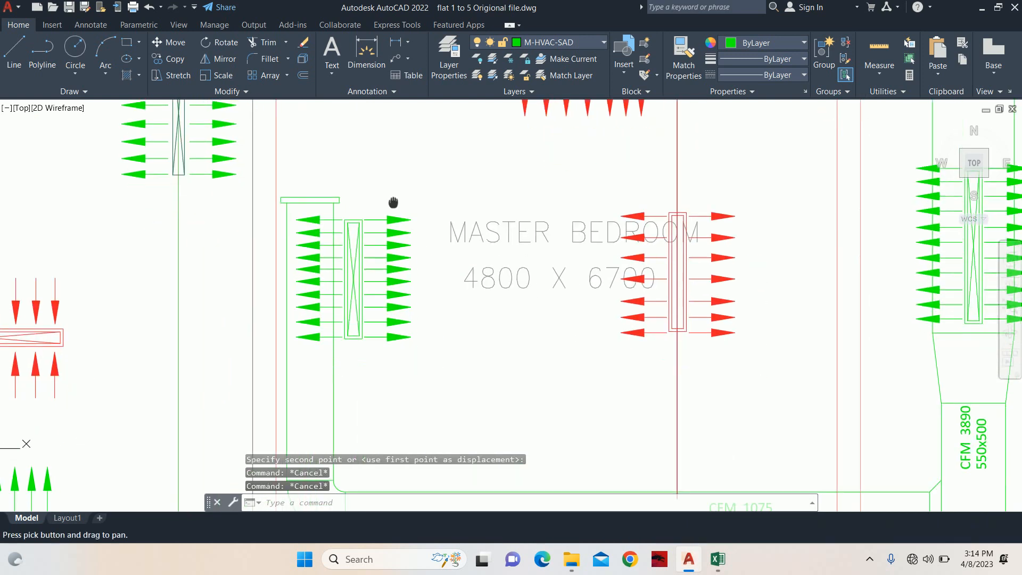
{"action": "key", "text": "Escape"}
Move the master bedroom's vertical supply diffuser slightly farther away from the stretched duct, toward the room.
{"action": "type", "text": "m"}
{"action": "key", "text": "Return"}
{"action": "left_click", "coordinate": [383, 273]}
{"action": "key", "text": "Return"}
{"action": "left_click", "coordinate": [414, 330]}
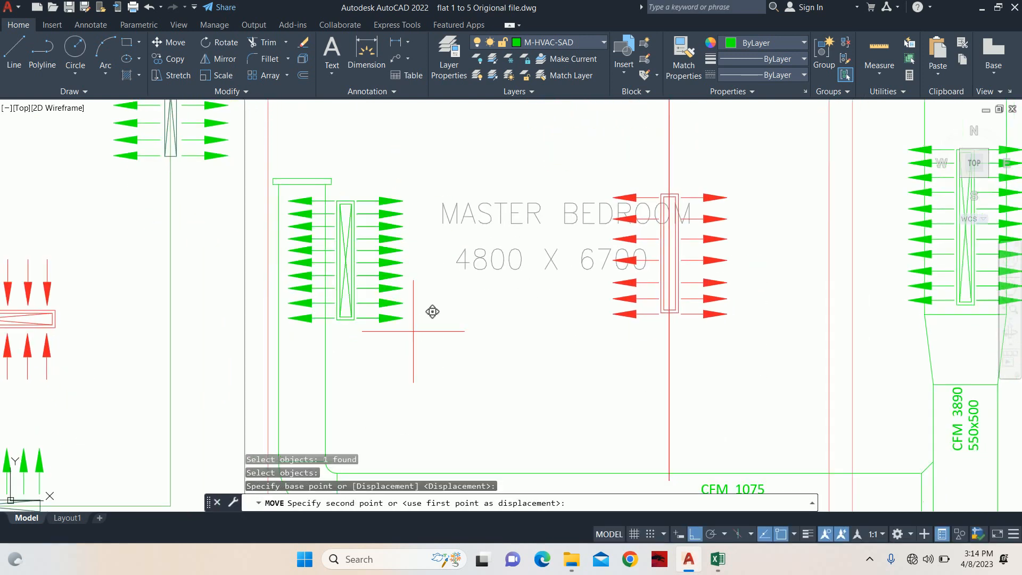
{"action": "left_click", "coordinate": [431, 335]}
{"action": "key", "text": "Escape"}
{"action": "key", "text": "Escape"}
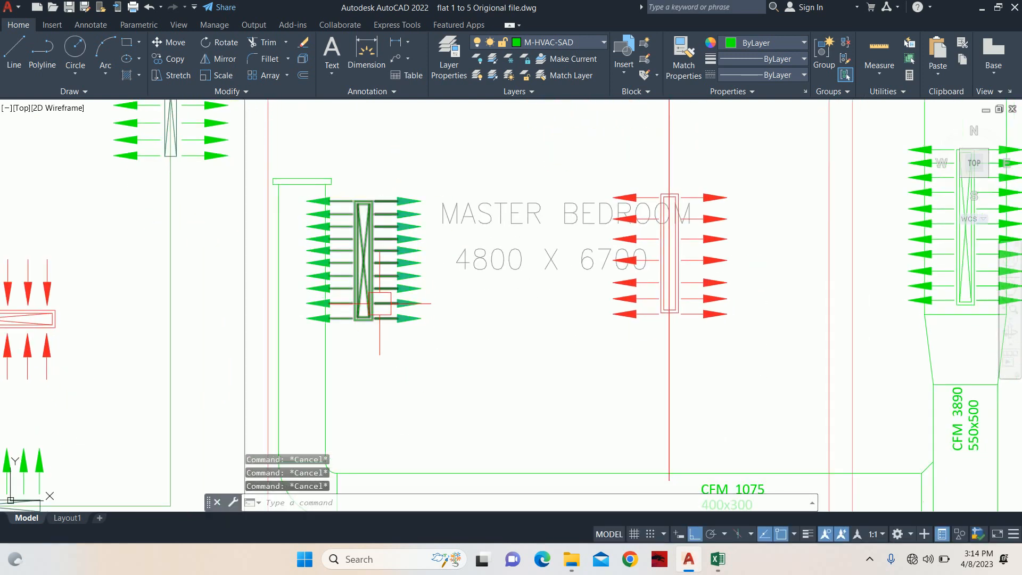
{"action": "middle_click_drag", "start_coordinate": [319, 308], "coordinate": [311, 349]}
{"action": "type", "text": "spl"}
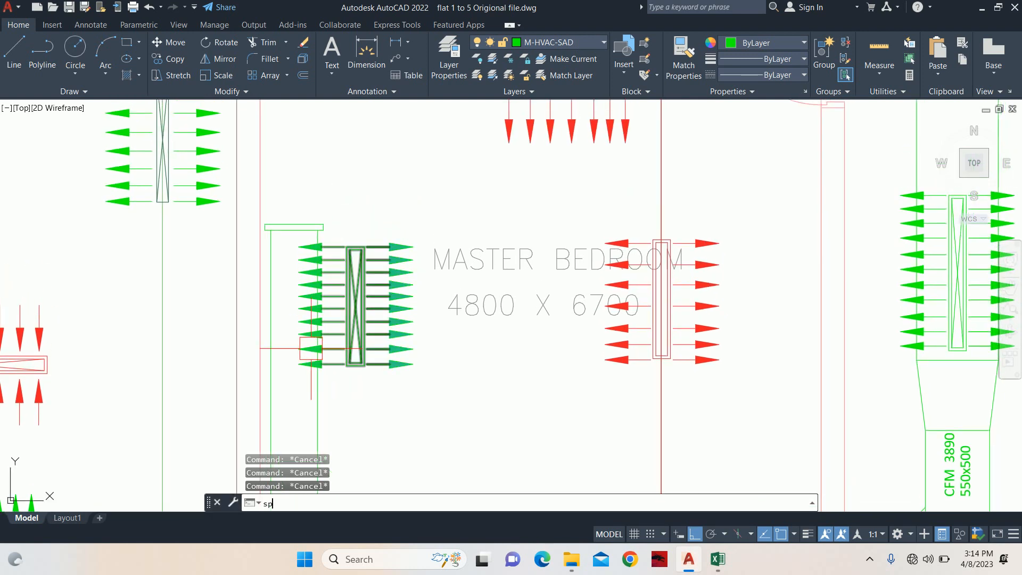
{"action": "key", "text": "Return"}
{"action": "scroll", "coordinate": [290, 307], "scroll_direction": "up", "scroll_amount": 2}
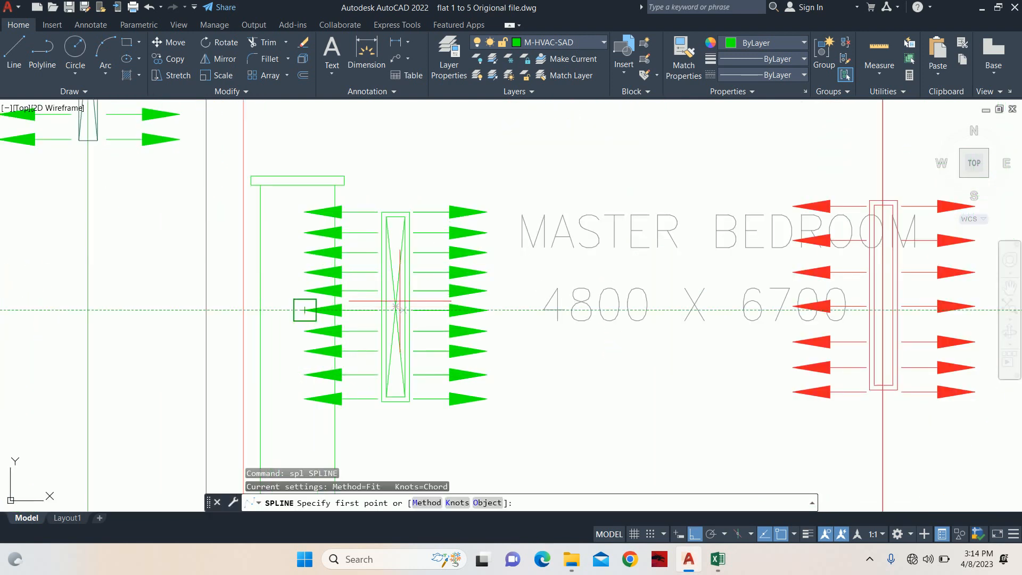
{"action": "left_click", "coordinate": [394, 296]}
{"action": "key", "text": "Escape"}
Draw a wavy spline with Ortho off from the centre of the master bedroom's vertical diffuser into the adjacent duct.
{"action": "scroll", "coordinate": [381, 309], "scroll_direction": "up", "scroll_amount": 5}
{"action": "key", "text": "Return"}
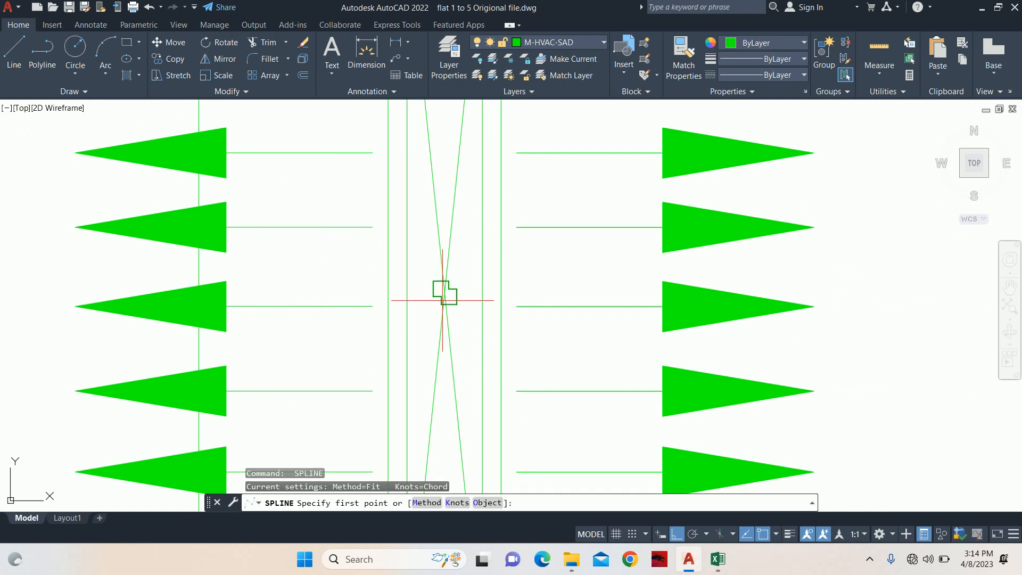
{"action": "left_click", "coordinate": [445, 292]}
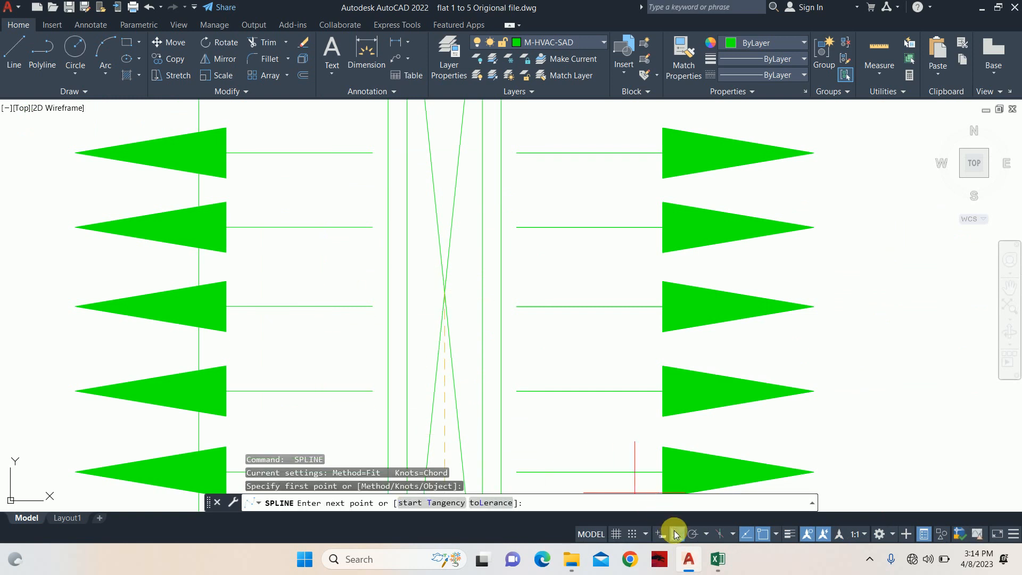
{"action": "left_click", "coordinate": [674, 530]}
{"action": "left_click", "coordinate": [280, 330]}
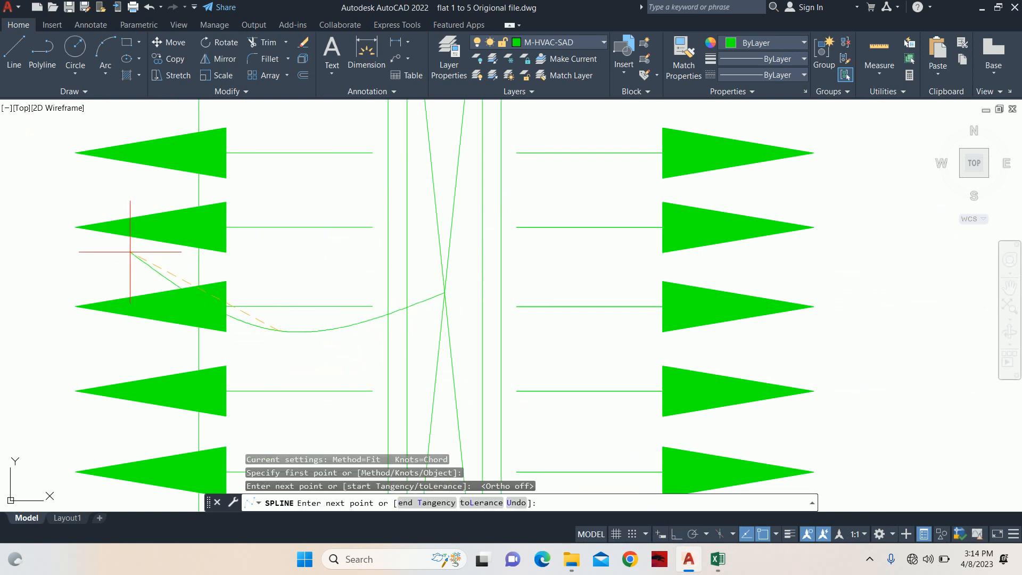
{"action": "left_click", "coordinate": [130, 252]}
{"action": "scroll", "coordinate": [128, 252], "scroll_direction": "down", "scroll_amount": 4}
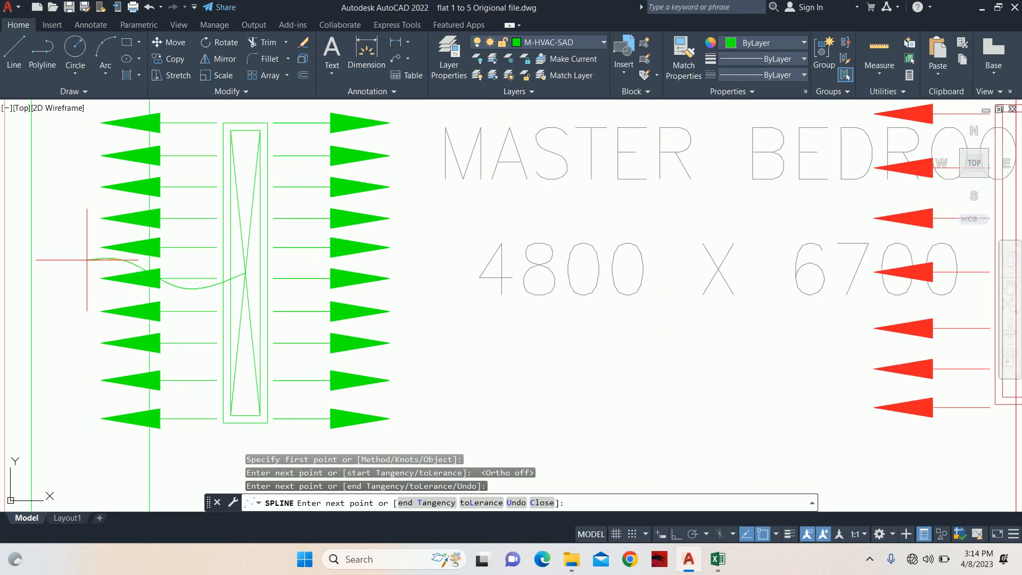
{"action": "key", "text": "Return"}
Move the new spline's middle fit point slightly upward to flatten its curve near the diffuser.
{"action": "left_click", "coordinate": [194, 288]}
{"action": "scroll", "coordinate": [198, 289], "scroll_direction": "up", "scroll_amount": 5}
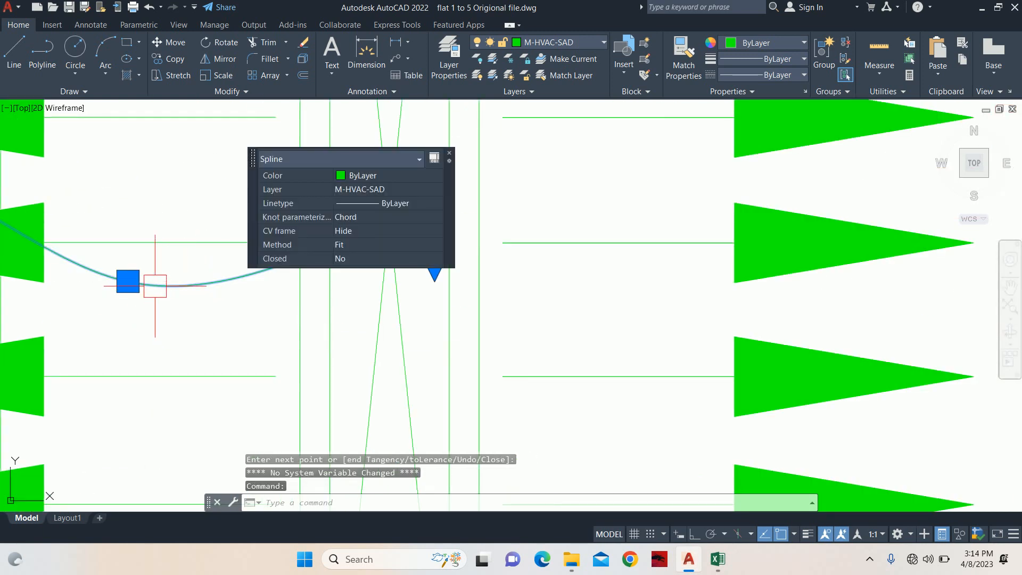
{"action": "left_click", "coordinate": [127, 280]}
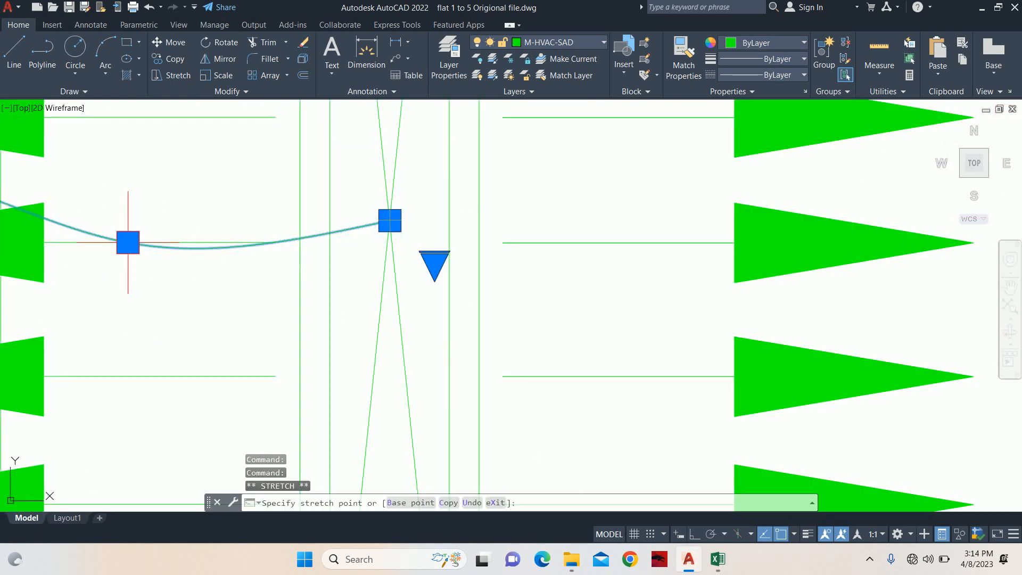
{"action": "key", "text": "Escape"}
{"action": "key", "text": "Escape"}
{"action": "scroll", "coordinate": [128, 242], "scroll_direction": "down", "scroll_amount": 4}
{"action": "scroll", "coordinate": [187, 286], "scroll_direction": "up", "scroll_amount": 4}
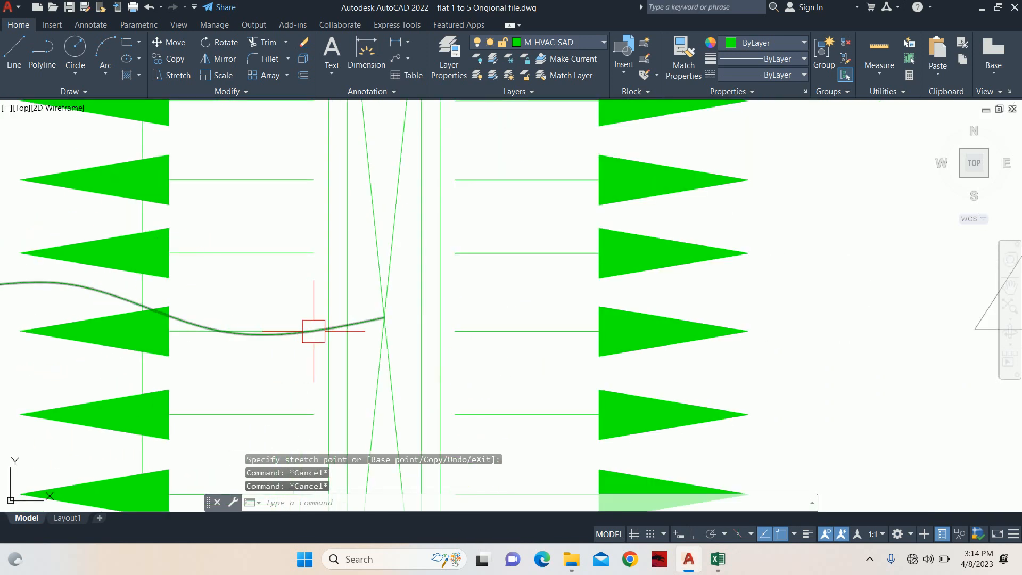
{"action": "scroll", "coordinate": [314, 332], "scroll_direction": "down", "scroll_amount": 4}
{"action": "key", "text": "Escape"}
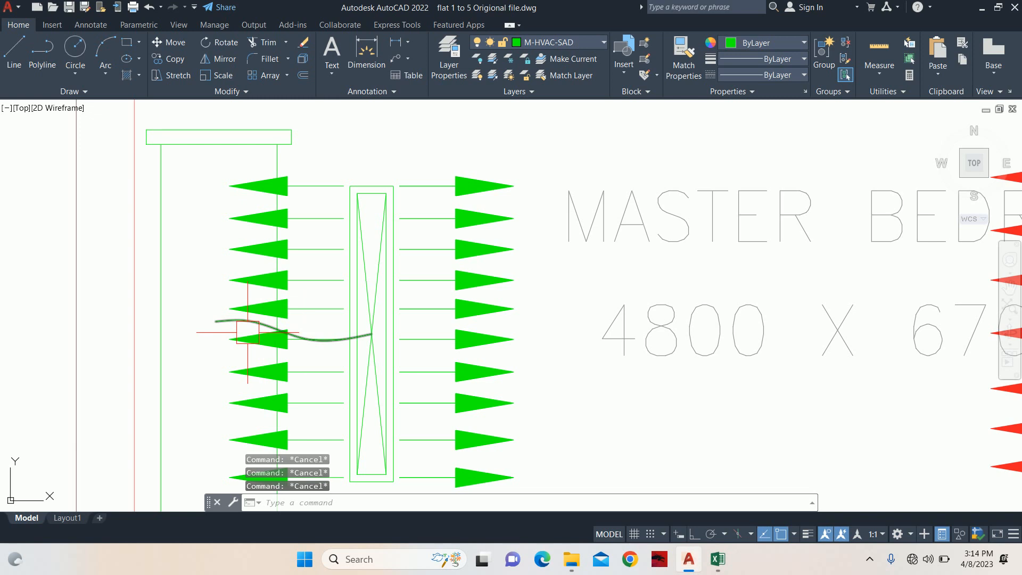
Place fd blocks along the master bedroom's vertical diffuser spline with Measure, aligned to the object, at a segment length of 15.
{"action": "type", "text": "ME"}
{"action": "key", "text": "Return"}
{"action": "scroll", "coordinate": [221, 333], "scroll_direction": "up", "scroll_amount": 4}
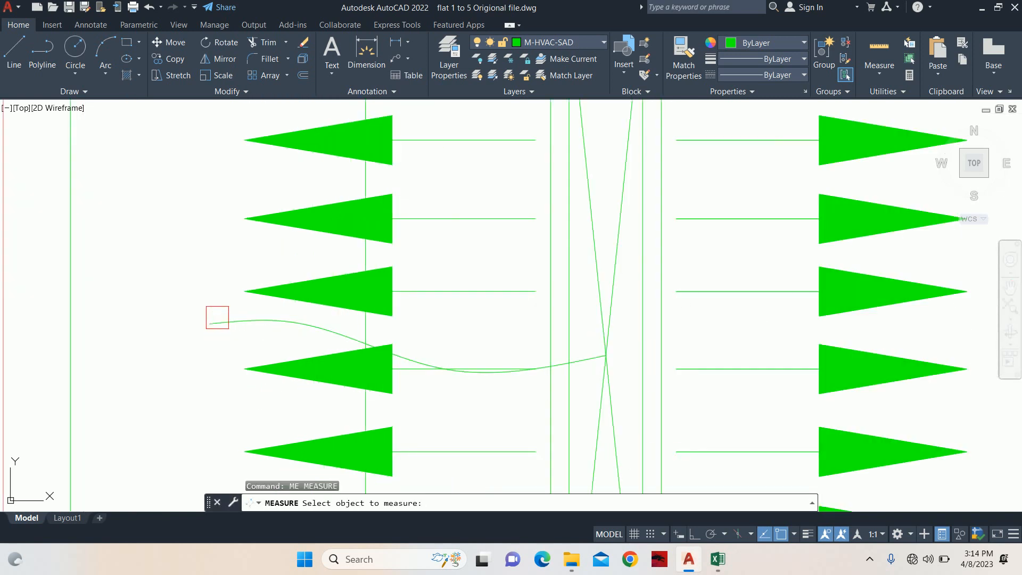
{"action": "left_click", "coordinate": [217, 321]}
{"action": "type", "text": "B"}
{"action": "key", "text": "Return"}
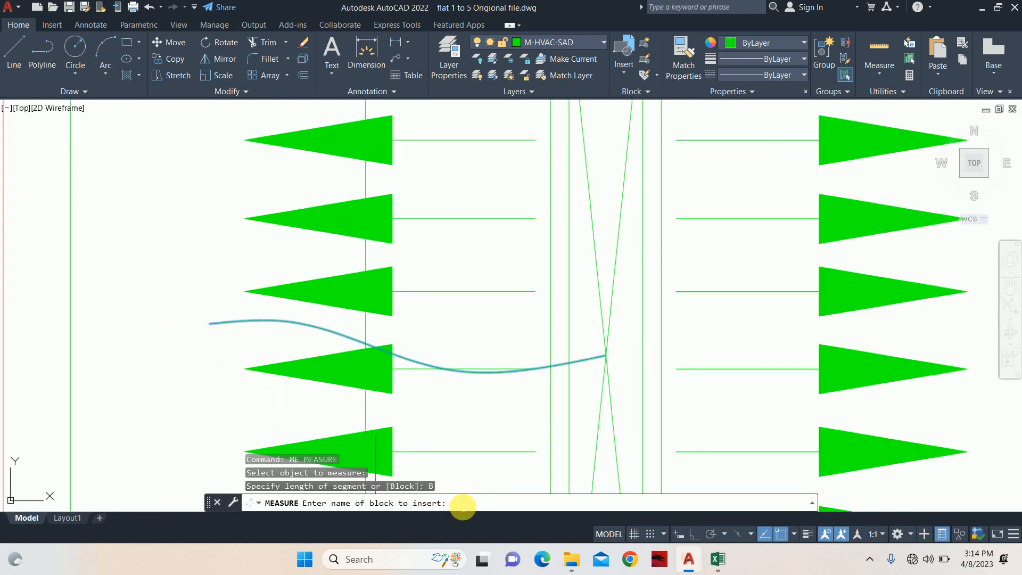
{"action": "right_click", "coordinate": [462, 505]}
{"action": "left_click", "coordinate": [493, 441]}
{"action": "key", "text": "Return"}
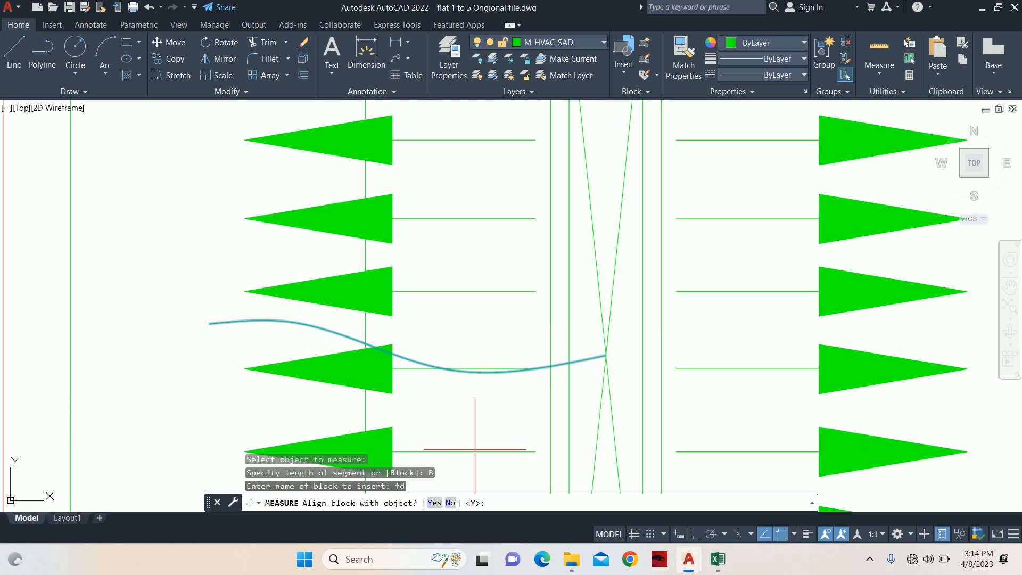
{"action": "left_click", "coordinate": [434, 504]}
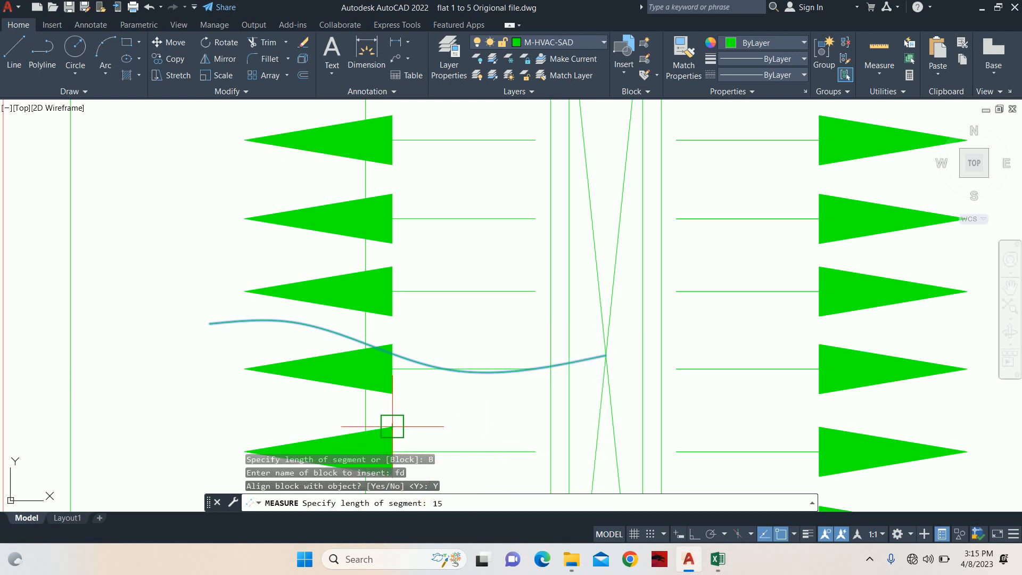
{"action": "key", "text": "Return"}
{"action": "scroll", "coordinate": [443, 350], "scroll_direction": "down", "scroll_amount": 3}
{"action": "key", "text": "Escape"}
{"action": "key", "text": "Escape"}
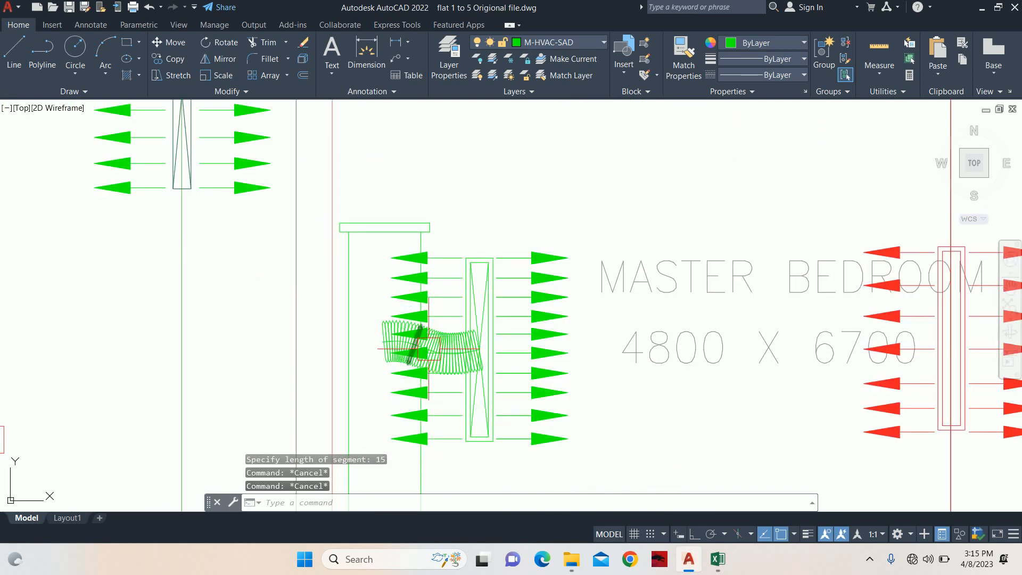
Open the block definition Grill-room 1 of Bedroom 1's vertical supply diffuser for editing.
{"action": "scroll", "coordinate": [495, 359], "scroll_direction": "down", "scroll_amount": 2}
{"action": "mouse_move", "coordinate": [495, 363]}
{"action": "middle_mouse_down"}
{"action": "mouse_move", "coordinate": [442, 332]}
{"action": "mouse_move", "coordinate": [419, 284]}
{"action": "middle_mouse_up"}
{"action": "key", "text": "Escape"}
{"action": "scroll", "coordinate": [452, 298], "scroll_direction": "down", "scroll_amount": 2}
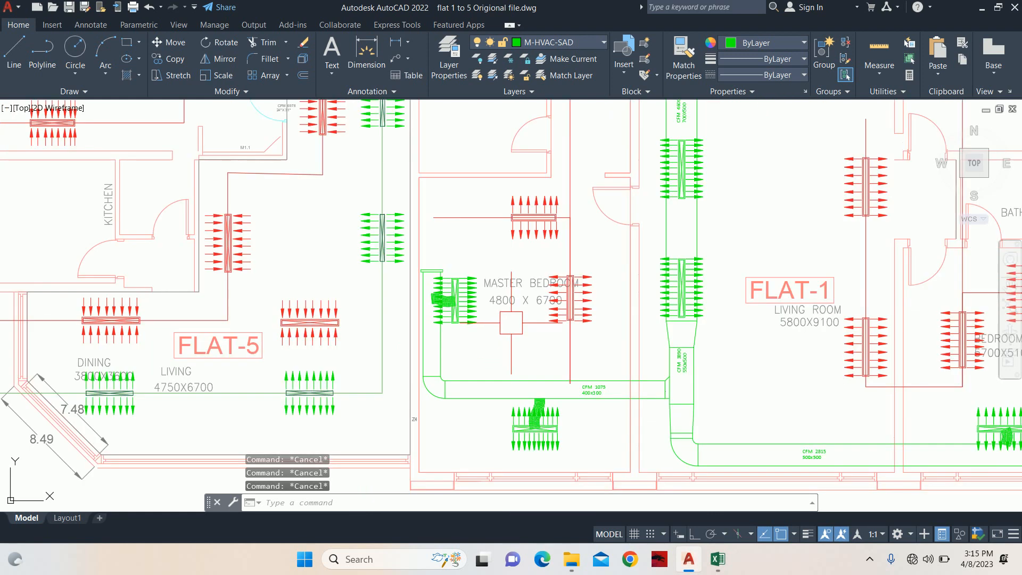
{"action": "middle_click_drag", "start_coordinate": [560, 352], "coordinate": [503, 354]}
{"action": "middle_click_drag", "start_coordinate": [618, 344], "coordinate": [472, 295]}
{"action": "scroll", "coordinate": [778, 402], "scroll_direction": "up", "scroll_amount": 2}
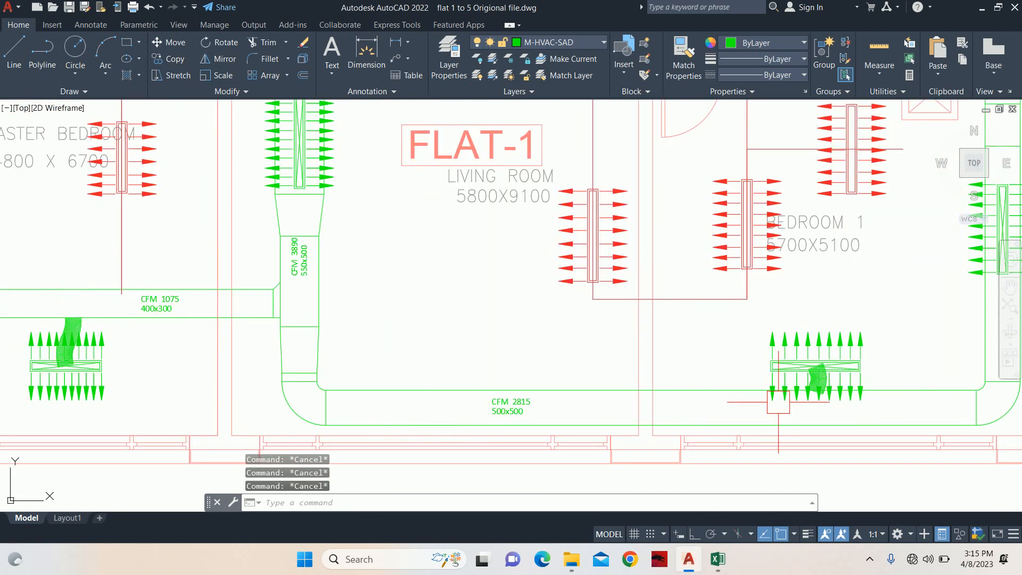
{"action": "middle_click_drag", "start_coordinate": [778, 402], "coordinate": [561, 415]}
{"action": "middle_click_drag", "start_coordinate": [751, 386], "coordinate": [731, 434]}
{"action": "left_click", "coordinate": [756, 299]}
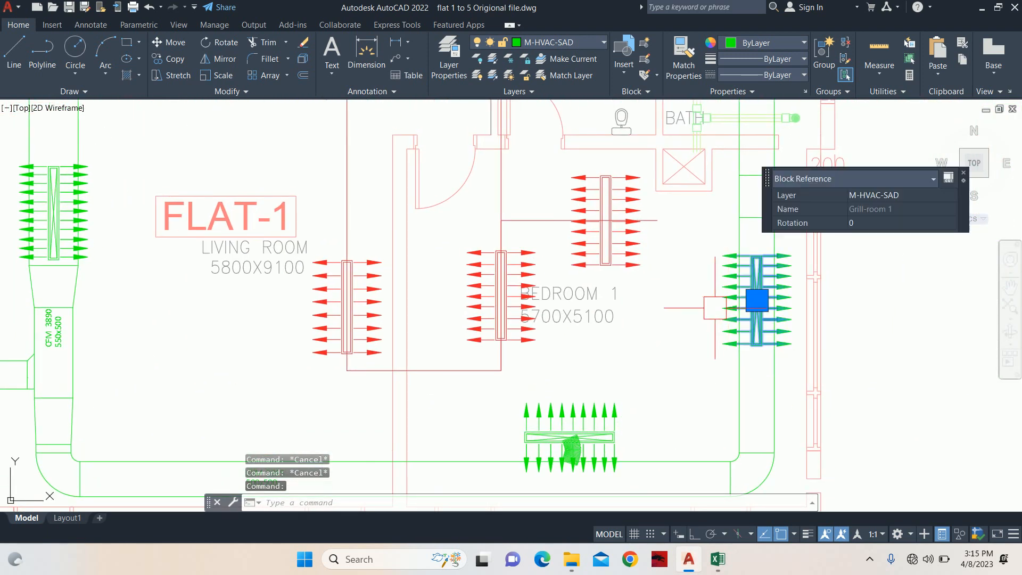
{"action": "type", "text": "be"}
{"action": "key", "text": "Return"}
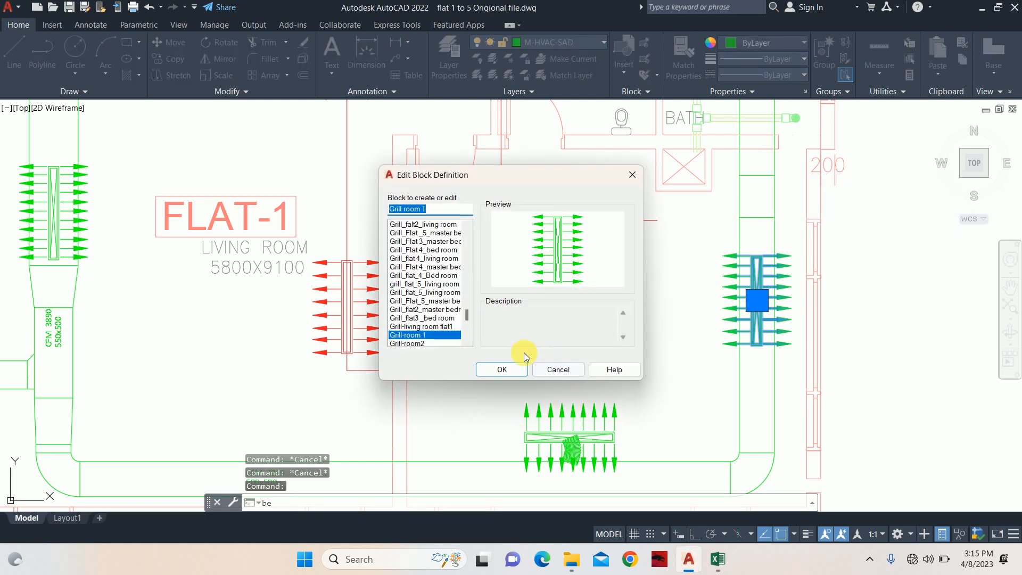
{"action": "left_click", "coordinate": [502, 369]}
Stretch the arrowheads on the diffuser's right side inward to the midpoint of their shafts.
{"action": "type", "text": "s"}
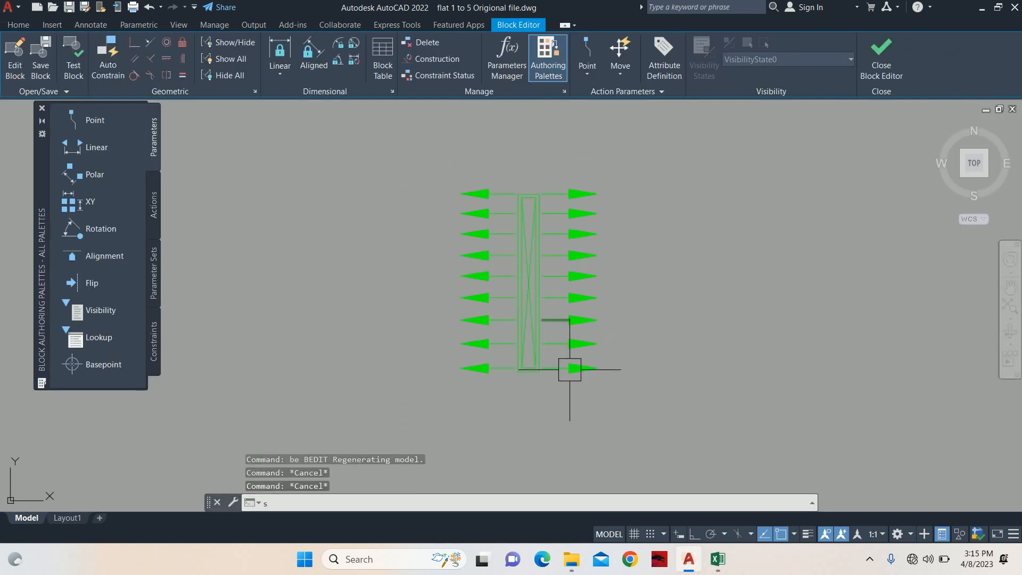
{"action": "key", "text": "Return"}
{"action": "left_click", "coordinate": [636, 410]}
{"action": "left_click", "coordinate": [556, 136]}
{"action": "scroll", "coordinate": [556, 164], "scroll_direction": "up", "scroll_amount": 5}
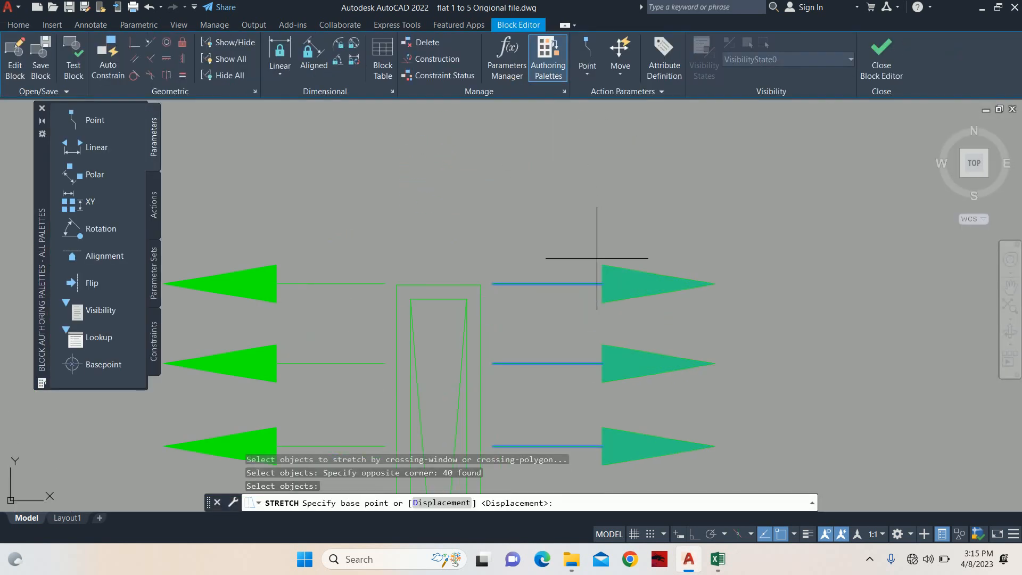
{"action": "left_click", "coordinate": [602, 284]}
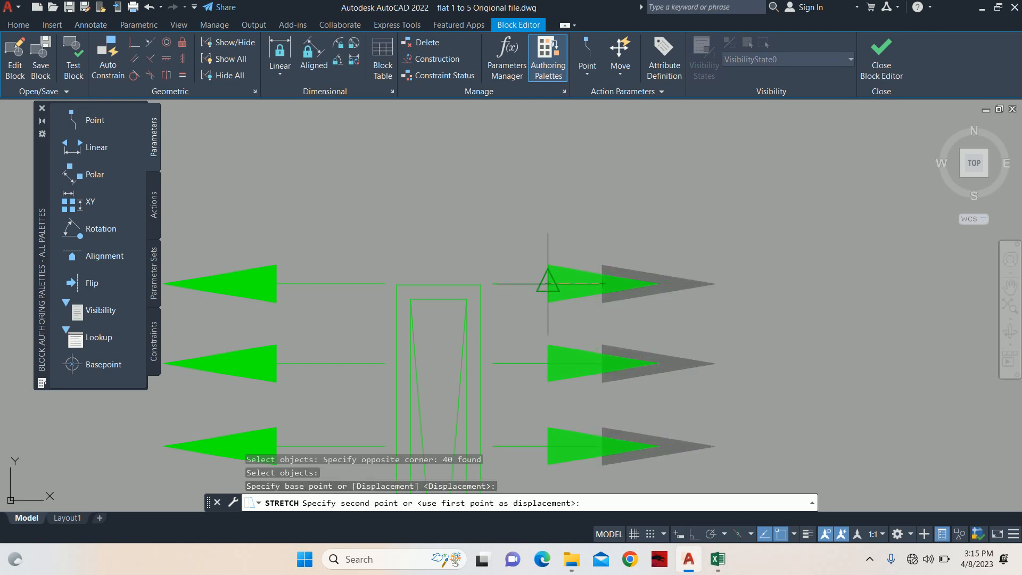
{"action": "key", "text": "Escape"}
{"action": "scroll", "coordinate": [548, 283], "scroll_direction": "down", "scroll_amount": 5}
{"action": "left_click", "coordinate": [557, 270]}
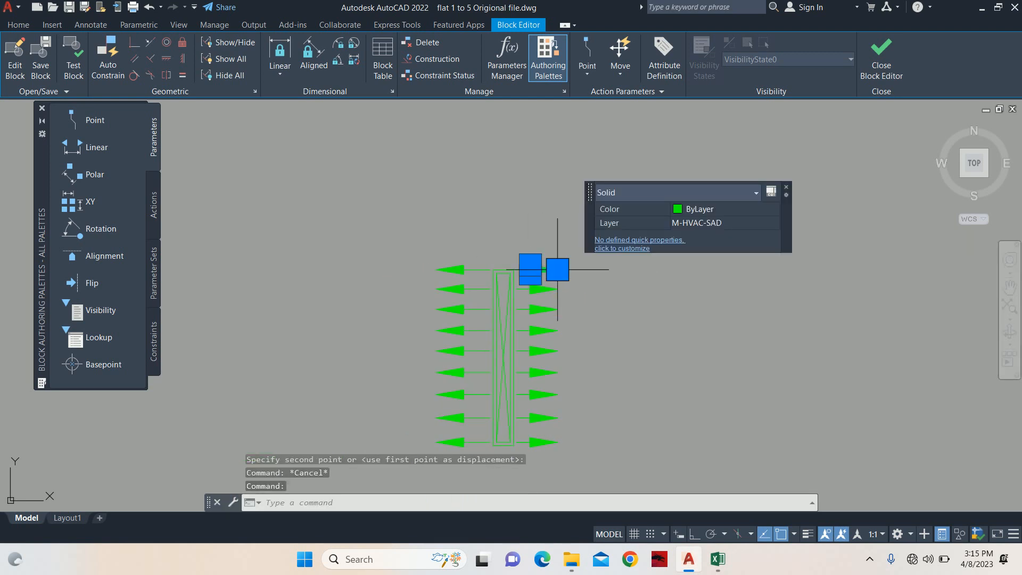
{"action": "key", "text": "Escape"}
Stretch the tips of the right-side arrows inward with Ortho on, shortening the arrowheads to about a third of their length.
{"action": "middle_click_drag", "start_coordinate": [595, 414], "coordinate": [595, 351]}
{"action": "type", "text": "s"}
{"action": "key", "text": "Return"}
{"action": "left_click", "coordinate": [606, 422]}
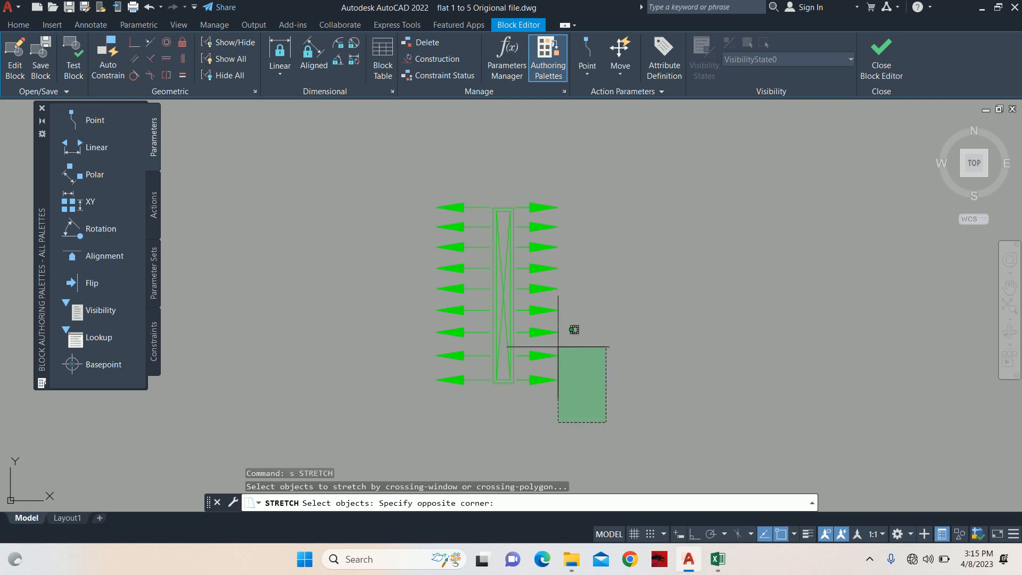
{"action": "left_click", "coordinate": [551, 202]}
{"action": "scroll", "coordinate": [554, 202], "scroll_direction": "up", "scroll_amount": 8}
{"action": "key", "text": "Return"}
{"action": "left_click", "coordinate": [577, 236]}
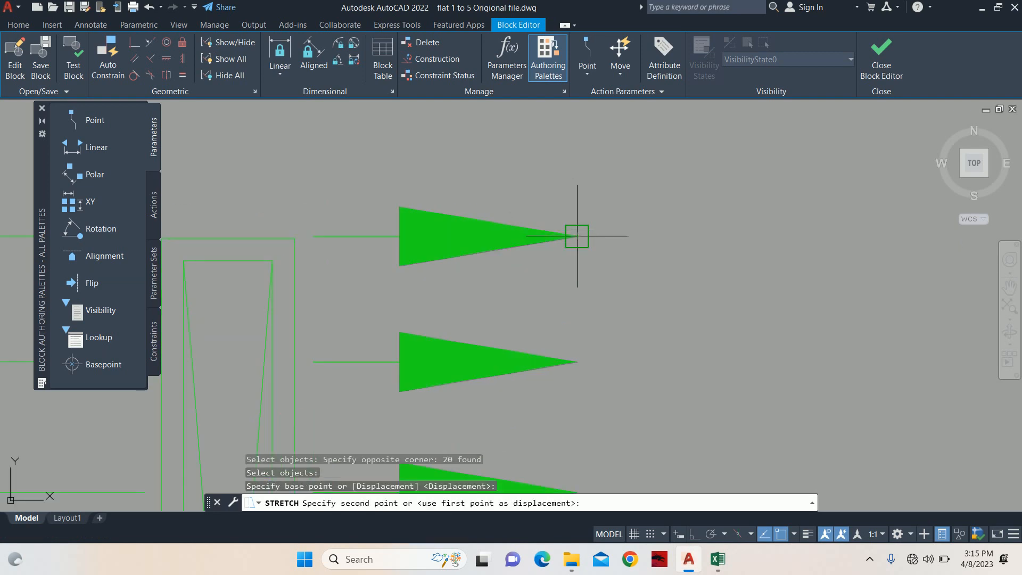
{"action": "scroll", "coordinate": [484, 235], "scroll_direction": "up", "scroll_amount": 2}
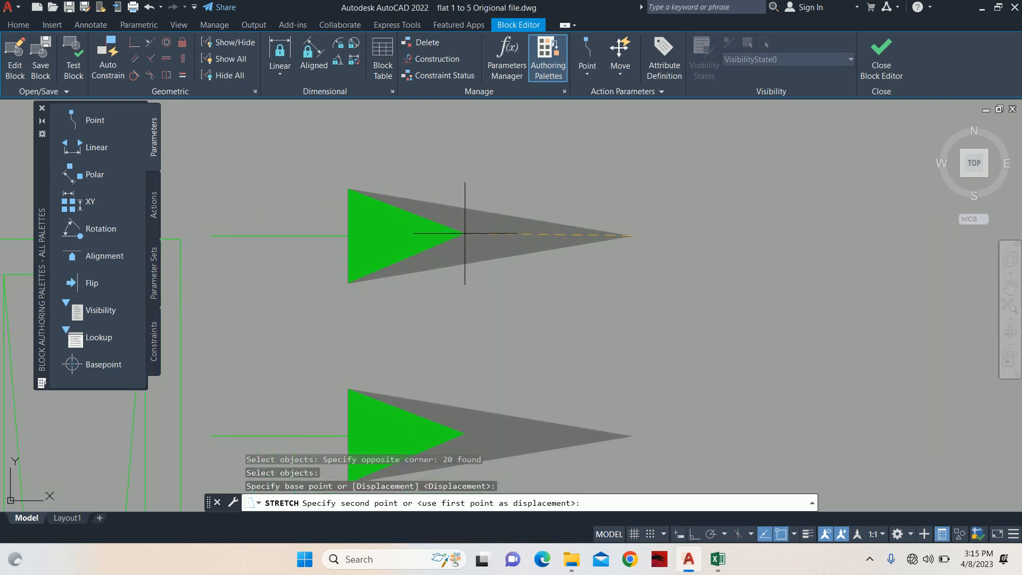
{"action": "left_click", "coordinate": [695, 534]}
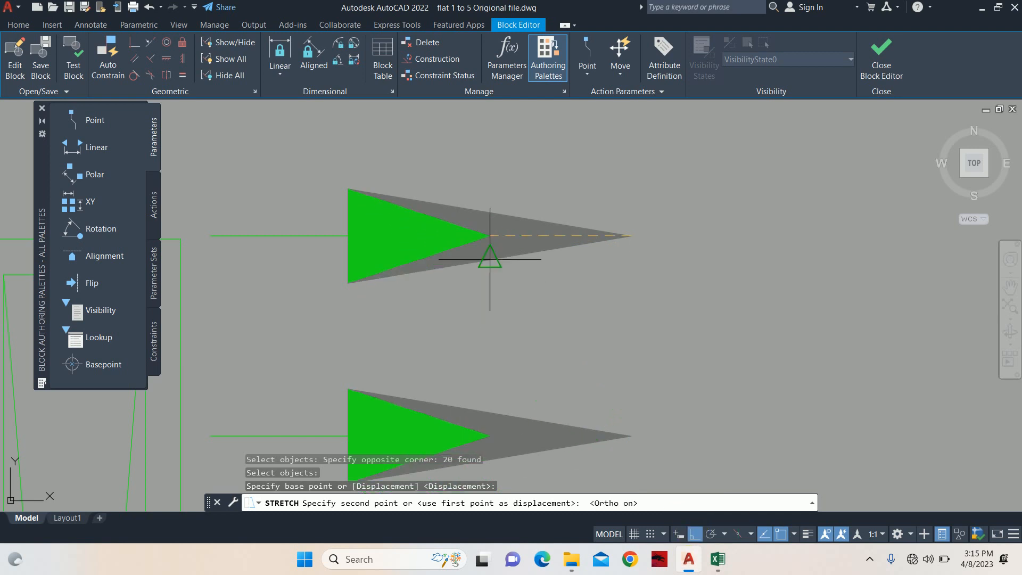
{"action": "key", "text": "Escape"}
{"action": "key", "text": "Escape"}
{"action": "scroll", "coordinate": [435, 228], "scroll_direction": "down", "scroll_amount": 5}
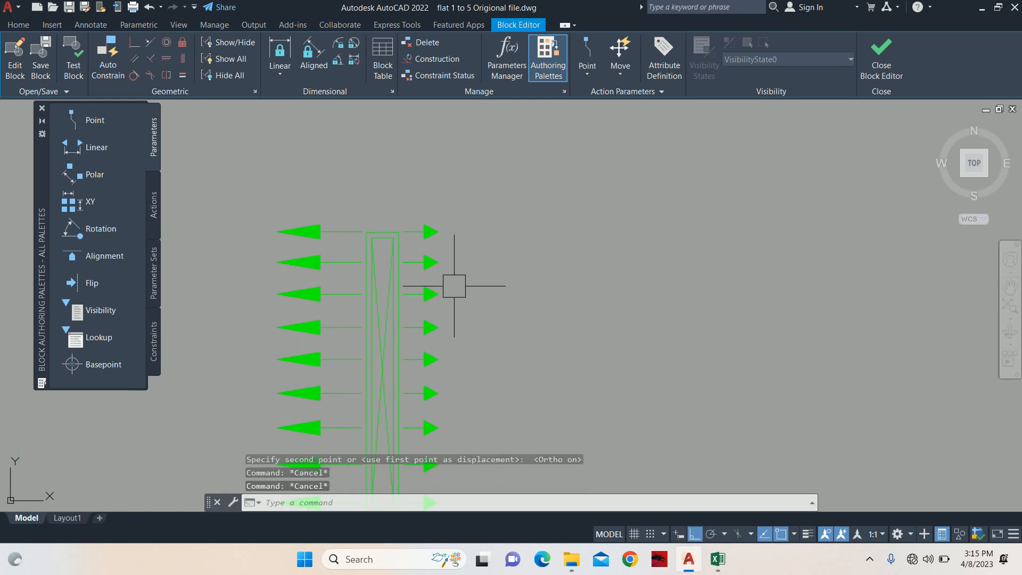
Stretch the right-side arrowheads slightly closer to the diffuser to shorten their shafts further.
{"action": "left_click", "coordinate": [506, 406]}
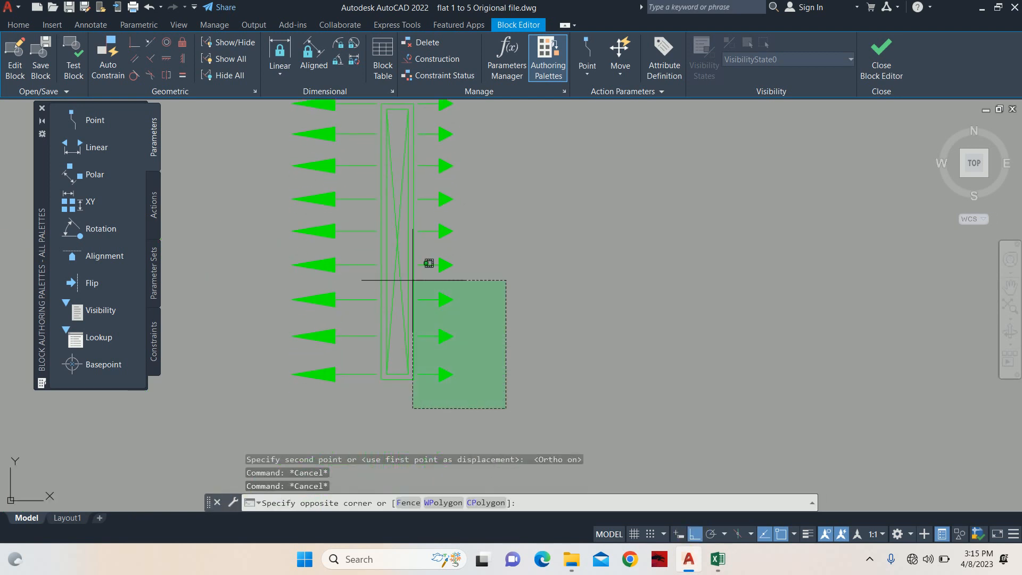
{"action": "scroll", "coordinate": [427, 292], "scroll_direction": "down", "scroll_amount": 3}
{"action": "scroll", "coordinate": [433, 200], "scroll_direction": "up", "scroll_amount": 5}
{"action": "left_click", "coordinate": [434, 200]}
{"action": "scroll", "coordinate": [434, 200], "scroll_direction": "up", "scroll_amount": 2}
{"action": "key", "text": "space"}
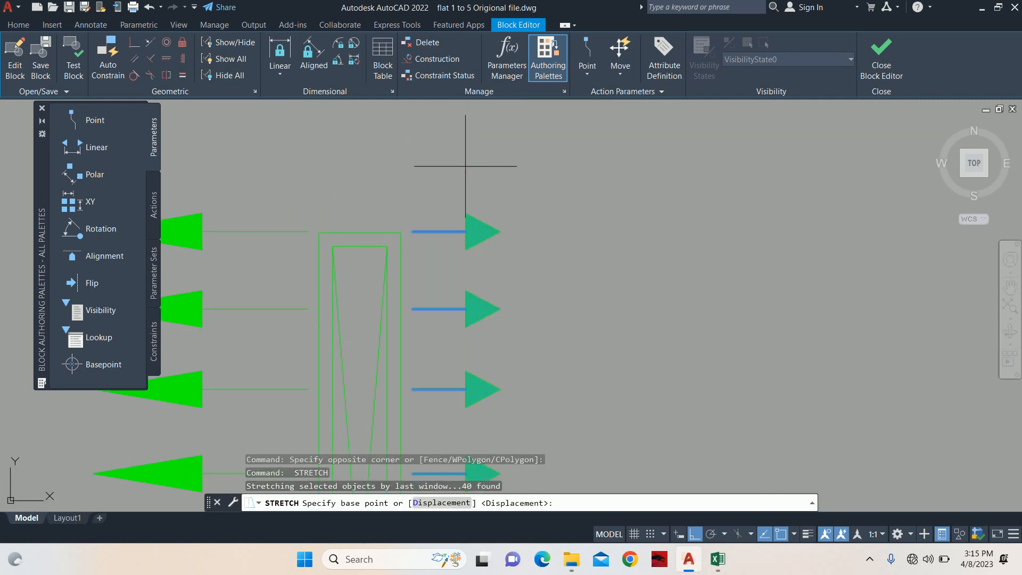
{"action": "left_click", "coordinate": [465, 166]}
{"action": "key", "text": "Escape"}
{"action": "key", "text": "Escape"}
{"action": "scroll", "coordinate": [396, 173], "scroll_direction": "down", "scroll_amount": 3}
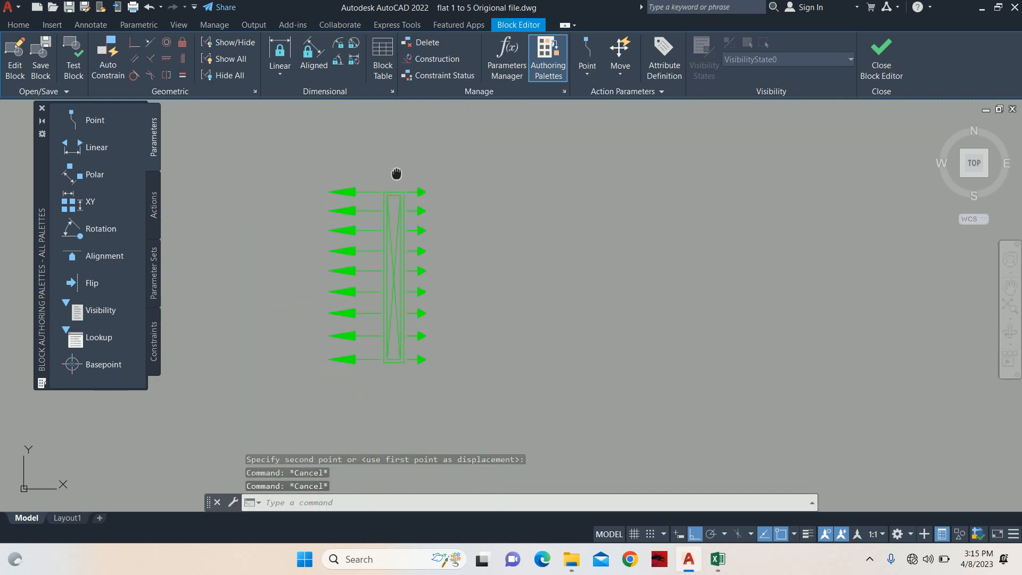
Delete all the long arrows on the diffuser's left side.
{"action": "left_click", "coordinate": [405, 351]}
{"action": "left_click", "coordinate": [313, 129]}
{"action": "key", "text": "Delete"}
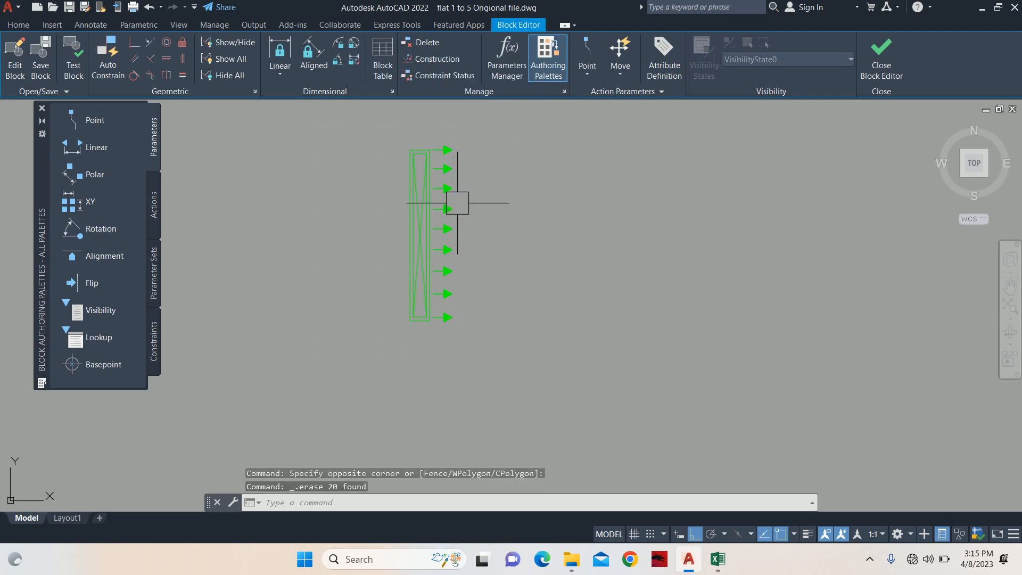
Mirror the shortened arrows about the diffuser's vertical centreline to its left side, keeping the source objects.
{"action": "key", "text": "Return"}
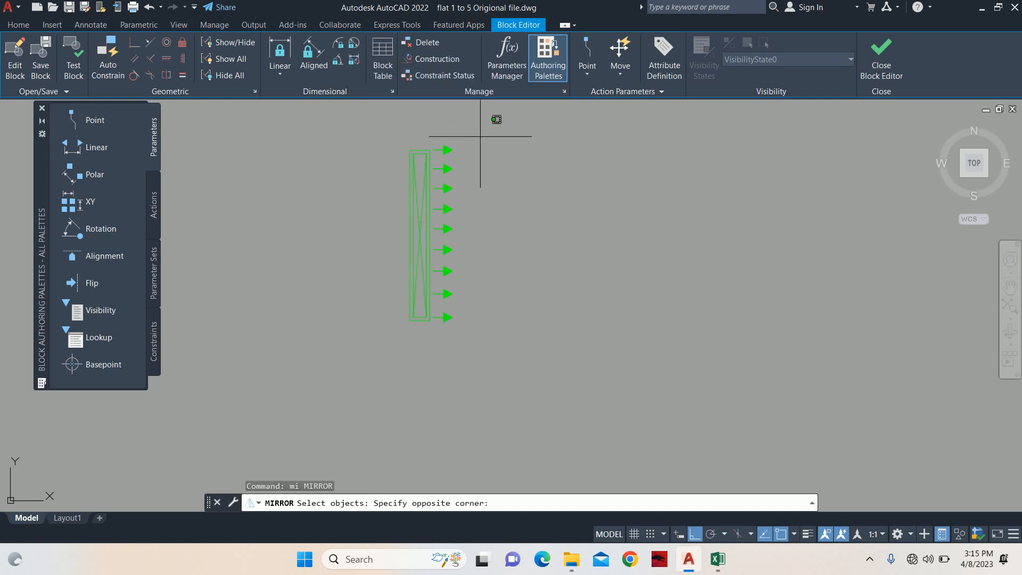
{"action": "left_click", "coordinate": [454, 304]}
{"action": "scroll", "coordinate": [437, 259], "scroll_direction": "up", "scroll_amount": 5}
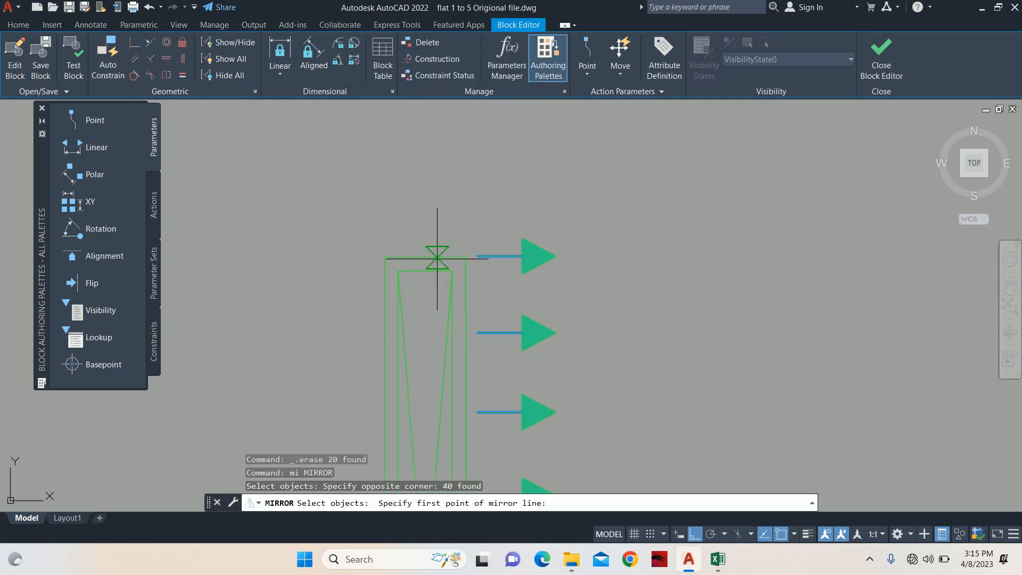
{"action": "left_click", "coordinate": [426, 257]}
{"action": "left_click", "coordinate": [418, 192]}
{"action": "key", "text": "Return"}
{"action": "key", "text": "Escape"}
{"action": "scroll", "coordinate": [425, 186], "scroll_direction": "down", "scroll_amount": 2}
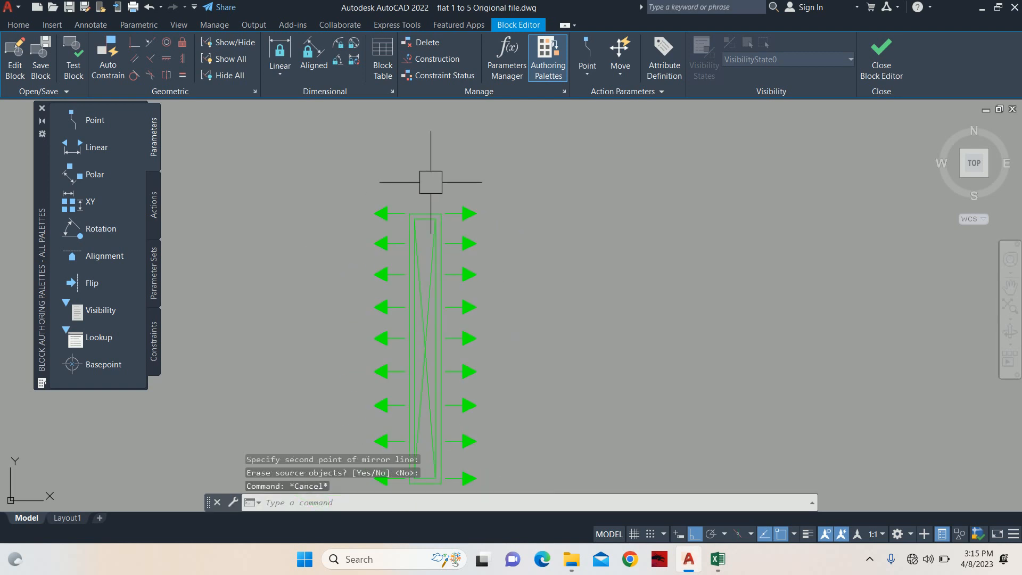
Close the block editor and save the changes to Grill-room 1.
{"action": "key", "text": "Escape"}
{"action": "left_click", "coordinate": [881, 58]}
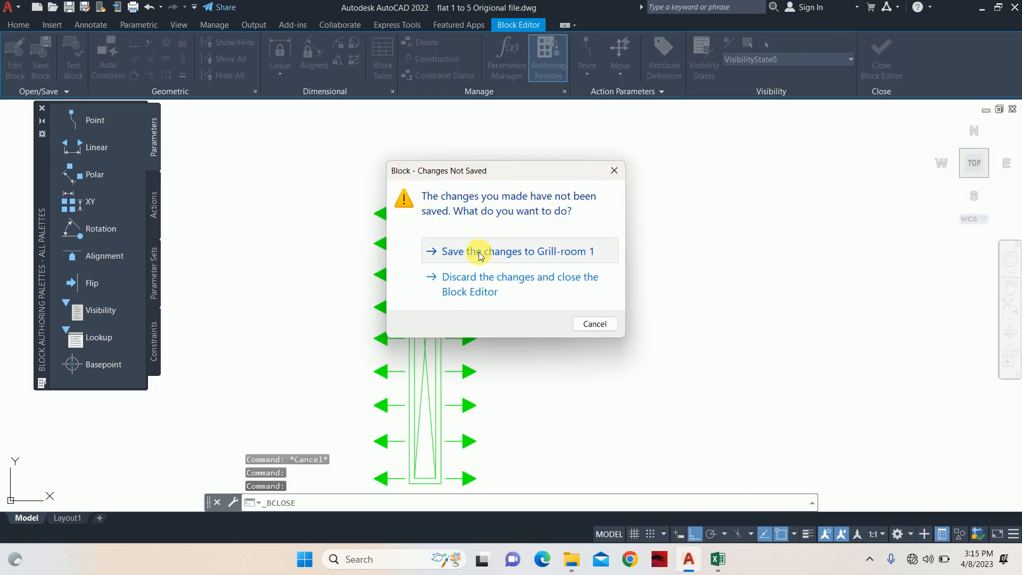
{"action": "left_click", "coordinate": [480, 255]}
Review the Flat-1 supply ducts, diffusers and flexible duct connections from the master bedroom to Bedrooms 1 and 2.
{"action": "middle_click_drag", "start_coordinate": [377, 292], "coordinate": [629, 297]}
{"action": "middle_click_drag", "start_coordinate": [408, 279], "coordinate": [519, 300]}
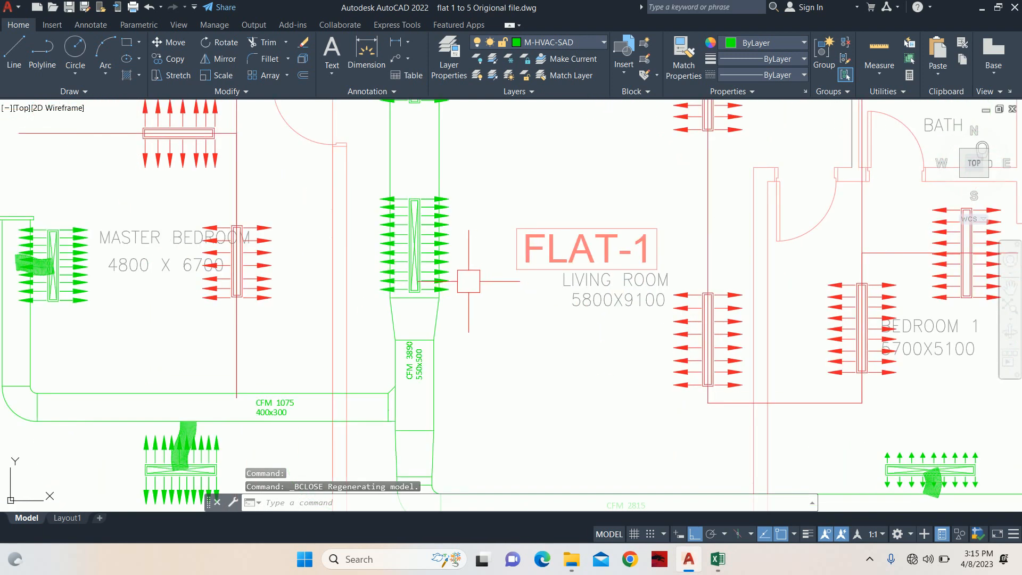
{"action": "scroll", "coordinate": [469, 281], "scroll_direction": "down", "scroll_amount": 2}
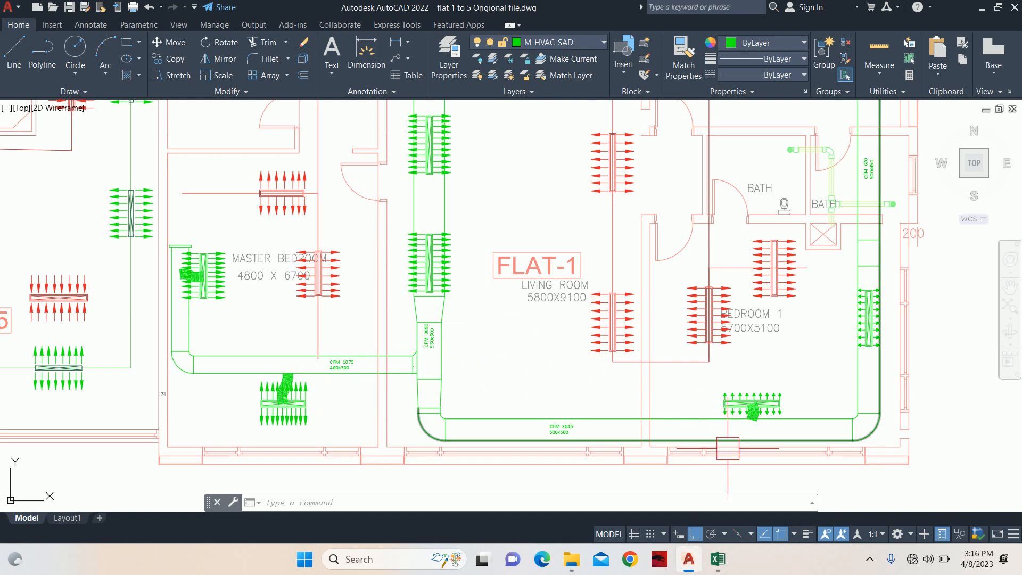
{"action": "scroll", "coordinate": [753, 406], "scroll_direction": "up", "scroll_amount": 8}
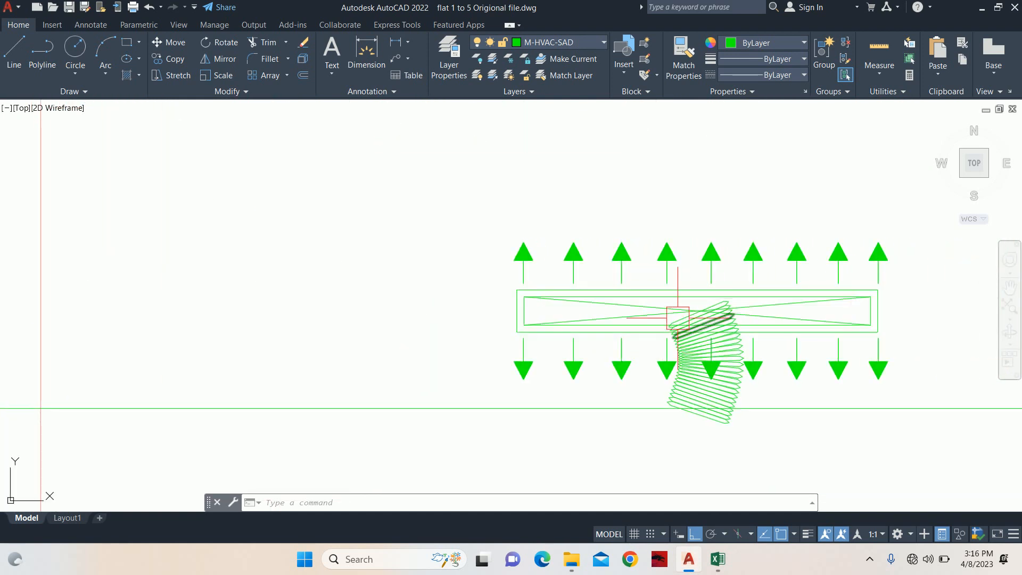
{"action": "scroll", "coordinate": [671, 318], "scroll_direction": "down", "scroll_amount": 6}
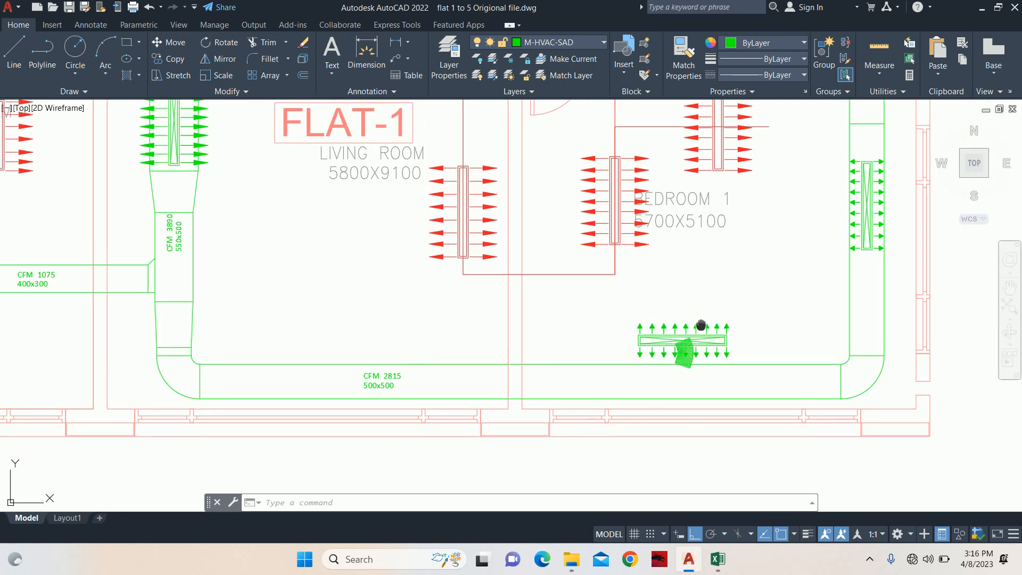
{"action": "middle_click_drag", "start_coordinate": [240, 376], "coordinate": [712, 402]}
{"action": "middle_click_drag", "start_coordinate": [437, 359], "coordinate": [520, 432]}
{"action": "scroll", "coordinate": [399, 293], "scroll_direction": "down", "scroll_amount": 5}
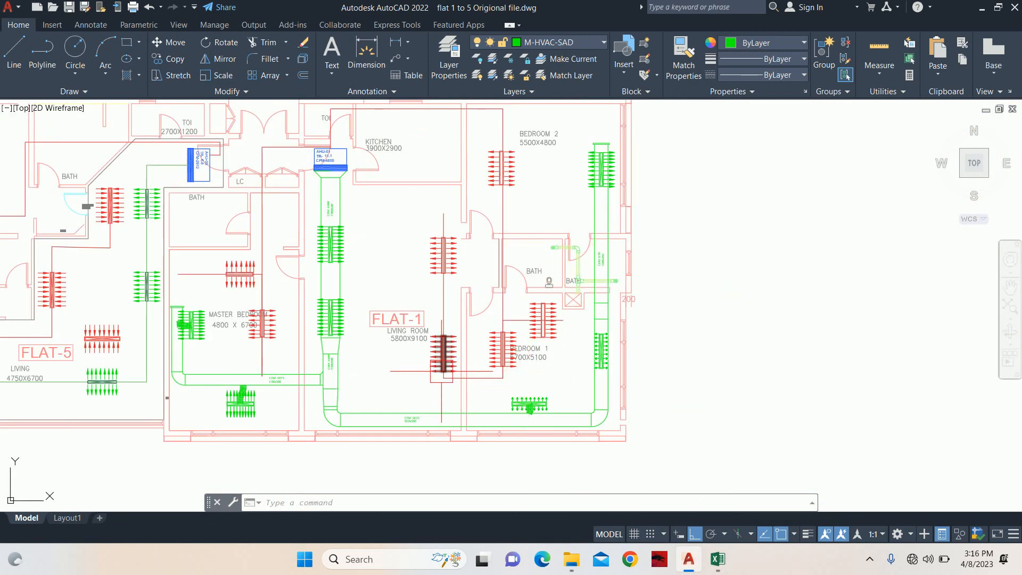
{"action": "middle_click_drag", "start_coordinate": [443, 332], "coordinate": [456, 355]}
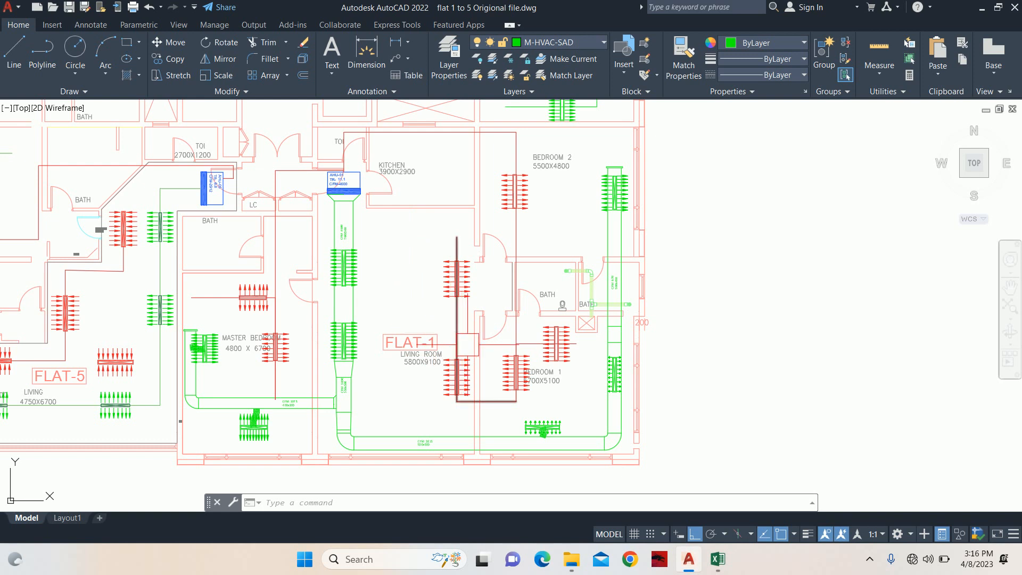
Stretch the red return line's horizontal segment above AHU-01 upward by about 730 mm.
{"action": "key", "text": "Escape"}
{"action": "key", "text": "Escape"}
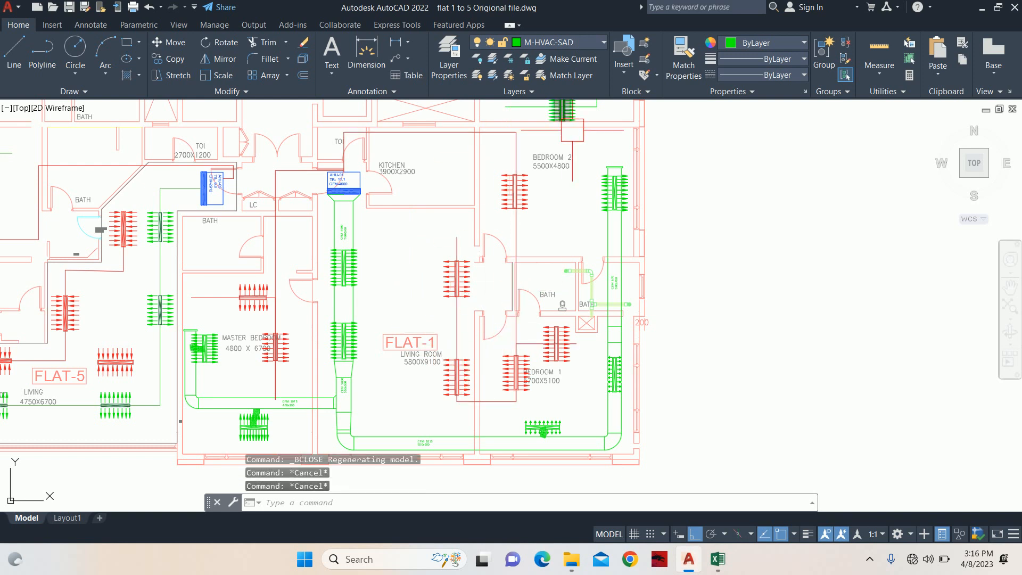
{"action": "middle_click_drag", "start_coordinate": [340, 175], "coordinate": [348, 178]}
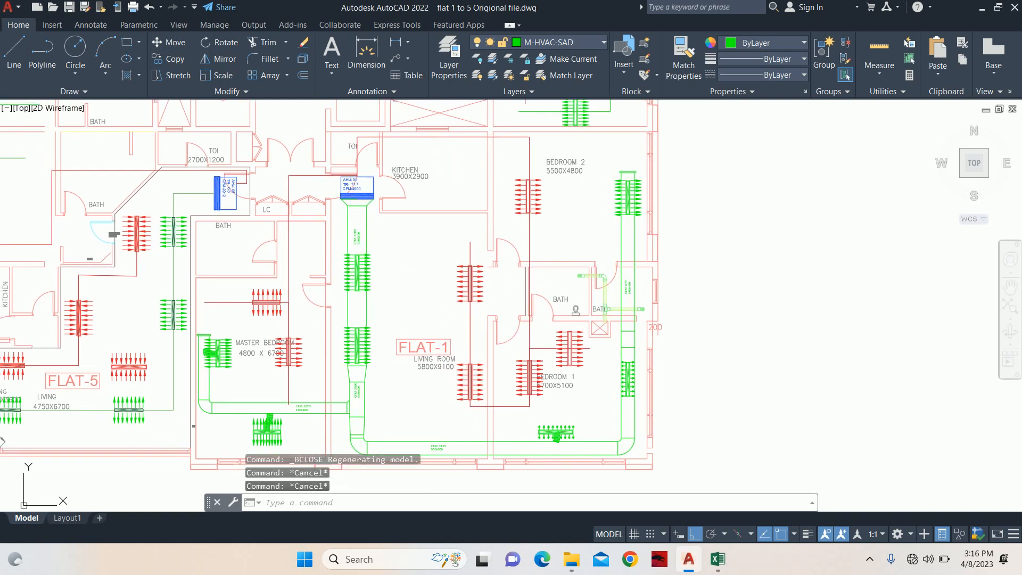
{"action": "scroll", "coordinate": [319, 181], "scroll_direction": "up", "scroll_amount": 4}
{"action": "left_click", "coordinate": [259, 230]}
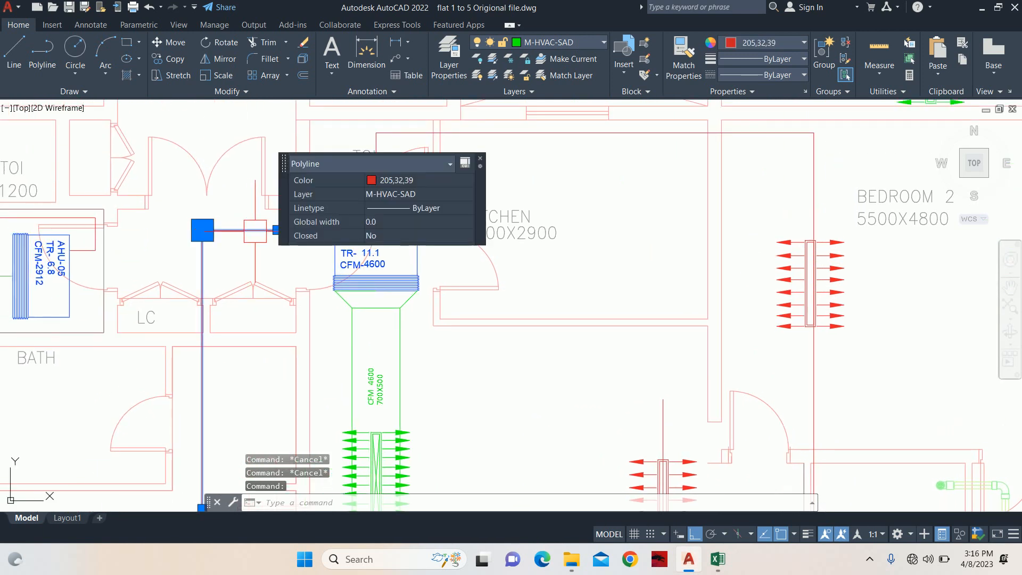
{"action": "middle_click_drag", "start_coordinate": [289, 229], "coordinate": [245, 296]}
{"action": "left_click", "coordinate": [246, 296]}
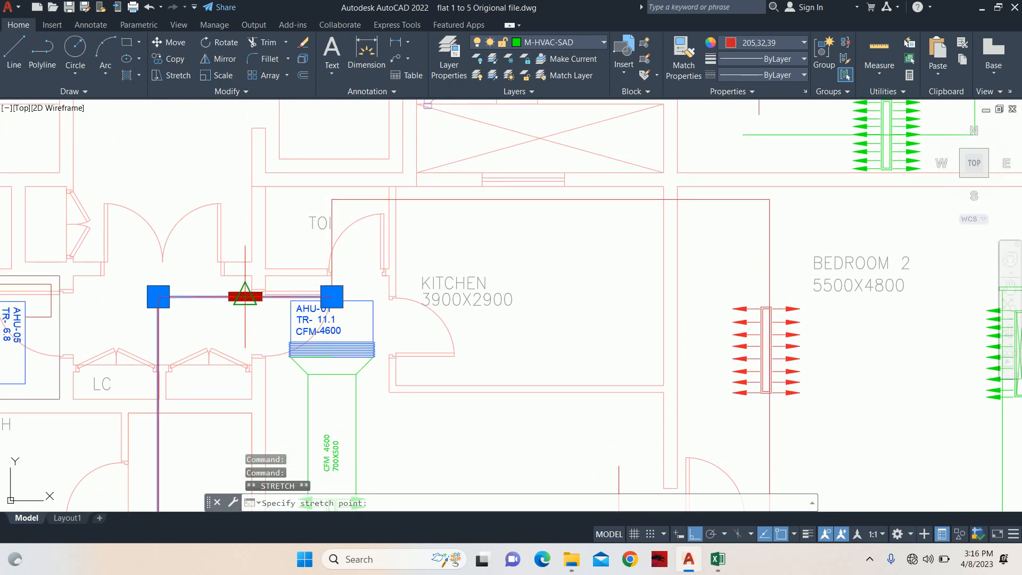
{"action": "scroll", "coordinate": [251, 228], "scroll_direction": "up", "scroll_amount": 2}
{"action": "scroll", "coordinate": [235, 270], "scroll_direction": "up", "scroll_amount": 2}
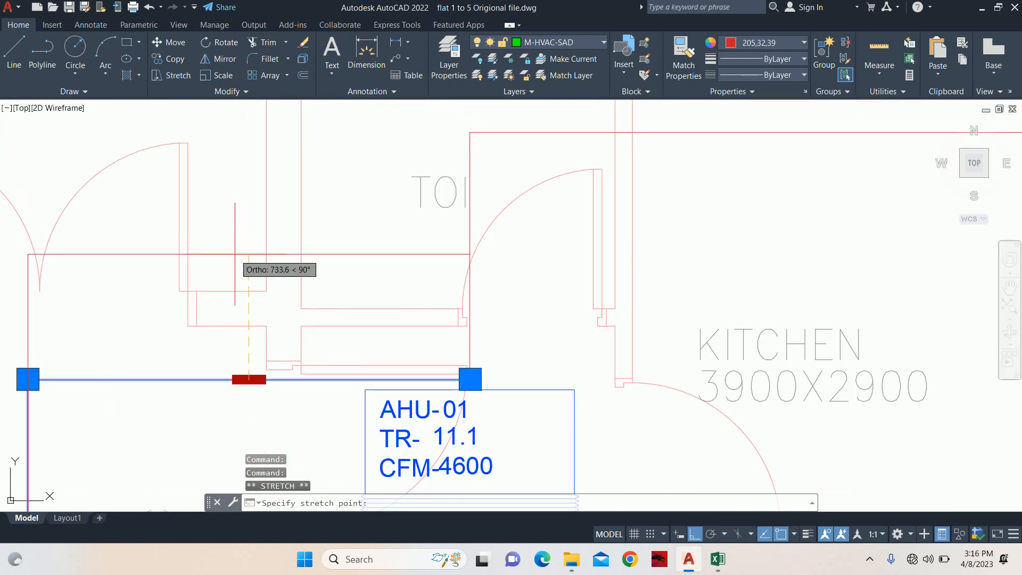
{"action": "key", "text": "Escape"}
{"action": "key", "text": "Escape"}
{"action": "scroll", "coordinate": [353, 269], "scroll_direction": "down", "scroll_amount": 5}
{"action": "key", "text": "Escape"}
{"action": "middle_click_drag", "start_coordinate": [354, 269], "coordinate": [374, 220]}
Delete the red return polyline that links the living room's two return diffusers with the Bedroom 1 line.
{"action": "middle_click_drag", "start_coordinate": [494, 276], "coordinate": [481, 224]}
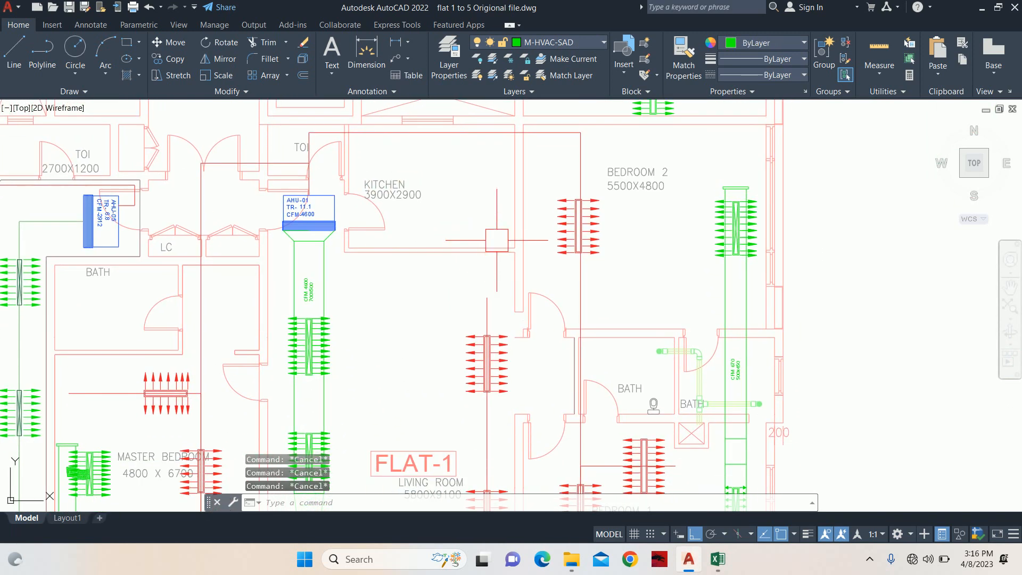
{"action": "middle_click_drag", "start_coordinate": [553, 413], "coordinate": [550, 324]}
{"action": "scroll", "coordinate": [551, 323], "scroll_direction": "down", "scroll_amount": 1}
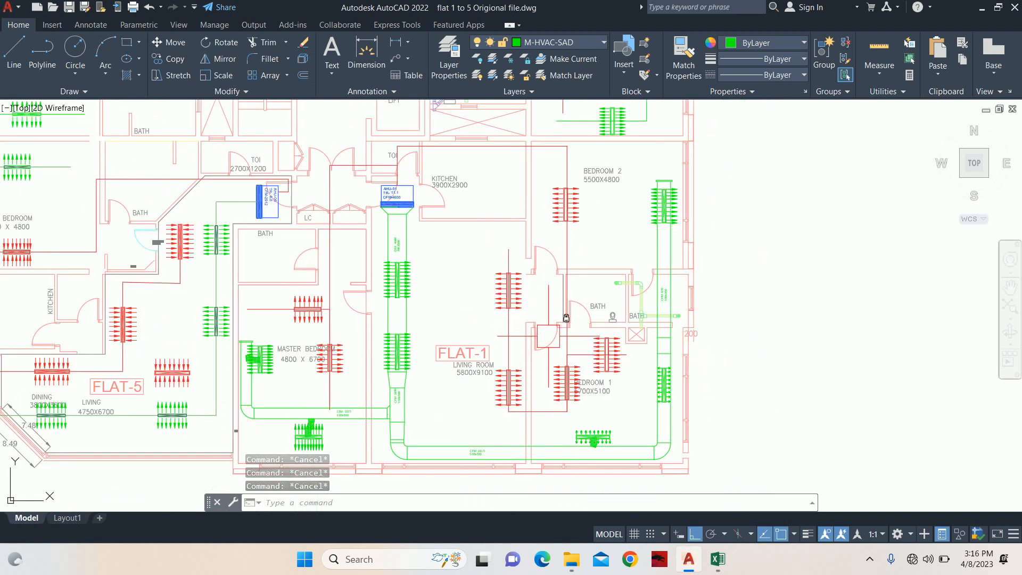
{"action": "scroll", "coordinate": [540, 386], "scroll_direction": "up", "scroll_amount": 2}
{"action": "left_click", "coordinate": [555, 447]}
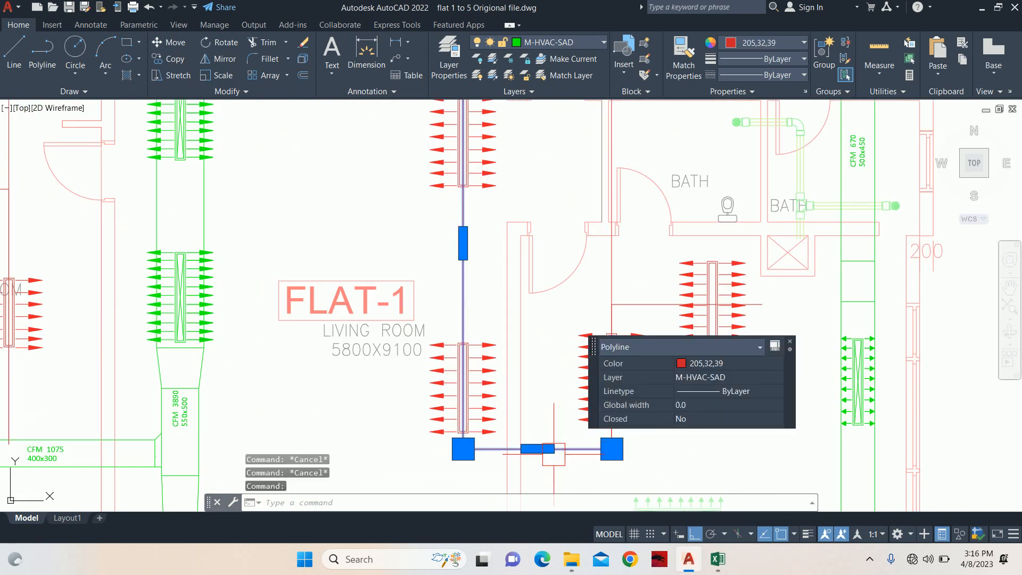
{"action": "key", "text": "Delete"}
{"action": "key", "text": "Escape"}
{"action": "key", "text": "Escape"}
Draw a vertical polyline through the living room's two return diffusers, from just above the upper one to just below the lower one.
{"action": "type", "text": "p"}
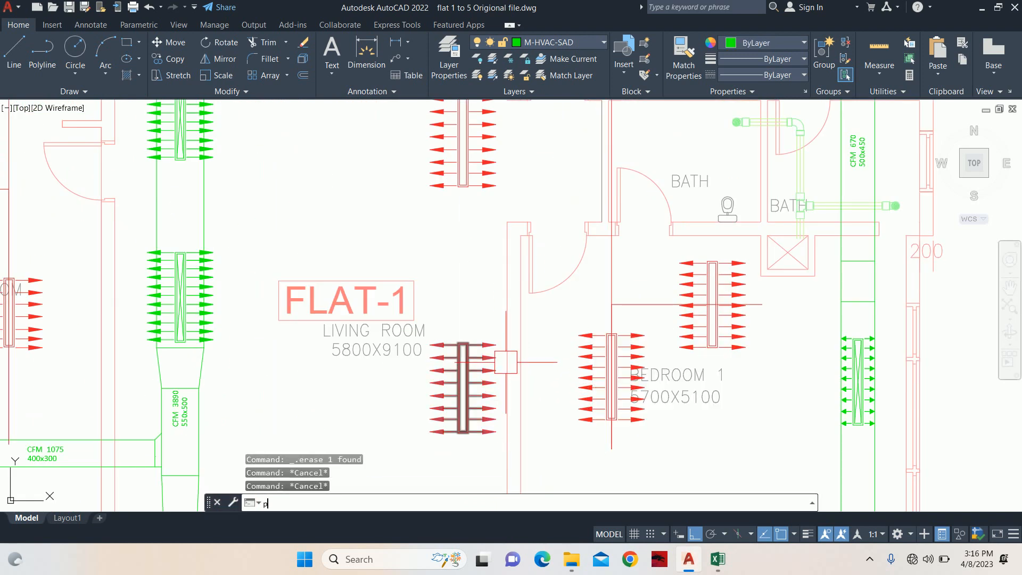
{"action": "type", "text": "l"}
{"action": "key", "text": "Return"}
{"action": "scroll", "coordinate": [483, 229], "scroll_direction": "up", "scroll_amount": 2}
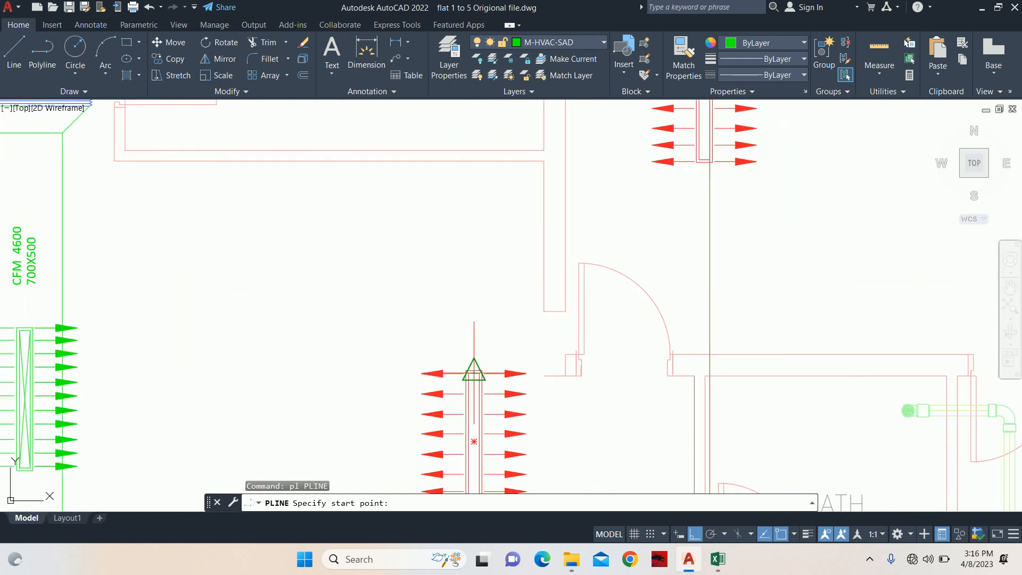
{"action": "scroll", "coordinate": [474, 373], "scroll_direction": "up", "scroll_amount": 3}
{"action": "left_click", "coordinate": [468, 341]}
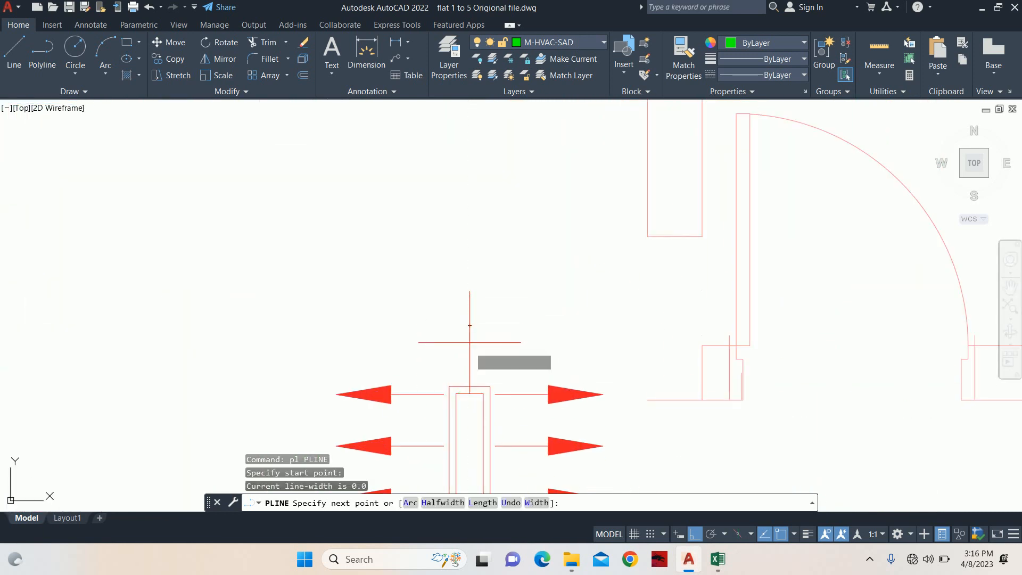
{"action": "scroll", "coordinate": [477, 341], "scroll_direction": "down", "scroll_amount": 4}
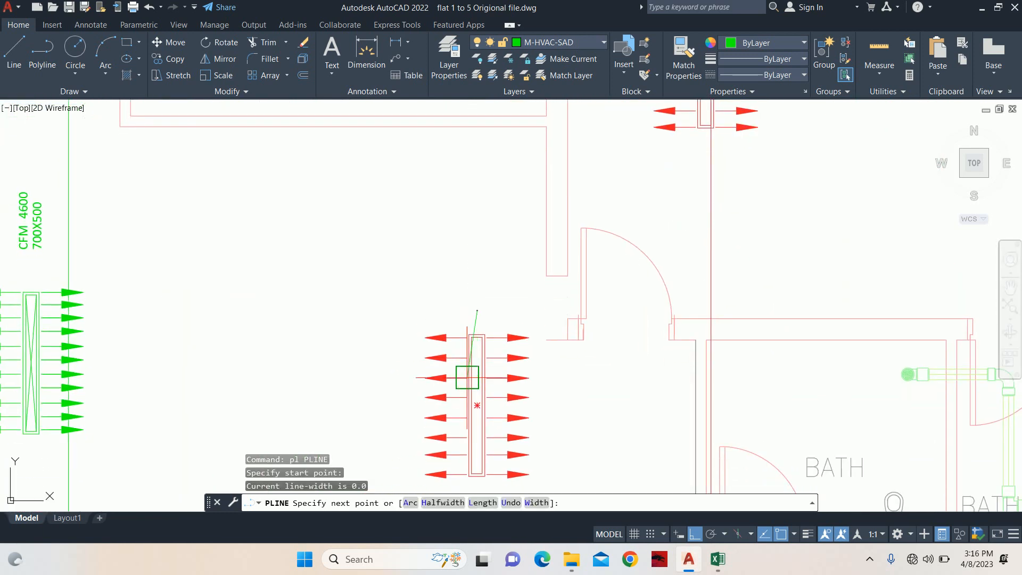
{"action": "scroll", "coordinate": [468, 378], "scroll_direction": "down", "scroll_amount": 2}
{"action": "middle_click_drag", "start_coordinate": [466, 399], "coordinate": [475, 275]}
{"action": "middle_click_drag", "start_coordinate": [474, 418], "coordinate": [474, 285]}
{"action": "scroll", "coordinate": [462, 428], "scroll_direction": "up", "scroll_amount": 2}
{"action": "middle_click_drag", "start_coordinate": [466, 441], "coordinate": [478, 333]}
{"action": "left_click", "coordinate": [502, 357]}
{"action": "key", "text": "Escape"}
{"action": "key", "text": "Escape"}
{"action": "key", "text": "Escape"}
Draw a horizontal polyline from the living room return line, between its two diffusers, to the bedrooms' return line.
{"action": "scroll", "coordinate": [501, 319], "scroll_direction": "down", "scroll_amount": 5}
{"action": "mouse_move", "coordinate": [530, 270]}
{"action": "middle_mouse_down"}
{"action": "mouse_move", "coordinate": [444, 384]}
{"action": "mouse_move", "coordinate": [394, 380]}
{"action": "middle_mouse_up"}
{"action": "scroll", "coordinate": [444, 385], "scroll_direction": "up", "scroll_amount": 4}
{"action": "type", "text": "l"}
{"action": "key", "text": "Return"}
{"action": "key", "text": "Escape"}
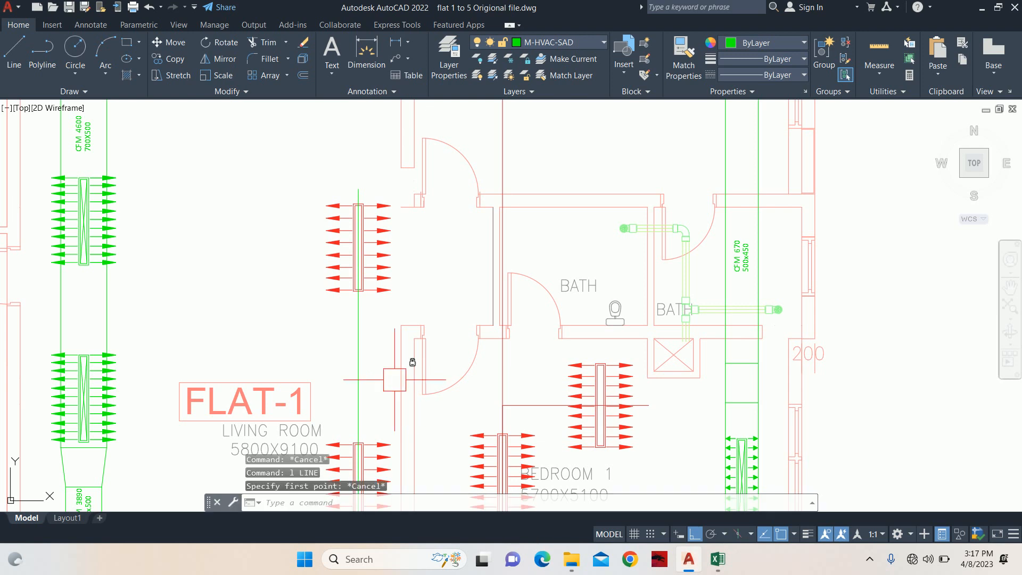
{"action": "key", "text": "Escape"}
{"action": "key", "text": "Escape"}
{"action": "type", "text": "pl"}
{"action": "key", "text": "Return"}
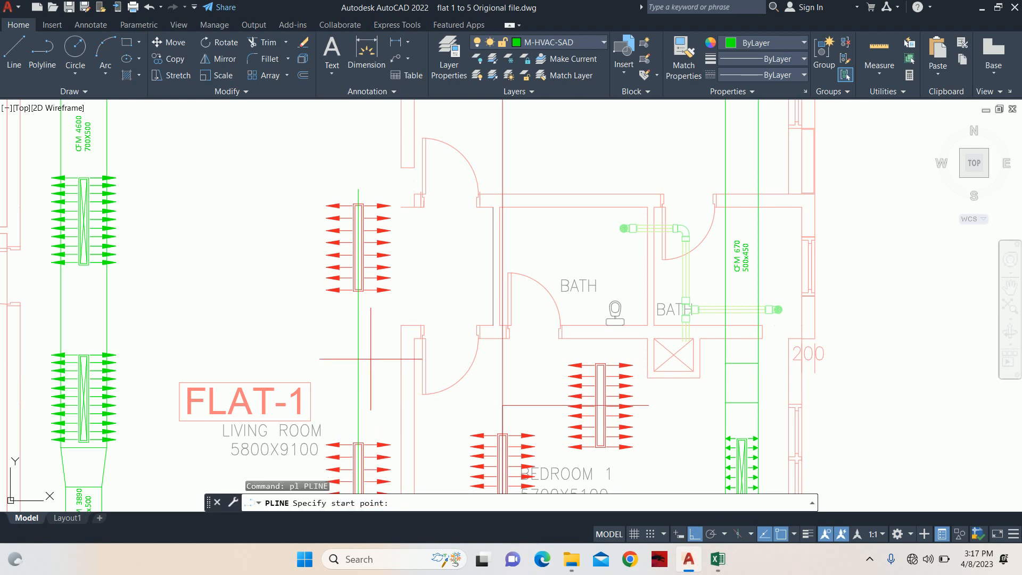
{"action": "left_click", "coordinate": [359, 345]}
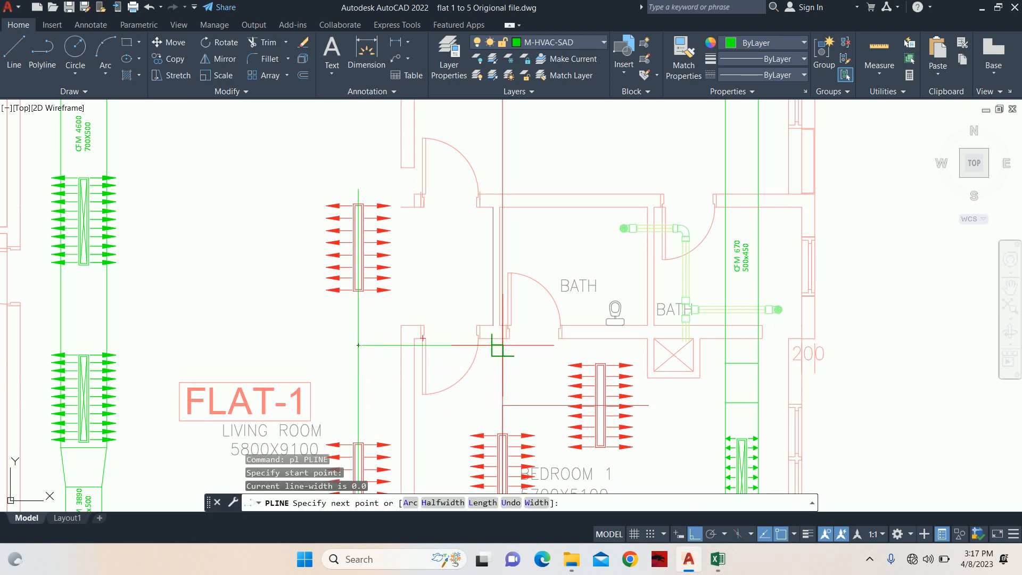
{"action": "left_click", "coordinate": [503, 345]}
{"action": "key", "text": "Escape"}
{"action": "key", "text": "Escape"}
Move the horizontal connecting polyline up to the upper end of the living room return line.
{"action": "middle_click_drag", "start_coordinate": [440, 363], "coordinate": [429, 383]}
{"action": "key", "text": "Escape"}
{"action": "key", "text": "Escape"}
{"action": "left_click", "coordinate": [440, 365]}
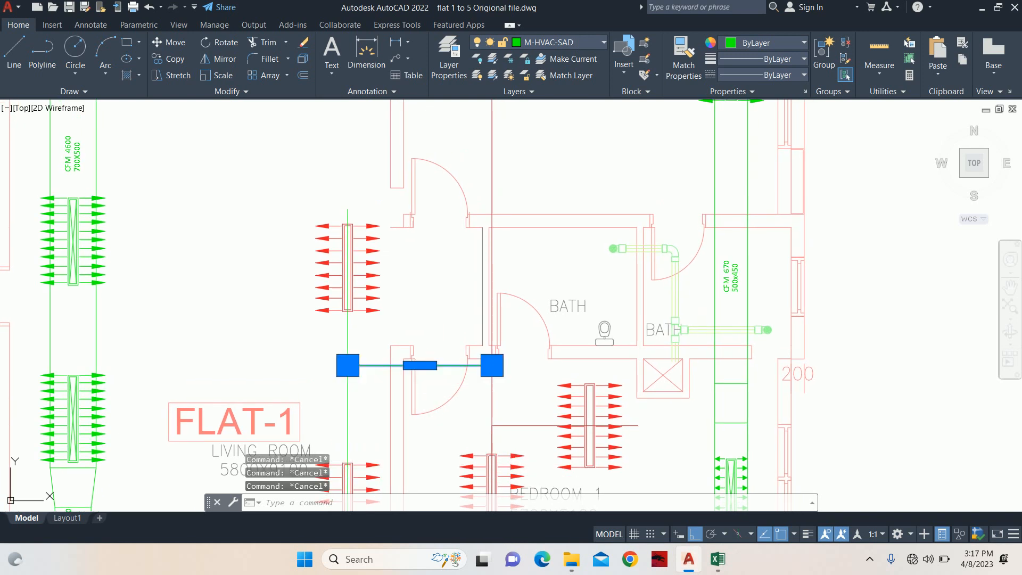
{"action": "type", "text": "m"}
{"action": "key", "text": "Return"}
{"action": "left_click", "coordinate": [348, 365]}
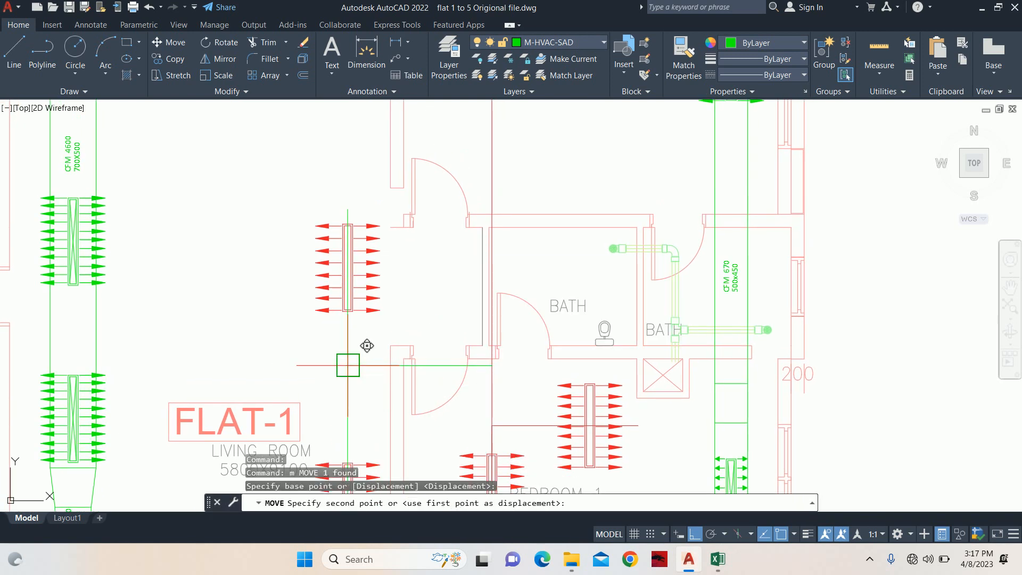
{"action": "scroll", "coordinate": [374, 213], "scroll_direction": "up", "scroll_amount": 3}
{"action": "key", "text": "Escape"}
{"action": "key", "text": "Escape"}
{"action": "scroll", "coordinate": [434, 247], "scroll_direction": "down", "scroll_amount": 5}
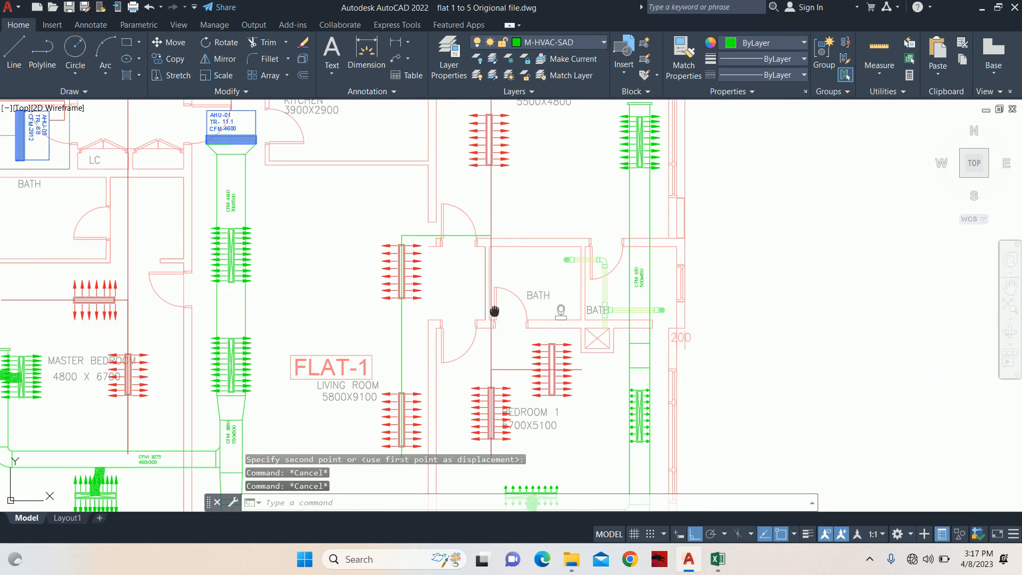
{"action": "middle_click_drag", "start_coordinate": [494, 310], "coordinate": [467, 289]}
{"action": "key", "text": "Escape"}
Join the horizontal connecting polyline with the vertical living room return line.
{"action": "middle_click_drag", "start_coordinate": [404, 328], "coordinate": [371, 244]}
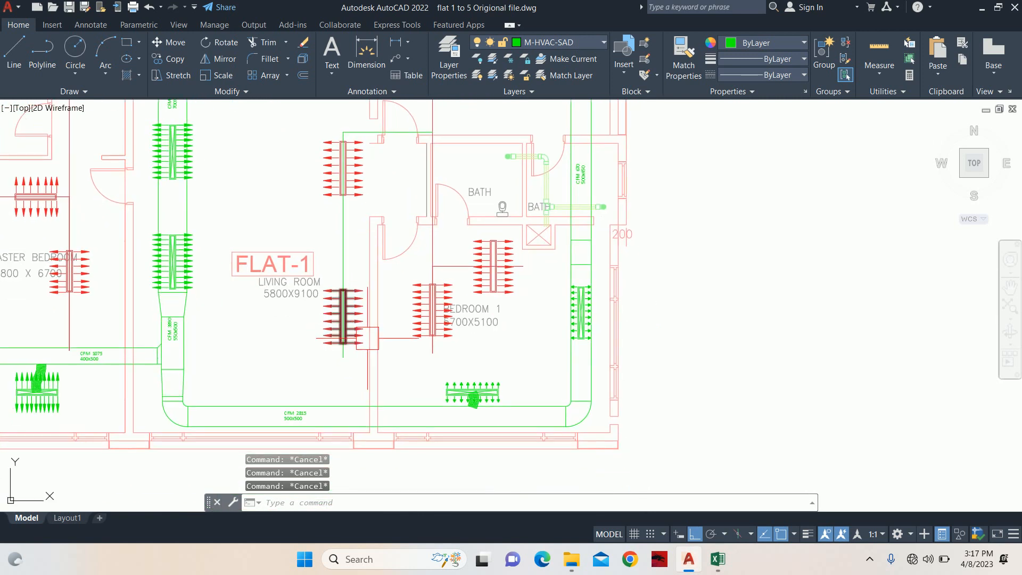
{"action": "middle_click_drag", "start_coordinate": [386, 149], "coordinate": [392, 261]}
{"action": "scroll", "coordinate": [380, 243], "scroll_direction": "up", "scroll_amount": 2}
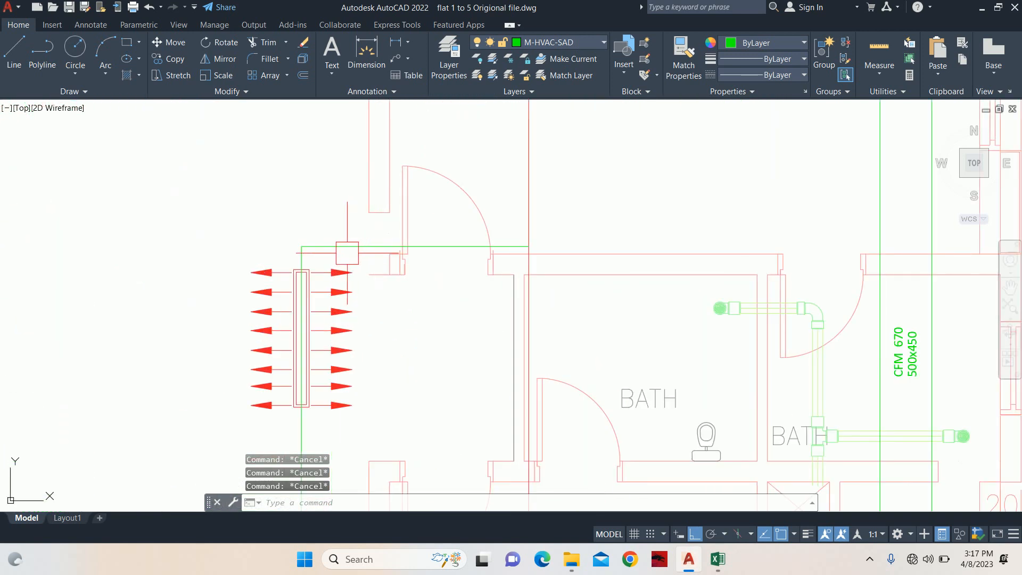
{"action": "left_click", "coordinate": [343, 246]}
{"action": "key", "text": "Escape"}
{"action": "key", "text": "Escape"}
{"action": "type", "text": "j"}
{"action": "key", "text": "Return"}
{"action": "scroll", "coordinate": [340, 247], "scroll_direction": "up", "scroll_amount": 2}
{"action": "left_click", "coordinate": [304, 245]}
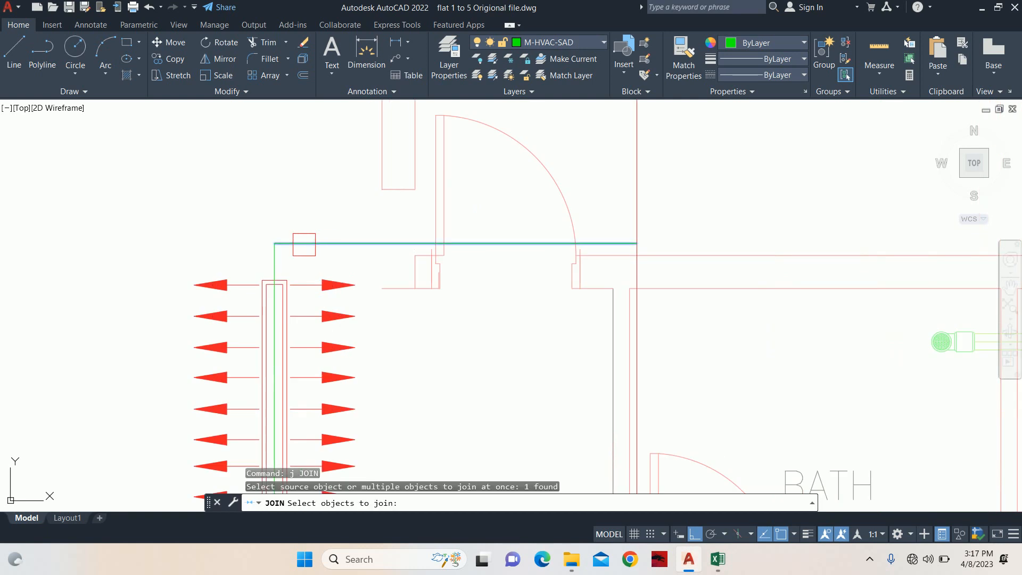
{"action": "key", "text": "Return"}
Stretch the joined return line's horizontal segment farther up, away from the living room's upper return diffuser.
{"action": "left_click", "coordinate": [343, 243]}
{"action": "middle_click_drag", "start_coordinate": [437, 244], "coordinate": [429, 274]}
{"action": "left_click", "coordinate": [409, 307]}
{"action": "left_click", "coordinate": [408, 261]}
{"action": "key", "text": "Escape"}
{"action": "key", "text": "Escape"}
{"action": "scroll", "coordinate": [418, 296], "scroll_direction": "down", "scroll_amount": 8}
{"action": "scroll", "coordinate": [441, 317], "scroll_direction": "up", "scroll_amount": 4}
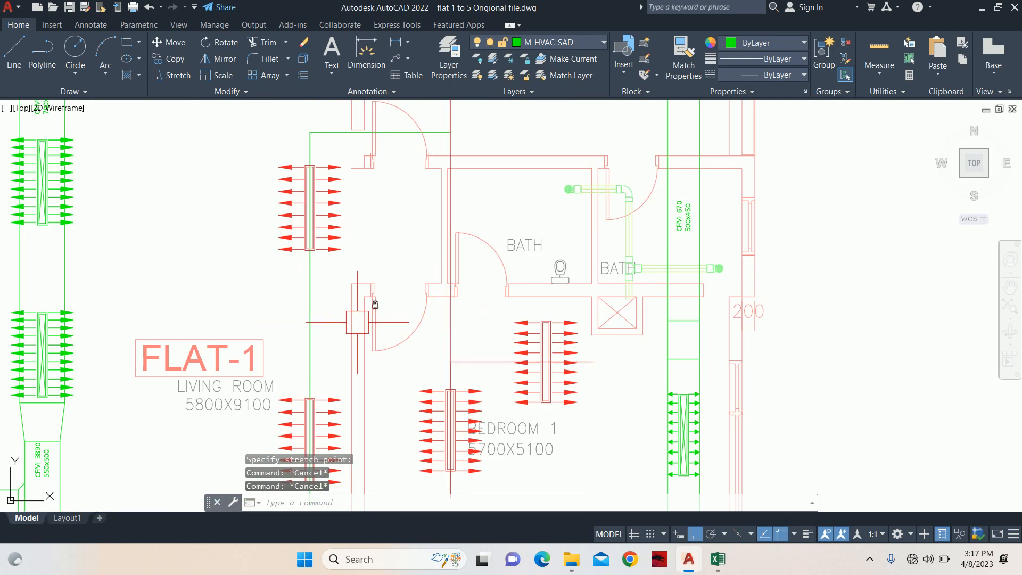
Delete the red return polyline that runs through the Bedroom 1 and Bedroom 2 return diffusers.
{"action": "scroll", "coordinate": [482, 333], "scroll_direction": "down", "scroll_amount": 3}
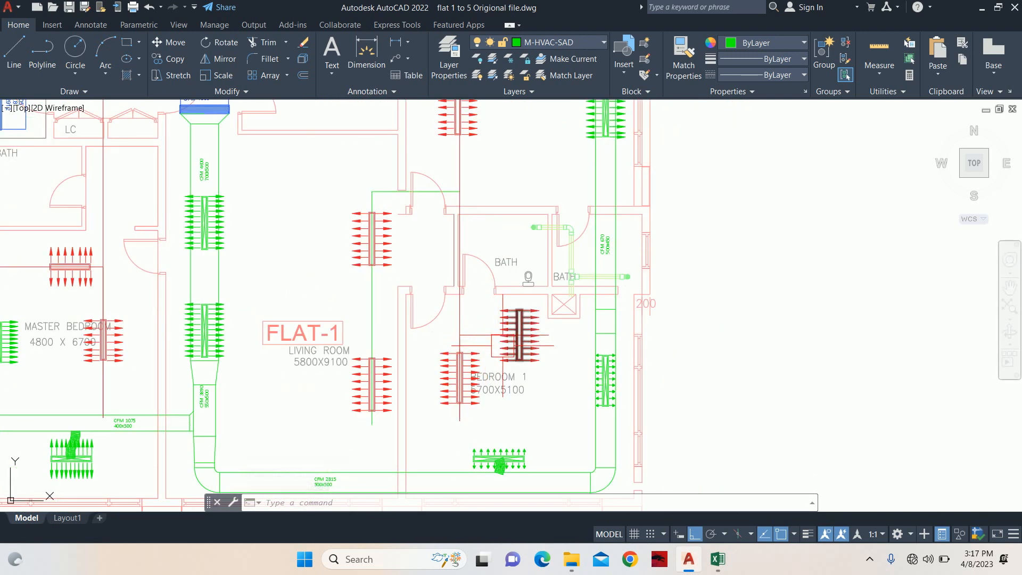
{"action": "scroll", "coordinate": [500, 341], "scroll_direction": "up", "scroll_amount": 4}
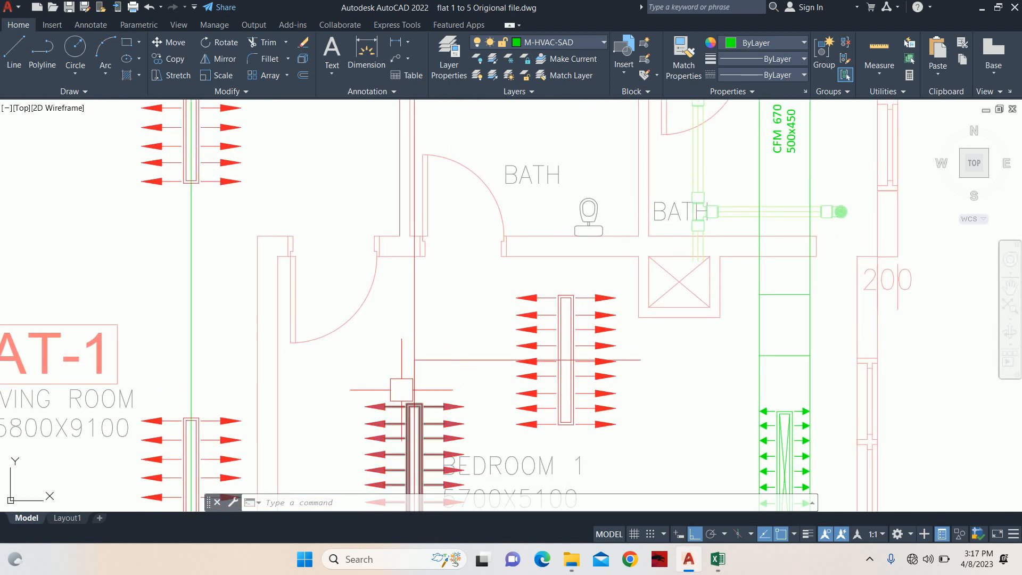
{"action": "scroll", "coordinate": [400, 407], "scroll_direction": "down", "scroll_amount": 6}
{"action": "scroll", "coordinate": [415, 386], "scroll_direction": "up", "scroll_amount": 2}
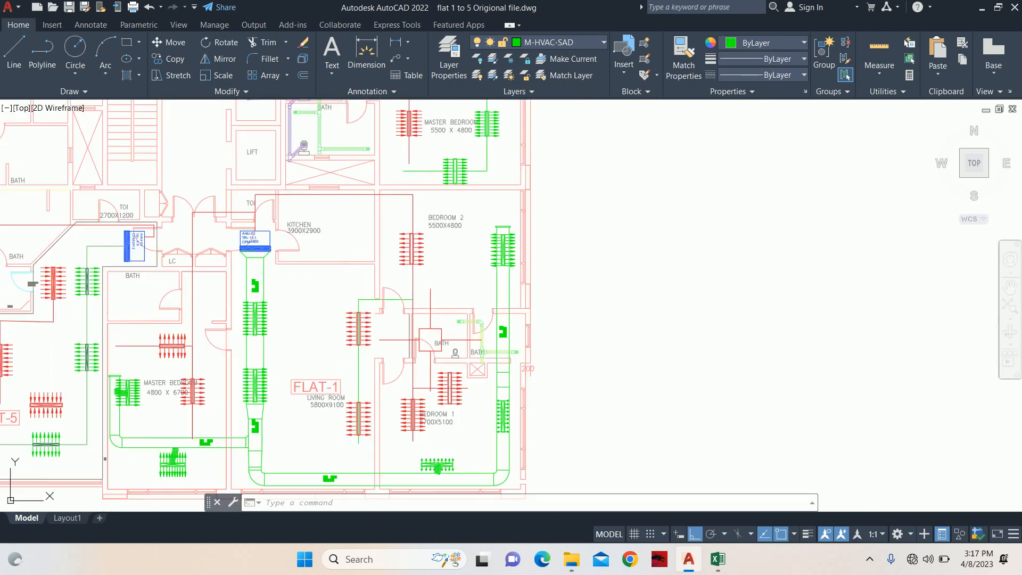
{"action": "scroll", "coordinate": [458, 375], "scroll_direction": "up", "scroll_amount": 2}
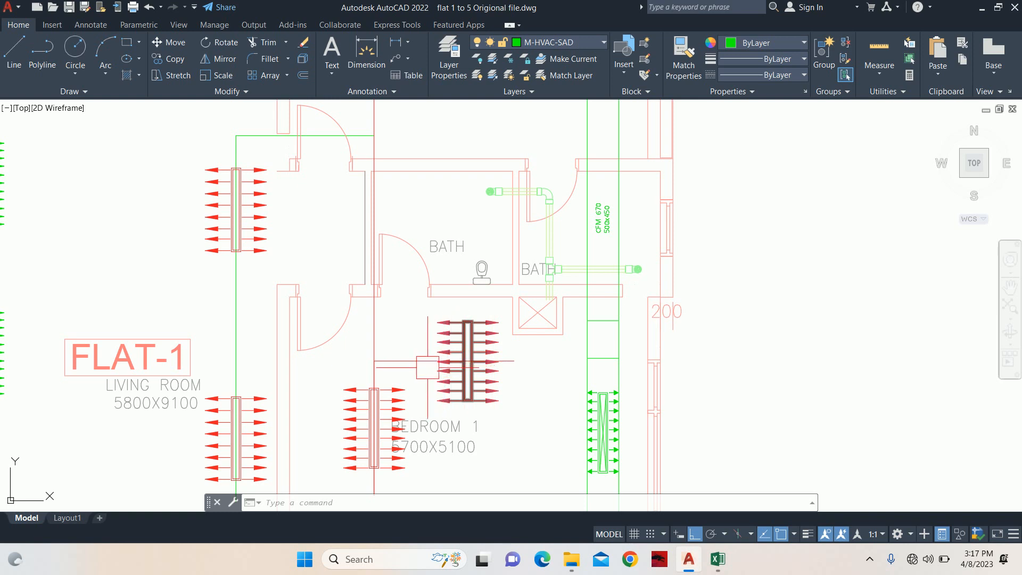
{"action": "scroll", "coordinate": [428, 367], "scroll_direction": "up", "scroll_amount": 2}
{"action": "left_click", "coordinate": [411, 361]}
{"action": "key", "text": "Escape"}
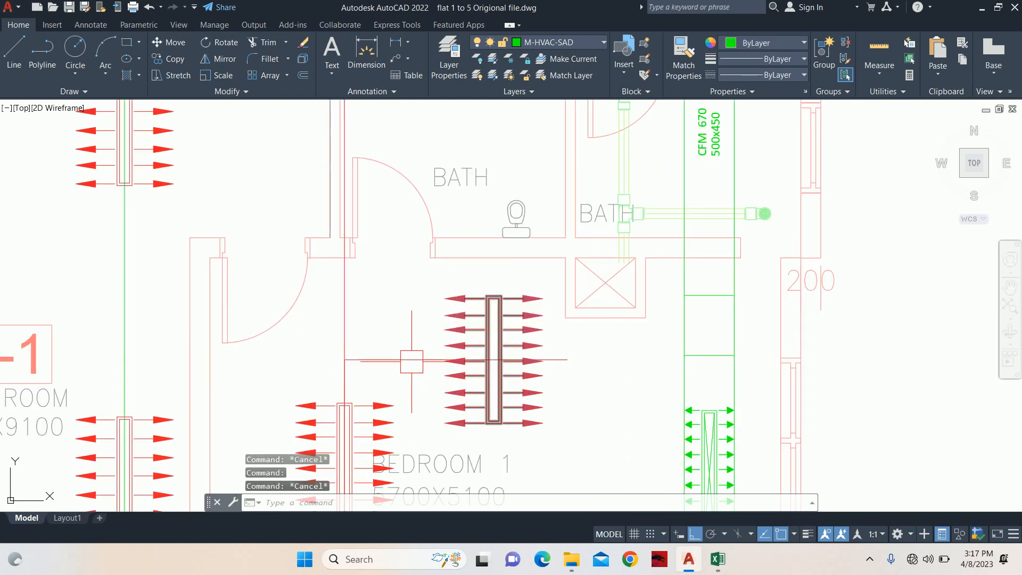
{"action": "left_click", "coordinate": [411, 361]}
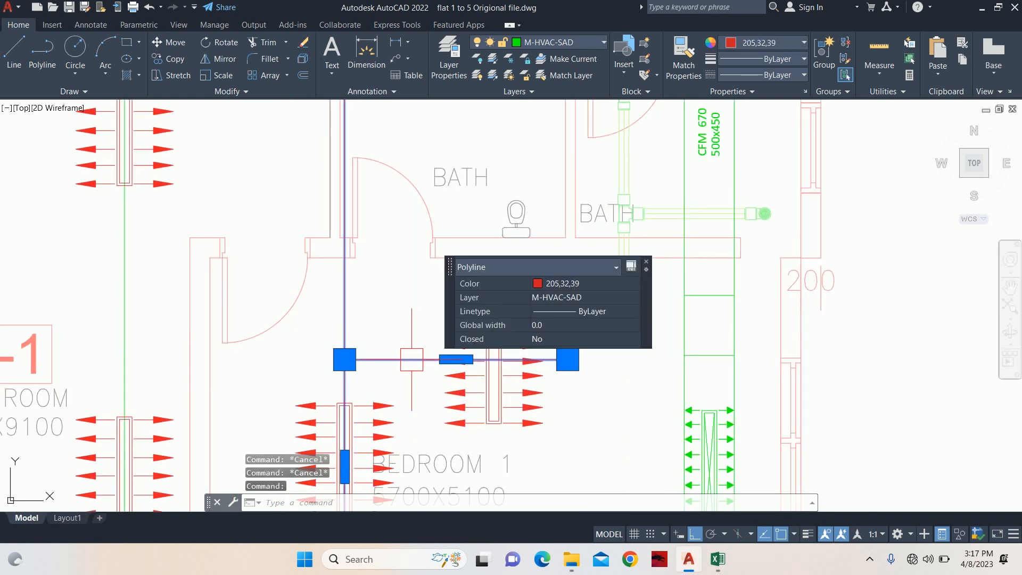
{"action": "key", "text": "Escape"}
{"action": "type", "text": "tr"}
{"action": "key", "text": "Escape"}
{"action": "left_click", "coordinate": [377, 362]}
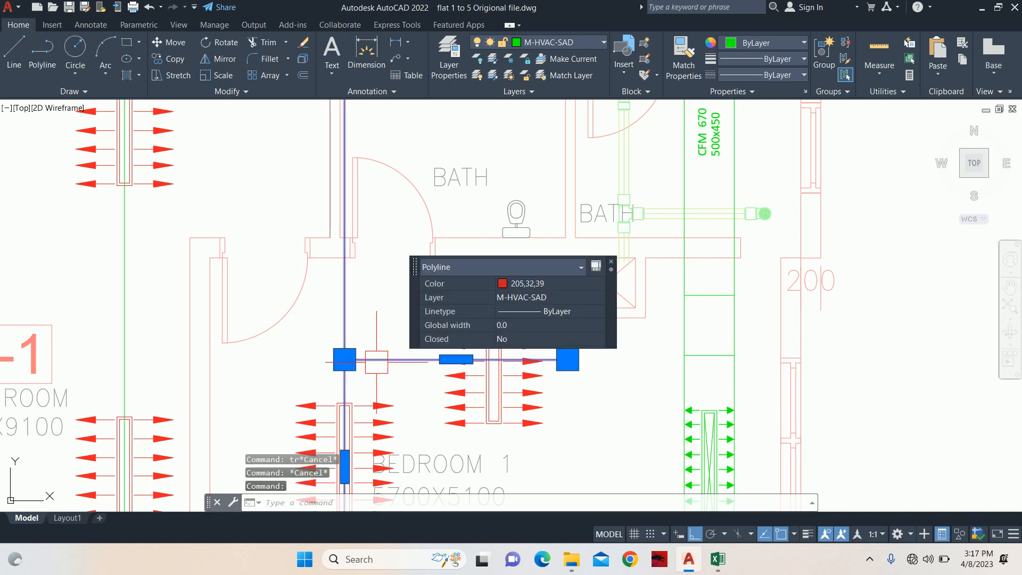
{"action": "middle_click_drag", "start_coordinate": [377, 362], "coordinate": [372, 362]}
{"action": "key", "text": "Delete"}
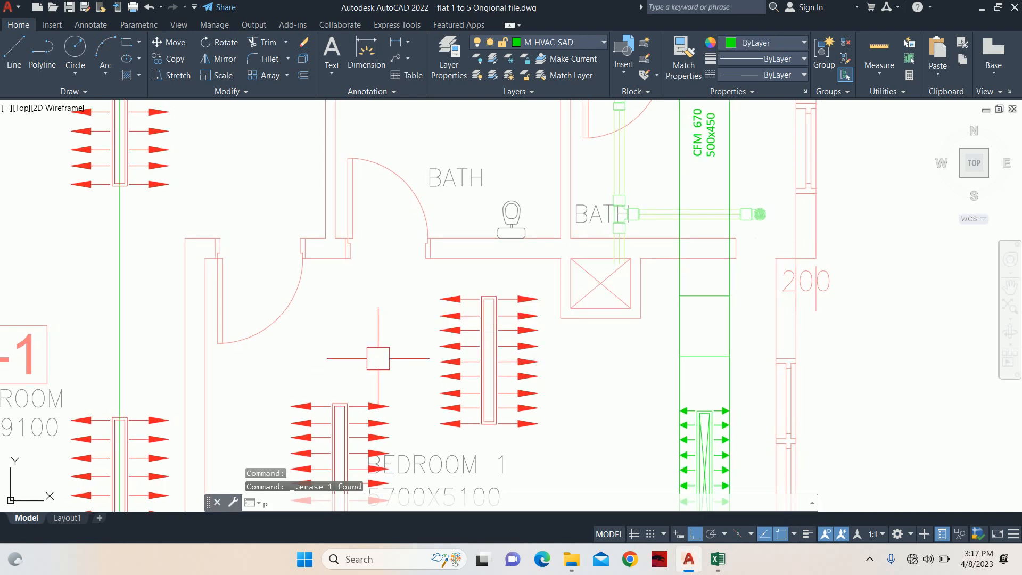
Start a return polyline at the lower end of Bedroom 1's left return diffuser and run it vertically to above Bedroom 2's return diffuser.
{"action": "type", "text": "pk"}
{"action": "key", "text": "Escape"}
{"action": "type", "text": "lp"}
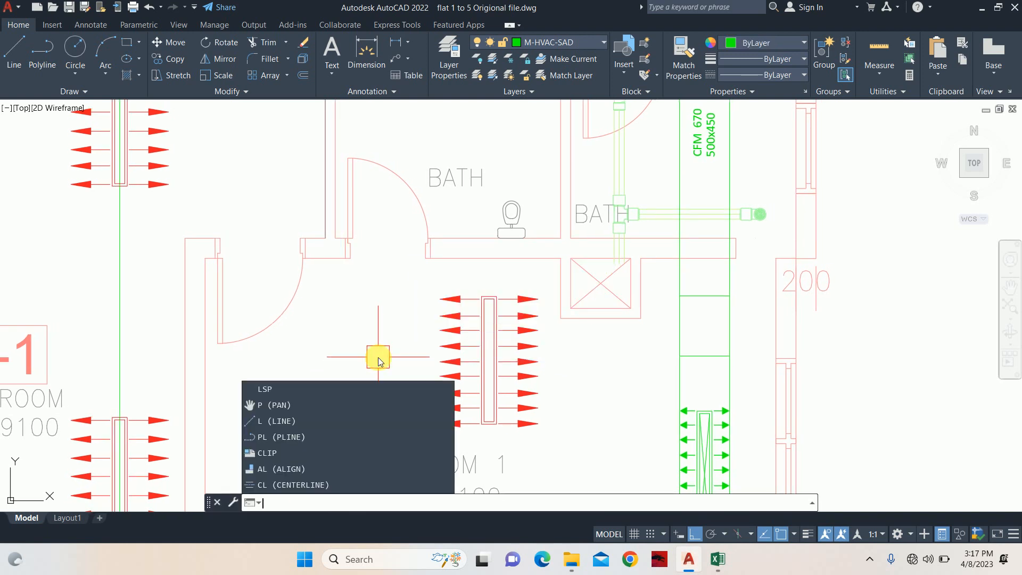
{"action": "key", "text": "Escape"}
{"action": "type", "text": "pl"}
{"action": "key", "text": "Return"}
{"action": "scroll", "coordinate": [378, 357], "scroll_direction": "down", "scroll_amount": 5}
{"action": "scroll", "coordinate": [367, 298], "scroll_direction": "up", "scroll_amount": 8}
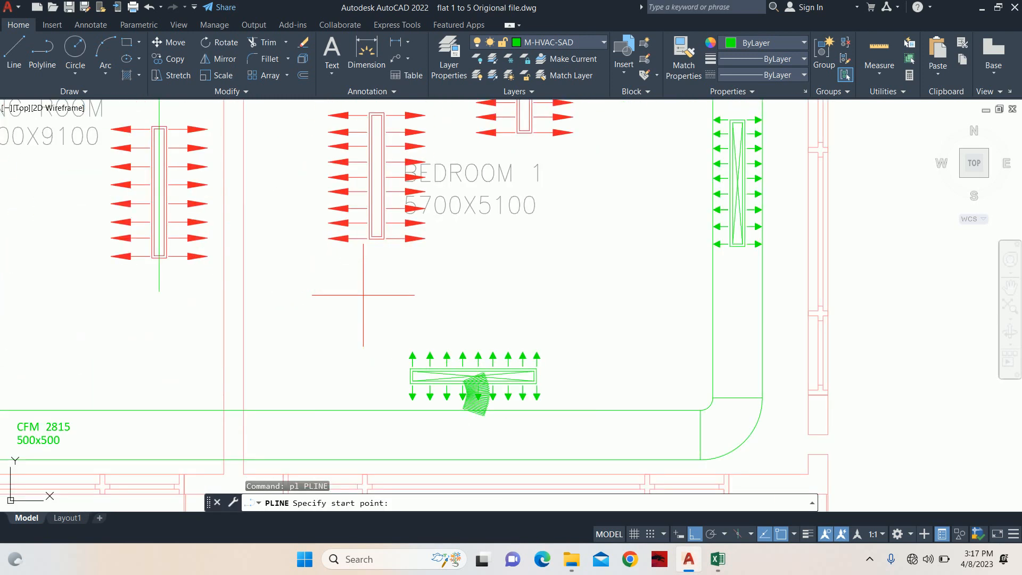
{"action": "left_click", "coordinate": [379, 204]}
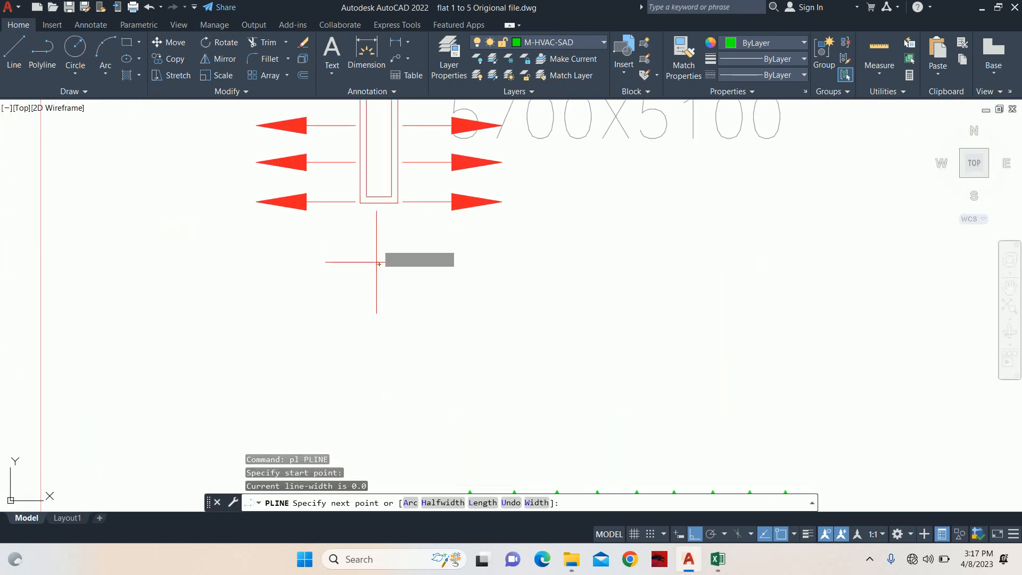
{"action": "scroll", "coordinate": [389, 293], "scroll_direction": "down", "scroll_amount": 5}
{"action": "middle_click_drag", "start_coordinate": [389, 241], "coordinate": [400, 379]}
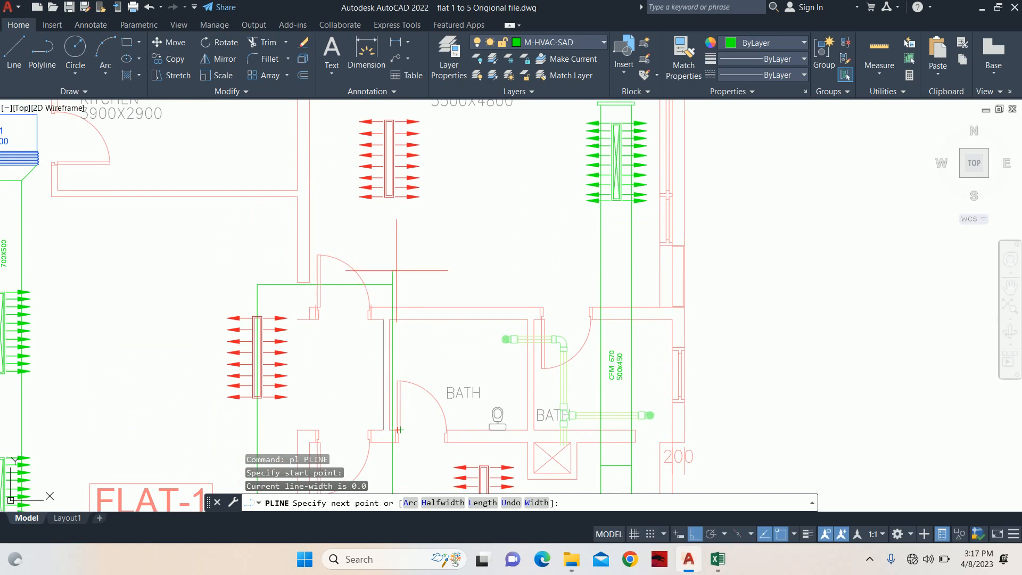
{"action": "middle_click_drag", "start_coordinate": [403, 197], "coordinate": [408, 325]}
{"action": "mouse_move", "coordinate": [395, 200]}
{"action": "middle_mouse_down"}
{"action": "mouse_move", "coordinate": [411, 288]}
{"action": "mouse_move", "coordinate": [436, 304]}
{"action": "middle_mouse_up"}
{"action": "left_click", "coordinate": [429, 268]}
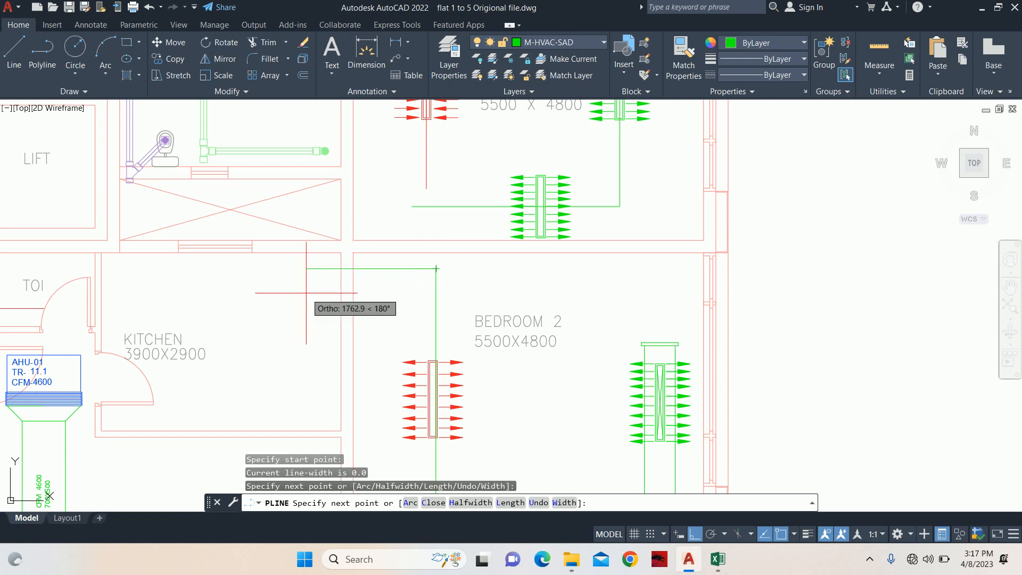
Continue the return polyline horizontally across the kitchen to above AHU-01, then down to the top of the unit.
{"action": "middle_click_drag", "start_coordinate": [307, 292], "coordinate": [708, 309]}
{"action": "scroll", "coordinate": [469, 290], "scroll_direction": "up", "scroll_amount": 1}
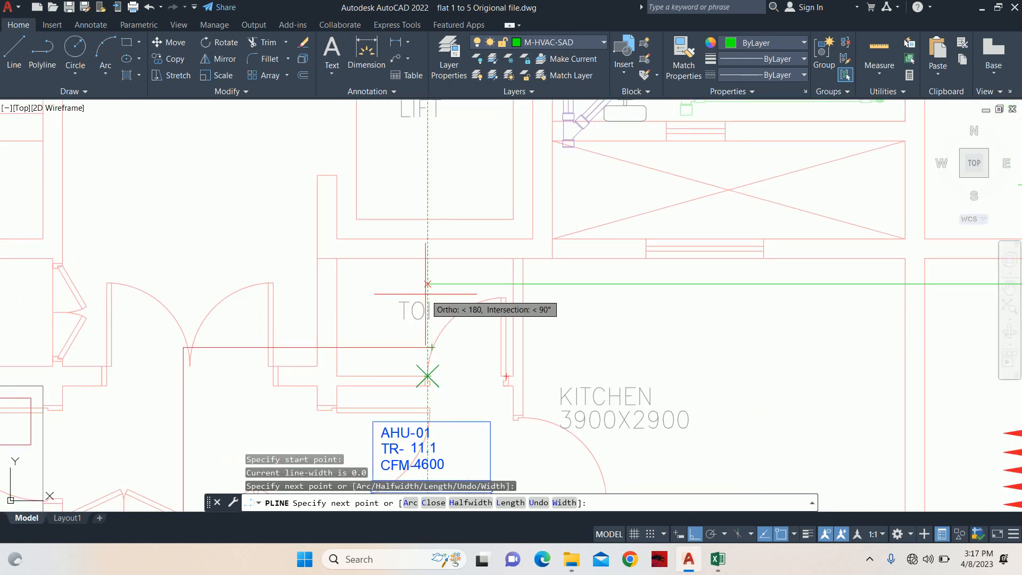
{"action": "left_click", "coordinate": [431, 287]}
{"action": "scroll", "coordinate": [439, 419], "scroll_direction": "up", "scroll_amount": 3}
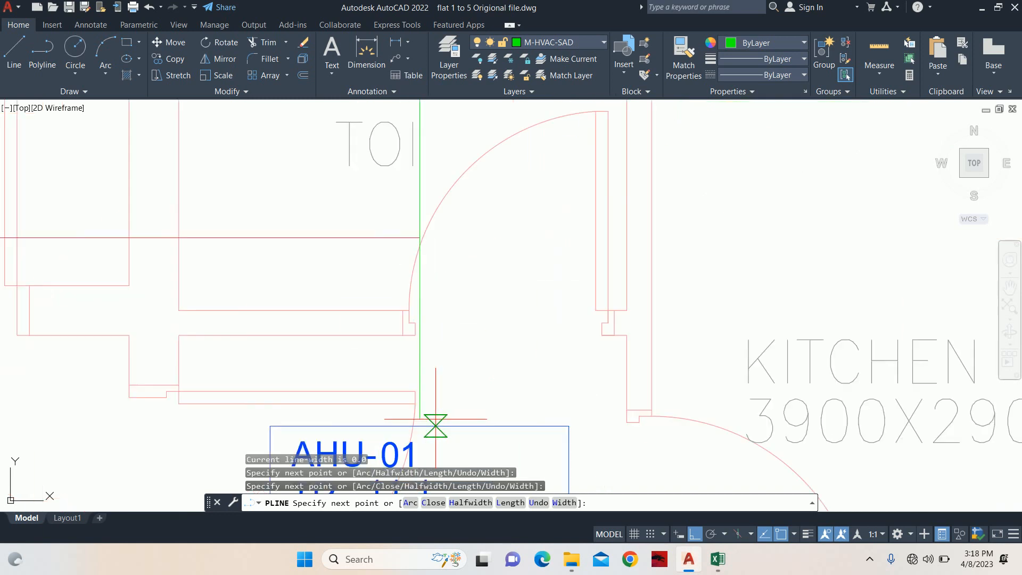
{"action": "left_click", "coordinate": [407, 430]}
{"action": "key", "text": "Escape"}
{"action": "key", "text": "Escape"}
{"action": "key", "text": "Escape"}
{"action": "key", "text": "Escape"}
Match the properties of the red master bedroom return line onto the new AHU-01 return polyline and the living room return polyline.
{"action": "scroll", "coordinate": [481, 303], "scroll_direction": "down", "scroll_amount": 5}
{"action": "middle_click_drag", "start_coordinate": [543, 351], "coordinate": [524, 318]}
{"action": "type", "text": "ma"}
{"action": "key", "text": "Return"}
{"action": "scroll", "coordinate": [415, 259], "scroll_direction": "up", "scroll_amount": 2}
{"action": "left_click", "coordinate": [421, 260]}
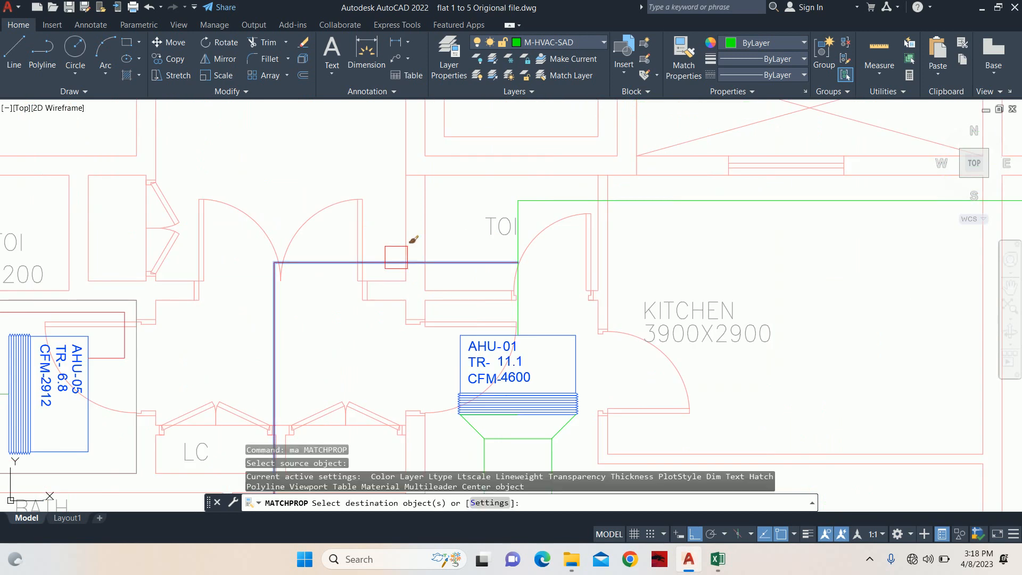
{"action": "scroll", "coordinate": [420, 259], "scroll_direction": "down", "scroll_amount": 2}
{"action": "scroll", "coordinate": [653, 251], "scroll_direction": "down", "scroll_amount": 4}
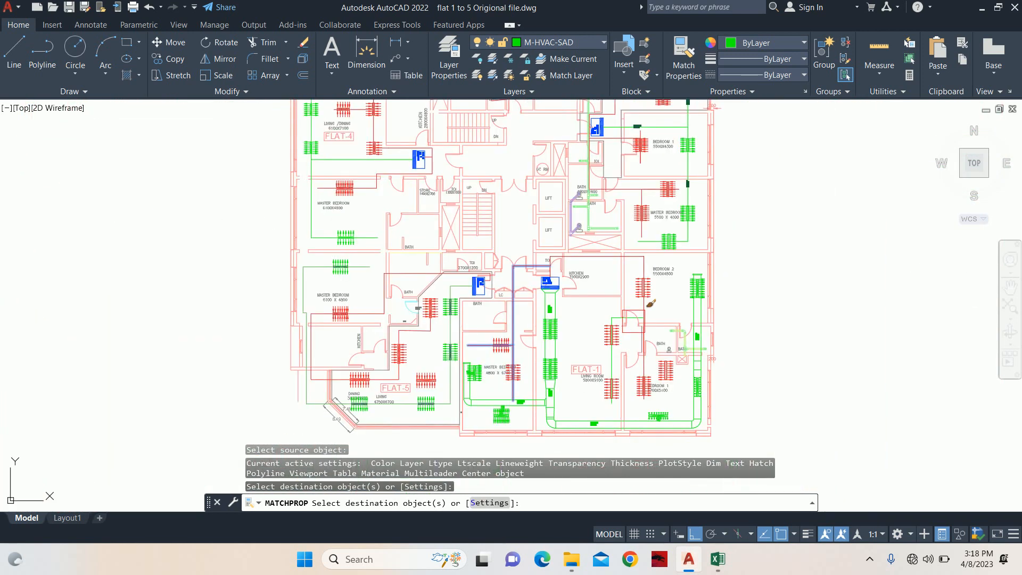
{"action": "scroll", "coordinate": [612, 281], "scroll_direction": "up", "scroll_amount": 4}
{"action": "left_click", "coordinate": [595, 298]}
{"action": "scroll", "coordinate": [588, 310], "scroll_direction": "up", "scroll_amount": 3}
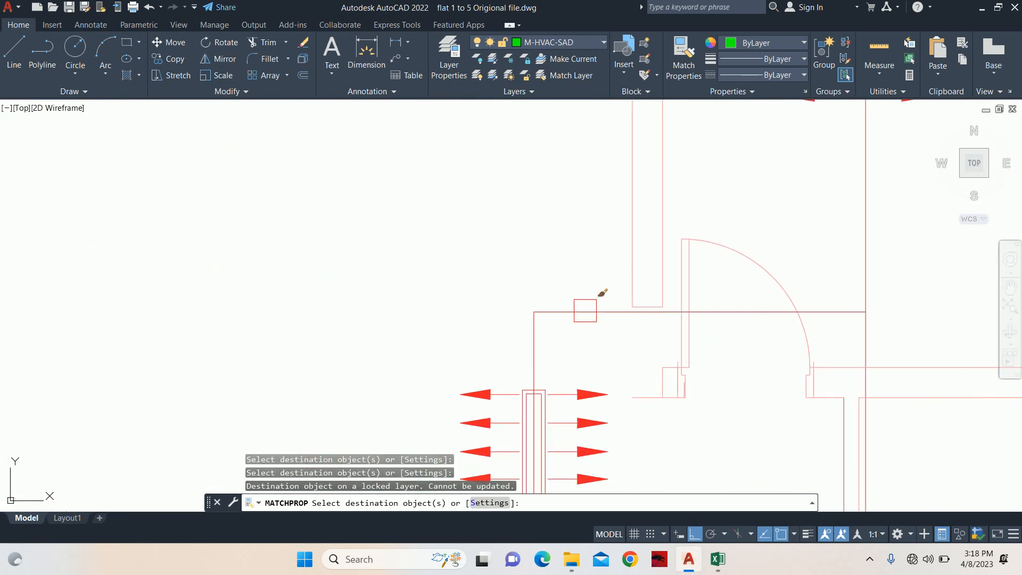
{"action": "left_click", "coordinate": [586, 310]}
{"action": "scroll", "coordinate": [588, 310], "scroll_direction": "down", "scroll_amount": 3}
{"action": "key", "text": "Return"}
{"action": "key", "text": "Escape"}
{"action": "scroll", "coordinate": [606, 314], "scroll_direction": "down", "scroll_amount": 1}
{"action": "key", "text": "Escape"}
{"action": "scroll", "coordinate": [450, 185], "scroll_direction": "down", "scroll_amount": 1}
{"action": "scroll", "coordinate": [584, 347], "scroll_direction": "up", "scroll_amount": 2}
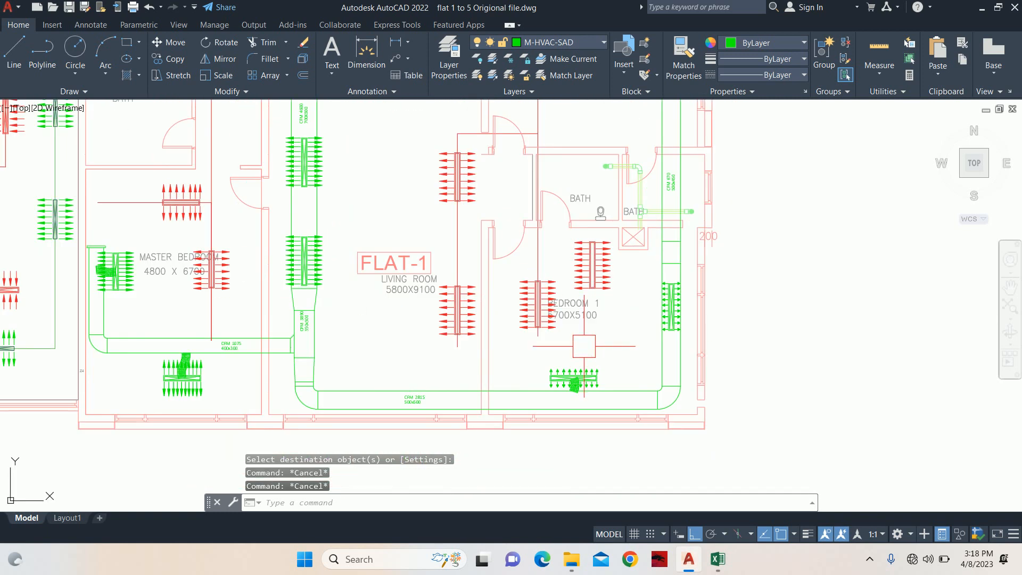
{"action": "key", "text": "Escape"}
{"action": "middle_click_drag", "start_coordinate": [556, 347], "coordinate": [546, 389]}
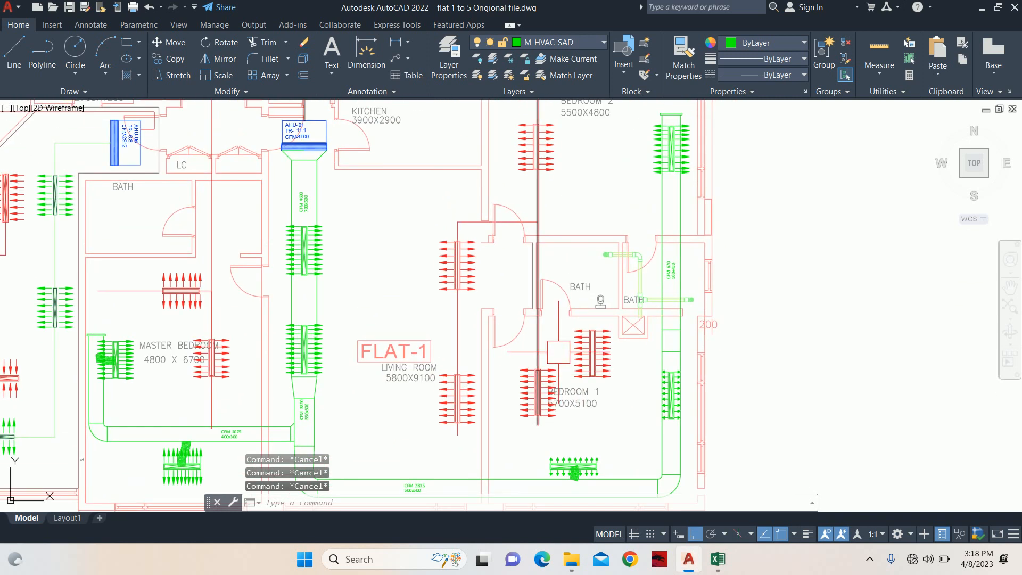
Draw a curved spline from the centre of Bedroom 1's right return diffuser to the vertical return line, with ortho off.
{"action": "scroll", "coordinate": [547, 342], "scroll_direction": "up", "scroll_amount": 4}
{"action": "type", "text": "pl"}
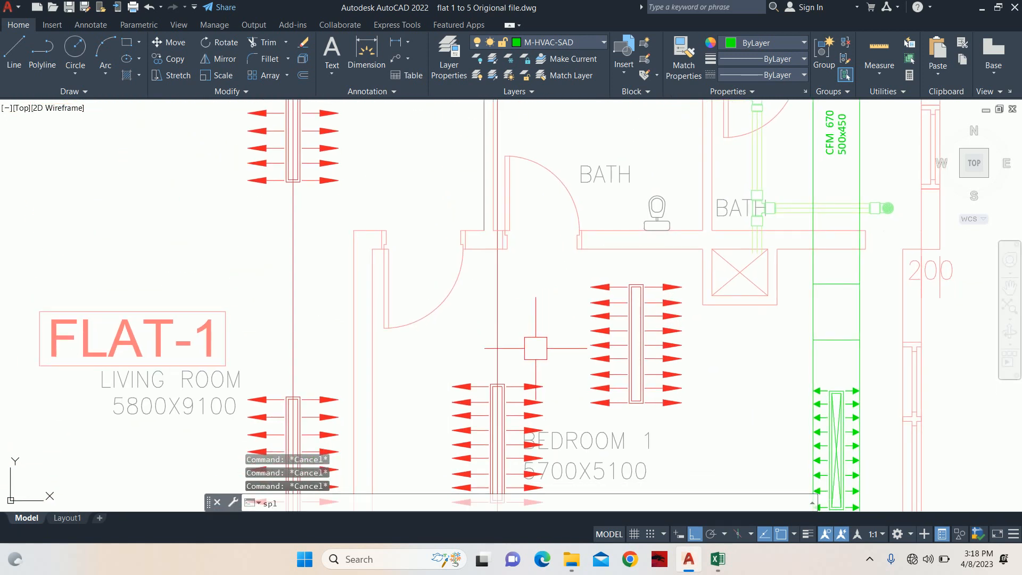
{"action": "key", "text": "Return"}
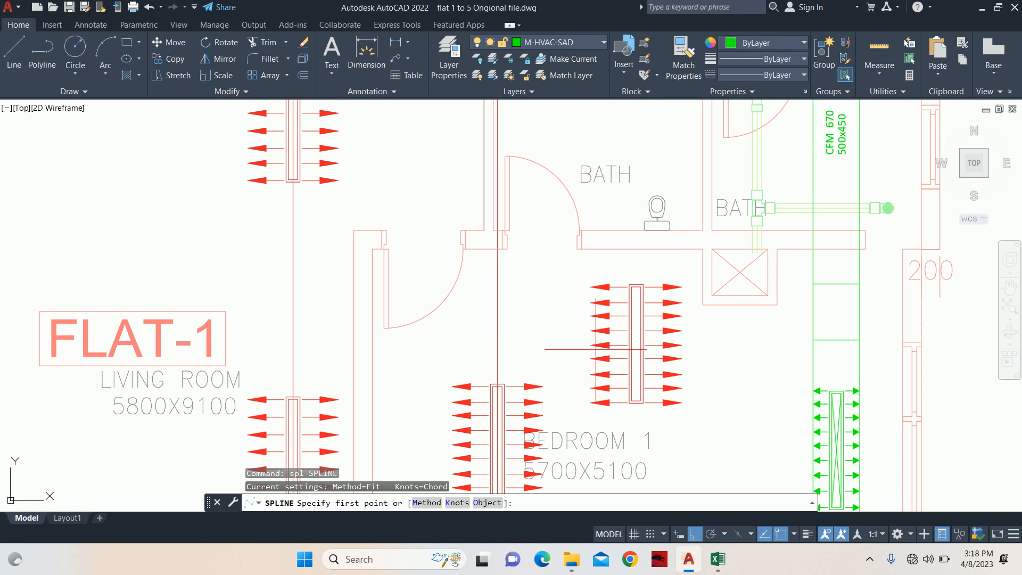
{"action": "scroll", "coordinate": [596, 349], "scroll_direction": "up", "scroll_amount": 6}
{"action": "left_click", "coordinate": [722, 329]}
{"action": "scroll", "coordinate": [564, 351], "scroll_direction": "down", "scroll_amount": 2}
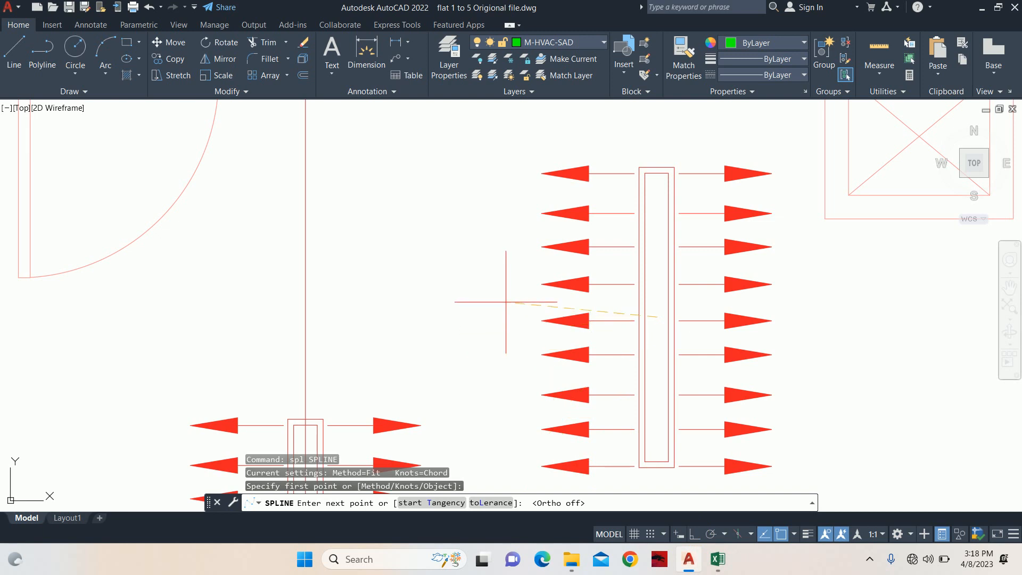
{"action": "left_click", "coordinate": [506, 292]}
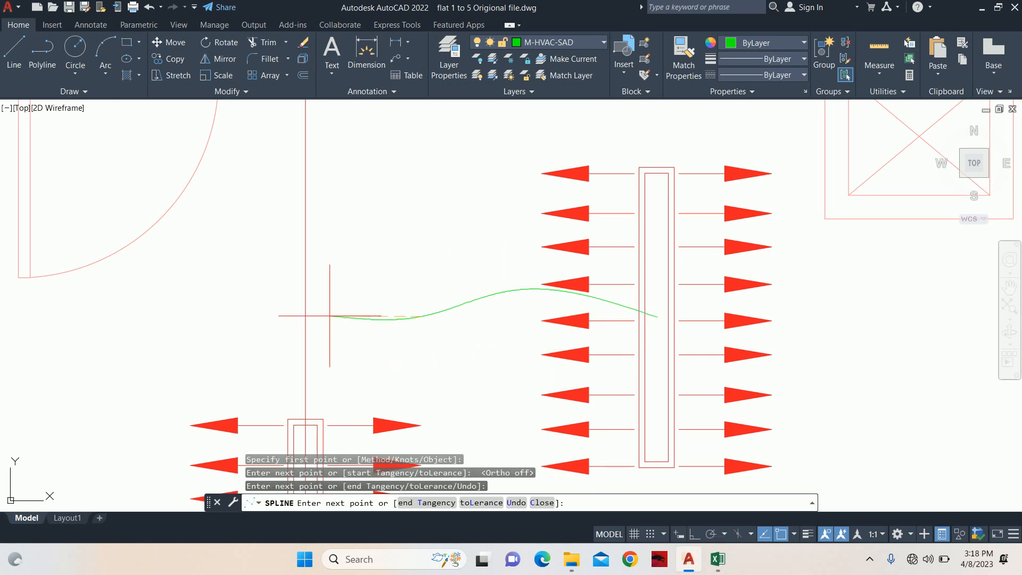
{"action": "left_click", "coordinate": [306, 316]}
{"action": "key", "text": "Return"}
Shift the spline's fit point nearest Bedroom 1's right return diffuser slightly toward that diffuser.
{"action": "left_click", "coordinate": [450, 304]}
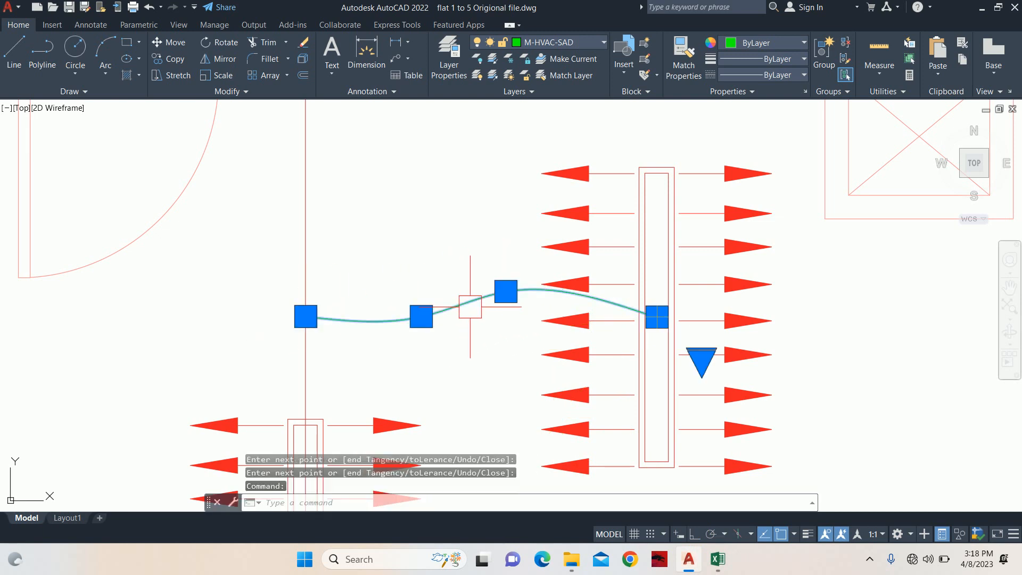
{"action": "middle_click_drag", "start_coordinate": [477, 324], "coordinate": [419, 366]}
{"action": "left_click", "coordinate": [447, 331]}
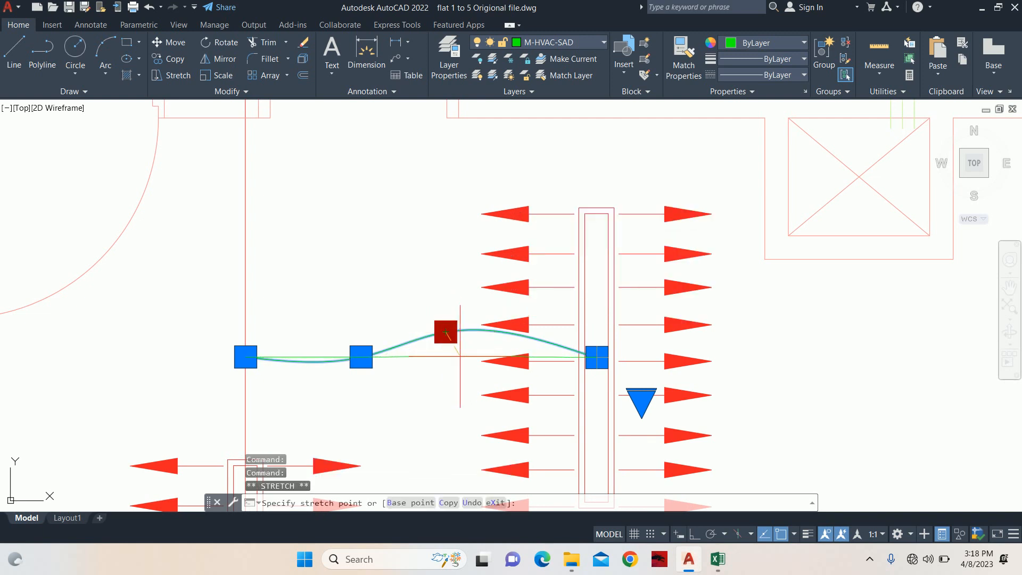
{"action": "left_click", "coordinate": [469, 330]}
{"action": "key", "text": "Escape"}
{"action": "key", "text": "Escape"}
{"action": "key", "text": "Escape"}
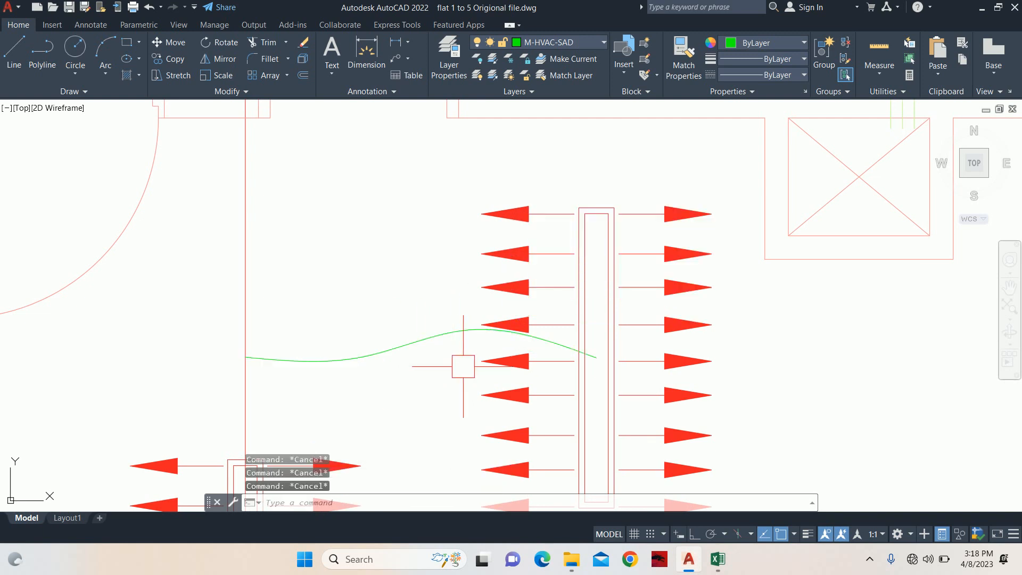
Match the spline's properties to the red vertical return line.
{"action": "type", "text": "ma"}
{"action": "key", "text": "Return"}
{"action": "left_click", "coordinate": [251, 304]}
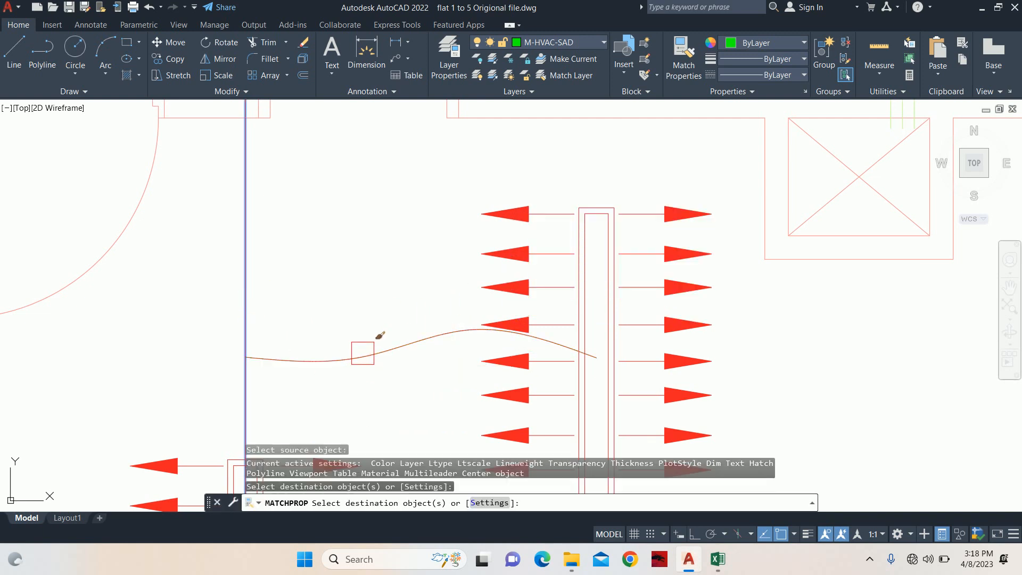
{"action": "left_click", "coordinate": [372, 354]}
{"action": "key", "text": "Escape"}
{"action": "scroll", "coordinate": [361, 319], "scroll_direction": "down", "scroll_amount": 3}
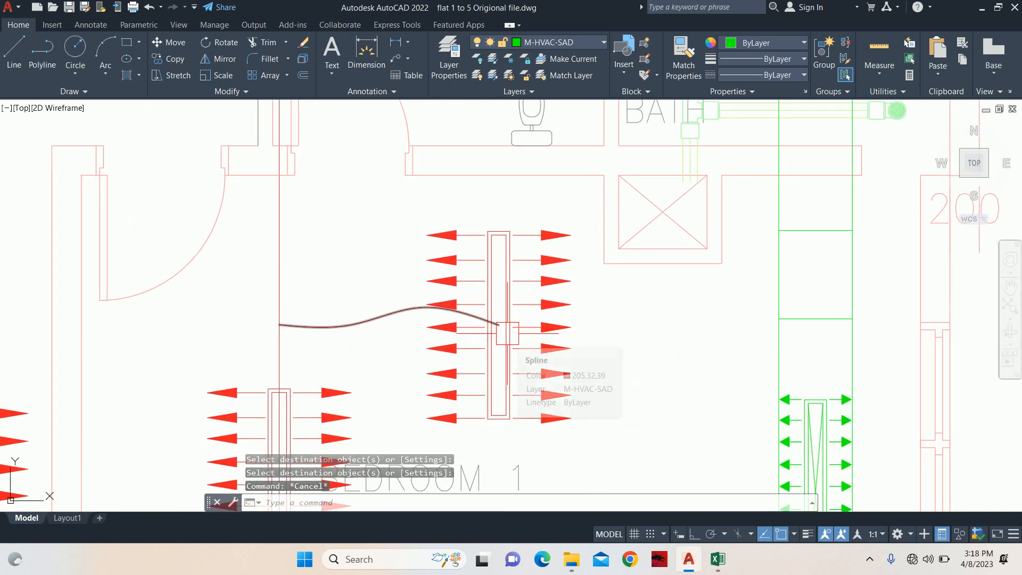
Review the Flat-1 layout, comparing the return lines' routes to AHU-01 with the supply duct run and its CFM and size labels.
{"action": "scroll", "coordinate": [479, 322], "scroll_direction": "down", "scroll_amount": 4}
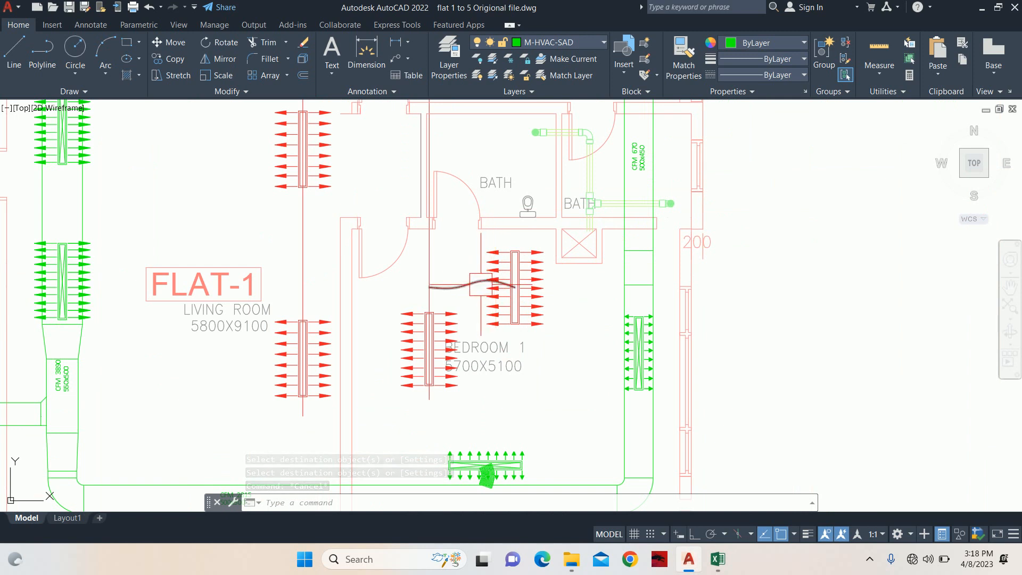
{"action": "scroll", "coordinate": [399, 348], "scroll_direction": "down", "scroll_amount": 1}
{"action": "middle_click_drag", "start_coordinate": [400, 348], "coordinate": [371, 435]}
{"action": "key", "text": "Escape"}
{"action": "middle_click_drag", "start_coordinate": [388, 367], "coordinate": [402, 389]}
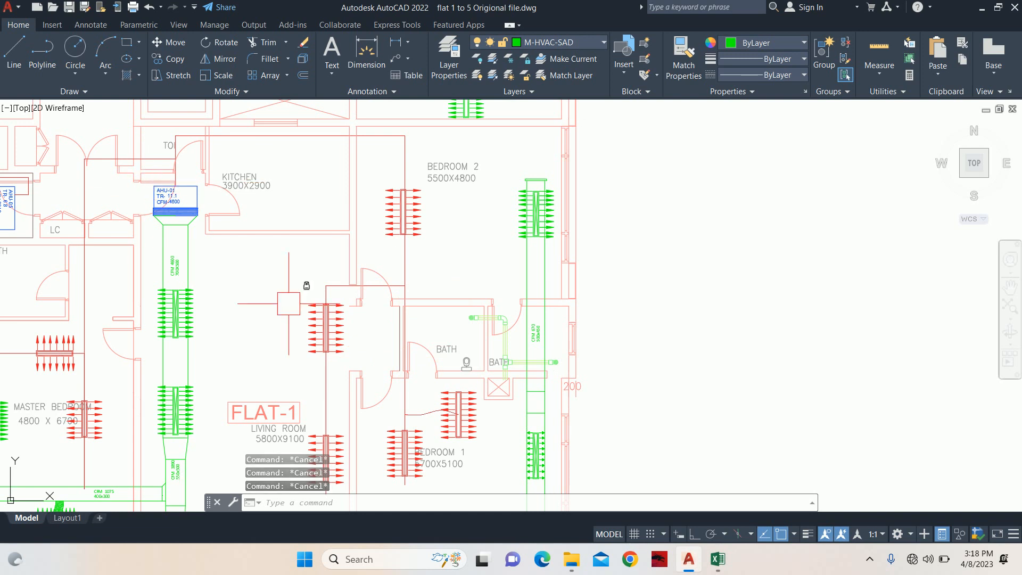
{"action": "mouse_move", "coordinate": [479, 399]}
{"action": "middle_mouse_down"}
{"action": "mouse_move", "coordinate": [517, 286]}
{"action": "mouse_move", "coordinate": [507, 265]}
{"action": "middle_mouse_up"}
{"action": "scroll", "coordinate": [422, 296], "scroll_direction": "up", "scroll_amount": 2}
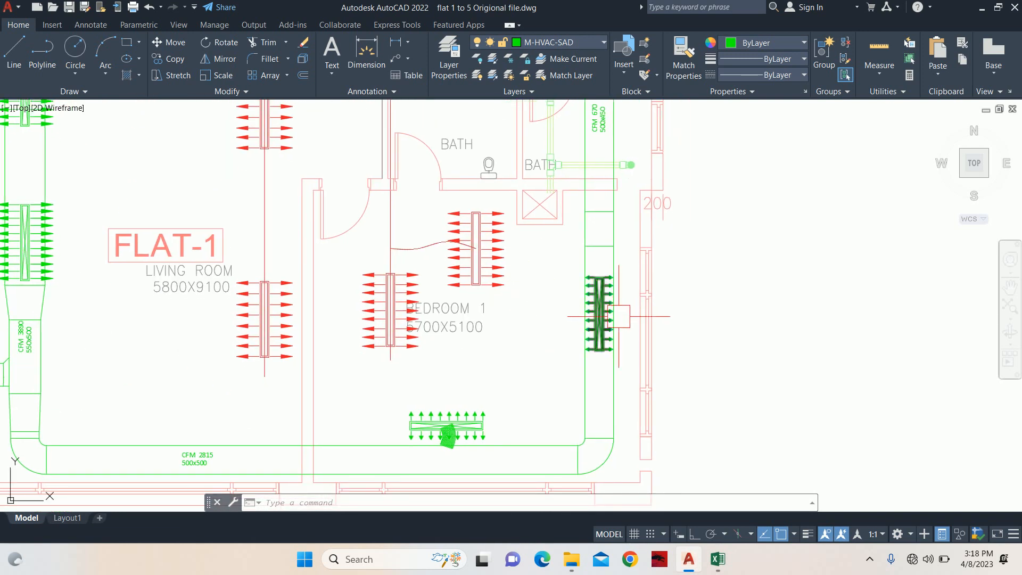
{"action": "mouse_move", "coordinate": [479, 408]}
{"action": "middle_mouse_down"}
{"action": "mouse_move", "coordinate": [514, 349]}
{"action": "mouse_move", "coordinate": [483, 404]}
{"action": "mouse_move", "coordinate": [589, 290]}
{"action": "middle_mouse_up"}
{"action": "key", "text": "Escape"}
{"action": "key", "text": "Escape"}
{"action": "scroll", "coordinate": [315, 377], "scroll_direction": "up", "scroll_amount": 2}
{"action": "scroll", "coordinate": [315, 378], "scroll_direction": "down", "scroll_amount": 3}
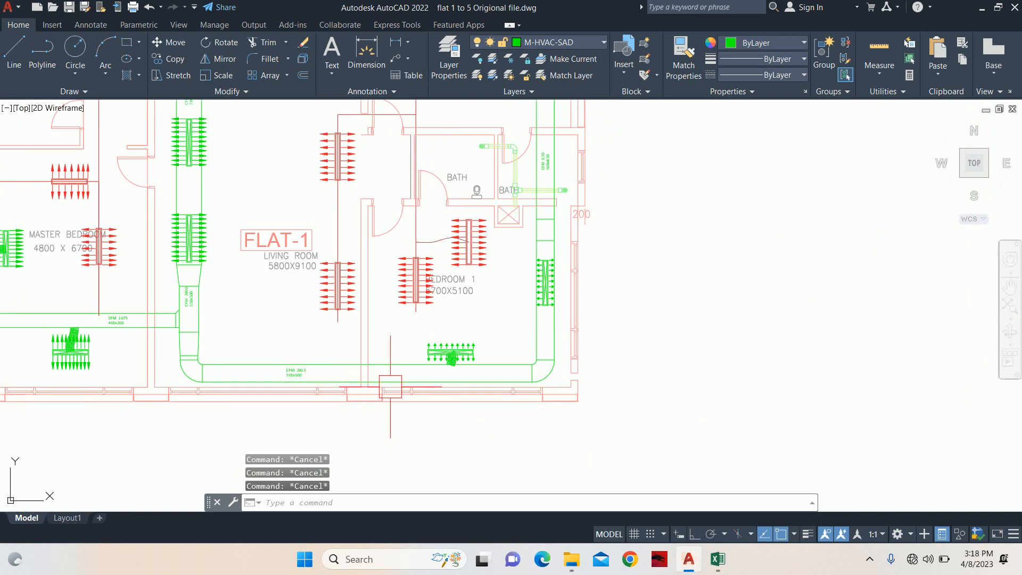
{"action": "middle_click_drag", "start_coordinate": [491, 361], "coordinate": [471, 440]}
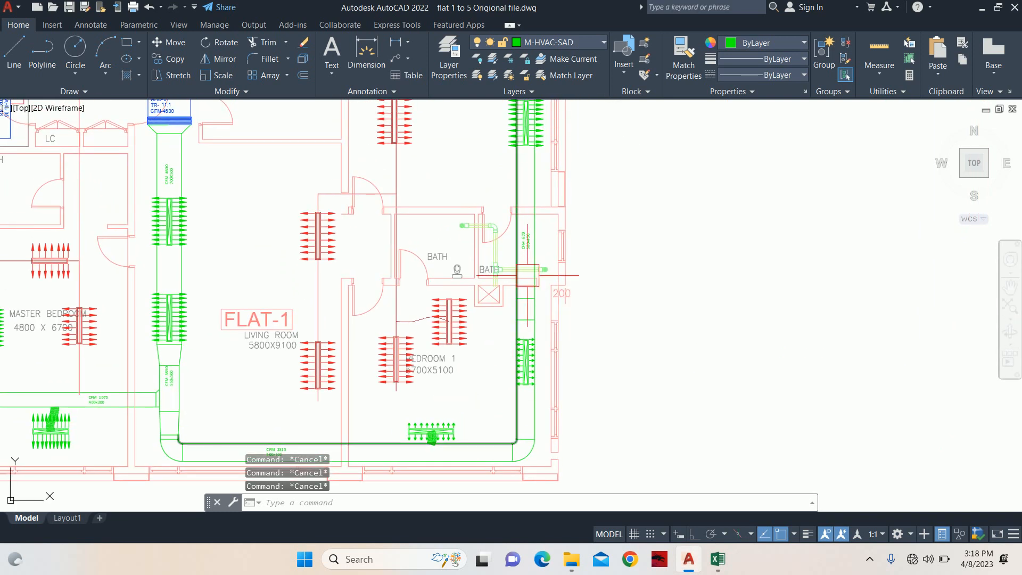
{"action": "middle_click_drag", "start_coordinate": [527, 275], "coordinate": [532, 323]}
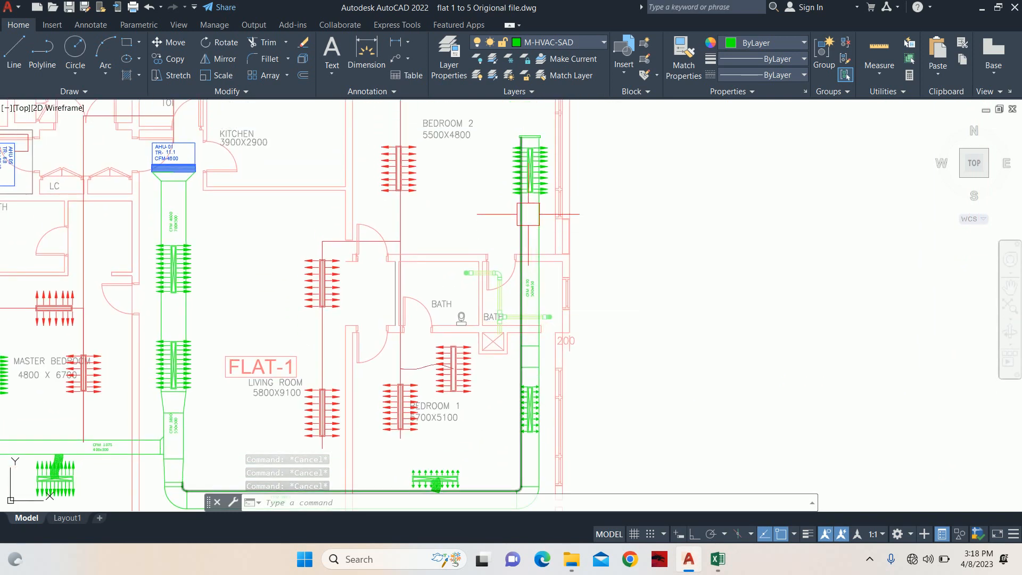
{"action": "scroll", "coordinate": [528, 287], "scroll_direction": "up", "scroll_amount": 8}
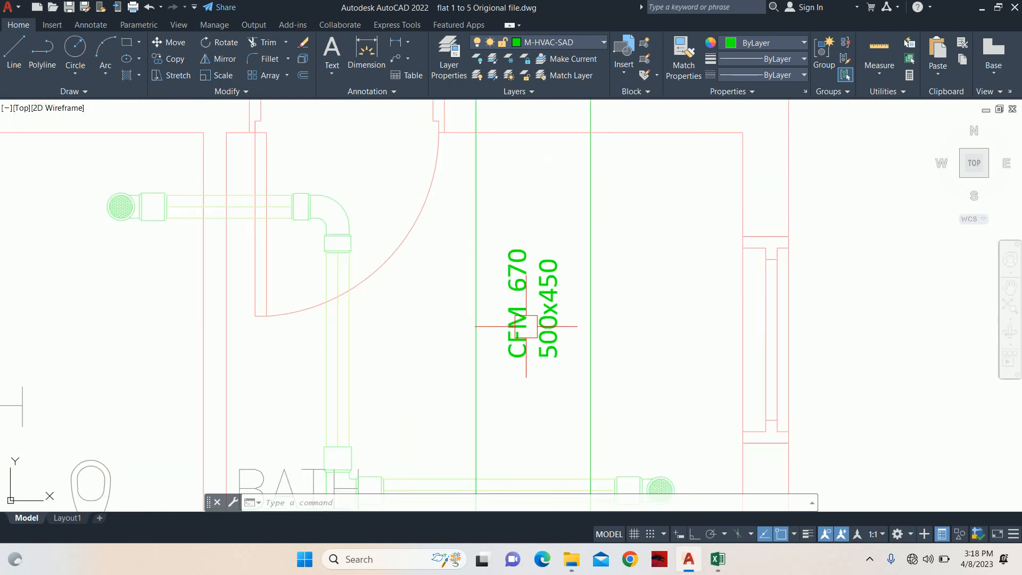
{"action": "scroll", "coordinate": [527, 324], "scroll_direction": "down", "scroll_amount": 8}
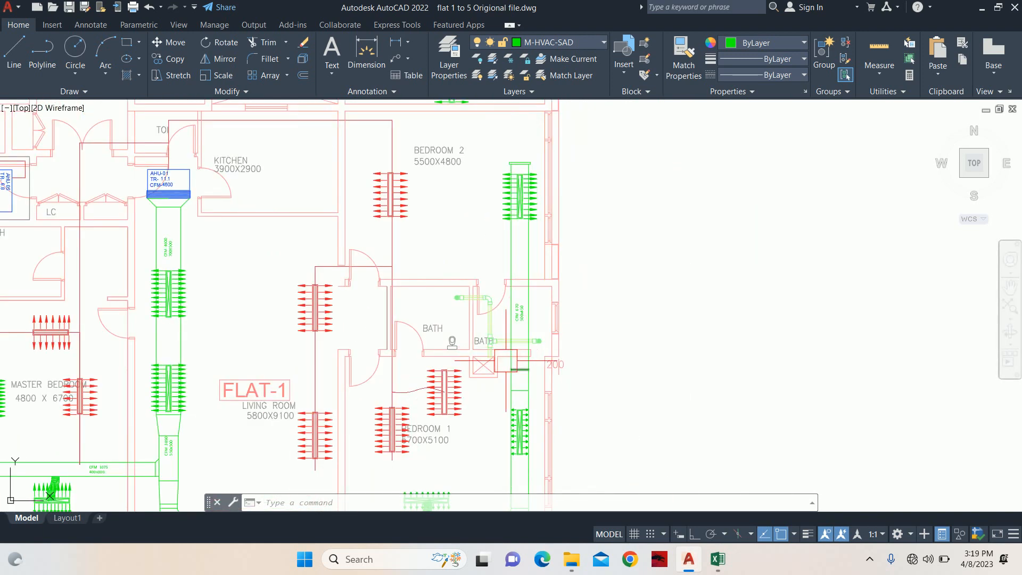
{"action": "middle_click_drag", "start_coordinate": [426, 386], "coordinate": [513, 241]}
{"action": "scroll", "coordinate": [354, 365], "scroll_direction": "up", "scroll_amount": 6}
{"action": "scroll", "coordinate": [370, 367], "scroll_direction": "down", "scroll_amount": 8}
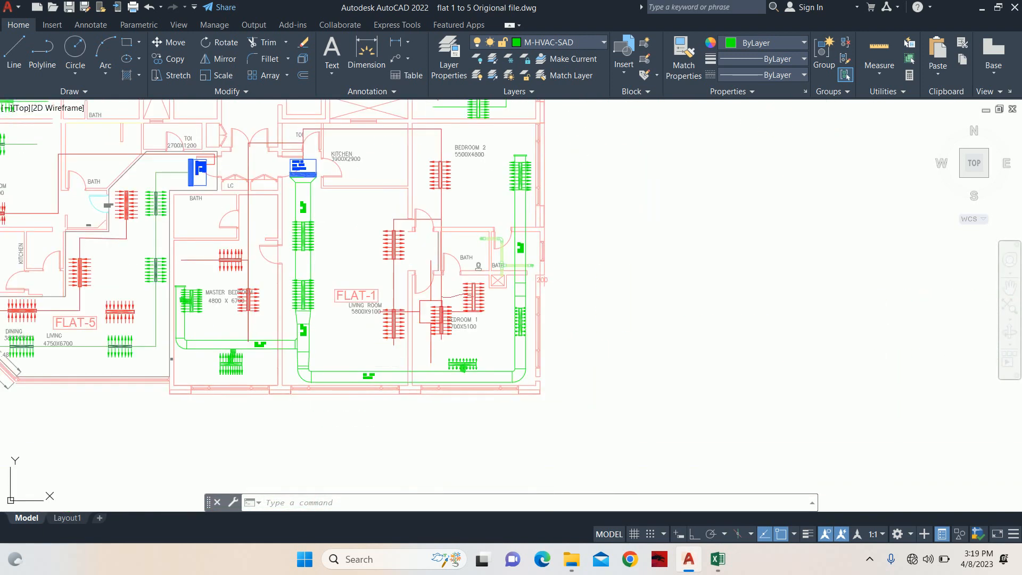
{"action": "middle_click_drag", "start_coordinate": [442, 239], "coordinate": [435, 272]}
{"action": "scroll", "coordinate": [438, 237], "scroll_direction": "up", "scroll_amount": 4}
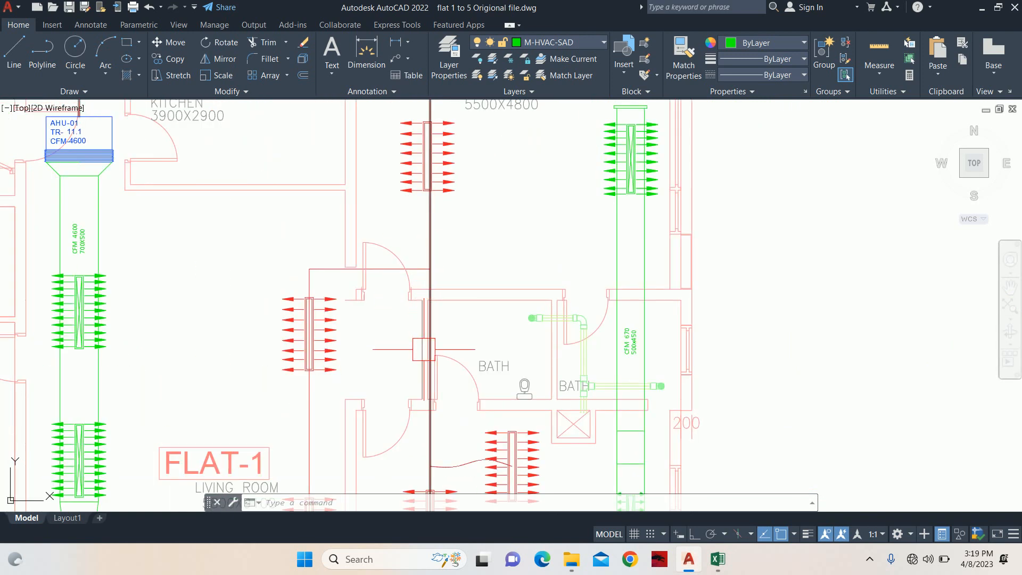
{"action": "scroll", "coordinate": [424, 348], "scroll_direction": "down", "scroll_amount": 2}
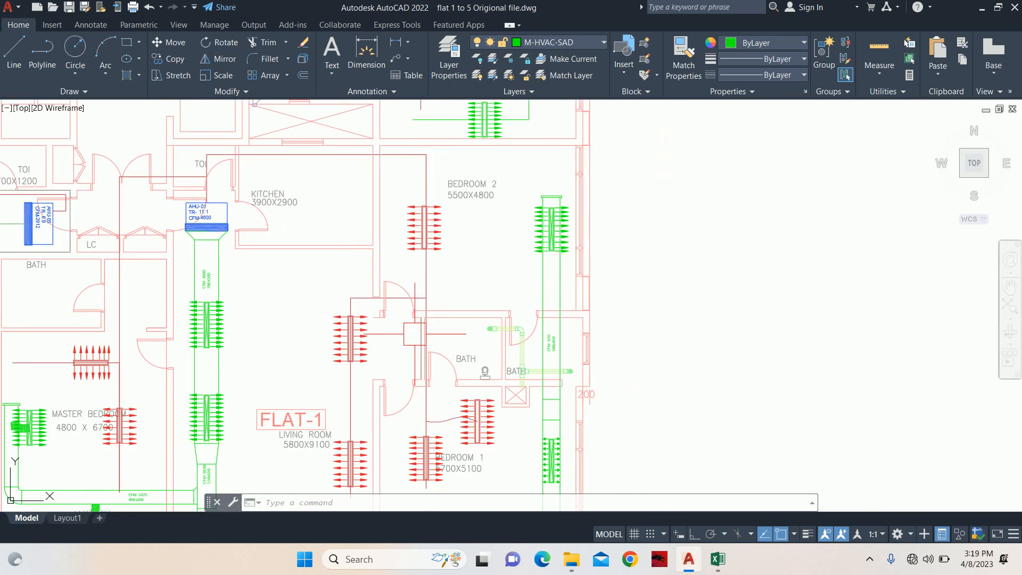
{"action": "middle_click_drag", "start_coordinate": [416, 332], "coordinate": [413, 273]}
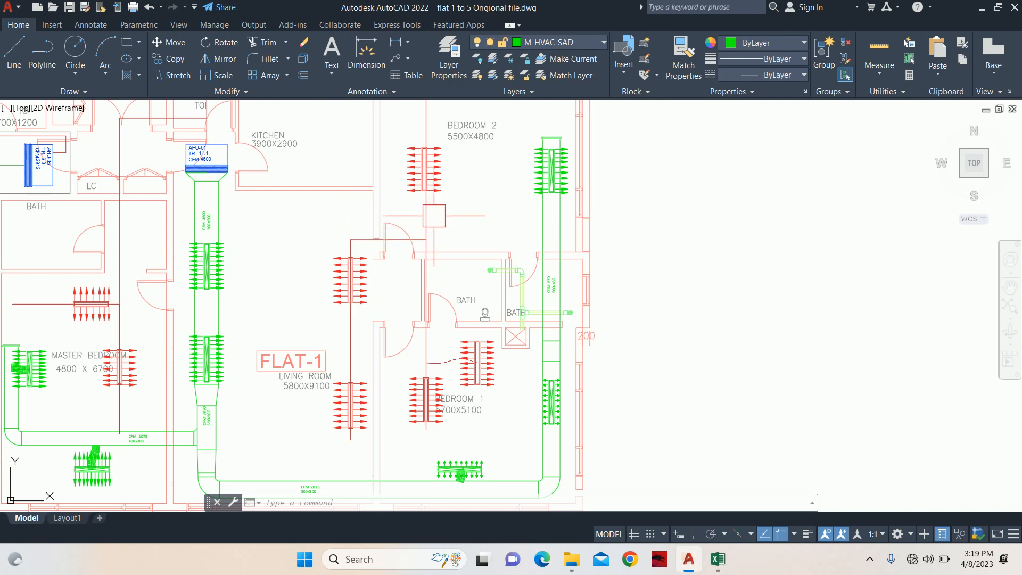
{"action": "scroll", "coordinate": [434, 212], "scroll_direction": "up", "scroll_amount": 2}
{"action": "middle_click_drag", "start_coordinate": [434, 211], "coordinate": [436, 221]}
{"action": "left_click", "coordinate": [378, 267]}
{"action": "scroll", "coordinate": [377, 268], "scroll_direction": "up", "scroll_amount": 4}
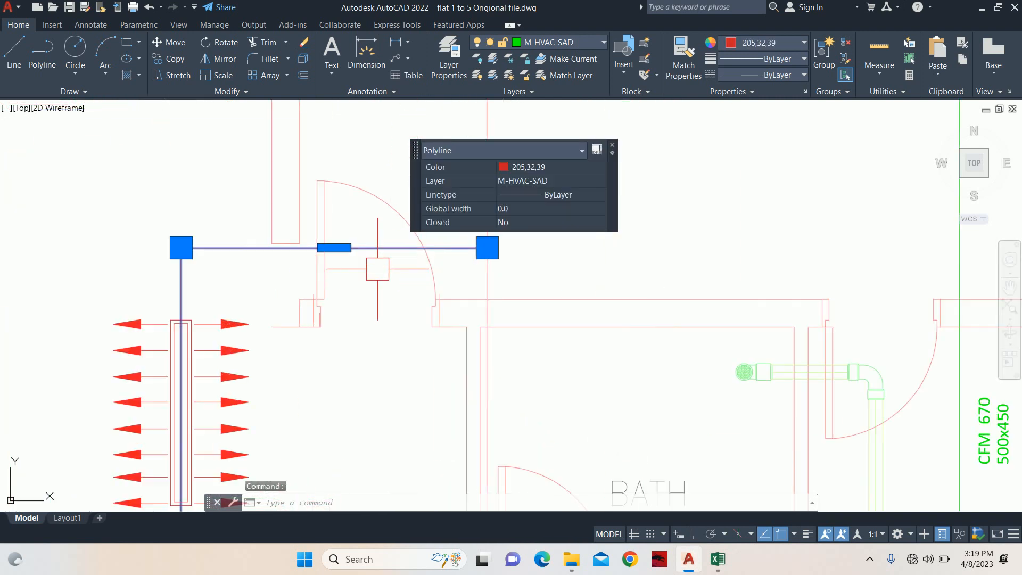
{"action": "scroll", "coordinate": [377, 269], "scroll_direction": "up", "scroll_amount": 1}
{"action": "scroll", "coordinate": [346, 250], "scroll_direction": "down", "scroll_amount": 4}
{"action": "key", "text": "Escape"}
{"action": "key", "text": "Escape"}
{"action": "scroll", "coordinate": [352, 251], "scroll_direction": "up", "scroll_amount": 3}
{"action": "left_click", "coordinate": [354, 248]}
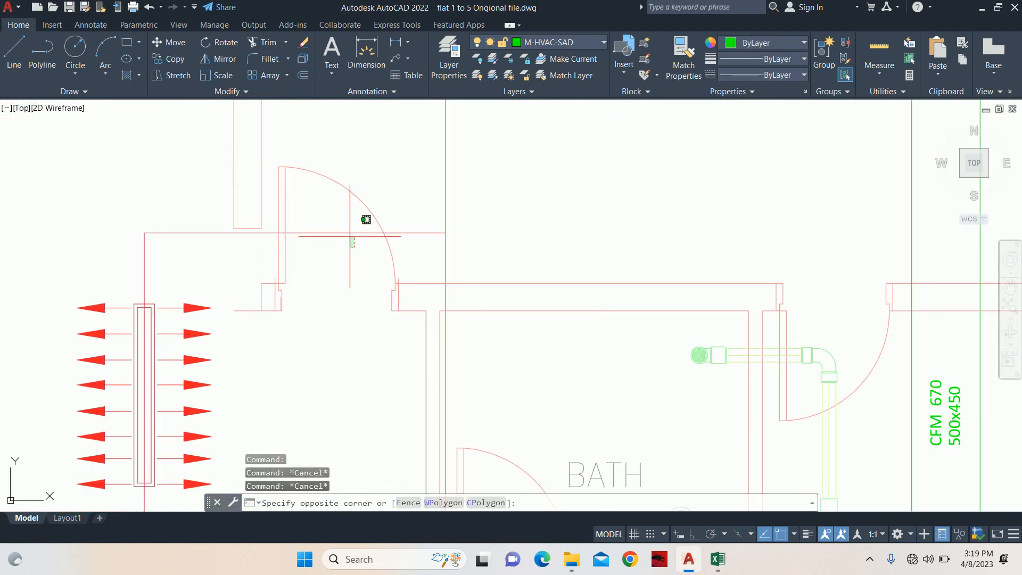
{"action": "left_click", "coordinate": [350, 237]}
{"action": "left_click", "coordinate": [295, 232]}
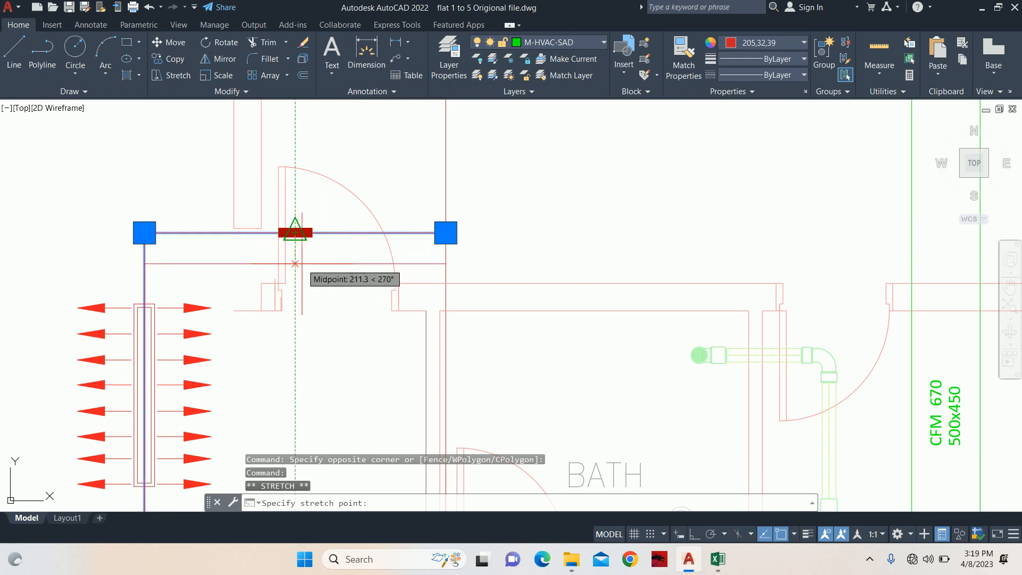
{"action": "key", "text": "Escape"}
{"action": "key", "text": "Escape"}
{"action": "key", "text": "Escape"}
{"action": "scroll", "coordinate": [319, 320], "scroll_direction": "down", "scroll_amount": 5}
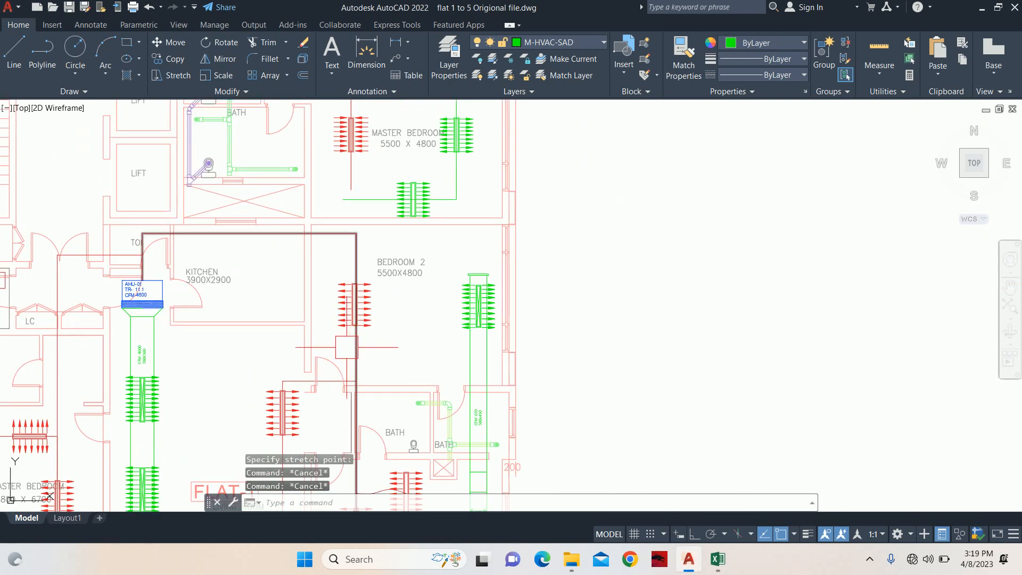
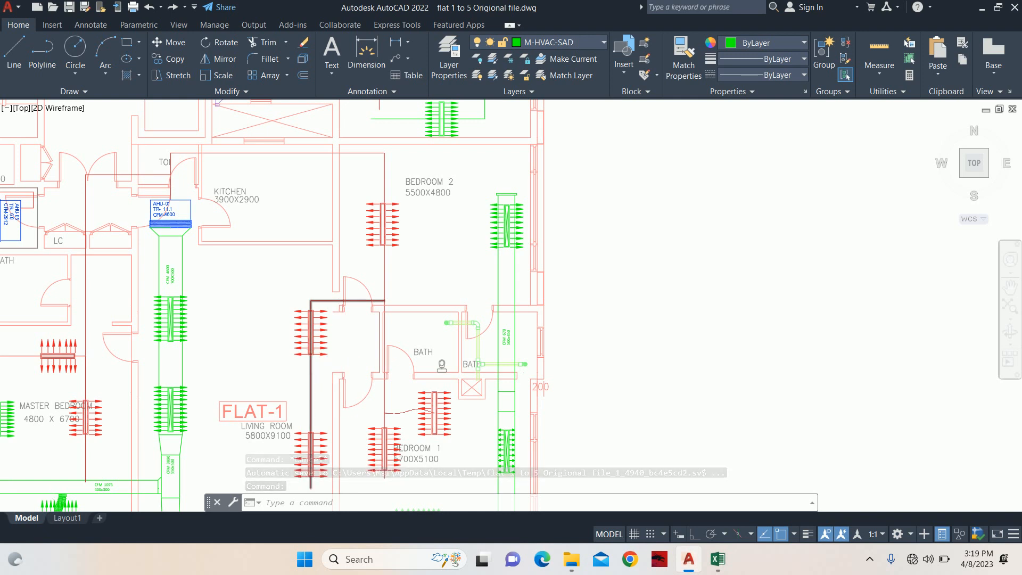
Open the block definition of the living room's upper return diffuser in the Block Editor.
{"action": "scroll", "coordinate": [311, 360], "scroll_direction": "up", "scroll_amount": 5}
{"action": "left_click", "coordinate": [312, 335]}
{"action": "type", "text": "BE"}
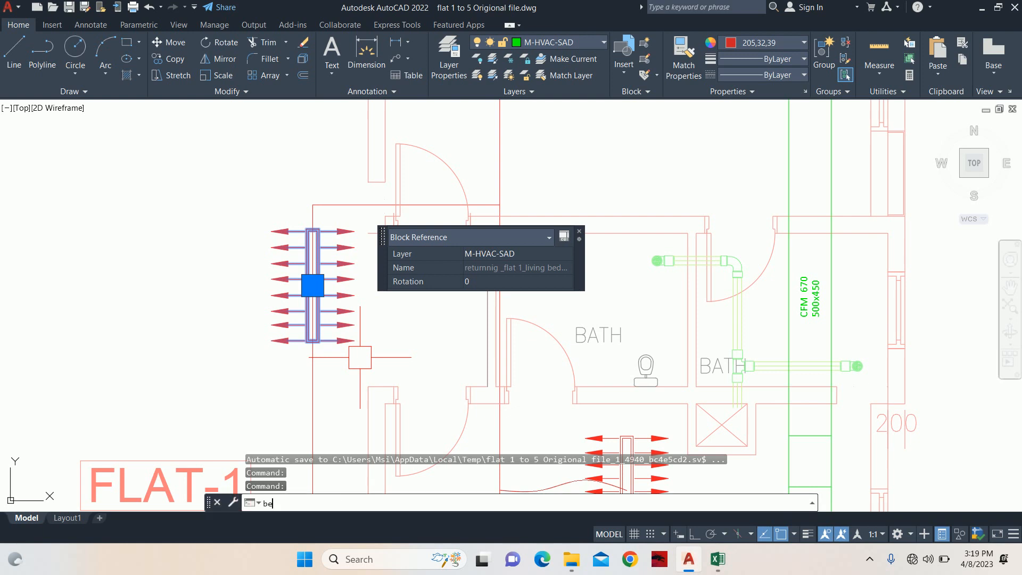
{"action": "key", "text": "Return"}
{"action": "left_click", "coordinate": [492, 367]}
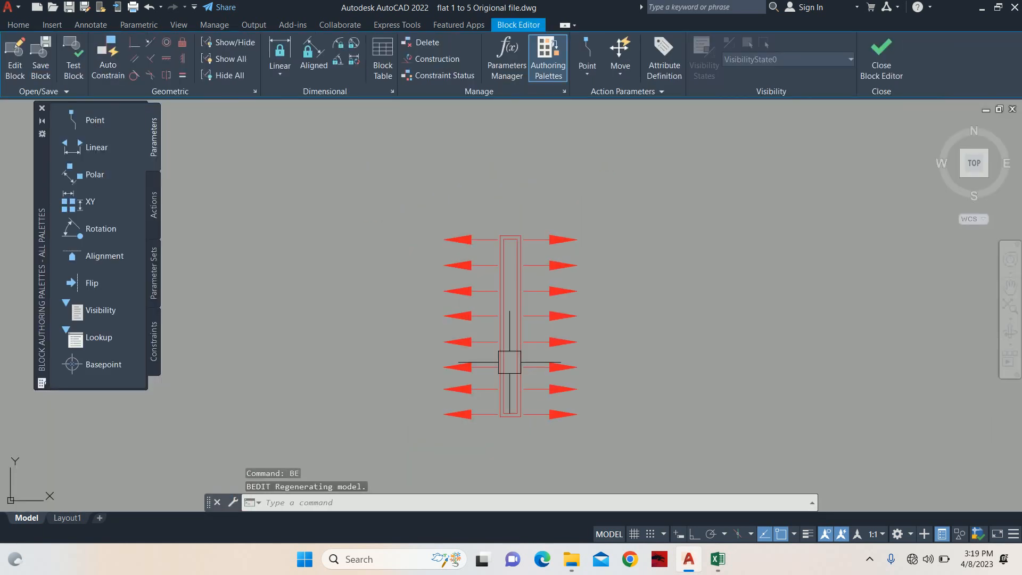
Shorten the diffuser's right-hand arrowheads by stretching their tips horizontally toward the frame, with ortho on.
{"action": "type", "text": "s"}
{"action": "key", "text": "Return"}
{"action": "left_click", "coordinate": [645, 431]}
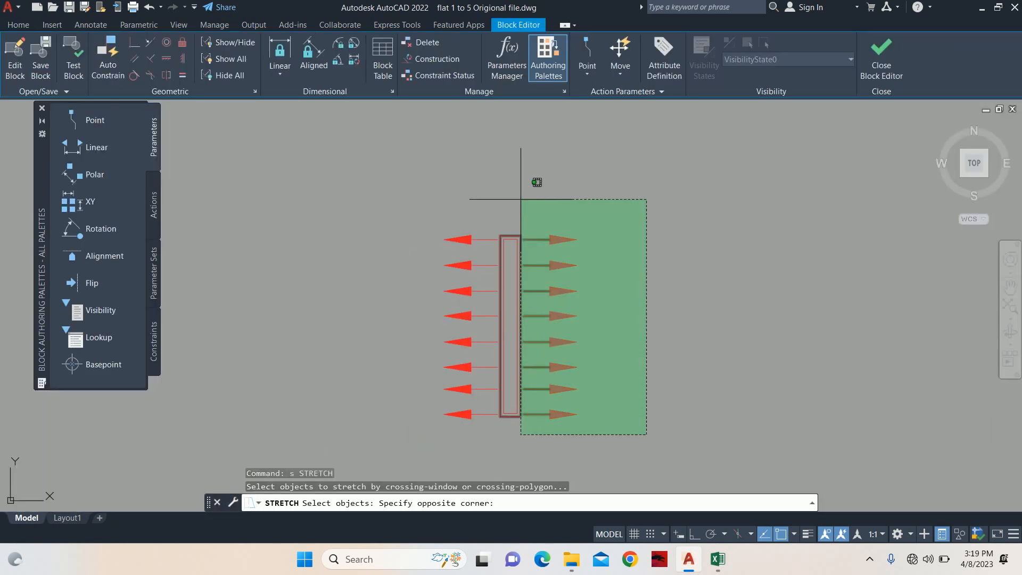
{"action": "left_click", "coordinate": [571, 201]}
{"action": "scroll", "coordinate": [569, 213], "scroll_direction": "up", "scroll_amount": 8}
{"action": "key", "text": "Return"}
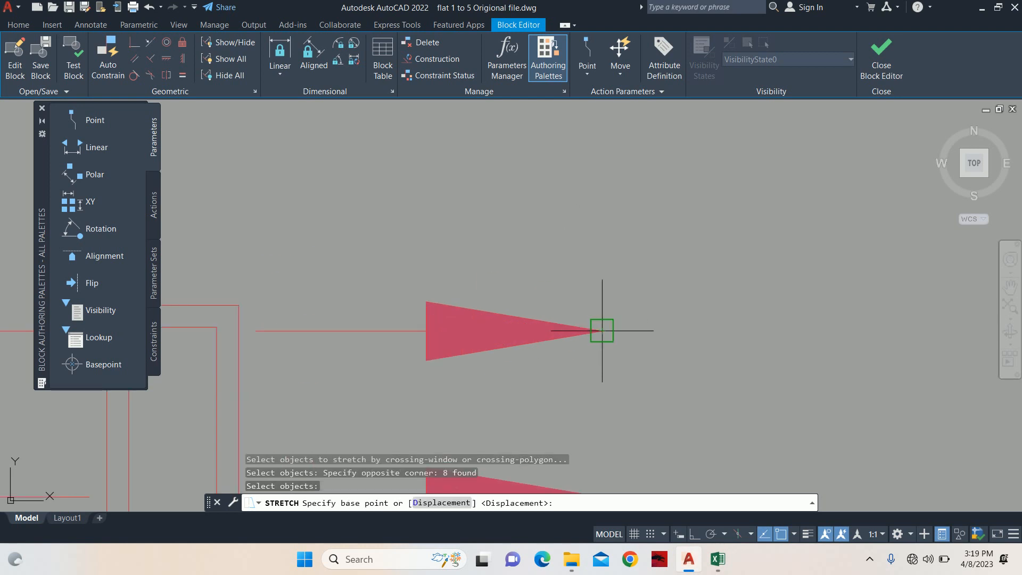
{"action": "left_click", "coordinate": [600, 324]}
{"action": "scroll", "coordinate": [512, 327], "scroll_direction": "up", "scroll_amount": 4}
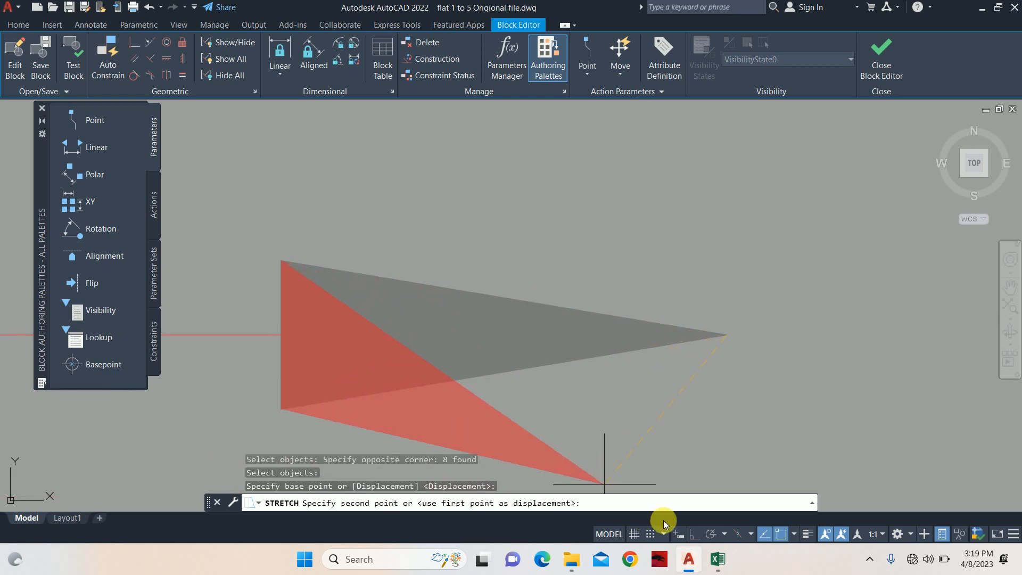
{"action": "left_click", "coordinate": [697, 538]}
{"action": "left_click", "coordinate": [410, 317]}
{"action": "key", "text": "Escape"}
{"action": "key", "text": "Escape"}
{"action": "scroll", "coordinate": [415, 288], "scroll_direction": "down", "scroll_amount": 12}
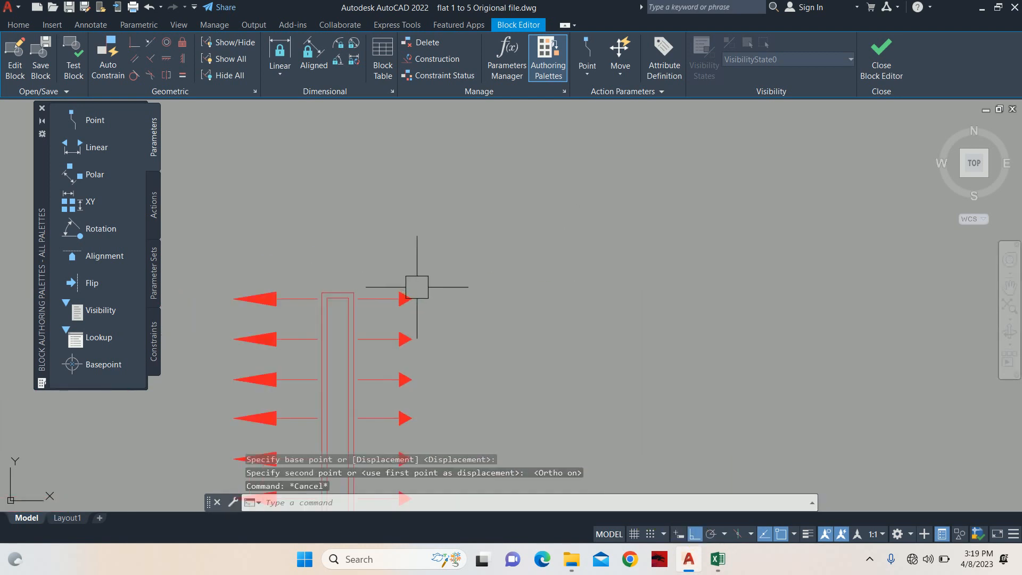
Stretch the right-hand arrows about 98 units toward the diffuser frame to shorten their shafts.
{"action": "middle_click_drag", "start_coordinate": [429, 293], "coordinate": [444, 262]}
{"action": "key", "text": "Return"}
{"action": "left_click", "coordinate": [467, 379]}
{"action": "left_click", "coordinate": [418, 208]}
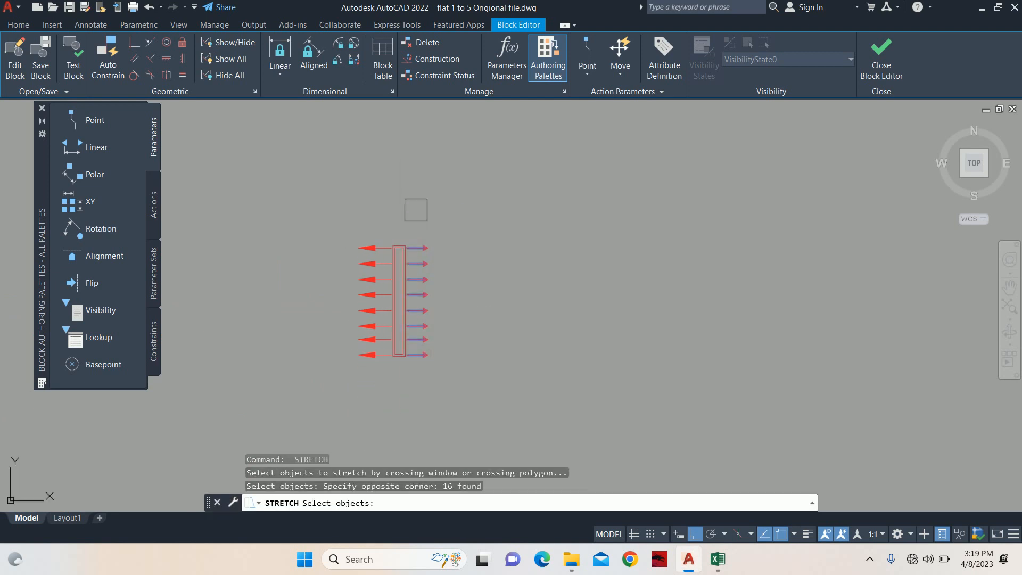
{"action": "scroll", "coordinate": [426, 231], "scroll_direction": "up", "scroll_amount": 6}
{"action": "key", "text": "Return"}
{"action": "left_click", "coordinate": [436, 228]}
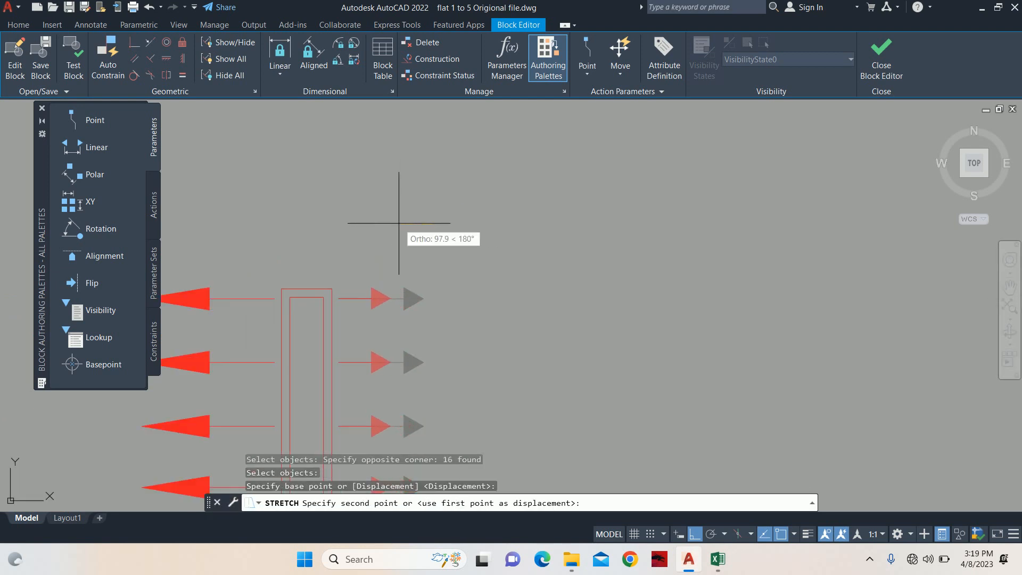
{"action": "left_click", "coordinate": [397, 222]}
{"action": "key", "text": "Escape"}
{"action": "key", "text": "Escape"}
{"action": "middle_click_drag", "start_coordinate": [382, 293], "coordinate": [390, 272]}
{"action": "type", "text": "MU"}
{"action": "key", "text": "BackSpace"}
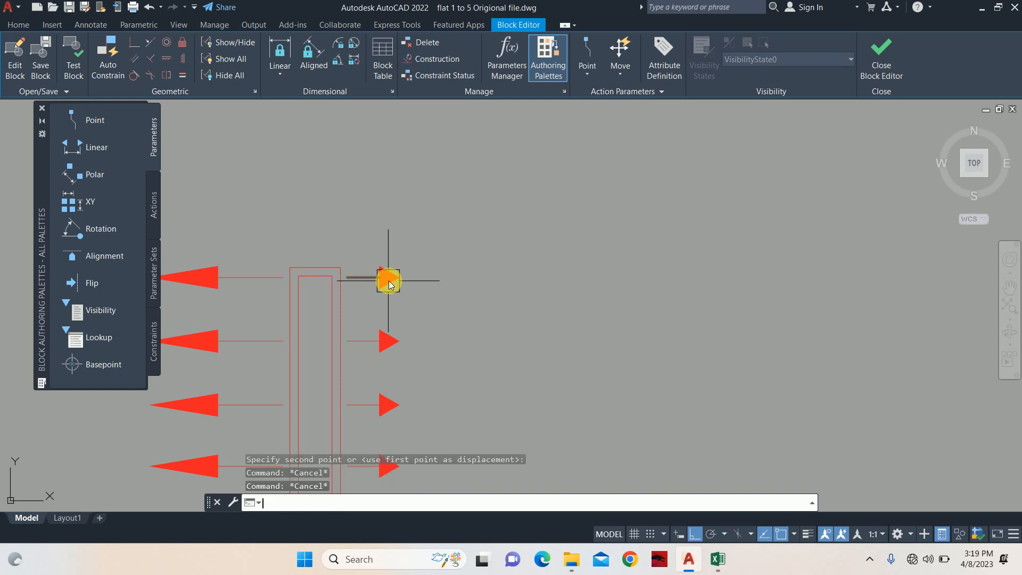
{"action": "type", "text": "i"}
{"action": "key", "text": "Return"}
{"action": "left_click", "coordinate": [433, 221]}
{"action": "scroll", "coordinate": [413, 313], "scroll_direction": "down", "scroll_amount": 4}
{"action": "middle_click_drag", "start_coordinate": [410, 313], "coordinate": [412, 292]}
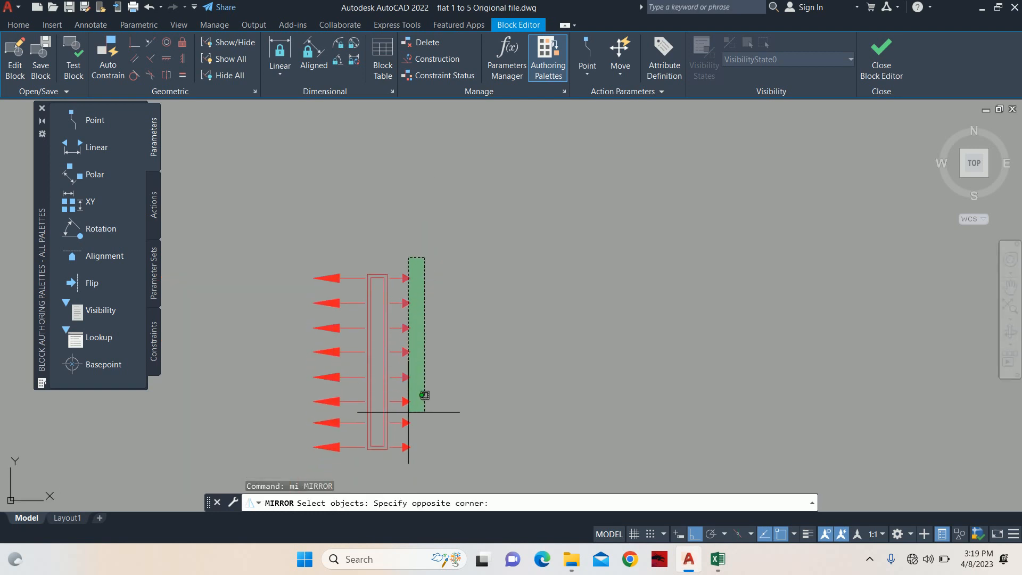
{"action": "left_click", "coordinate": [413, 439]}
{"action": "scroll", "coordinate": [404, 448], "scroll_direction": "up", "scroll_amount": 8}
{"action": "key", "text": "Return"}
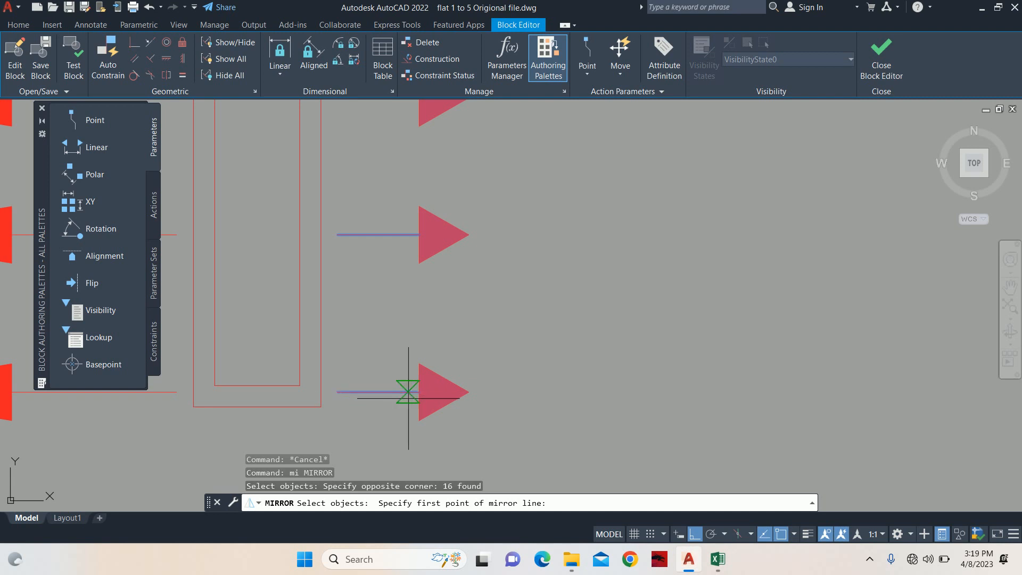
{"action": "scroll", "coordinate": [408, 398], "scroll_direction": "up", "scroll_amount": 4}
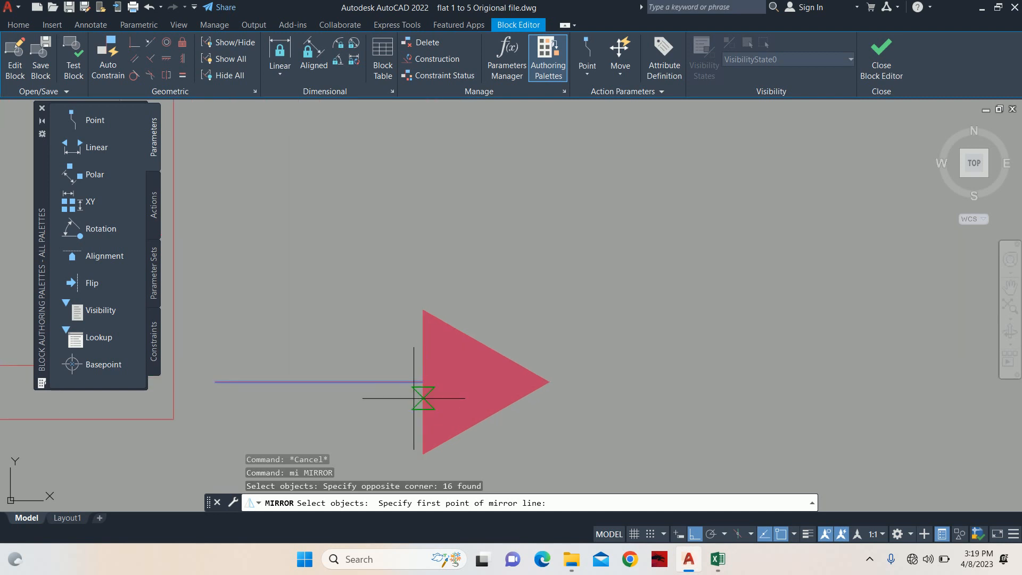
{"action": "left_click", "coordinate": [363, 382]}
{"action": "key", "text": "Escape"}
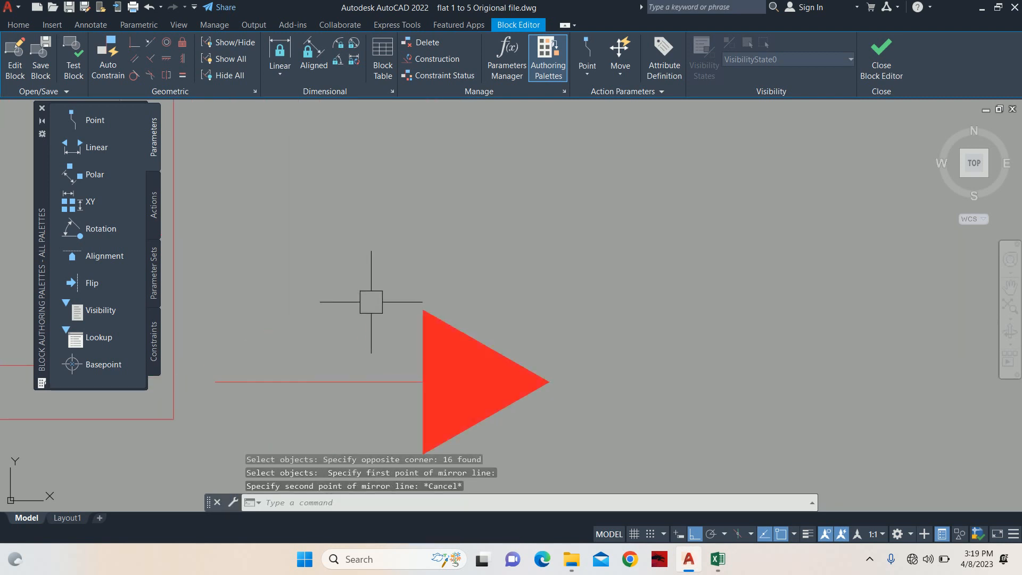
Mirror the right-hand arrows about a vertical line through their shaft midpoints, erasing the originals, so they point toward the frame.
{"action": "scroll", "coordinate": [411, 334], "scroll_direction": "down", "scroll_amount": 4}
{"action": "key", "text": "Return"}
{"action": "left_click", "coordinate": [495, 424]}
{"action": "scroll", "coordinate": [431, 305], "scroll_direction": "down", "scroll_amount": 4}
{"action": "scroll", "coordinate": [431, 305], "scroll_direction": "down", "scroll_amount": 4}
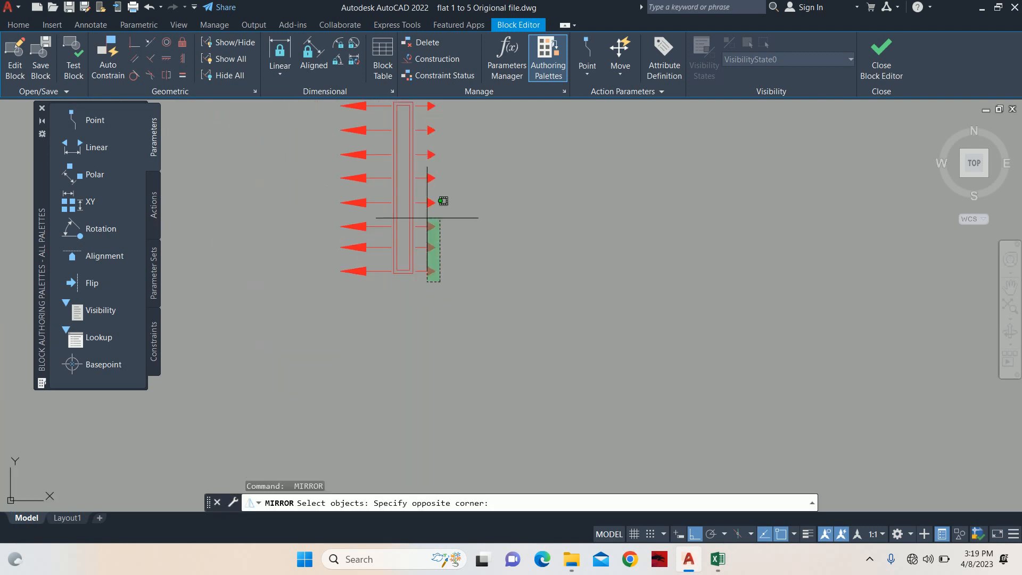
{"action": "left_click", "coordinate": [433, 141]}
{"action": "scroll", "coordinate": [420, 260], "scroll_direction": "up", "scroll_amount": 4}
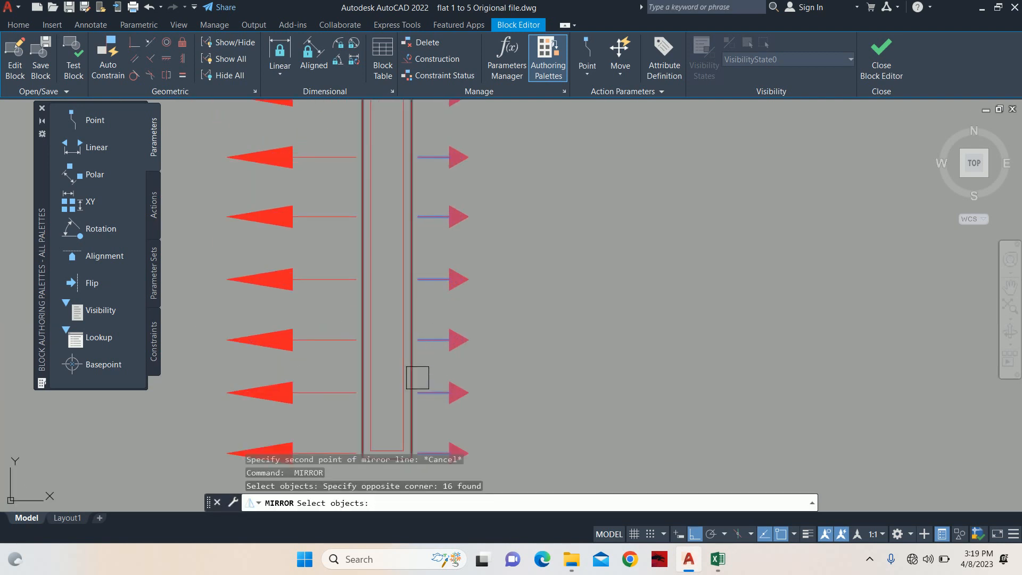
{"action": "scroll", "coordinate": [420, 310], "scroll_direction": "up", "scroll_amount": 5}
{"action": "key", "text": "Return"}
{"action": "left_click", "coordinate": [383, 368]}
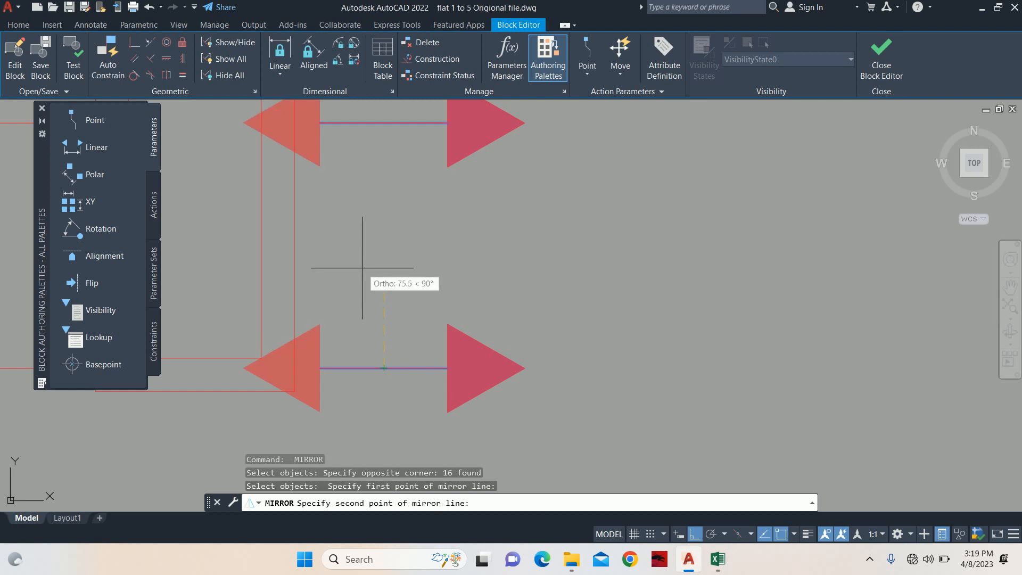
{"action": "left_click", "coordinate": [363, 264]}
{"action": "type", "text": "y"}
{"action": "key", "text": "Return"}
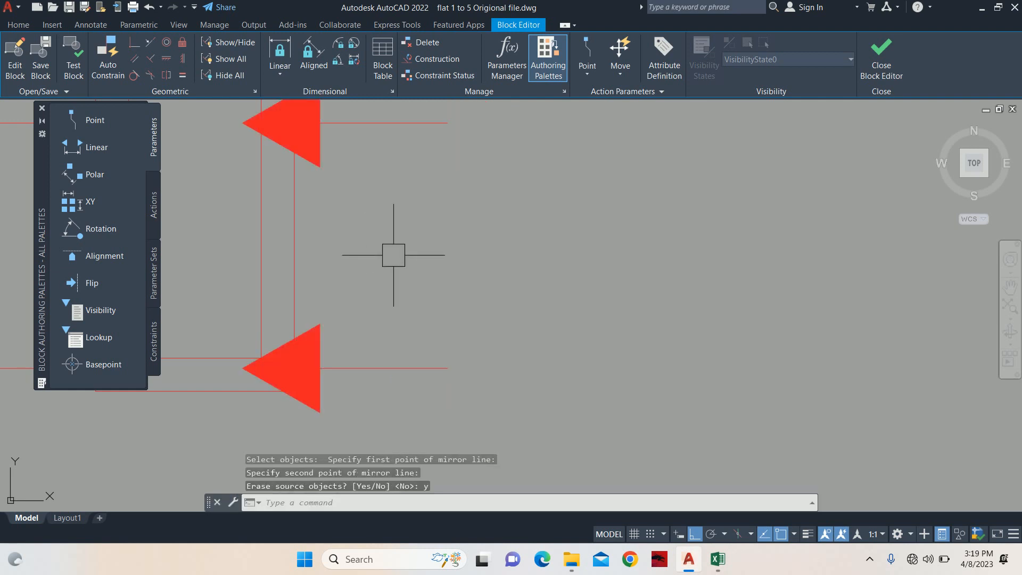
{"action": "scroll", "coordinate": [400, 265], "scroll_direction": "down", "scroll_amount": 5}
{"action": "type", "text": "m"}
{"action": "key", "text": "Return"}
{"action": "left_click", "coordinate": [448, 349]}
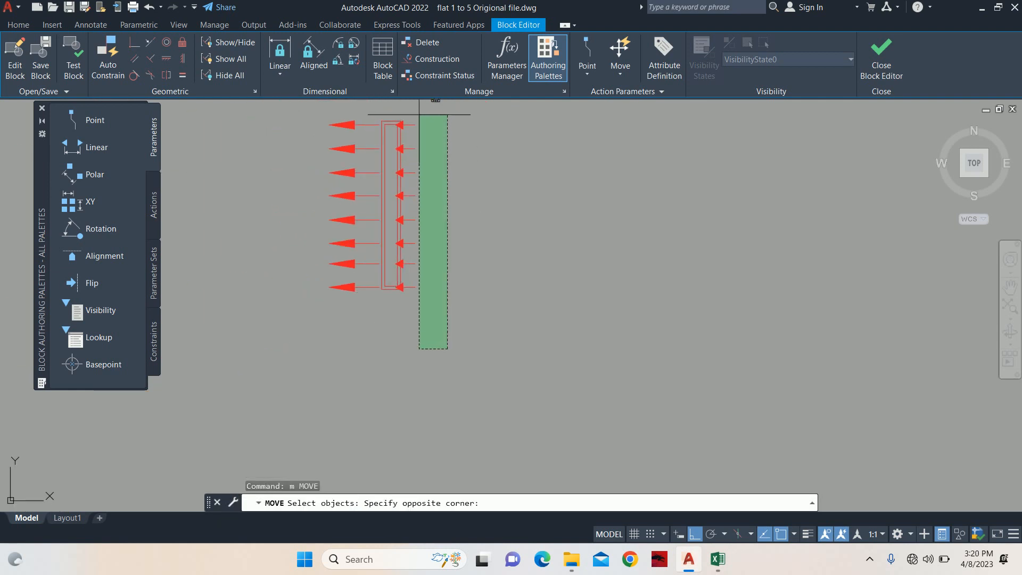
{"action": "left_click", "coordinate": [419, 114]}
{"action": "key", "text": "Return"}
{"action": "scroll", "coordinate": [434, 171], "scroll_direction": "up", "scroll_amount": 3}
{"action": "key", "text": "Escape"}
{"action": "scroll", "coordinate": [433, 263], "scroll_direction": "down", "scroll_amount": 3}
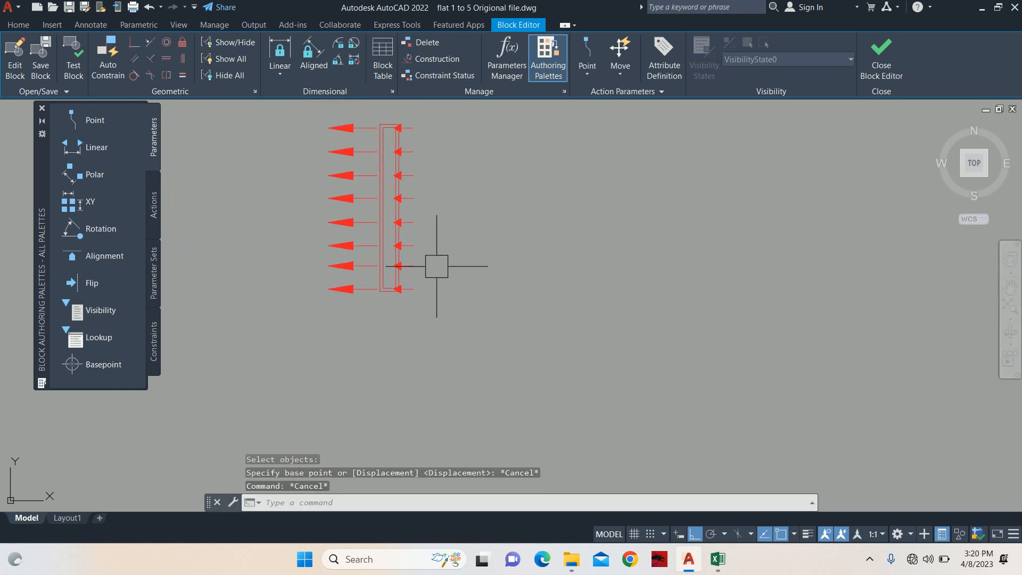
Move the right-hand arrows about 78 units to the right, clear of the diffuser frame.
{"action": "key", "text": "Return"}
{"action": "left_click", "coordinate": [454, 363]}
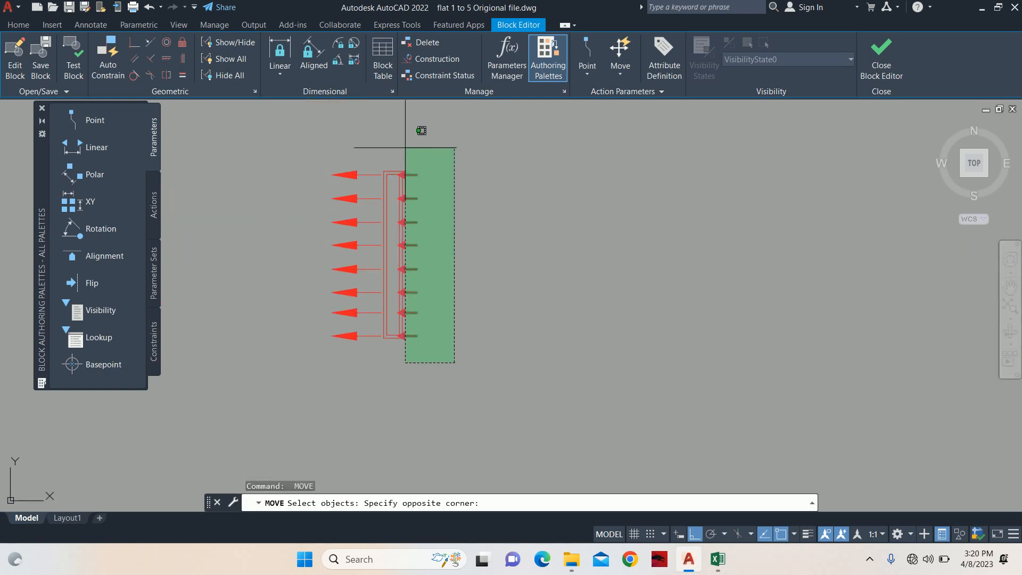
{"action": "left_click", "coordinate": [422, 130]}
{"action": "scroll", "coordinate": [418, 159], "scroll_direction": "up", "scroll_amount": 5}
{"action": "key", "text": "Return"}
{"action": "left_click", "coordinate": [399, 145]}
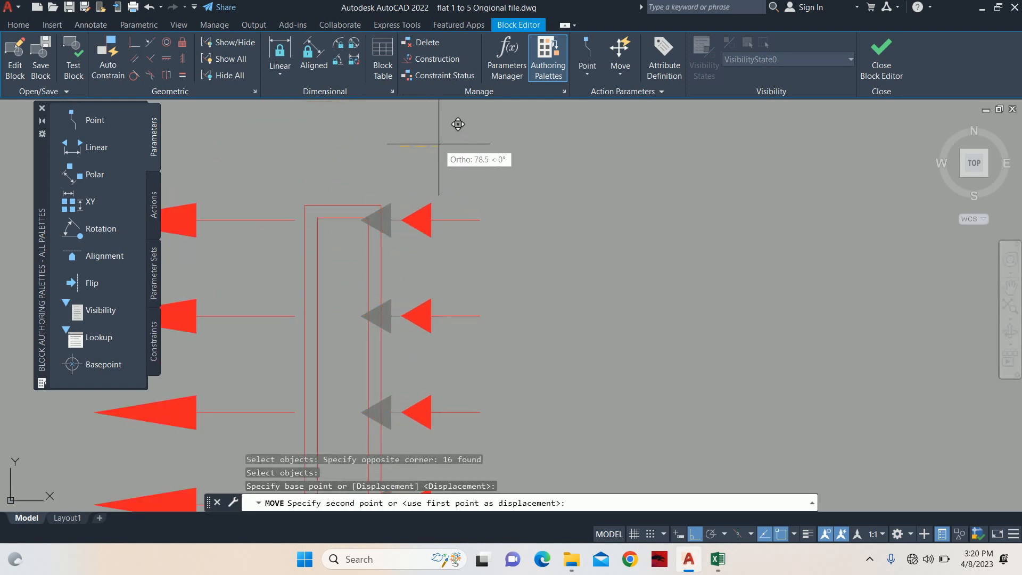
{"action": "left_click", "coordinate": [438, 143]}
{"action": "key", "text": "Escape"}
{"action": "key", "text": "Escape"}
{"action": "scroll", "coordinate": [387, 251], "scroll_direction": "down", "scroll_amount": 2}
{"action": "middle_click_drag", "start_coordinate": [387, 250], "coordinate": [387, 181]}
{"action": "key", "text": "Escape"}
Draw a diagonal line across the diffuser's inner rectangle, from its upper-left corner to its lower-right corner.
{"action": "type", "text": "l"}
{"action": "key", "text": "Return"}
{"action": "scroll", "coordinate": [360, 196], "scroll_direction": "up", "scroll_amount": 2}
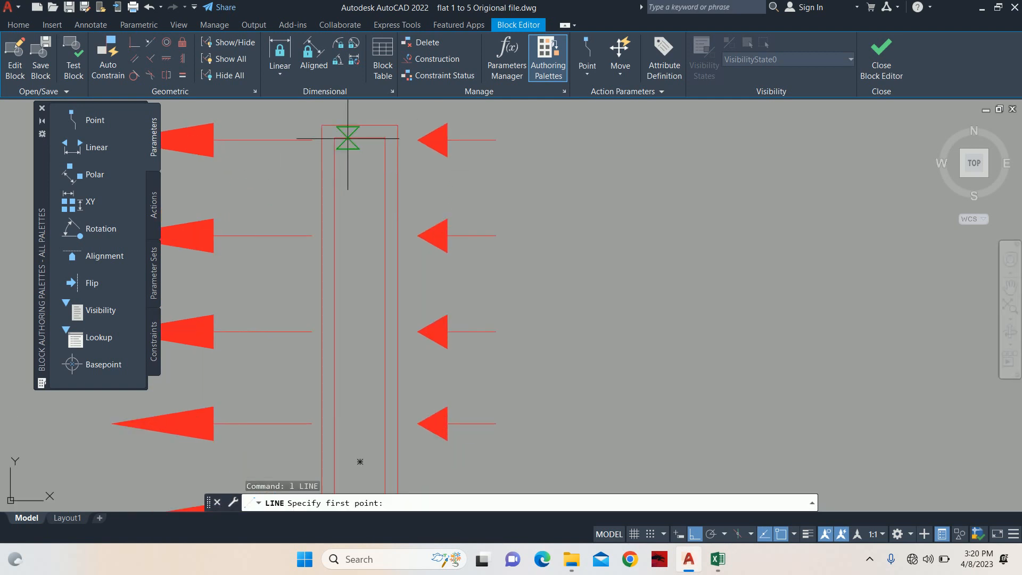
{"action": "left_click", "coordinate": [335, 137]}
{"action": "scroll", "coordinate": [353, 239], "scroll_direction": "down", "scroll_amount": 3}
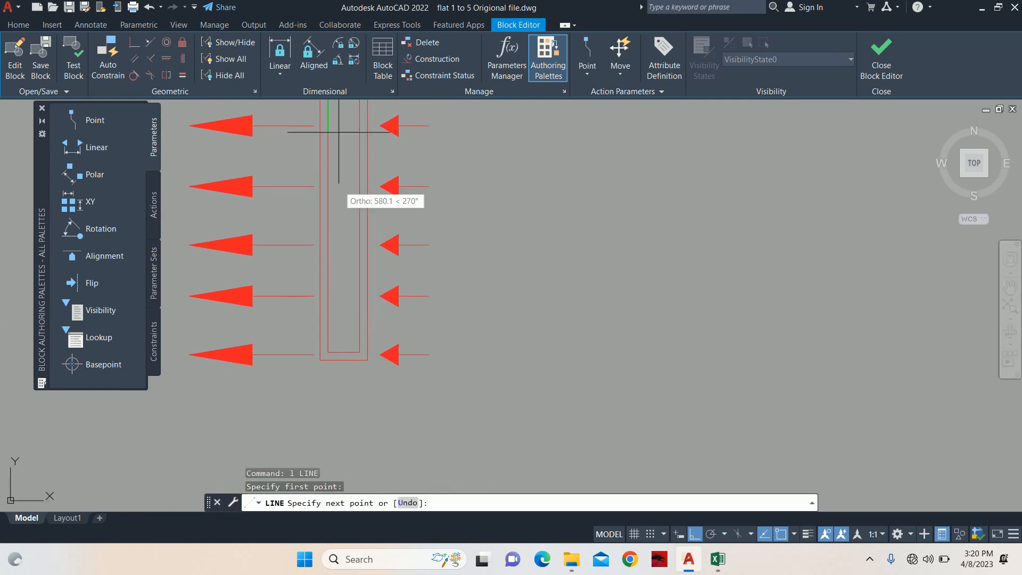
{"action": "scroll", "coordinate": [343, 176], "scroll_direction": "up", "scroll_amount": 4}
{"action": "left_click", "coordinate": [365, 409]}
{"action": "key", "text": "Escape"}
{"action": "key", "text": "Escape"}
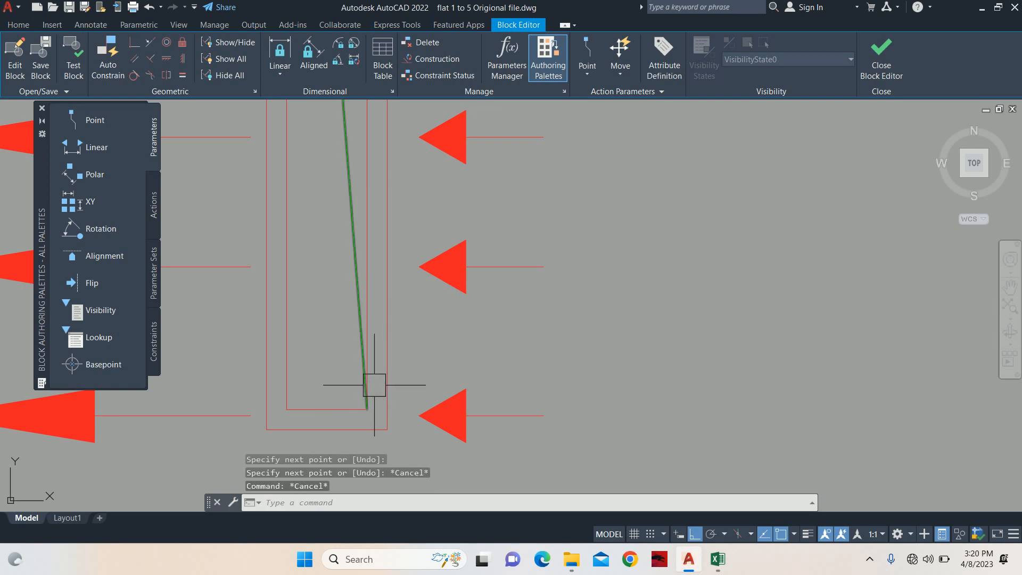
Match the new diagonal line's properties to the diffuser's red frame.
{"action": "key", "text": "Return"}
{"action": "left_click", "coordinate": [392, 306]}
{"action": "left_click", "coordinate": [442, 340]}
{"action": "left_click", "coordinate": [327, 285]}
{"action": "key", "text": "Return"}
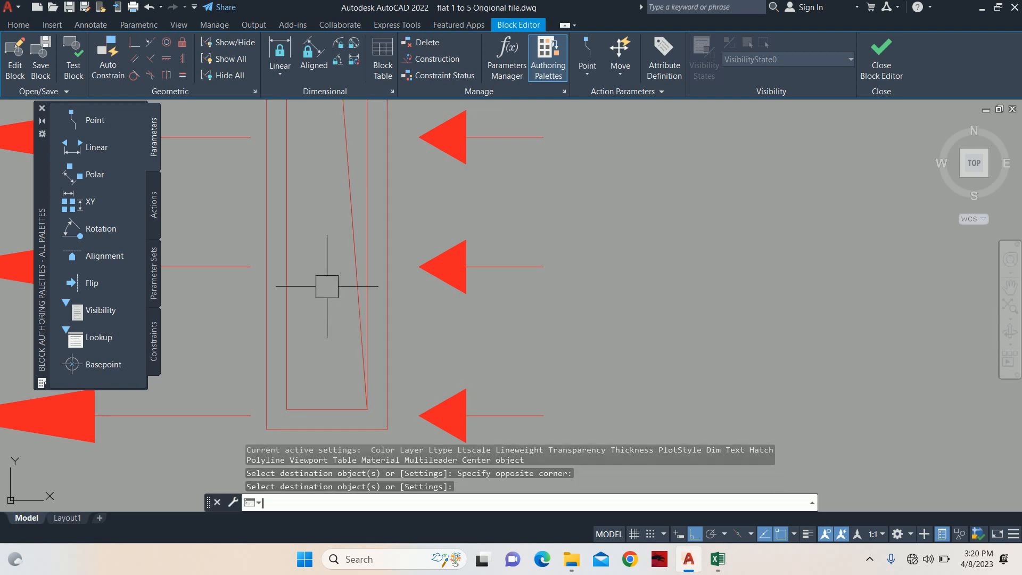
{"action": "key", "text": "Escape"}
Delete all the outward-pointing arrows on the diffuser's left side.
{"action": "scroll", "coordinate": [326, 289], "scroll_direction": "down", "scroll_amount": 2}
{"action": "mouse_move", "coordinate": [332, 288]}
{"action": "middle_mouse_down"}
{"action": "mouse_move", "coordinate": [376, 313]}
{"action": "mouse_move", "coordinate": [389, 288]}
{"action": "middle_mouse_up"}
{"action": "key", "text": "Escape"}
{"action": "key", "text": "Escape"}
{"action": "scroll", "coordinate": [332, 304], "scroll_direction": "down", "scroll_amount": 2}
{"action": "left_click", "coordinate": [348, 379]}
{"action": "scroll", "coordinate": [248, 192], "scroll_direction": "down", "scroll_amount": 2}
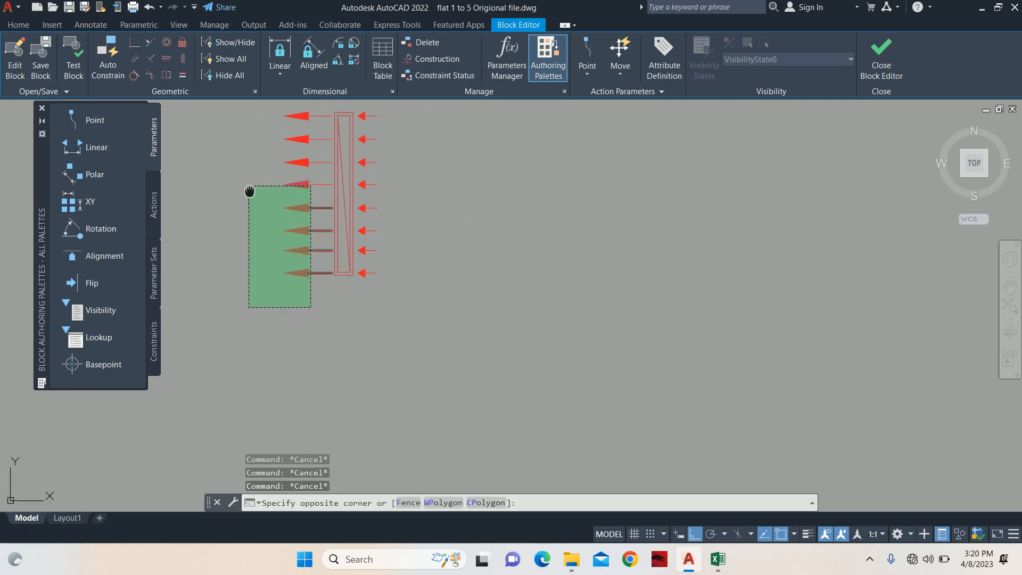
{"action": "middle_click_drag", "start_coordinate": [249, 191], "coordinate": [277, 280]}
{"action": "left_click", "coordinate": [269, 171]}
{"action": "key", "text": "Delete"}
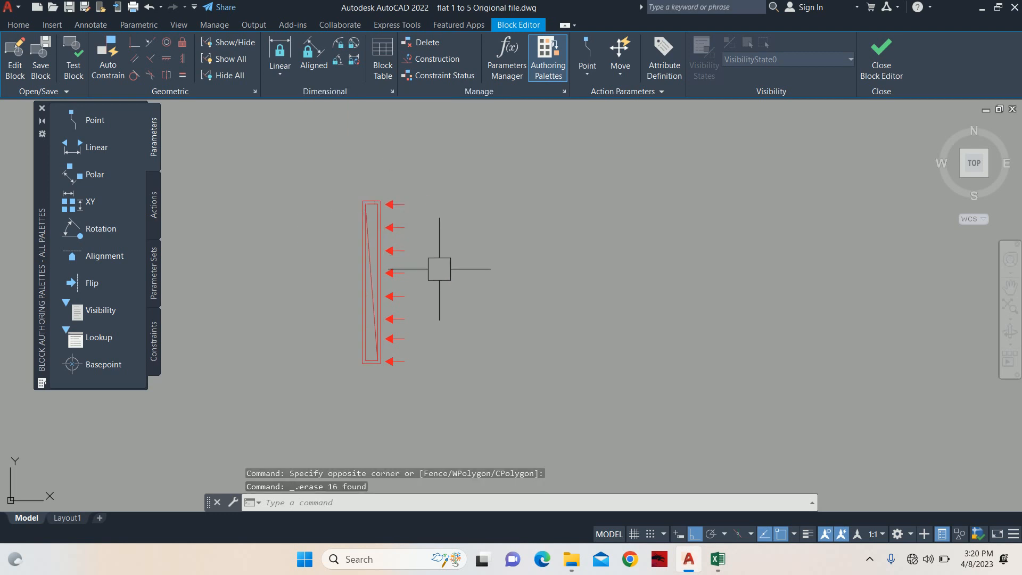
Mirror the right-hand arrows to the left side about the diffuser's vertical centreline, keeping the originals.
{"action": "type", "text": "mi"}
{"action": "key", "text": "Return"}
{"action": "left_click", "coordinate": [433, 171]}
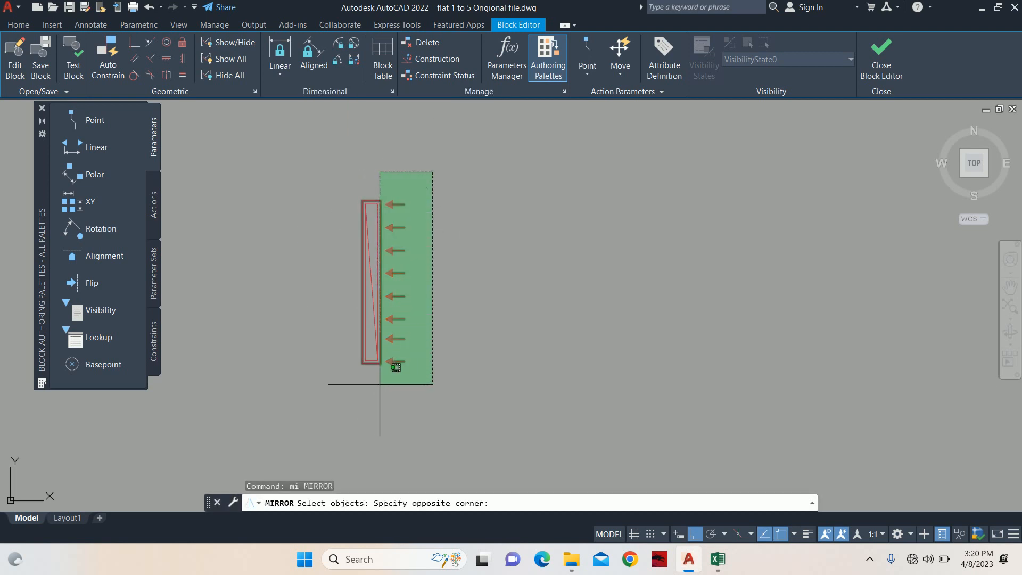
{"action": "left_click", "coordinate": [397, 367]}
{"action": "scroll", "coordinate": [390, 206], "scroll_direction": "up", "scroll_amount": 4}
{"action": "left_click", "coordinate": [320, 177]}
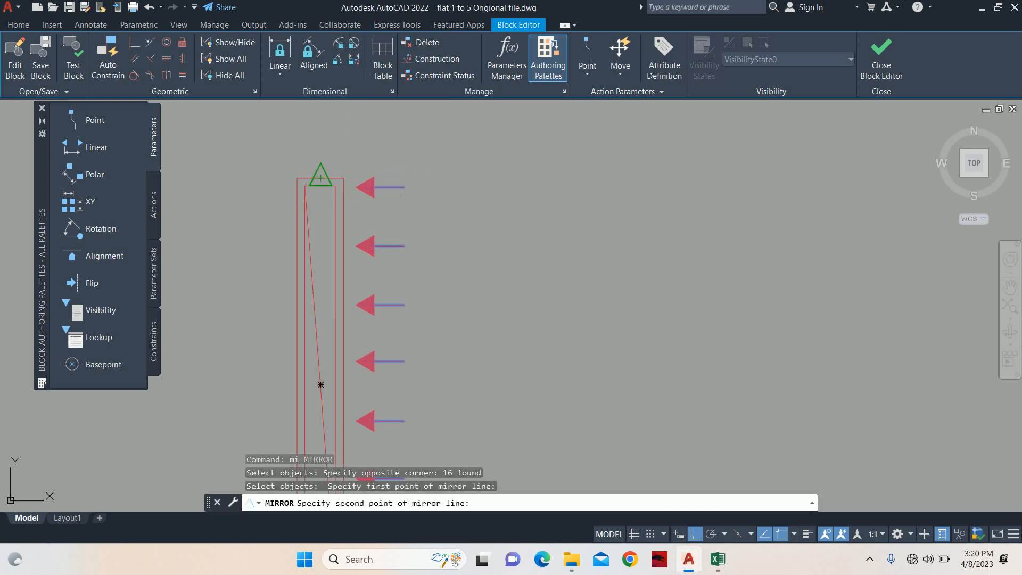
{"action": "left_click", "coordinate": [321, 384]}
{"action": "key", "text": "Return"}
{"action": "key", "text": "Escape"}
{"action": "key", "text": "Escape"}
{"action": "scroll", "coordinate": [348, 169], "scroll_direction": "down", "scroll_amount": 5}
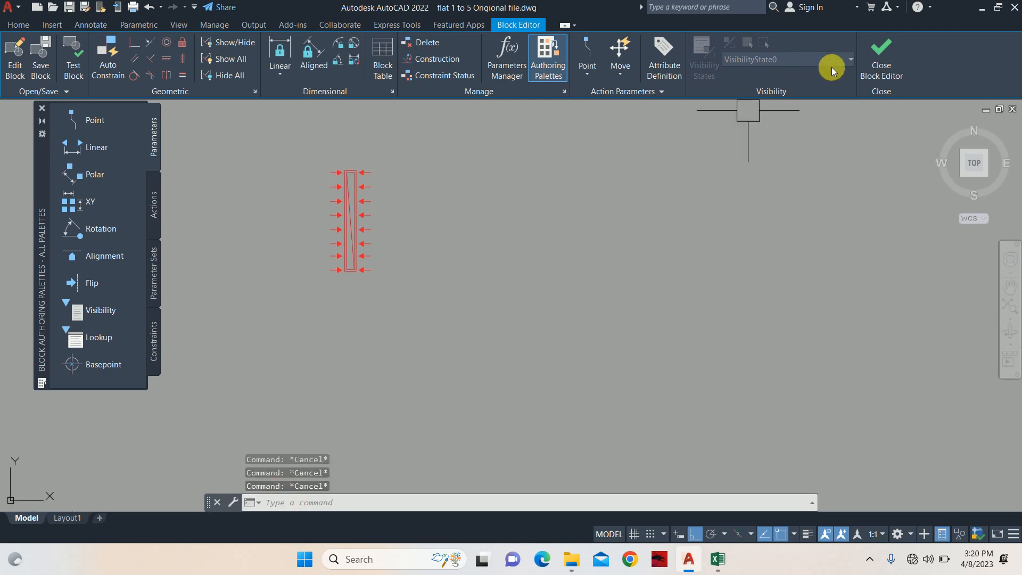
Close the block editor, saving the changes to the living room return diffuser block.
{"action": "left_click", "coordinate": [880, 63]}
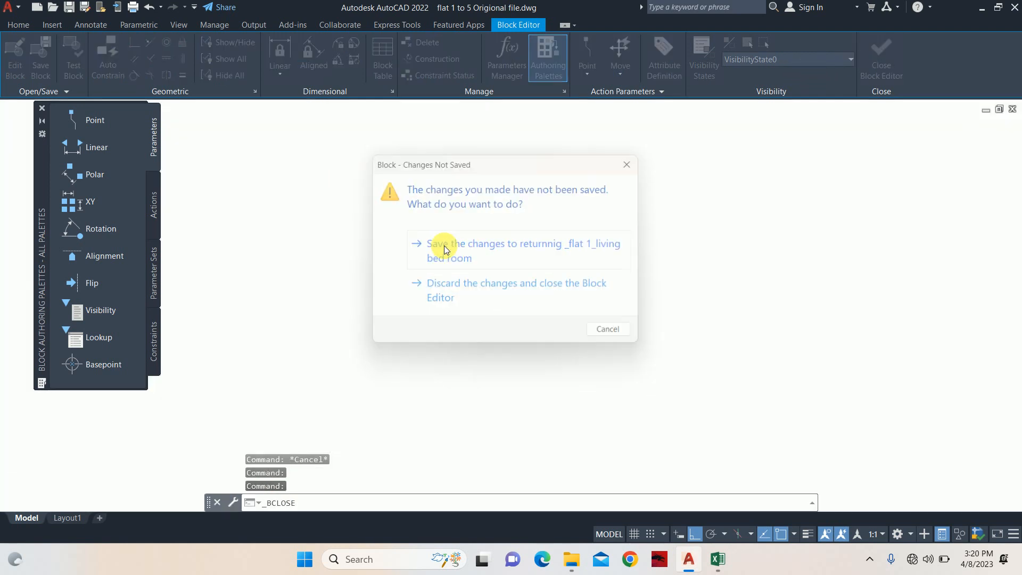
{"action": "left_click", "coordinate": [444, 244]}
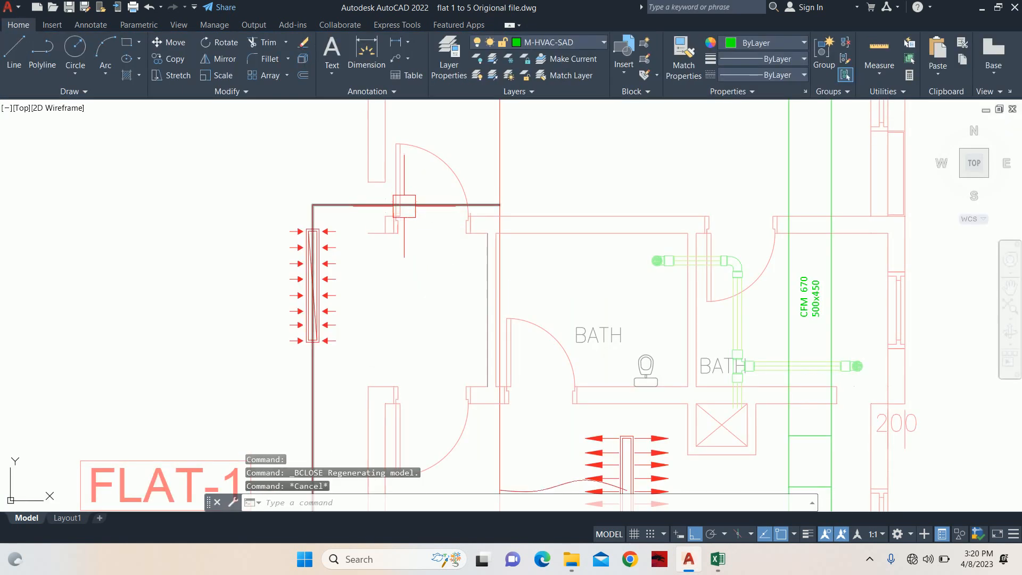
{"action": "key", "text": "Escape"}
{"action": "key", "text": "Escape"}
{"action": "scroll", "coordinate": [453, 234], "scroll_direction": "down", "scroll_amount": 3}
{"action": "middle_click_drag", "start_coordinate": [343, 291], "coordinate": [285, 228]}
{"action": "key", "text": "Escape"}
{"action": "scroll", "coordinate": [339, 331], "scroll_direction": "up", "scroll_amount": 2}
{"action": "left_click", "coordinate": [340, 347]}
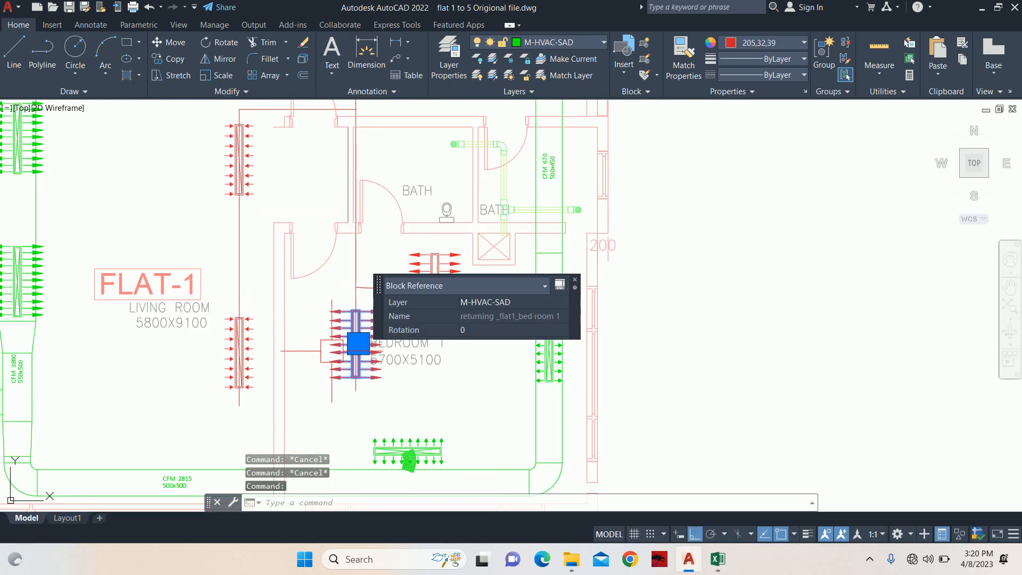
{"action": "type", "text": "BE"}
{"action": "key", "text": "Return"}
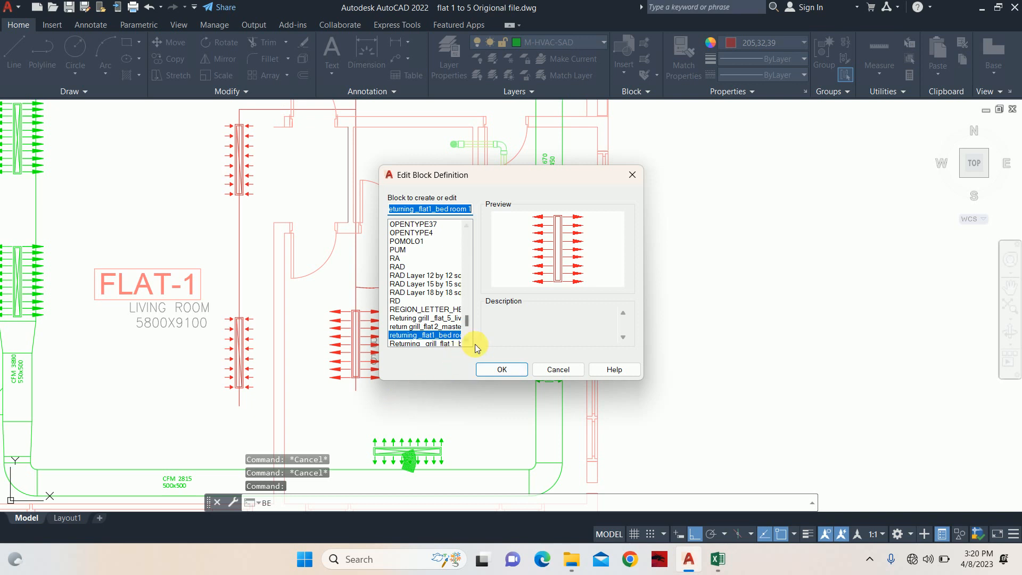
{"action": "key", "text": "Escape"}
{"action": "scroll", "coordinate": [287, 288], "scroll_direction": "down", "scroll_amount": 2}
{"action": "middle_click_drag", "start_coordinate": [281, 287], "coordinate": [575, 360]}
{"action": "scroll", "coordinate": [341, 313], "scroll_direction": "up", "scroll_amount": 2}
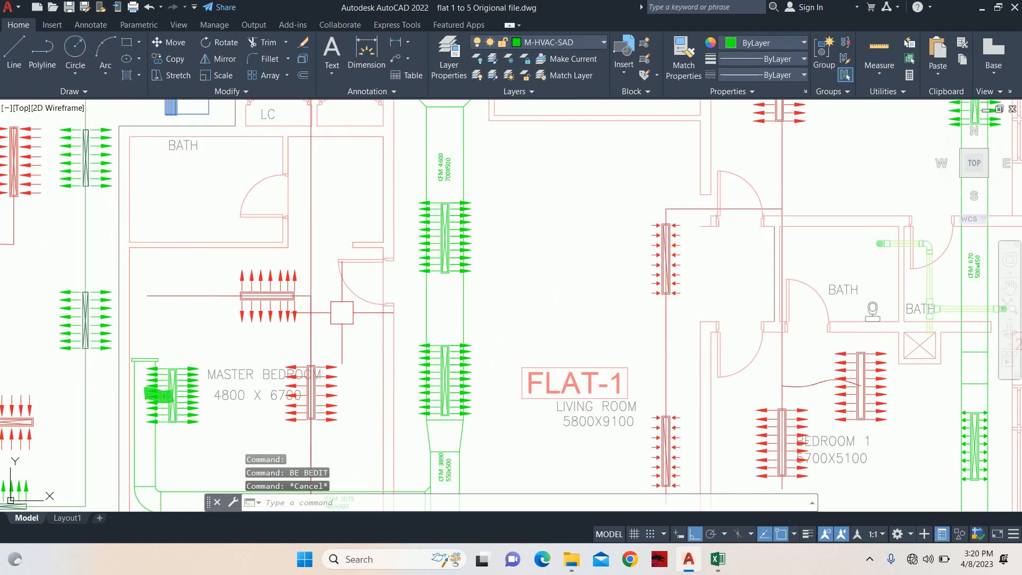
{"action": "scroll", "coordinate": [328, 347], "scroll_direction": "down", "scroll_amount": 2}
{"action": "scroll", "coordinate": [349, 349], "scroll_direction": "up", "scroll_amount": 1}
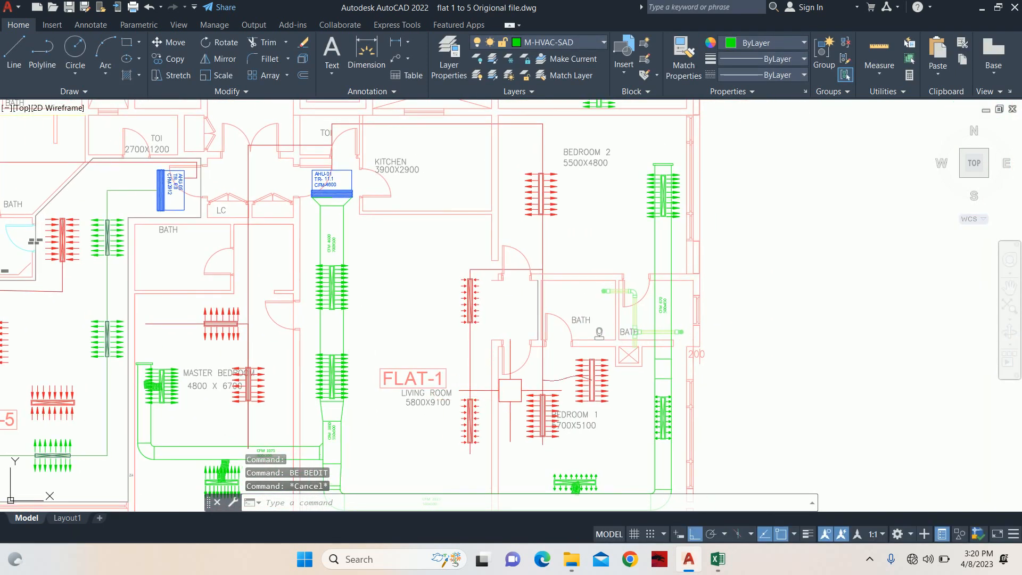
{"action": "middle_click_drag", "start_coordinate": [248, 324], "coordinate": [258, 336]}
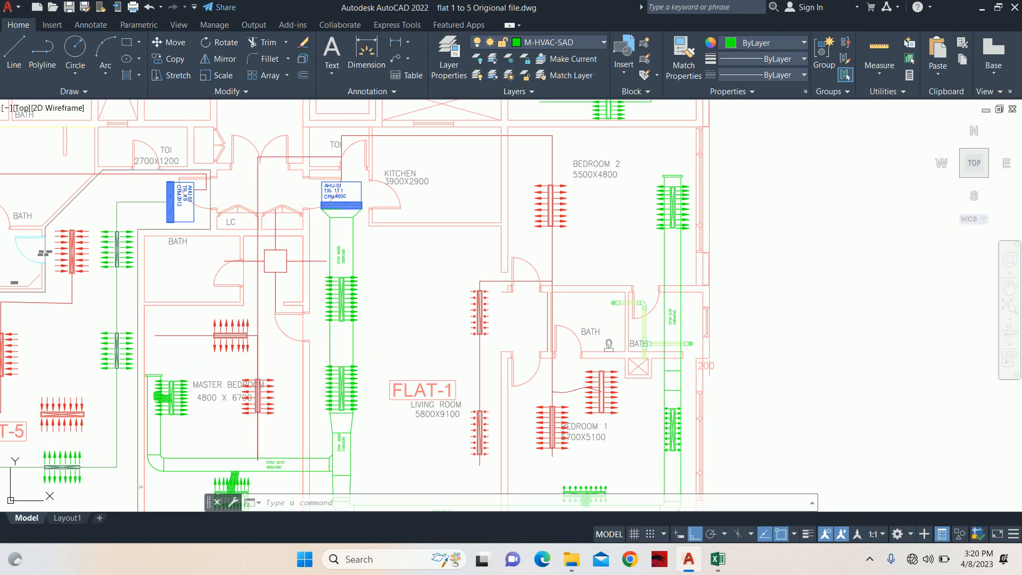
{"action": "scroll", "coordinate": [258, 458], "scroll_direction": "up", "scroll_amount": 6}
{"action": "left_click", "coordinate": [239, 360]}
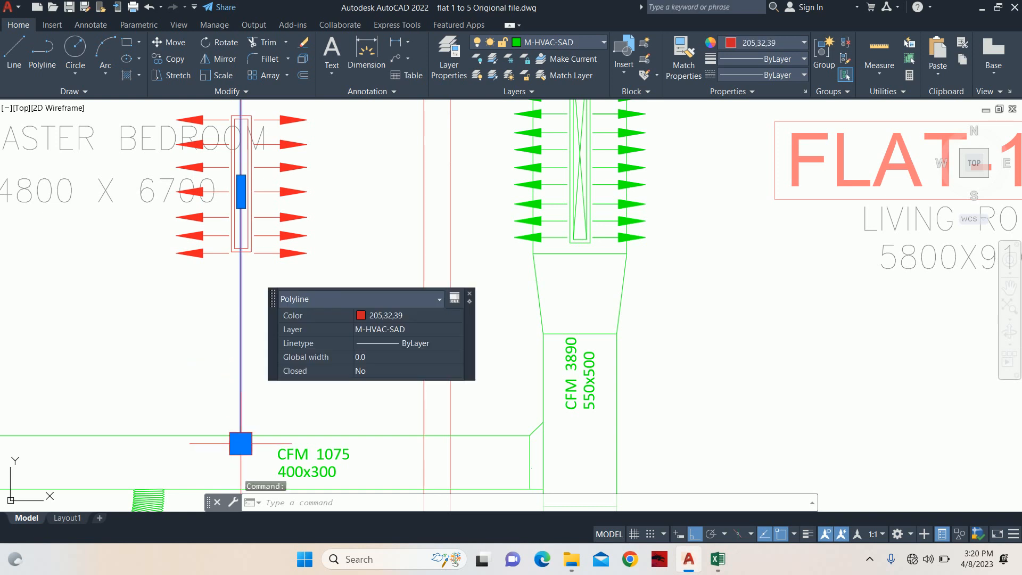
{"action": "left_click", "coordinate": [241, 443]}
{"action": "middle_click_drag", "start_coordinate": [208, 249], "coordinate": [222, 320]}
{"action": "scroll", "coordinate": [252, 338], "scroll_direction": "up", "scroll_amount": 2}
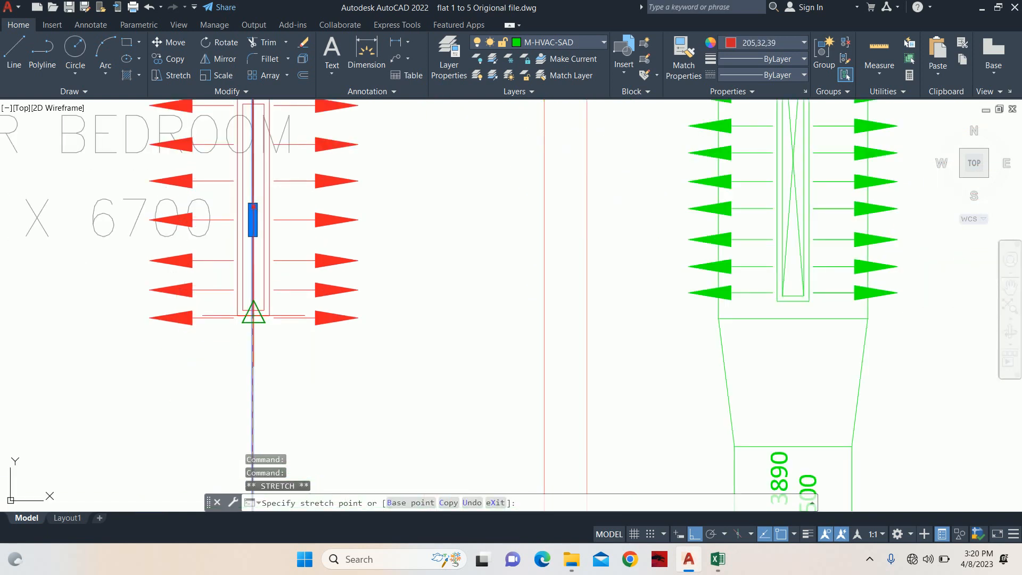
{"action": "key", "text": "Escape"}
{"action": "key", "text": "Escape"}
{"action": "scroll", "coordinate": [250, 373], "scroll_direction": "down", "scroll_amount": 6}
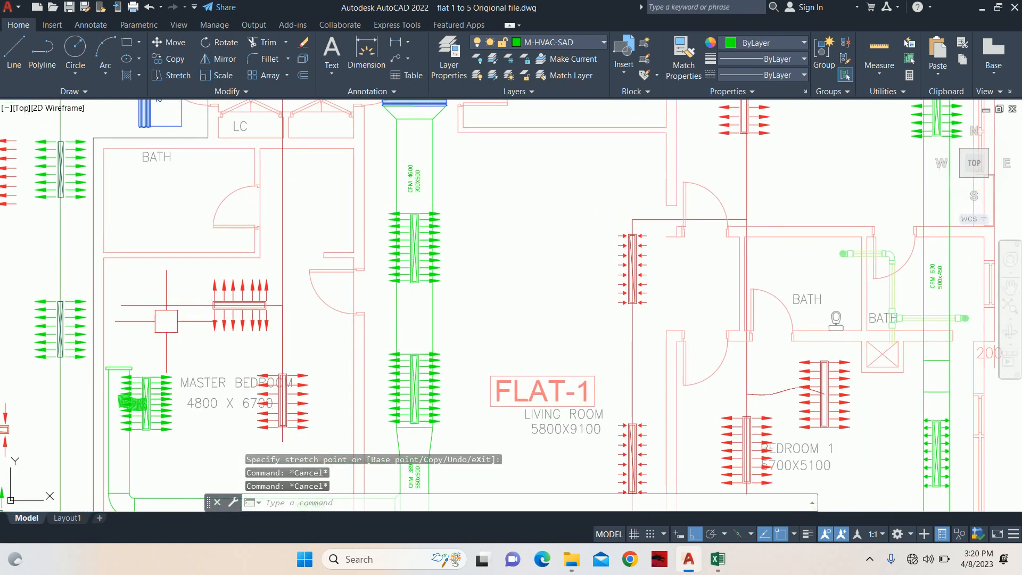
Delete the master bedroom's red return polyline and start a new polyline at the lower end of the vertical return diffuser's centreline.
{"action": "left_click", "coordinate": [282, 304]}
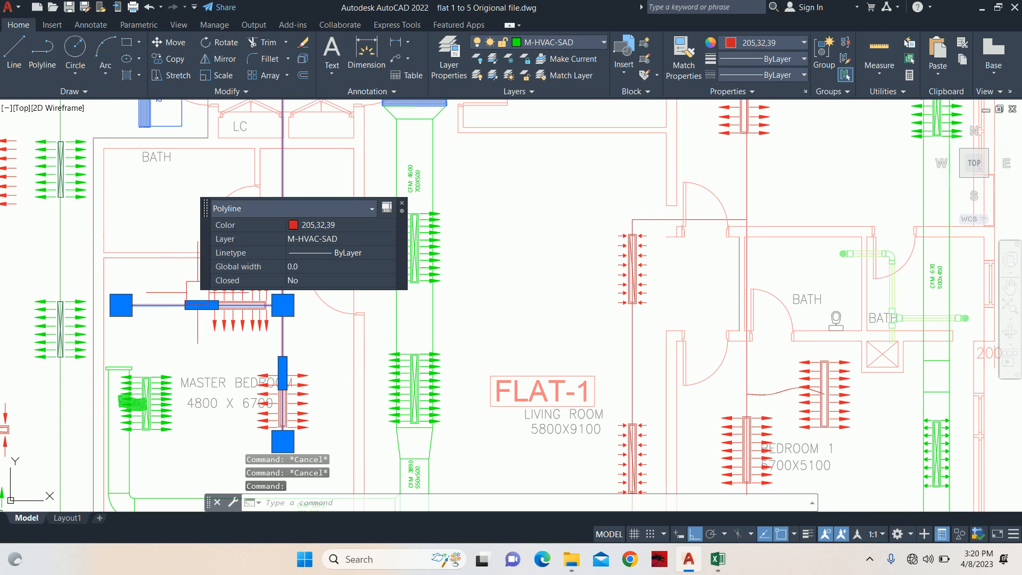
{"action": "key", "text": "Delete"}
{"action": "type", "text": "pl"}
{"action": "key", "text": "Return"}
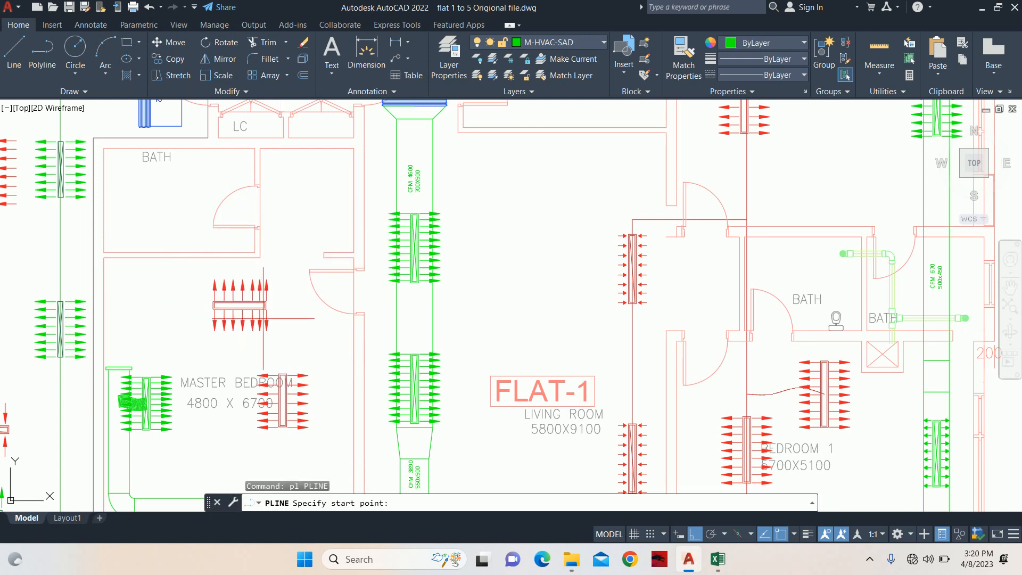
{"action": "scroll", "coordinate": [292, 346], "scroll_direction": "up", "scroll_amount": 5}
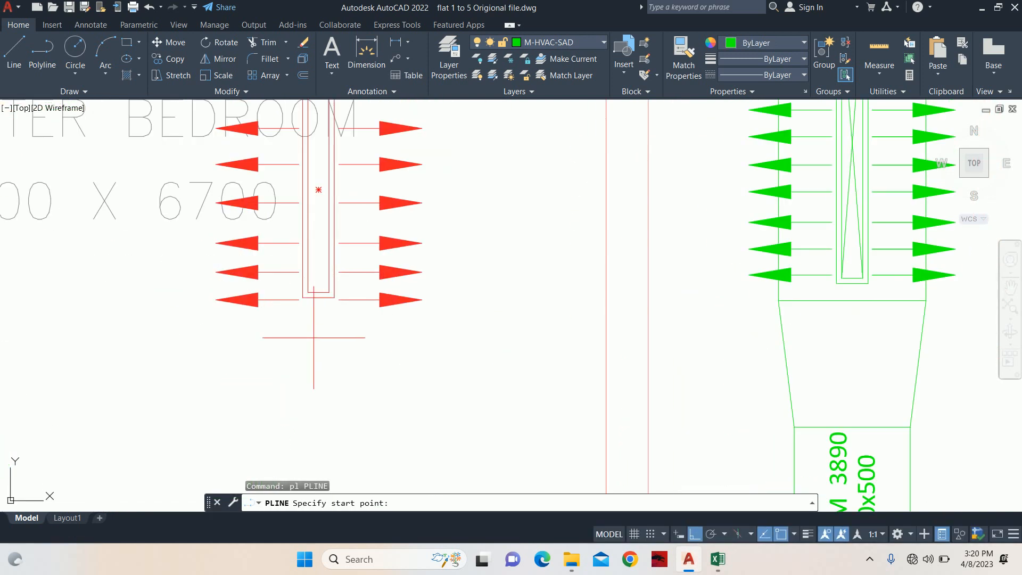
{"action": "left_click", "coordinate": [319, 293]}
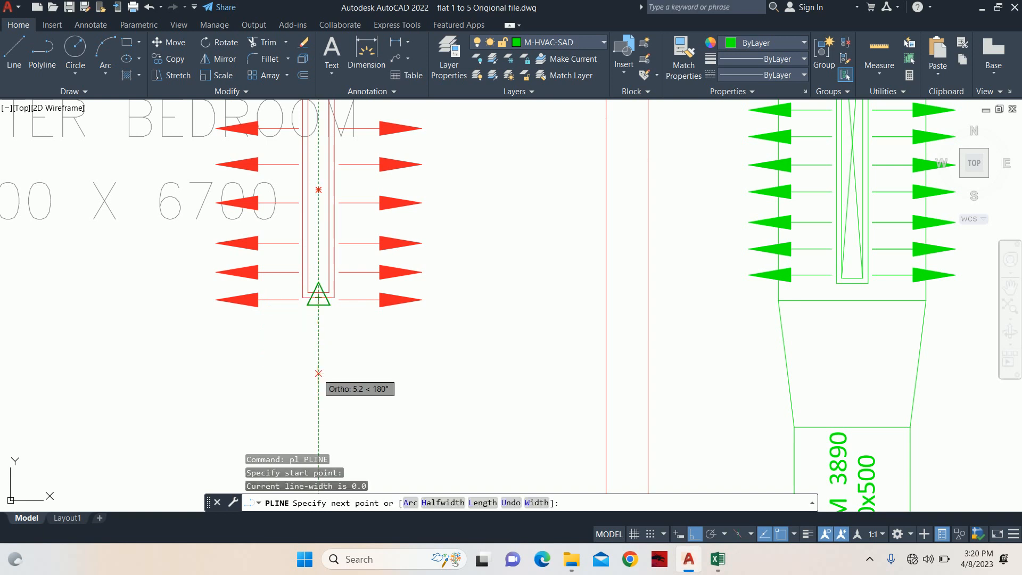
Run the polyline straight up past the closets, then across to meet the AHU-01 return line perpendicularly.
{"action": "scroll", "coordinate": [318, 192], "scroll_direction": "down", "scroll_amount": 3}
{"action": "mouse_move", "coordinate": [330, 107]}
{"action": "middle_mouse_down"}
{"action": "mouse_move", "coordinate": [317, 270]}
{"action": "mouse_move", "coordinate": [341, 319]}
{"action": "middle_mouse_up"}
{"action": "scroll", "coordinate": [316, 271], "scroll_direction": "down", "scroll_amount": 3}
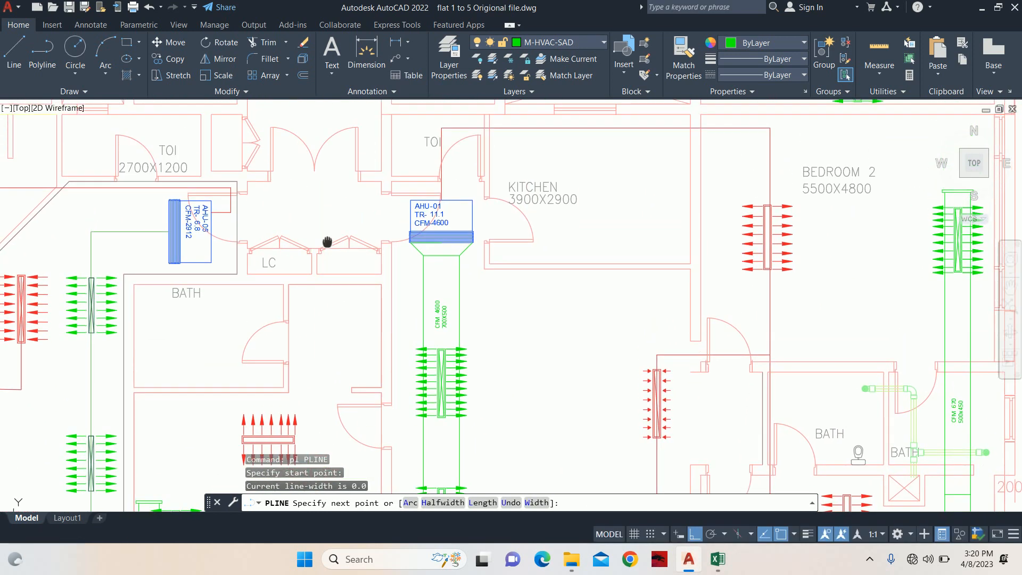
{"action": "scroll", "coordinate": [351, 240], "scroll_direction": "up", "scroll_amount": 4}
{"action": "mouse_move", "coordinate": [351, 239]}
{"action": "middle_mouse_down"}
{"action": "mouse_move", "coordinate": [314, 312]}
{"action": "mouse_move", "coordinate": [307, 229]}
{"action": "mouse_move", "coordinate": [304, 277]}
{"action": "middle_mouse_up"}
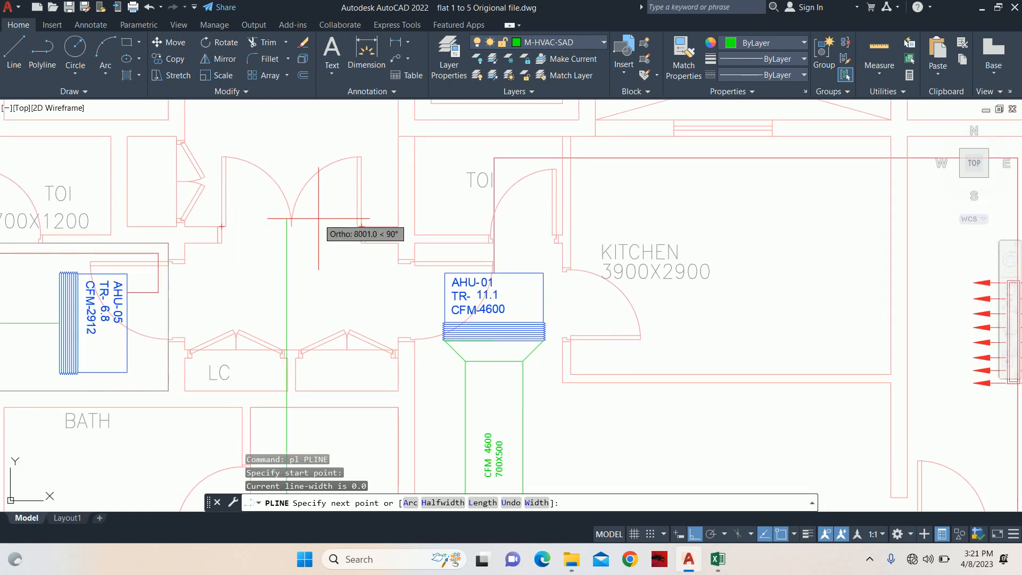
{"action": "left_click", "coordinate": [319, 218]}
{"action": "scroll", "coordinate": [490, 222], "scroll_direction": "up", "scroll_amount": 5}
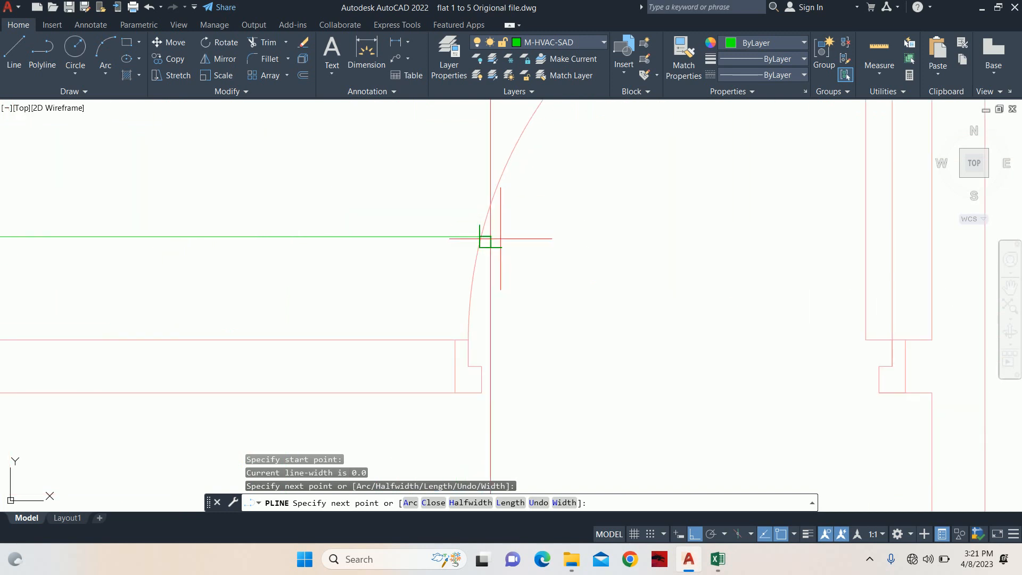
{"action": "key", "text": "Escape"}
{"action": "scroll", "coordinate": [487, 237], "scroll_direction": "down", "scroll_amount": 5}
{"action": "key", "text": "Escape"}
{"action": "key", "text": "Escape"}
Match the new polyline's properties to AHU-01's existing red return line.
{"action": "type", "text": "ma"}
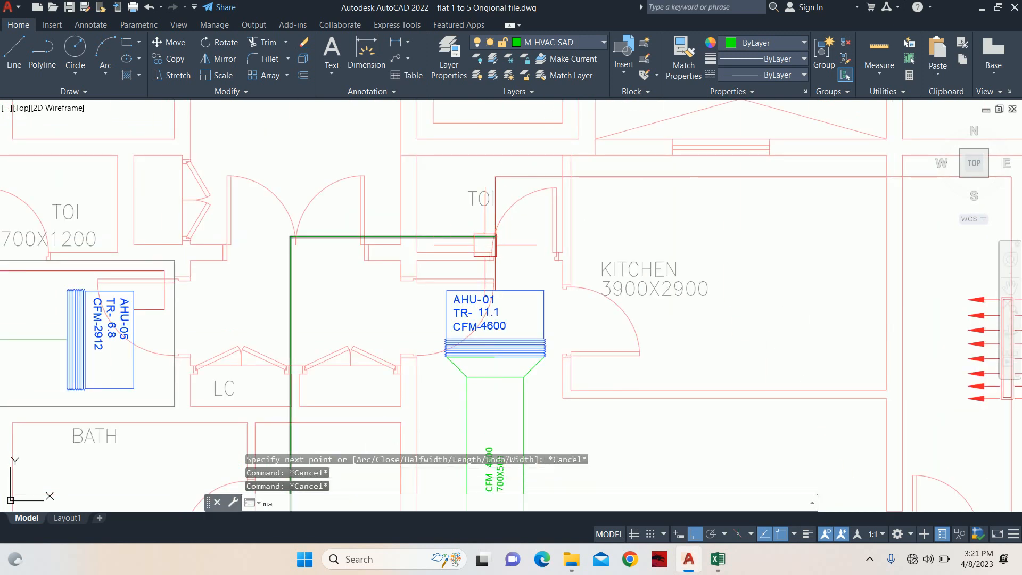
{"action": "key", "text": "Return"}
{"action": "scroll", "coordinate": [487, 247], "scroll_direction": "up", "scroll_amount": 4}
{"action": "left_click", "coordinate": [495, 258]}
{"action": "scroll", "coordinate": [420, 234], "scroll_direction": "down", "scroll_amount": 6}
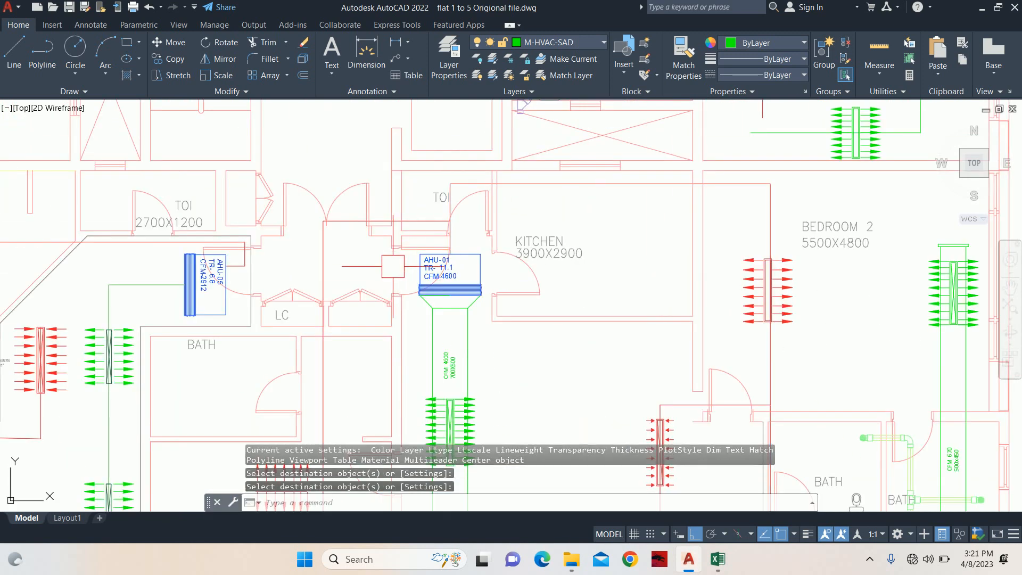
{"action": "key", "text": "Escape"}
Draw a wavy spline from the centre of the master bedroom's horizontal return diffuser to just past the vertical return line, with ortho off.
{"action": "scroll", "coordinate": [392, 266], "scroll_direction": "down", "scroll_amount": 4}
{"action": "scroll", "coordinate": [367, 218], "scroll_direction": "up", "scroll_amount": 6}
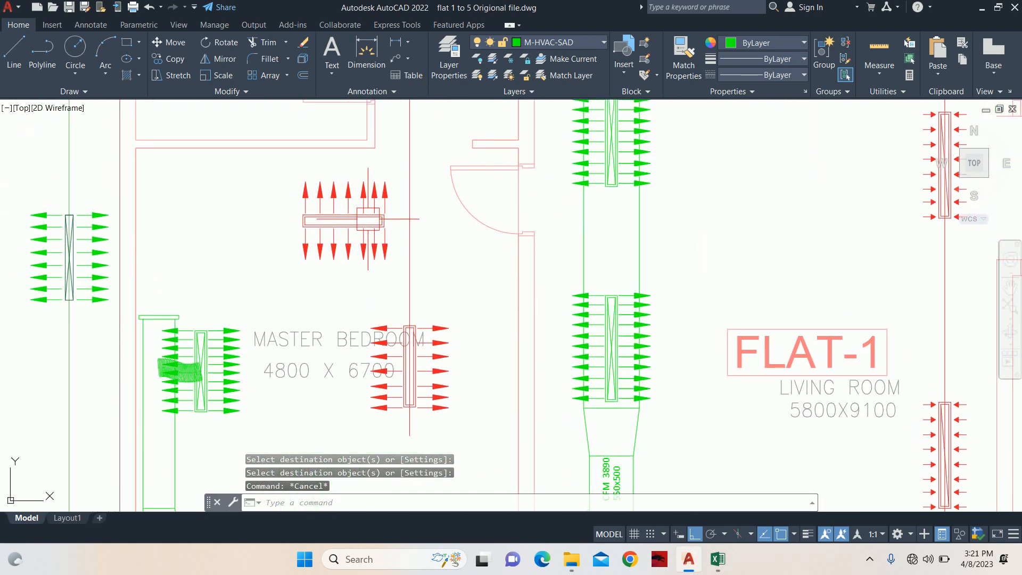
{"action": "scroll", "coordinate": [368, 218], "scroll_direction": "up", "scroll_amount": 4}
{"action": "key", "text": "Escape"}
{"action": "key", "text": "Escape"}
{"action": "type", "text": "spl"}
{"action": "key", "text": "Return"}
{"action": "scroll", "coordinate": [297, 298], "scroll_direction": "up", "scroll_amount": 2}
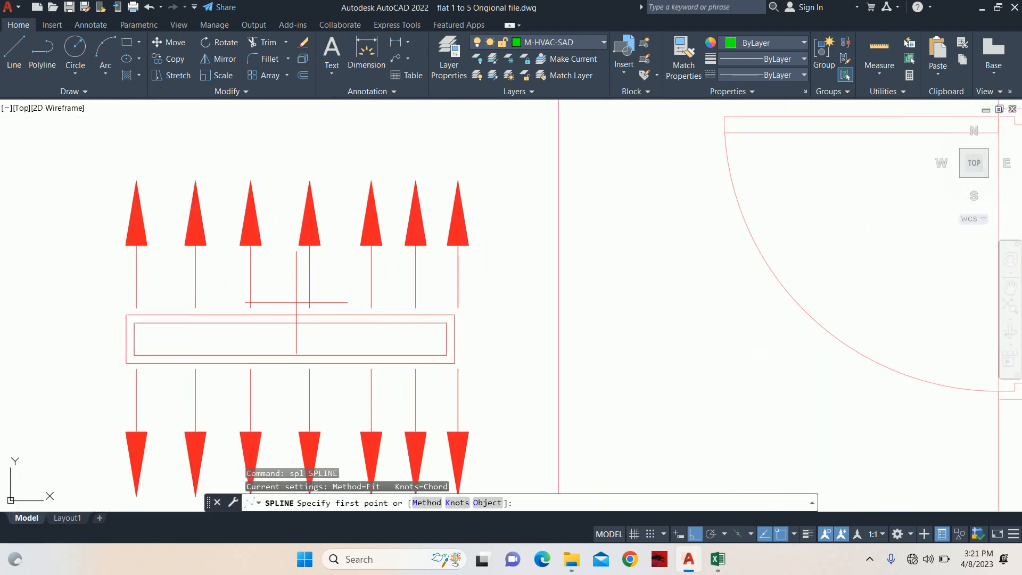
{"action": "left_click", "coordinate": [290, 338]}
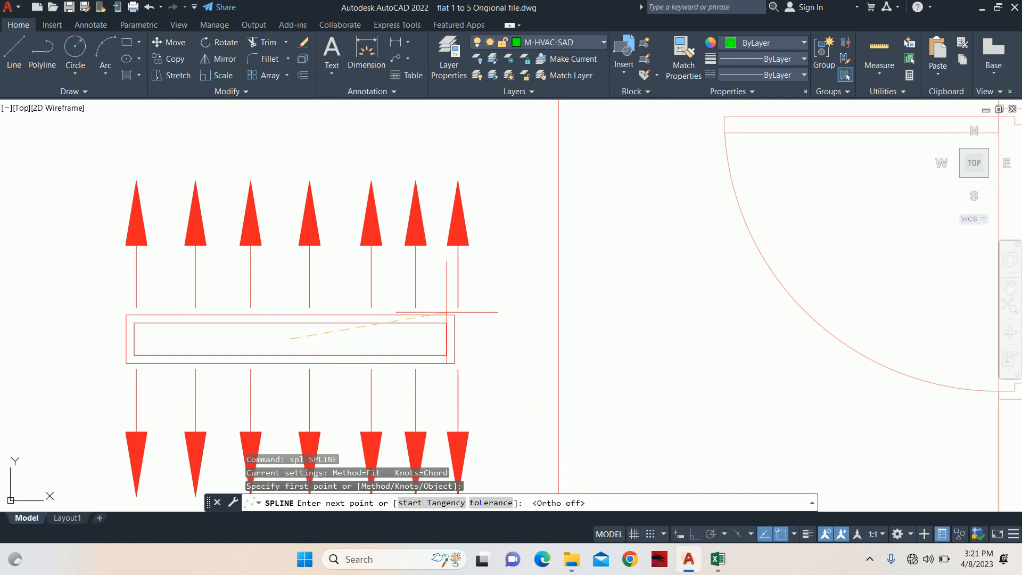
{"action": "left_click", "coordinate": [385, 322]}
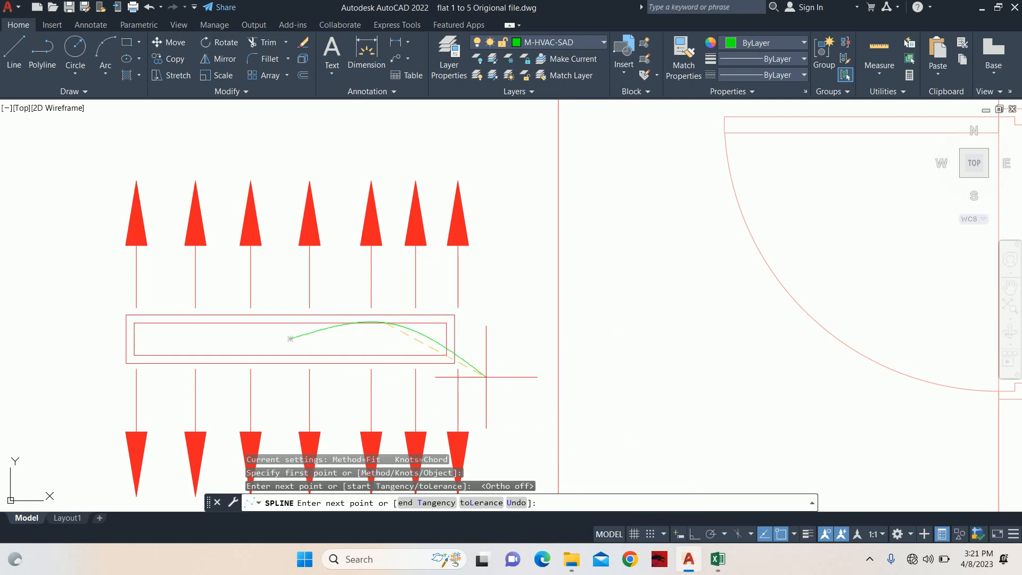
{"action": "left_click", "coordinate": [500, 359]}
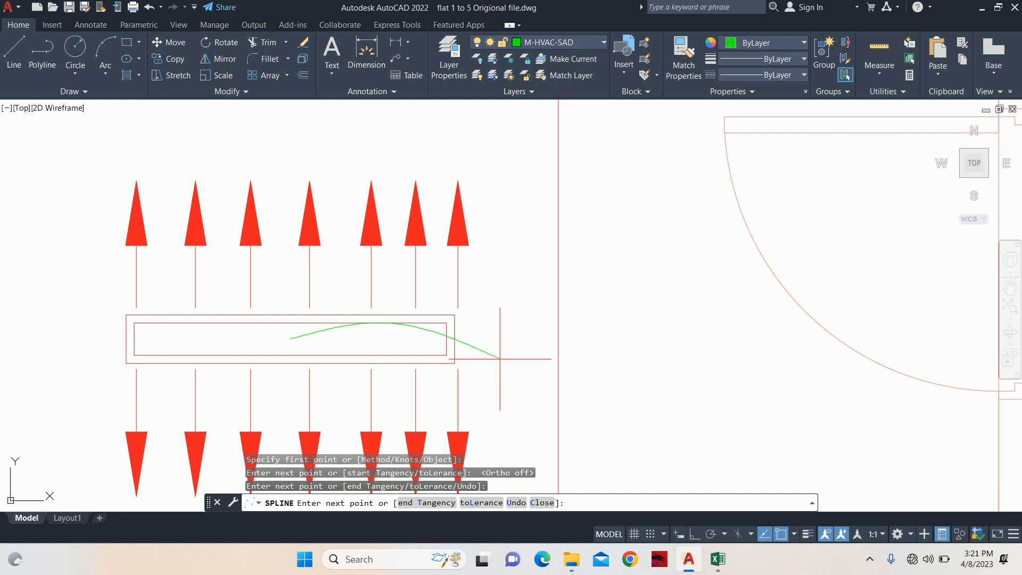
{"action": "left_click", "coordinate": [559, 359]}
{"action": "left_click", "coordinate": [725, 371]}
{"action": "key", "text": "Return"}
{"action": "key", "text": "Escape"}
{"action": "key", "text": "Escape"}
{"action": "scroll", "coordinate": [494, 360], "scroll_direction": "down", "scroll_amount": 5}
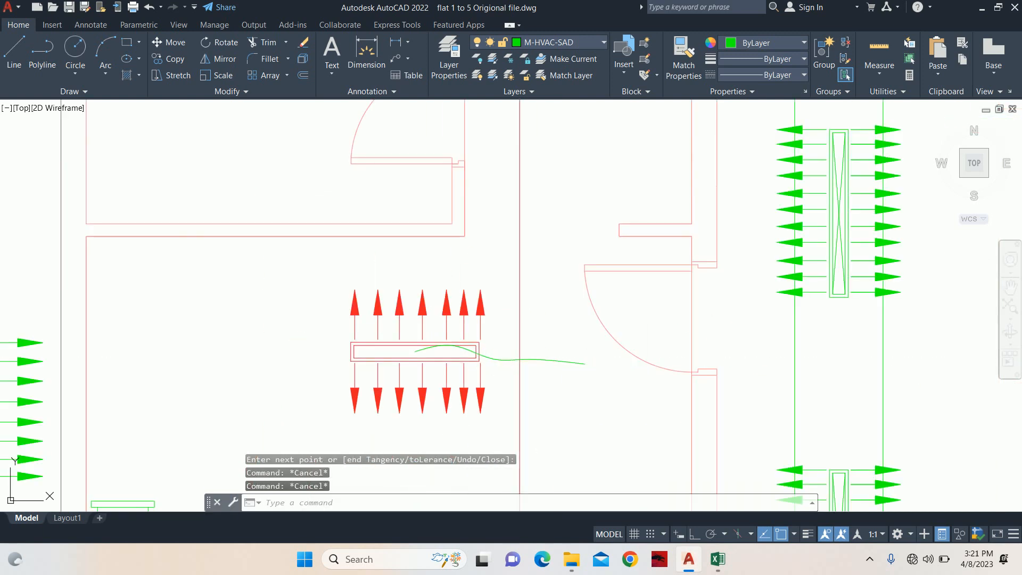
Trim the part of the spline that extends beyond the vertical return line.
{"action": "key", "text": "Escape"}
{"action": "scroll", "coordinate": [577, 363], "scroll_direction": "up", "scroll_amount": 5}
{"action": "left_click", "coordinate": [556, 364]}
{"action": "key", "text": "Escape"}
{"action": "type", "text": "tr"}
{"action": "key", "text": "Return"}
{"action": "left_click", "coordinate": [487, 358]}
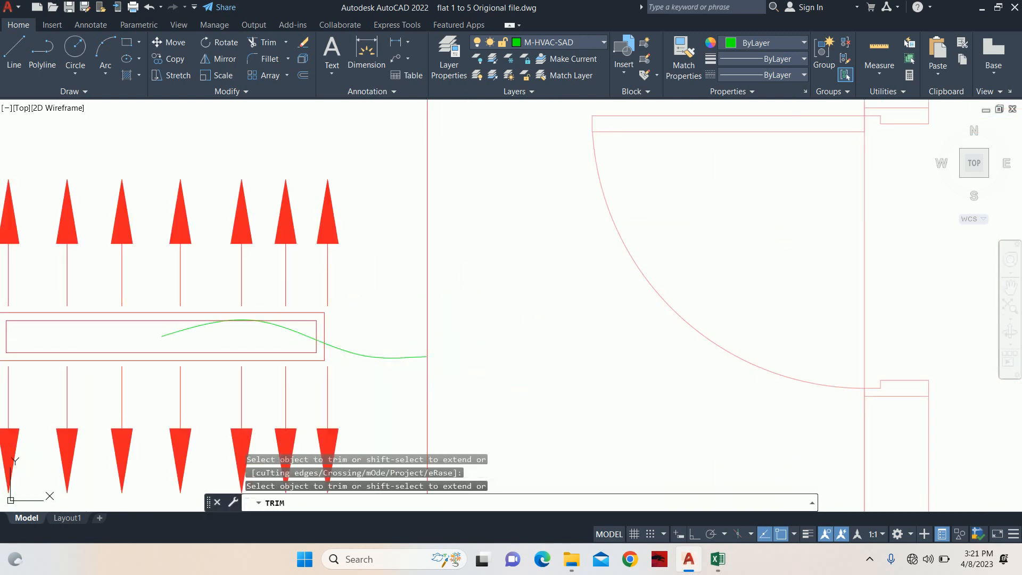
{"action": "key", "text": "Escape"}
{"action": "scroll", "coordinate": [450, 346], "scroll_direction": "down", "scroll_amount": 3}
{"action": "scroll", "coordinate": [425, 354], "scroll_direction": "up", "scroll_amount": 3}
{"action": "key", "text": "Escape"}
{"action": "key", "text": "Escape"}
{"action": "left_click", "coordinate": [425, 354]}
{"action": "scroll", "coordinate": [424, 353], "scroll_direction": "up", "scroll_amount": 2}
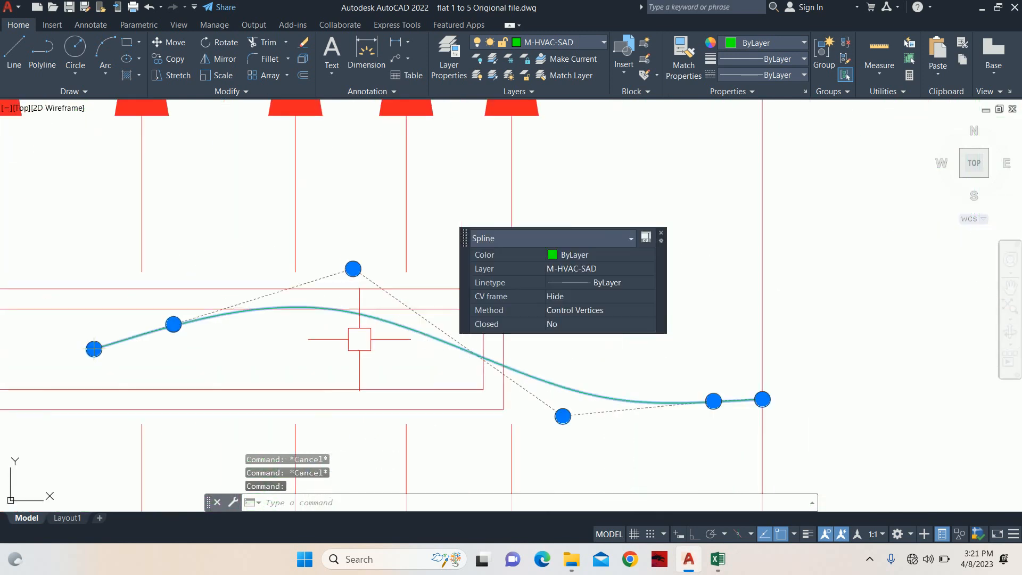
{"action": "left_click", "coordinate": [353, 268]}
{"action": "key", "text": "Escape"}
{"action": "key", "text": "Escape"}
Examine Flat-1's return lines and its supply and return diffusers in the master bedroom, living room and Bedroom 1.
{"action": "scroll", "coordinate": [393, 320], "scroll_direction": "down", "scroll_amount": 8}
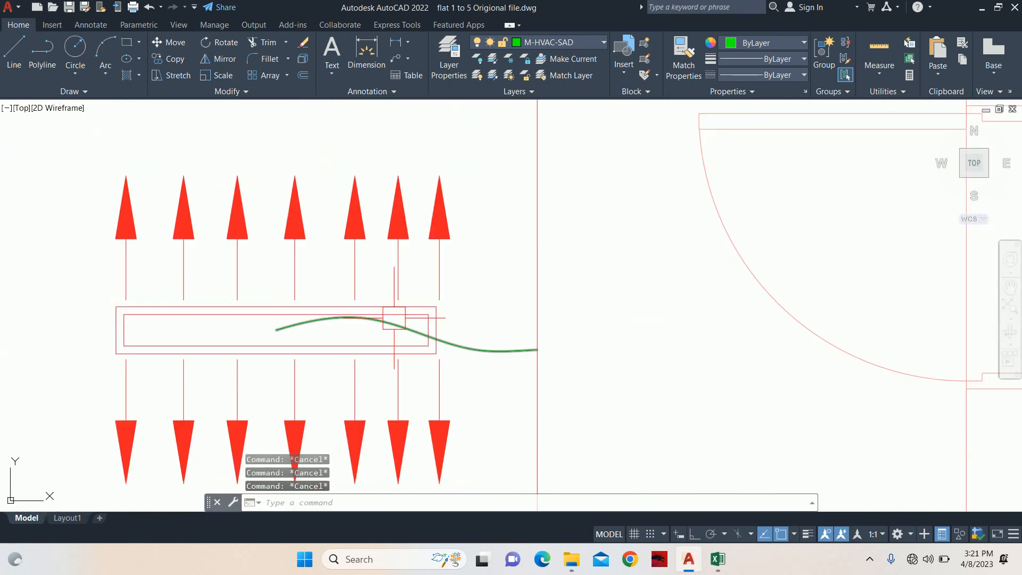
{"action": "scroll", "coordinate": [393, 321], "scroll_direction": "down", "scroll_amount": 8}
{"action": "middle_click_drag", "start_coordinate": [233, 408], "coordinate": [253, 346]}
{"action": "middle_click_drag", "start_coordinate": [328, 212], "coordinate": [278, 299]}
{"action": "middle_click_drag", "start_coordinate": [499, 384], "coordinate": [358, 334]}
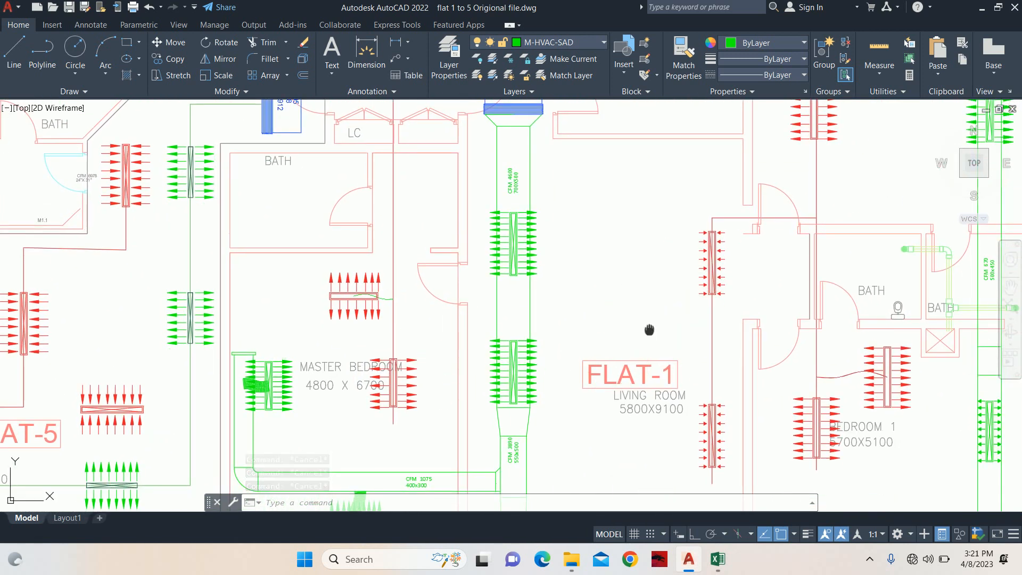
{"action": "middle_click_drag", "start_coordinate": [749, 363], "coordinate": [457, 336]}
{"action": "middle_click_drag", "start_coordinate": [421, 406], "coordinate": [424, 387]}
{"action": "scroll", "coordinate": [430, 388], "scroll_direction": "up", "scroll_amount": 6}
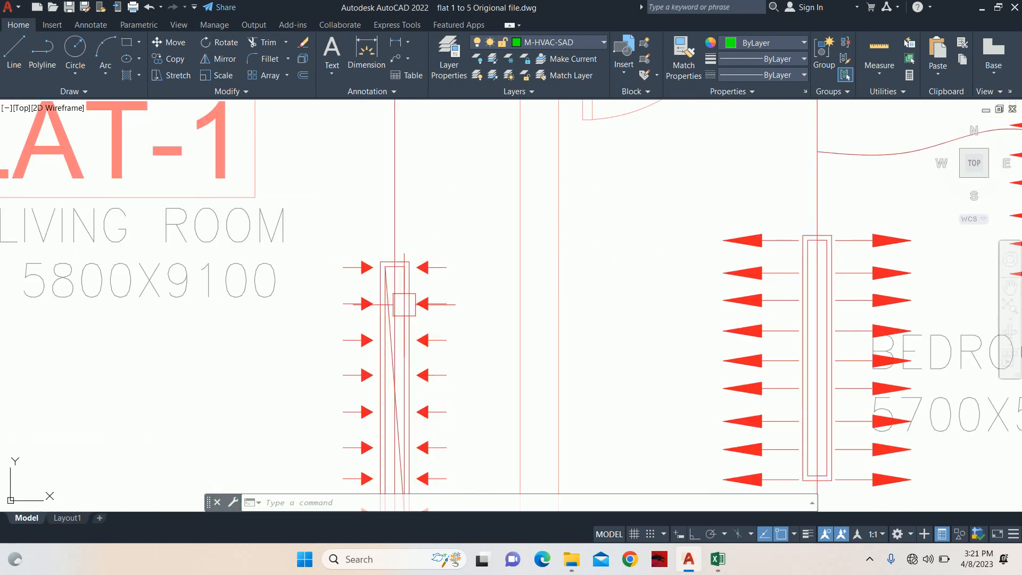
{"action": "scroll", "coordinate": [399, 306], "scroll_direction": "down", "scroll_amount": 6}
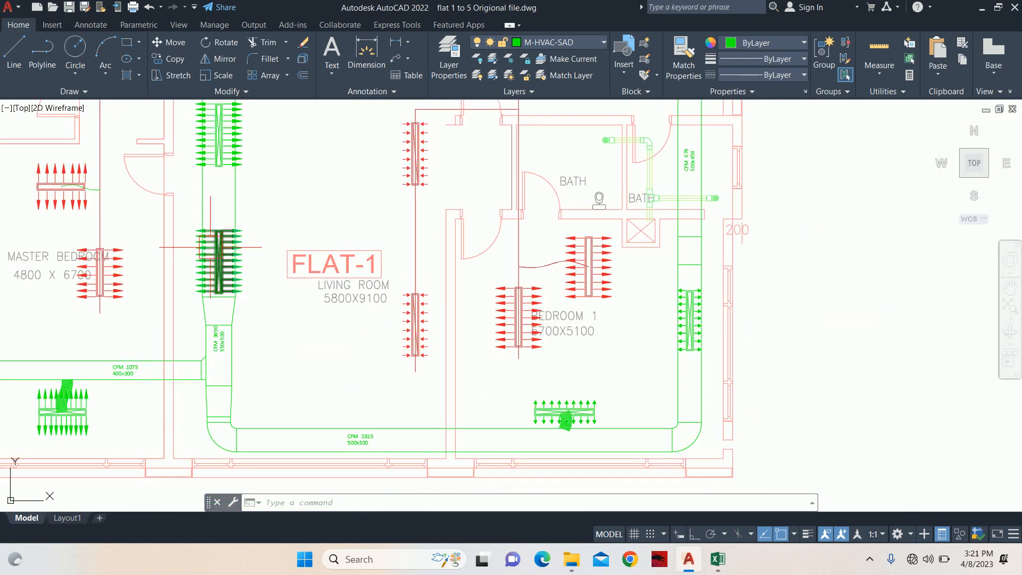
{"action": "scroll", "coordinate": [593, 417], "scroll_direction": "up", "scroll_amount": 4}
{"action": "scroll", "coordinate": [551, 403], "scroll_direction": "down", "scroll_amount": 2}
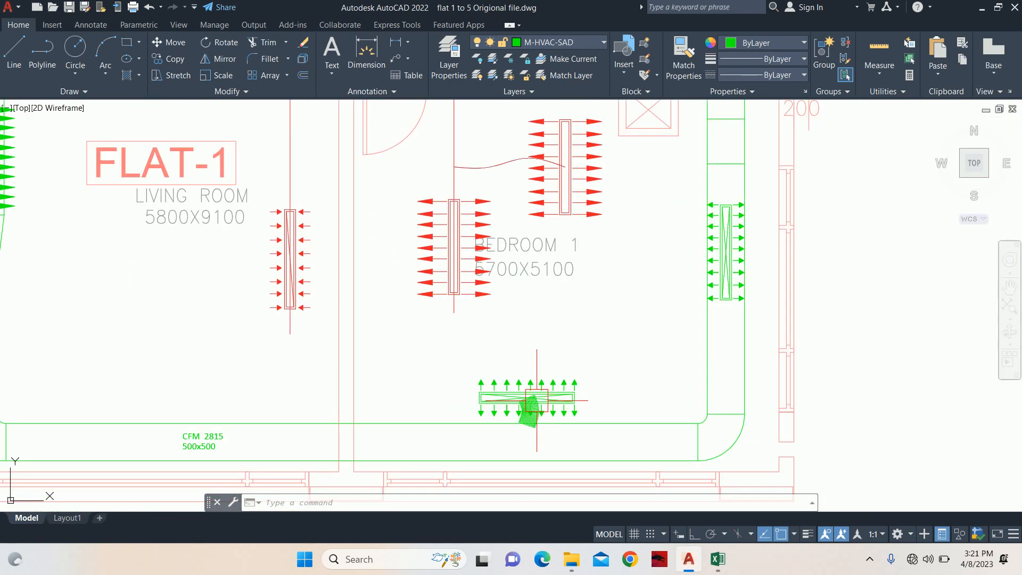
{"action": "middle_click_drag", "start_coordinate": [474, 332], "coordinate": [504, 420]}
{"action": "middle_click_drag", "start_coordinate": [463, 373], "coordinate": [481, 376]}
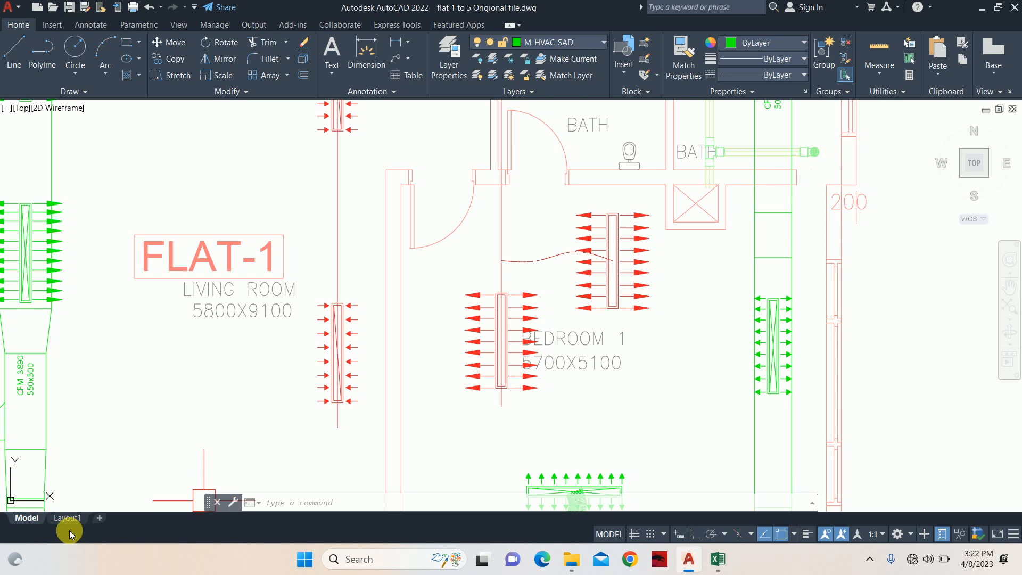
{"action": "key", "text": "F5"}
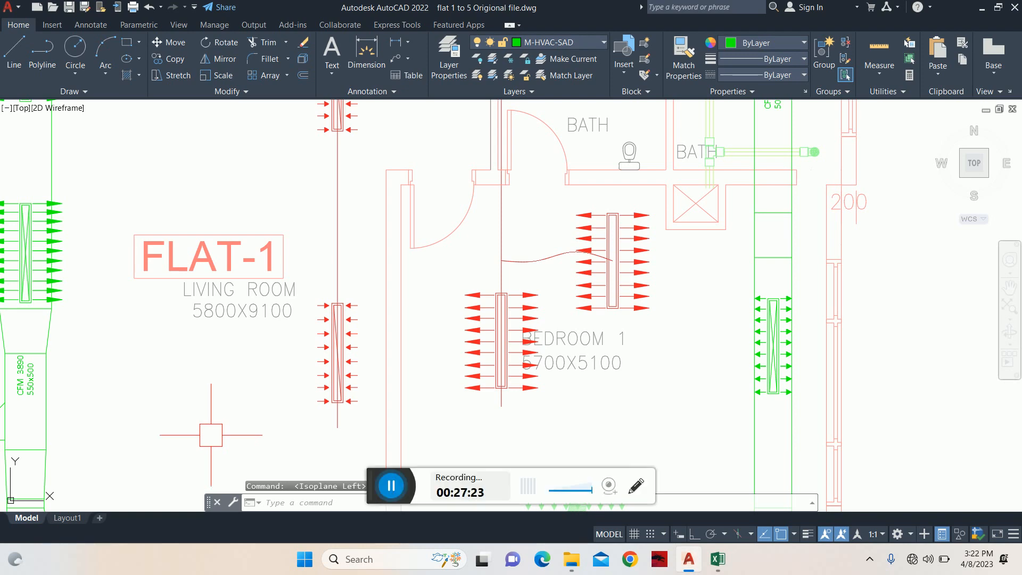